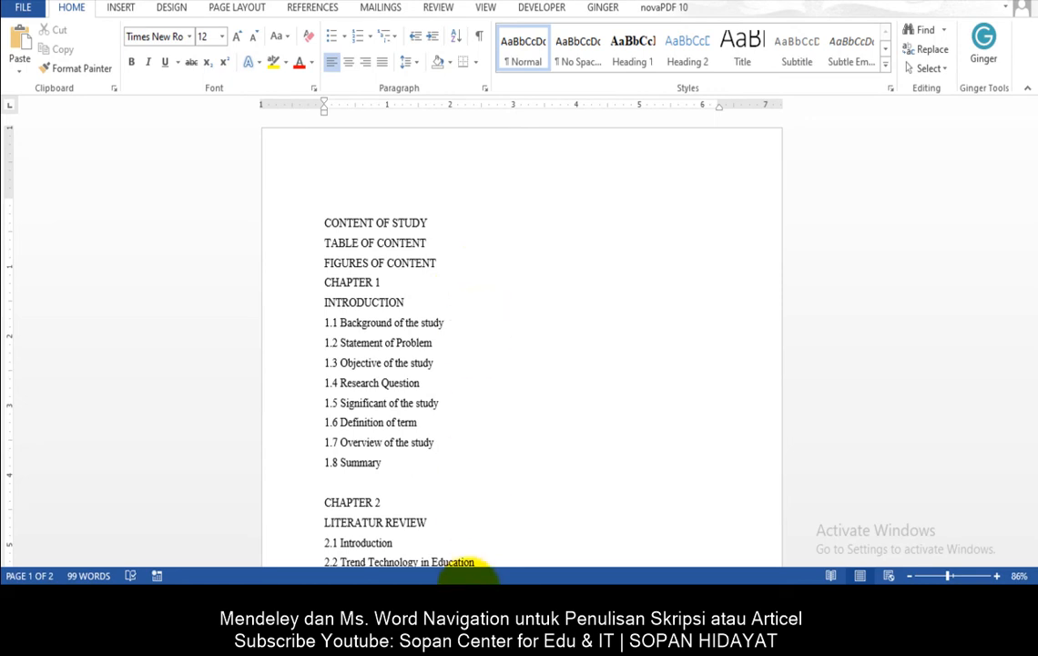
- Switch to Chrome and examine the Google results for "mendeley adalah" to read what Mendeley is
{"action": "left_click", "coordinate": [468, 607]}
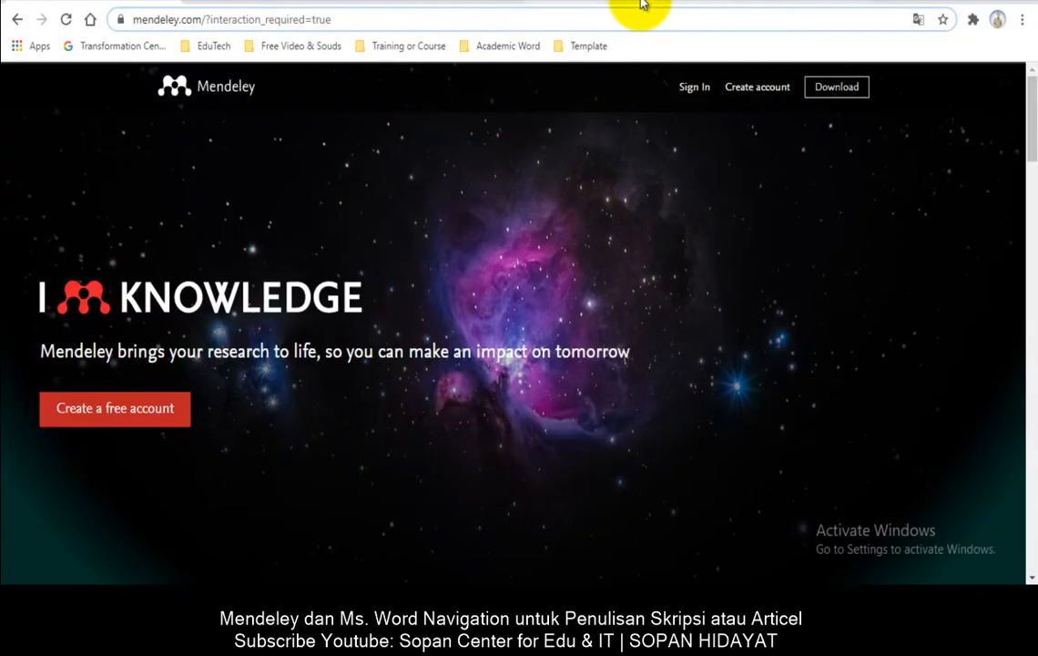
{"action": "left_click", "coordinate": [271, 1]}
{"action": "scroll", "coordinate": [365, 197], "scroll_direction": "up", "scroll_amount": 2}
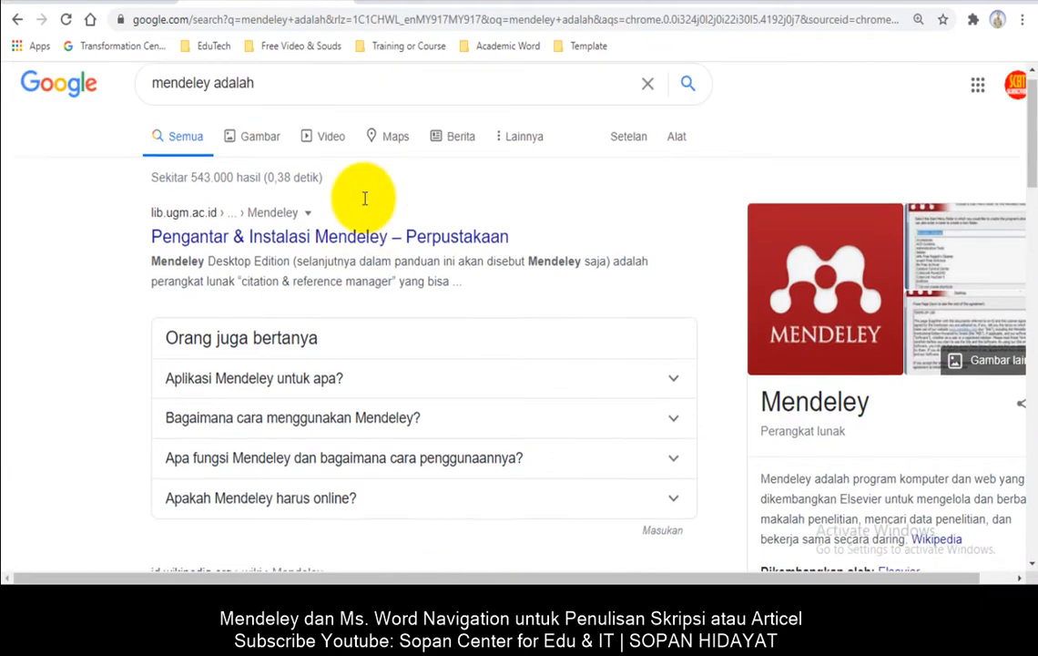
{"action": "scroll", "coordinate": [235, 114], "scroll_direction": "down", "scroll_amount": 1}
{"action": "scroll", "coordinate": [228, 182], "scroll_direction": "down", "scroll_amount": 1}
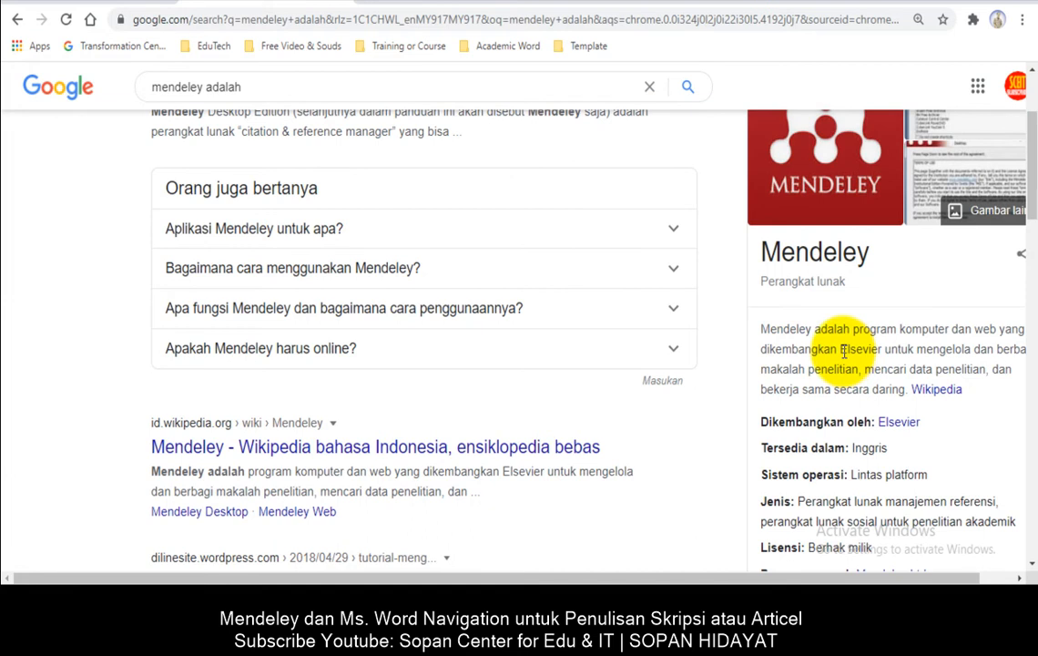
{"action": "scroll", "coordinate": [844, 351], "scroll_direction": "up", "scroll_amount": 1}
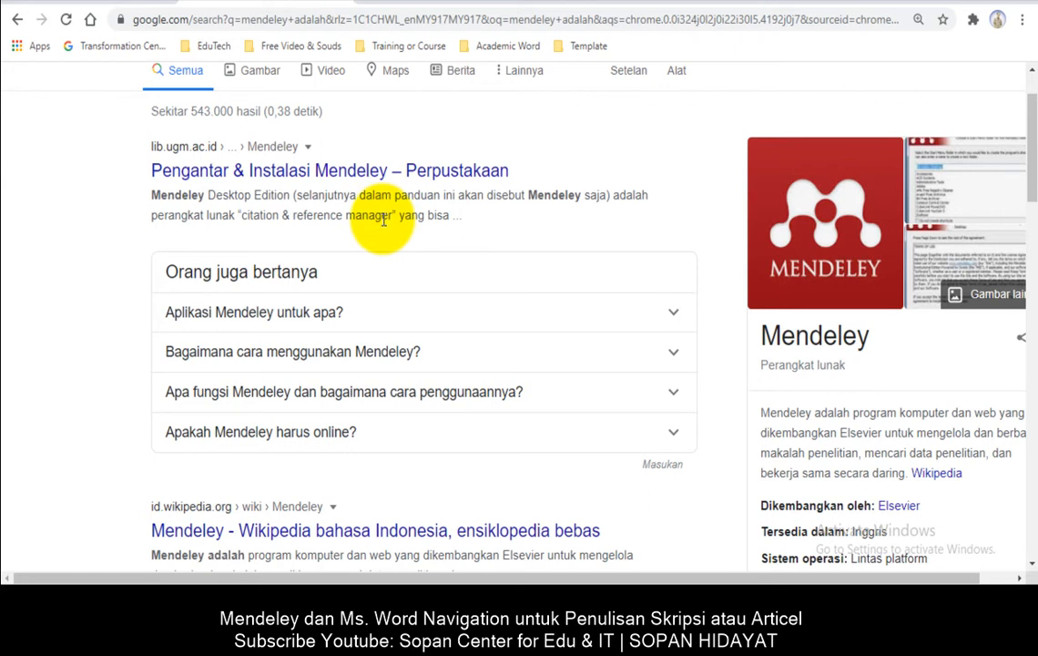
- Switch to the Word document and review its thesis outline, from the content lists through the chapter headings and numbered subsections
{"action": "left_click", "coordinate": [438, 578]}
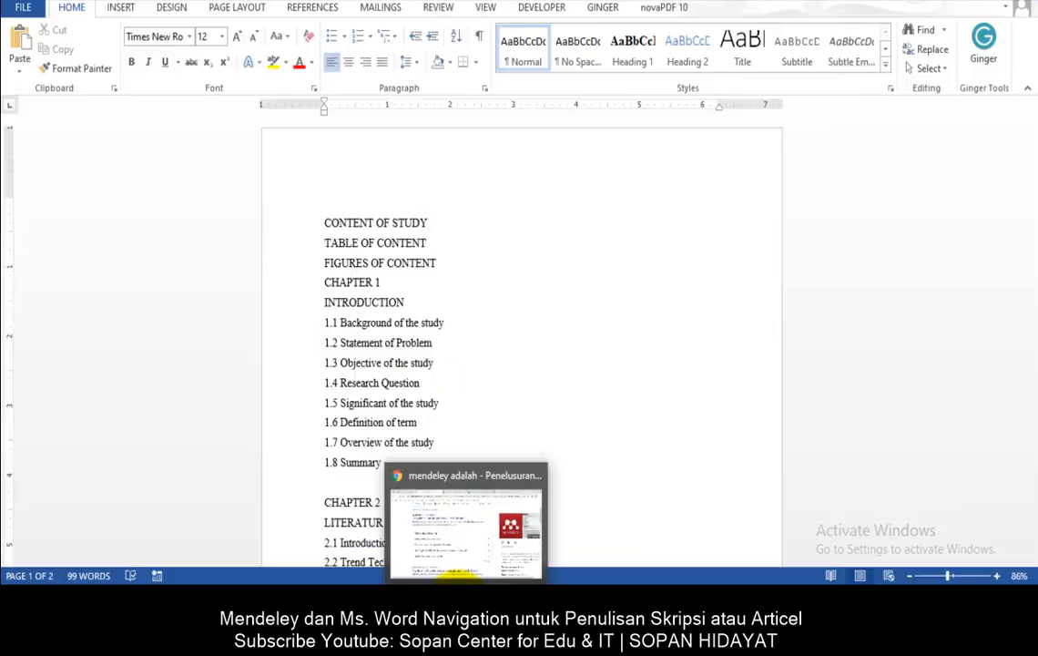
{"action": "left_click", "coordinate": [328, 223]}
{"action": "left_click_drag", "start_coordinate": [382, 231], "coordinate": [390, 233]}
{"action": "left_click", "coordinate": [382, 240]}
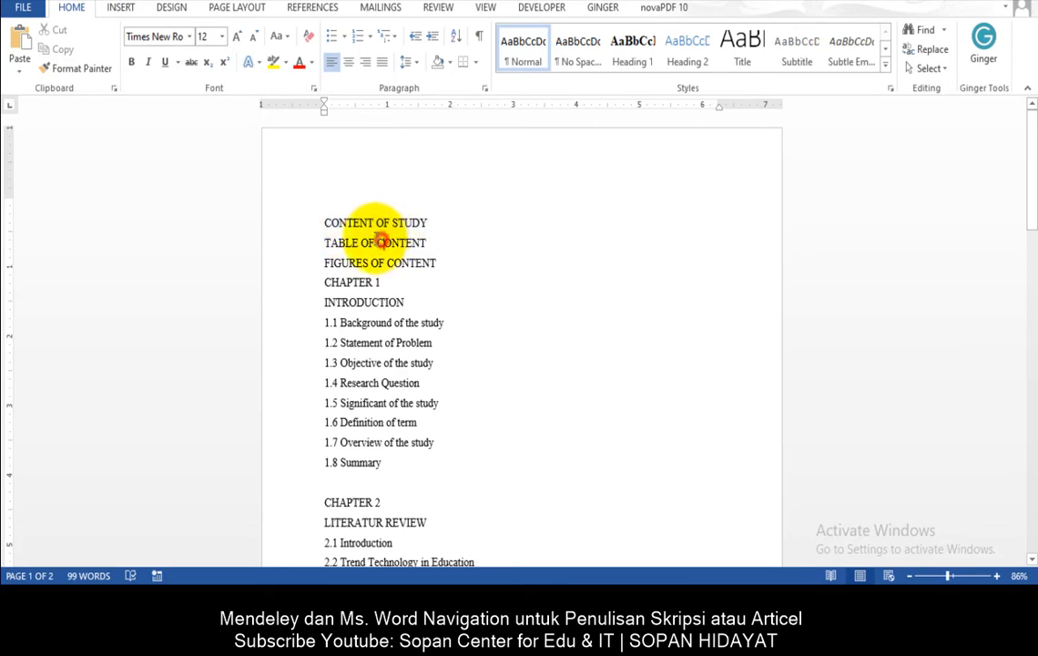
{"action": "left_click_drag", "start_coordinate": [325, 228], "coordinate": [433, 210]}
{"action": "left_click", "coordinate": [431, 222]}
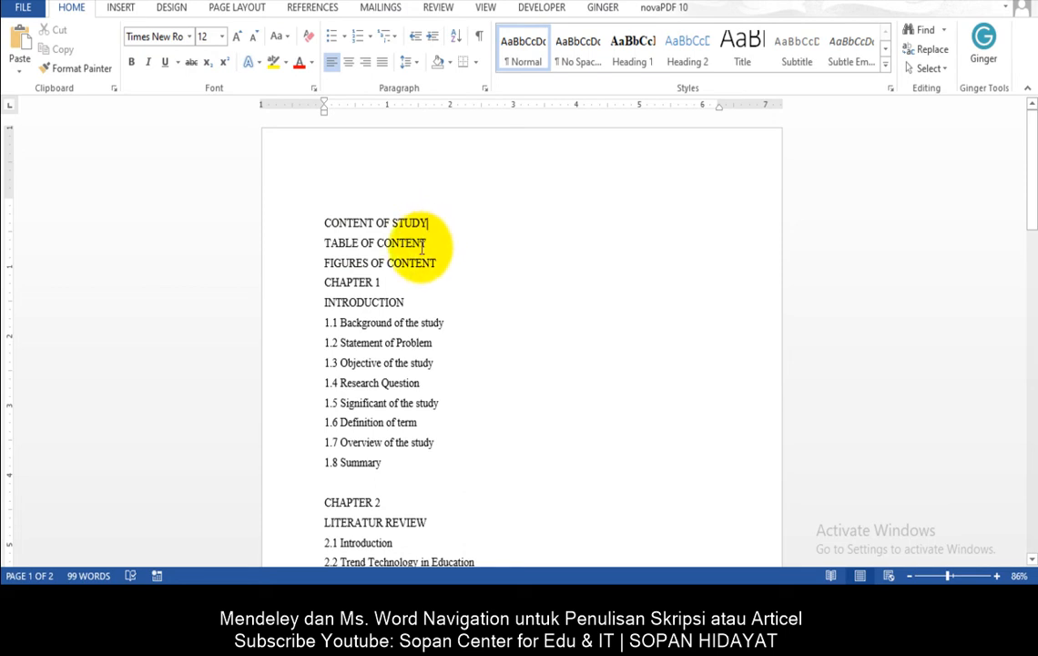
{"action": "left_click_drag", "start_coordinate": [323, 244], "coordinate": [387, 245]}
{"action": "left_click", "coordinate": [364, 242]}
{"action": "left_click_drag", "start_coordinate": [326, 264], "coordinate": [364, 265]}
{"action": "left_click", "coordinate": [383, 283]}
{"action": "scroll", "coordinate": [387, 291], "scroll_direction": "down", "scroll_amount": 3}
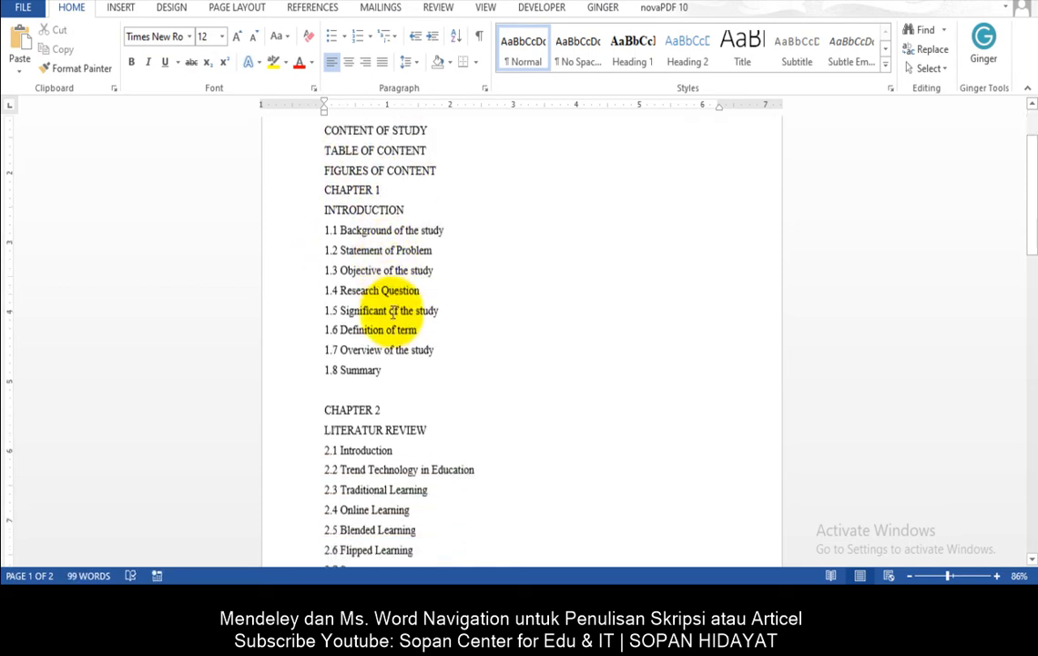
{"action": "scroll", "coordinate": [395, 315], "scroll_direction": "up", "scroll_amount": 3}
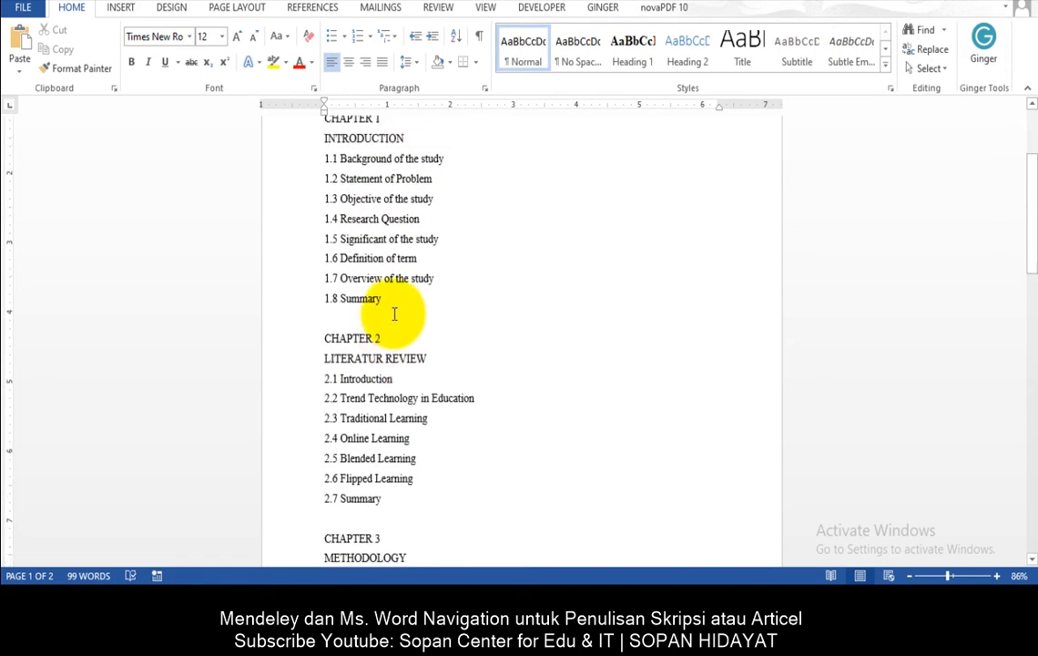
{"action": "scroll", "coordinate": [395, 314], "scroll_direction": "up", "scroll_amount": 3}
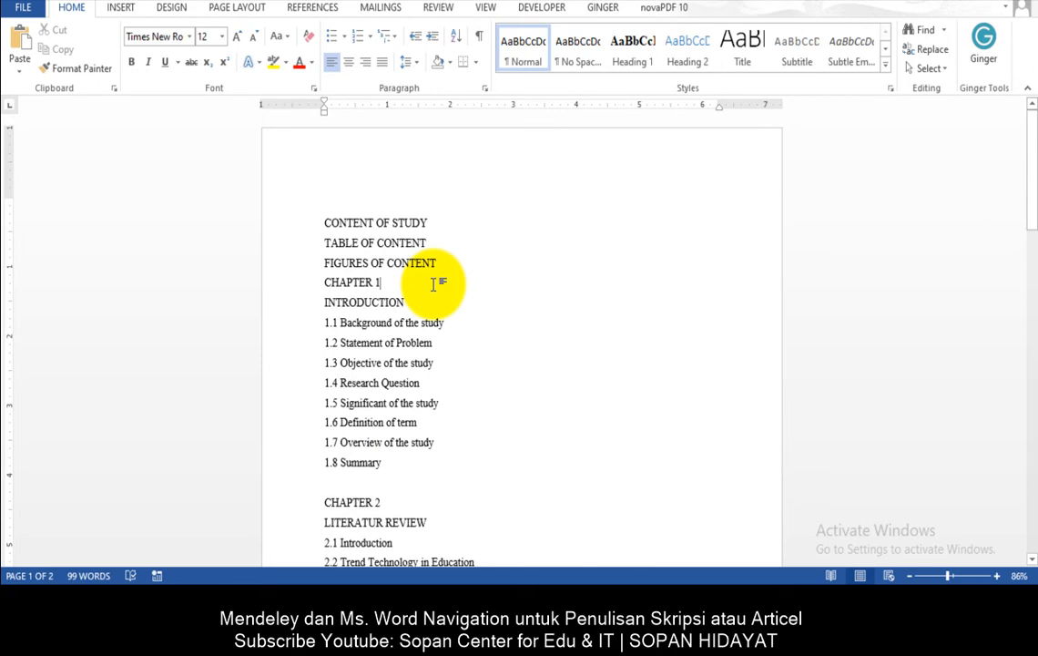
{"action": "left_click", "coordinate": [436, 279]}
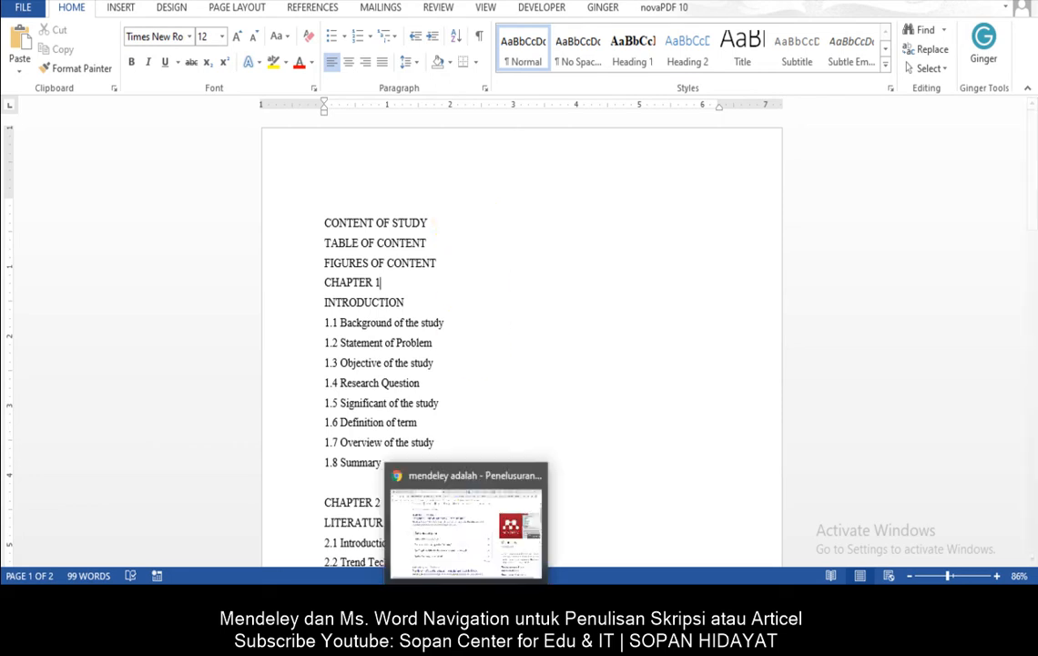
{"action": "left_click", "coordinate": [466, 557]}
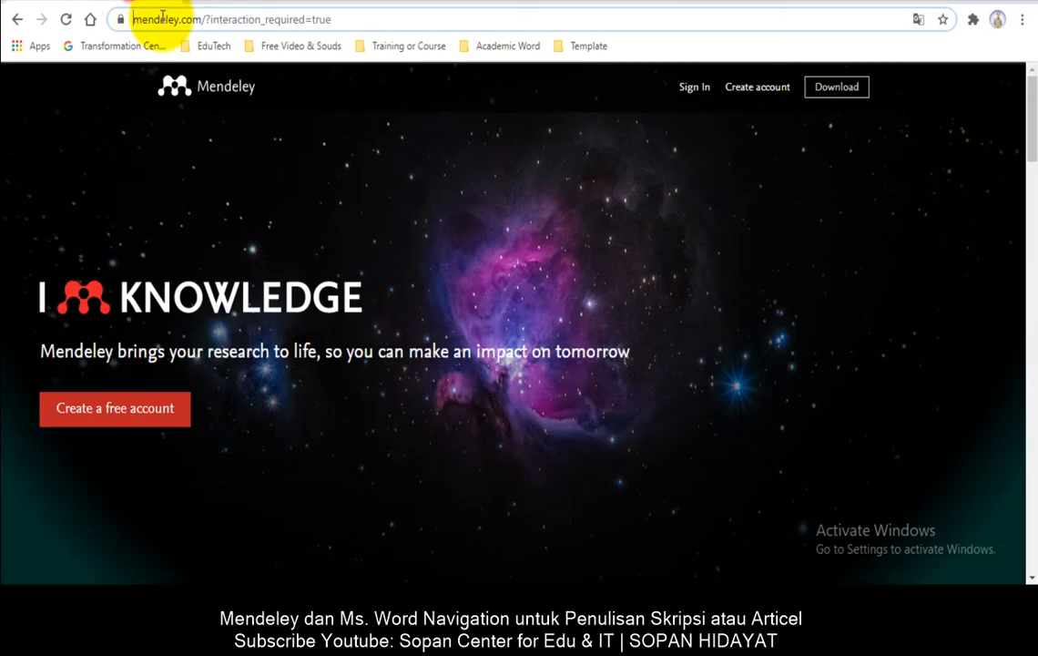
{"action": "left_click", "coordinate": [162, 20]}
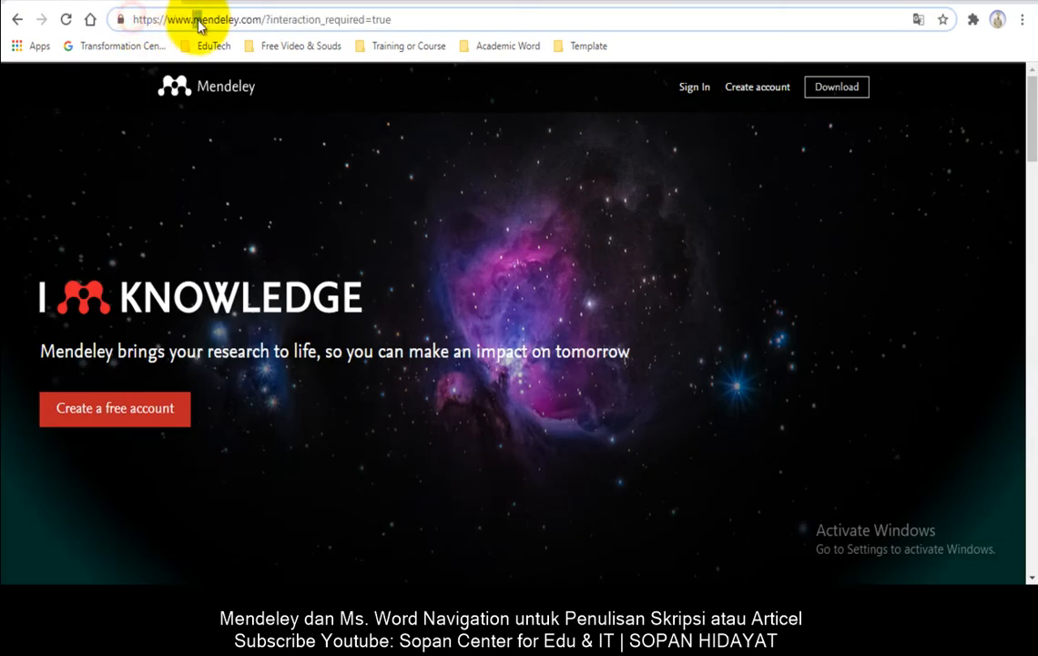
{"action": "left_click", "coordinate": [246, 20]}
{"action": "left_click_drag", "start_coordinate": [261, 20], "coordinate": [135, 20]}
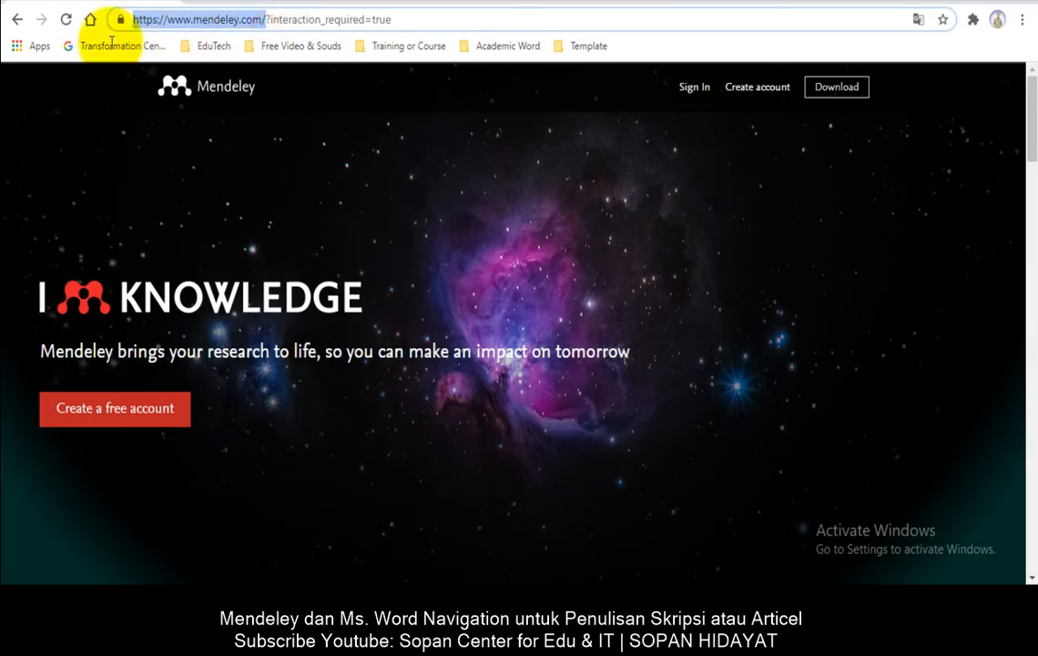
{"action": "scroll", "coordinate": [308, 252], "scroll_direction": "down", "scroll_amount": 1}
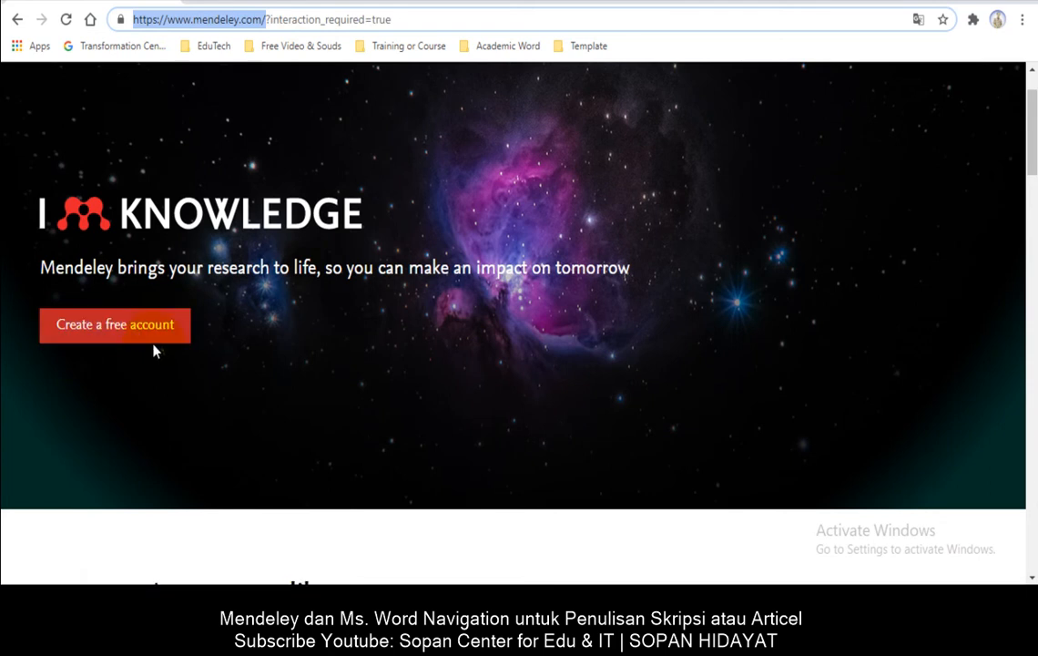
{"action": "scroll", "coordinate": [220, 336], "scroll_direction": "up", "scroll_amount": 1}
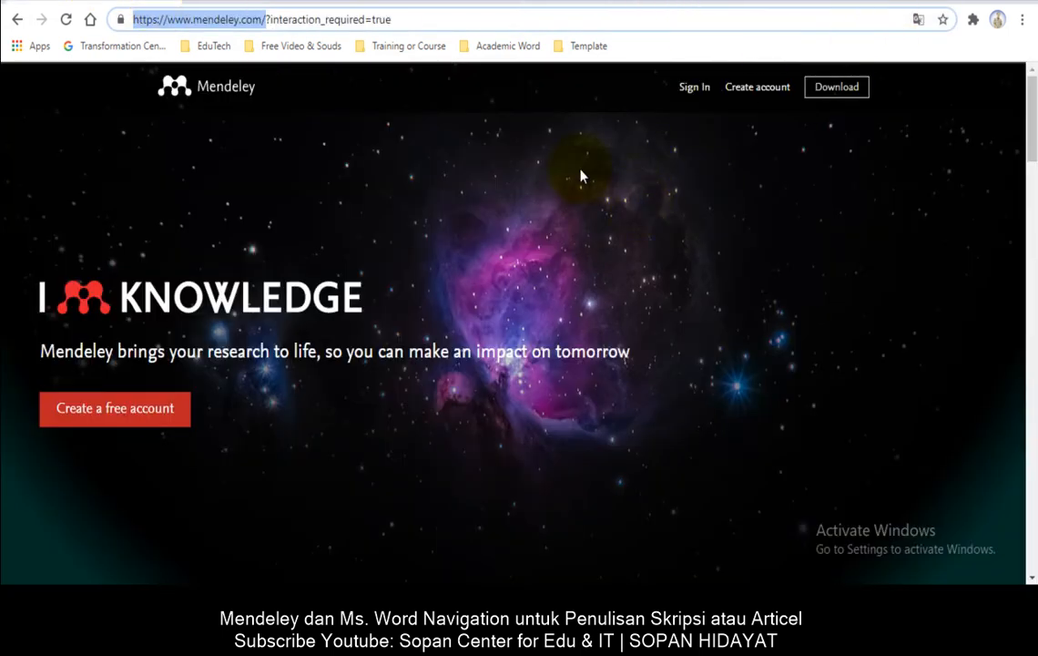
{"action": "left_click", "coordinate": [128, 411]}
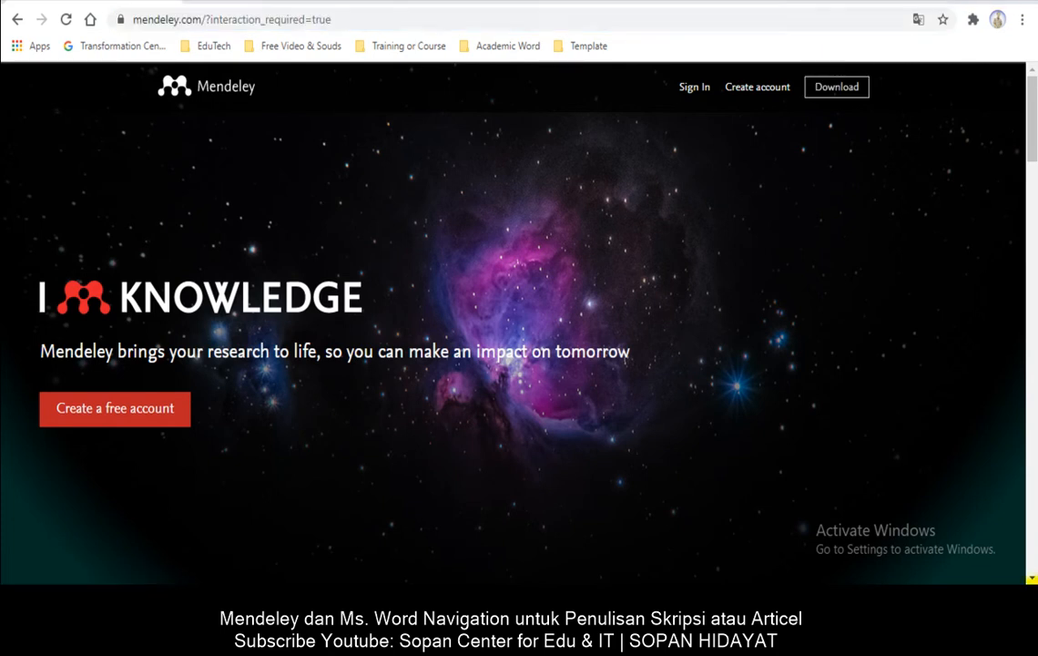
- Launch Mendeley Desktop from the Windows desktop, view its document library, and minimize it
{"action": "key", "text": "super+d"}
{"action": "double_click", "coordinate": [86, 166]}
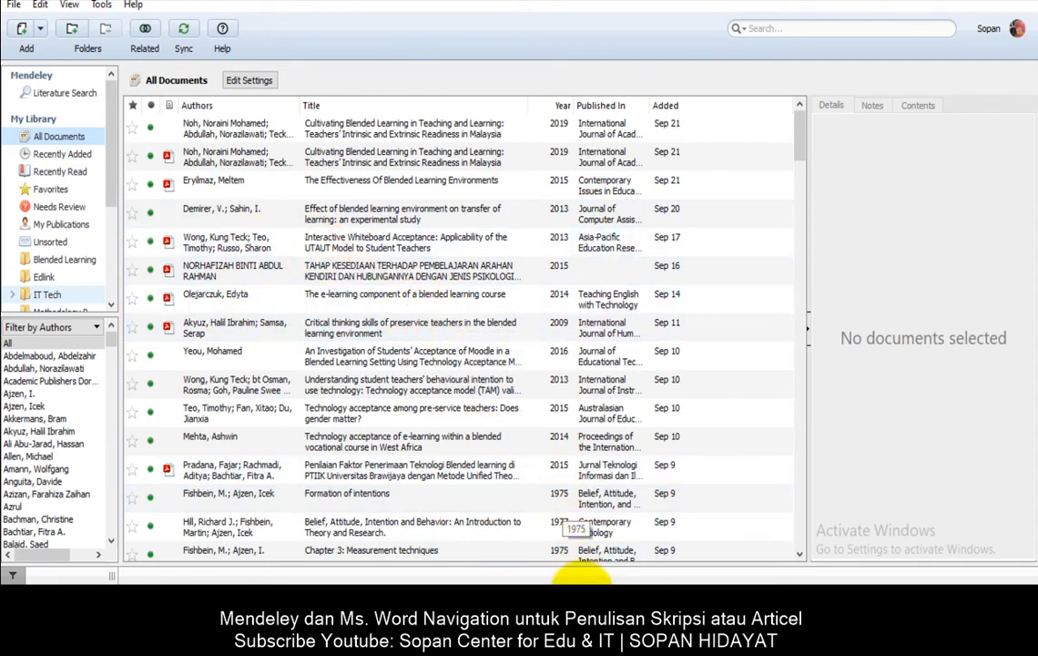
{"action": "mouse_move", "coordinate": [590, 574]}
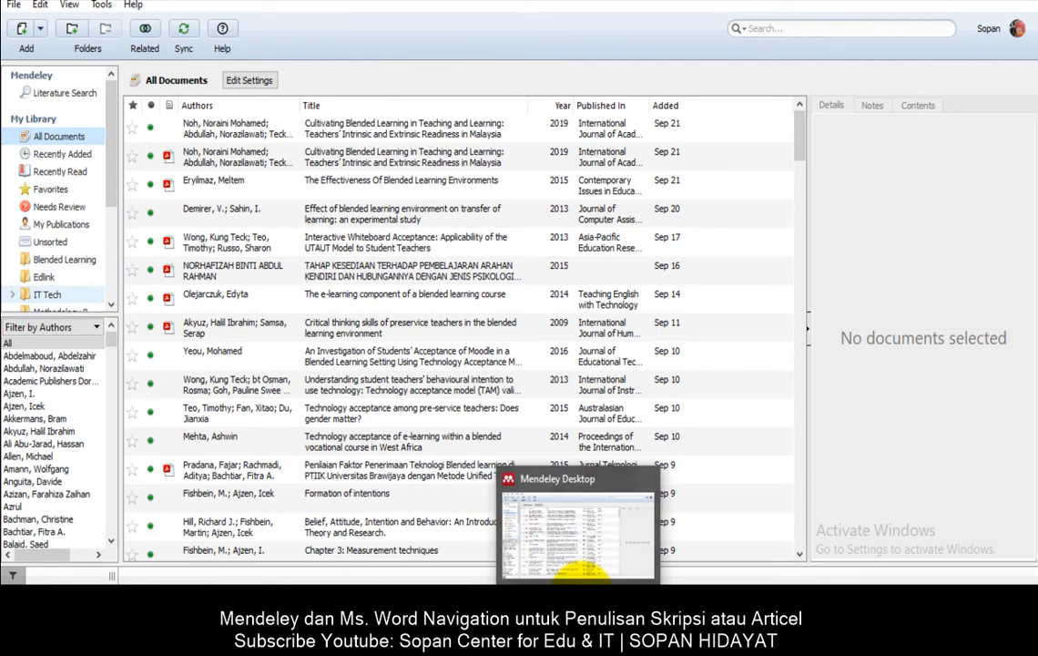
{"action": "left_click", "coordinate": [583, 572]}
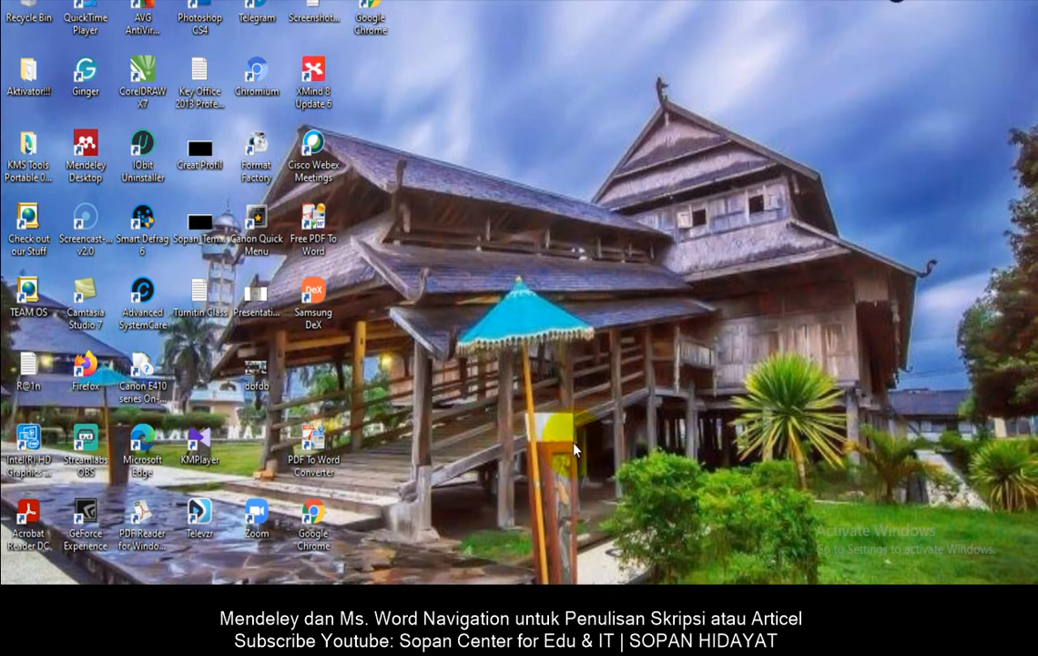
- Return to the Mendeley website in Chrome, sign in with the saved account credentials, and dismiss the translation popup
{"action": "mouse_move", "coordinate": [465, 579]}
{"action": "left_click", "coordinate": [465, 524]}
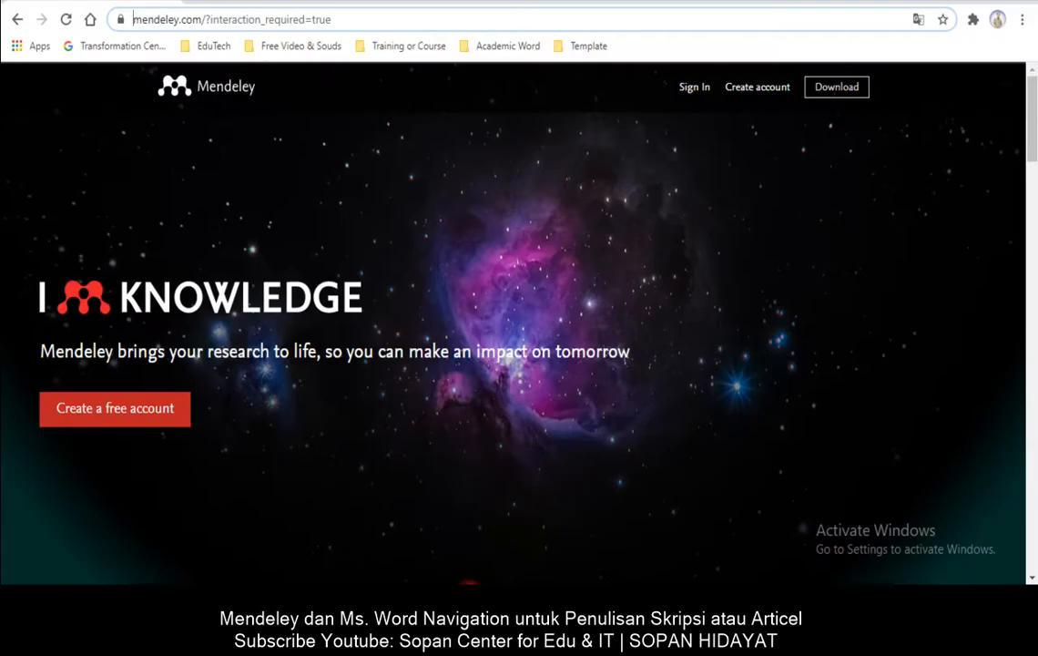
{"action": "left_click", "coordinate": [695, 89]}
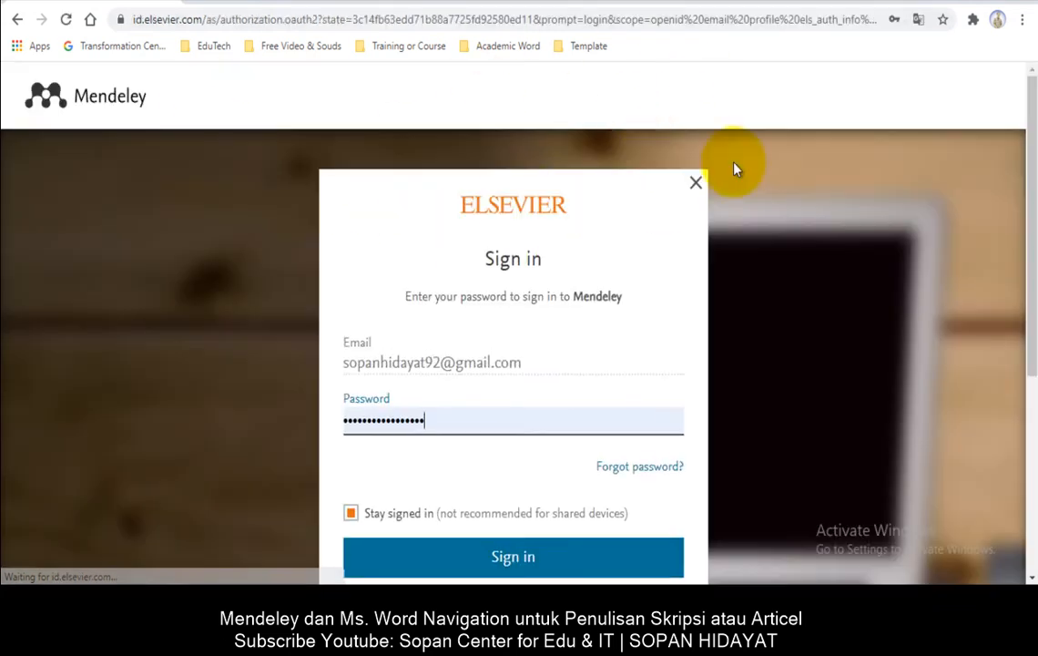
{"action": "left_click", "coordinate": [487, 557]}
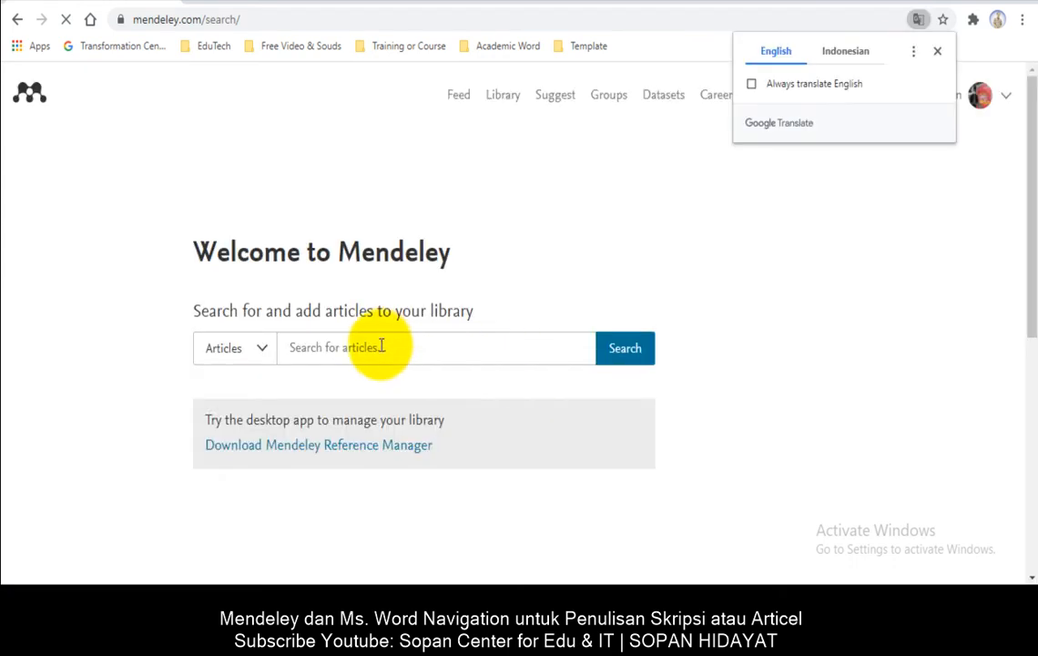
{"action": "left_click", "coordinate": [509, 216]}
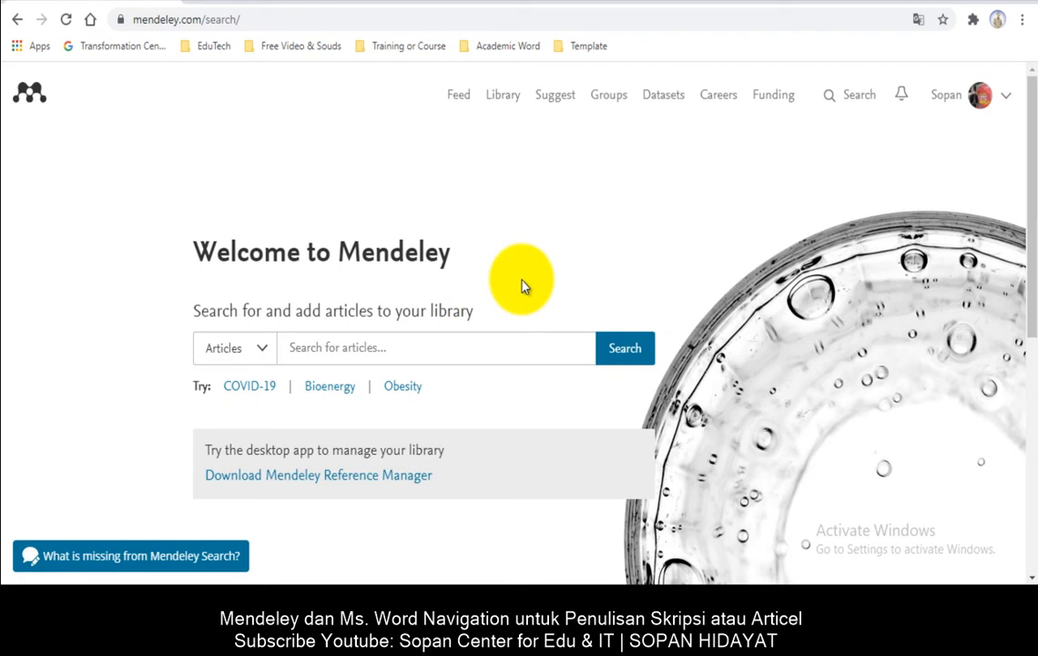
- Open the account's own Mendeley profile and review its personal details, About, Research interests and Editorships sections
{"action": "left_click", "coordinate": [980, 103]}
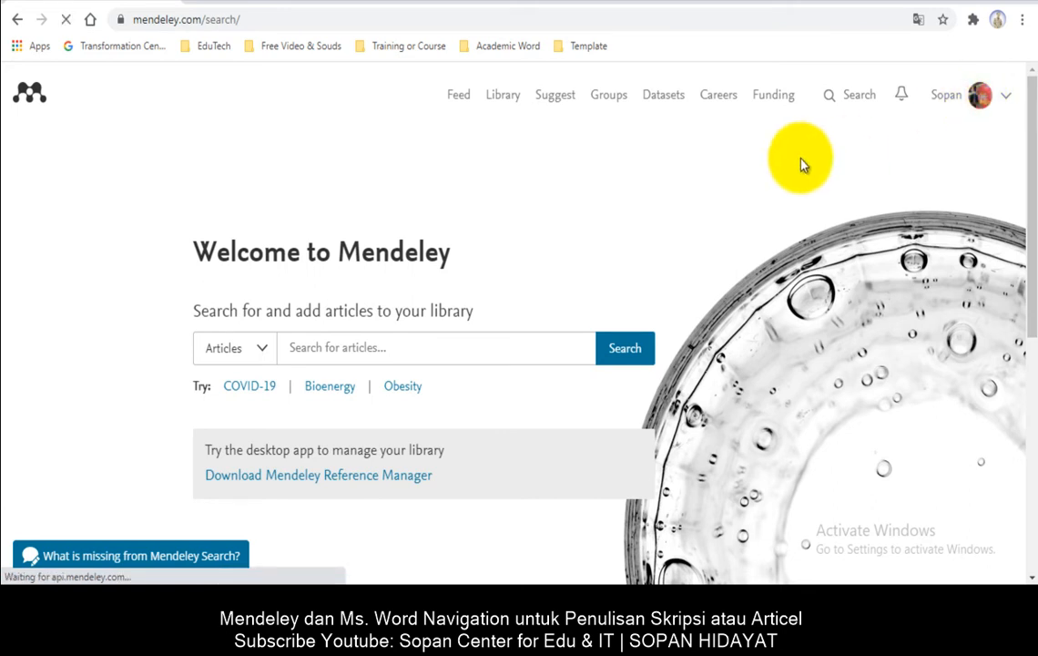
{"action": "scroll", "coordinate": [255, 227], "scroll_direction": "down", "scroll_amount": 4}
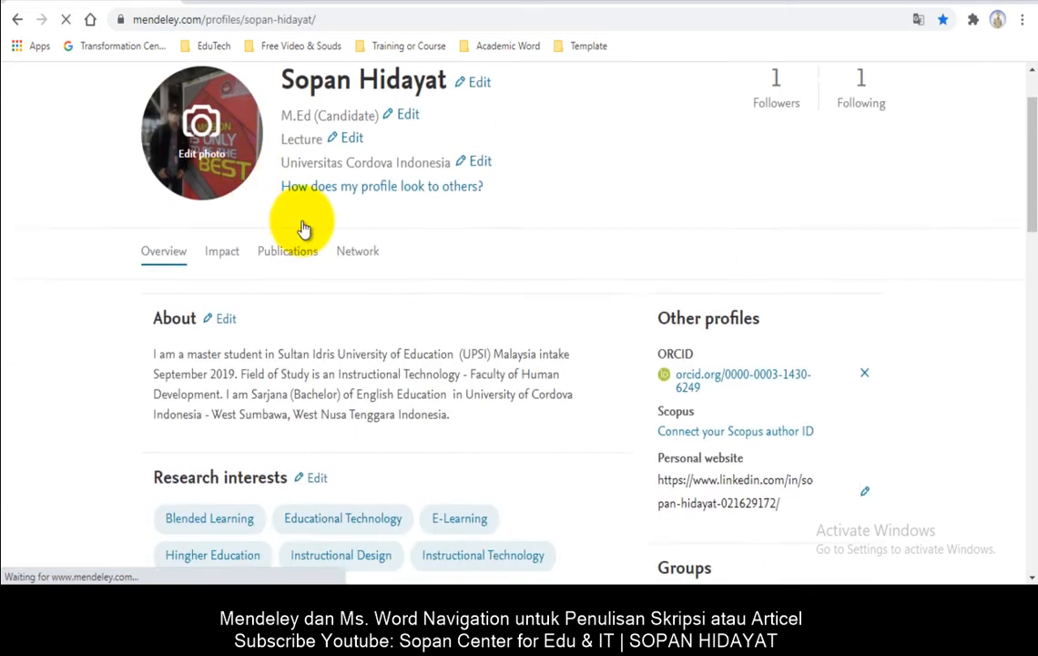
{"action": "scroll", "coordinate": [182, 181], "scroll_direction": "up", "scroll_amount": 2}
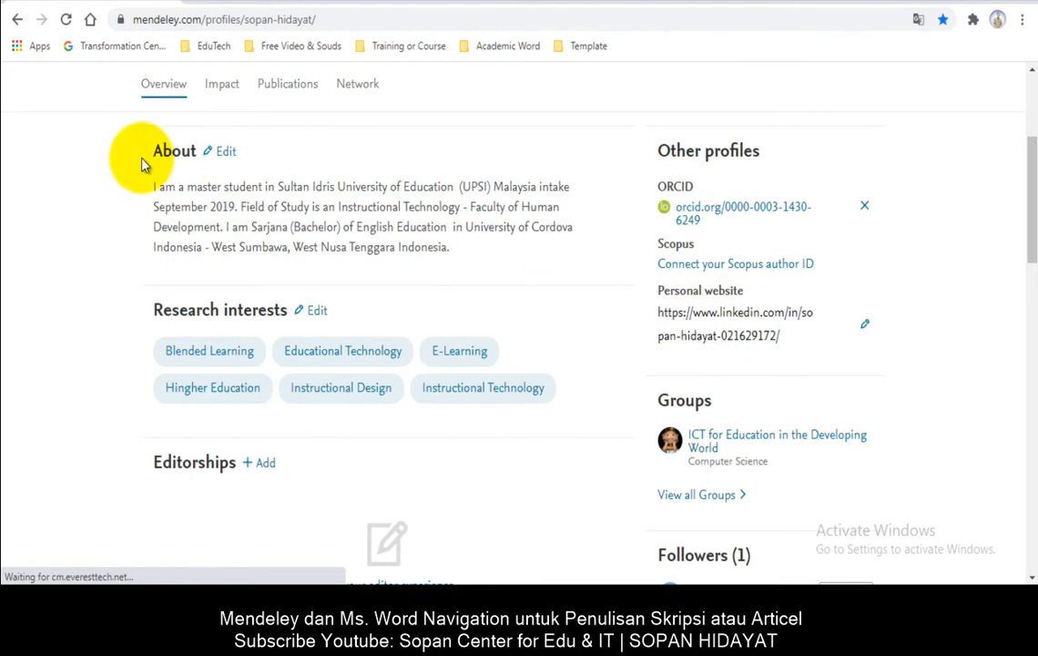
{"action": "scroll", "coordinate": [219, 195], "scroll_direction": "down", "scroll_amount": 2}
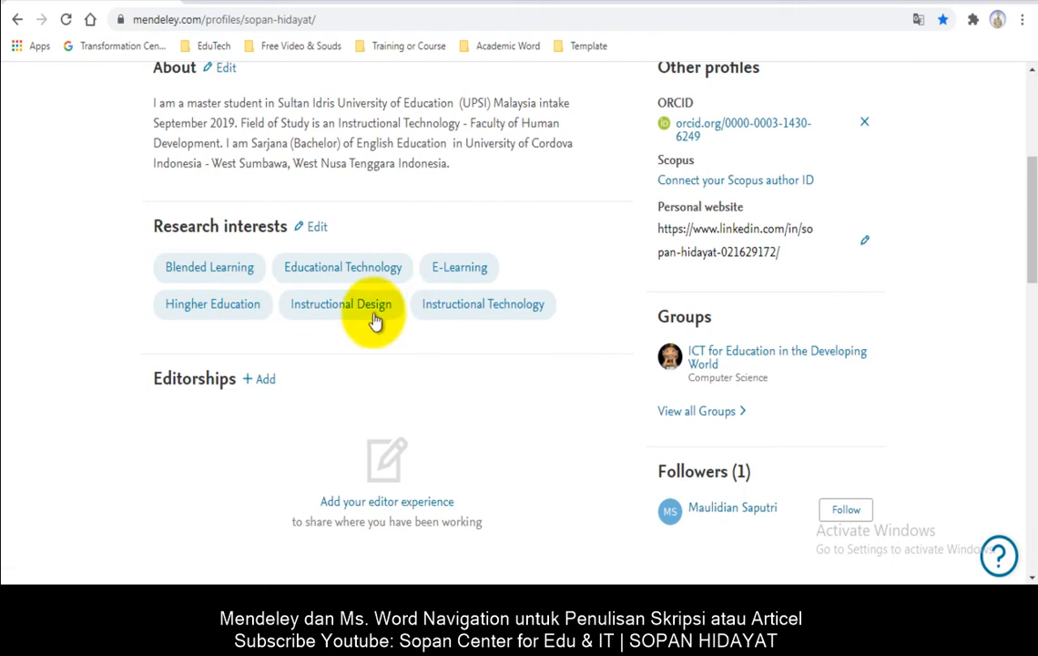
{"action": "scroll", "coordinate": [378, 317], "scroll_direction": "up", "scroll_amount": 5}
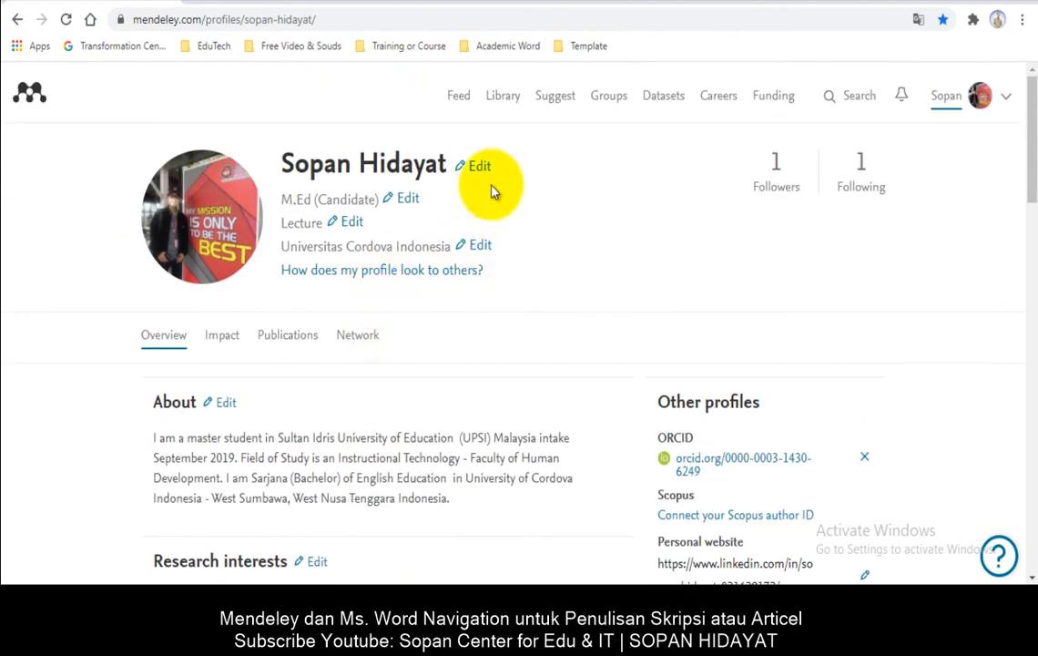
- Open the Mendeley Feed and examine the field for sharing updates and links with followers
{"action": "left_click", "coordinate": [461, 99]}
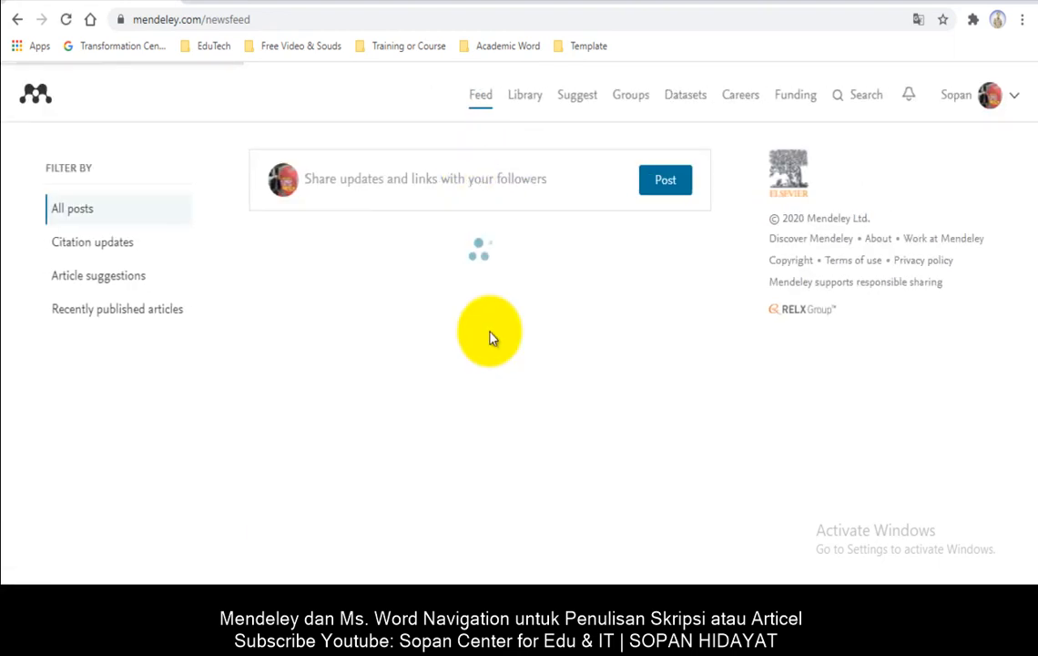
{"action": "left_click", "coordinate": [438, 584]}
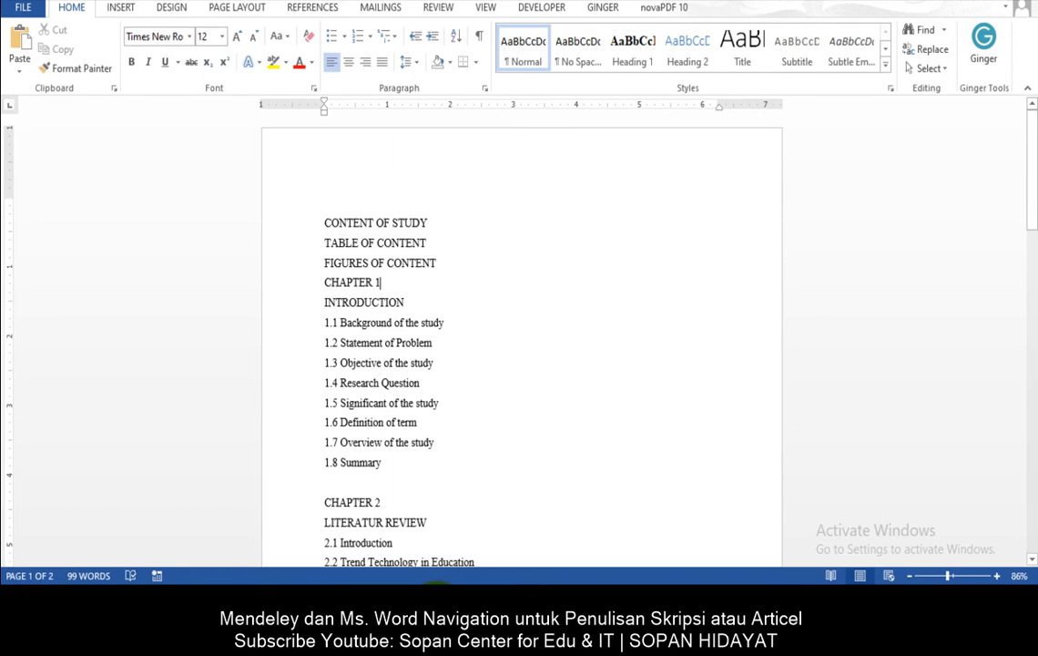
{"action": "left_click", "coordinate": [437, 611]}
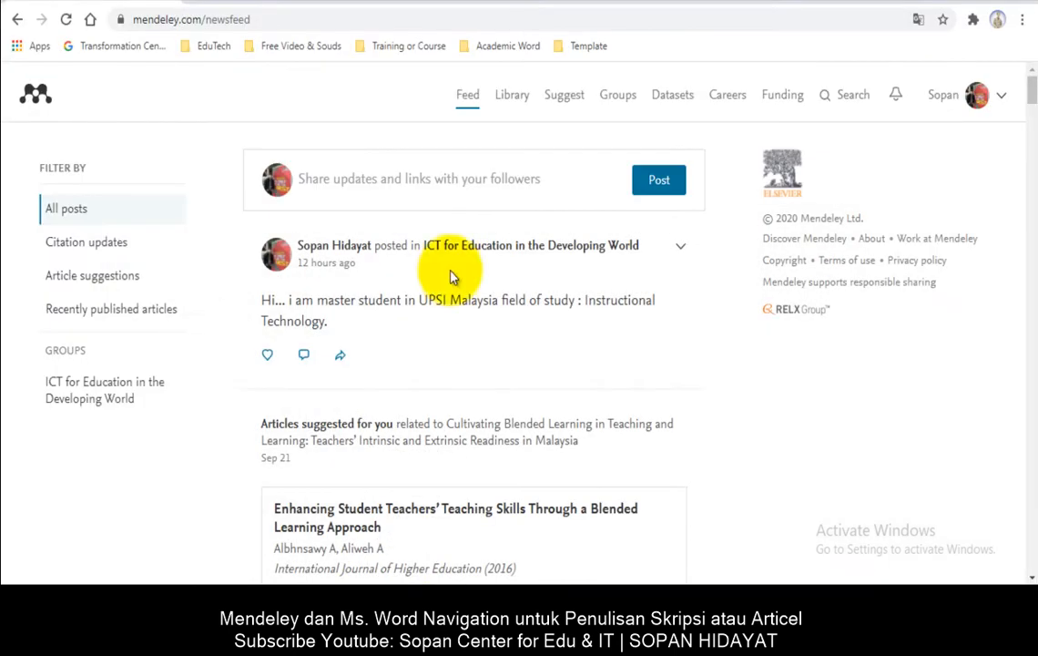
{"action": "left_click", "coordinate": [444, 187]}
{"action": "left_click", "coordinate": [515, 180]}
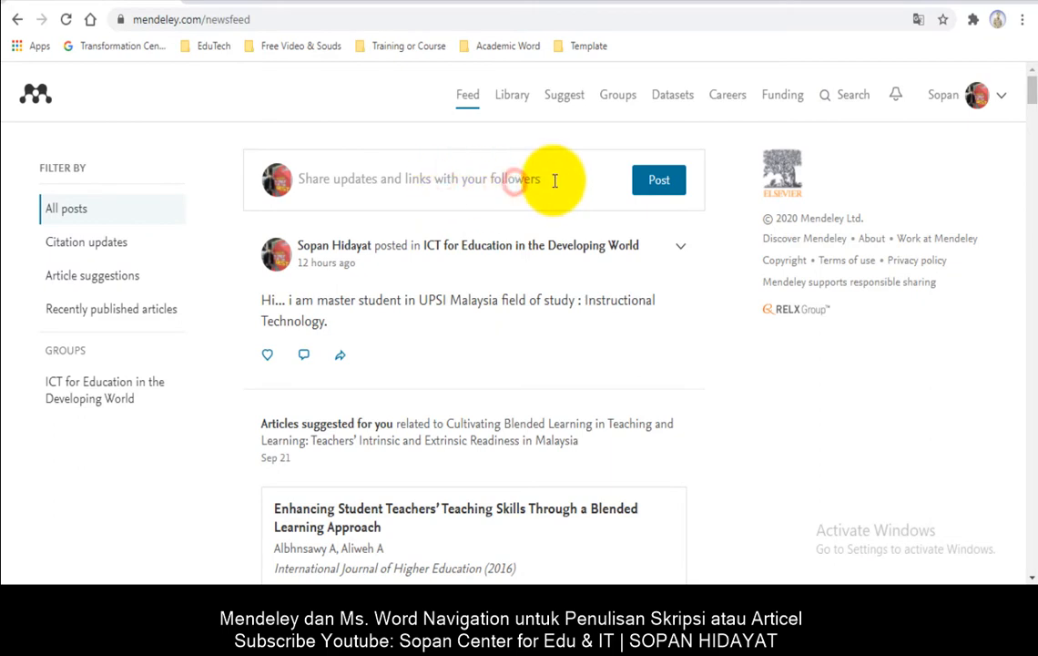
{"action": "left_click", "coordinate": [554, 180]}
{"action": "left_click", "coordinate": [308, 179]}
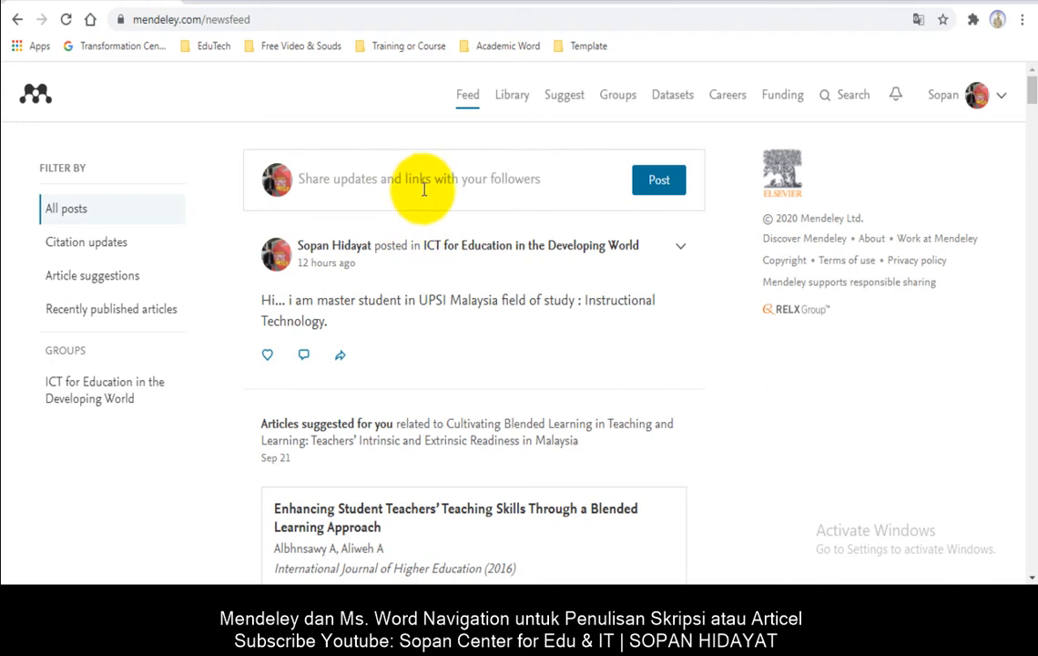
{"action": "left_click", "coordinate": [359, 188]}
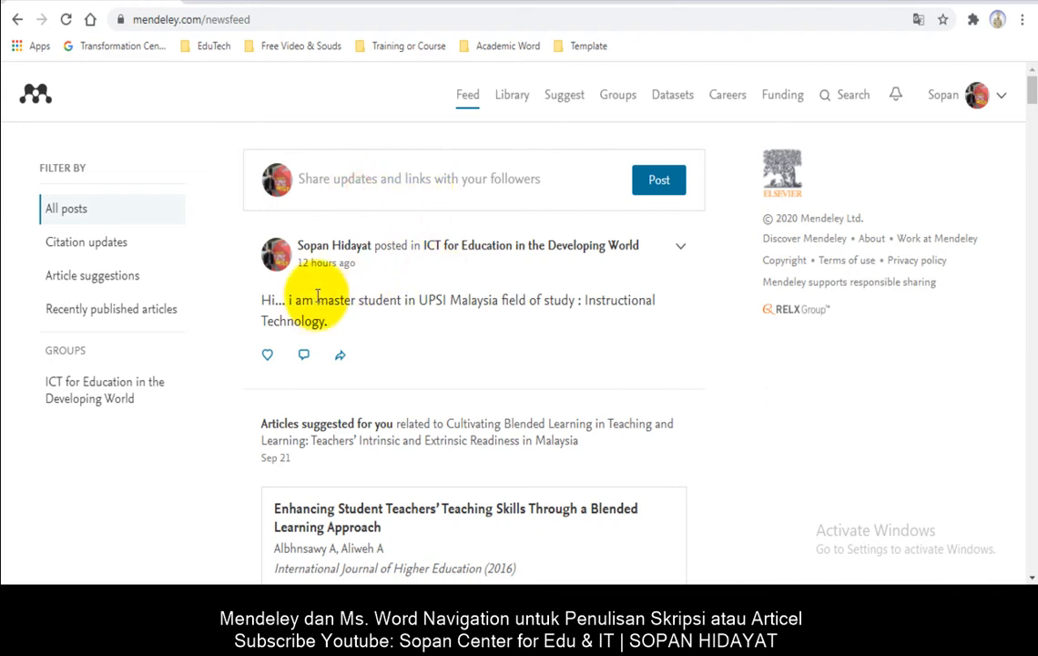
- Try to search Mendeley's papers for "Trend Technology" from the Feed page
{"action": "scroll", "coordinate": [510, 501], "scroll_direction": "down", "scroll_amount": 2}
{"action": "mouse_move", "coordinate": [481, 579]}
{"action": "scroll", "coordinate": [493, 266], "scroll_direction": "up", "scroll_amount": 4}
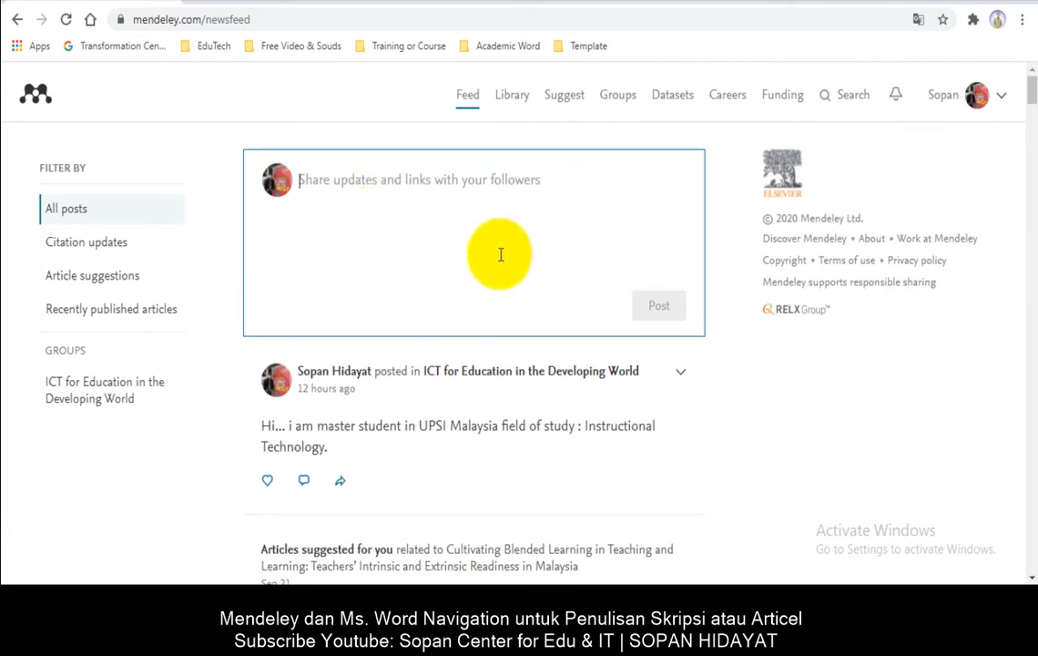
{"action": "left_click", "coordinate": [852, 100]}
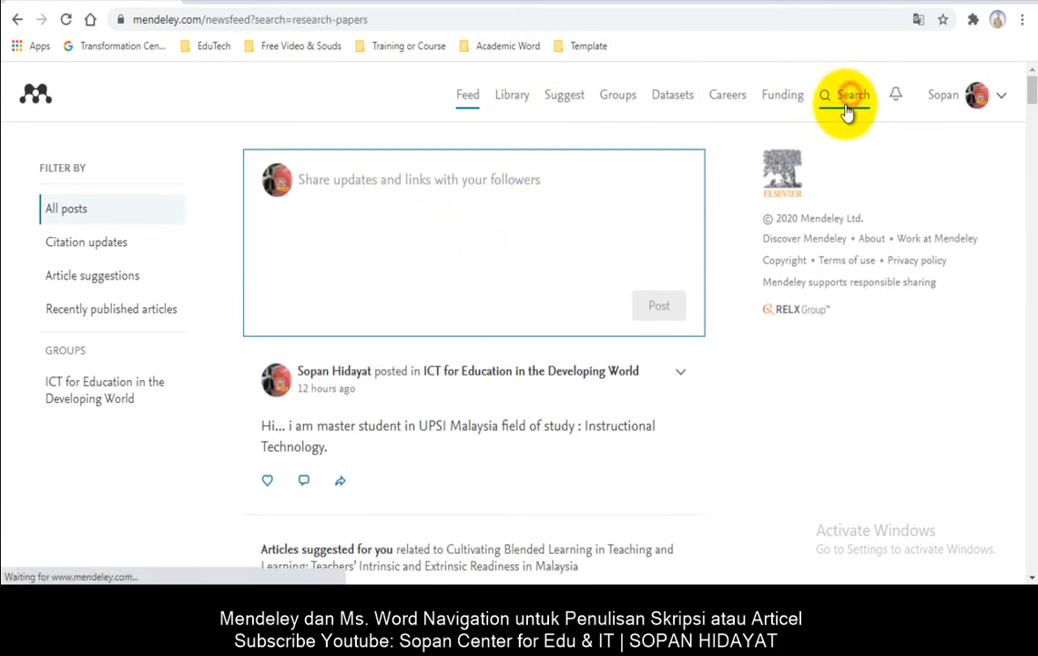
{"action": "left_click", "coordinate": [389, 200]}
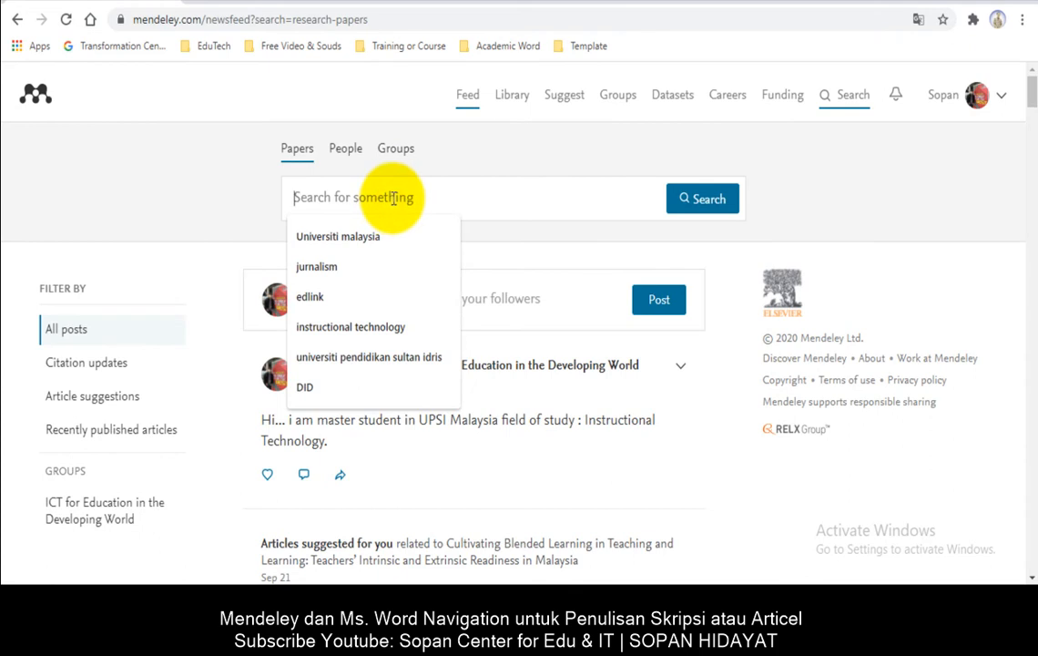
{"action": "type", "text": "Trend Technology"}
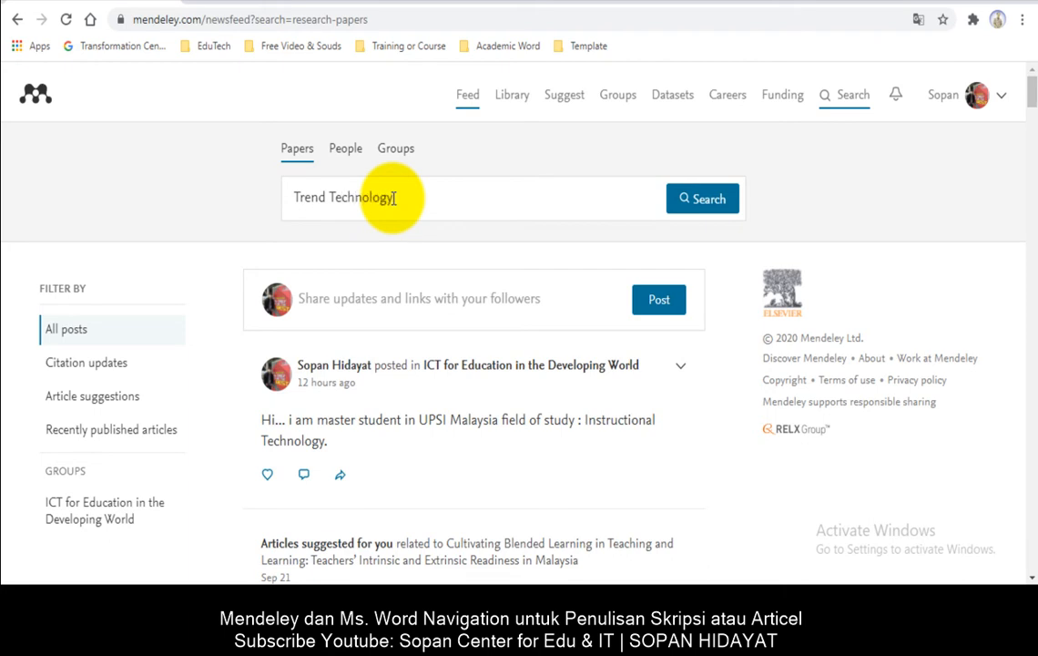
{"action": "left_click", "coordinate": [707, 200]}
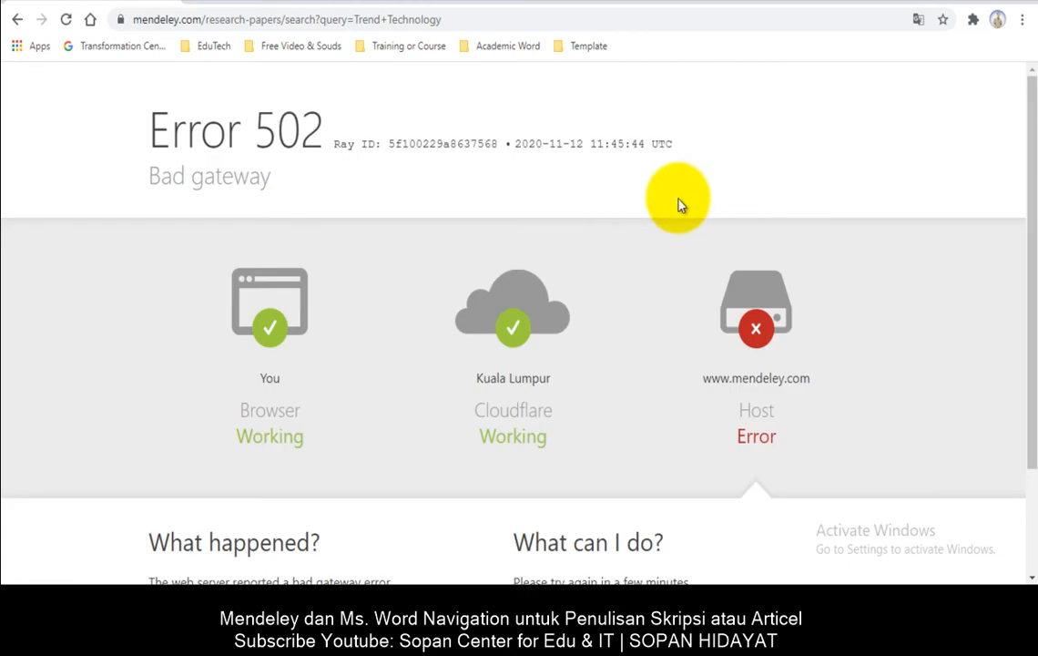
- Return to the feed page and repeat the paper search for "Trend Technology"
{"action": "left_click", "coordinate": [20, 27]}
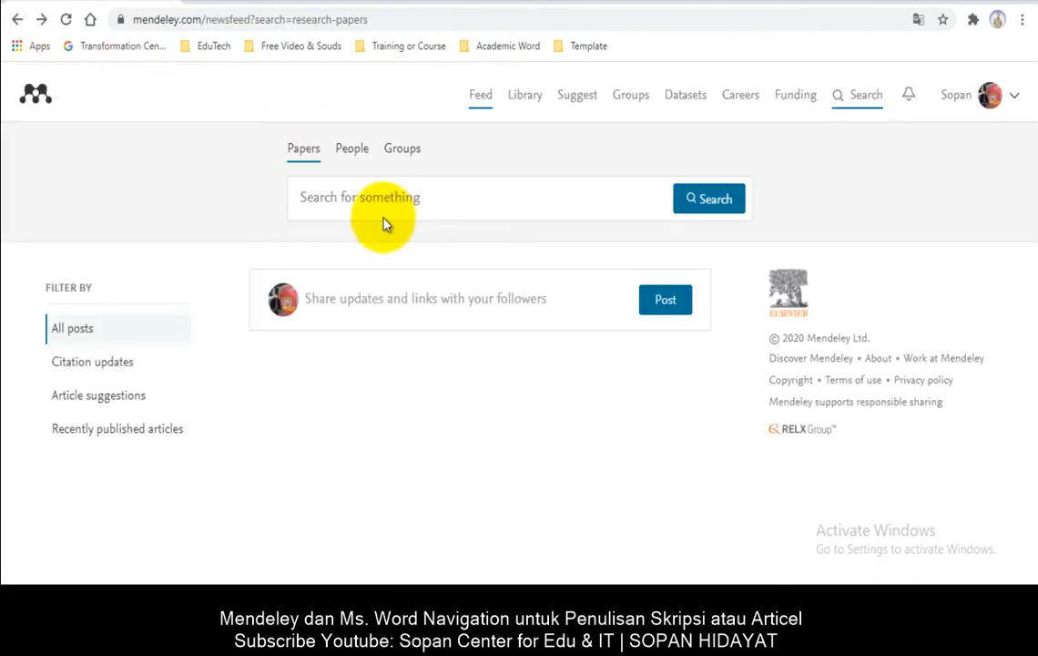
{"action": "left_click", "coordinate": [441, 193]}
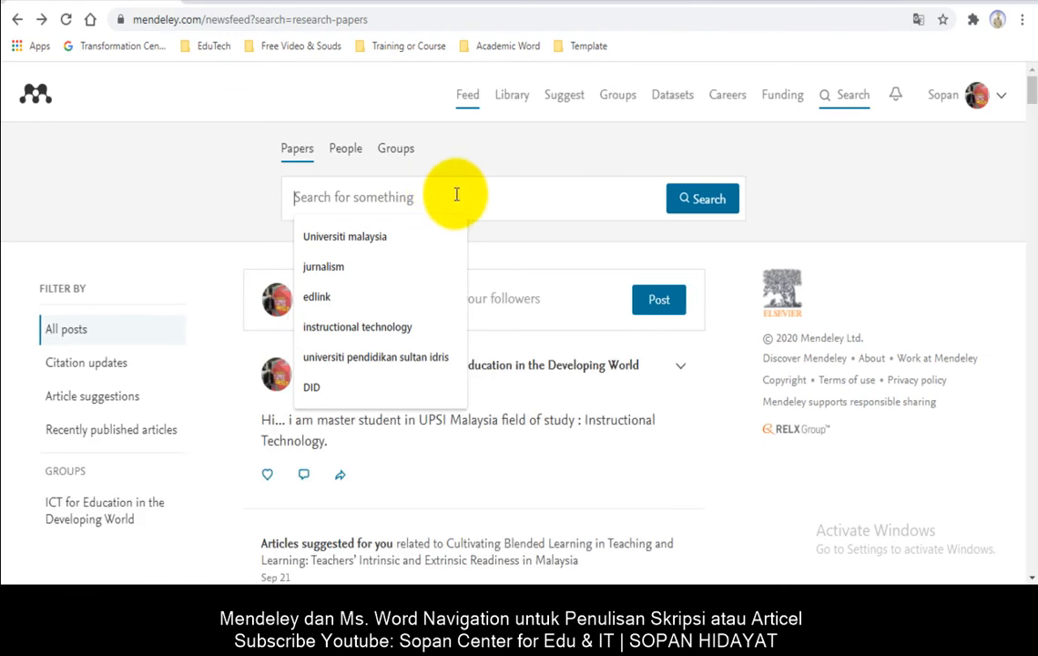
{"action": "left_click", "coordinate": [485, 188]}
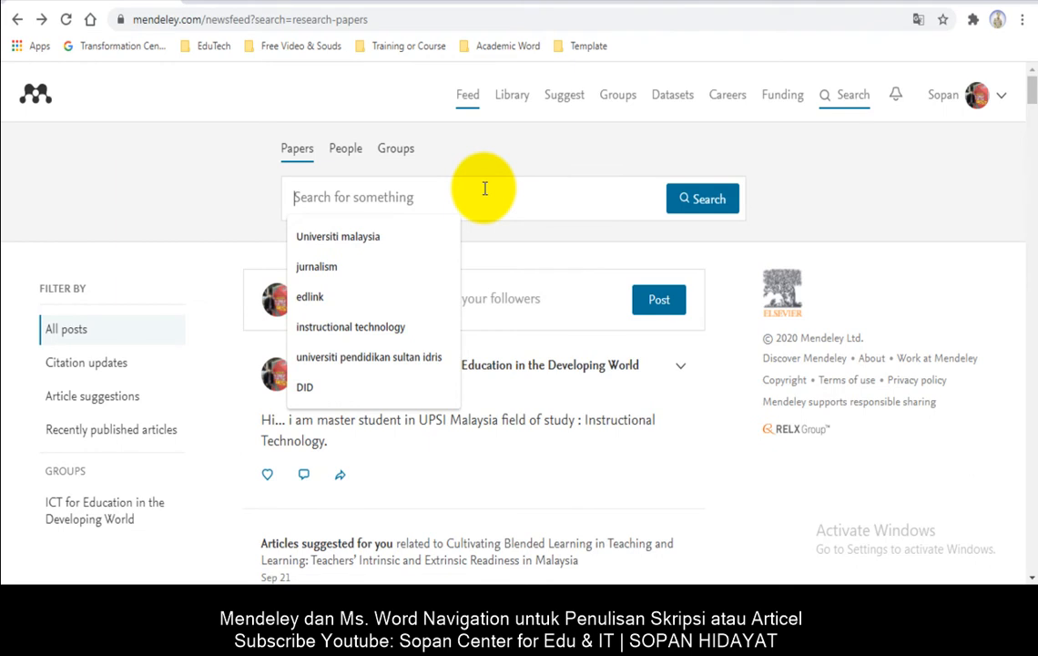
{"action": "left_click", "coordinate": [484, 188]}
{"action": "type", "text": "T"}
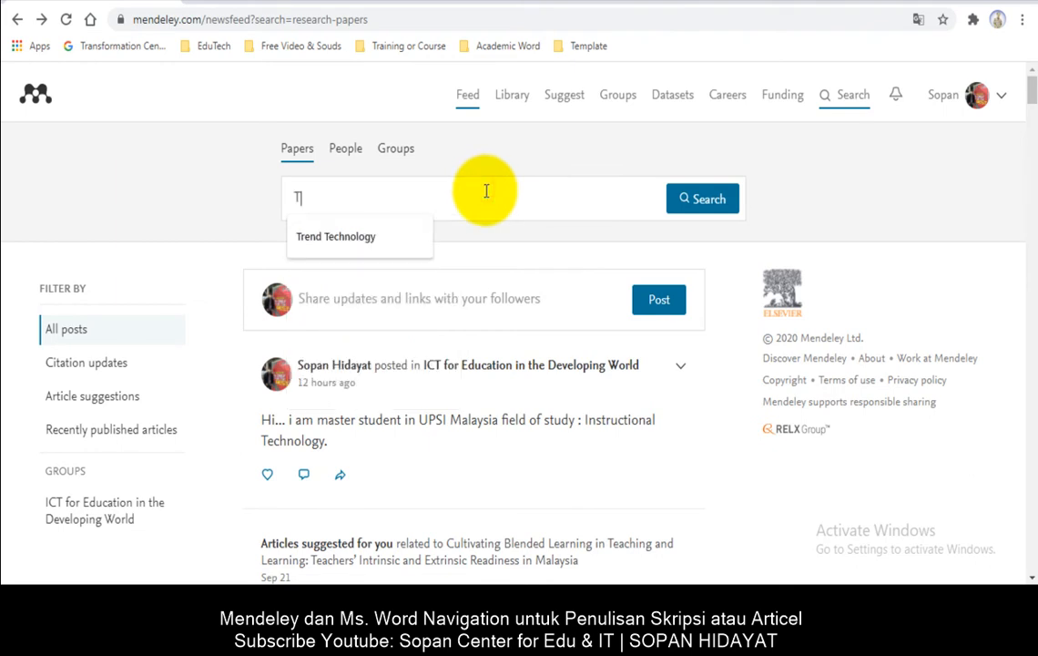
{"action": "left_click", "coordinate": [384, 234]}
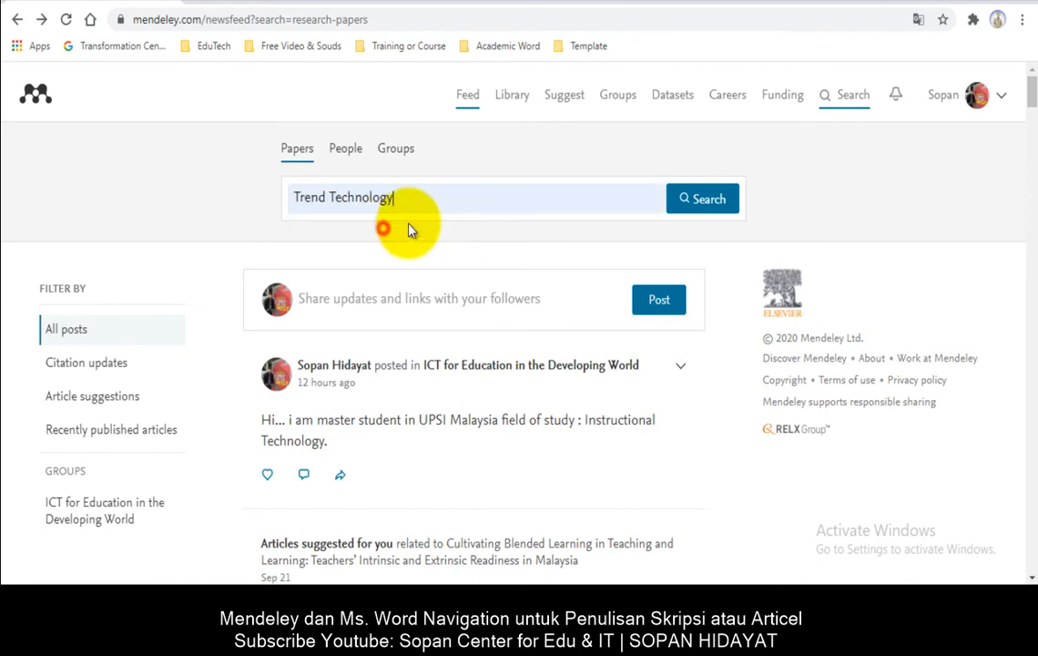
{"action": "left_click", "coordinate": [672, 205]}
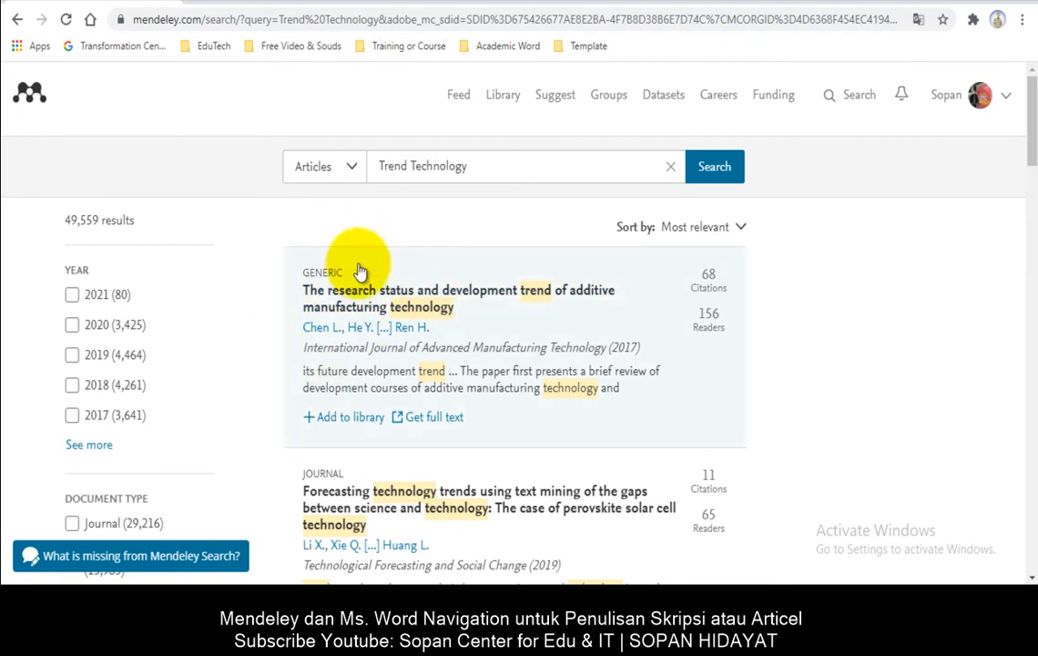
- Review the article search results together with their year and document type filters
{"action": "scroll", "coordinate": [469, 323], "scroll_direction": "down", "scroll_amount": 8}
{"action": "scroll", "coordinate": [469, 323], "scroll_direction": "up", "scroll_amount": 8}
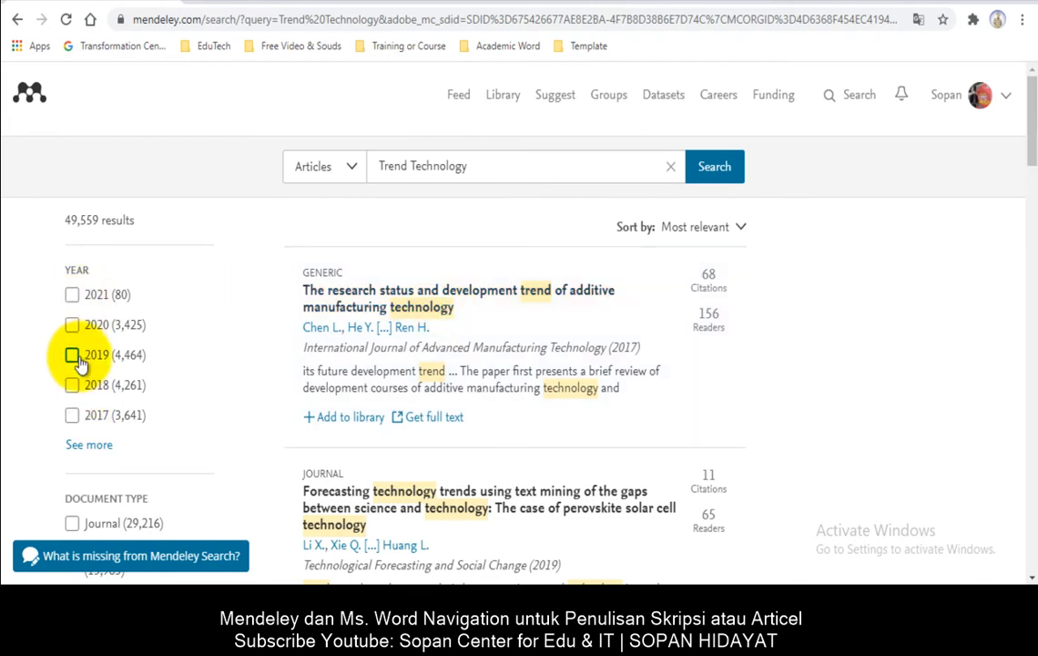
{"action": "scroll", "coordinate": [81, 359], "scroll_direction": "down", "scroll_amount": 1}
{"action": "scroll", "coordinate": [76, 337], "scroll_direction": "up", "scroll_amount": 1}
{"action": "scroll", "coordinate": [471, 309], "scroll_direction": "down", "scroll_amount": 2}
{"action": "scroll", "coordinate": [410, 300], "scroll_direction": "up", "scroll_amount": 1}
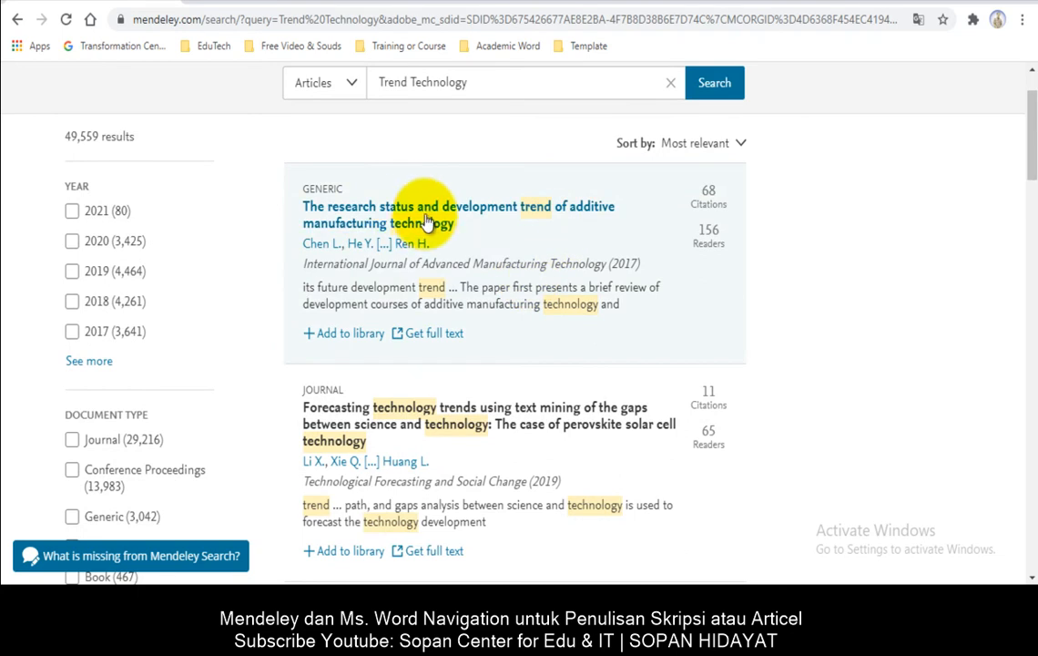
{"action": "scroll", "coordinate": [425, 226], "scroll_direction": "up", "scroll_amount": 1}
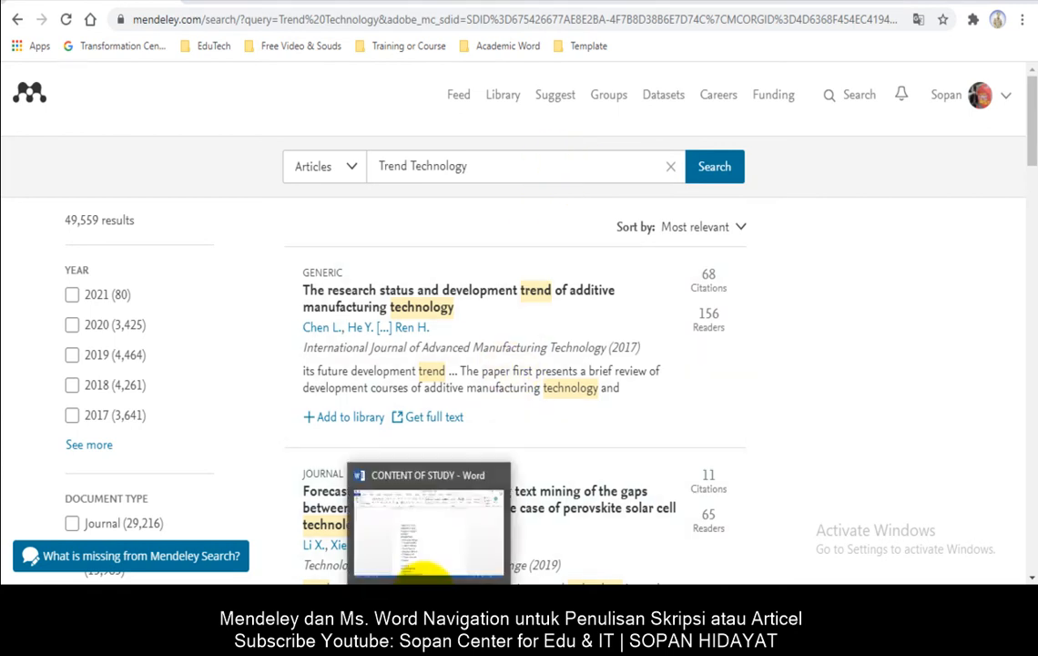
- Switch to the CONTENT OF STUDY document in Word and review its front matter and Chapter 1 headings
{"action": "left_click", "coordinate": [428, 609]}
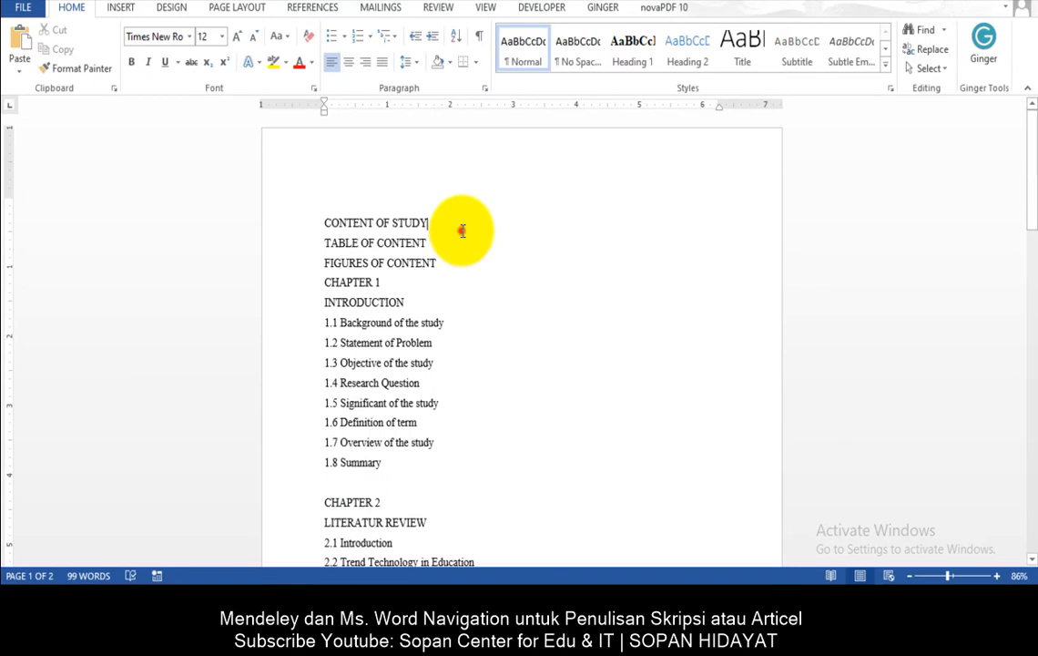
{"action": "left_click", "coordinate": [448, 287]}
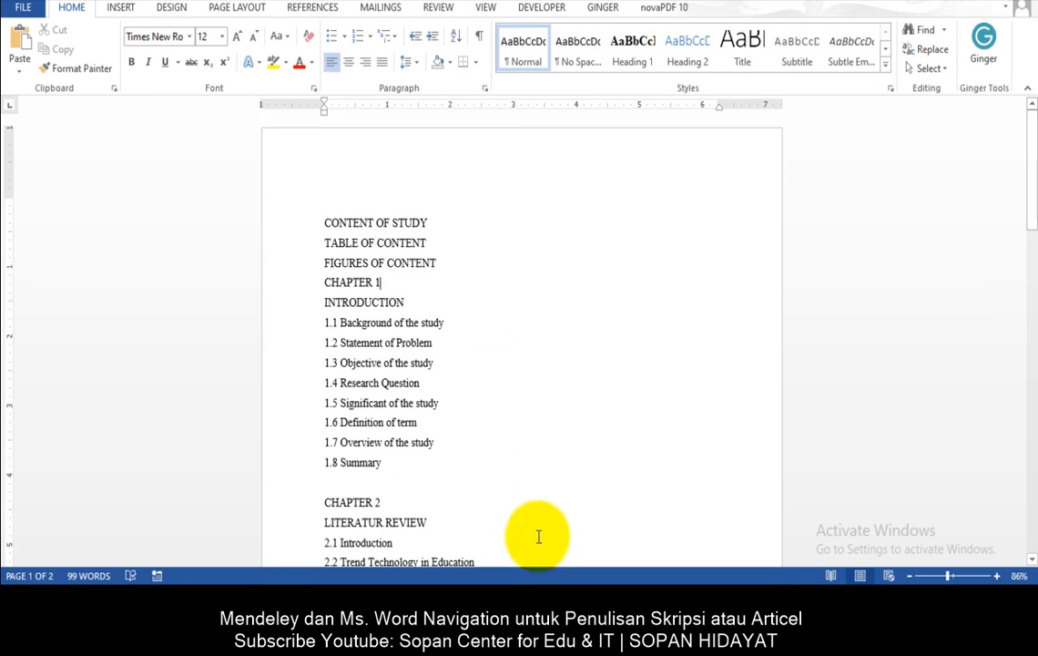
{"action": "left_click", "coordinate": [486, 243]}
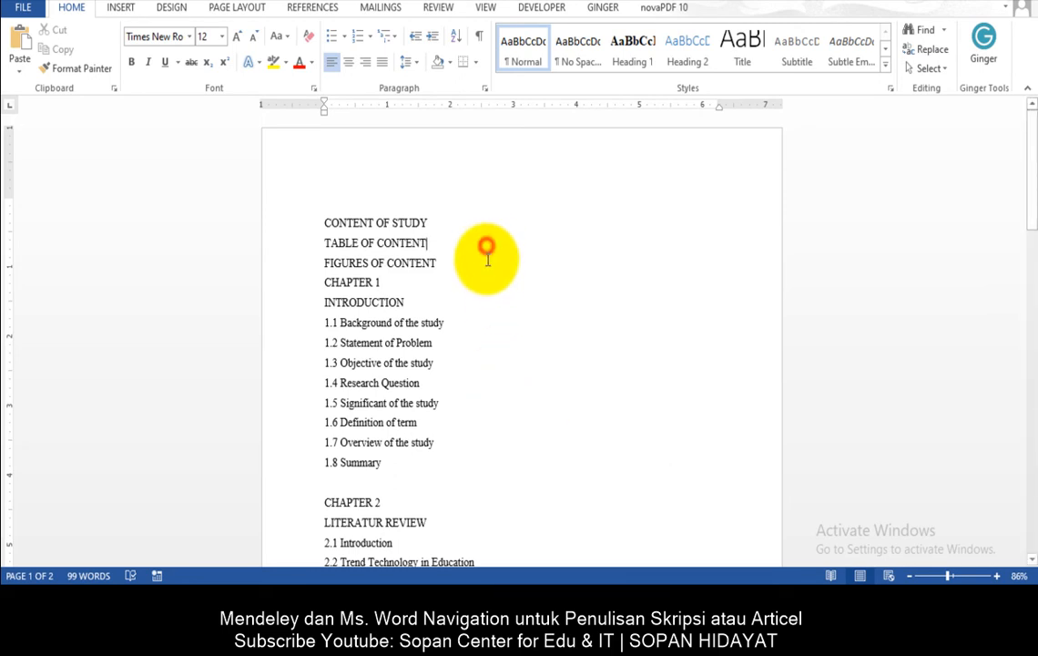
- Minimize the open windows to show the Mendeley Desktop shortcut, and bring Mendeley Desktop back up
{"action": "left_click", "coordinate": [574, 578]}
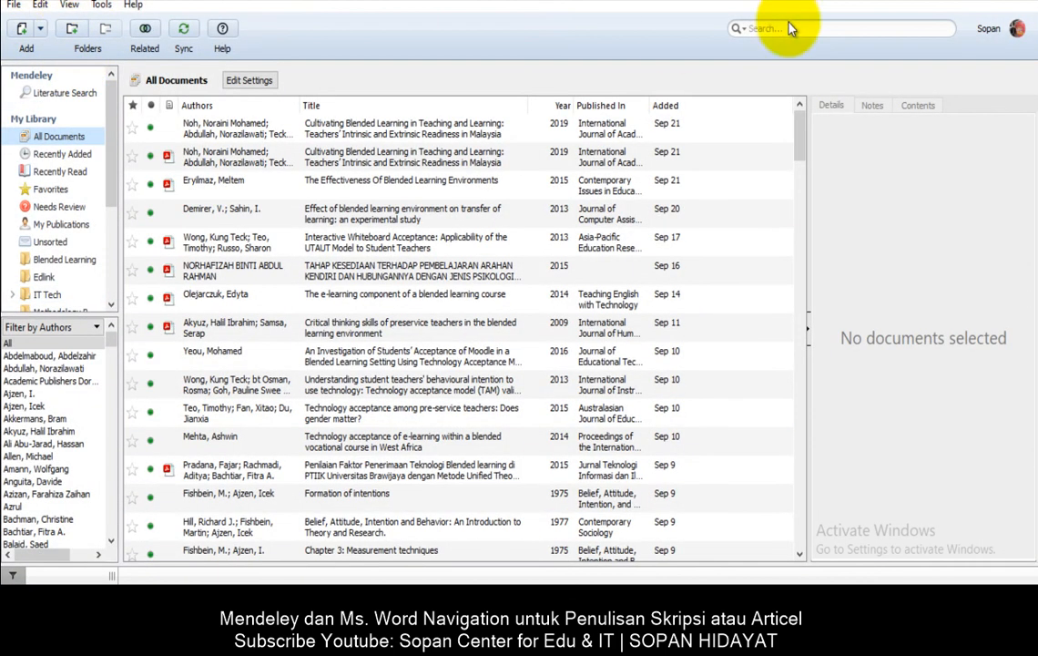
{"action": "left_click", "coordinate": [980, 3]}
{"action": "left_click", "coordinate": [981, 2]}
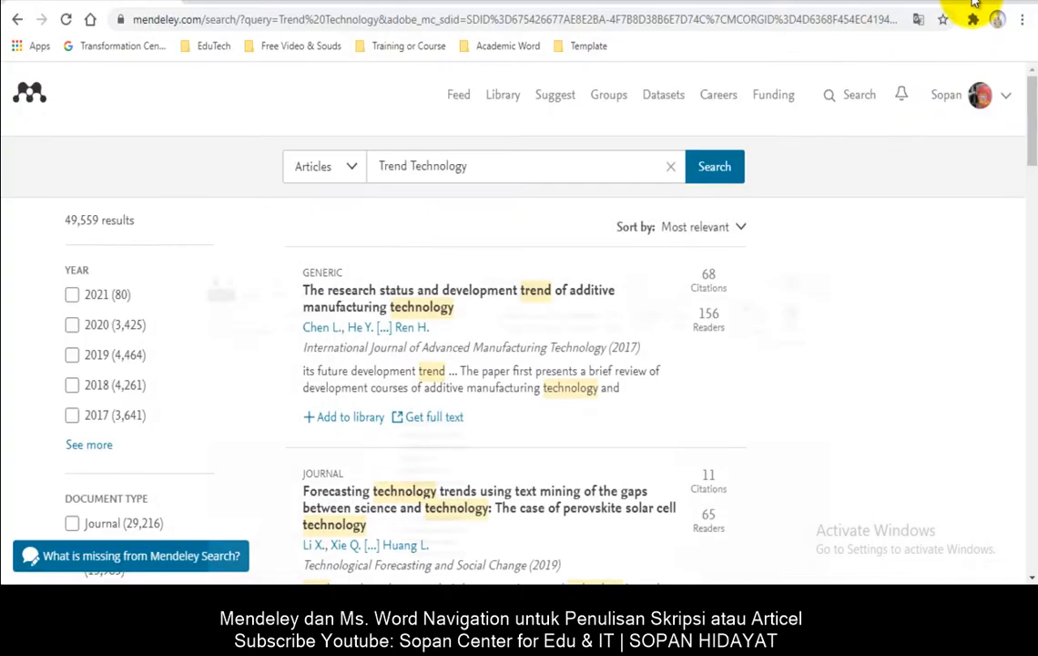
{"action": "left_click", "coordinate": [953, 5]}
{"action": "double_click", "coordinate": [82, 145]}
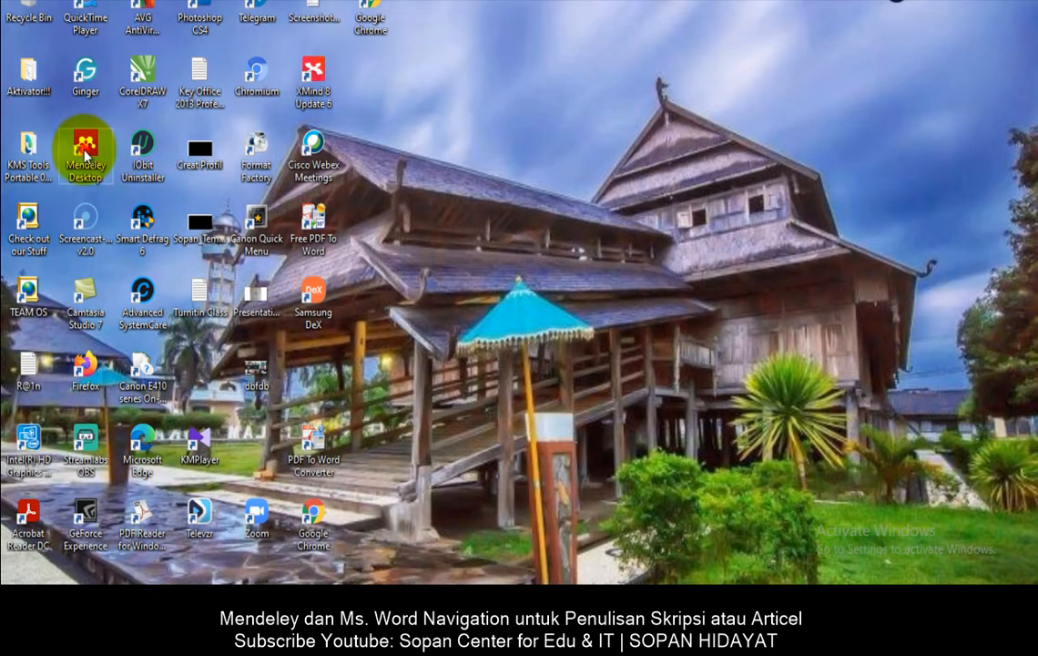
{"action": "left_click", "coordinate": [583, 574]}
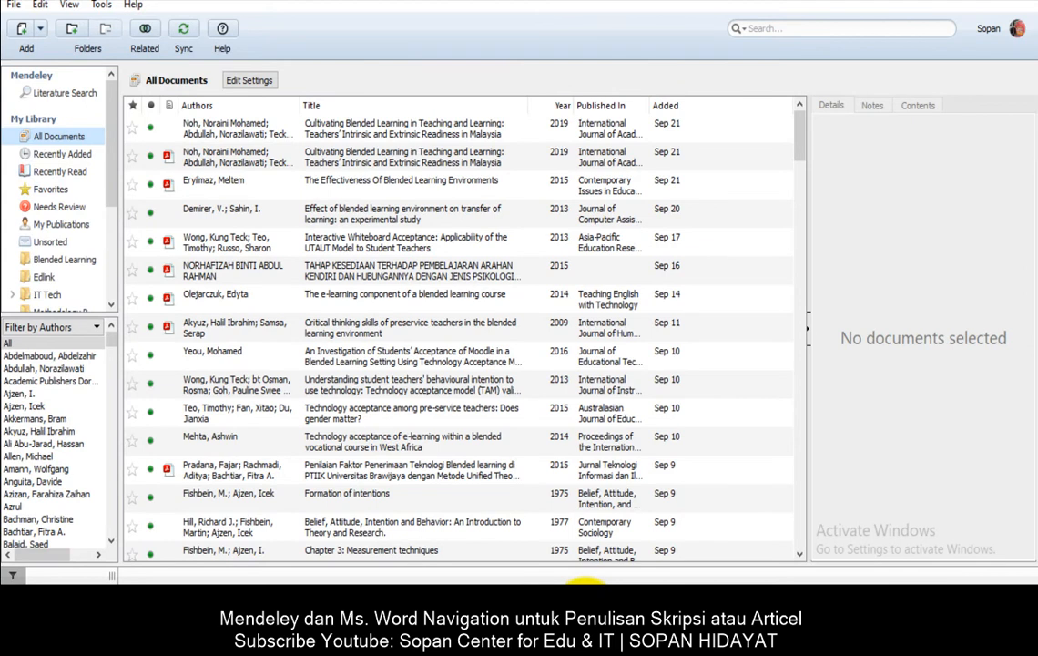
- Browse the authors, titles, years and publications of the references in the All Documents library
{"action": "mouse_move", "coordinate": [465, 568]}
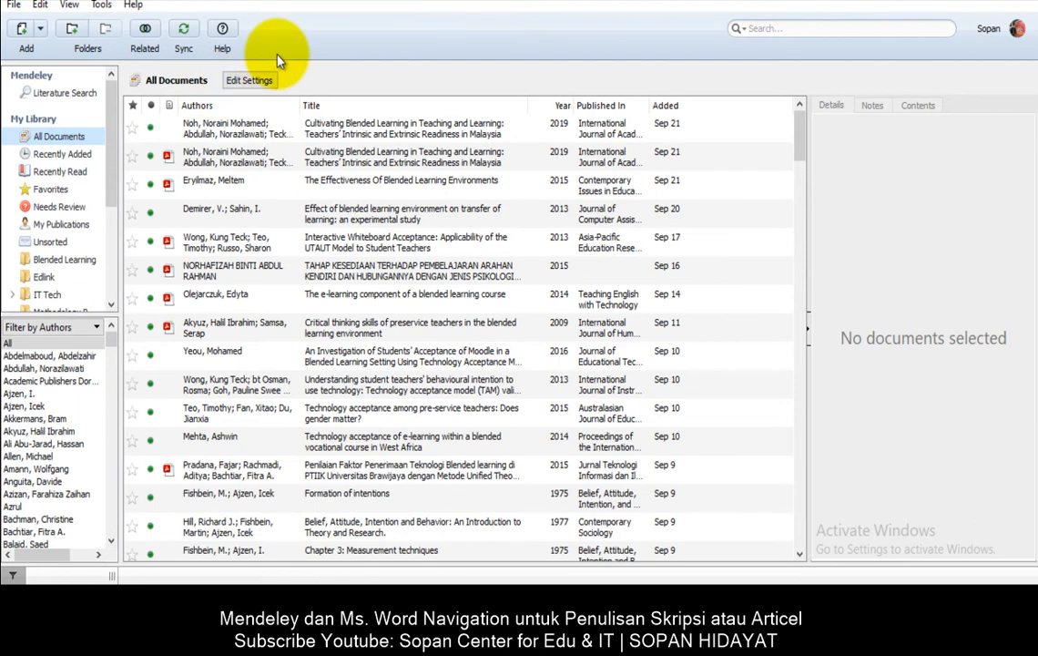
{"action": "scroll", "coordinate": [223, 255], "scroll_direction": "down", "scroll_amount": 1}
{"action": "scroll", "coordinate": [347, 181], "scroll_direction": "up", "scroll_amount": 1}
{"action": "scroll", "coordinate": [342, 273], "scroll_direction": "down", "scroll_amount": 2}
{"action": "scroll", "coordinate": [341, 273], "scroll_direction": "down", "scroll_amount": 5}
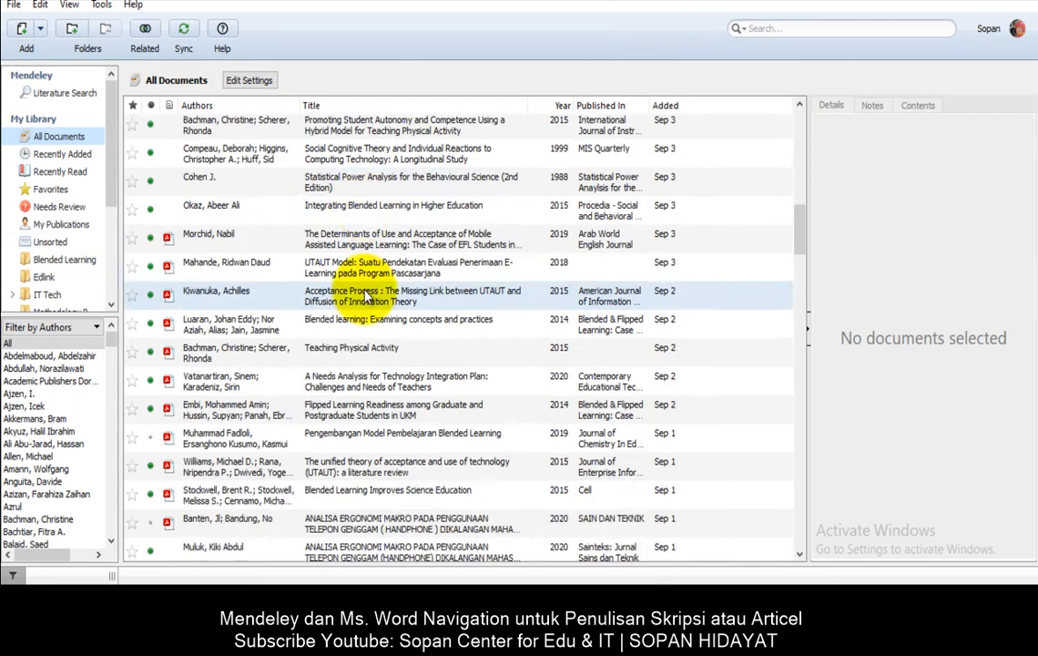
{"action": "scroll", "coordinate": [382, 173], "scroll_direction": "up", "scroll_amount": 10}
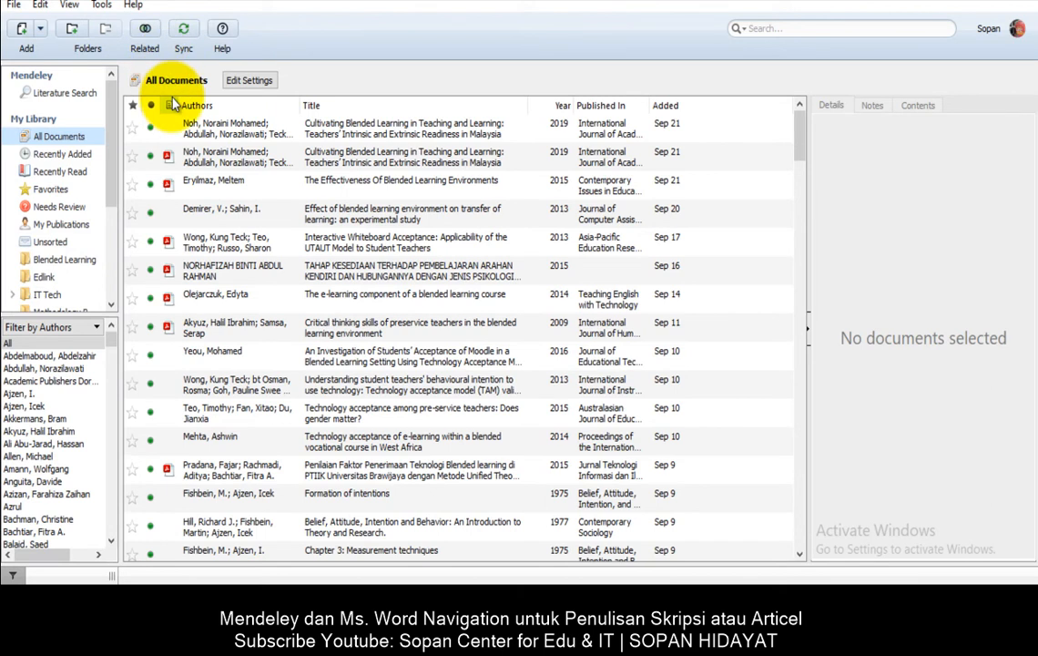
- Check the MS Word plugin option in Mendeley Desktop, and switch to the CONTENT OF STUDY document in Word
{"action": "left_click", "coordinate": [104, 6]}
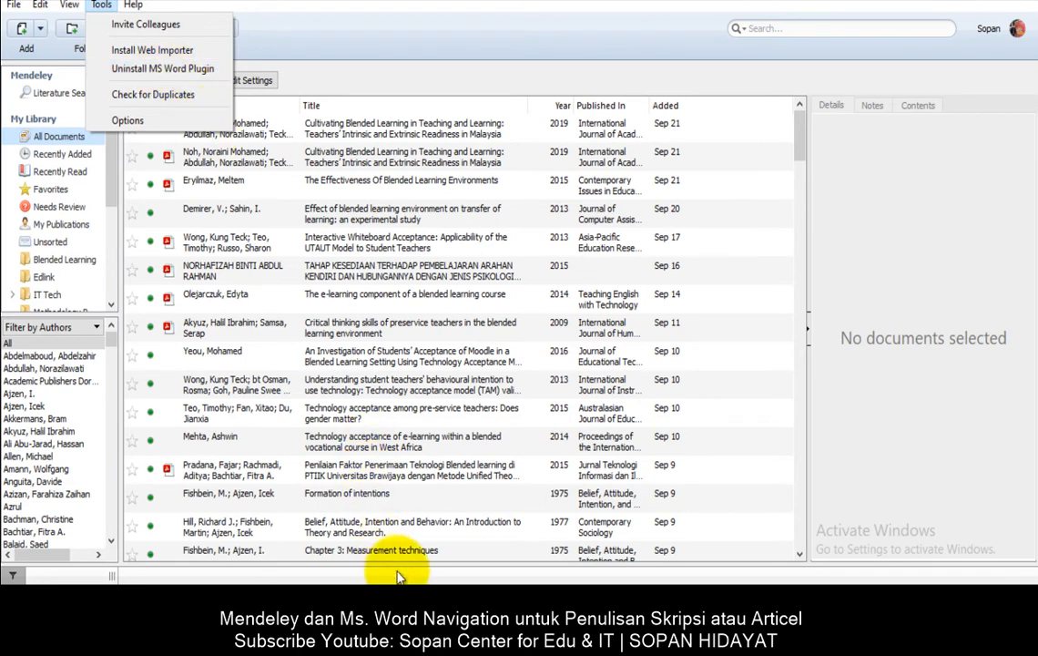
{"action": "mouse_move", "coordinate": [427, 577]}
{"action": "left_click", "coordinate": [423, 547]}
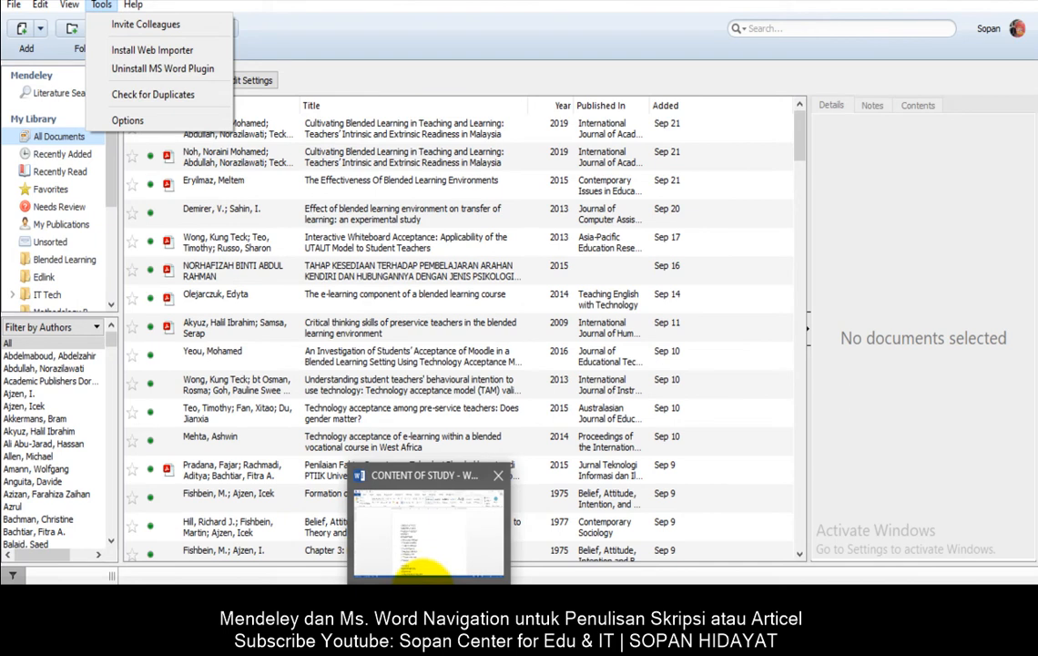
{"action": "left_click", "coordinate": [425, 569]}
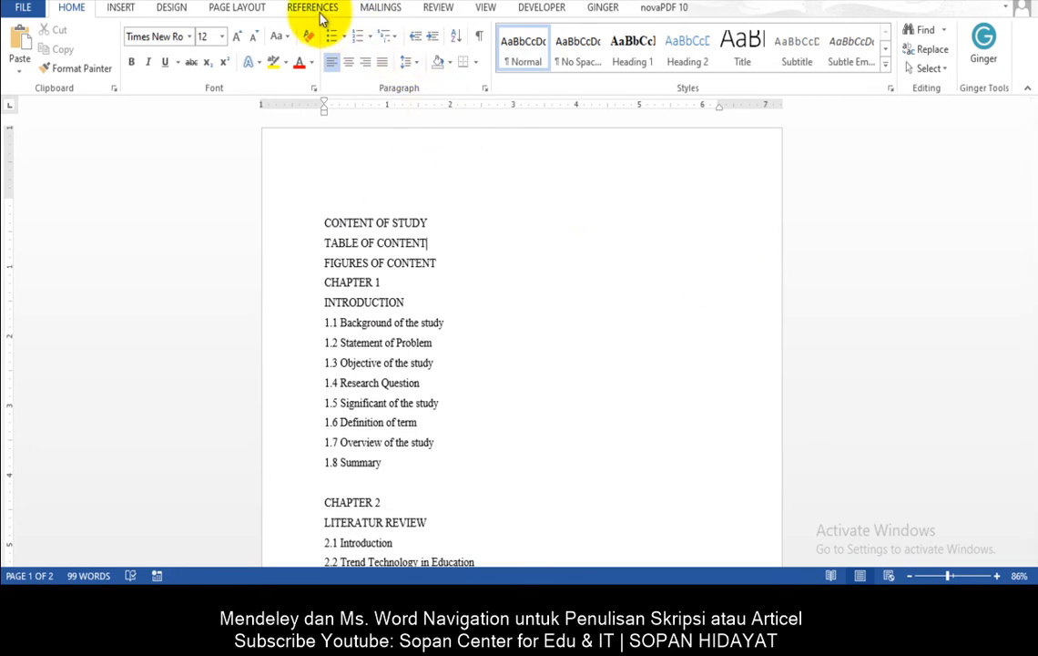
{"action": "left_click", "coordinate": [574, 569]}
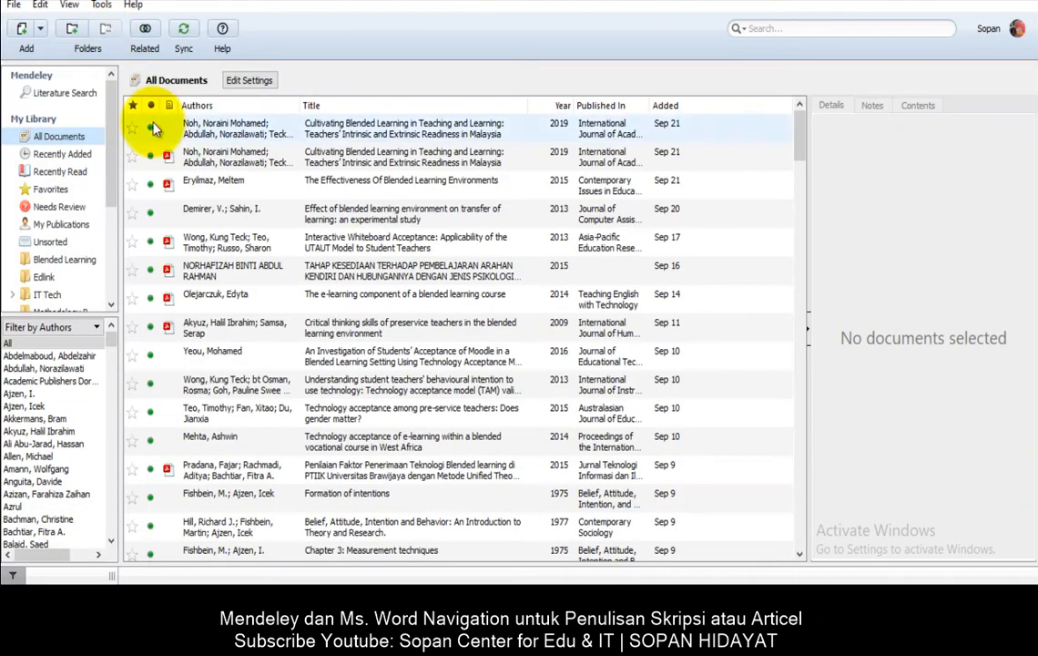
{"action": "left_click", "coordinate": [101, 4]}
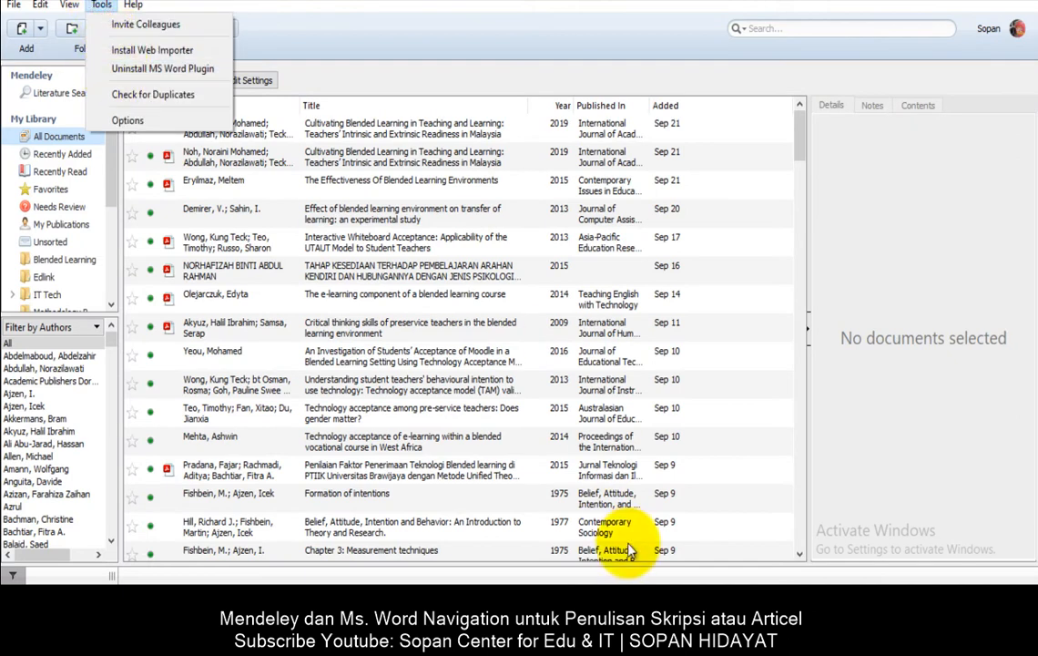
{"action": "left_click", "coordinate": [551, 539]}
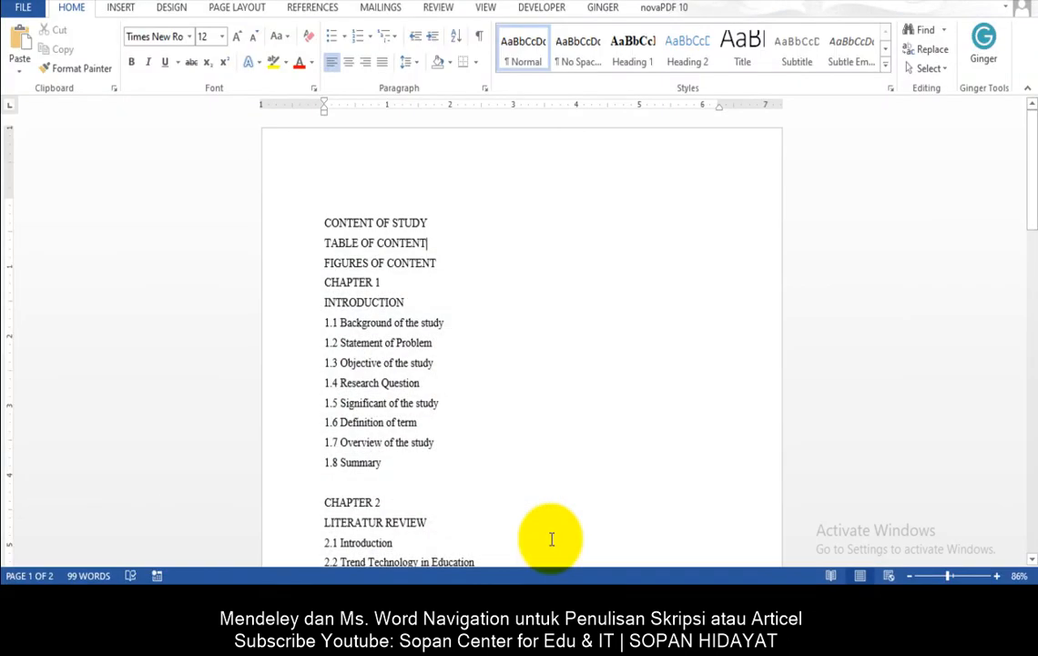
- Examine the Mendeley Cite-O-Matic commands in Word, and place the cursor at the end of the CONTENT OF STUDY line
{"action": "left_click", "coordinate": [318, 13]}
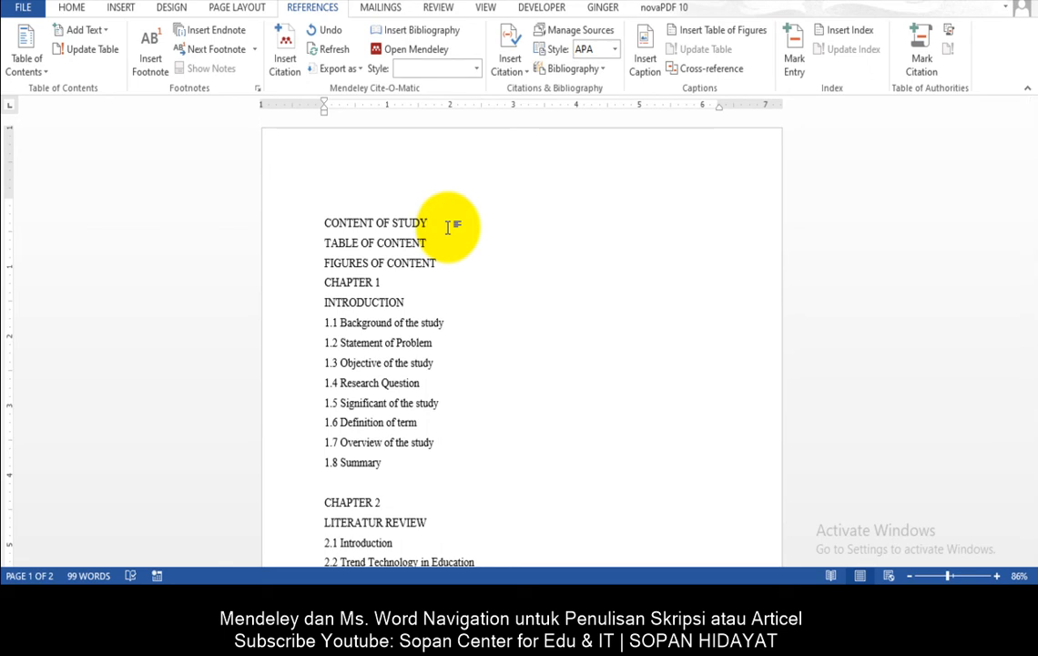
{"action": "left_click", "coordinate": [450, 297]}
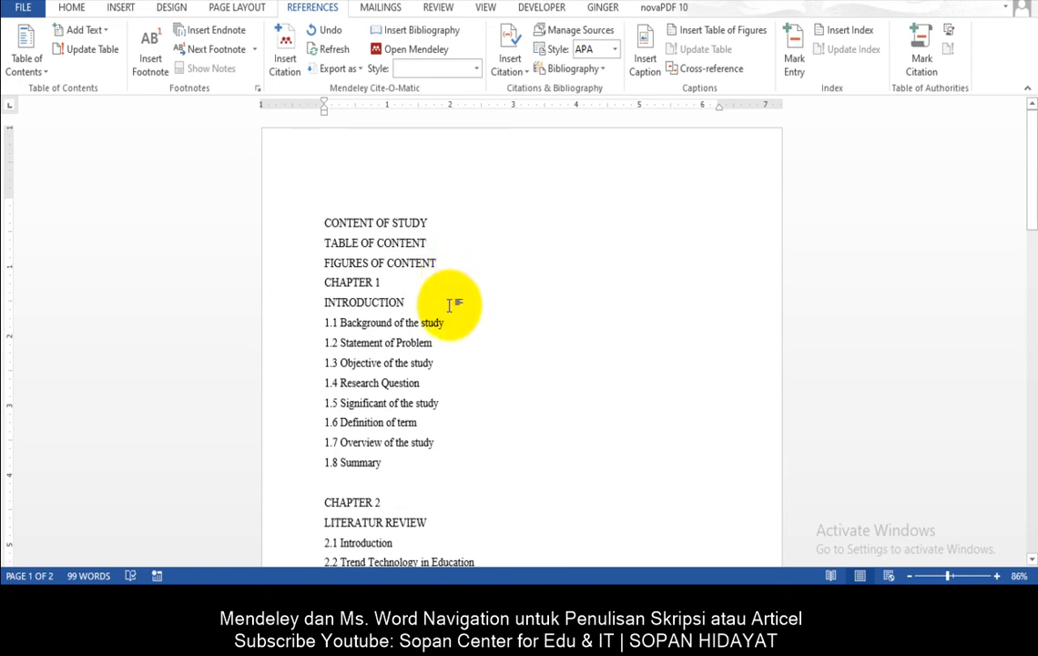
{"action": "left_click", "coordinate": [454, 225]}
{"action": "left_click", "coordinate": [442, 261]}
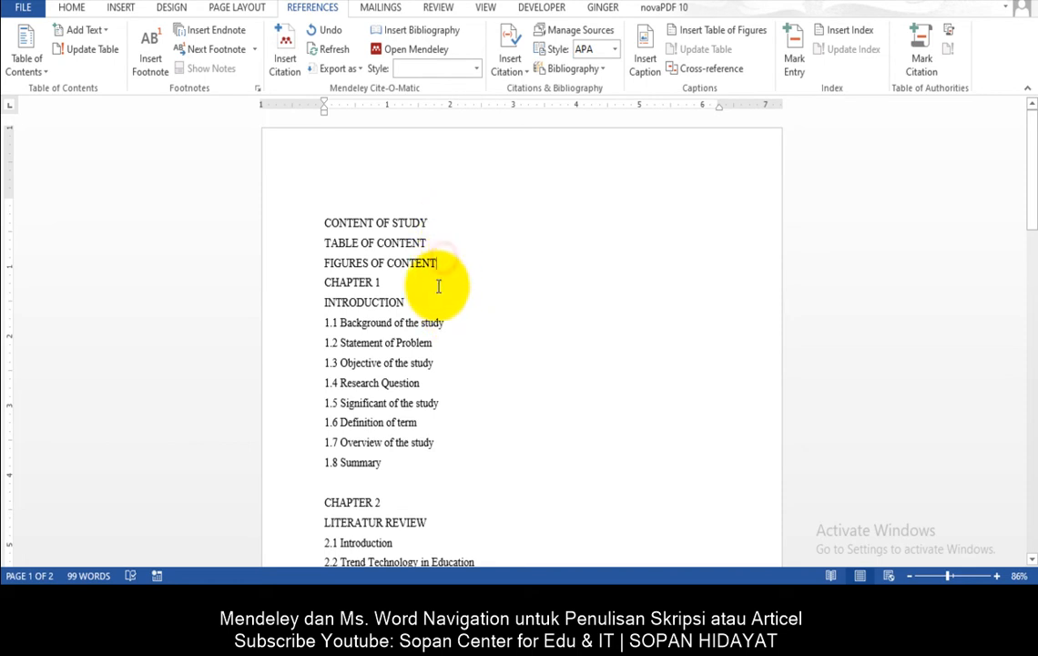
{"action": "left_click", "coordinate": [438, 286]}
{"action": "left_click", "coordinate": [82, 9]}
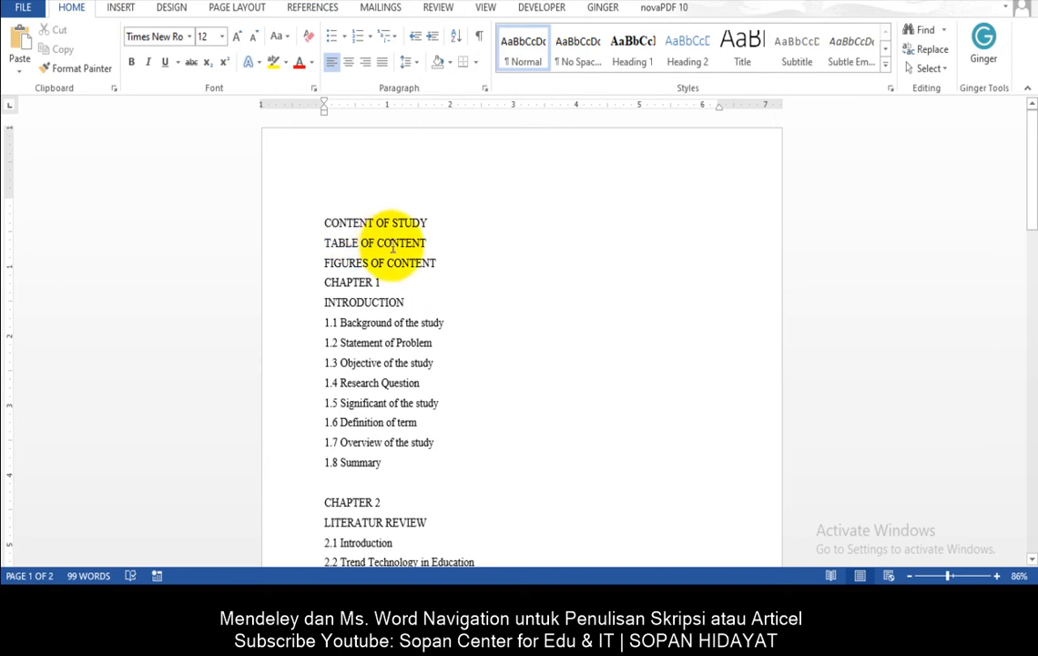
{"action": "left_click", "coordinate": [427, 228]}
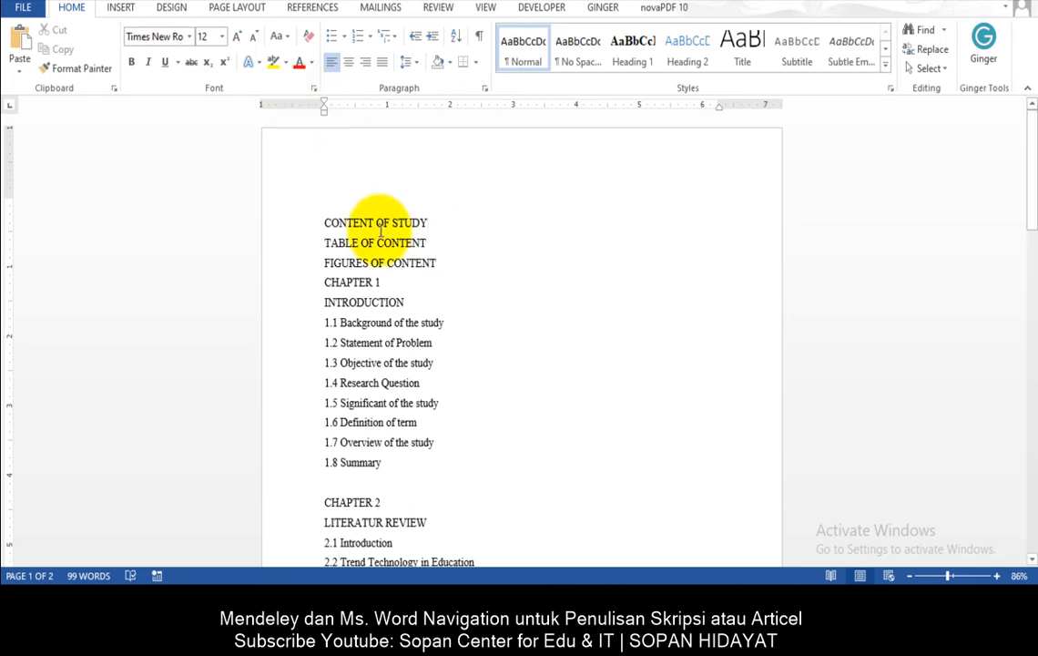
- Set the paper size of the whole document to A4 and check the available margin presets
{"action": "key", "text": "ctrl+a"}
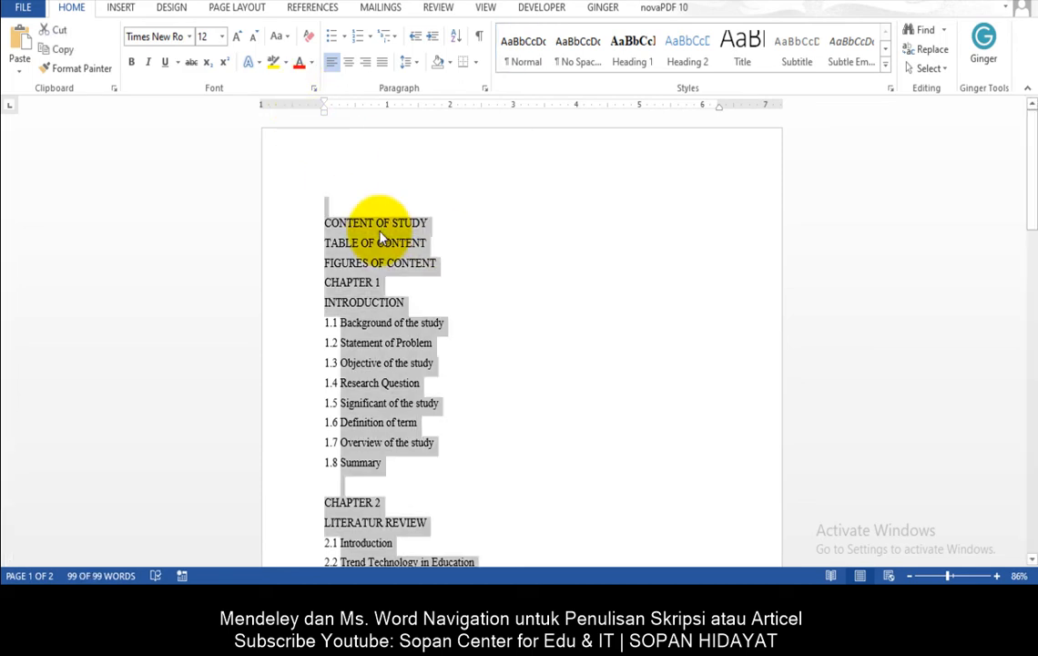
{"action": "left_click", "coordinate": [232, 9]}
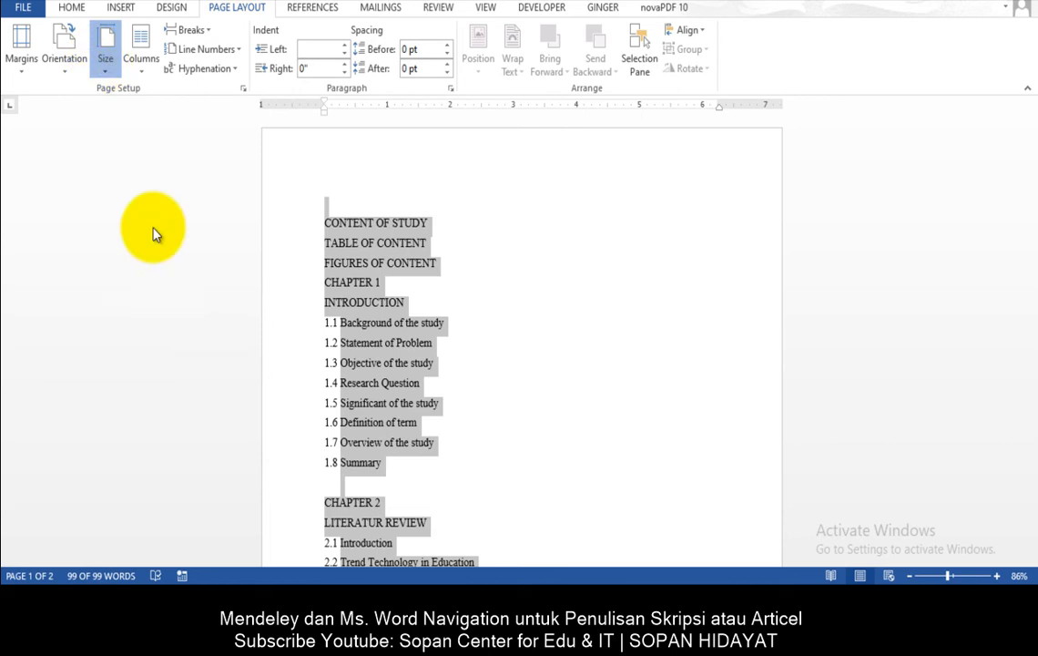
{"action": "left_click", "coordinate": [102, 79]}
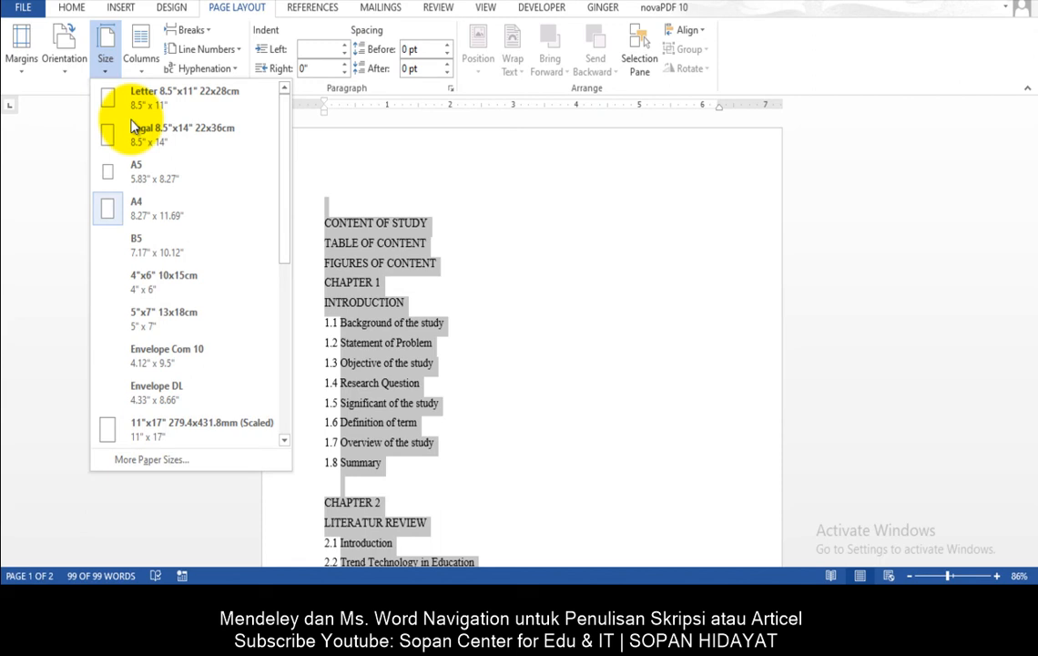
{"action": "left_click", "coordinate": [164, 214]}
{"action": "left_click", "coordinate": [16, 54]}
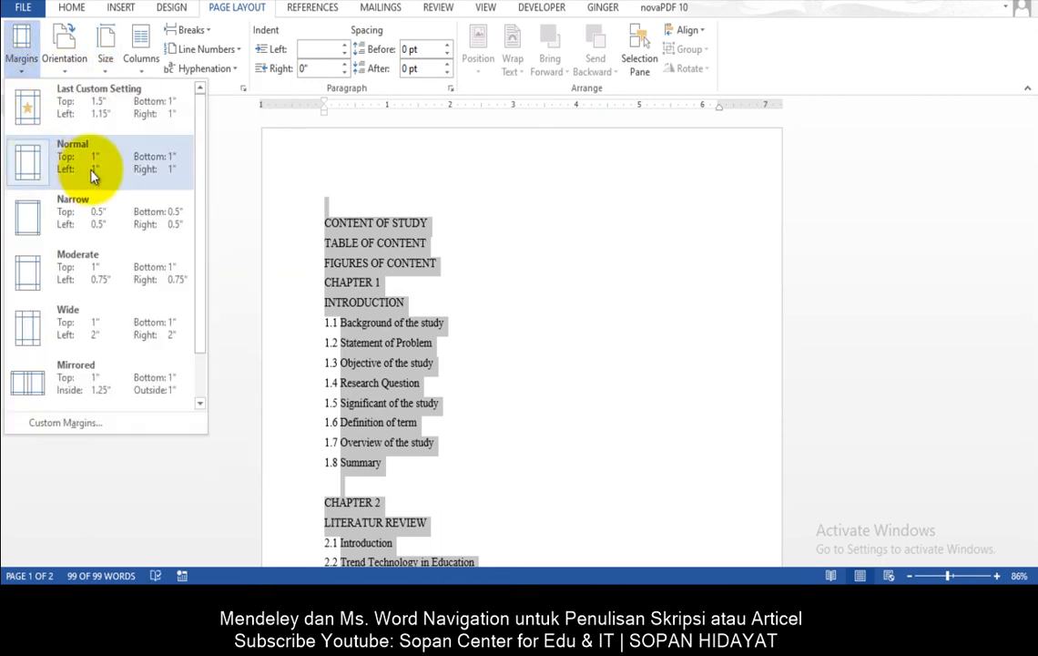
{"action": "left_click", "coordinate": [525, 178]}
- Check the font settings, and set the line spacing of all the document text to 1.5
{"action": "left_click", "coordinate": [71, 8]}
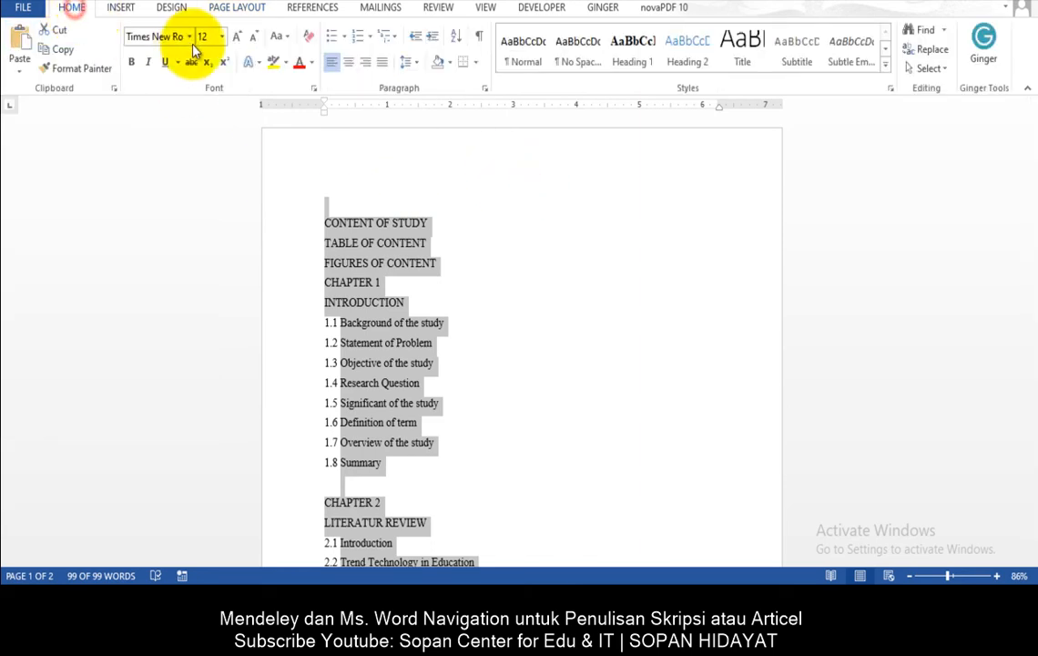
{"action": "left_click", "coordinate": [503, 247]}
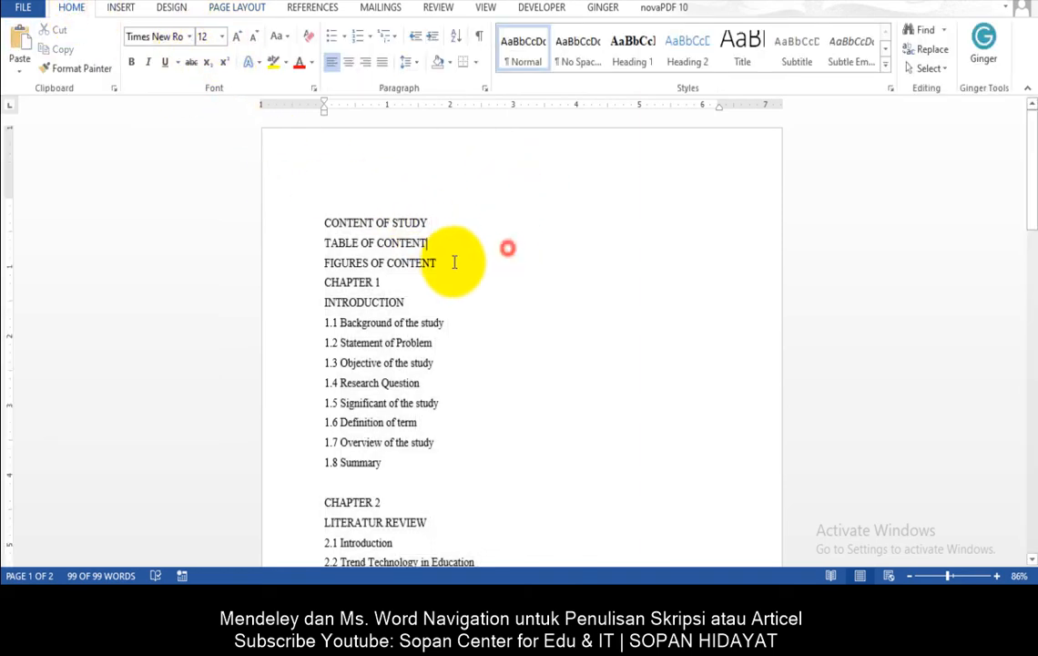
{"action": "key", "text": "ctrl+a"}
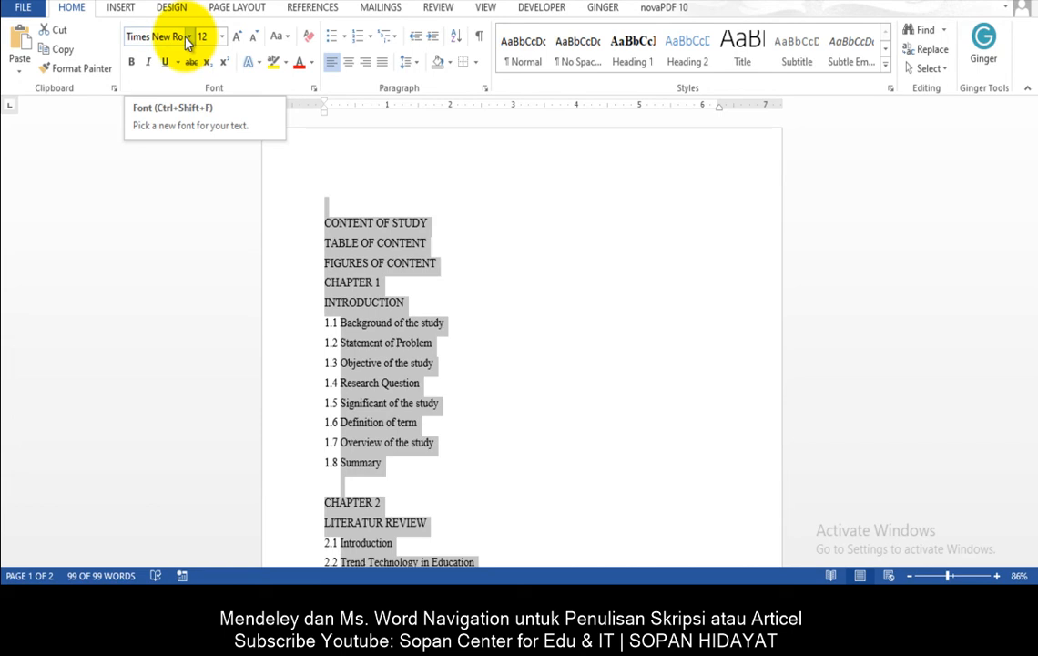
{"action": "left_click", "coordinate": [413, 63]}
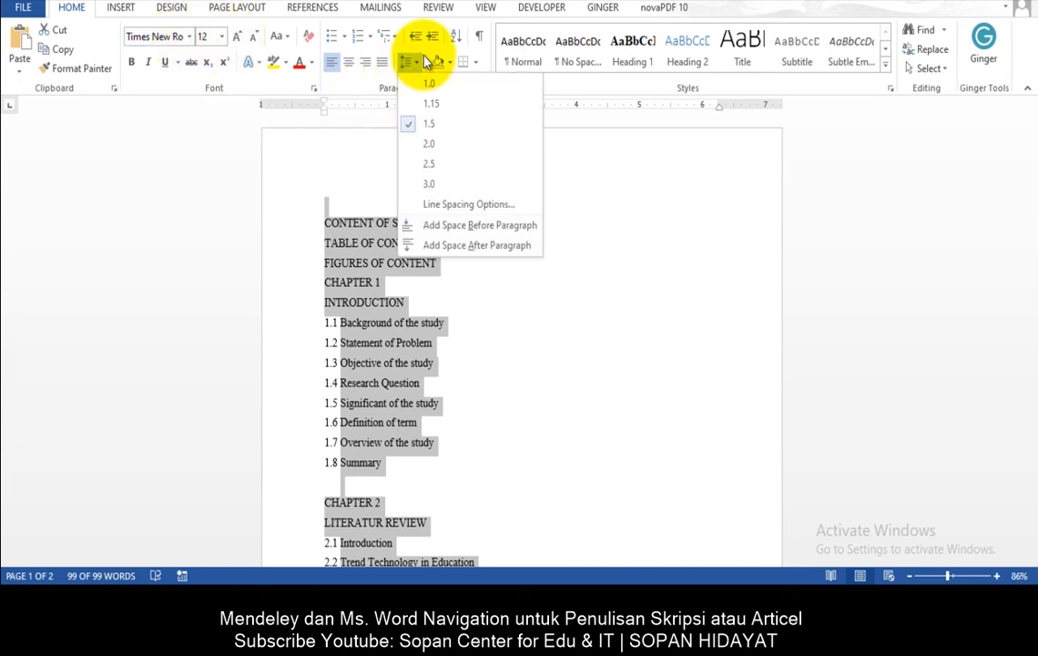
{"action": "left_click", "coordinate": [432, 133]}
{"action": "left_click", "coordinate": [507, 295]}
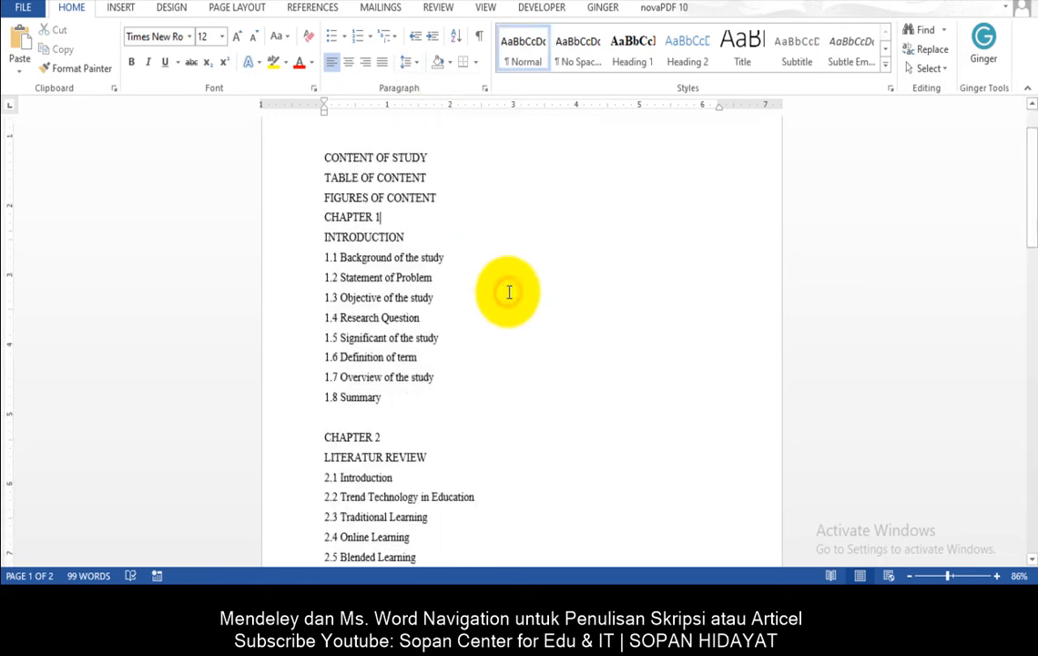
- Delete the CHAPTER 3 METHODOLOGY section with its items 3.1 to 3.7 from the outline
{"action": "left_click", "coordinate": [436, 223]}
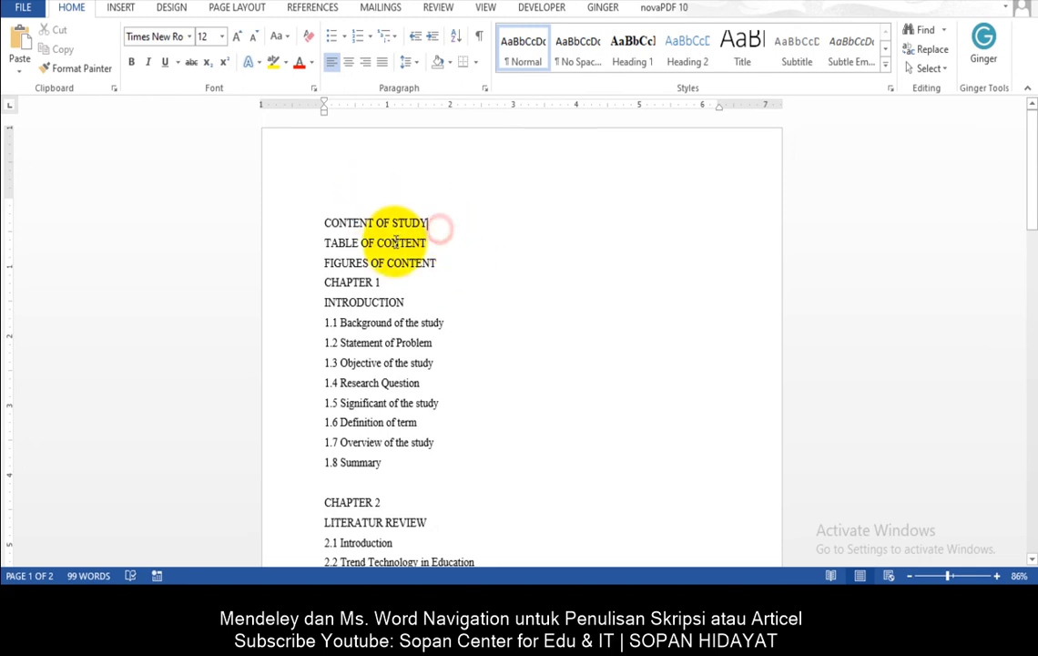
{"action": "scroll", "coordinate": [419, 255], "scroll_direction": "down", "scroll_amount": 2}
{"action": "scroll", "coordinate": [433, 292], "scroll_direction": "down", "scroll_amount": 5}
{"action": "scroll", "coordinate": [435, 311], "scroll_direction": "up", "scroll_amount": 2}
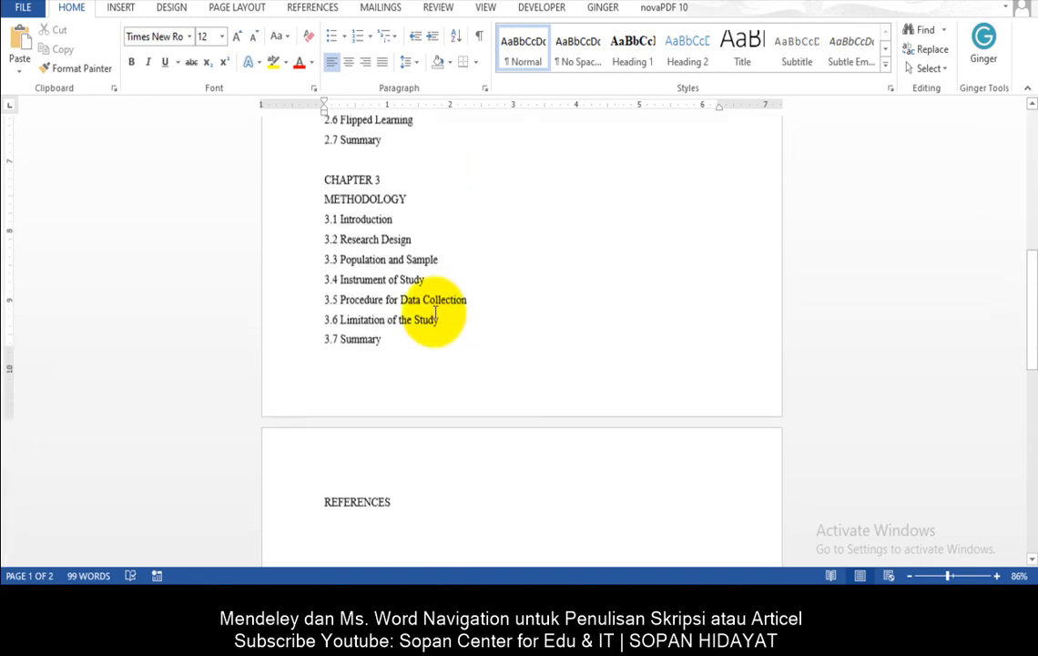
{"action": "scroll", "coordinate": [434, 310], "scroll_direction": "down", "scroll_amount": 2}
{"action": "scroll", "coordinate": [432, 315], "scroll_direction": "up", "scroll_amount": 2}
{"action": "scroll", "coordinate": [429, 337], "scroll_direction": "down", "scroll_amount": 1}
{"action": "left_click", "coordinate": [421, 466]}
{"action": "left_click", "coordinate": [425, 306]}
{"action": "scroll", "coordinate": [425, 305], "scroll_direction": "up", "scroll_amount": 1}
{"action": "left_click_drag", "start_coordinate": [395, 375], "coordinate": [298, 213]}
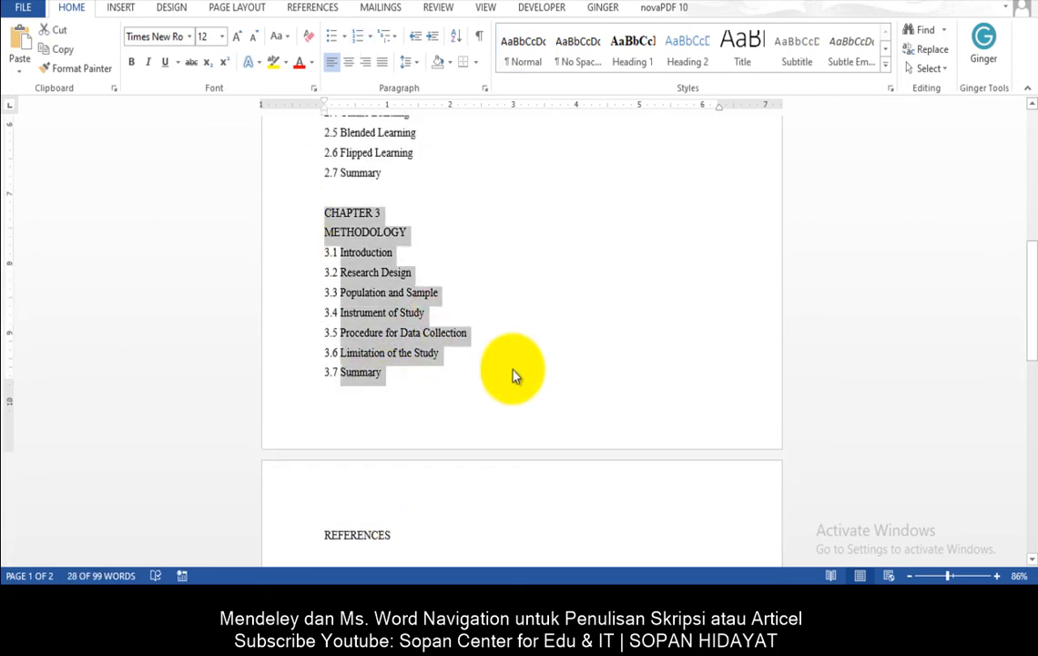
{"action": "key", "text": "Delete"}
{"action": "scroll", "coordinate": [512, 369], "scroll_direction": "up", "scroll_amount": 4}
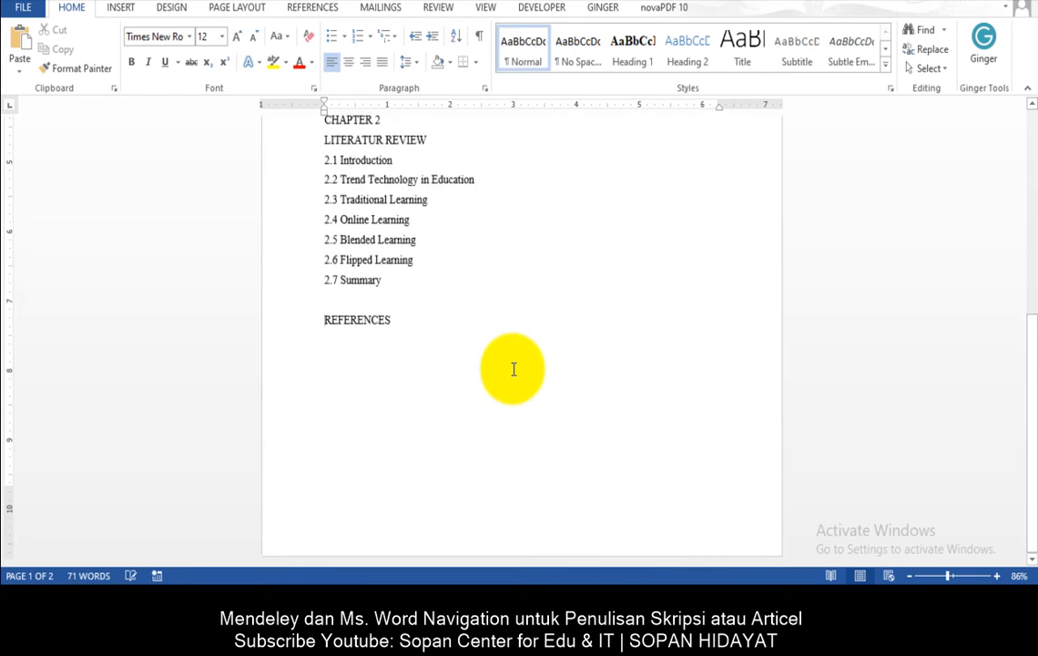
{"action": "scroll", "coordinate": [400, 329], "scroll_direction": "up", "scroll_amount": 3}
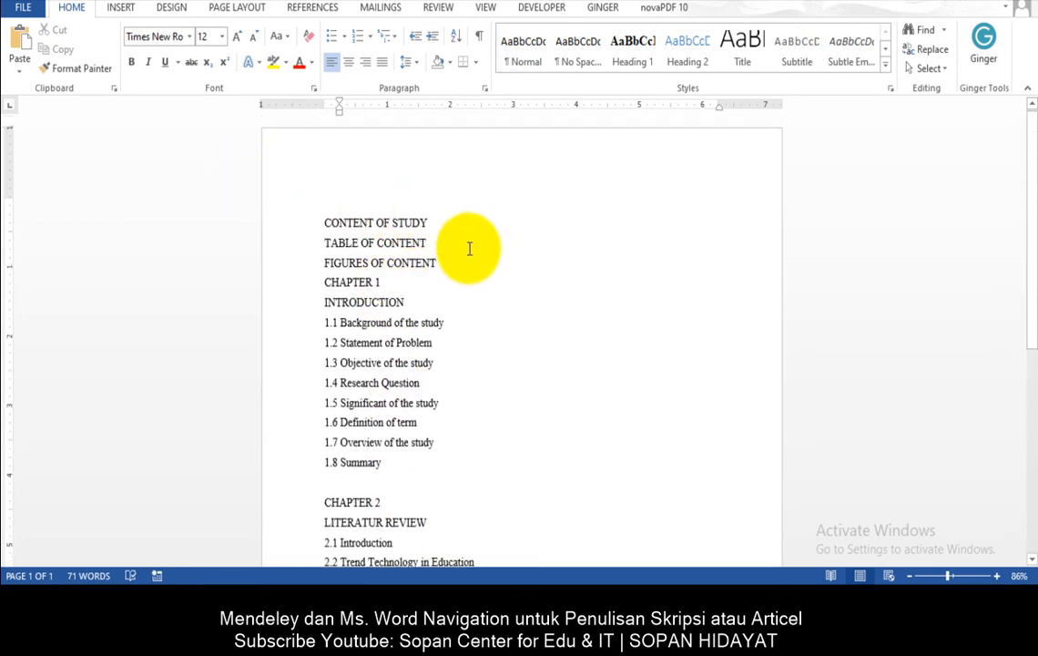
- Review the remaining outline from the CONTENT OF STUDY line through Chapter 2 to REFERENCES
{"action": "left_click", "coordinate": [437, 227]}
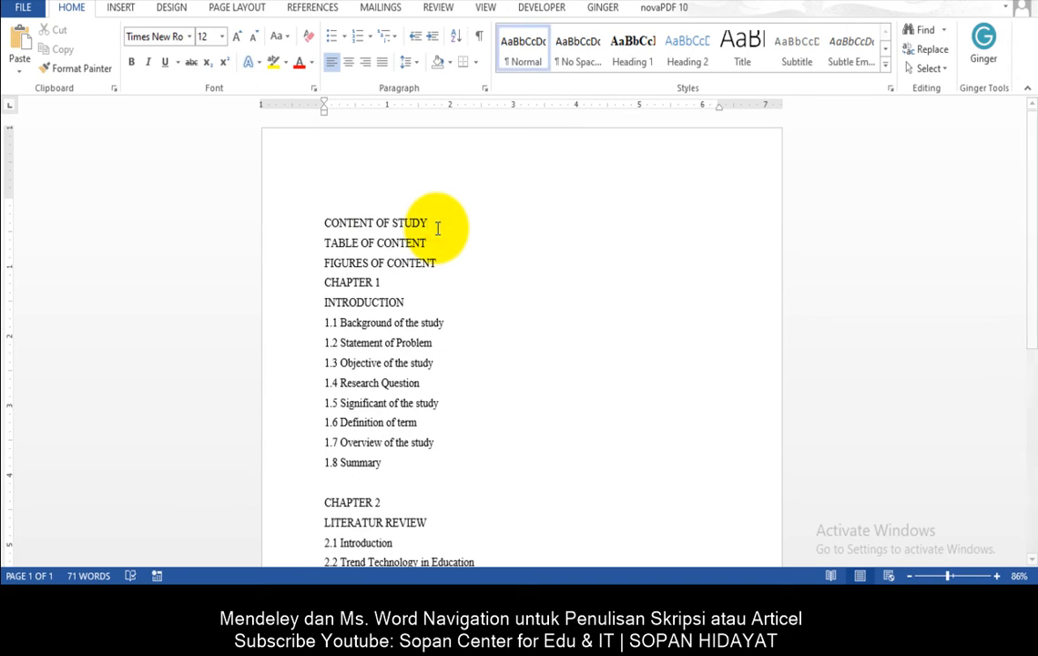
{"action": "left_click", "coordinate": [442, 244]}
{"action": "scroll", "coordinate": [445, 265], "scroll_direction": "down", "scroll_amount": 4}
{"action": "left_click_drag", "start_coordinate": [426, 474], "coordinate": [325, 127]}
{"action": "left_click", "coordinate": [392, 153]}
{"action": "scroll", "coordinate": [425, 204], "scroll_direction": "down", "scroll_amount": 2}
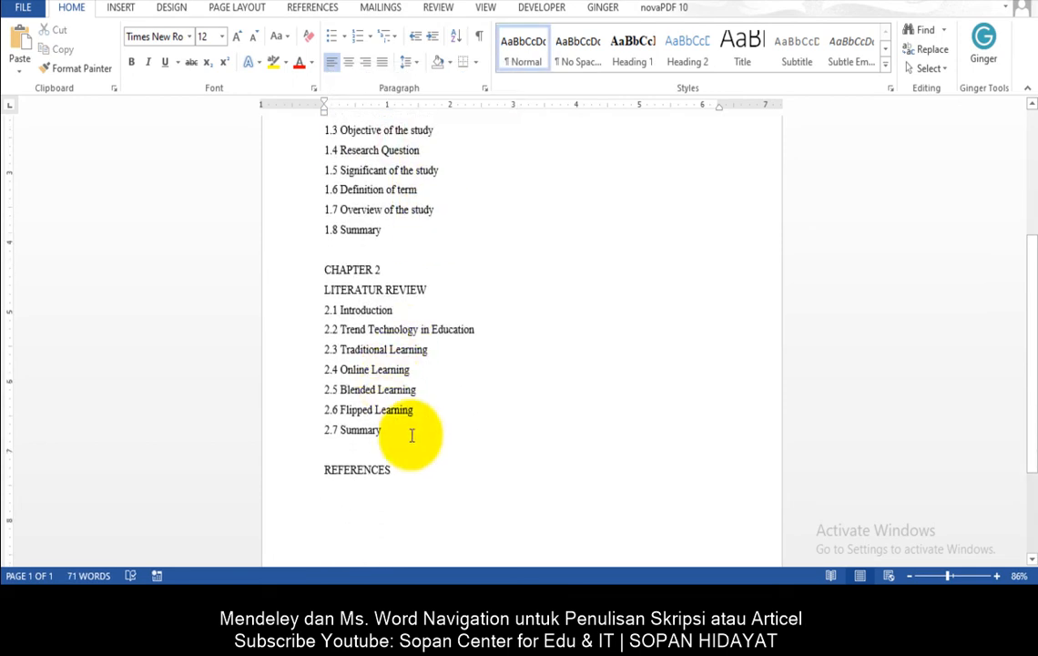
{"action": "scroll", "coordinate": [401, 408], "scroll_direction": "up", "scroll_amount": 1}
{"action": "left_click", "coordinate": [421, 362]}
{"action": "scroll", "coordinate": [417, 337], "scroll_direction": "up", "scroll_amount": 2}
{"action": "scroll", "coordinate": [415, 312], "scroll_direction": "up", "scroll_amount": 2}
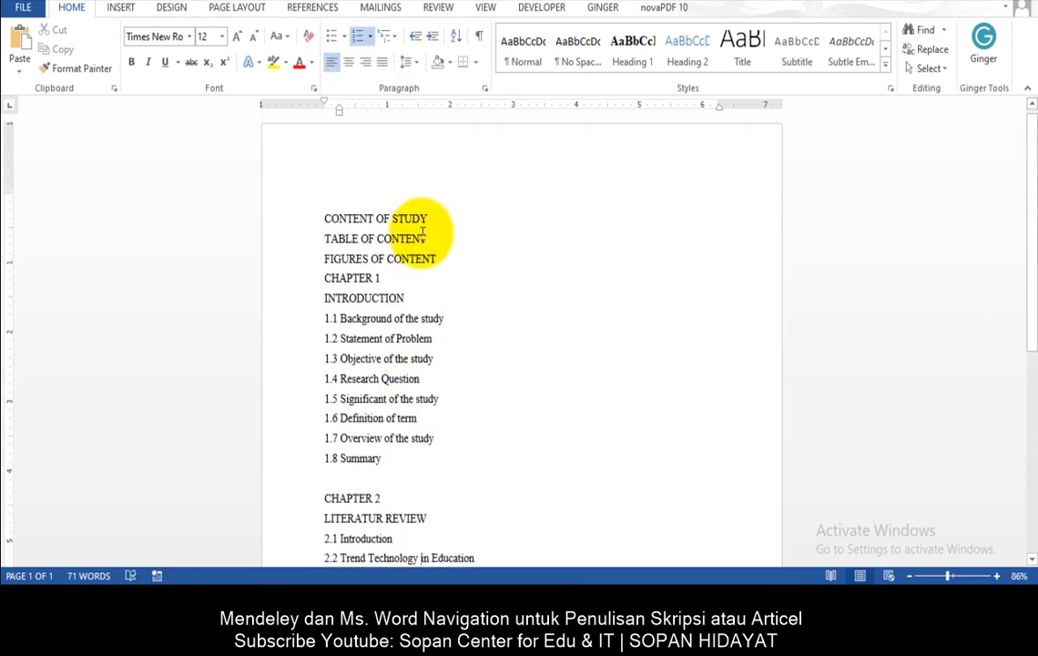
- Try to insert a Next Page section break at the end of the CONTENT OF STUDY line
{"action": "left_click", "coordinate": [433, 219]}
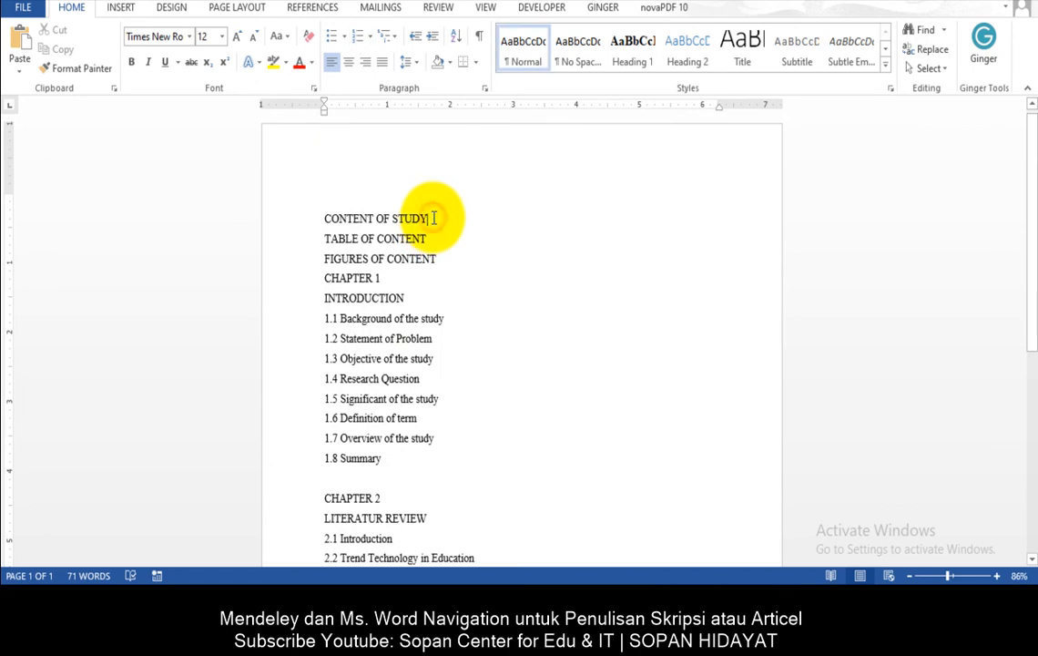
{"action": "left_click", "coordinate": [435, 217]}
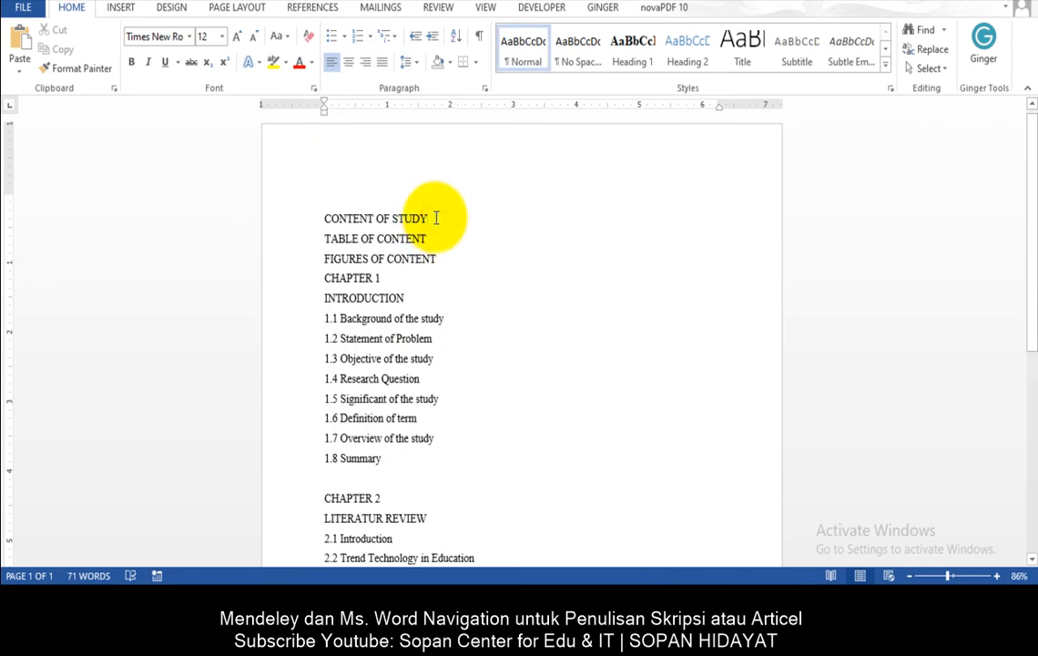
{"action": "left_click", "coordinate": [235, 11]}
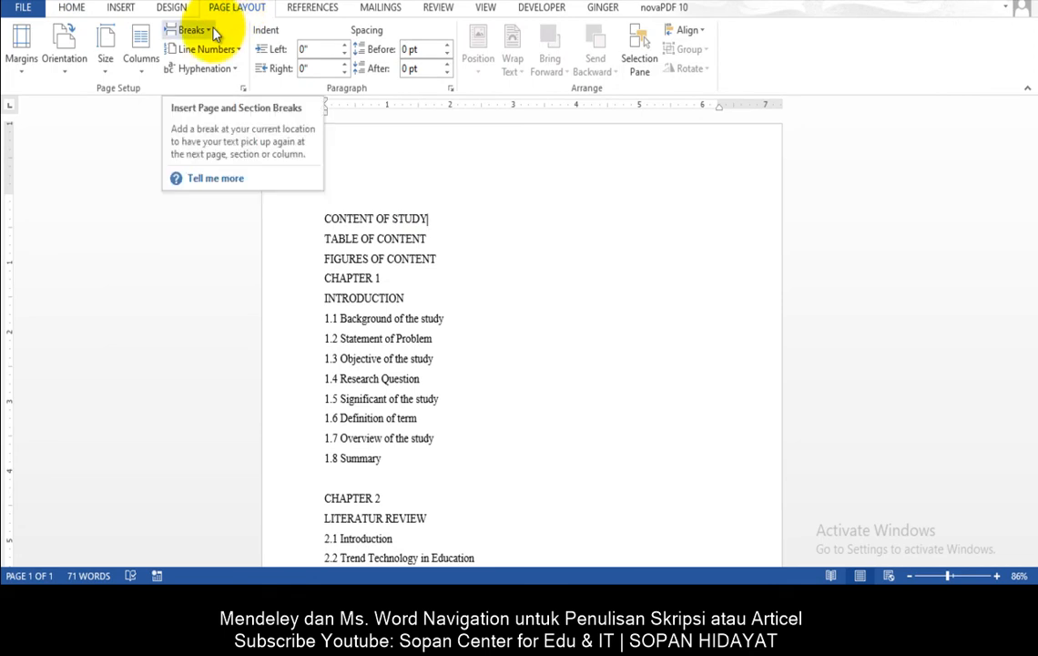
{"action": "left_click", "coordinate": [213, 31]}
{"action": "left_click", "coordinate": [211, 29]}
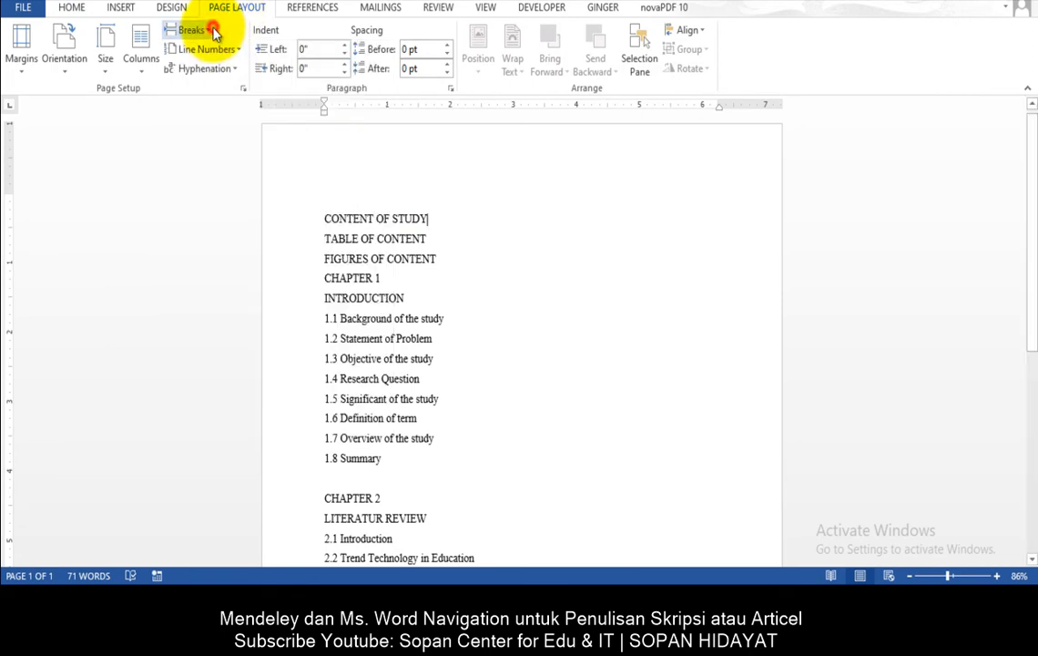
{"action": "left_click", "coordinate": [445, 217]}
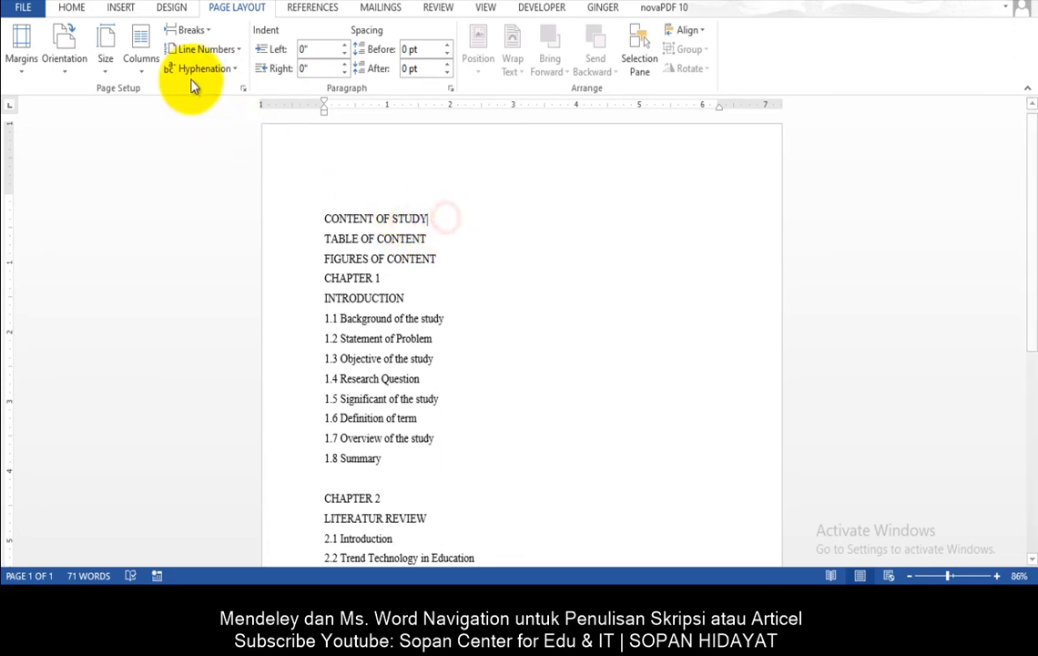
{"action": "left_click", "coordinate": [196, 31]}
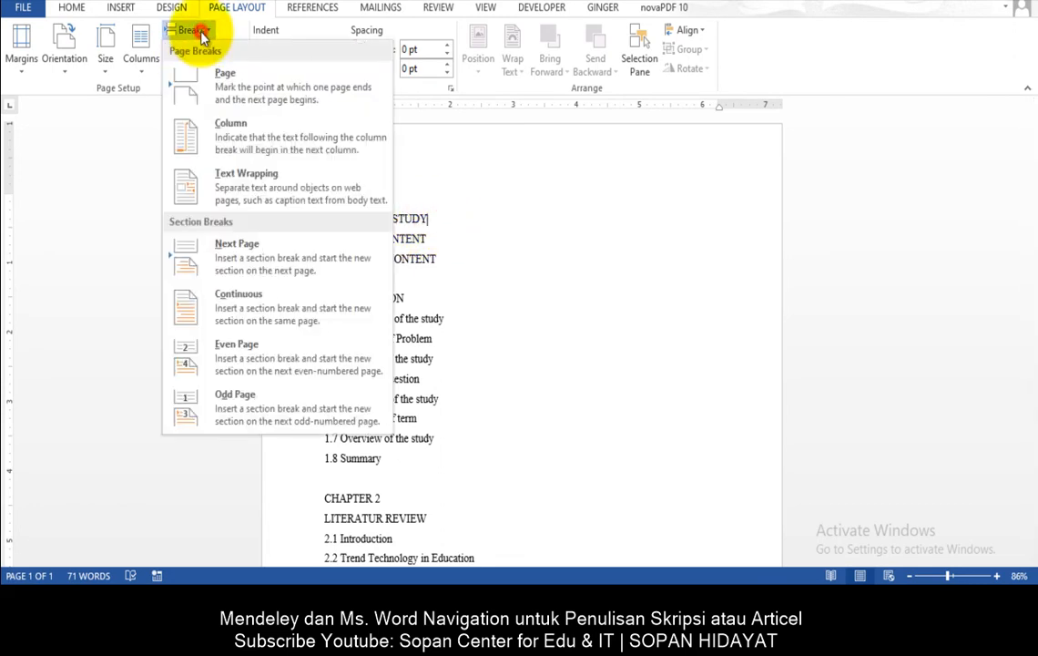
{"action": "left_click", "coordinate": [244, 260]}
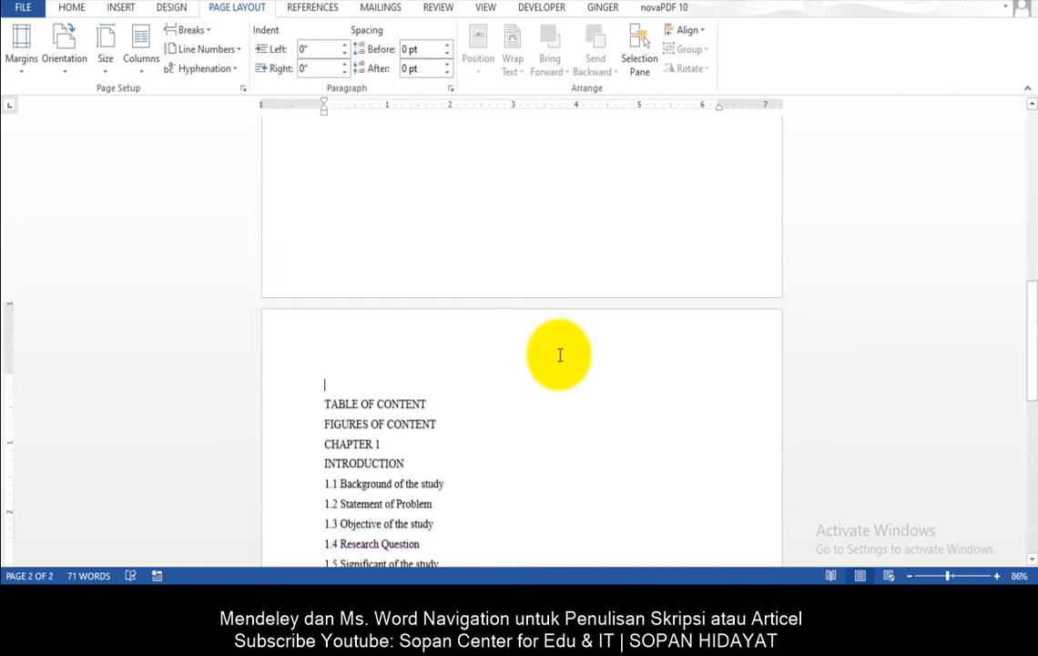
- Return to the first page and undo the section break after CONTENT OF STUDY
{"action": "scroll", "coordinate": [555, 354], "scroll_direction": "up", "scroll_amount": 10}
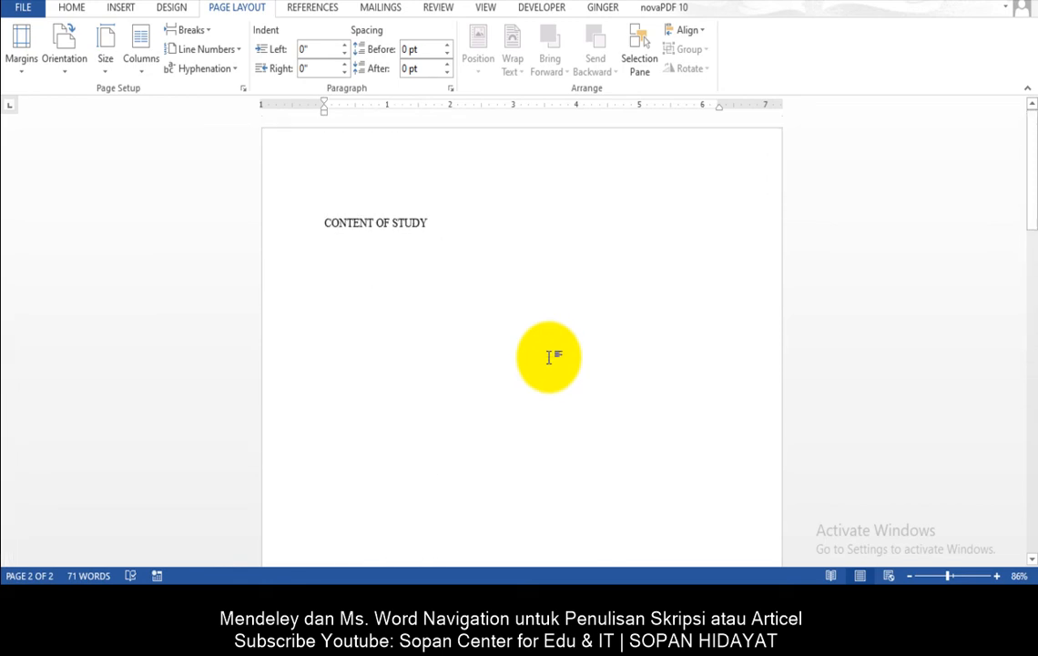
{"action": "left_click", "coordinate": [414, 225]}
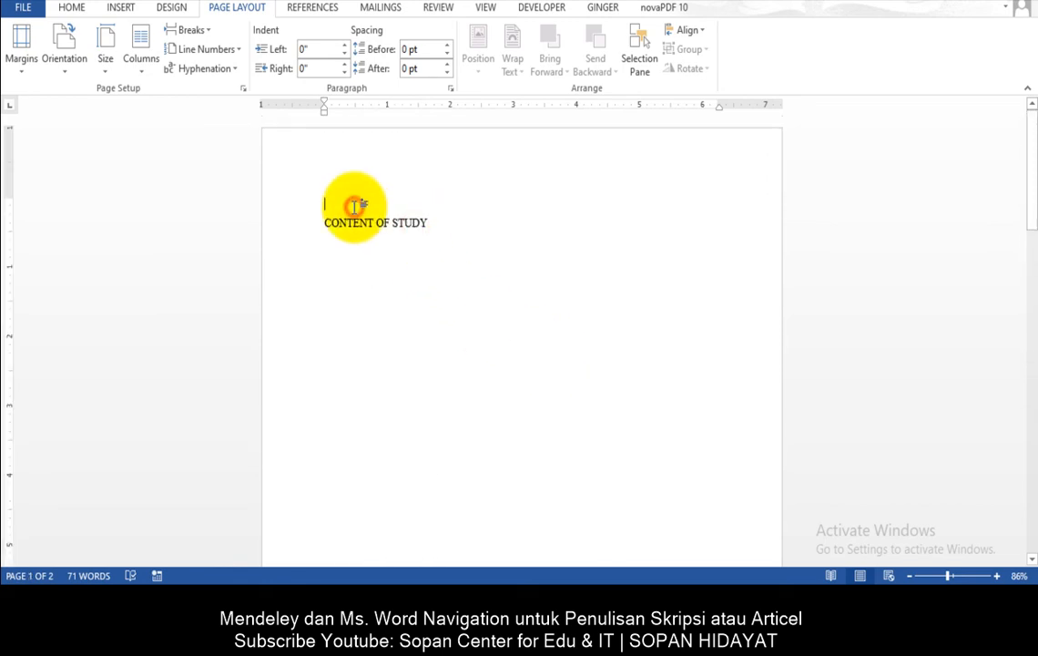
{"action": "key", "text": "ctrl+z"}
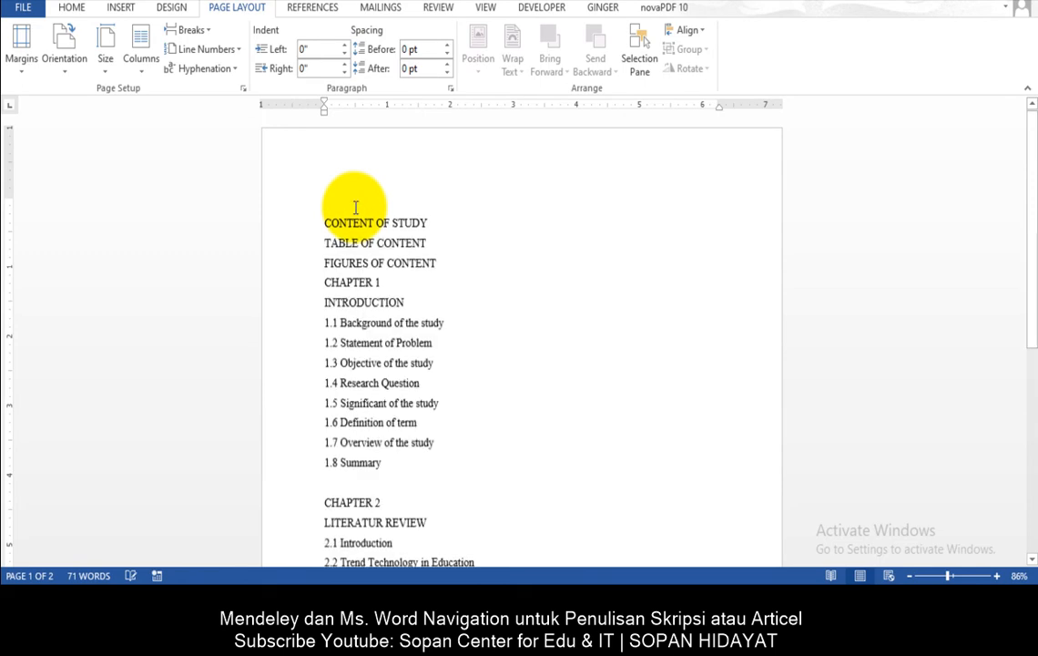
- Examine the front headings and the numbered subheadings of Chapters 1 and 2 throughout the document
{"action": "left_click", "coordinate": [531, 268]}
{"action": "scroll", "coordinate": [402, 282], "scroll_direction": "down", "scroll_amount": 2}
{"action": "scroll", "coordinate": [395, 268], "scroll_direction": "up", "scroll_amount": 2}
{"action": "left_click", "coordinate": [378, 243]}
{"action": "scroll", "coordinate": [406, 369], "scroll_direction": "down", "scroll_amount": 2}
{"action": "scroll", "coordinate": [406, 369], "scroll_direction": "down", "scroll_amount": 3}
{"action": "scroll", "coordinate": [410, 346], "scroll_direction": "up", "scroll_amount": 4}
{"action": "left_click", "coordinate": [429, 259]}
{"action": "left_click", "coordinate": [386, 164]}
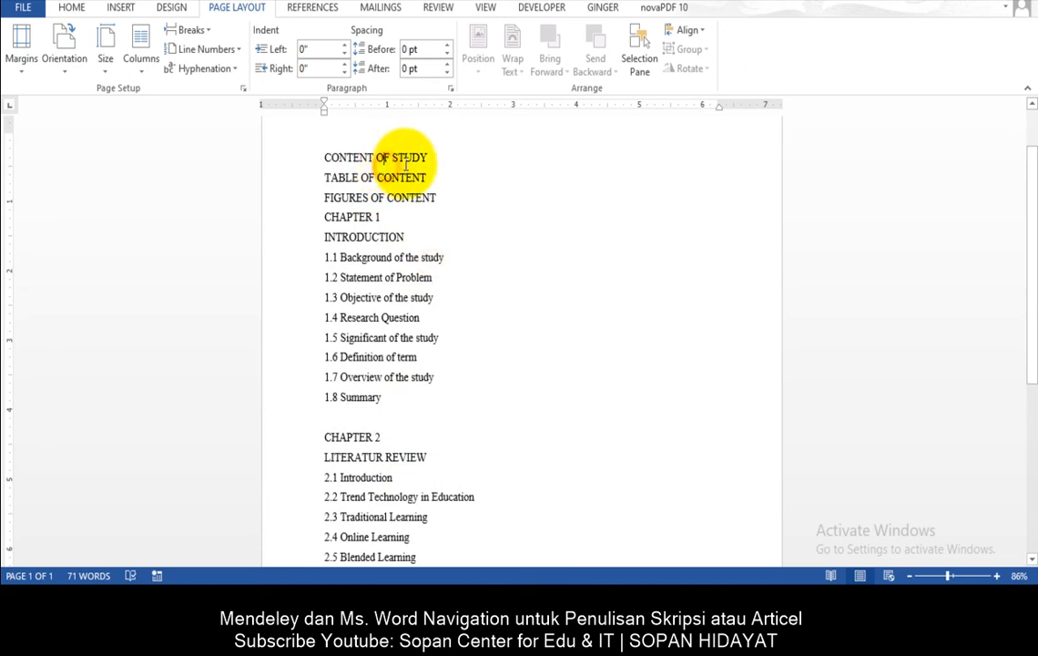
{"action": "left_click", "coordinate": [448, 162]}
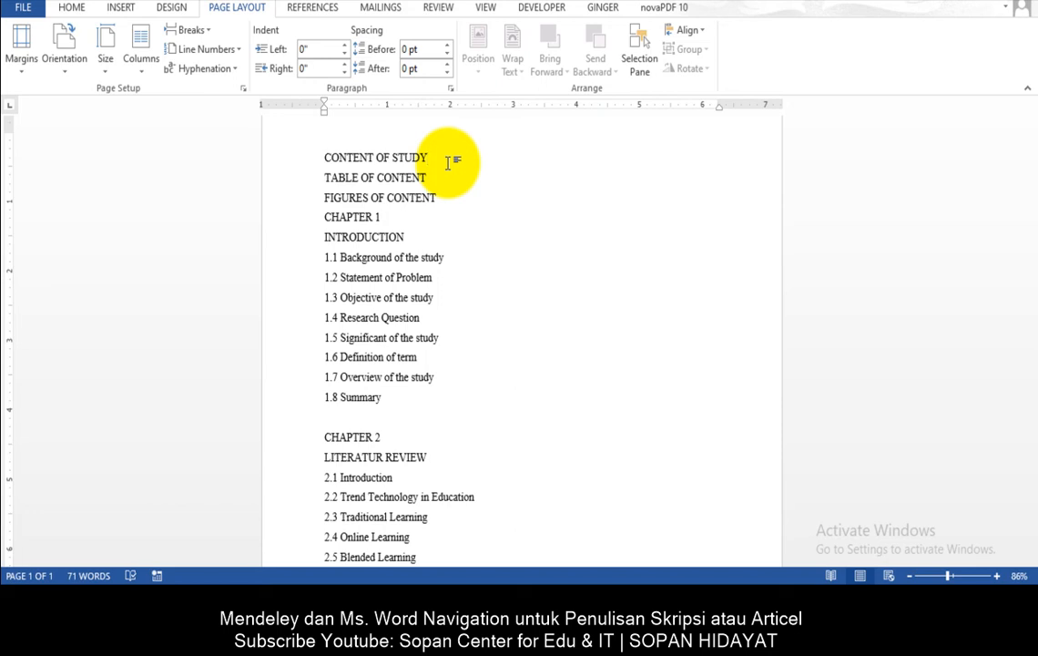
{"action": "left_click", "coordinate": [447, 261]}
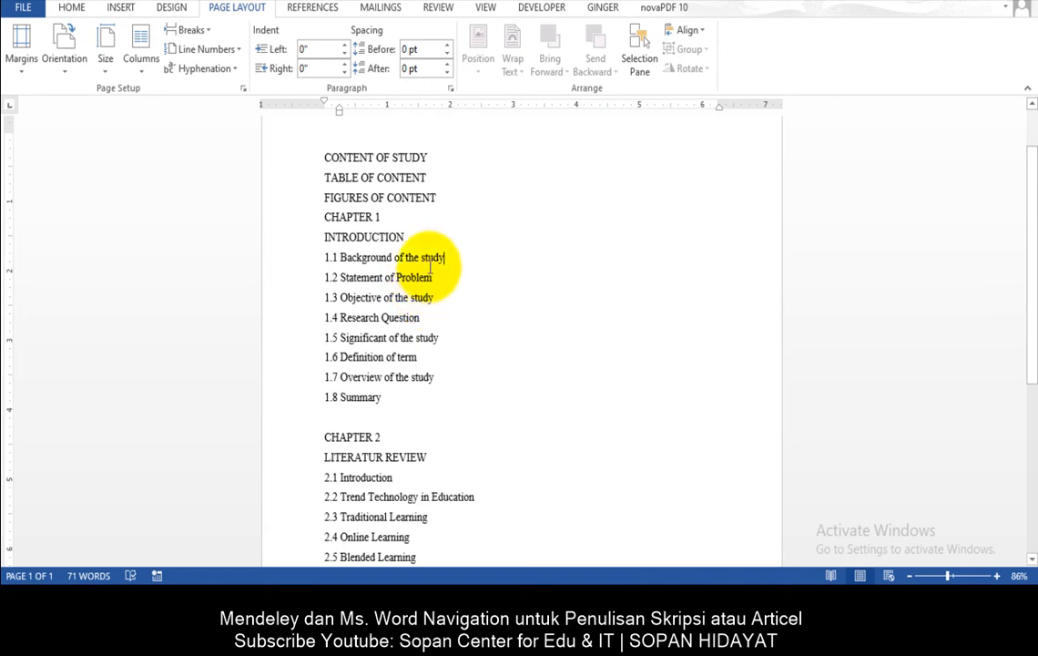
{"action": "left_click", "coordinate": [421, 236]}
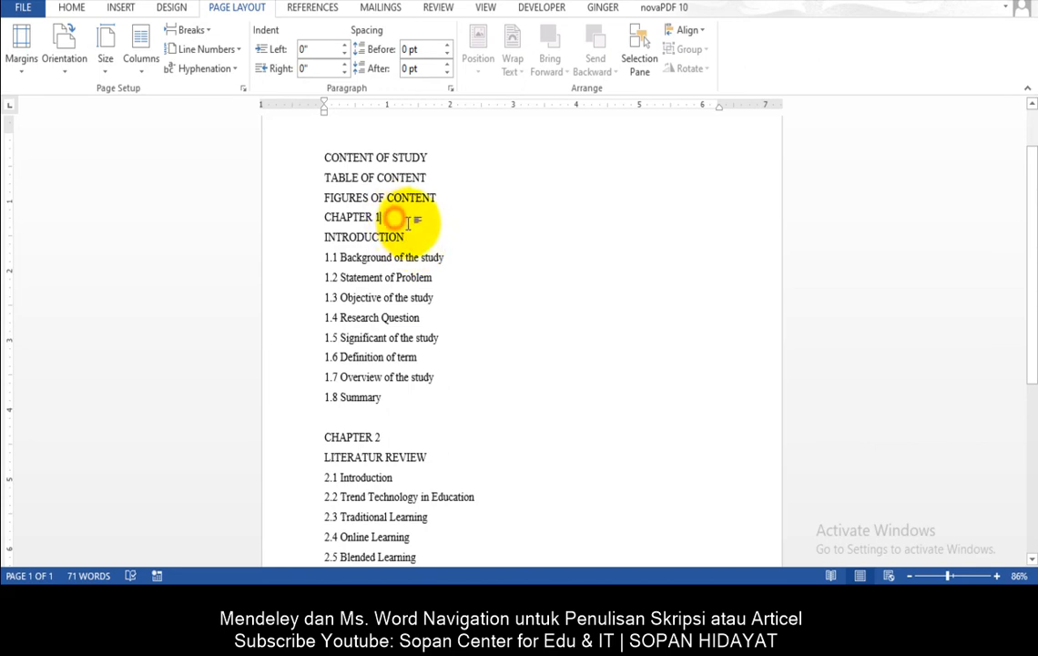
{"action": "scroll", "coordinate": [480, 248], "scroll_direction": "down", "scroll_amount": 5}
{"action": "scroll", "coordinate": [480, 255], "scroll_direction": "up", "scroll_amount": 2}
{"action": "scroll", "coordinate": [475, 267], "scroll_direction": "down", "scroll_amount": 2}
{"action": "scroll", "coordinate": [473, 258], "scroll_direction": "up", "scroll_amount": 4}
{"action": "scroll", "coordinate": [473, 261], "scroll_direction": "down", "scroll_amount": 4}
{"action": "scroll", "coordinate": [473, 259], "scroll_direction": "up", "scroll_amount": 6}
{"action": "scroll", "coordinate": [471, 263], "scroll_direction": "down", "scroll_amount": 5}
{"action": "scroll", "coordinate": [472, 262], "scroll_direction": "up", "scroll_amount": 3}
{"action": "scroll", "coordinate": [473, 264], "scroll_direction": "down", "scroll_amount": 4}
{"action": "scroll", "coordinate": [476, 273], "scroll_direction": "up", "scroll_amount": 4}
{"action": "scroll", "coordinate": [477, 278], "scroll_direction": "down", "scroll_amount": 1}
{"action": "scroll", "coordinate": [477, 278], "scroll_direction": "up", "scroll_amount": 4}
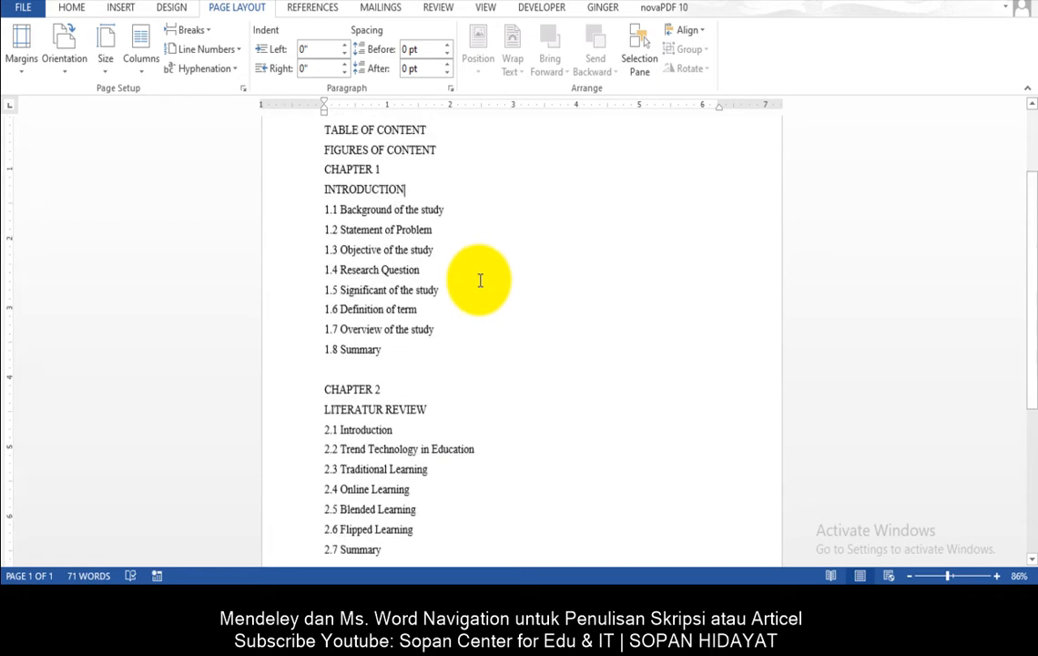
- Show the Navigation pane beside the document, and place the cursor at the end of the CHAPTER 1 line
{"action": "left_click", "coordinate": [488, 7]}
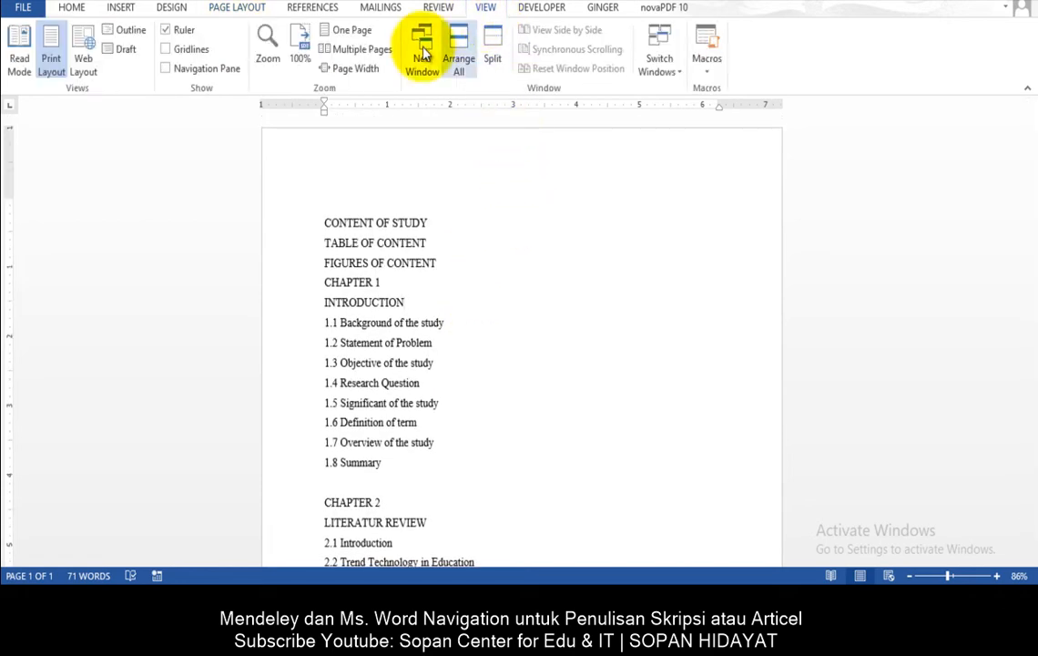
{"action": "left_click", "coordinate": [218, 69]}
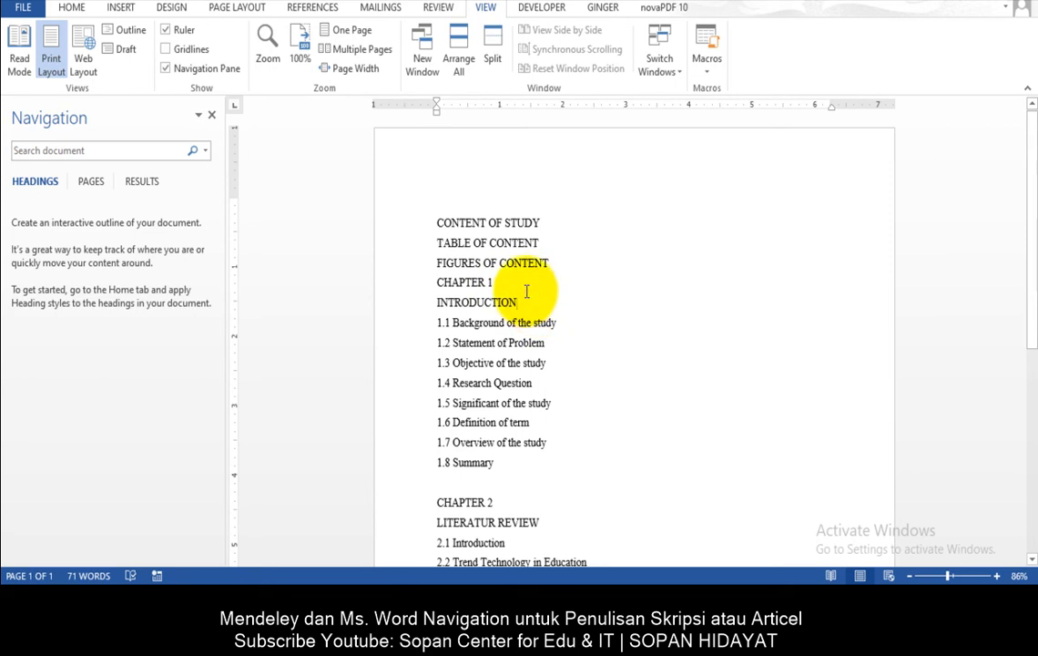
{"action": "left_click", "coordinate": [528, 287]}
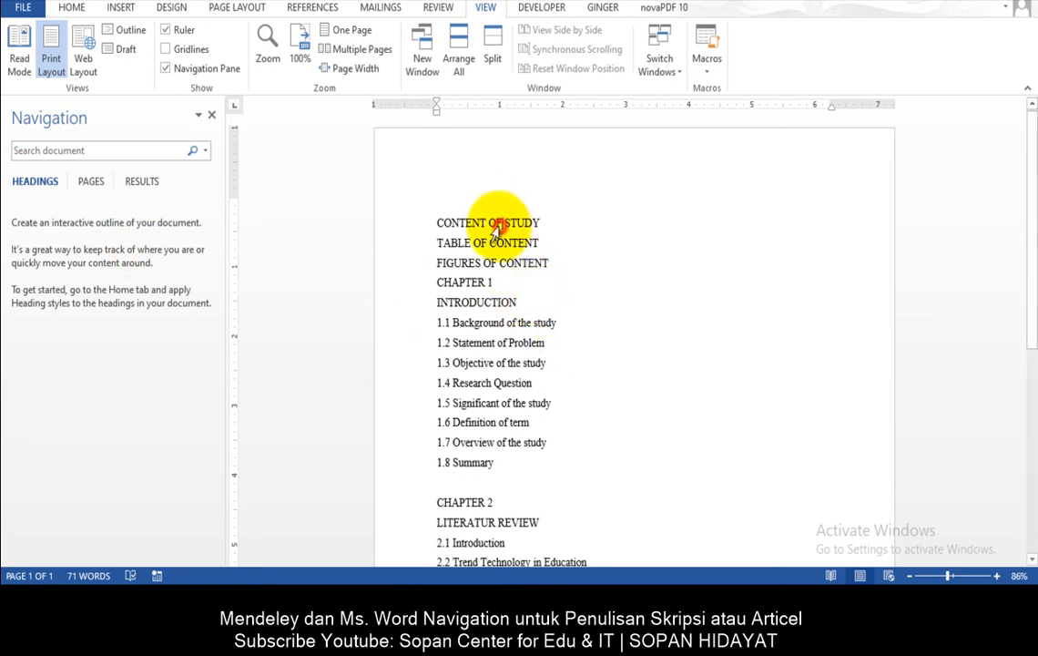
- Examine the front headings, the Chapter 1 title lines and the numbered subheadings to distinguish their heading levels
{"action": "left_click", "coordinate": [70, 9]}
{"action": "left_click", "coordinate": [503, 222]}
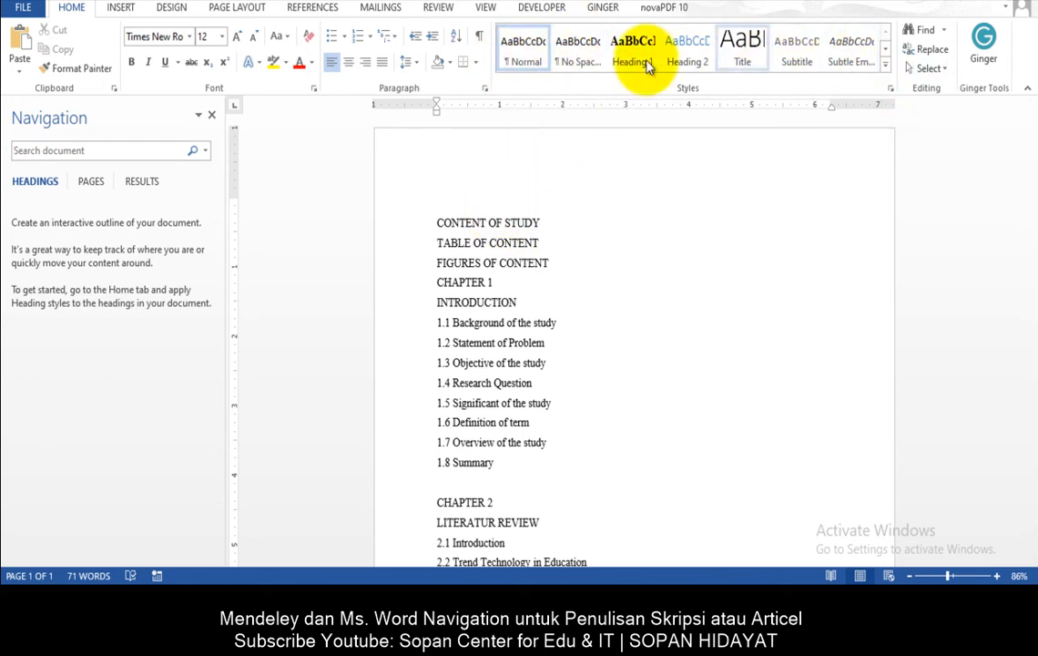
{"action": "left_click_drag", "start_coordinate": [439, 223], "coordinate": [517, 228]}
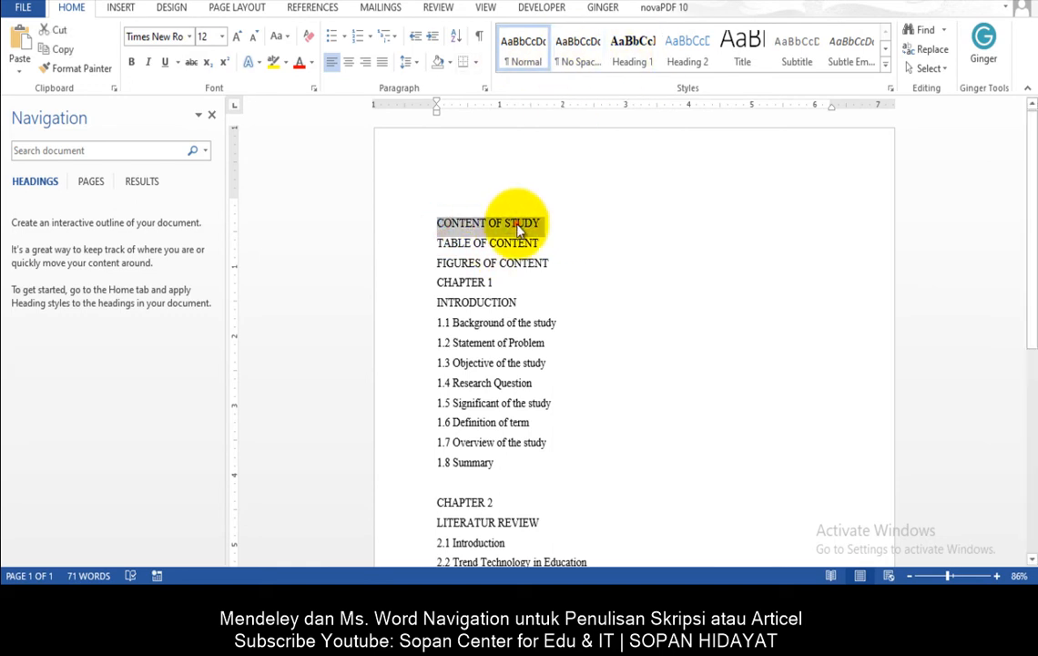
{"action": "left_click", "coordinate": [435, 243]}
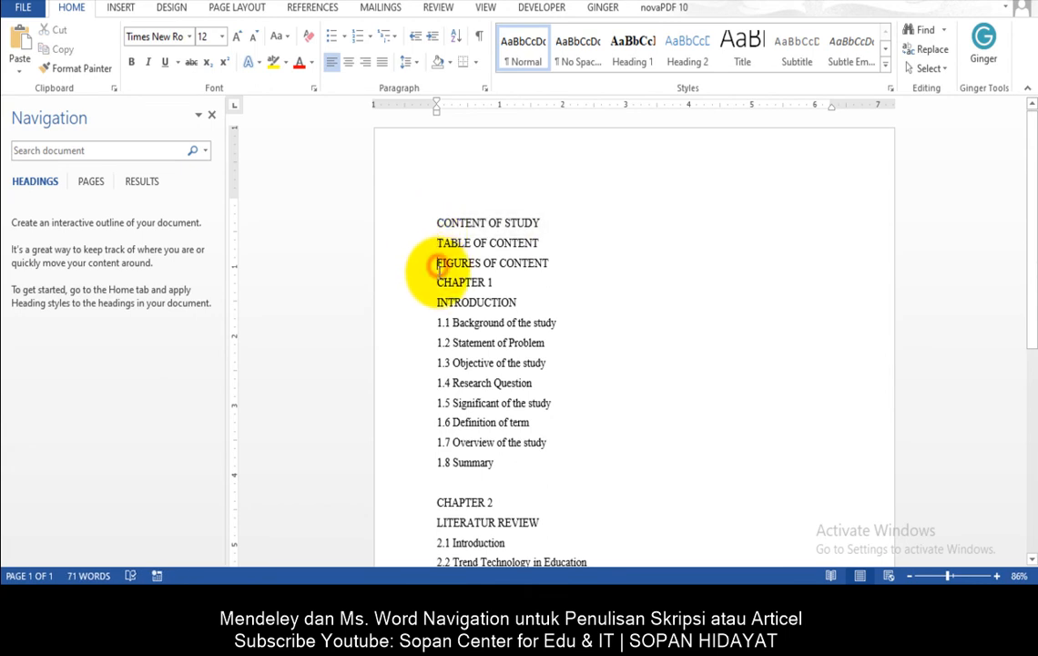
{"action": "left_click", "coordinate": [447, 302]}
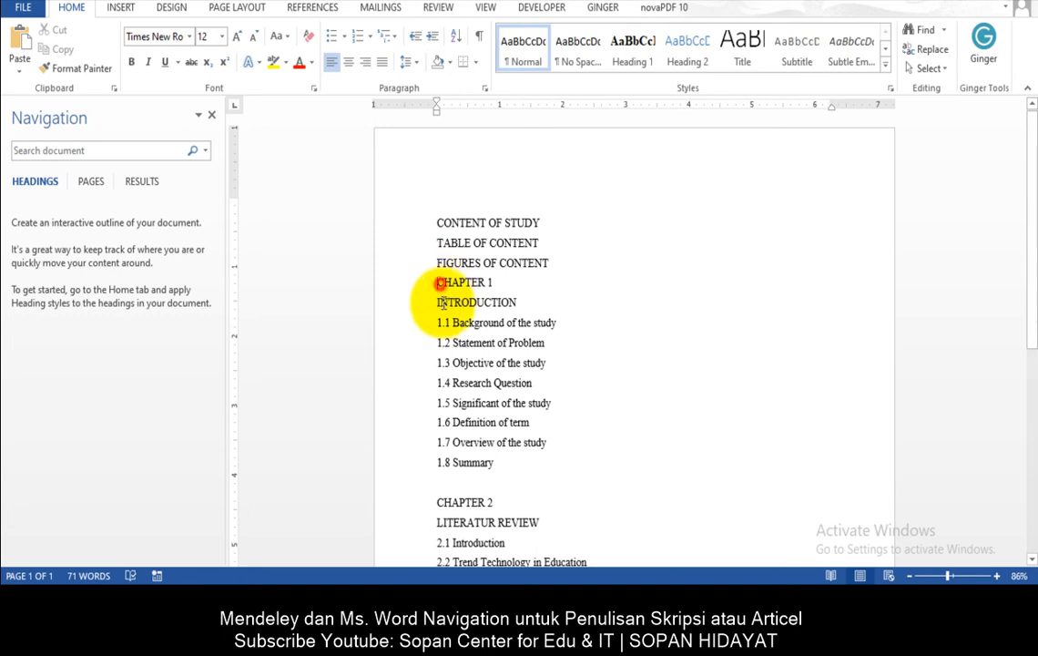
{"action": "left_click", "coordinate": [437, 281]}
{"action": "left_click", "coordinate": [442, 300]}
{"action": "left_click", "coordinate": [441, 286]}
{"action": "left_click", "coordinate": [447, 301]}
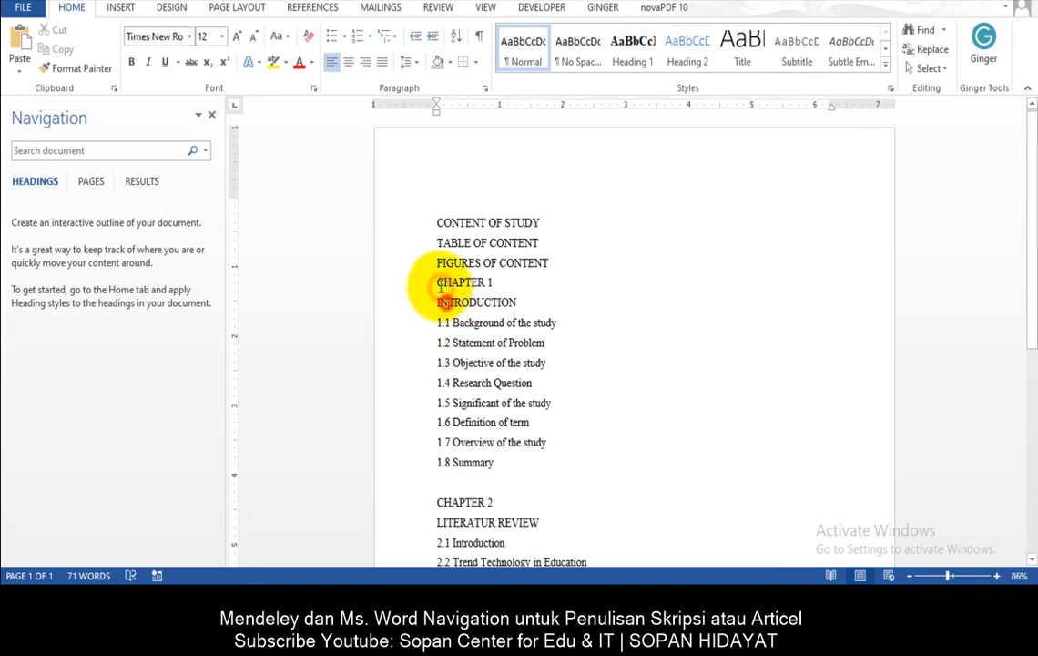
{"action": "left_click", "coordinate": [440, 285]}
{"action": "left_click", "coordinate": [439, 305]}
{"action": "left_click", "coordinate": [445, 286]}
{"action": "left_click", "coordinate": [460, 324]}
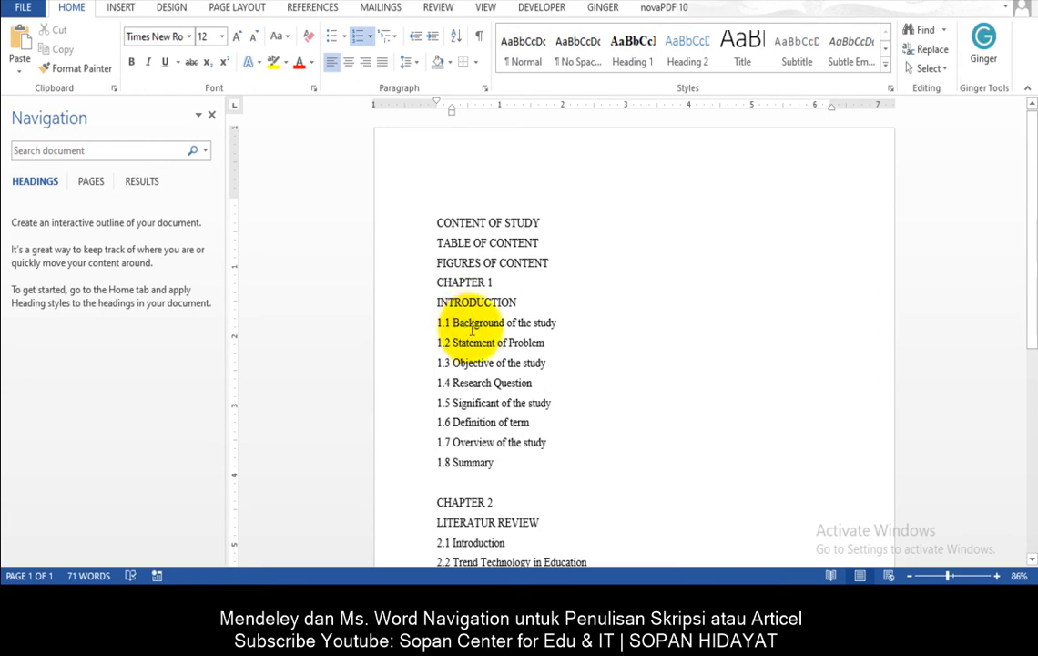
{"action": "left_click", "coordinate": [447, 282]}
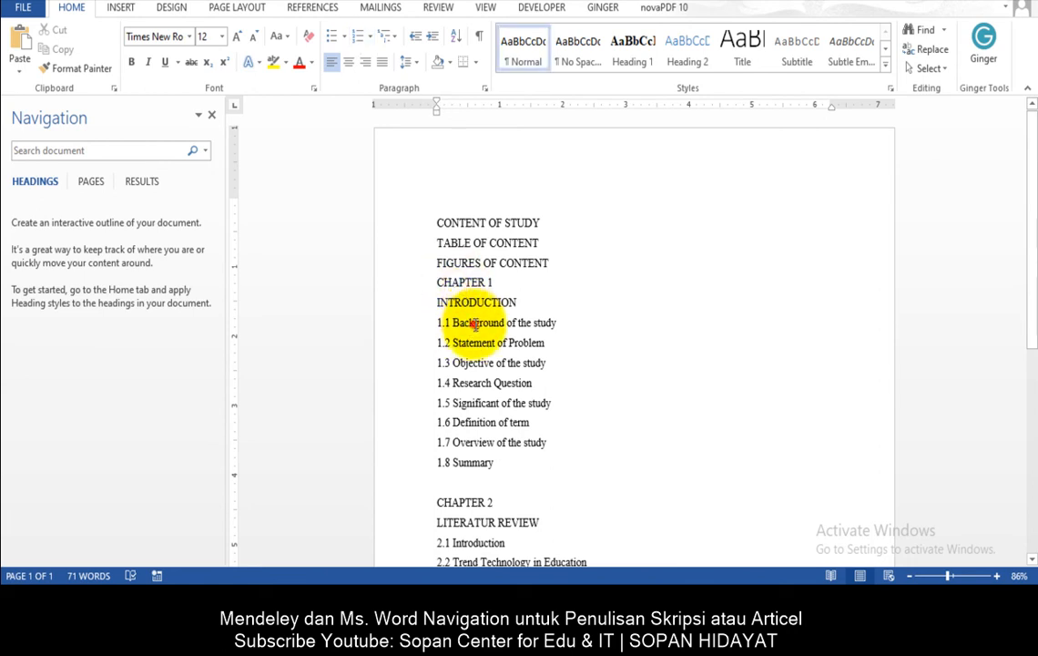
{"action": "left_click", "coordinate": [483, 362]}
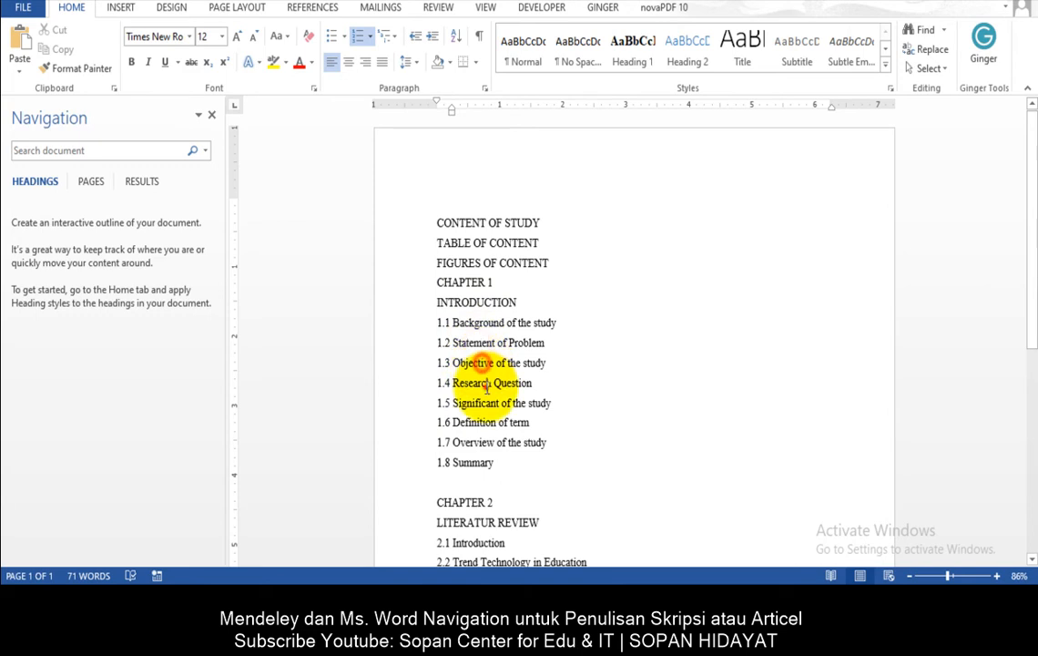
{"action": "left_click", "coordinate": [490, 223]}
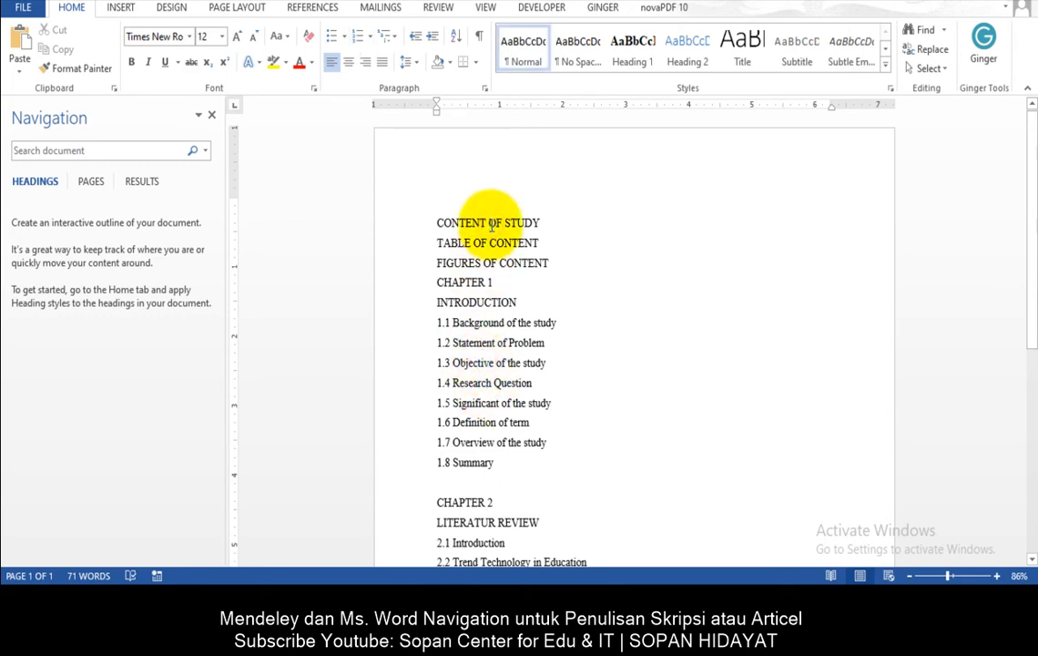
- Place the cursor at the start of the CONTENT OF STUDY line and open the Heading 1 style for modification
{"action": "left_click_drag", "start_coordinate": [549, 225], "coordinate": [440, 223]}
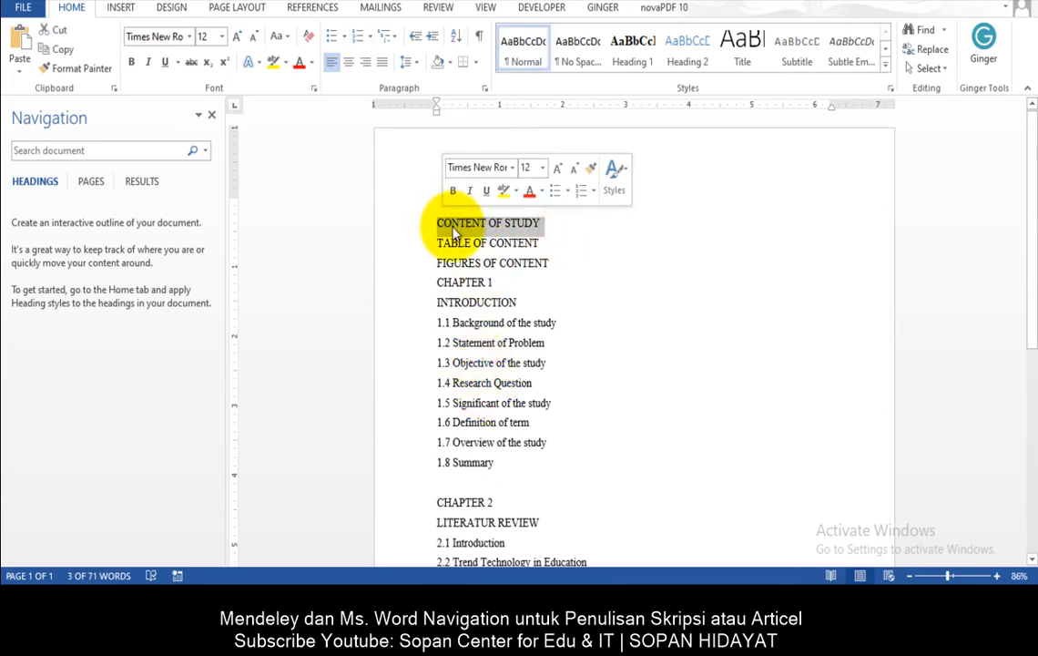
{"action": "left_click", "coordinate": [460, 219]}
{"action": "left_click", "coordinate": [437, 222]}
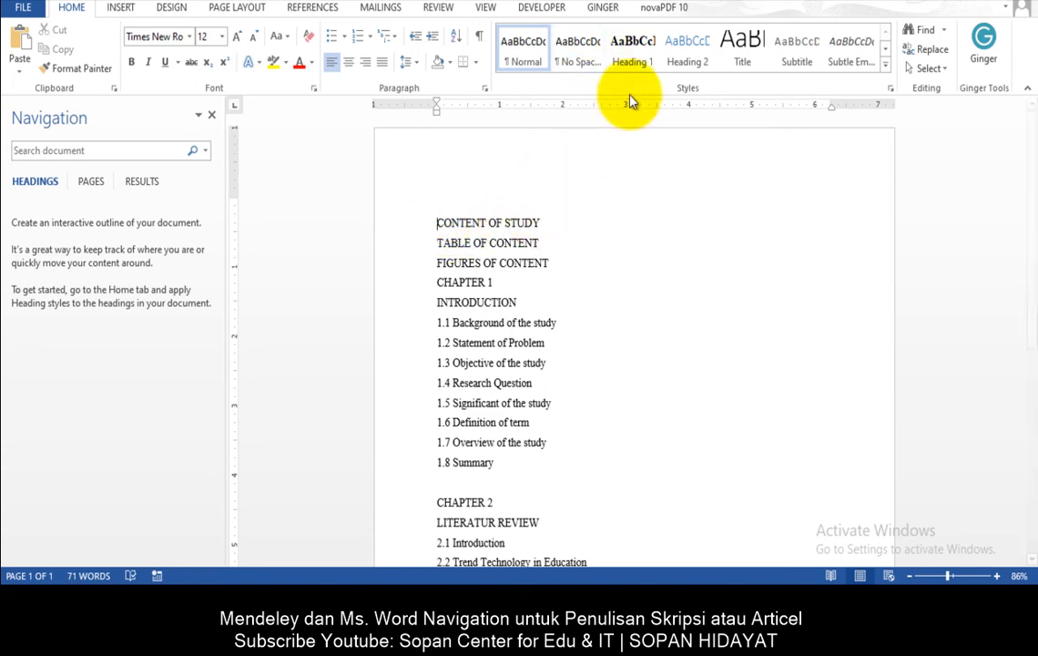
{"action": "left_click", "coordinate": [627, 70]}
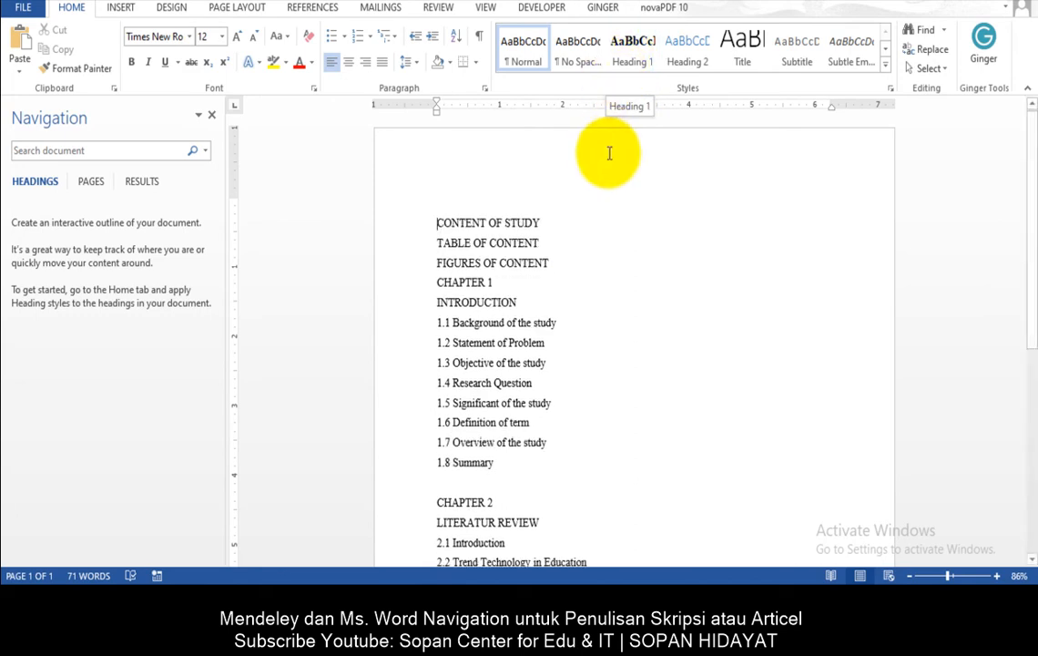
{"action": "right_click", "coordinate": [632, 54]}
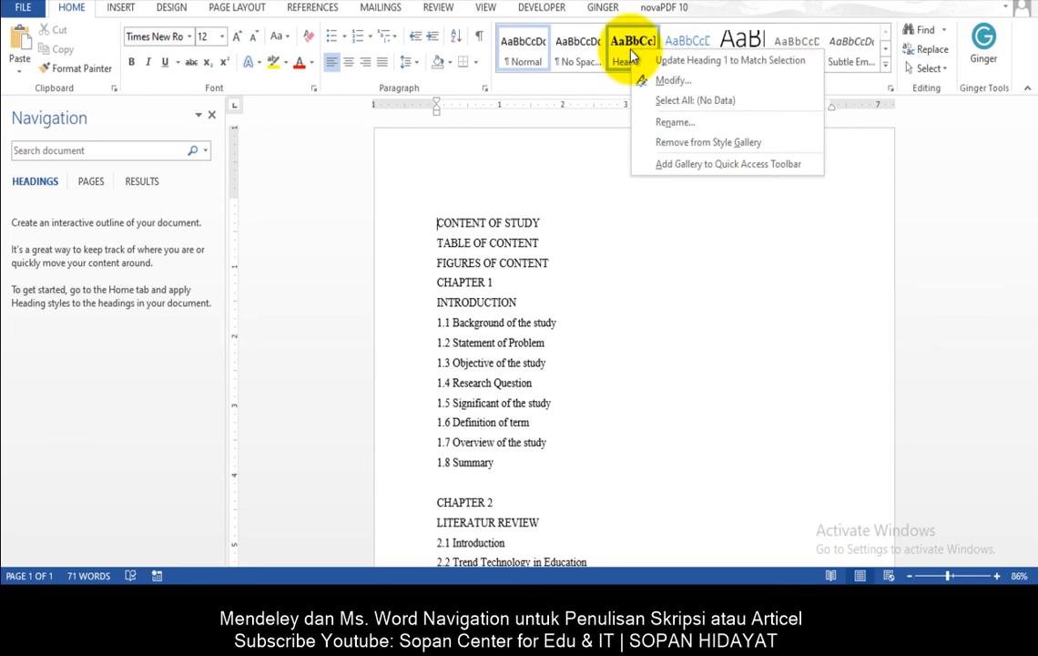
{"action": "left_click", "coordinate": [604, 167]}
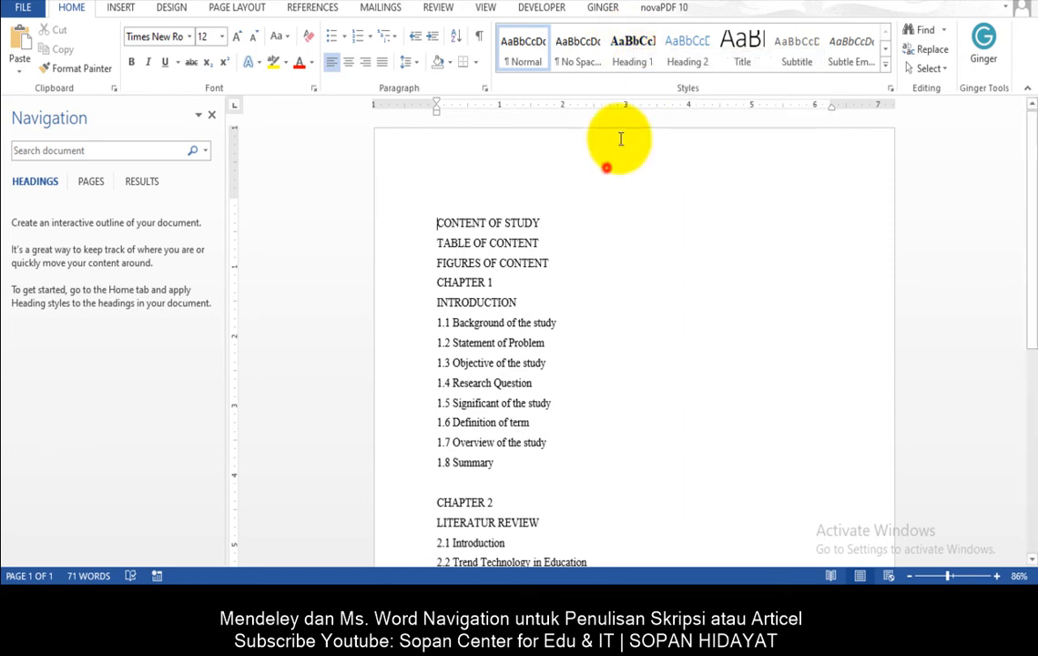
{"action": "right_click", "coordinate": [628, 55]}
{"action": "left_click", "coordinate": [650, 77]}
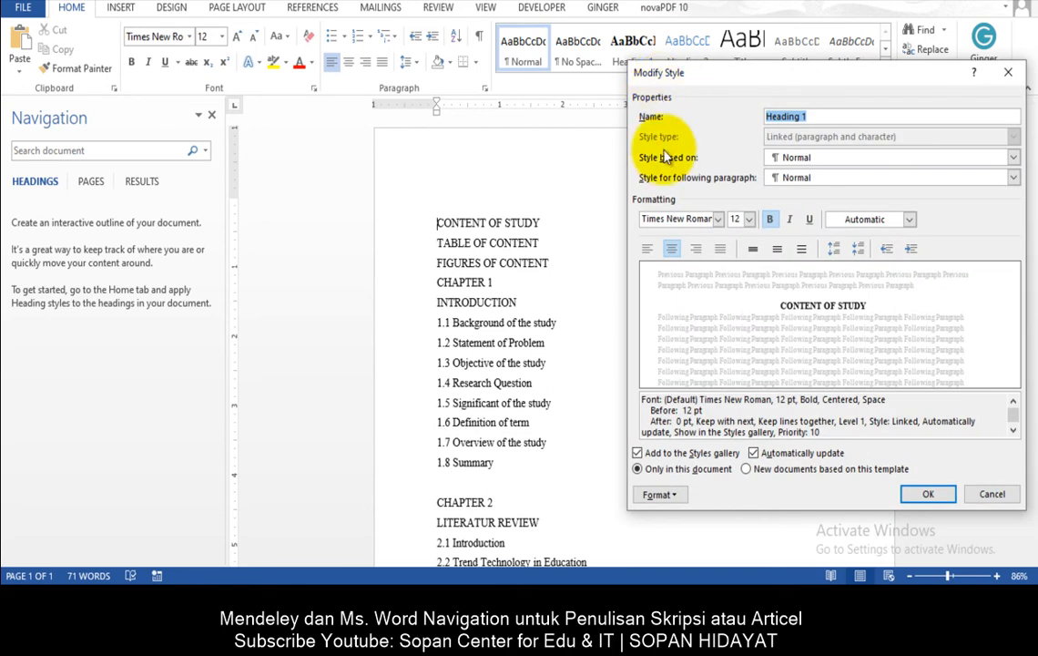
- Set the Heading 1 style's font to Times New Roman at 12 pt
{"action": "left_click", "coordinate": [719, 220]}
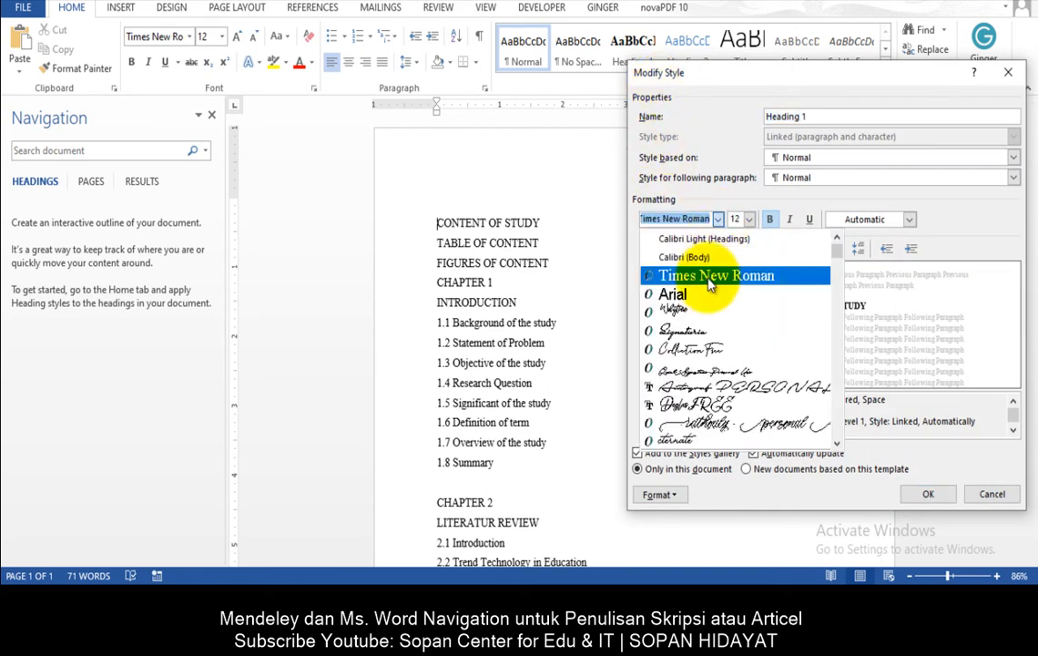
{"action": "left_click", "coordinate": [711, 276]}
{"action": "left_click", "coordinate": [749, 220]}
{"action": "left_click", "coordinate": [734, 280]}
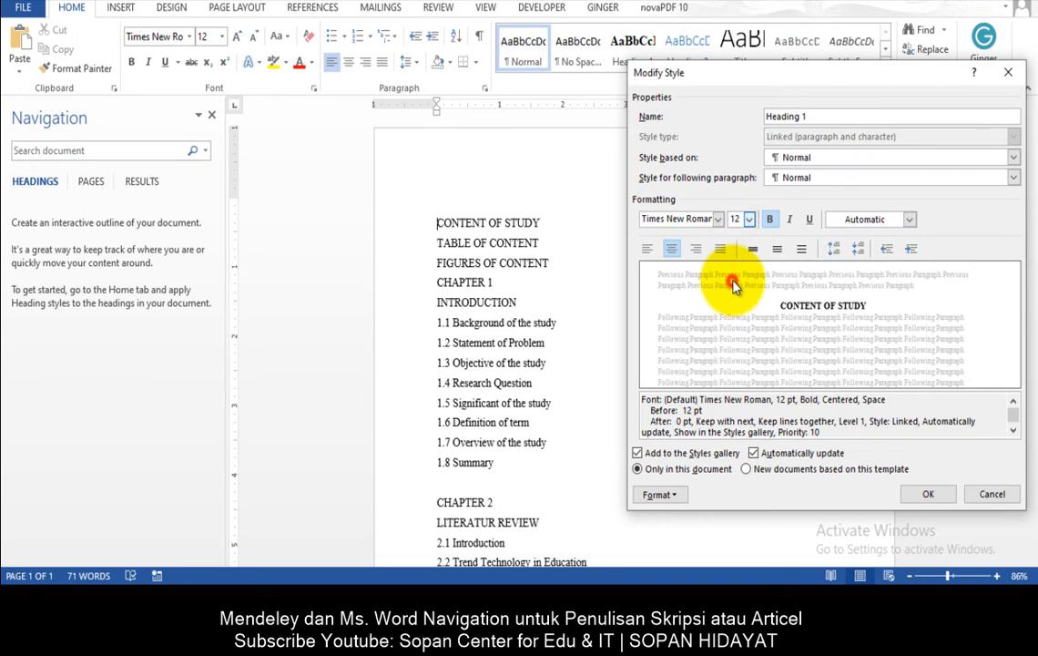
{"action": "left_click", "coordinate": [845, 228]}
{"action": "left_click", "coordinate": [849, 236]}
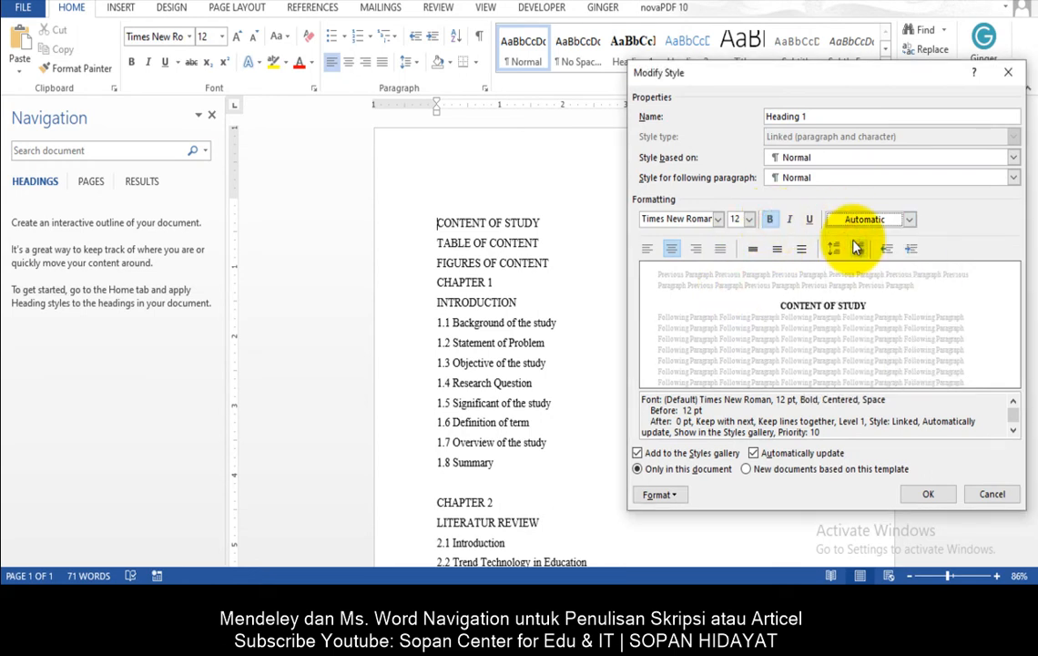
- Set the Heading 1 style's line spacing to 1.5 lines
{"action": "left_click", "coordinate": [801, 251]}
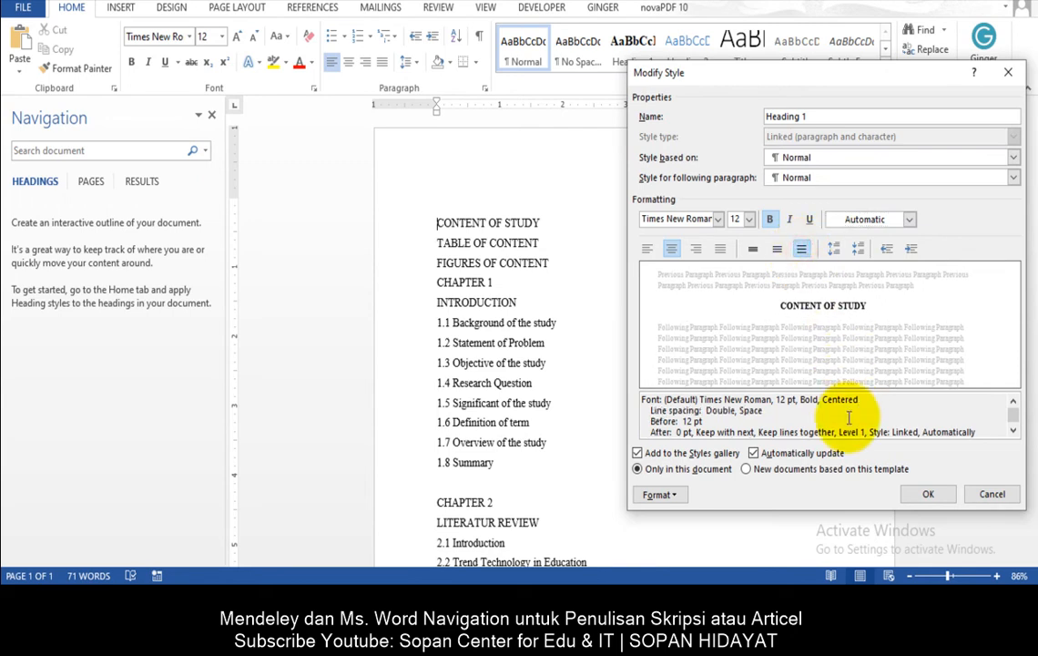
{"action": "scroll", "coordinate": [806, 430], "scroll_direction": "down", "scroll_amount": 1}
{"action": "scroll", "coordinate": [795, 432], "scroll_direction": "up", "scroll_amount": 1}
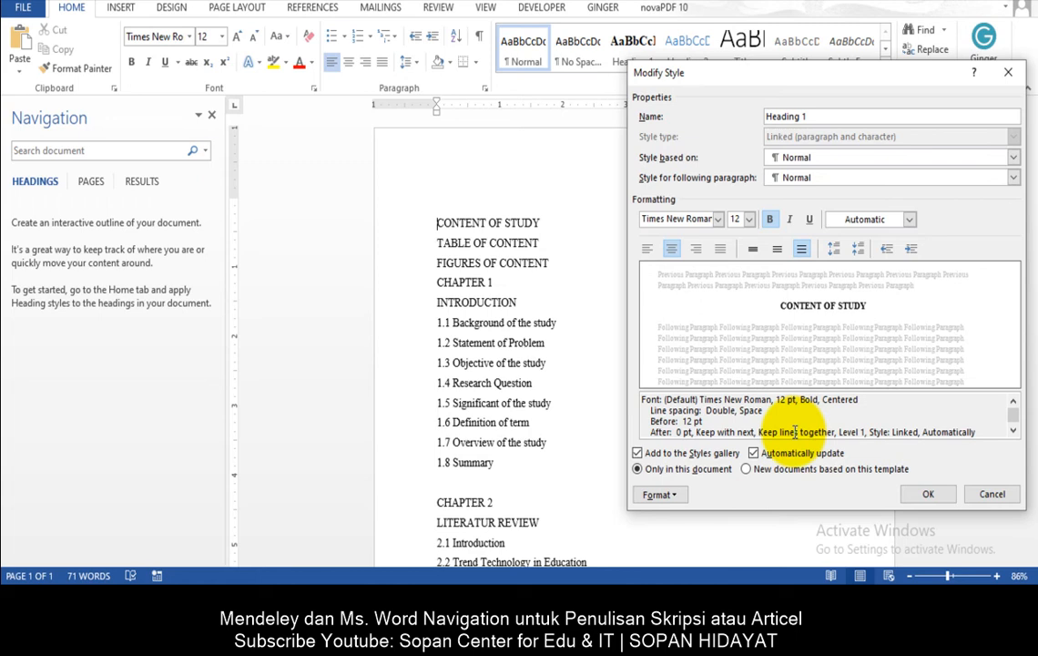
{"action": "left_click", "coordinate": [779, 252]}
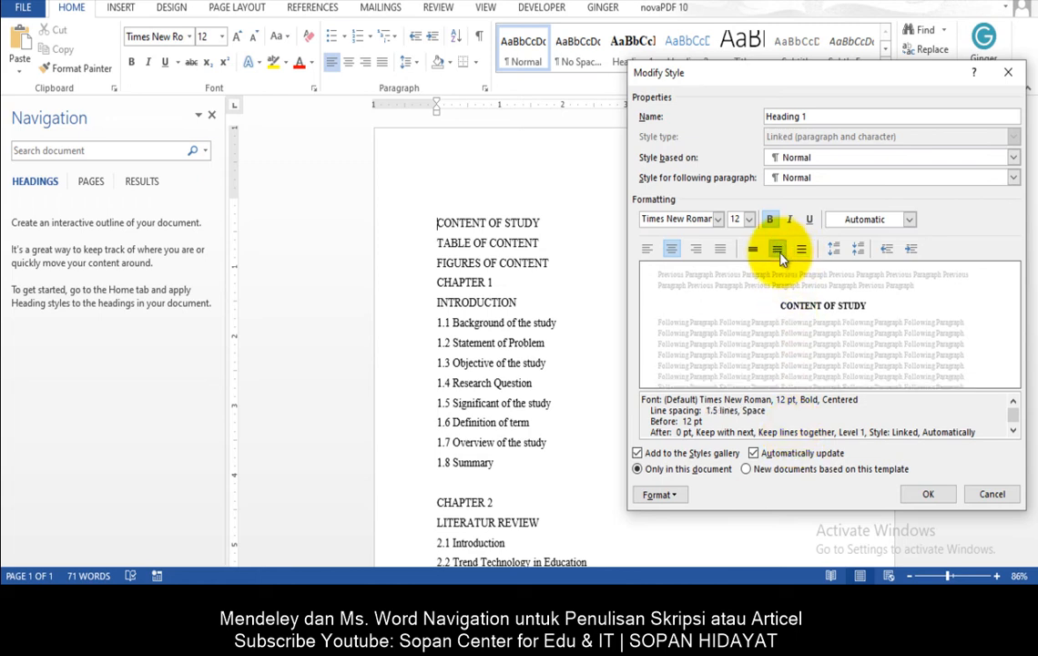
- Keep automatic updating enabled for the Heading 1 style and save the style changes
{"action": "left_click", "coordinate": [754, 455]}
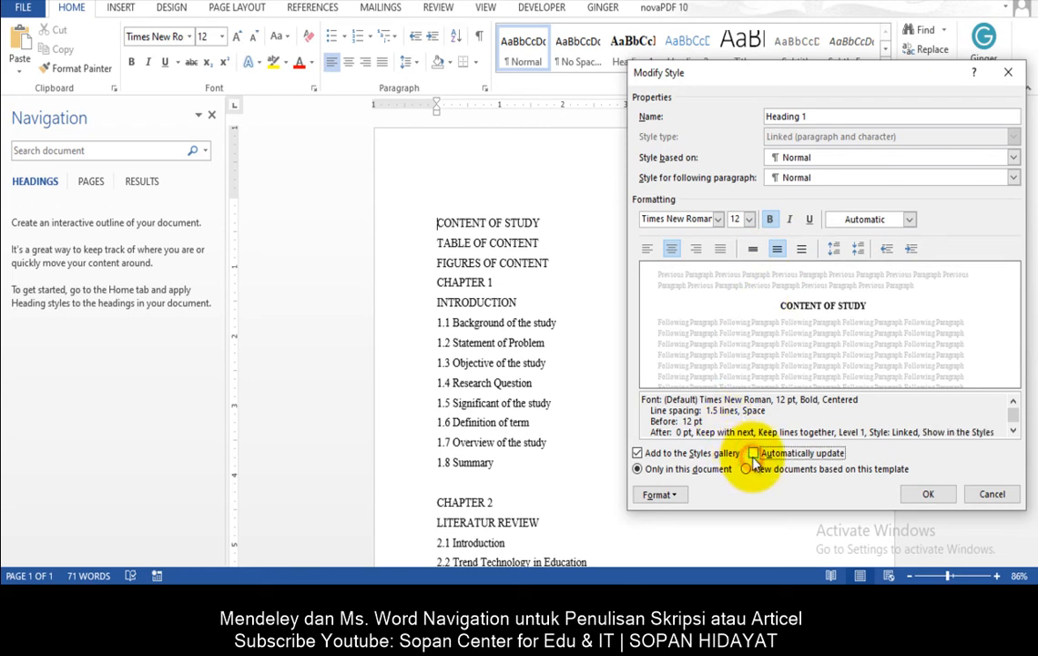
{"action": "left_click", "coordinate": [754, 454]}
{"action": "left_click", "coordinate": [753, 455]}
{"action": "left_click", "coordinate": [753, 455]}
{"action": "left_click", "coordinate": [753, 455]}
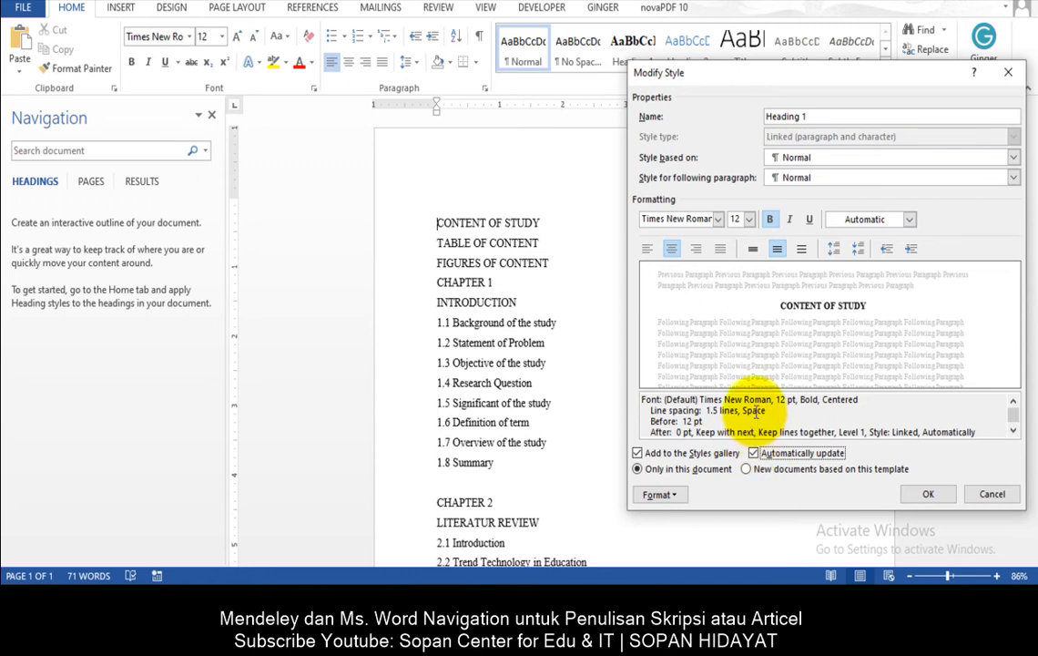
{"action": "left_click", "coordinate": [925, 494]}
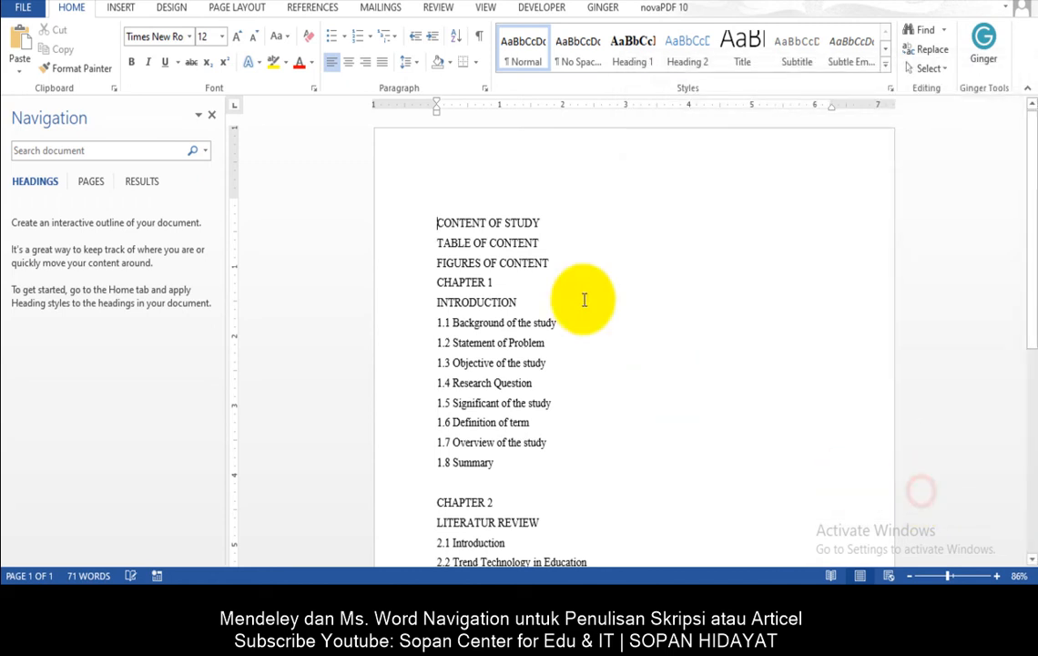
- Apply Heading 1 to the CONTENT OF STUDY, TABLE OF CONTENT, FIGURES OF CONTENT and CHAPTER 1 lines
{"action": "left_click", "coordinate": [633, 45]}
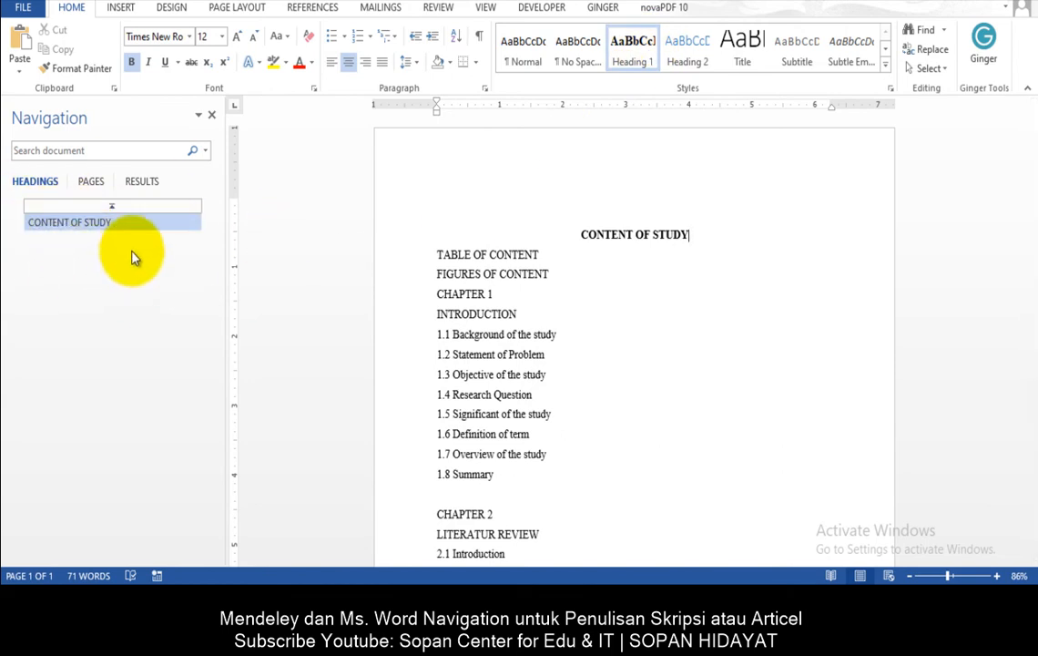
{"action": "left_click", "coordinate": [536, 256]}
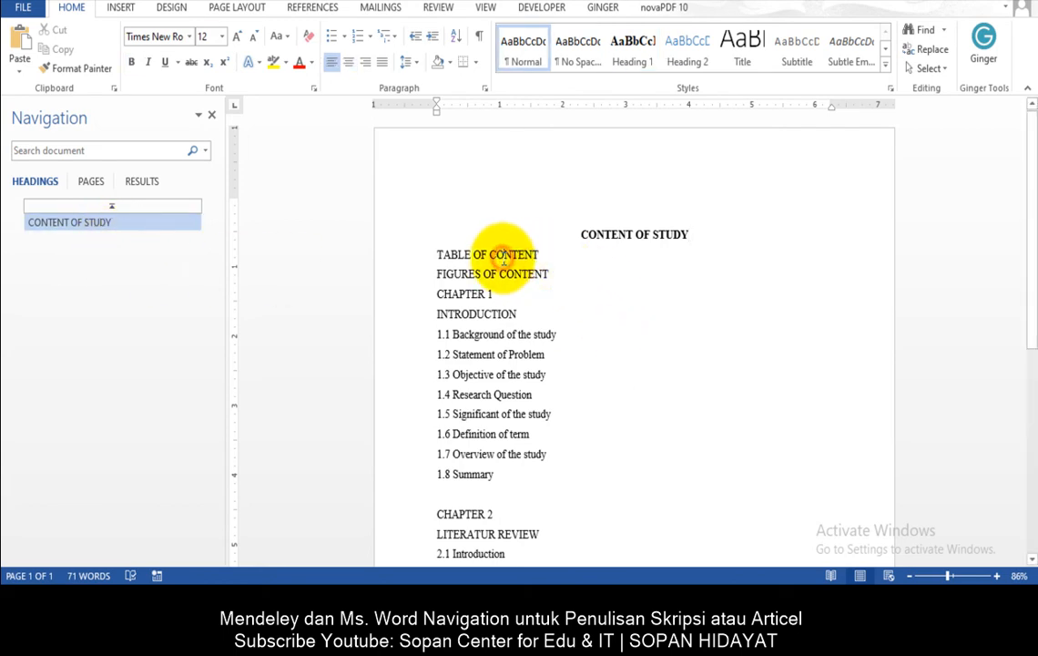
{"action": "left_click", "coordinate": [503, 258]}
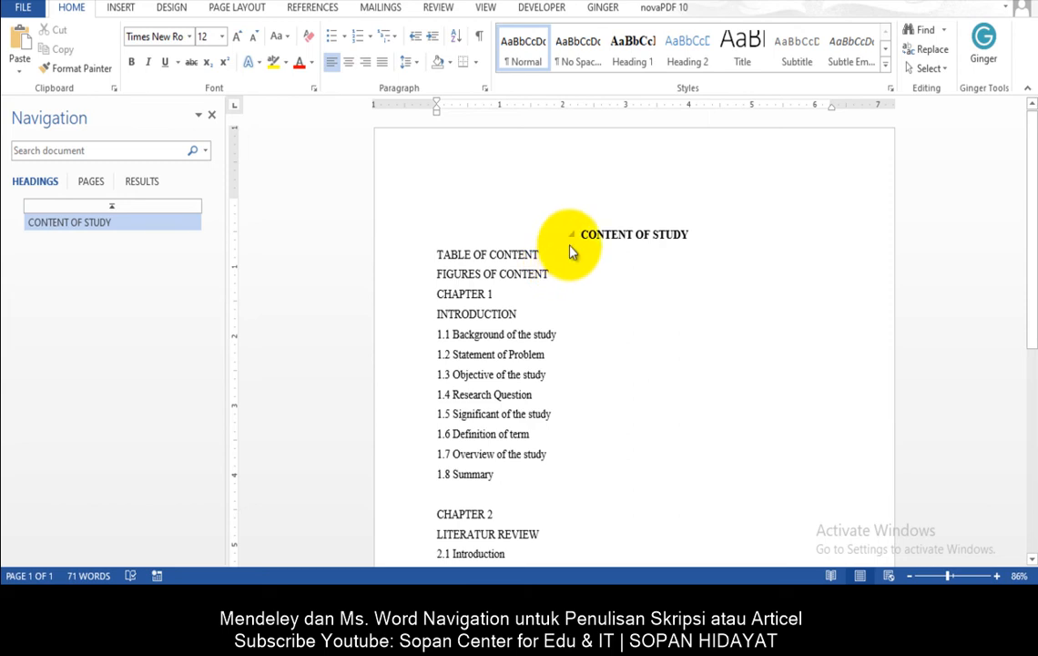
{"action": "left_click", "coordinate": [639, 64]}
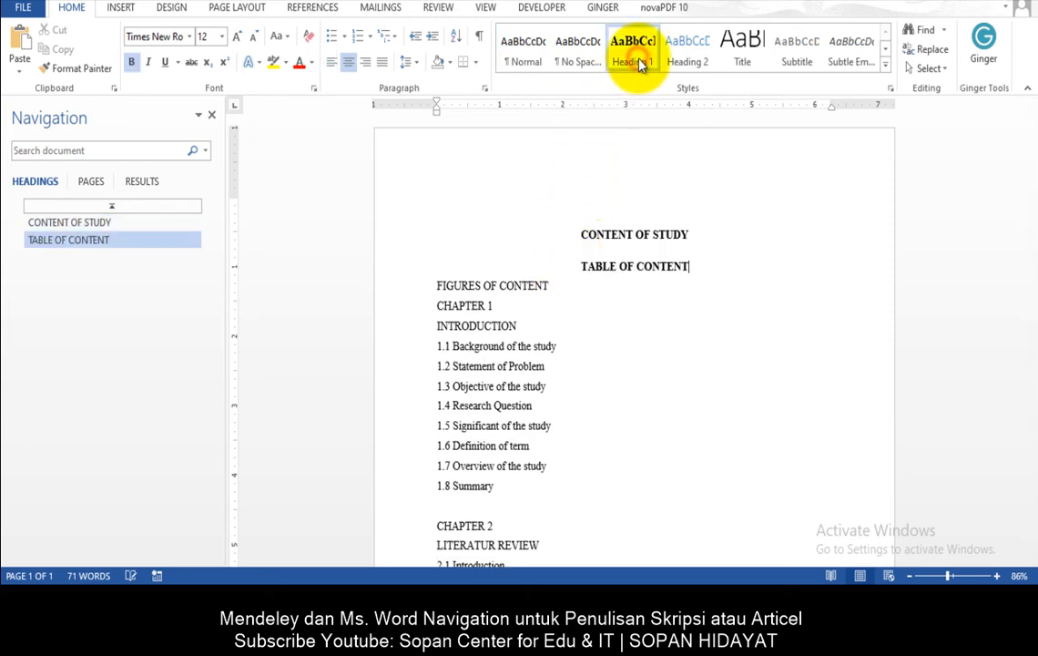
{"action": "left_click", "coordinate": [566, 289]}
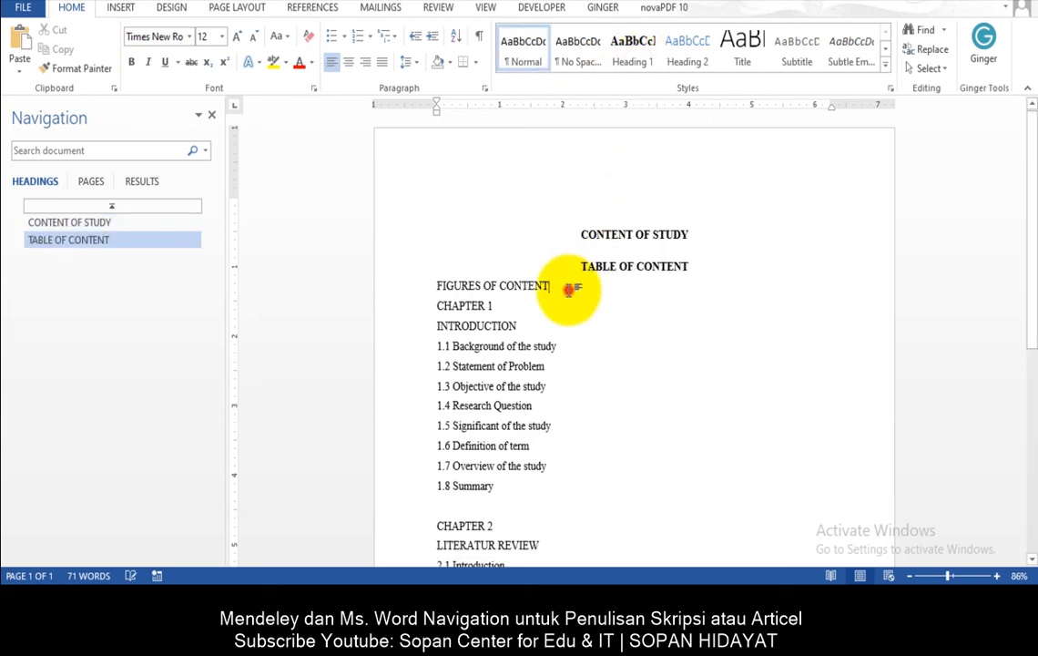
{"action": "left_click", "coordinate": [624, 65]}
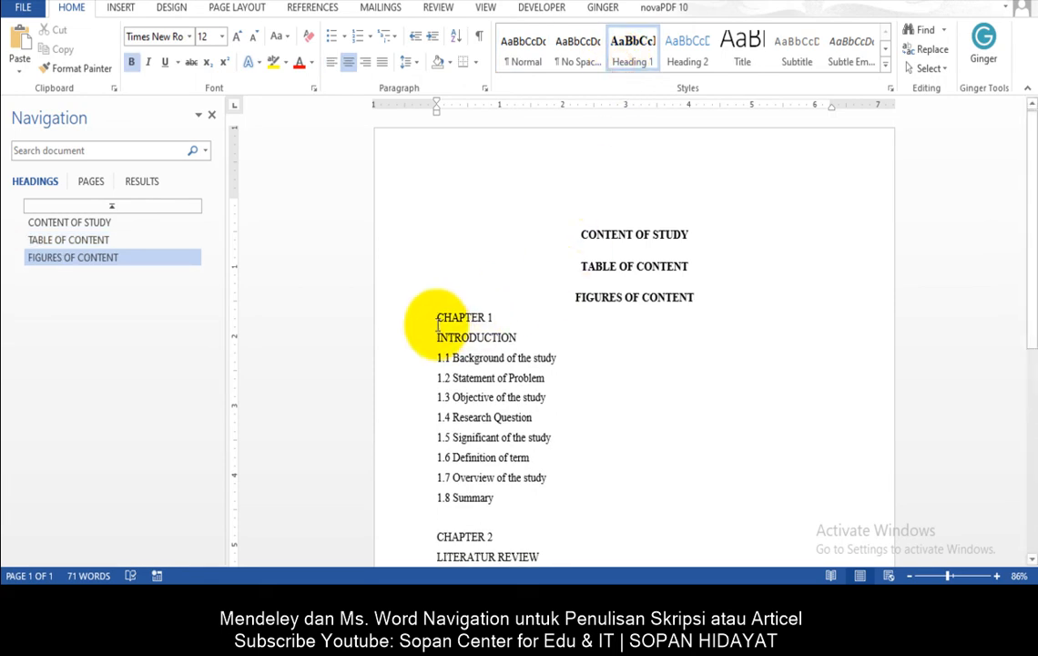
{"action": "left_click", "coordinate": [437, 319]}
{"action": "left_click", "coordinate": [632, 53]}
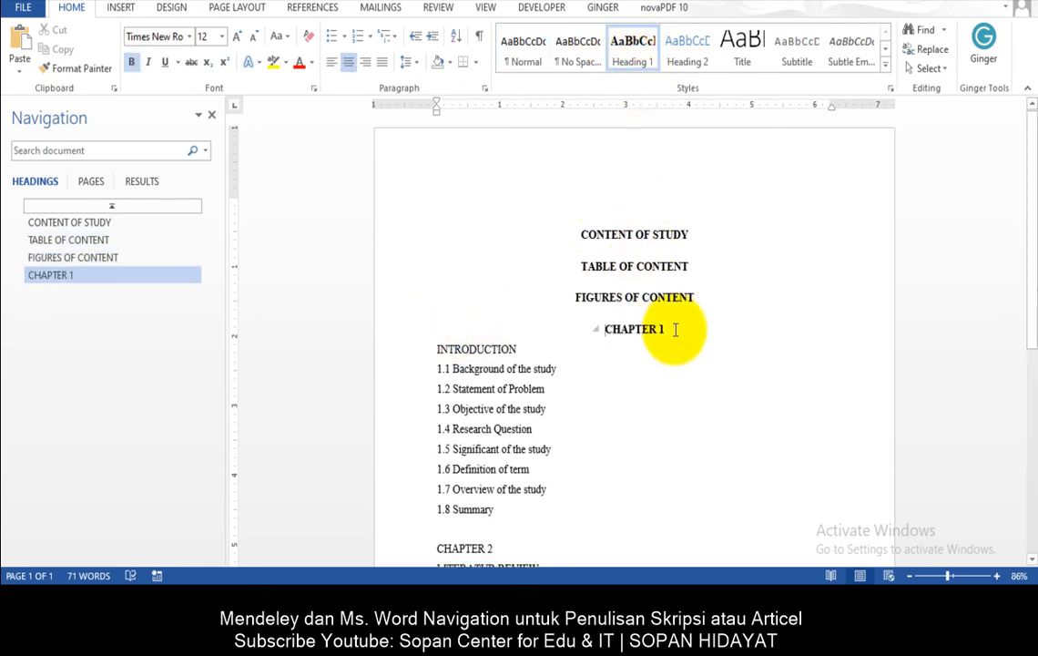
{"action": "left_click", "coordinate": [466, 348]}
{"action": "left_click", "coordinate": [495, 367]}
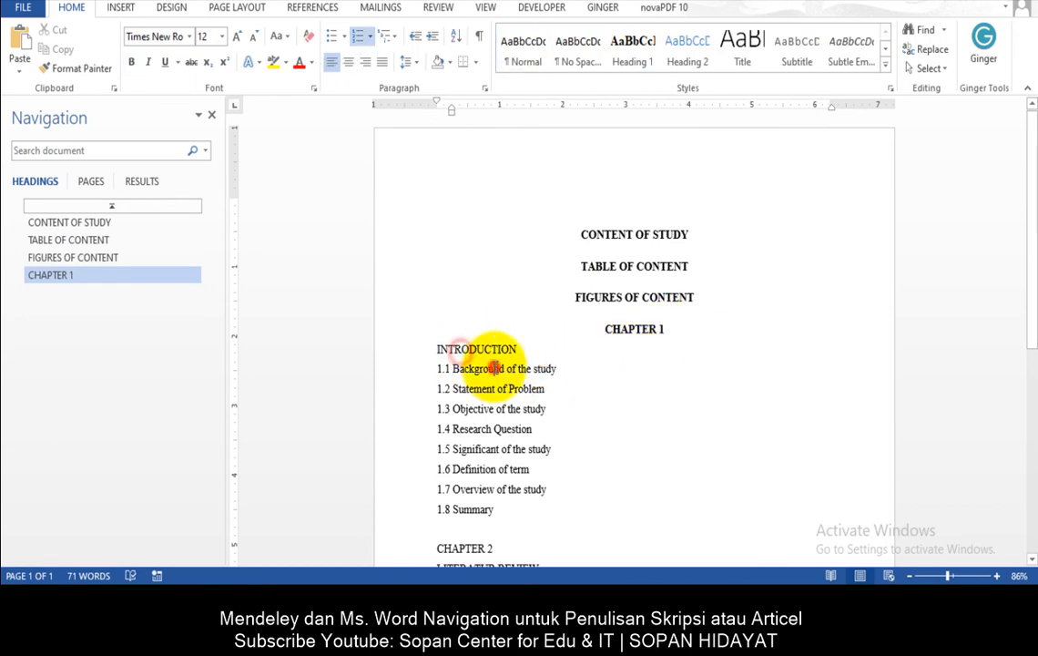
{"action": "left_click", "coordinate": [614, 329]}
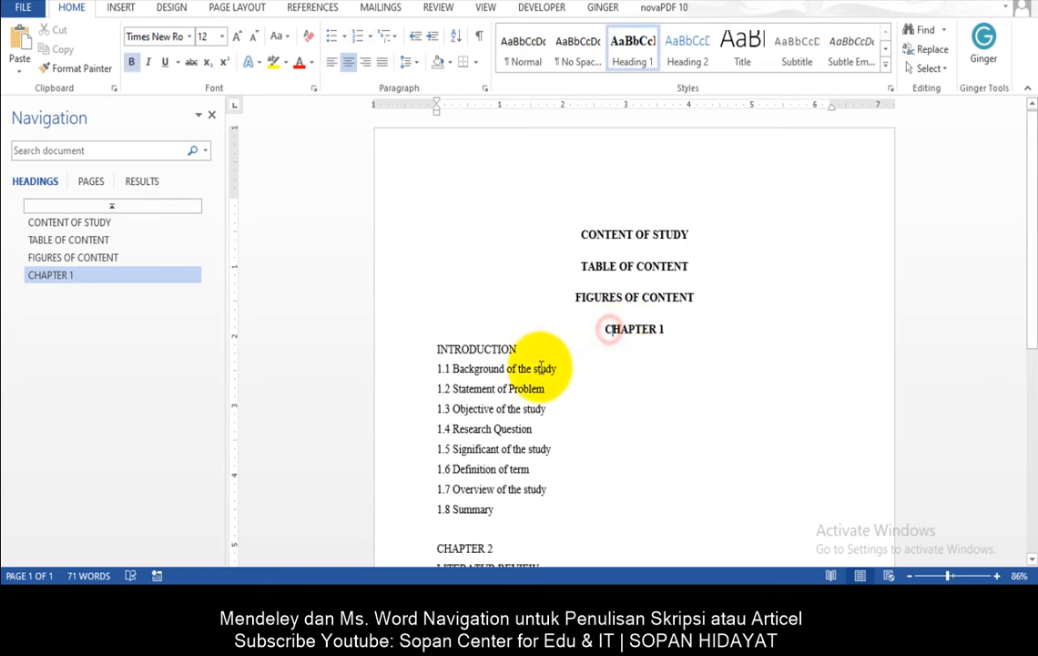
- Set the Heading 2 style's font to Times New Roman at 12 pt
{"action": "left_click", "coordinate": [563, 370]}
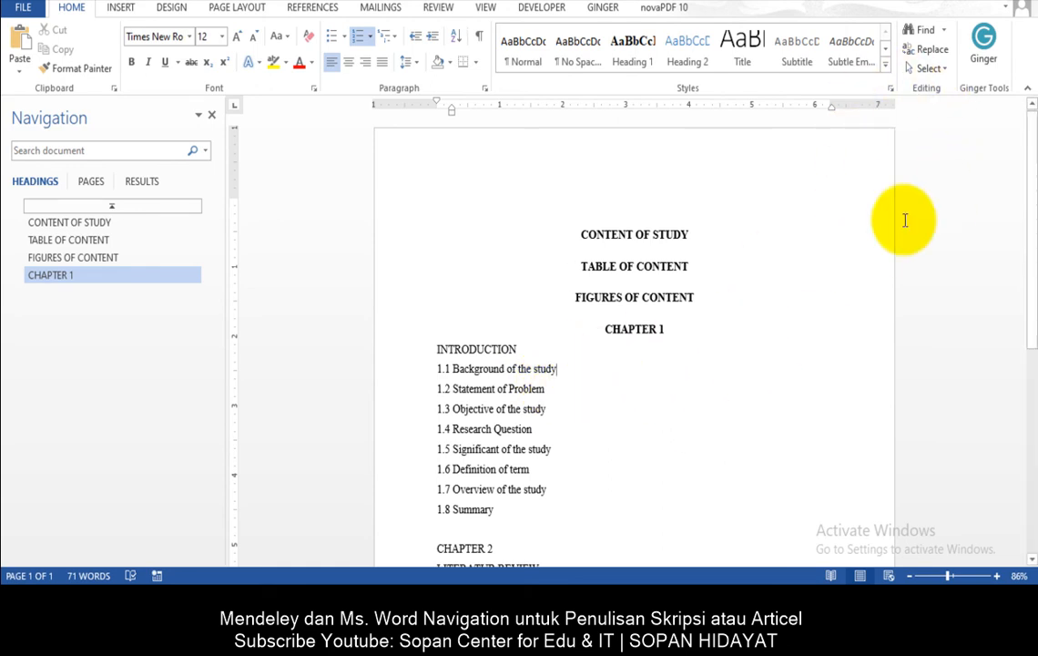
{"action": "right_click", "coordinate": [692, 46]}
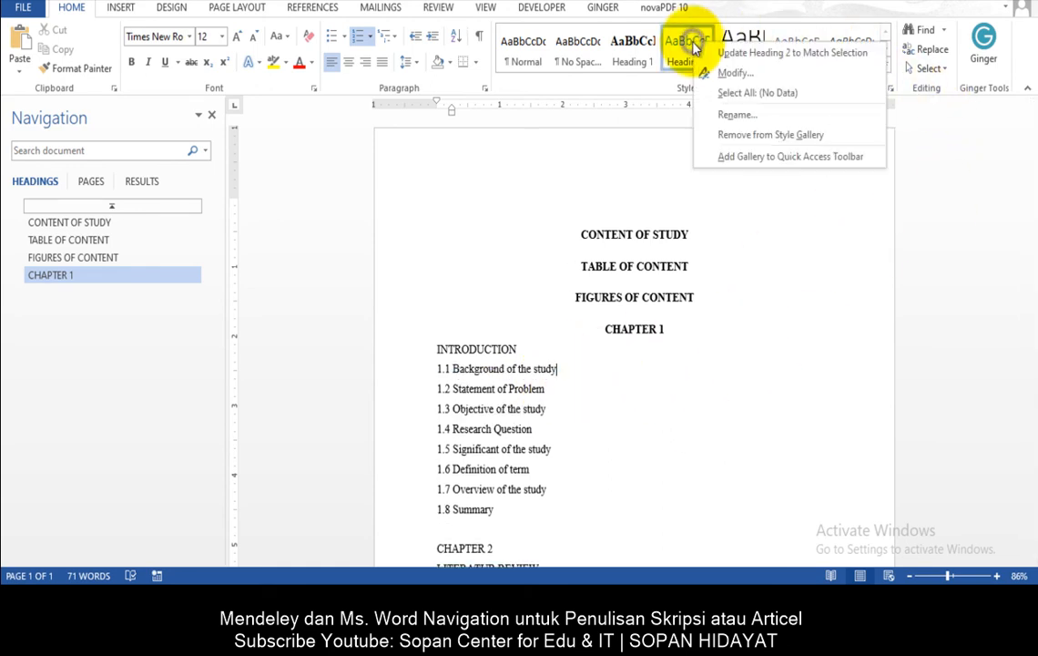
{"action": "left_click", "coordinate": [734, 72]}
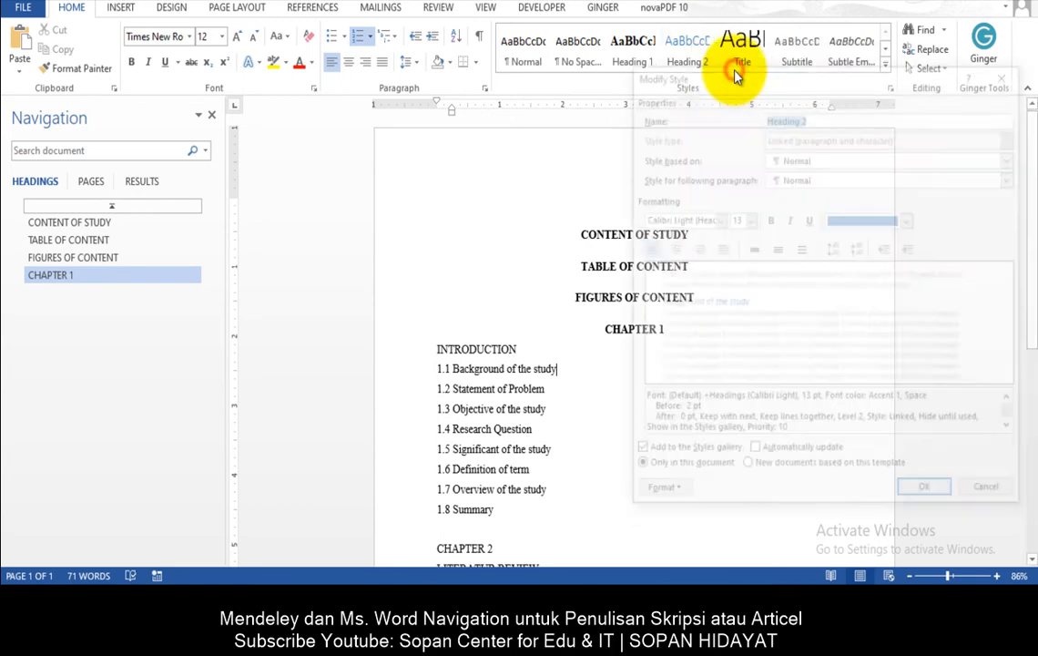
{"action": "left_click_drag", "start_coordinate": [736, 75], "coordinate": [707, 42]}
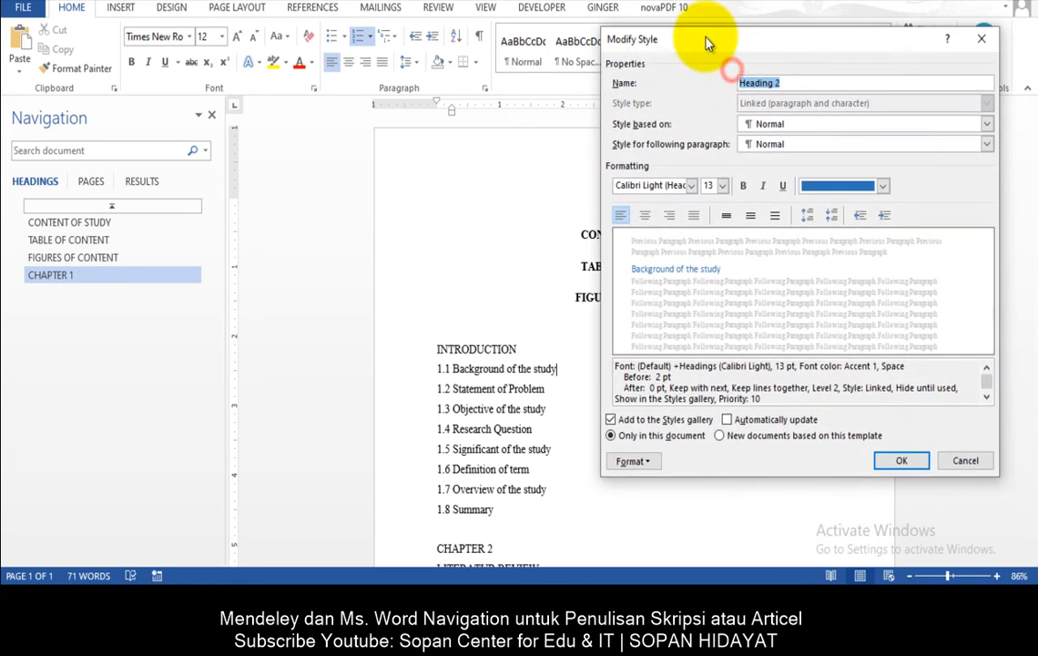
{"action": "left_click", "coordinate": [691, 186]}
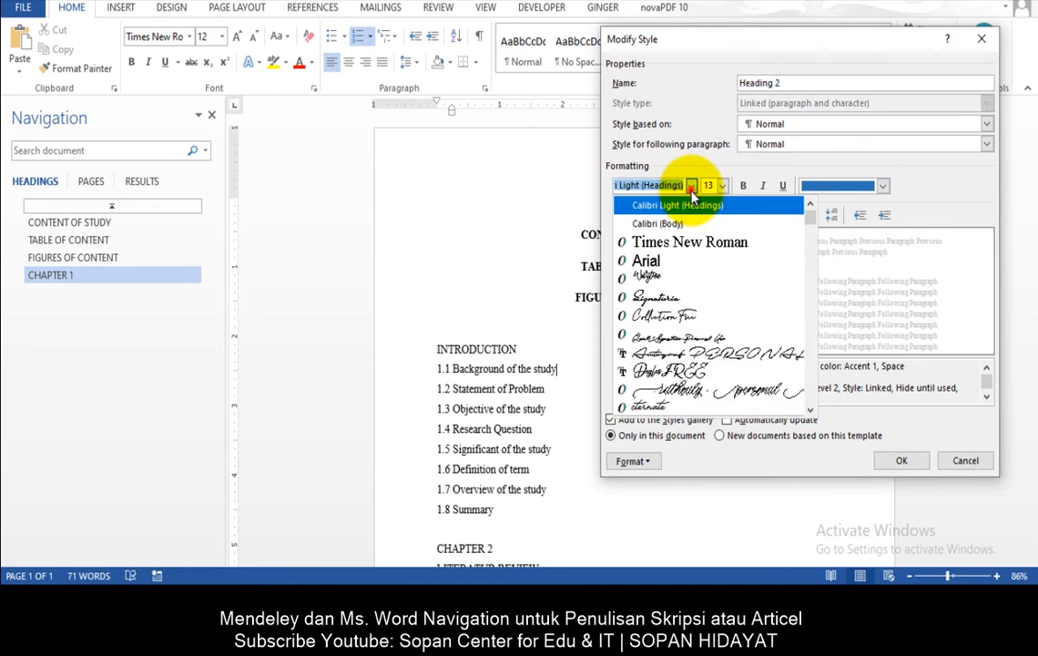
{"action": "left_click", "coordinate": [691, 241]}
{"action": "left_click", "coordinate": [724, 185]}
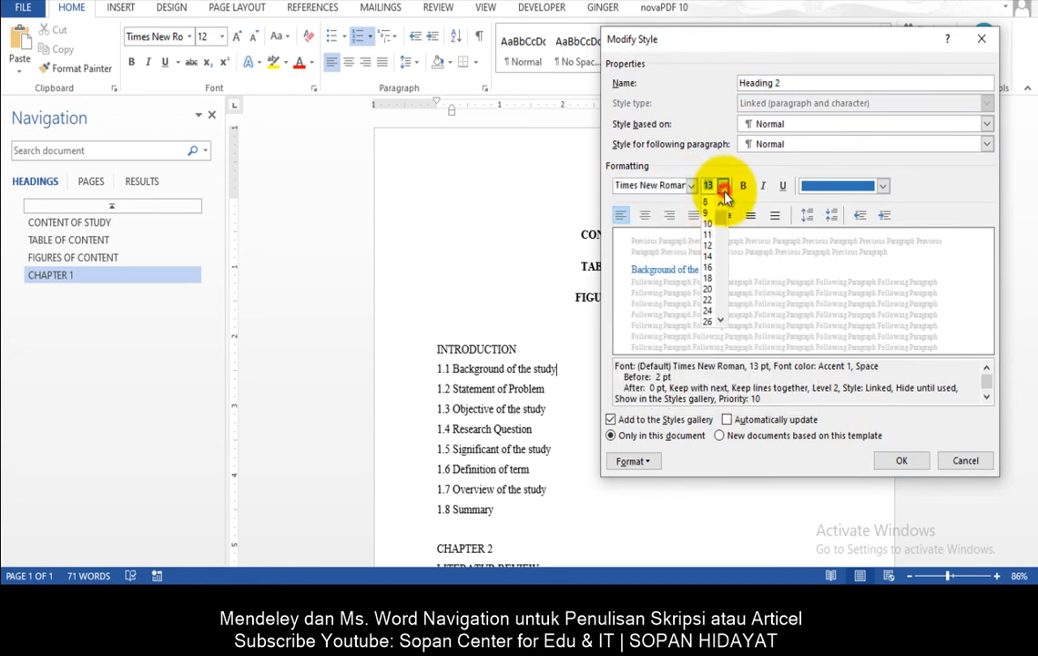
{"action": "left_click", "coordinate": [710, 245]}
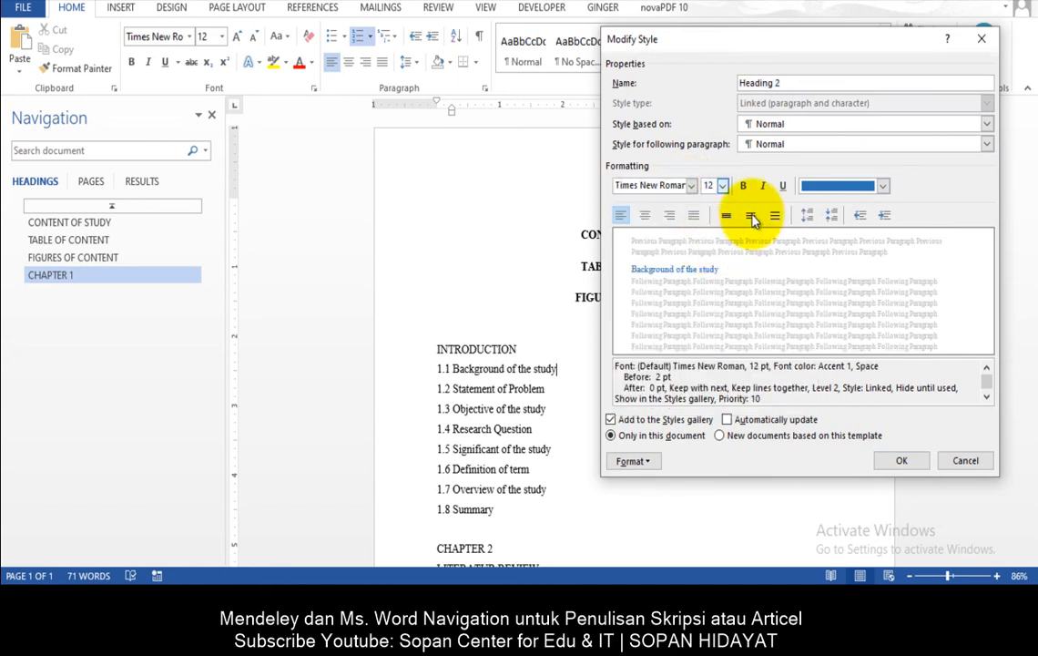
- Set the Heading 2 style's line spacing to 1.5 lines and its font colour to Automatic
{"action": "left_click", "coordinate": [751, 215]}
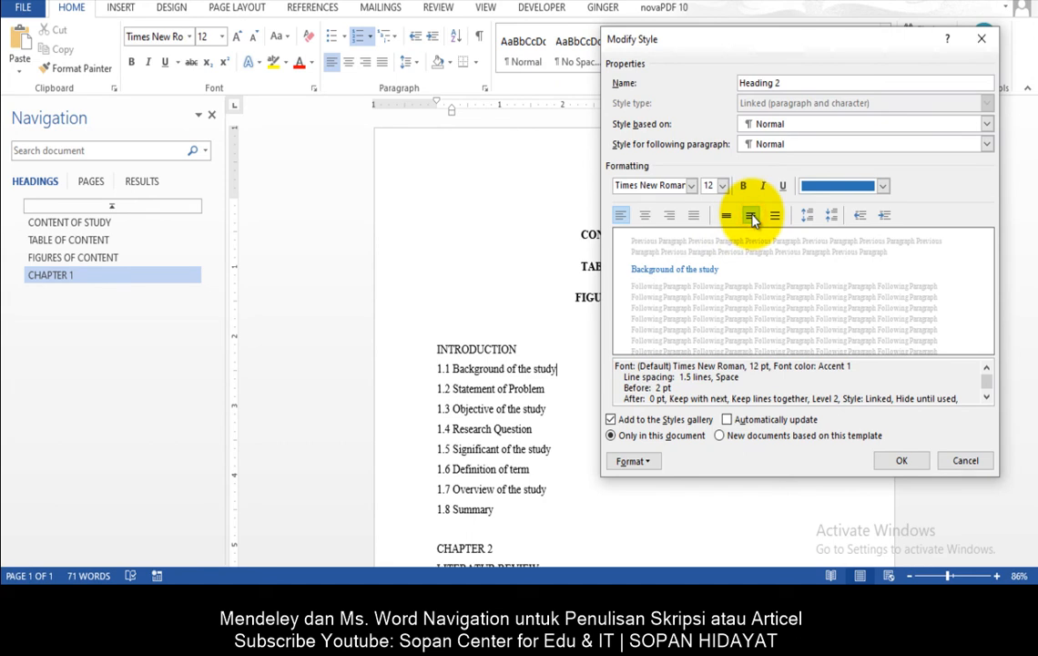
{"action": "left_click", "coordinate": [814, 185]}
{"action": "left_click", "coordinate": [820, 206]}
- Enable automatic updating for the left-aligned Heading 2 style and save the style changes
{"action": "left_click", "coordinate": [728, 421]}
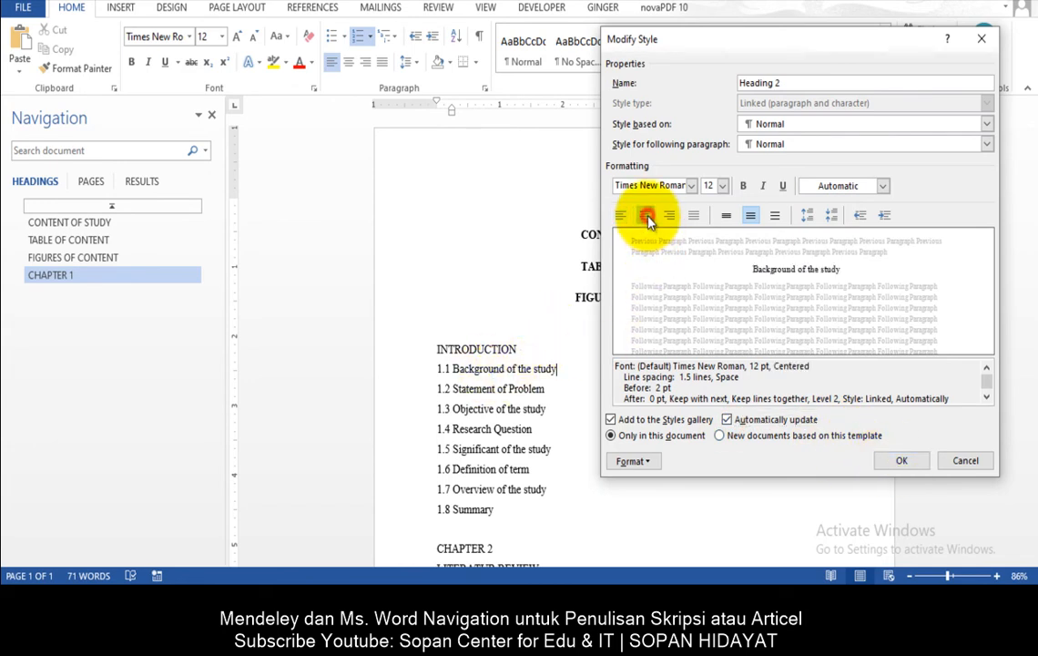
{"action": "left_click", "coordinate": [623, 217]}
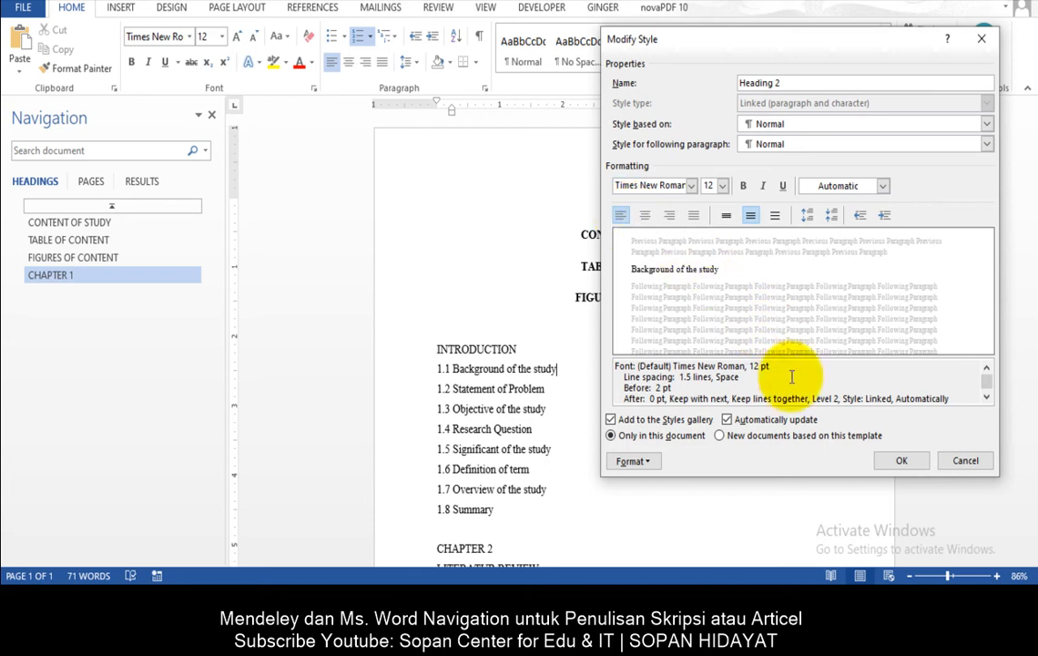
{"action": "left_click", "coordinate": [904, 460]}
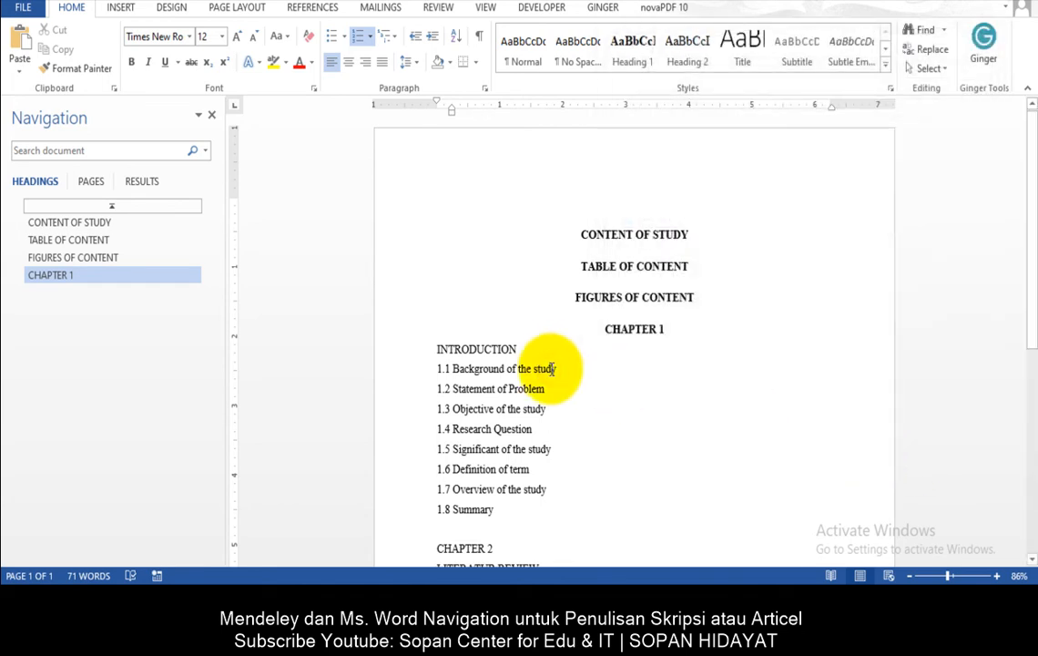
- Apply Heading 2 to the Background of the study line and make the Heading 2 style bold
{"action": "left_click", "coordinate": [693, 61]}
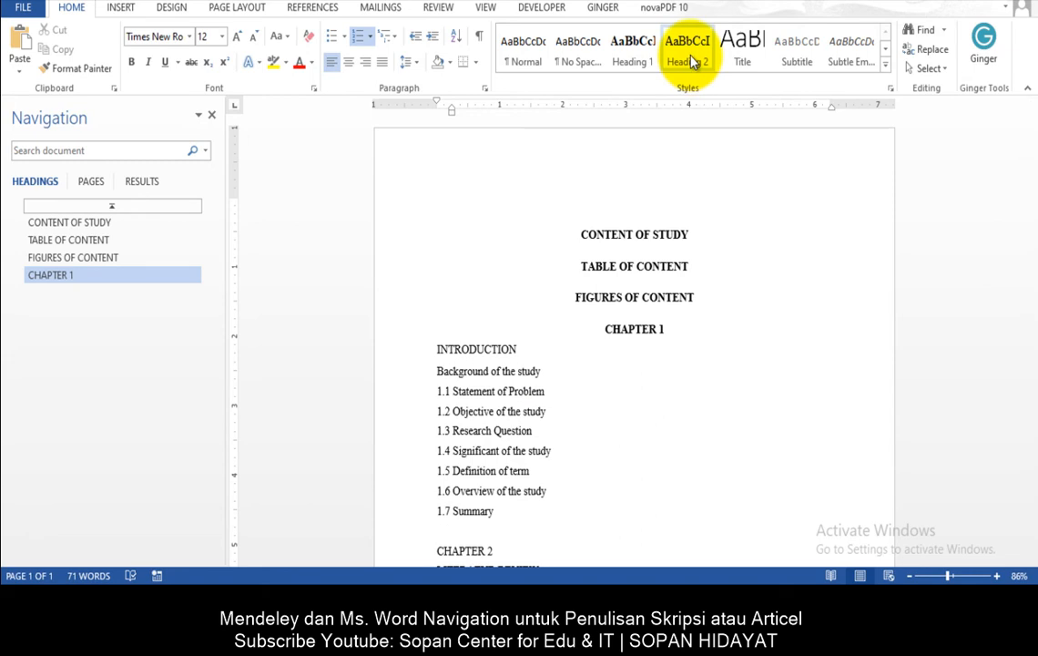
{"action": "left_click", "coordinate": [692, 61]}
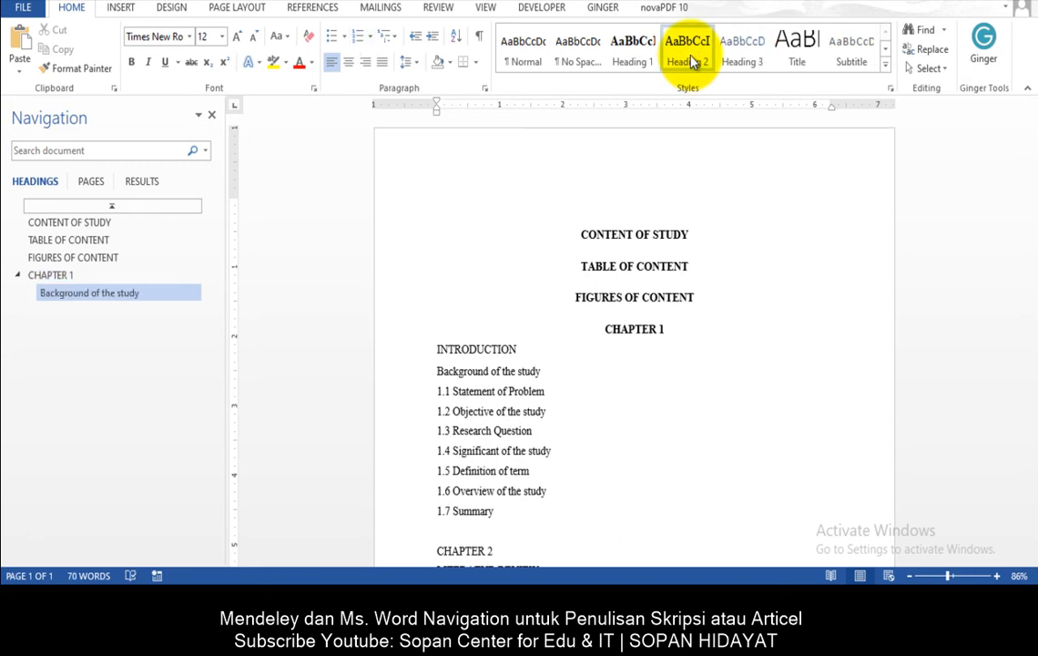
{"action": "right_click", "coordinate": [683, 64]}
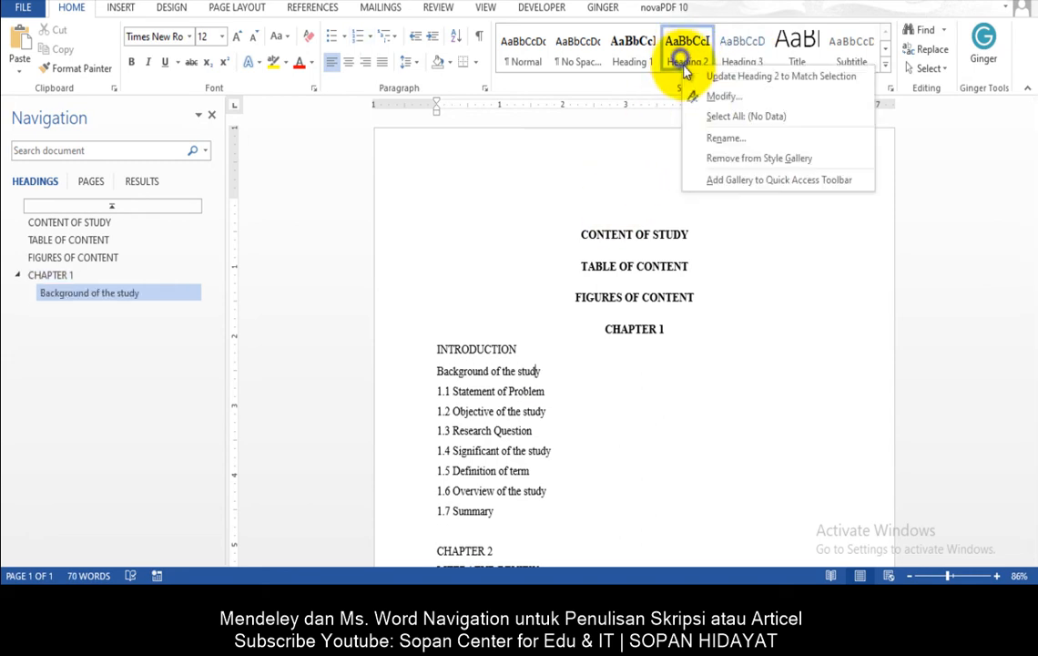
{"action": "left_click", "coordinate": [712, 98]}
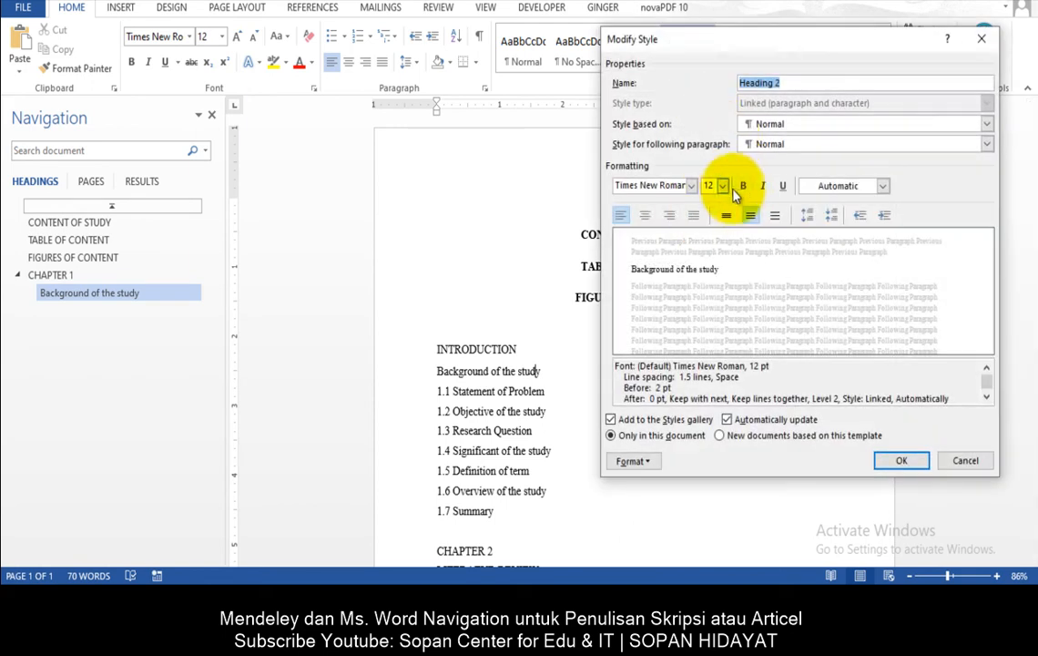
{"action": "left_click", "coordinate": [742, 187]}
{"action": "left_click", "coordinate": [900, 460]}
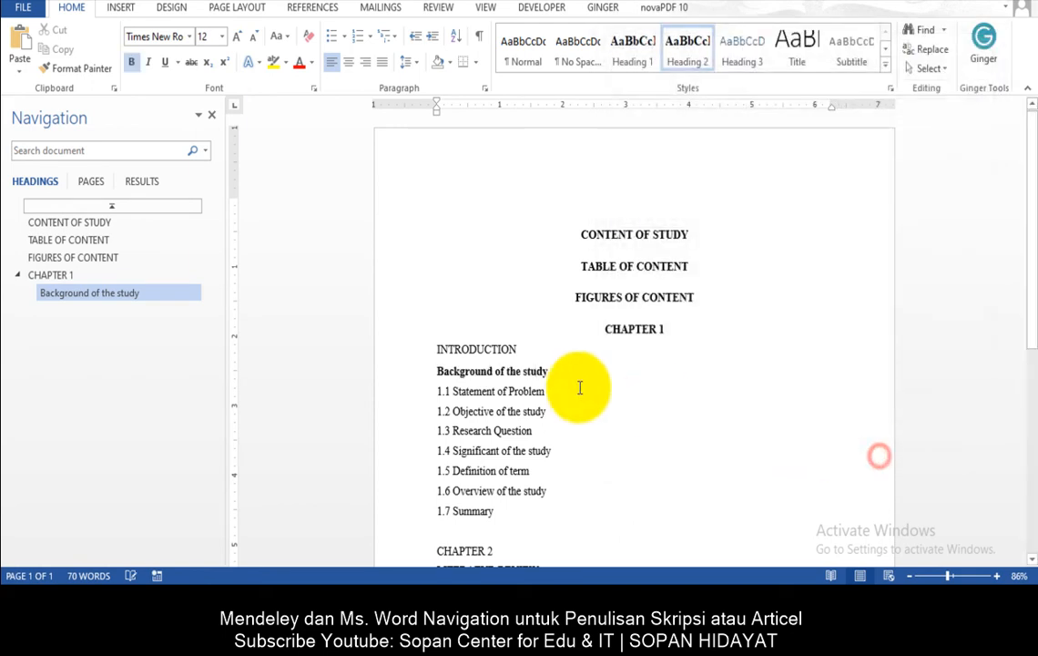
{"action": "left_click", "coordinate": [687, 40]}
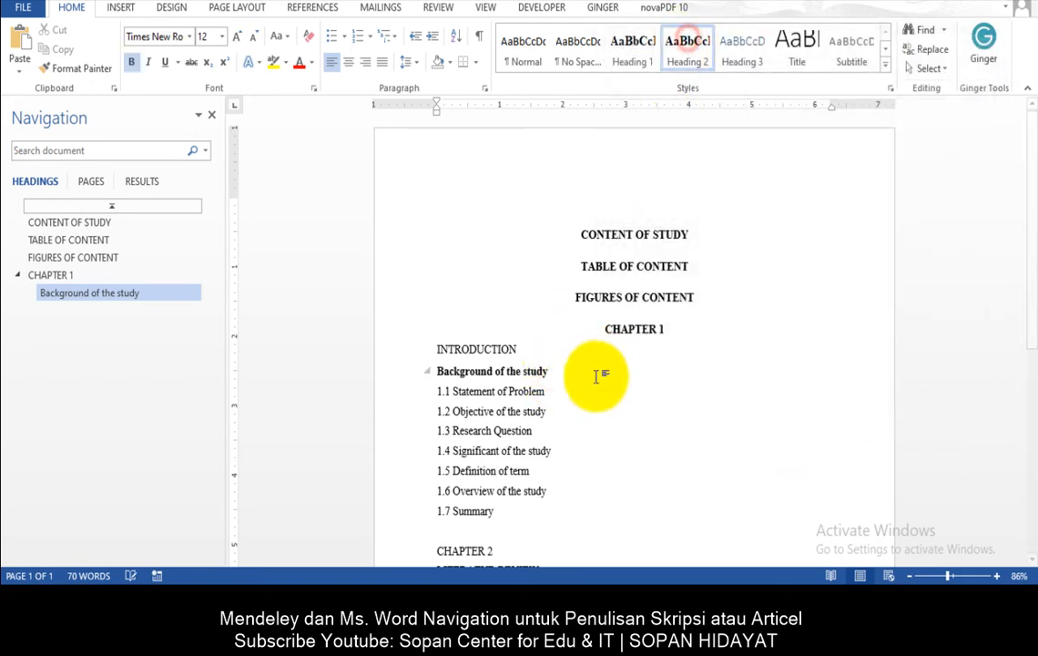
- Apply Heading 2 to the Statement of Problem, Objective of the study and Research Question lines
{"action": "left_click", "coordinate": [541, 397]}
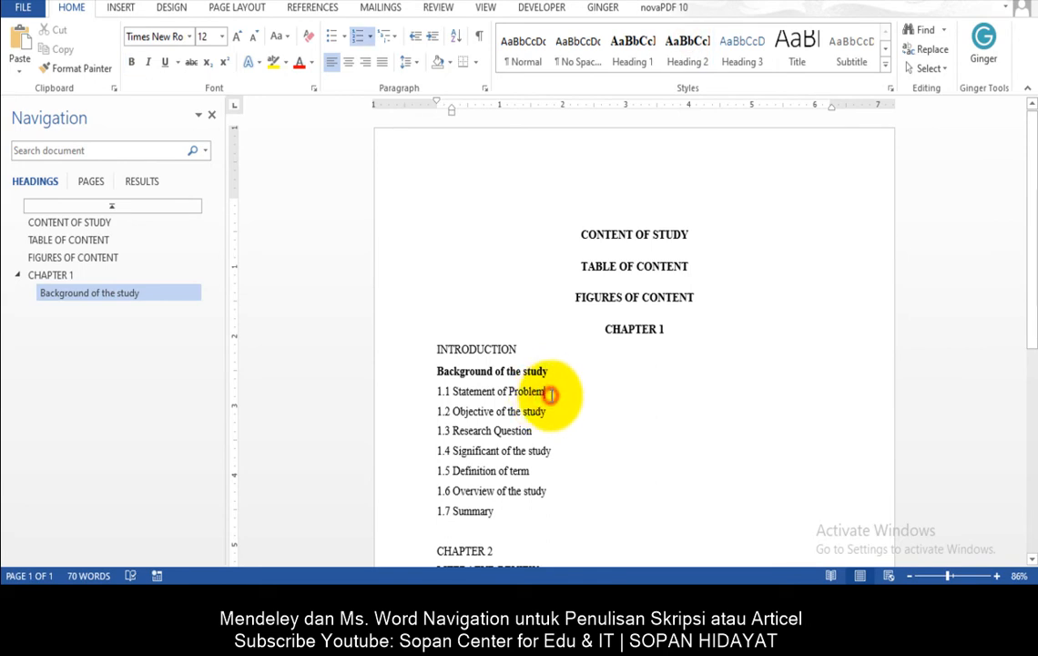
{"action": "left_click", "coordinate": [688, 52]}
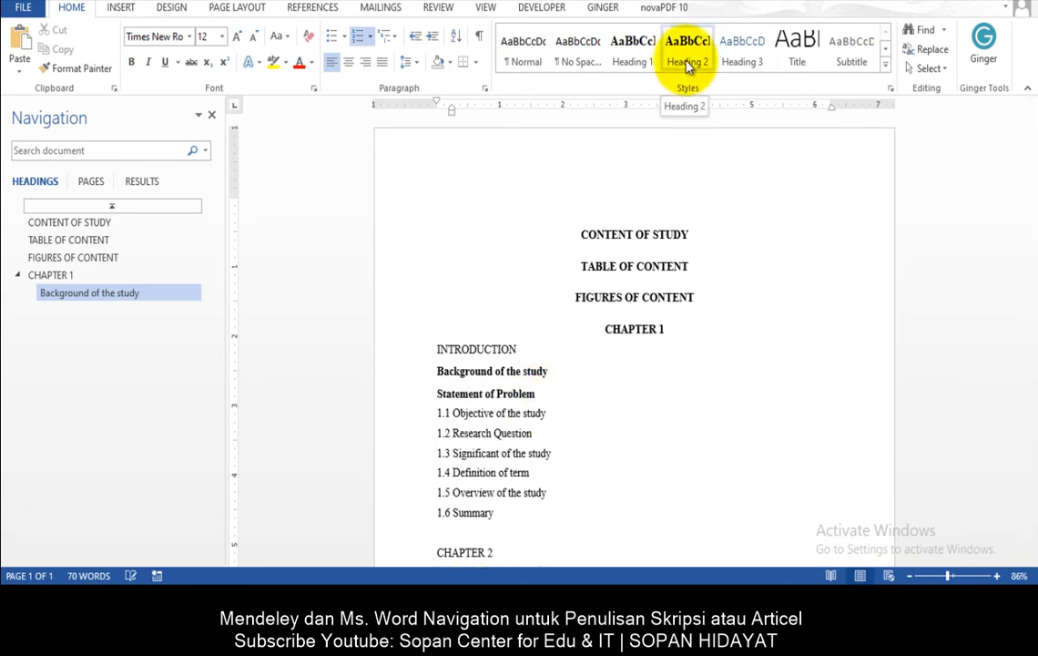
{"action": "left_click", "coordinate": [553, 414]}
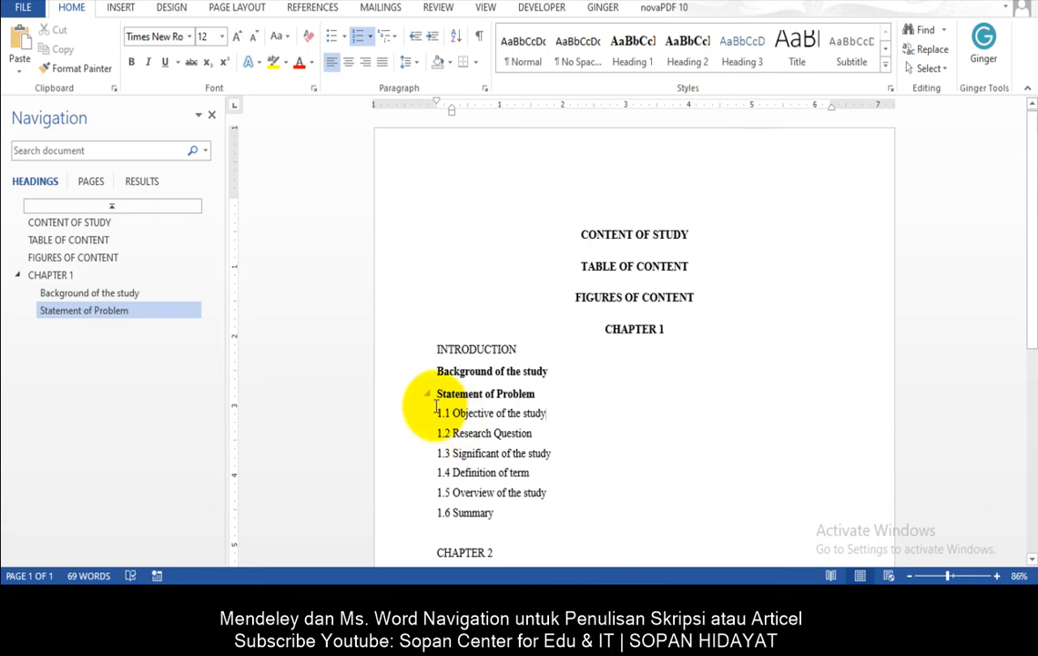
{"action": "left_click", "coordinate": [688, 53]}
{"action": "left_click", "coordinate": [555, 435]}
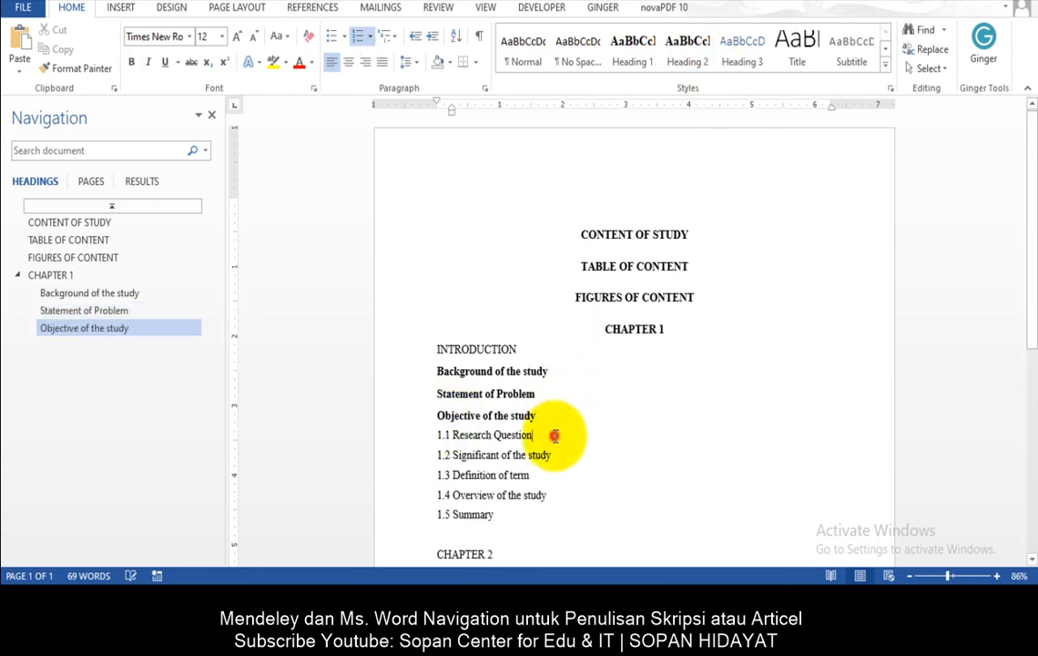
{"action": "left_click", "coordinate": [687, 52]}
- Apply Heading 2 to the Significant of the study, Definition of term, Overview of the study and Summary lines of Chapter 1
{"action": "left_click", "coordinate": [551, 456]}
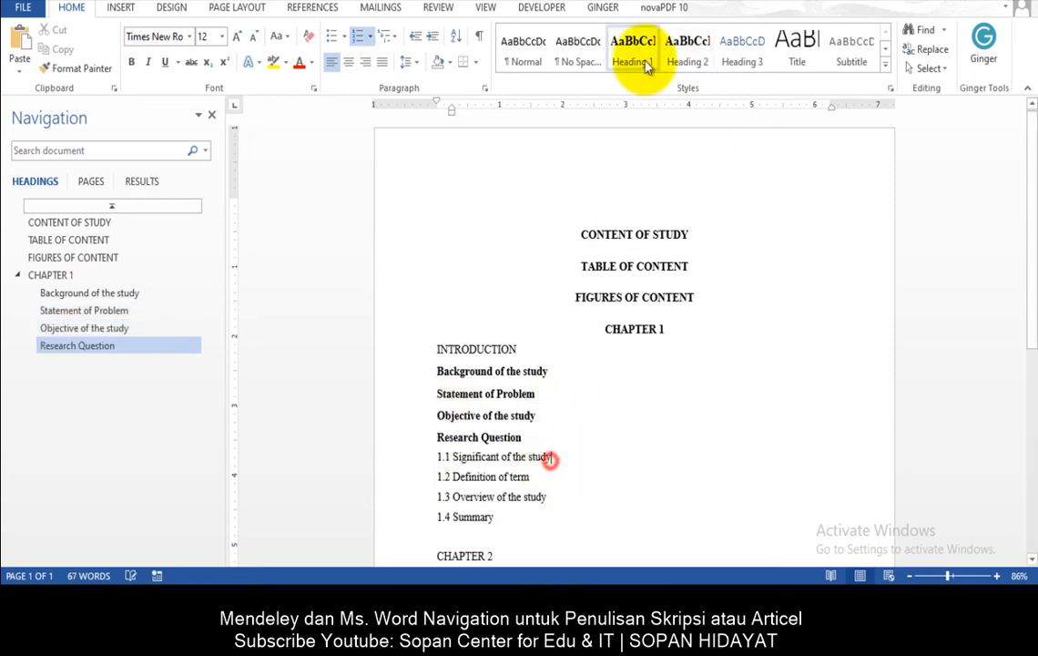
{"action": "left_click", "coordinate": [677, 58]}
{"action": "left_click", "coordinate": [554, 479]}
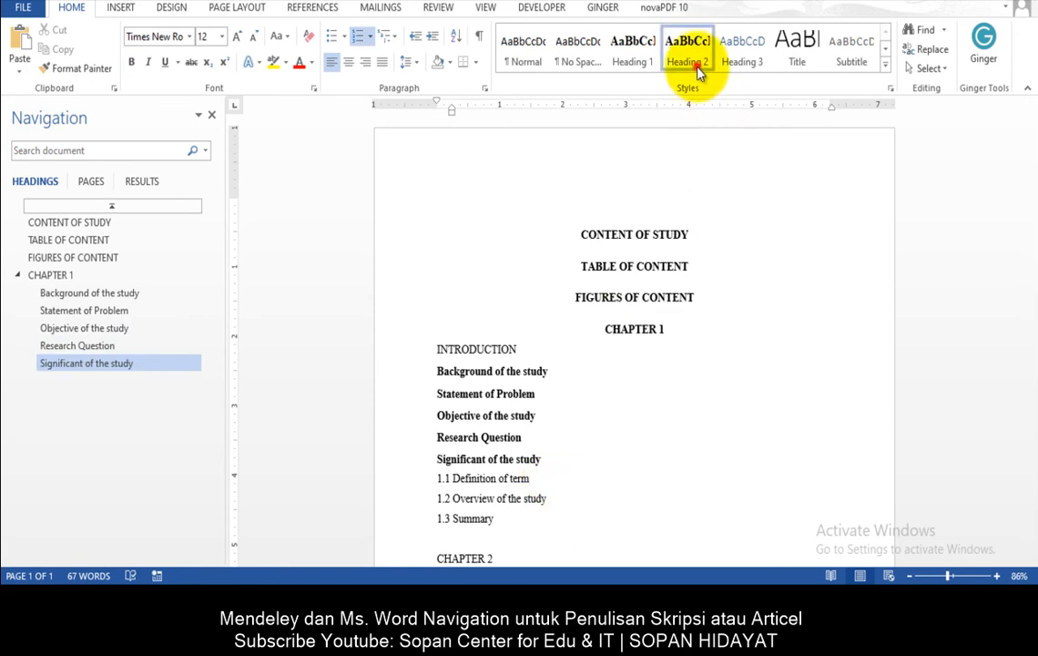
{"action": "left_click", "coordinate": [694, 68]}
{"action": "left_click", "coordinate": [574, 503]}
{"action": "left_click", "coordinate": [689, 53]}
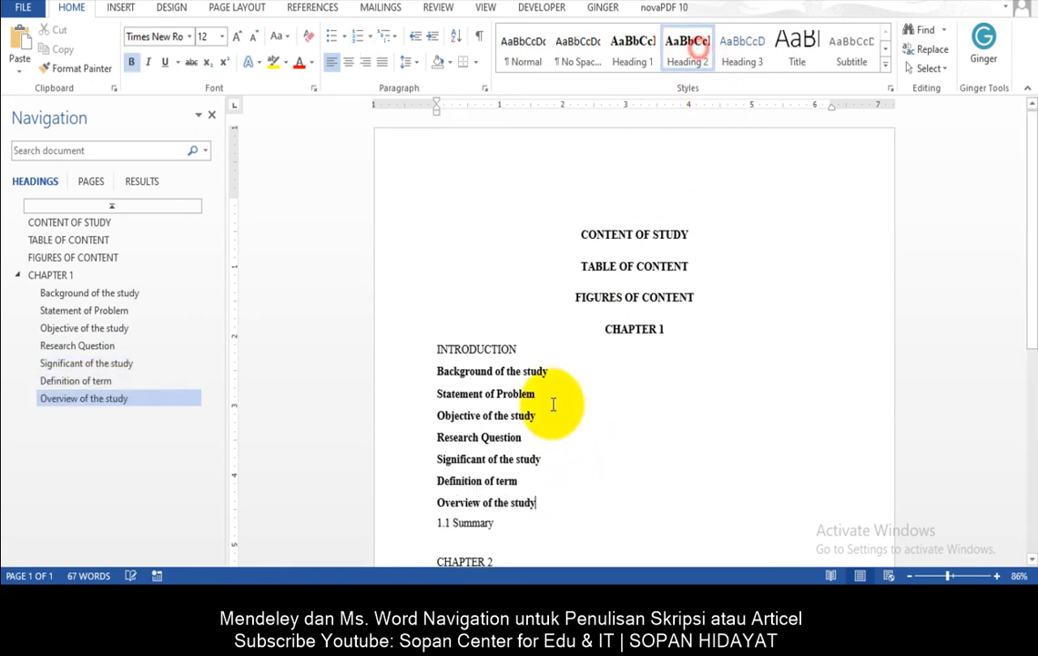
{"action": "left_click", "coordinate": [521, 527]}
{"action": "left_click", "coordinate": [687, 53]}
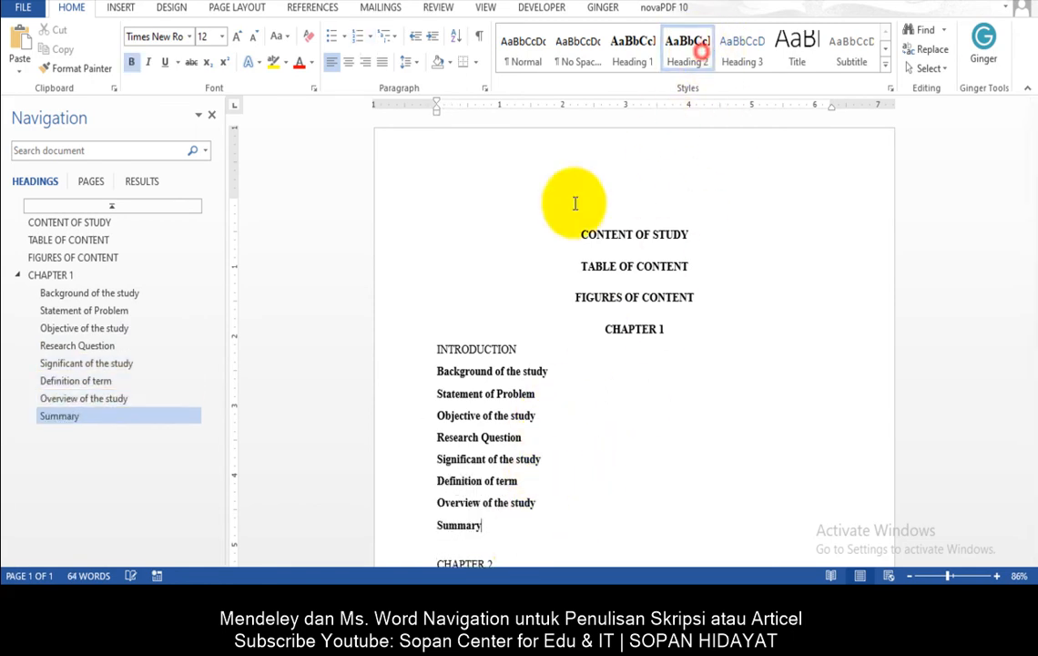
- Centre the INTRODUCTION line under CHAPTER 1 and make it bold
{"action": "scroll", "coordinate": [525, 318], "scroll_direction": "down", "scroll_amount": 1}
{"action": "left_click", "coordinate": [510, 280]}
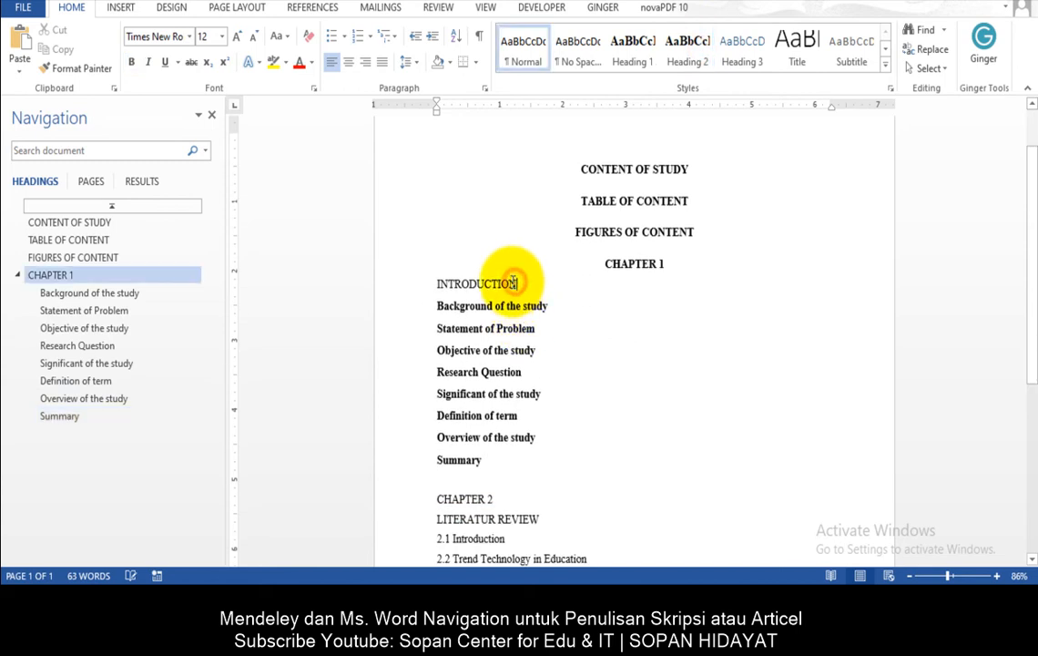
{"action": "left_click", "coordinate": [348, 62]}
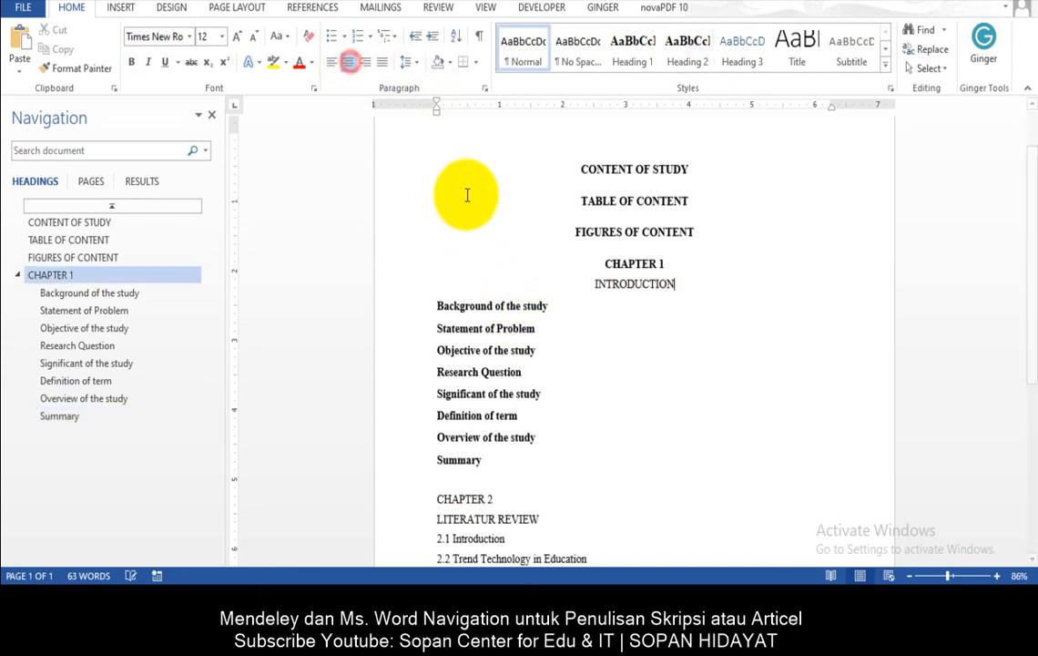
{"action": "left_click_drag", "start_coordinate": [592, 285], "coordinate": [705, 288]}
{"action": "left_click", "coordinate": [133, 61]}
{"action": "left_click", "coordinate": [649, 332]}
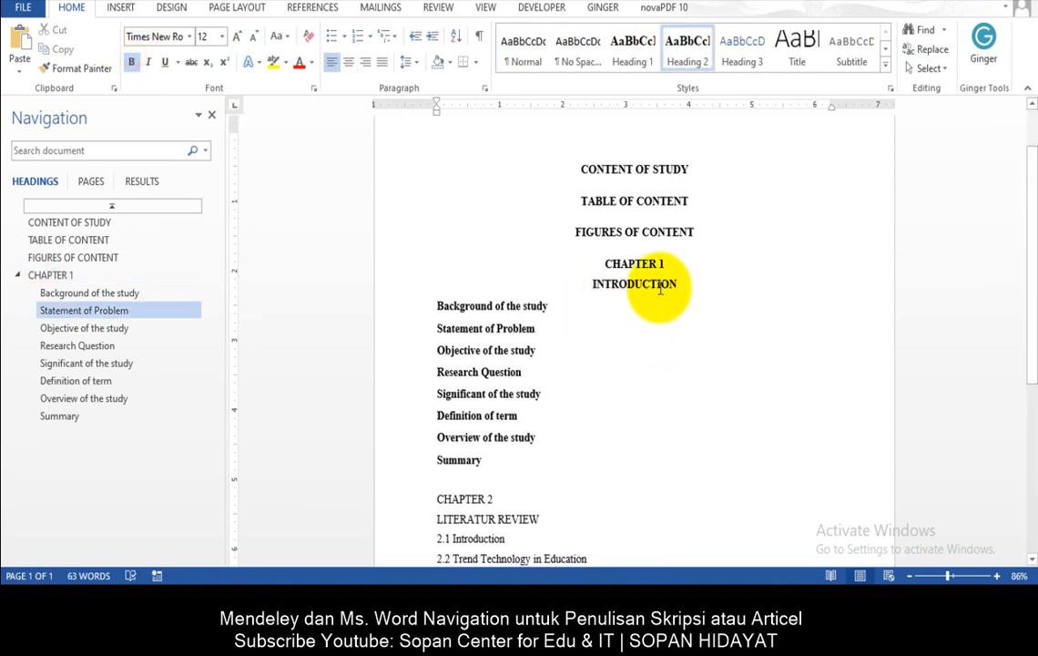
{"action": "left_click", "coordinate": [659, 286]}
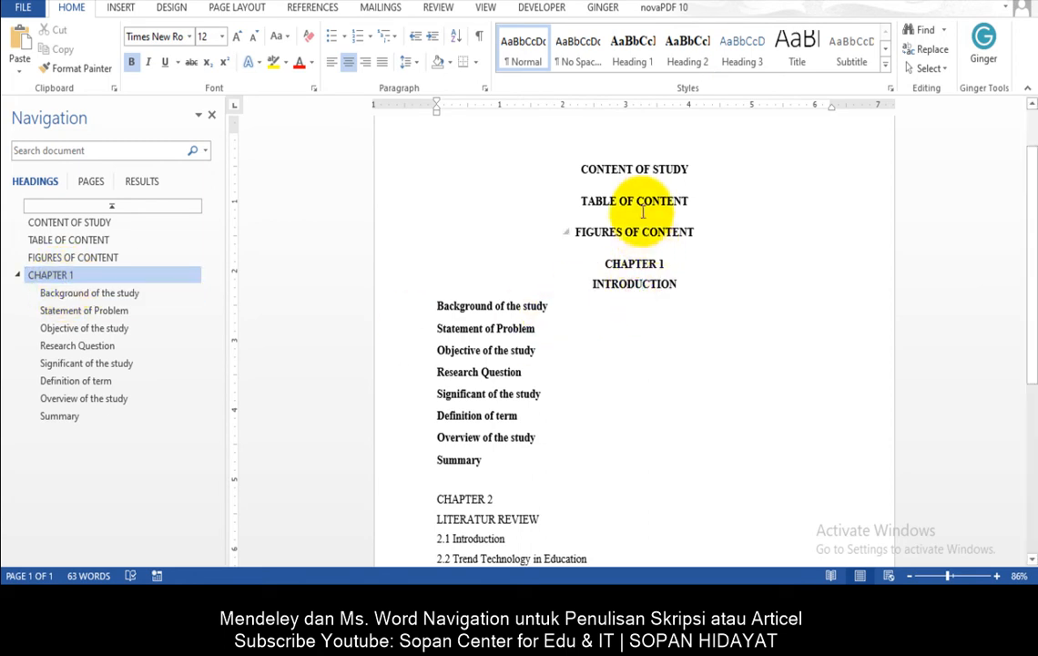
{"action": "left_click_drag", "start_coordinate": [621, 264], "coordinate": [674, 287]}
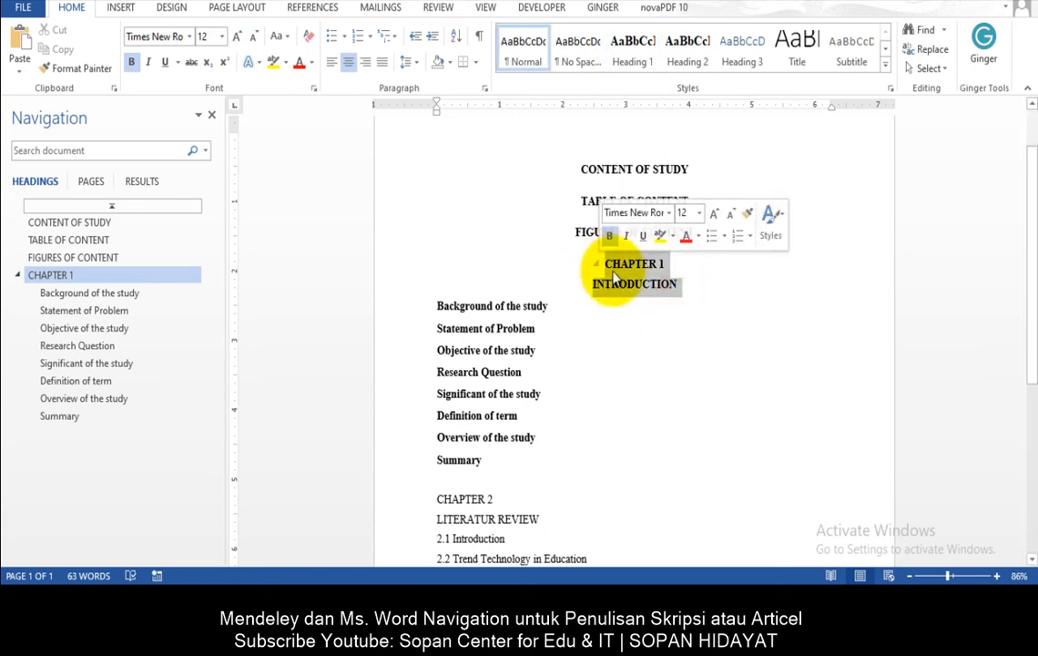
{"action": "left_click", "coordinate": [640, 266]}
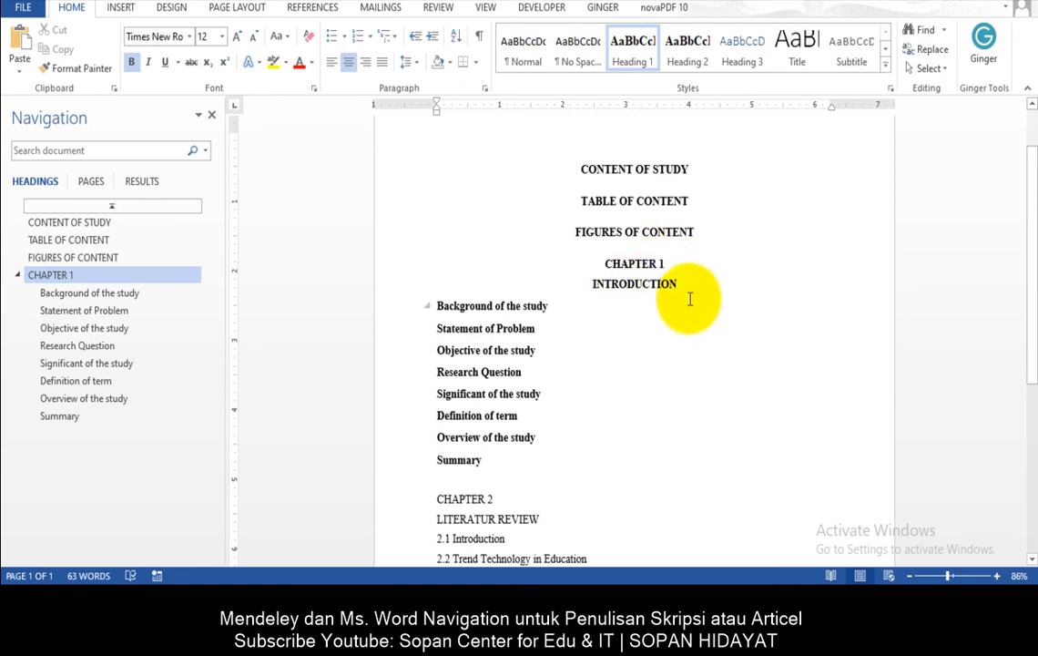
{"action": "left_click", "coordinate": [690, 288]}
{"action": "scroll", "coordinate": [674, 300], "scroll_direction": "down", "scroll_amount": 2}
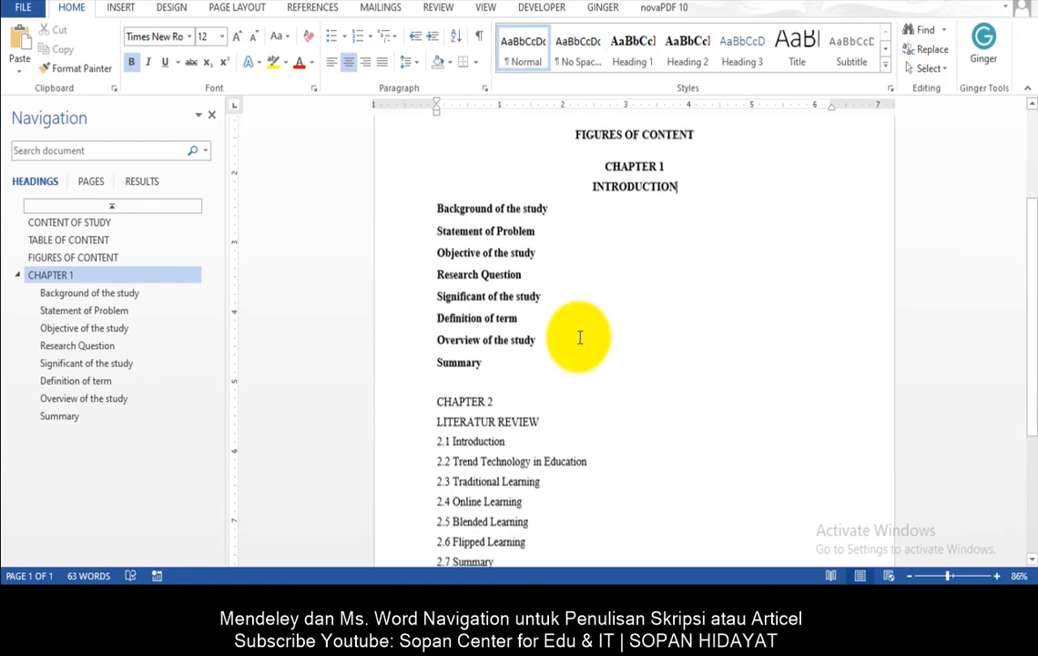
{"action": "scroll", "coordinate": [493, 398], "scroll_direction": "up", "scroll_amount": 1}
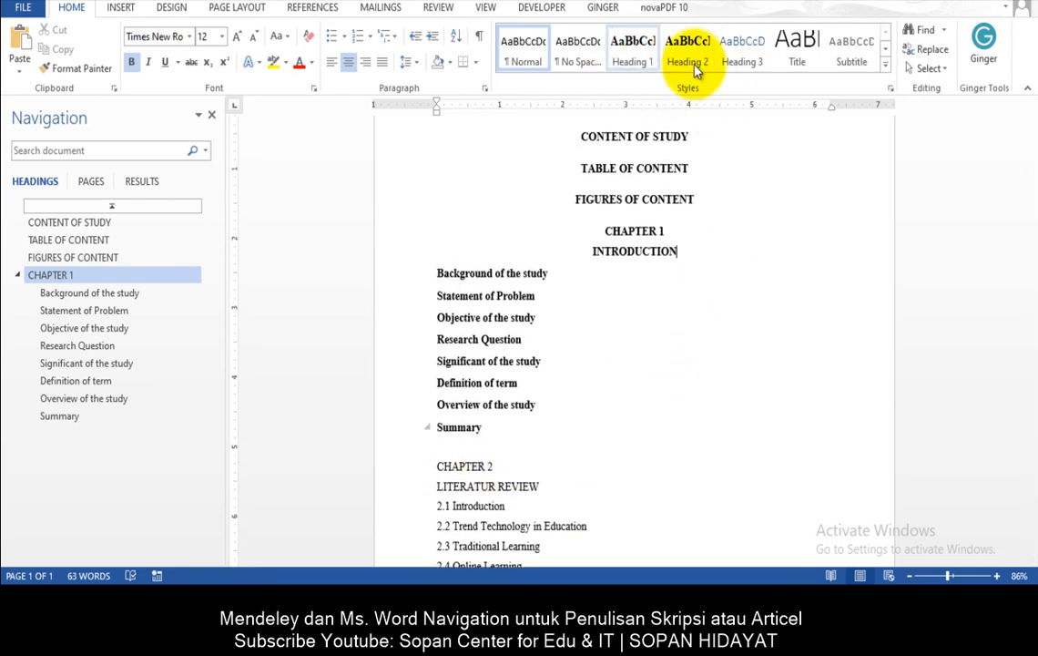
- Apply the Heading 1 style to the CHAPTER 2 line
{"action": "scroll", "coordinate": [539, 463], "scroll_direction": "down", "scroll_amount": 2}
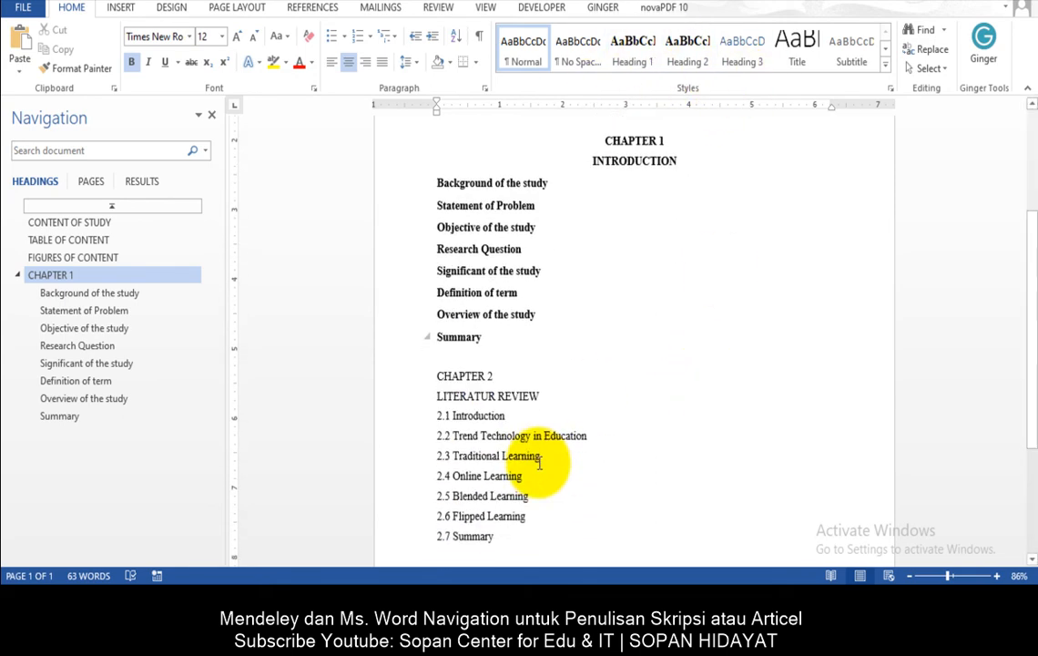
{"action": "left_click", "coordinate": [475, 374]}
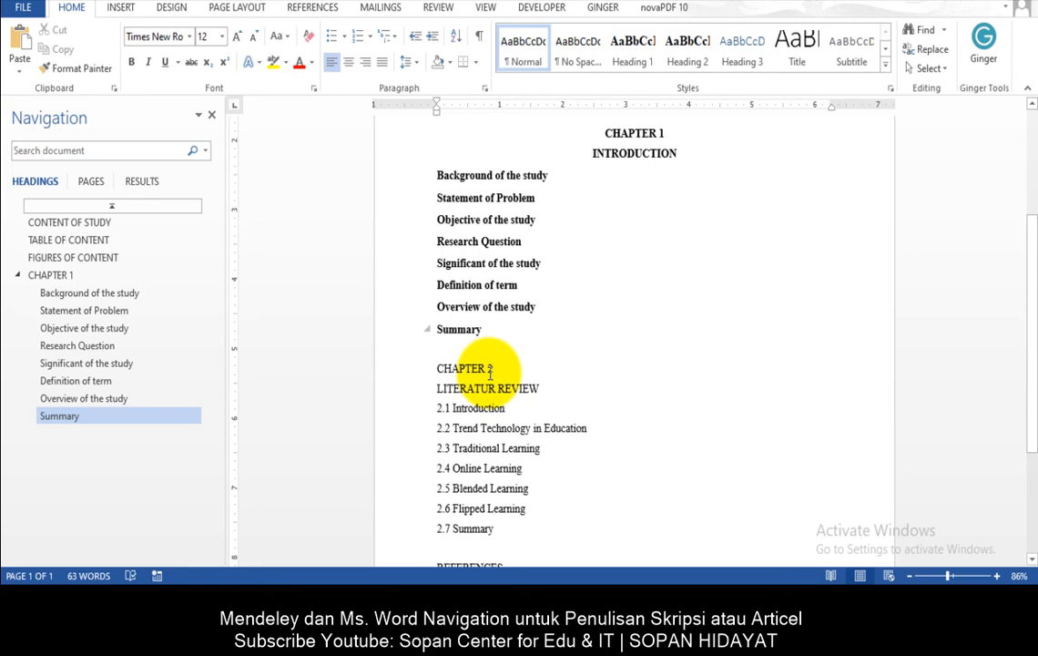
{"action": "left_click", "coordinate": [640, 44]}
- Make the LITERATUR REVIEW line under CHAPTER 2 bold and centre it
{"action": "left_click", "coordinate": [546, 400]}
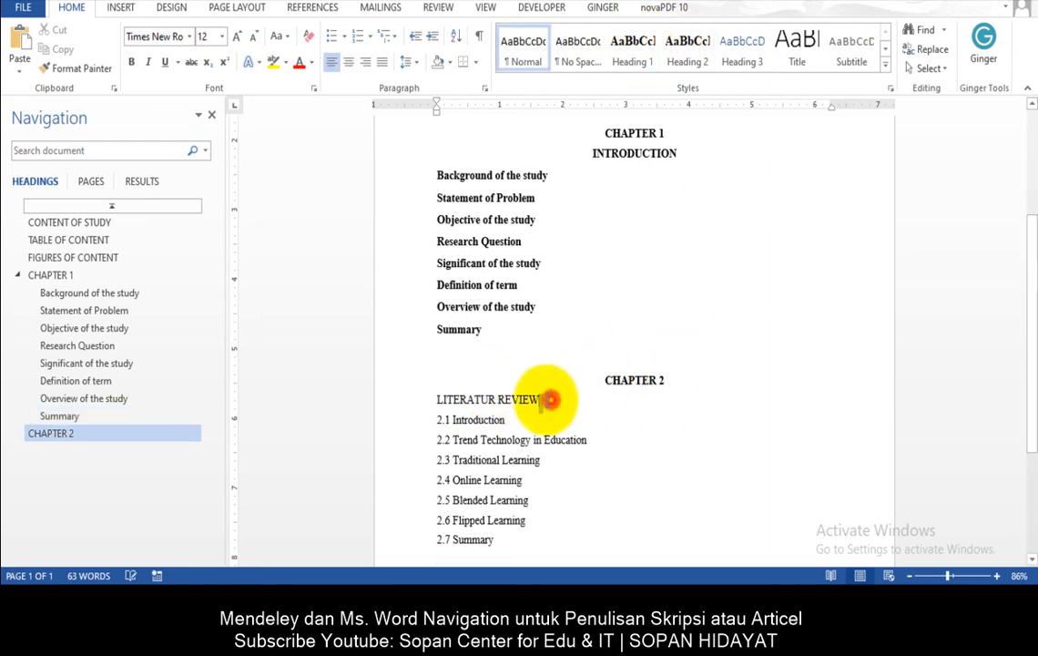
{"action": "left_click_drag", "start_coordinate": [538, 401], "coordinate": [442, 402]}
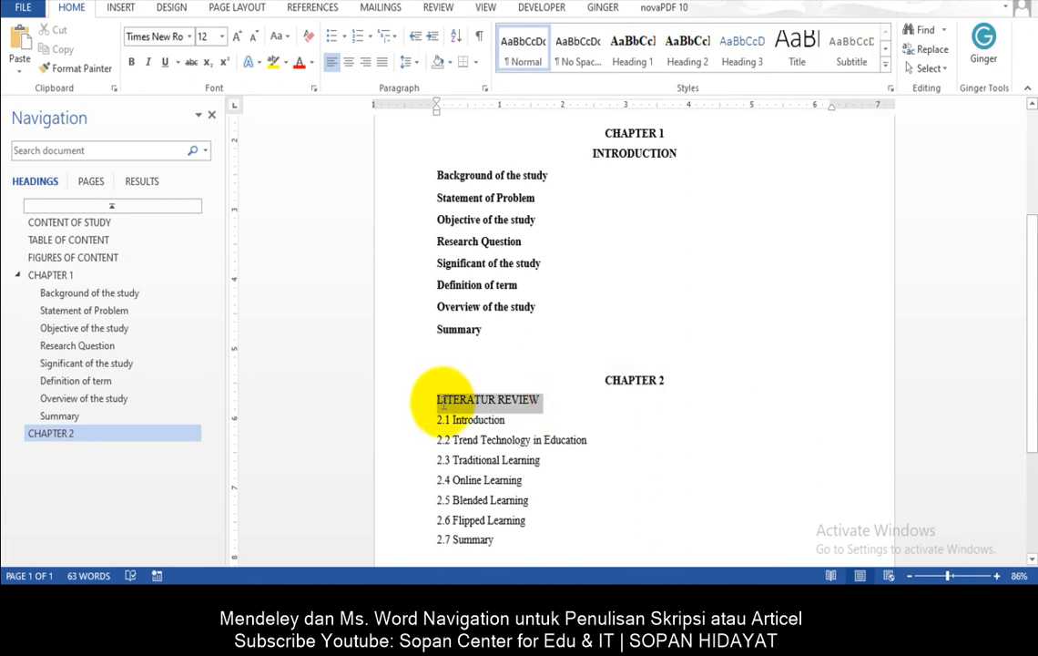
{"action": "left_click", "coordinate": [132, 62]}
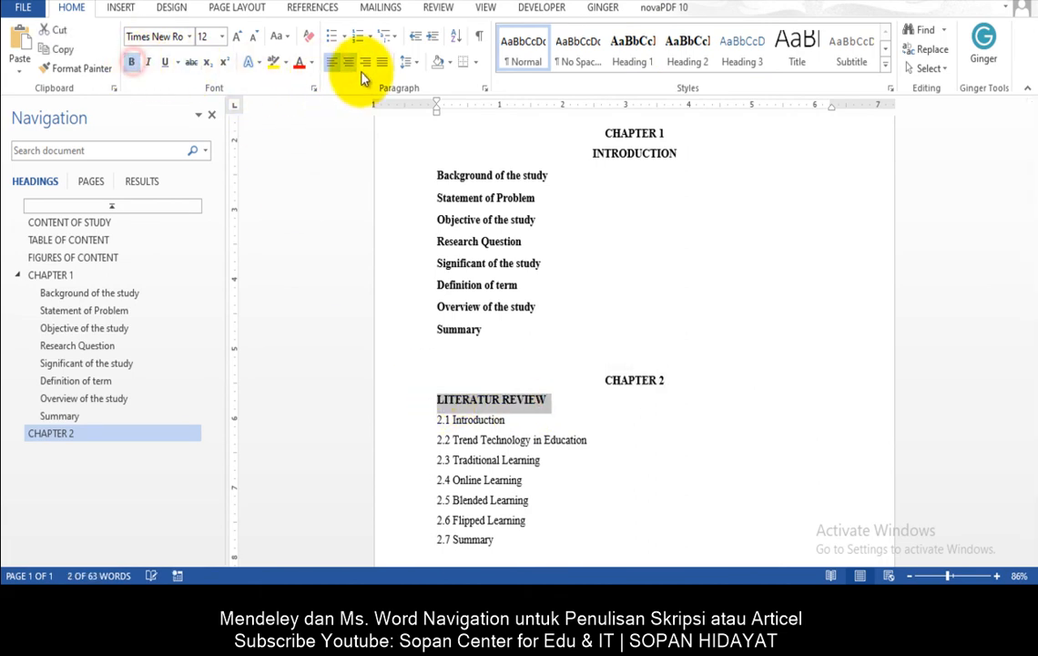
{"action": "left_click", "coordinate": [352, 67]}
- Apply Heading 2 to the Introduction, Trend Technology in Education, Traditional Learning and Online Learning lines of Chapter 2
{"action": "left_click", "coordinate": [458, 421]}
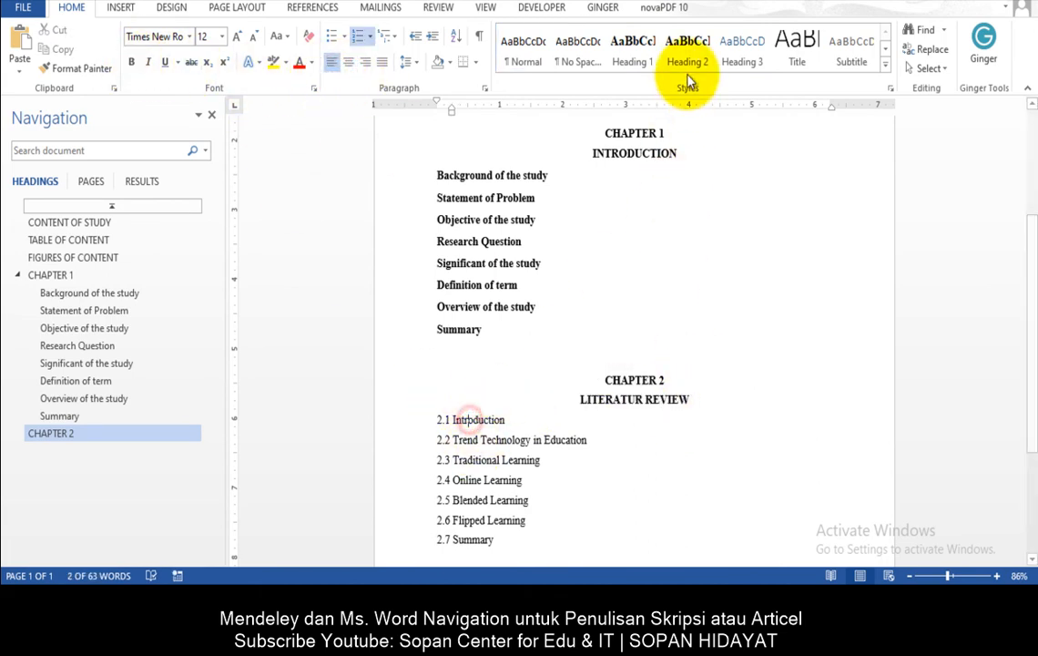
{"action": "left_click", "coordinate": [688, 64]}
{"action": "left_click", "coordinate": [519, 441]}
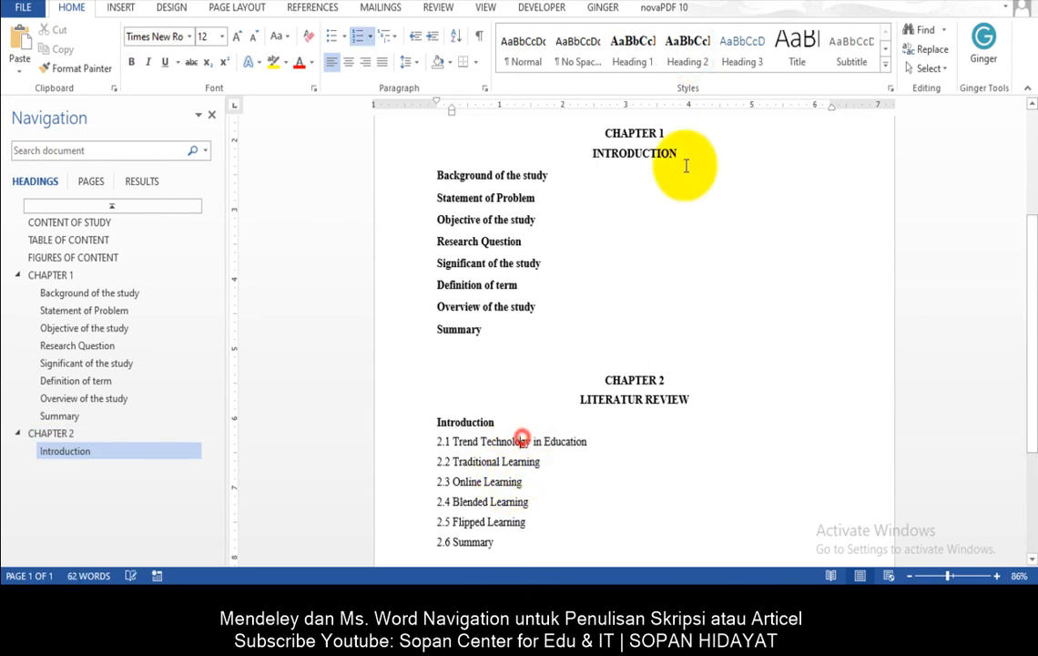
{"action": "left_click", "coordinate": [686, 55]}
{"action": "left_click", "coordinate": [513, 473]}
{"action": "left_click", "coordinate": [688, 54]}
{"action": "left_click", "coordinate": [510, 484]}
{"action": "left_click", "coordinate": [689, 64]}
- Apply Heading 2 to the Blended Learning, Flipped Learning and Summary lines of Chapter 2
{"action": "left_click", "coordinate": [477, 506]}
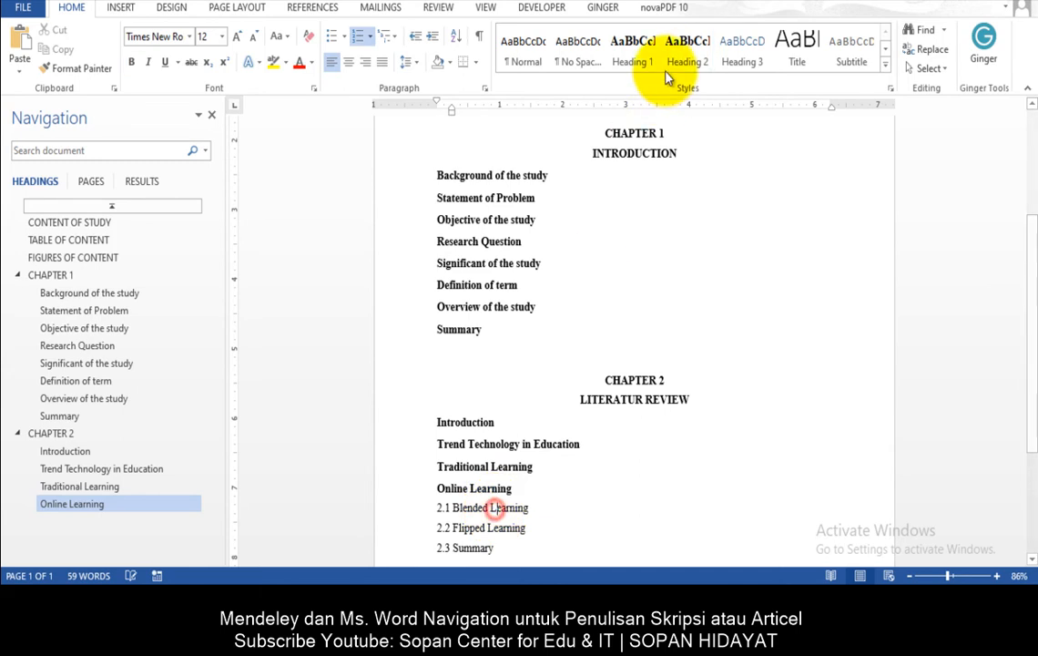
{"action": "left_click", "coordinate": [674, 61]}
{"action": "scroll", "coordinate": [563, 401], "scroll_direction": "down", "scroll_amount": 1}
{"action": "left_click", "coordinate": [495, 466]}
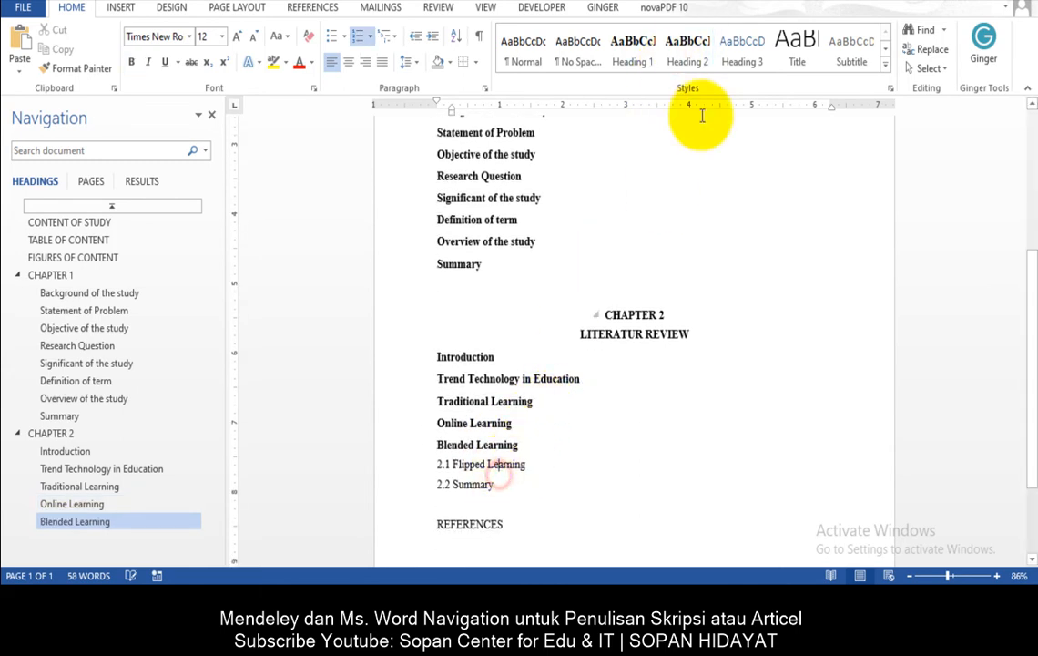
{"action": "left_click", "coordinate": [694, 68]}
{"action": "left_click", "coordinate": [497, 485]}
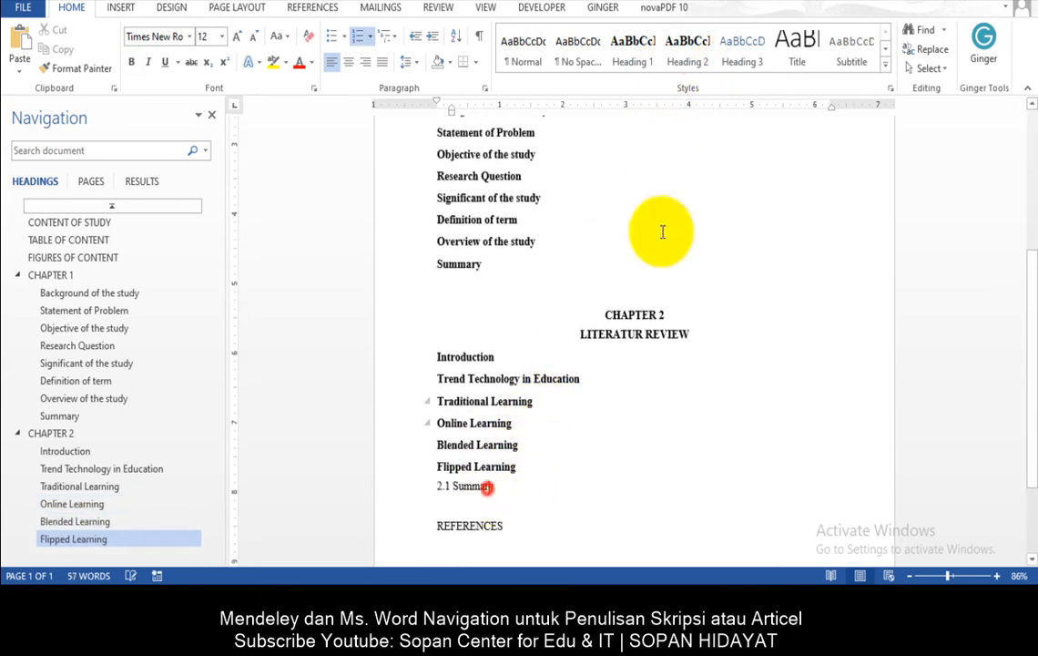
{"action": "left_click", "coordinate": [699, 61]}
{"action": "scroll", "coordinate": [562, 430], "scroll_direction": "up", "scroll_amount": 1}
{"action": "scroll", "coordinate": [562, 449], "scroll_direction": "down", "scroll_amount": 1}
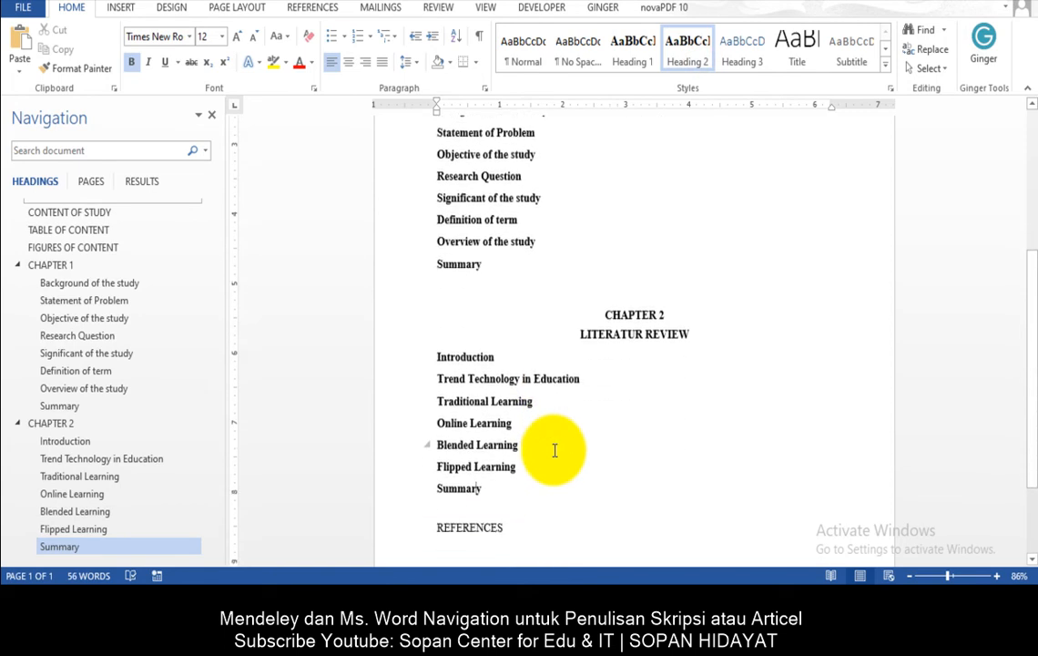
- Number the Chapter 1 subheadings Background of the study as 1.1., Statement of Problem as 1.2. and Objective of the study as 1.3
{"action": "scroll", "coordinate": [556, 455], "scroll_direction": "up", "scroll_amount": 1}
{"action": "left_click", "coordinate": [431, 174]}
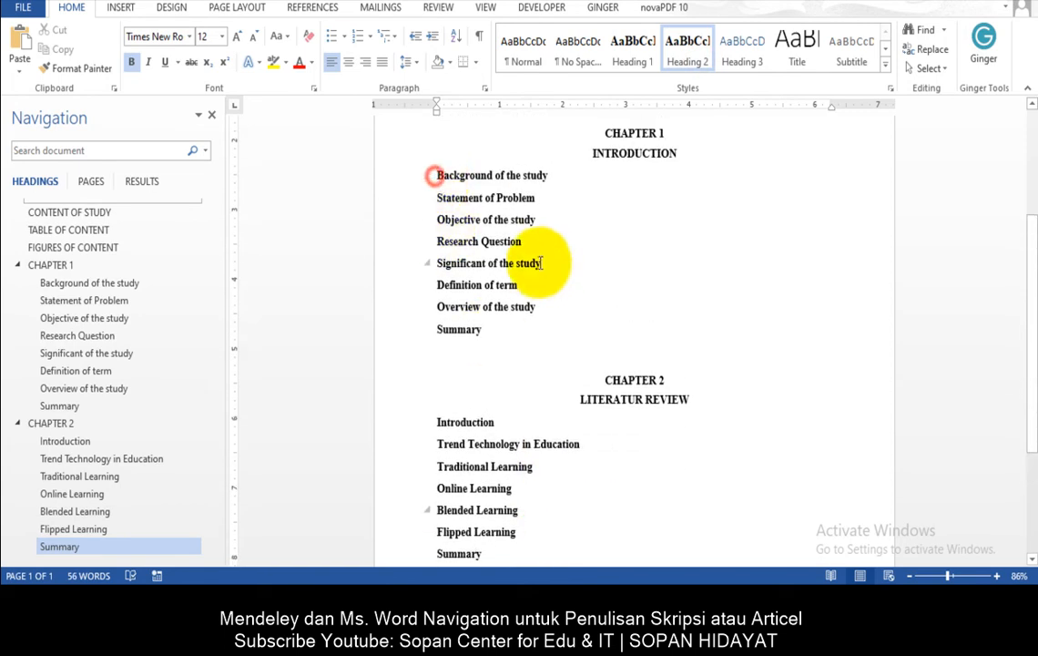
{"action": "left_click", "coordinate": [438, 177]}
{"action": "type", "text": "1.1"}
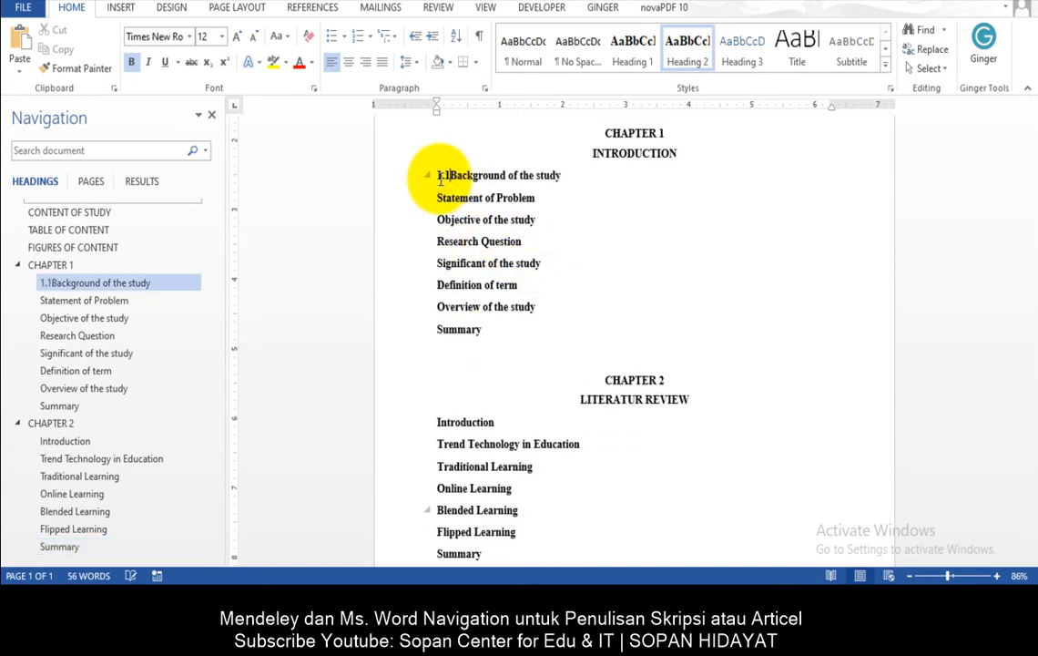
{"action": "type", "text": "."}
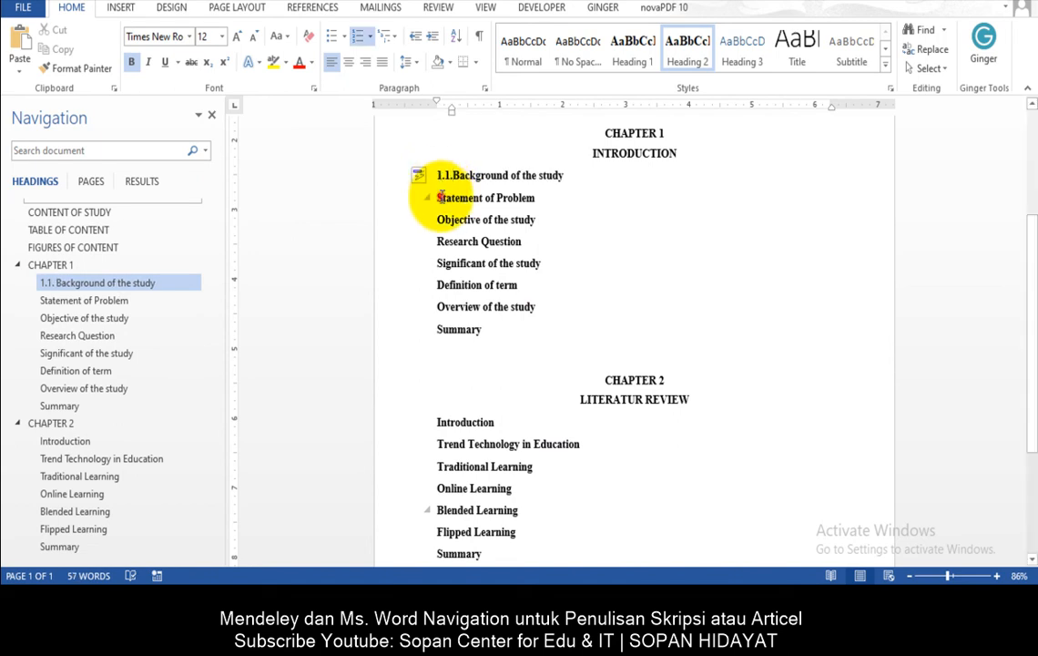
{"action": "left_click", "coordinate": [439, 201]}
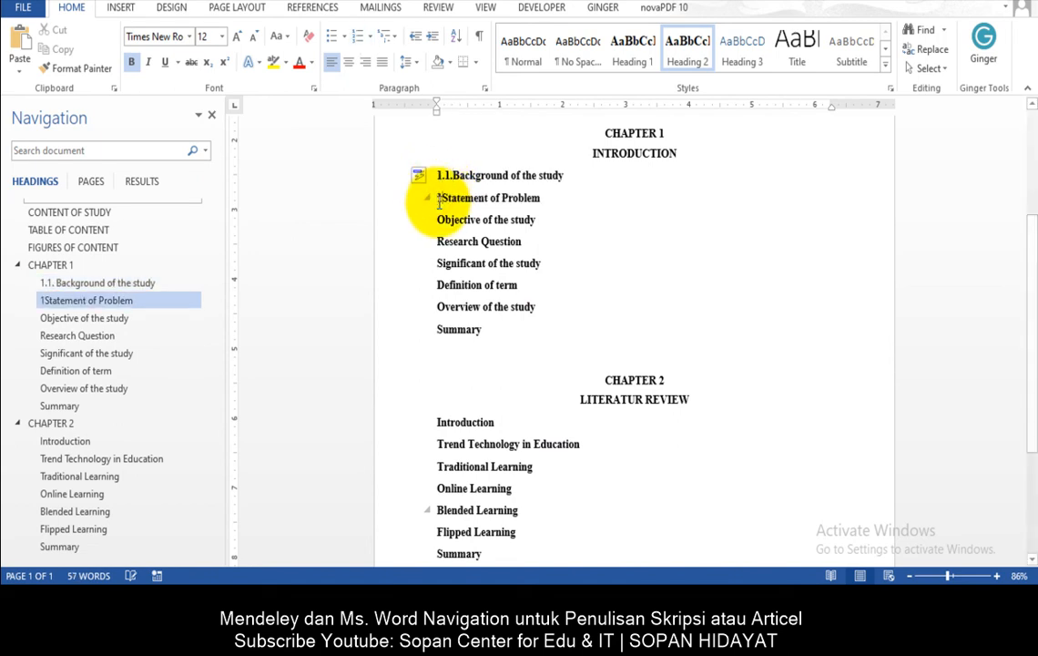
{"action": "type", "text": "1.2"}
{"action": "left_click", "coordinate": [440, 221]}
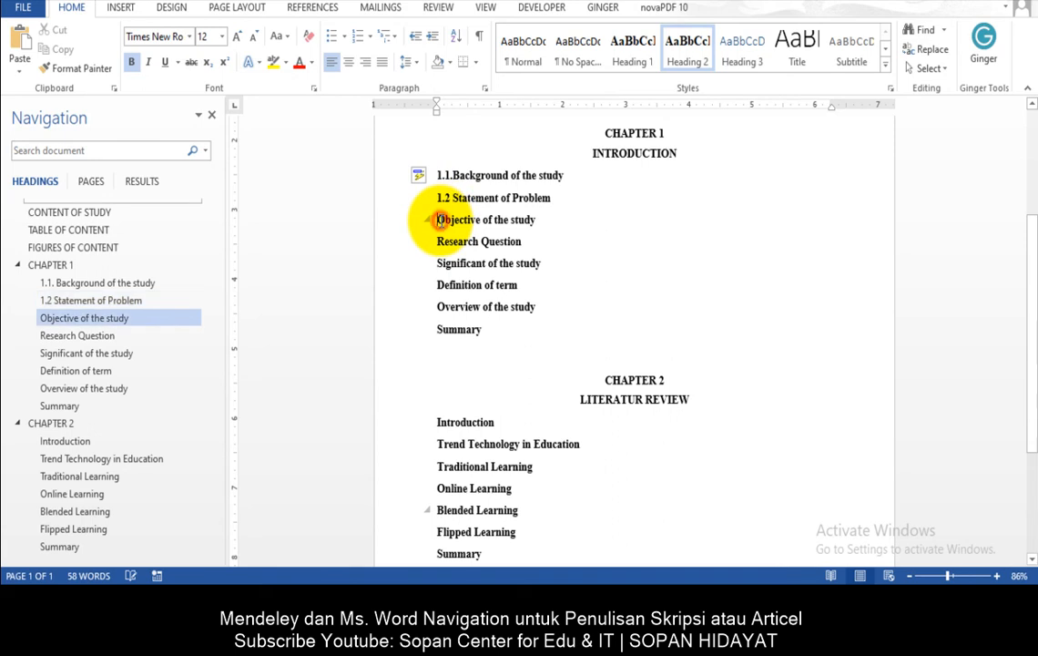
{"action": "type", "text": "1.3"}
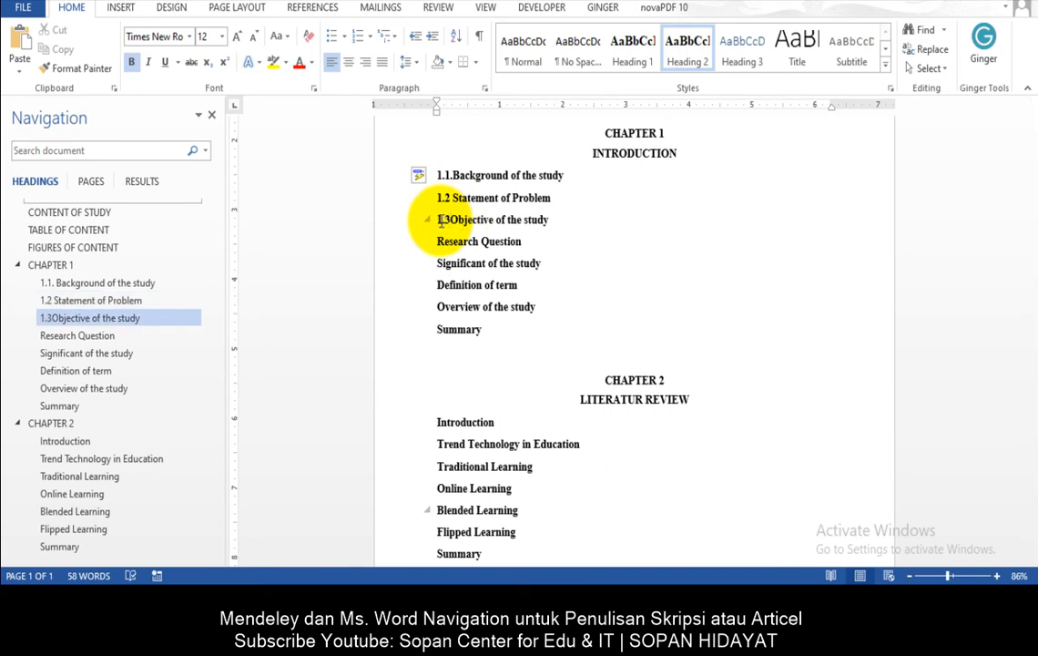
{"action": "key", "text": "Up"}
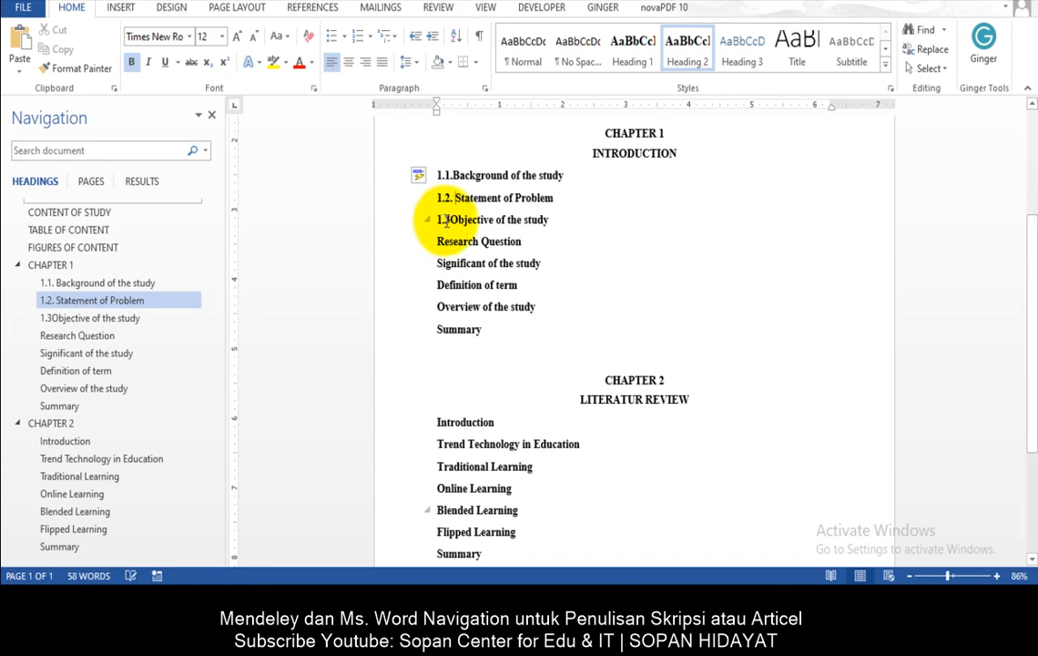
{"action": "key", "text": "Delete"}
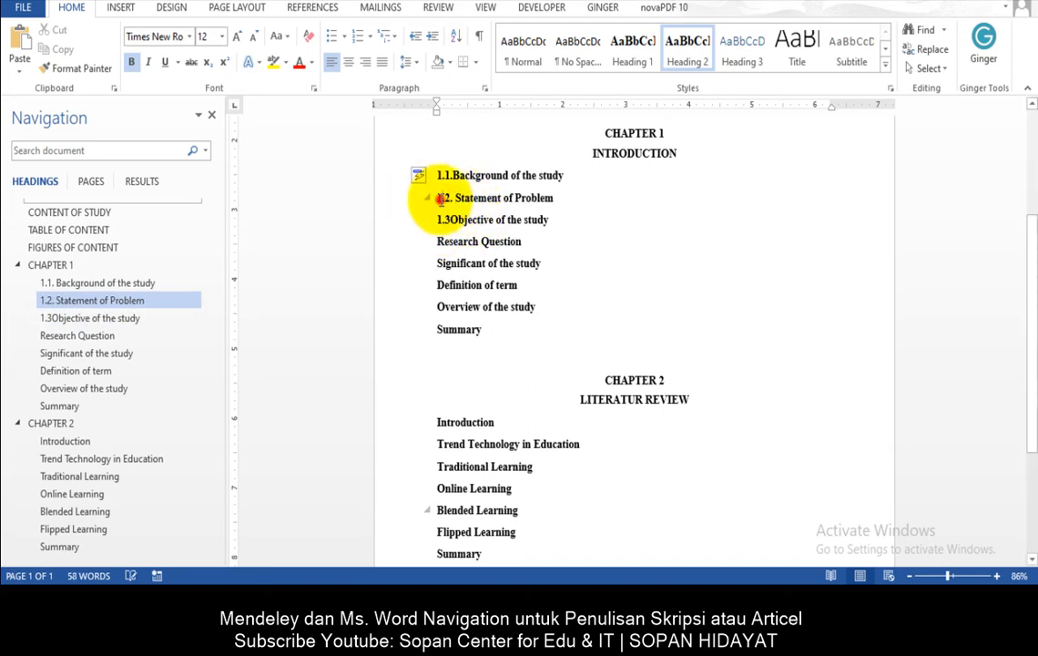
- Number the Research Question subheading 1.4. and add the missing period after the number 1.3 of Objective of the study
{"action": "left_click", "coordinate": [437, 241]}
{"action": "type", "text": "1.4."}
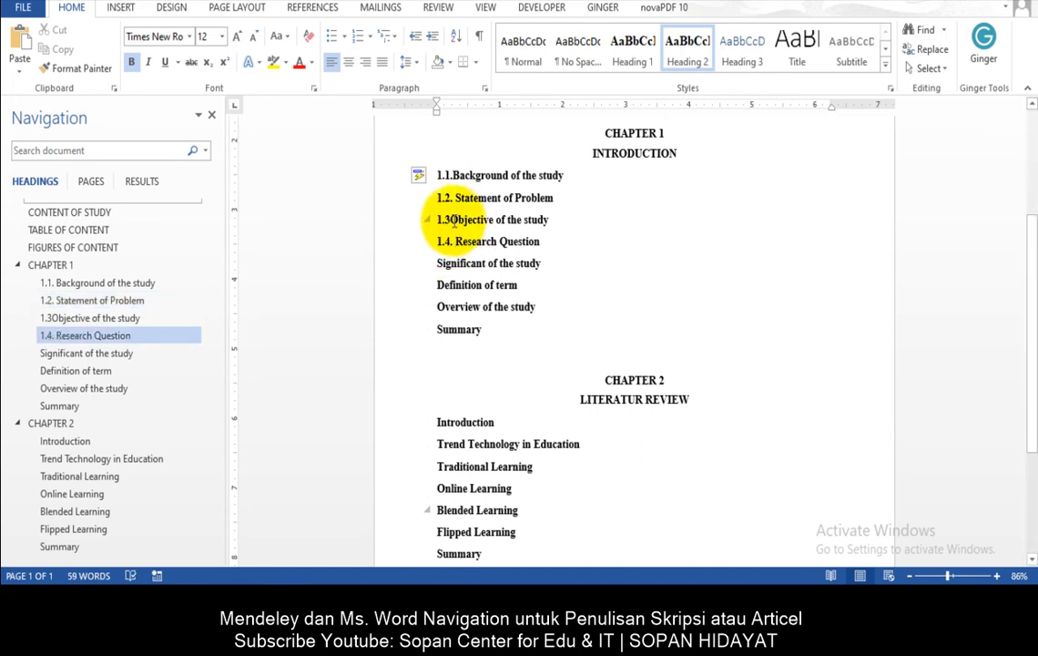
{"action": "left_click", "coordinate": [449, 220]}
{"action": "type", "text": "."}
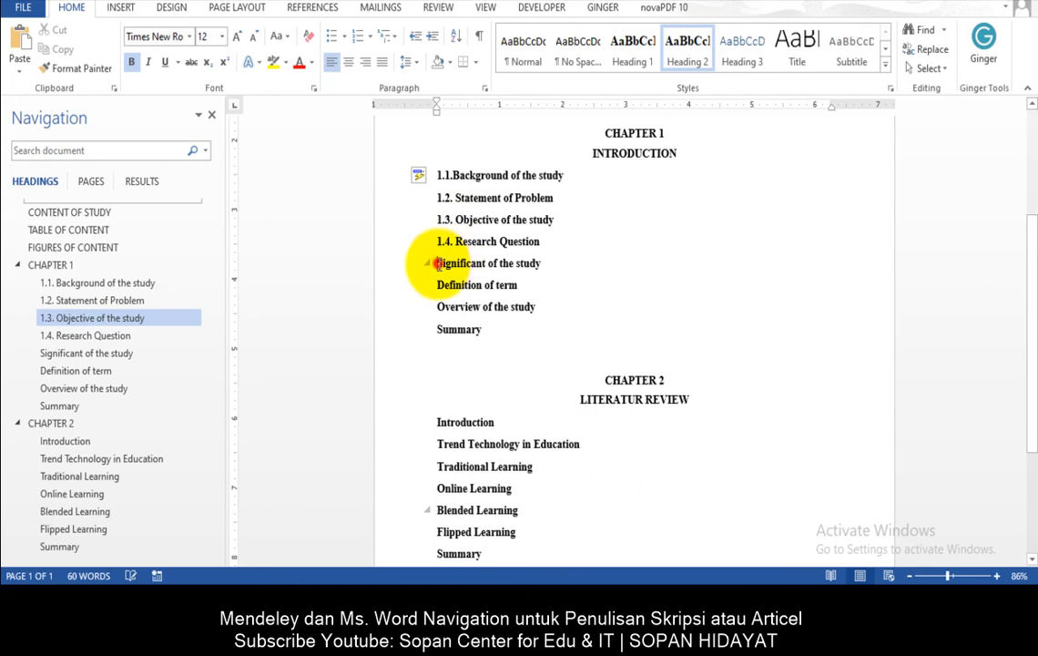
- Number Significant of the study 1.5., Definition of term 1.6., Overview of the study 1.7. and the Chapter 1 Summary 1.8
{"action": "left_click", "coordinate": [440, 264]}
{"action": "type", "text": "1.5."}
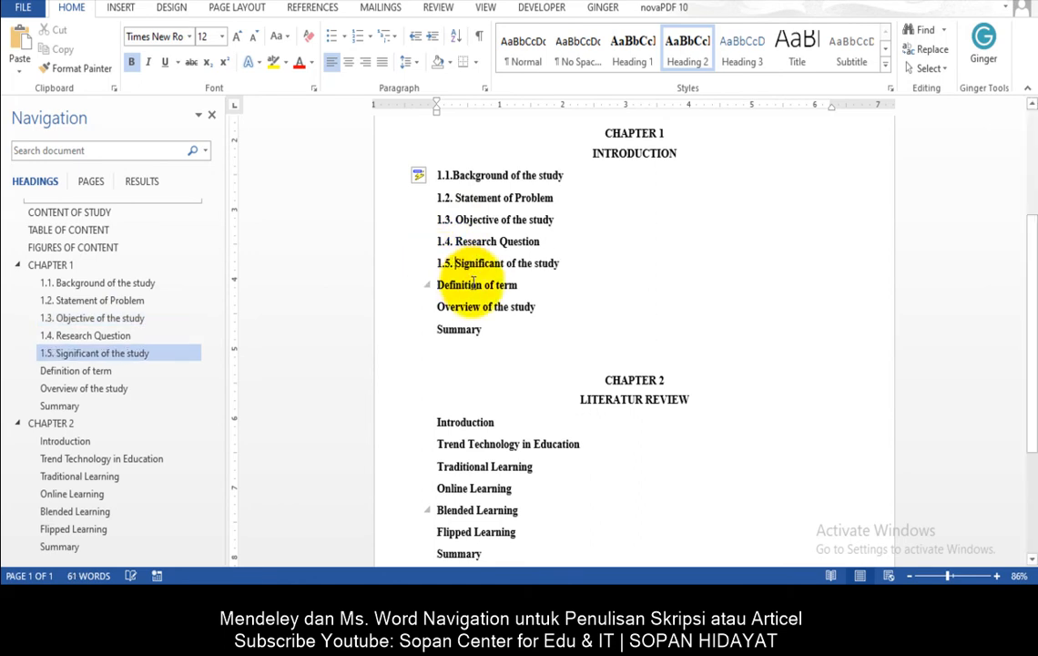
{"action": "left_click", "coordinate": [438, 285]}
{"action": "type", "text": "1.6."}
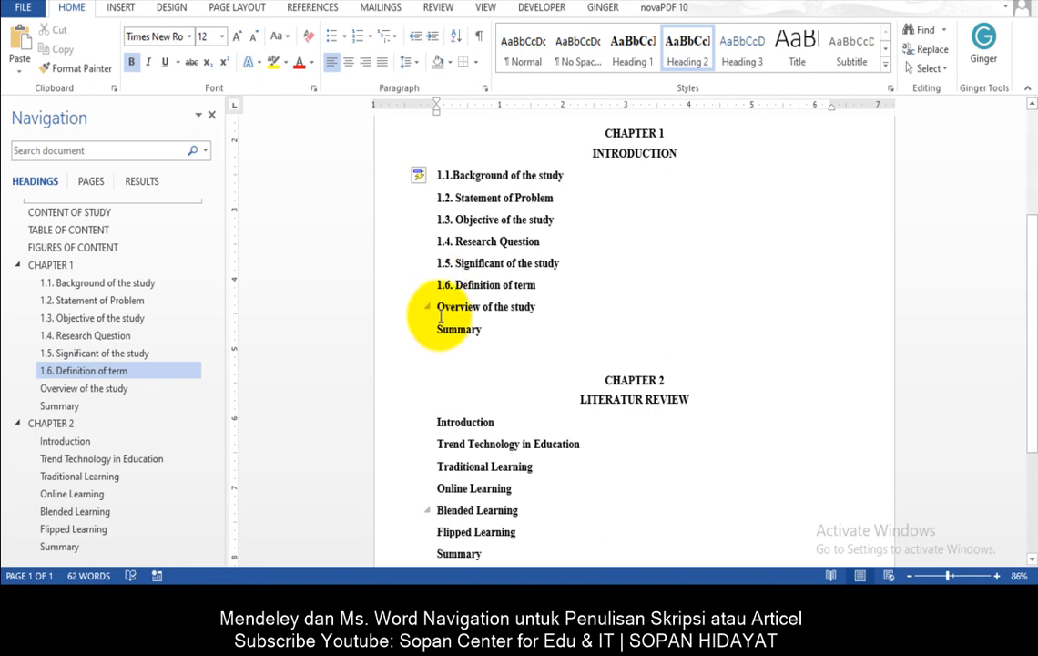
{"action": "left_click", "coordinate": [439, 308]}
{"action": "type", "text": "1.7."}
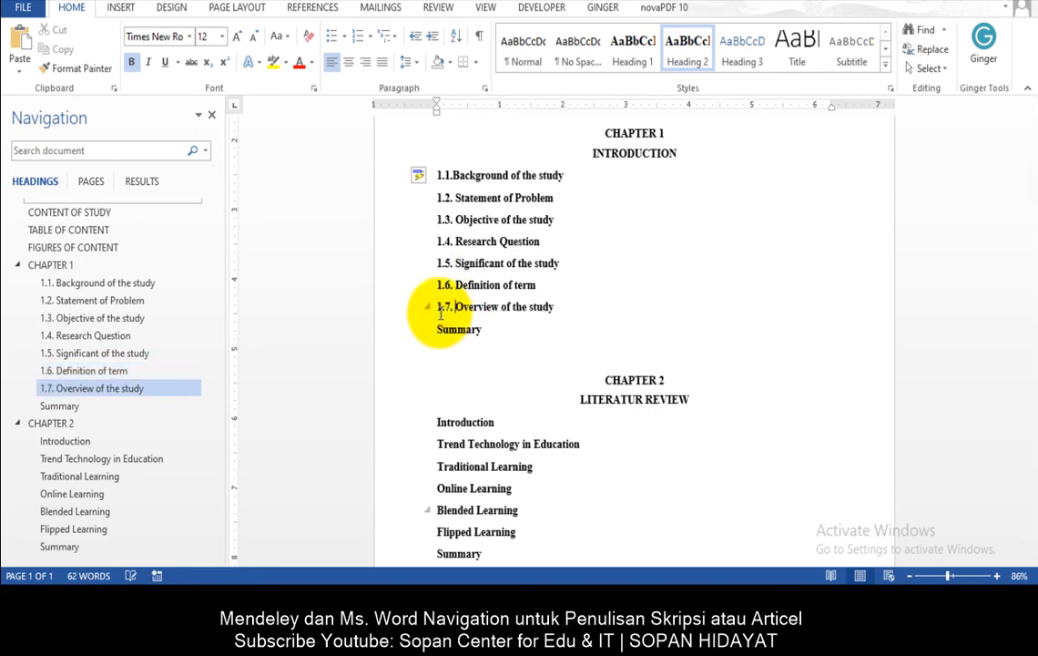
{"action": "left_click", "coordinate": [438, 331]}
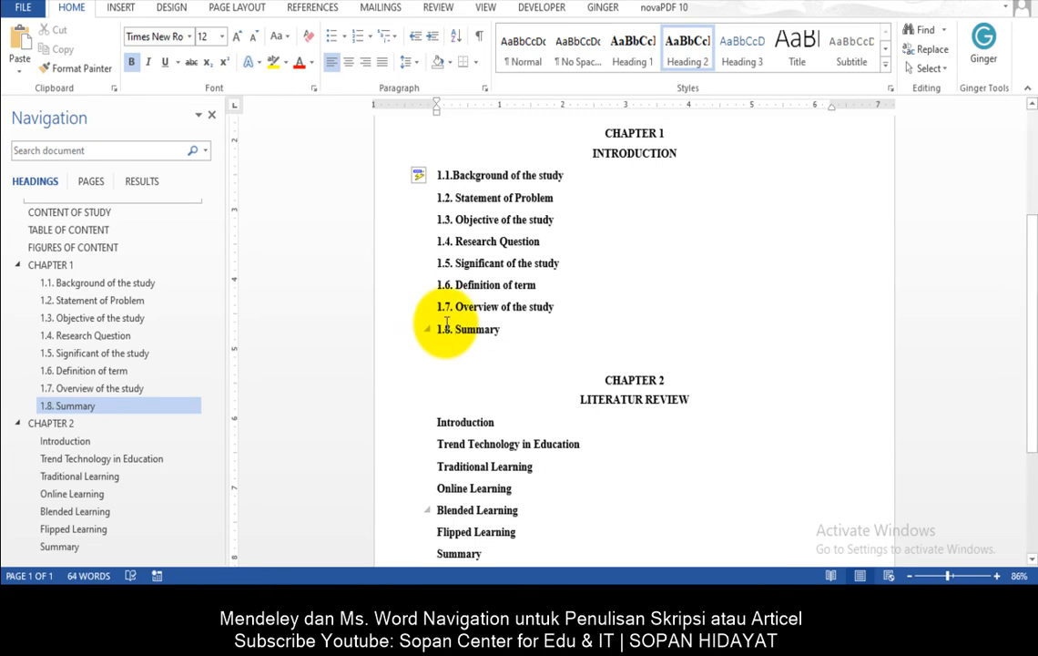
- Number the Chapter 2 subheadings Introduction as 2.1., Trend Technology in Education as 2.2. and Traditional Learning as 2.3
{"action": "scroll", "coordinate": [447, 324], "scroll_direction": "down", "scroll_amount": 2}
{"action": "scroll", "coordinate": [455, 359], "scroll_direction": "down", "scroll_amount": 1}
{"action": "left_click", "coordinate": [439, 328]}
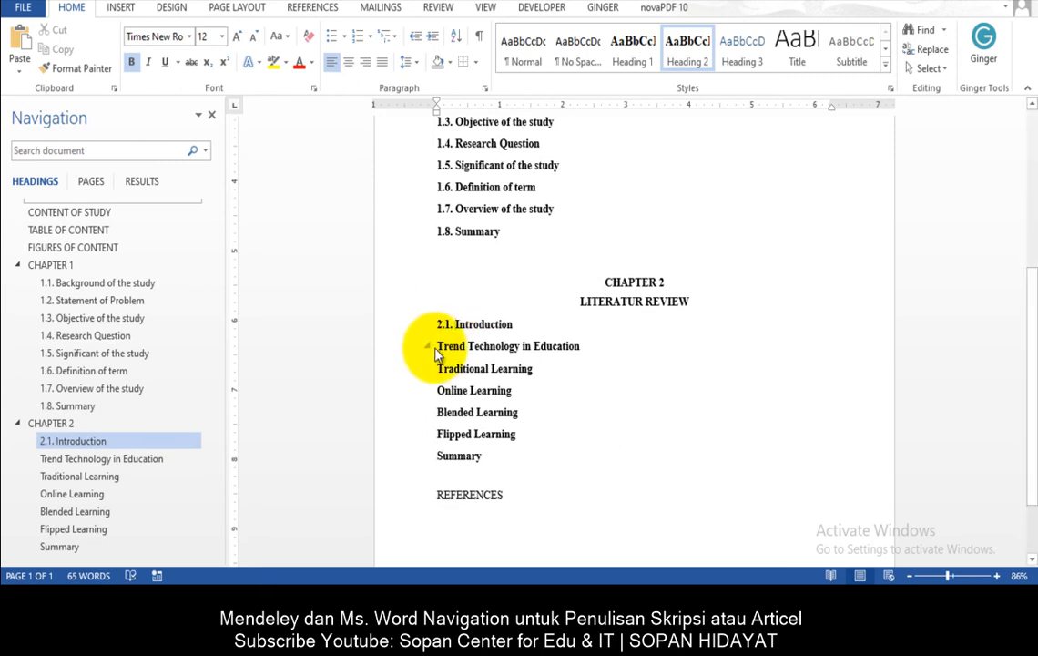
{"action": "left_click", "coordinate": [436, 348]}
{"action": "type", "text": "2"}
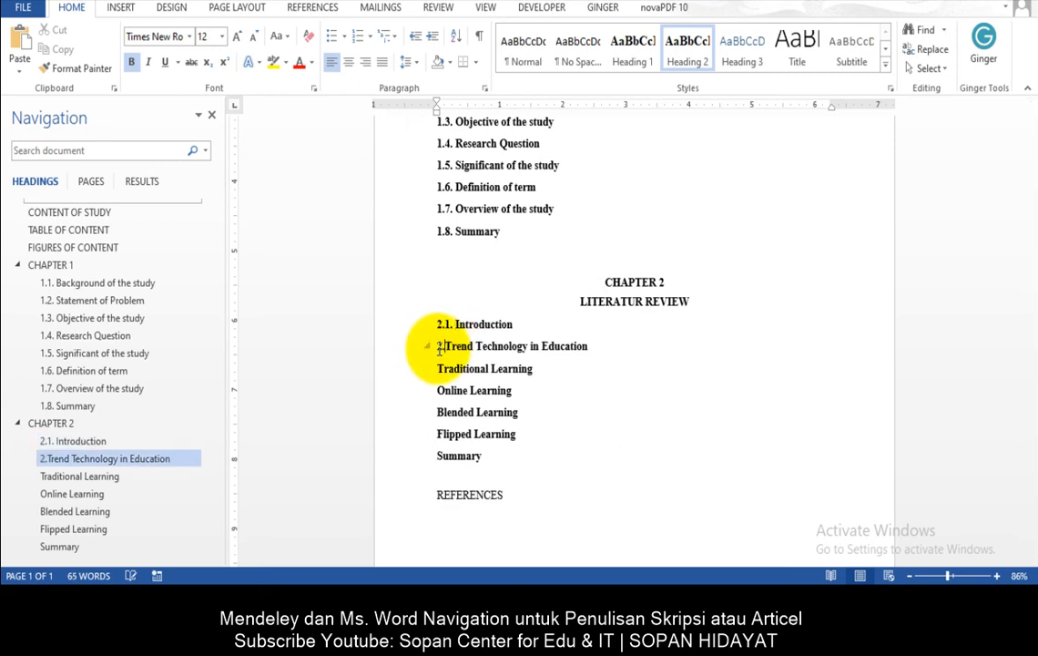
{"action": "type", "text": ".2."}
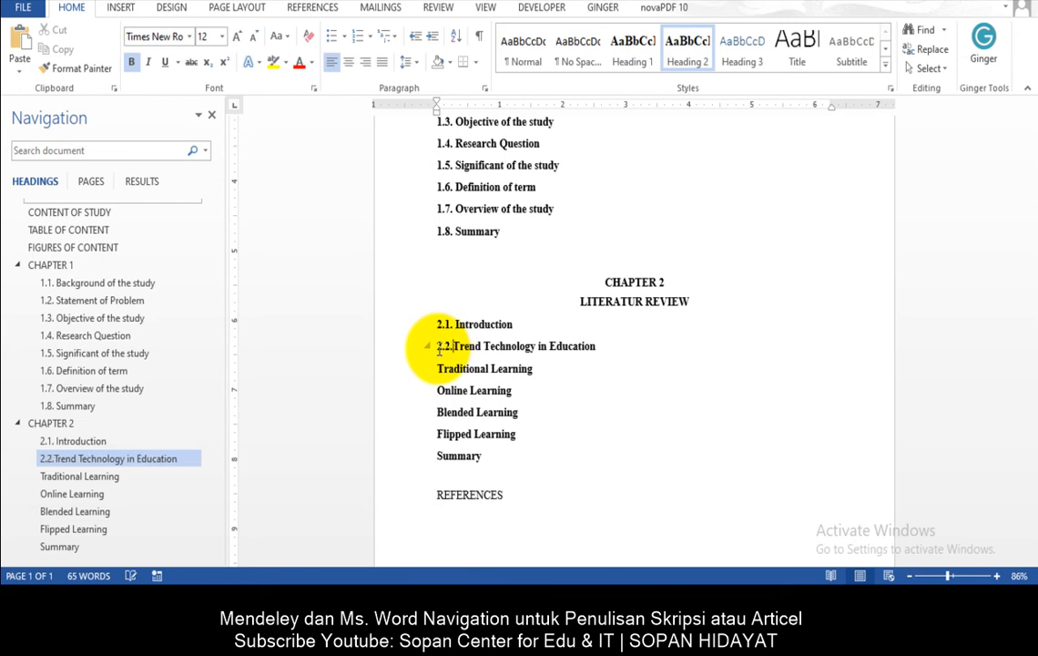
{"action": "left_click", "coordinate": [438, 368]}
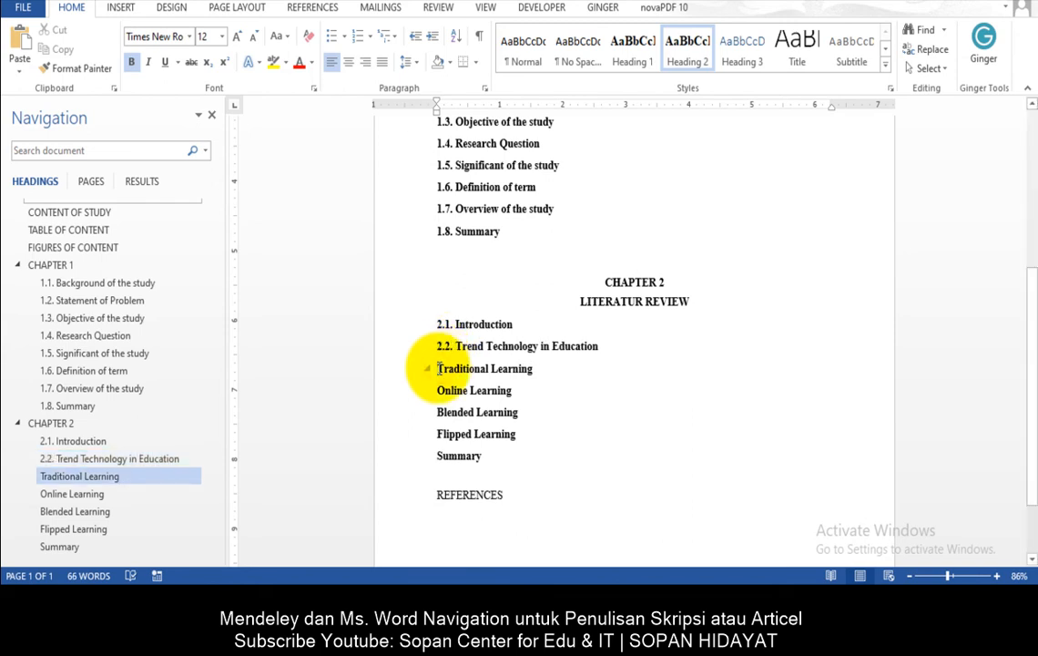
{"action": "type", "text": "2.3."}
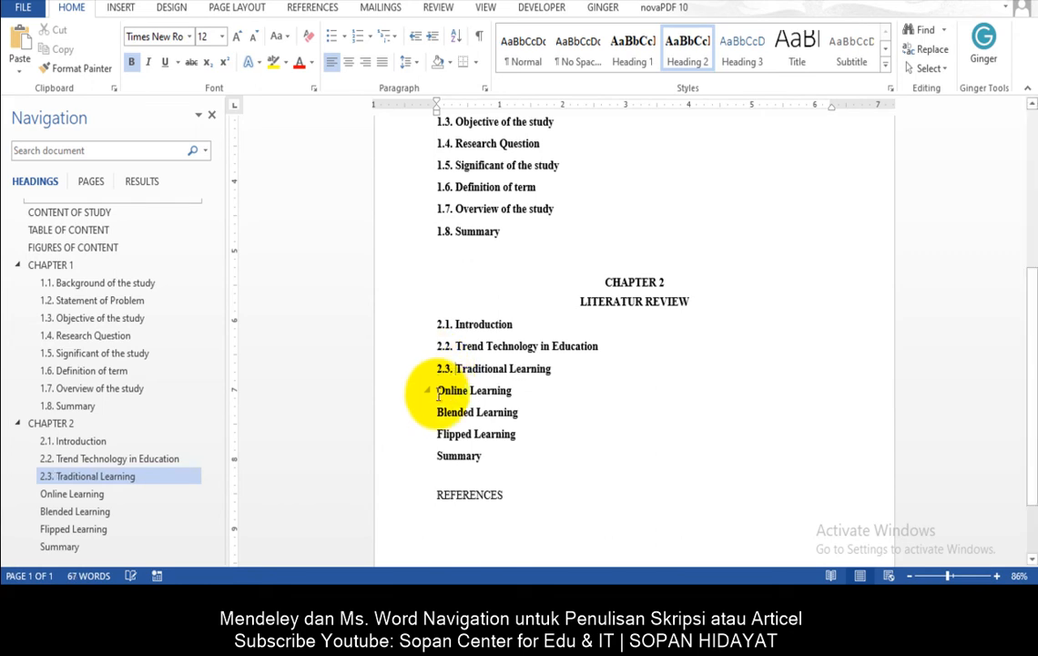
- Number Online Learning 2.4., Blended Learning 2.5., Flipped Learning 2.6. and the Chapter 2 Summary 2.7
{"action": "left_click", "coordinate": [438, 390]}
{"action": "type", "text": "2.4."}
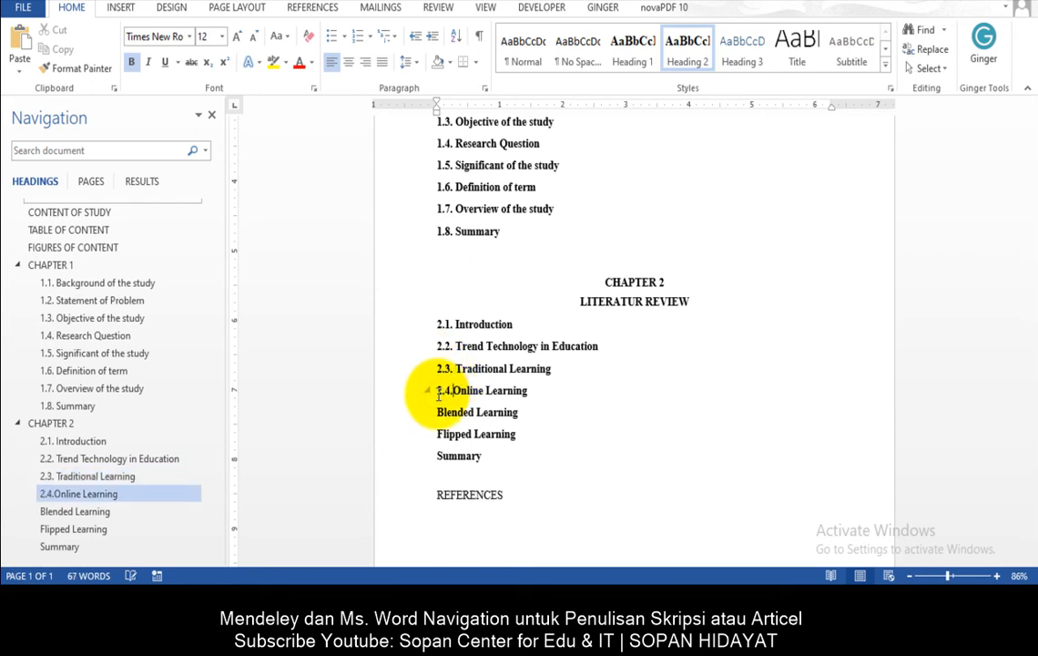
{"action": "left_click", "coordinate": [439, 412]}
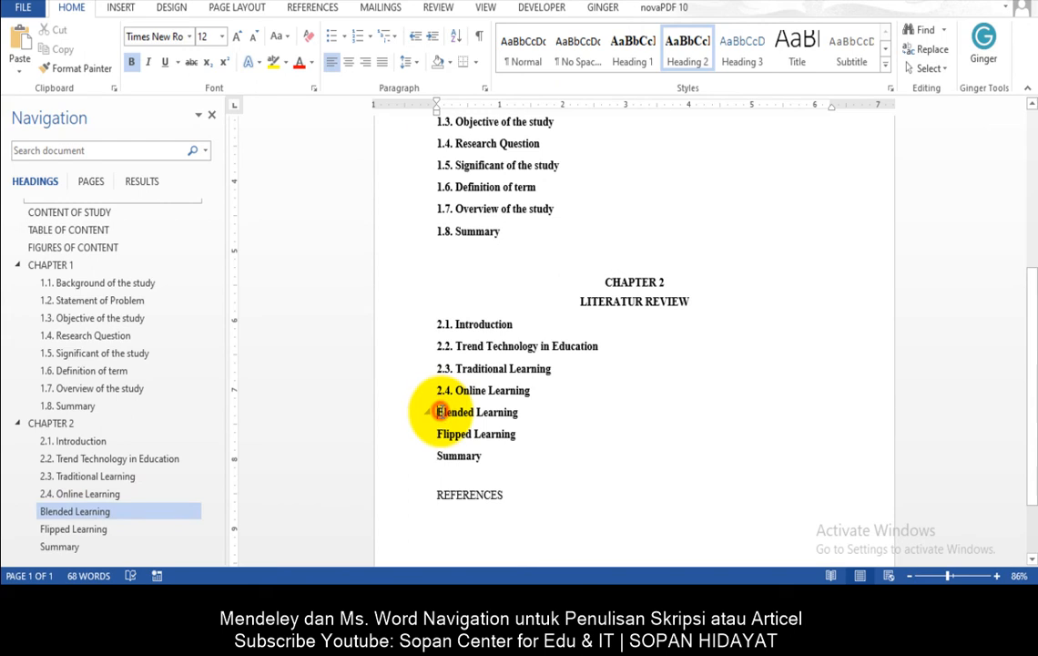
{"action": "type", "text": "2.5."}
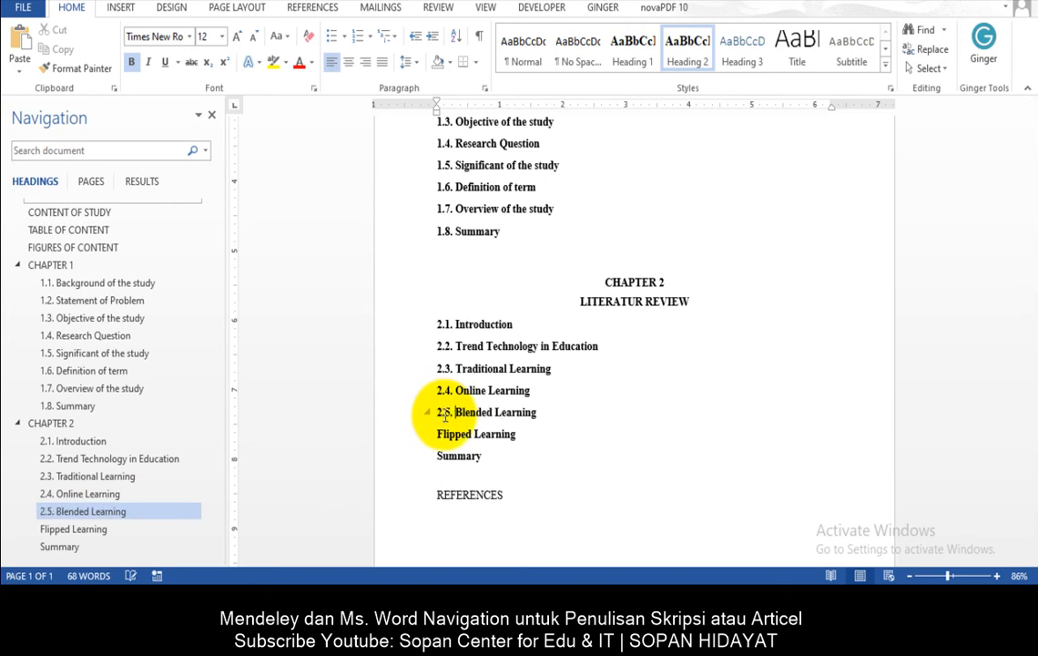
{"action": "left_click", "coordinate": [438, 433]}
{"action": "type", "text": "2.6."}
{"action": "left_click", "coordinate": [435, 456]}
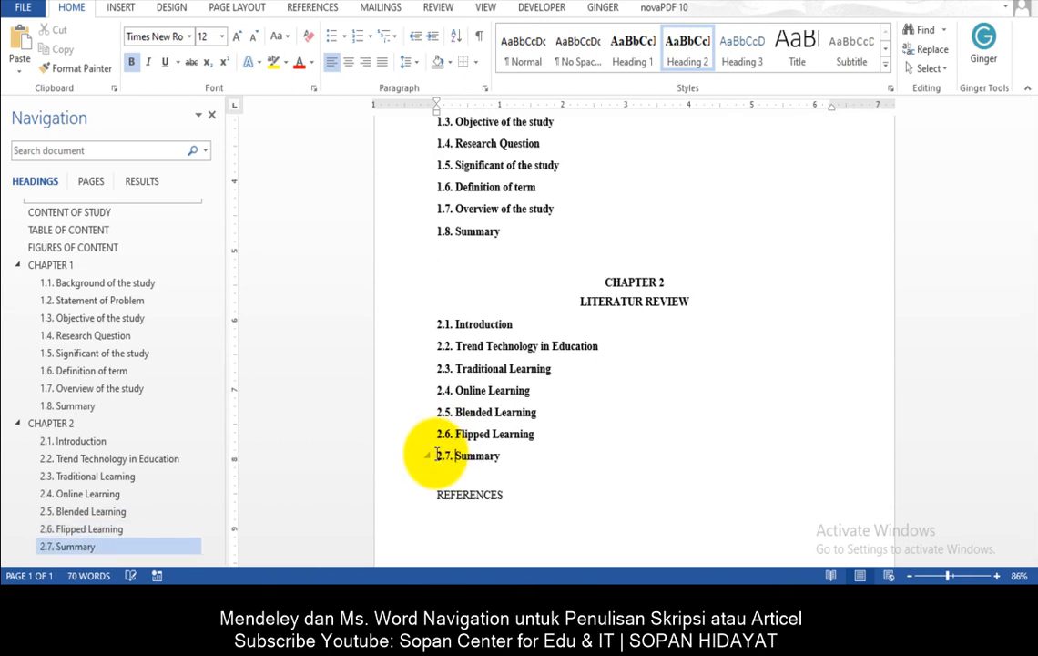
{"action": "type", "text": "2.7."}
{"action": "scroll", "coordinate": [451, 433], "scroll_direction": "up", "scroll_amount": 3}
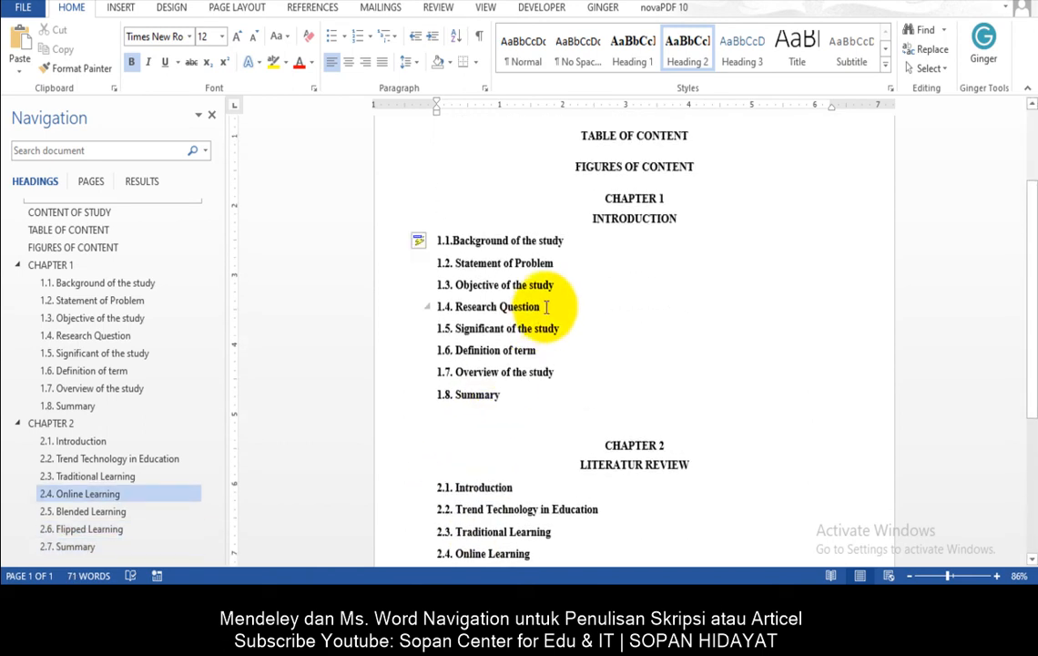
- Review the numbered Chapter 1 and Chapter 2 headings in the document, down to the REFERENCES line
{"action": "scroll", "coordinate": [547, 306], "scroll_direction": "up", "scroll_amount": 1}
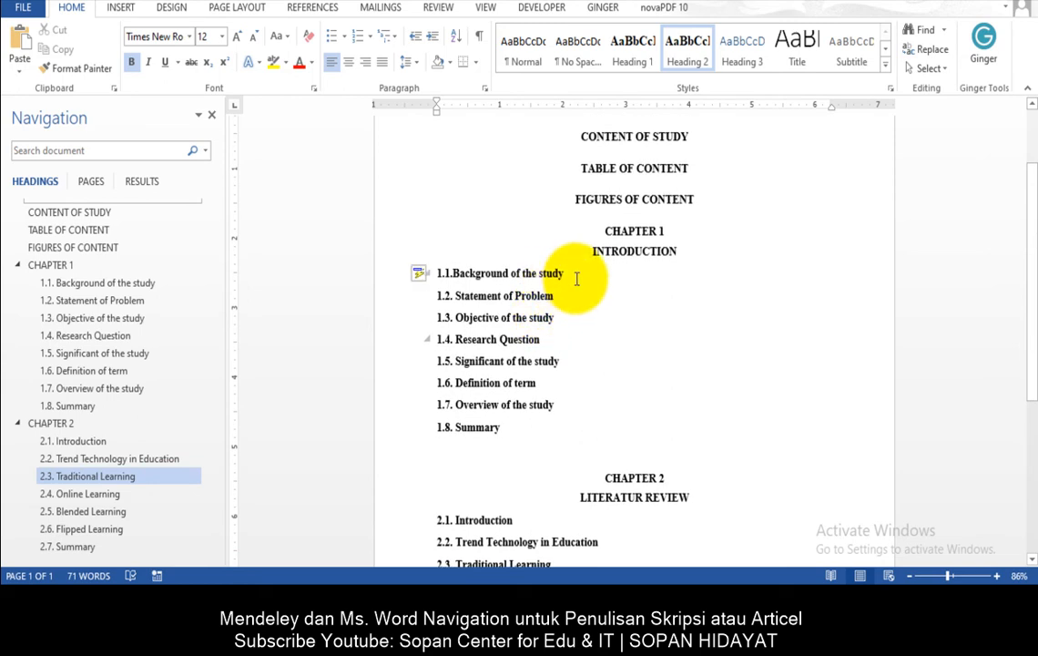
{"action": "left_click", "coordinate": [612, 239]}
{"action": "scroll", "coordinate": [605, 364], "scroll_direction": "up", "scroll_amount": 1}
{"action": "scroll", "coordinate": [583, 401], "scroll_direction": "down", "scroll_amount": 3}
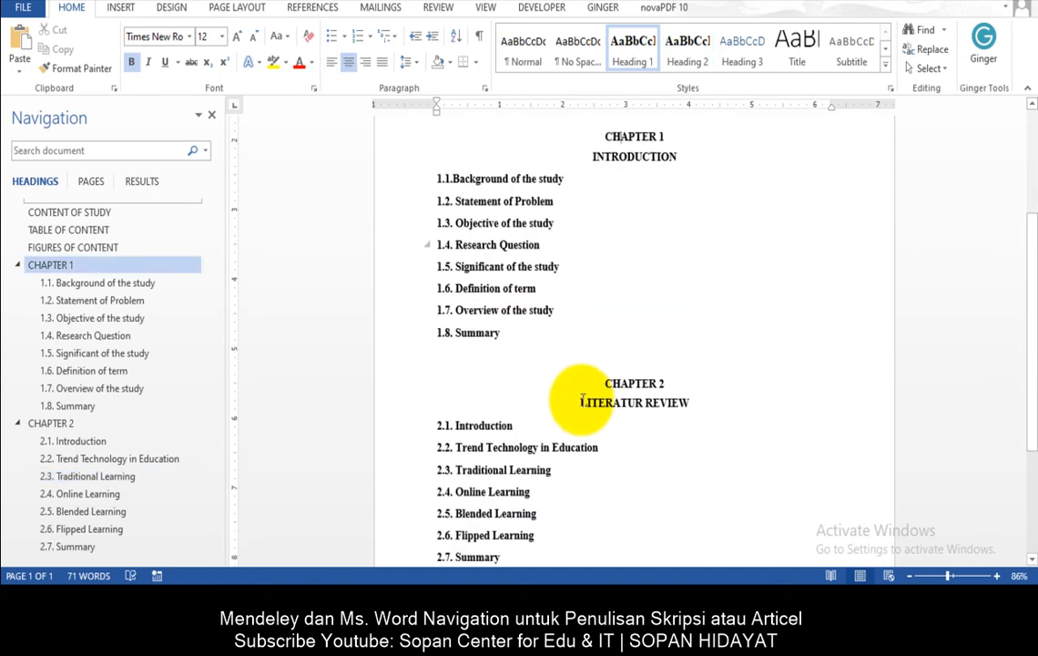
{"action": "scroll", "coordinate": [583, 401], "scroll_direction": "down", "scroll_amount": 3}
{"action": "scroll", "coordinate": [579, 401], "scroll_direction": "up", "scroll_amount": 3}
{"action": "scroll", "coordinate": [580, 402], "scroll_direction": "down", "scroll_amount": 4}
{"action": "scroll", "coordinate": [580, 401], "scroll_direction": "up", "scroll_amount": 4}
{"action": "scroll", "coordinate": [579, 402], "scroll_direction": "down", "scroll_amount": 5}
{"action": "scroll", "coordinate": [579, 402], "scroll_direction": "up", "scroll_amount": 3}
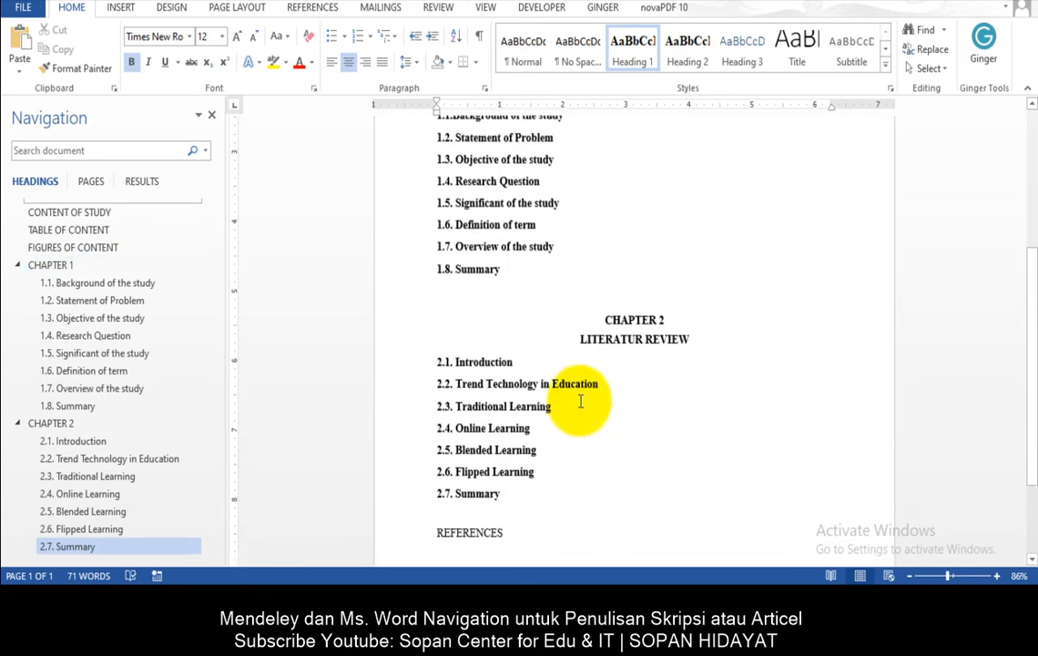
{"action": "scroll", "coordinate": [638, 352], "scroll_direction": "up", "scroll_amount": 4}
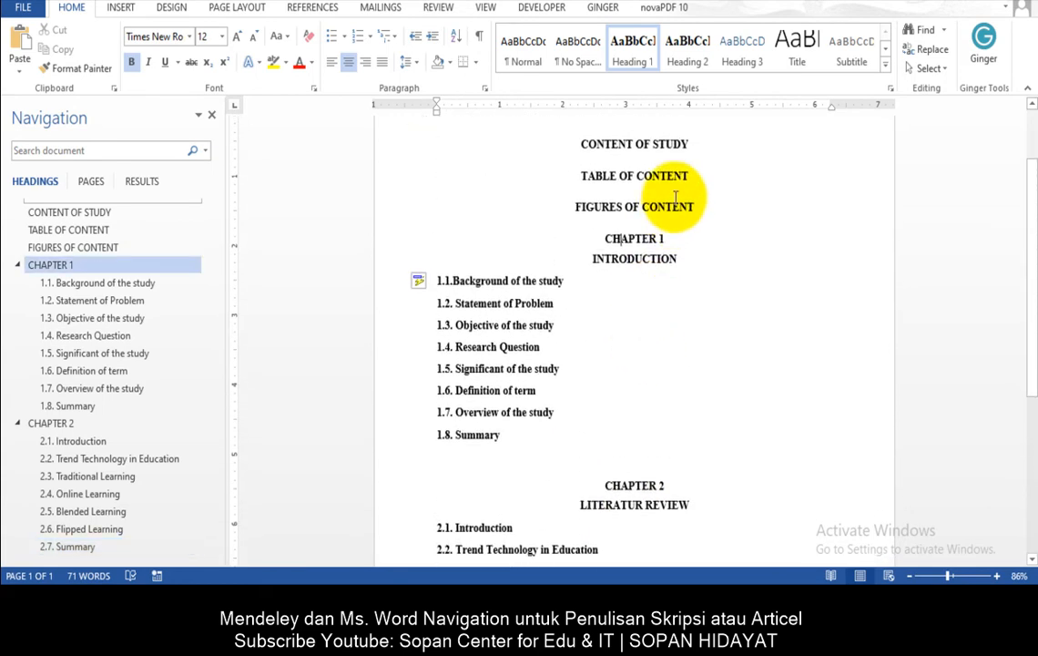
- Insert a Next Page section break after the CONTENT OF STUDY heading
{"action": "left_click", "coordinate": [685, 145]}
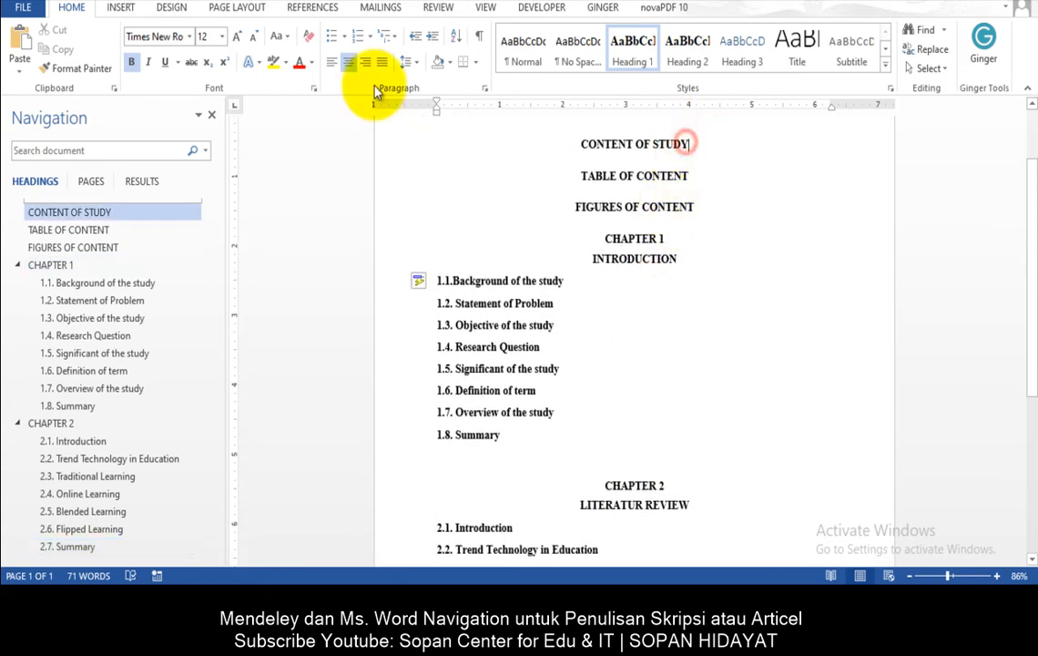
{"action": "left_click", "coordinate": [241, 9]}
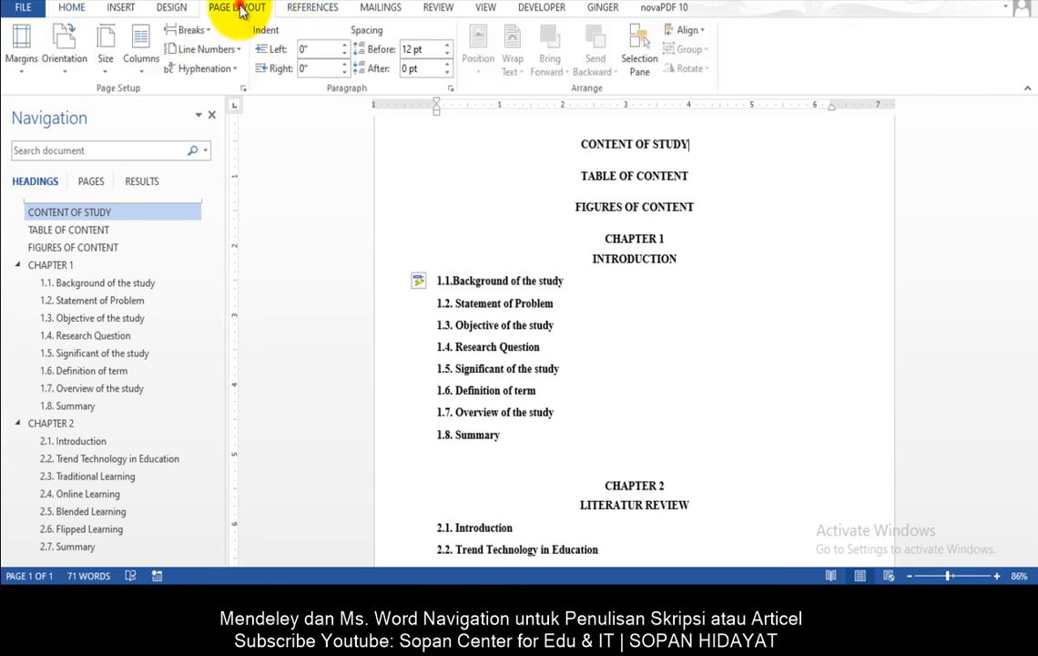
{"action": "left_click", "coordinate": [196, 31]}
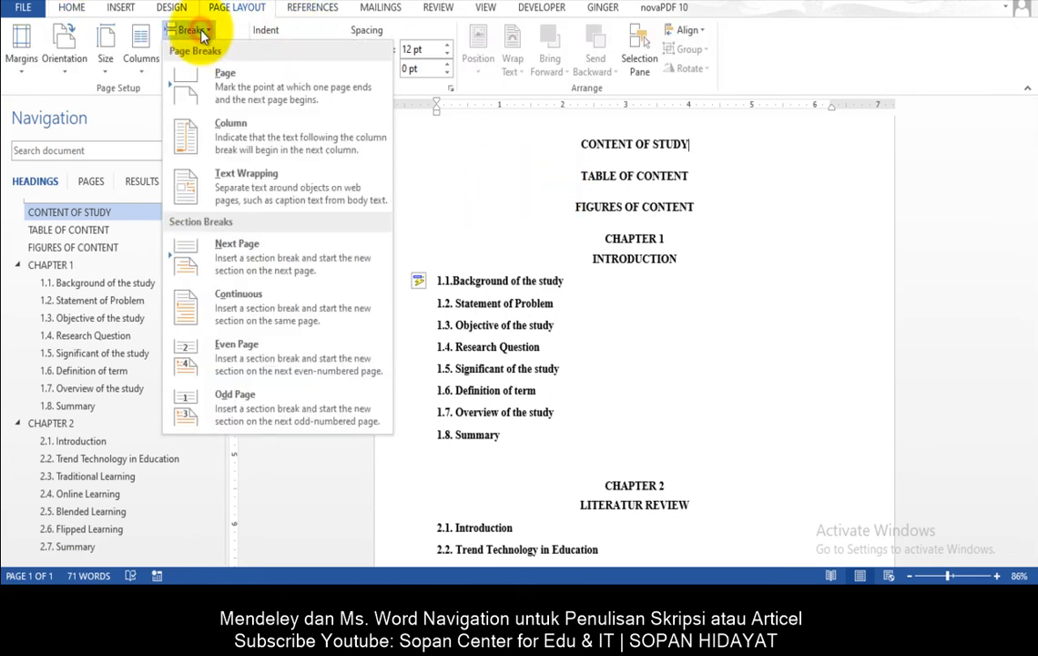
{"action": "left_click", "coordinate": [198, 32]}
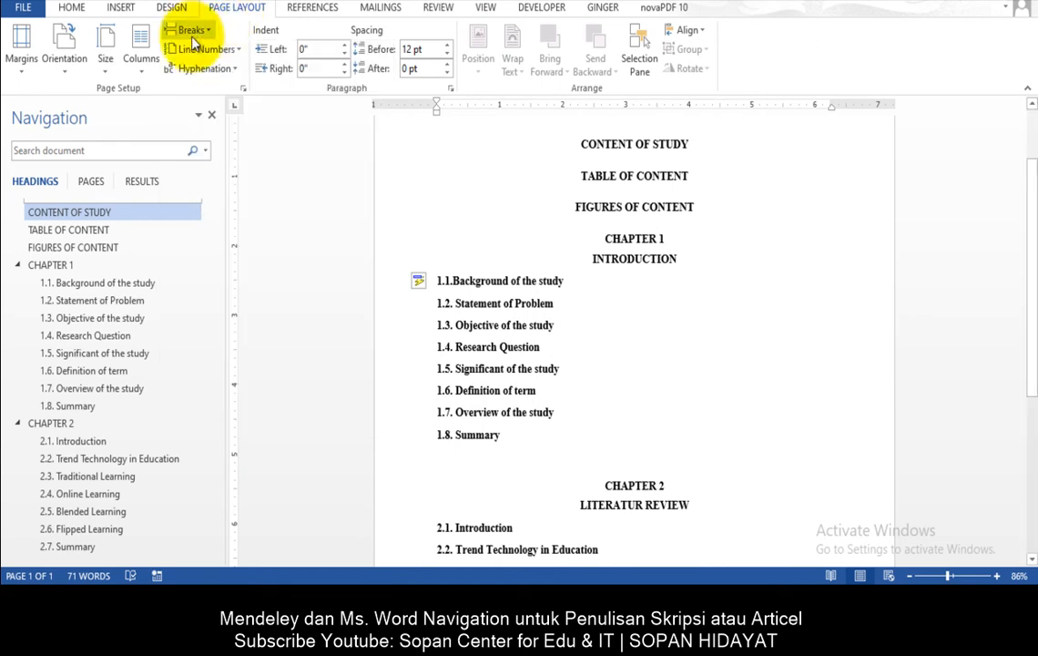
{"action": "left_click", "coordinate": [192, 34]}
{"action": "left_click", "coordinate": [235, 255]}
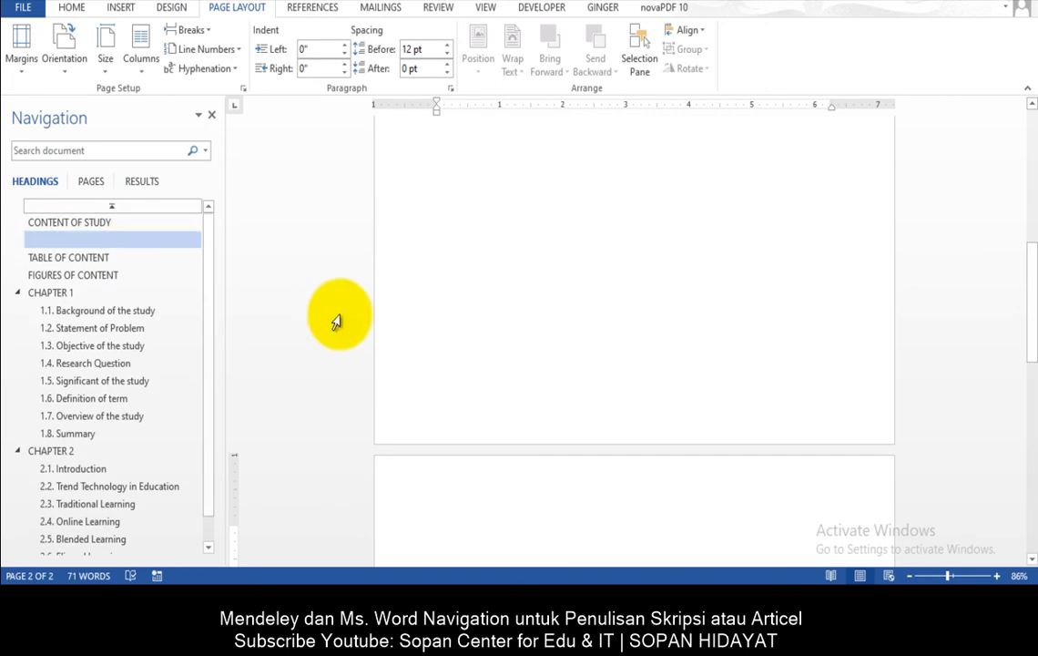
- Insert a Next Page section break after the TABLE OF CONTENT heading
{"action": "scroll", "coordinate": [635, 342], "scroll_direction": "up", "scroll_amount": 2}
{"action": "left_click", "coordinate": [132, 257]}
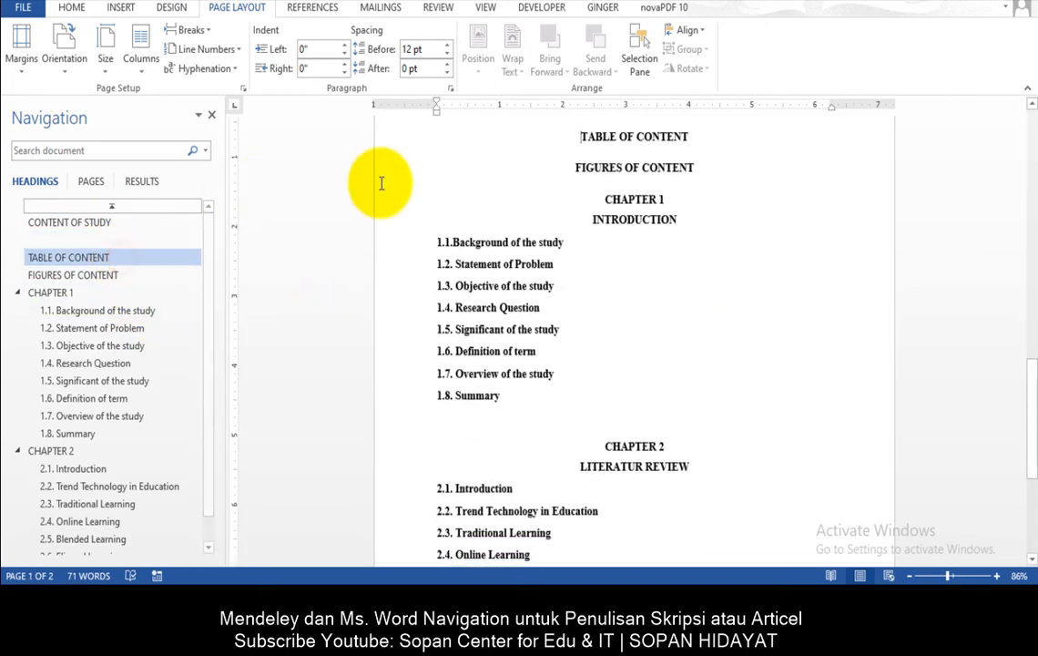
{"action": "left_click", "coordinate": [724, 142]}
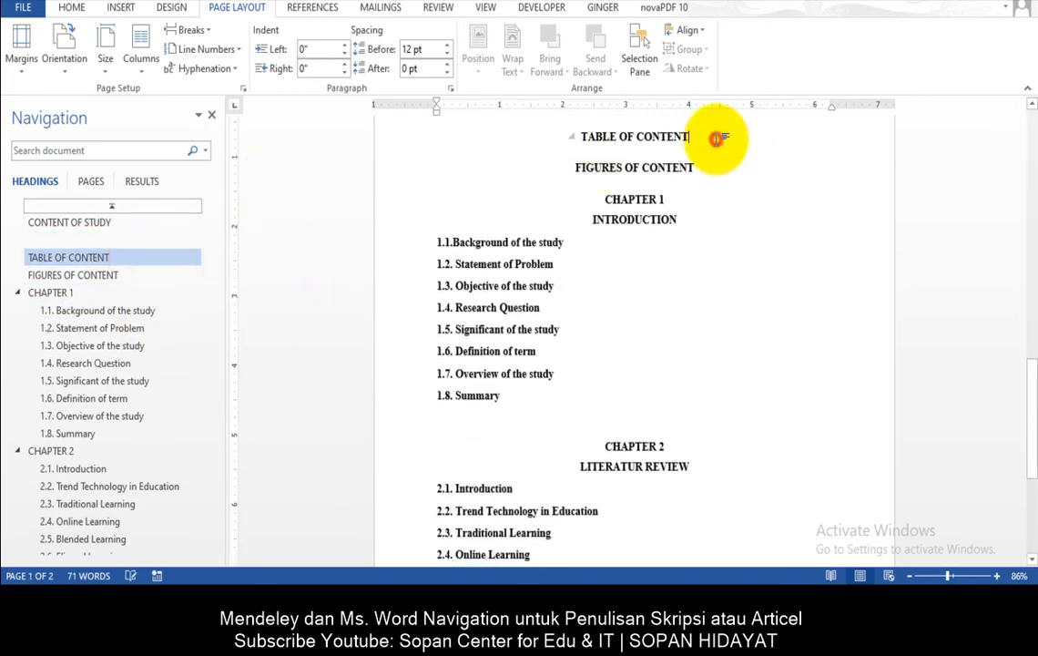
{"action": "left_click", "coordinate": [187, 30]}
{"action": "left_click", "coordinate": [232, 248]}
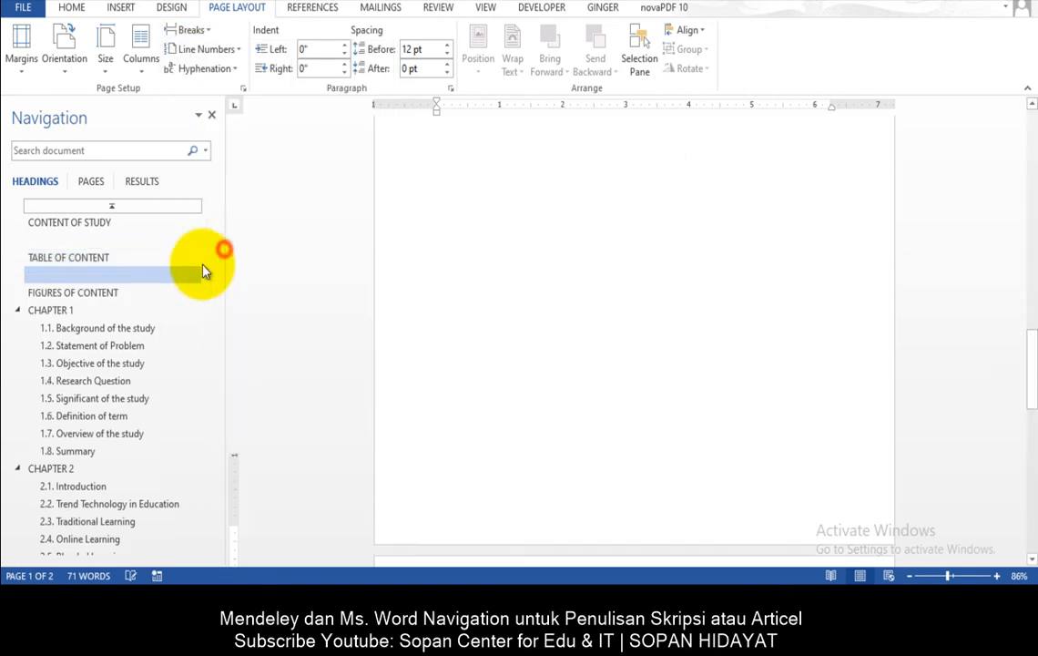
- Insert a Next Page section break directly in front of the FIGURES OF CONTENT heading
{"action": "left_click", "coordinate": [112, 296]}
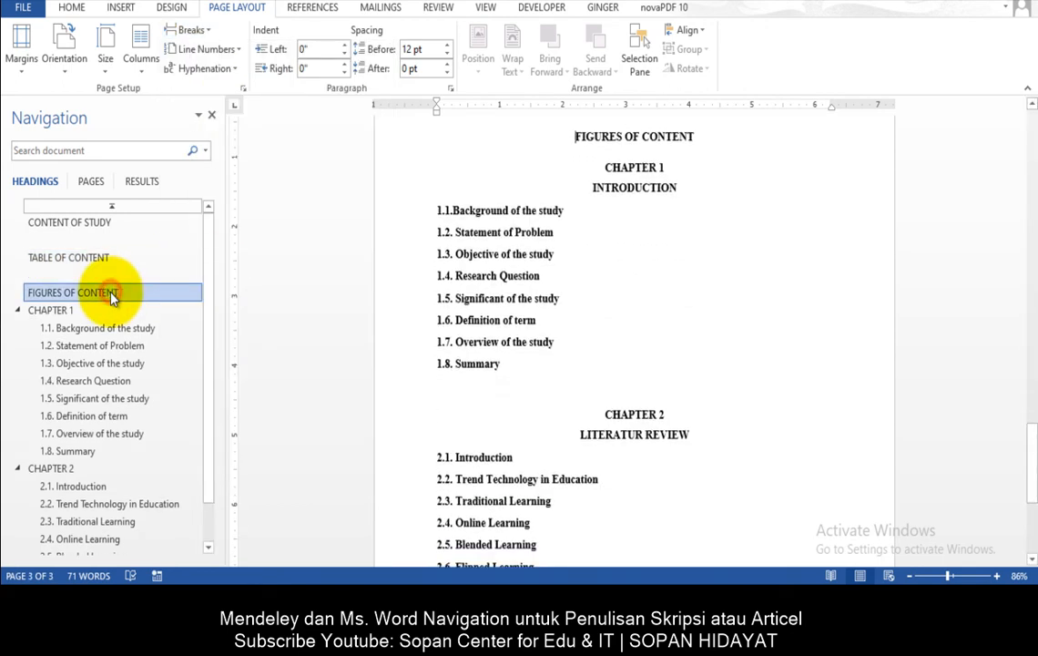
{"action": "left_click", "coordinate": [187, 32]}
{"action": "left_click", "coordinate": [232, 244]}
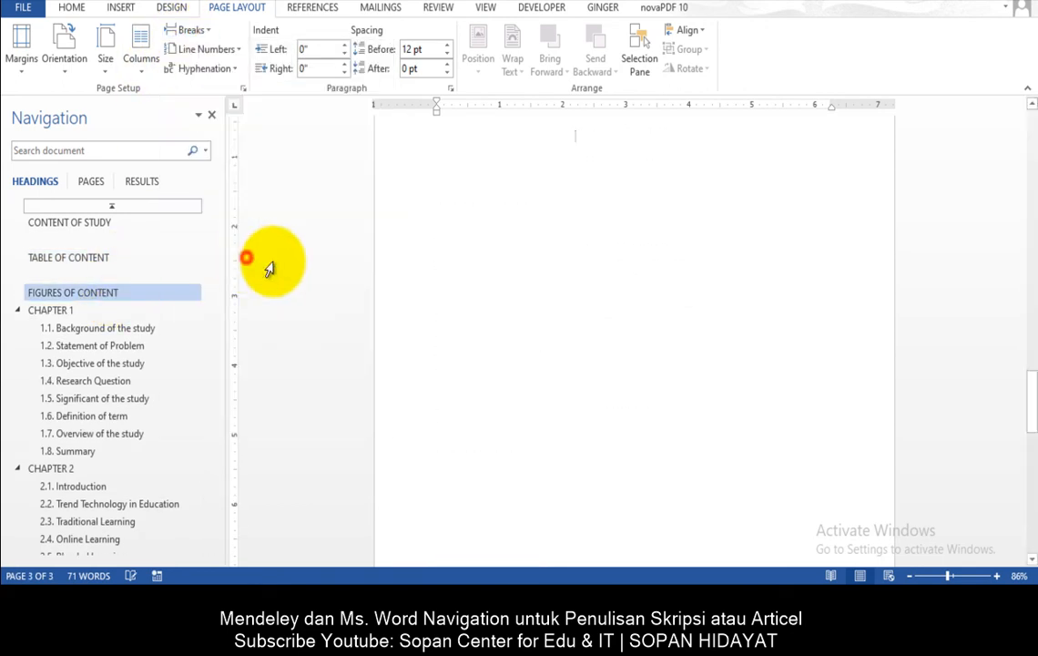
{"action": "scroll", "coordinate": [604, 428], "scroll_direction": "up", "scroll_amount": 3}
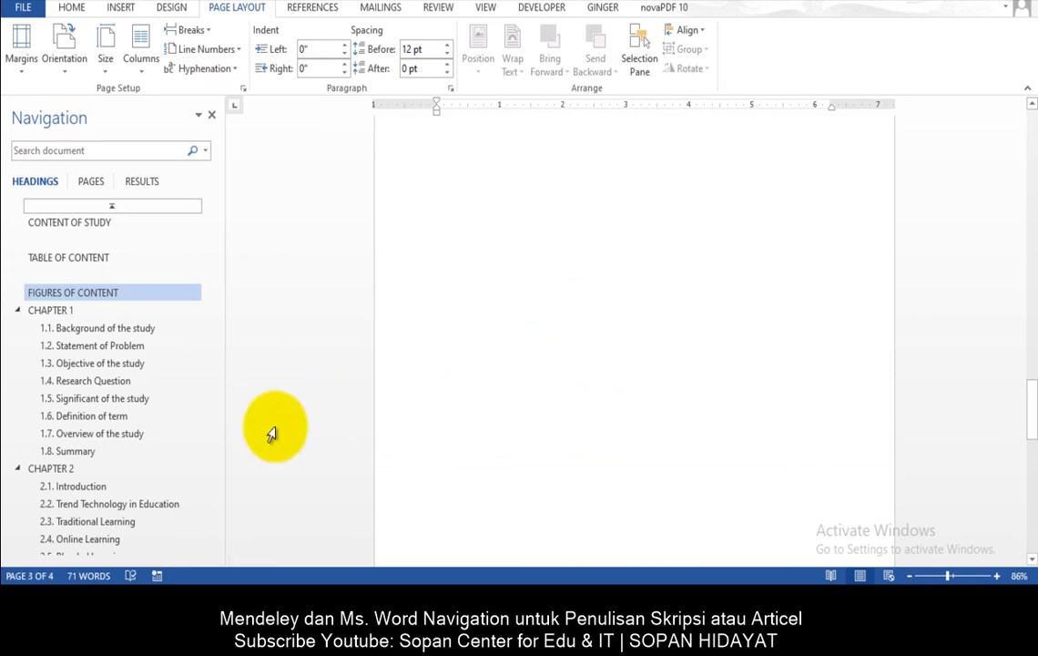
- Examine the blank heading entries before and after TABLE OF CONTENT in the document outline
{"action": "left_click", "coordinate": [92, 238]}
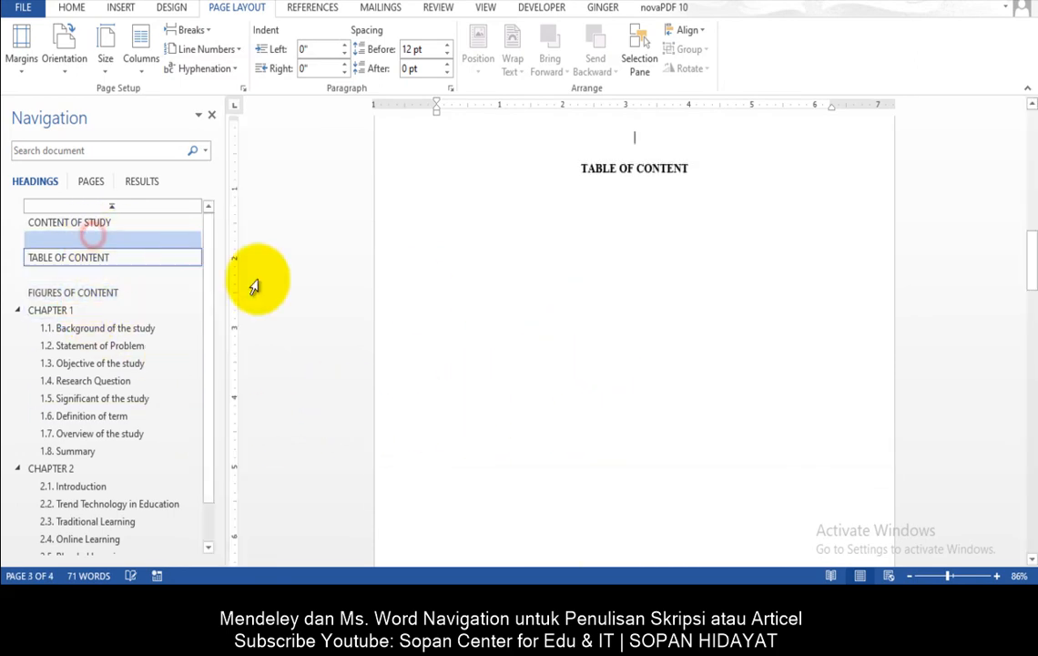
{"action": "left_click", "coordinate": [88, 273]}
{"action": "left_click", "coordinate": [89, 238]}
{"action": "left_click", "coordinate": [89, 274]}
{"action": "left_click", "coordinate": [88, 238]}
{"action": "left_click", "coordinate": [88, 274]}
{"action": "left_click", "coordinate": [98, 241]}
{"action": "left_click", "coordinate": [112, 276]}
{"action": "left_click", "coordinate": [114, 241]}
{"action": "left_click", "coordinate": [116, 293]}
{"action": "left_click", "coordinate": [111, 274]}
{"action": "left_click", "coordinate": [109, 240]}
{"action": "left_click", "coordinate": [110, 275]}
{"action": "left_click", "coordinate": [107, 241]}
{"action": "left_click", "coordinate": [102, 274]}
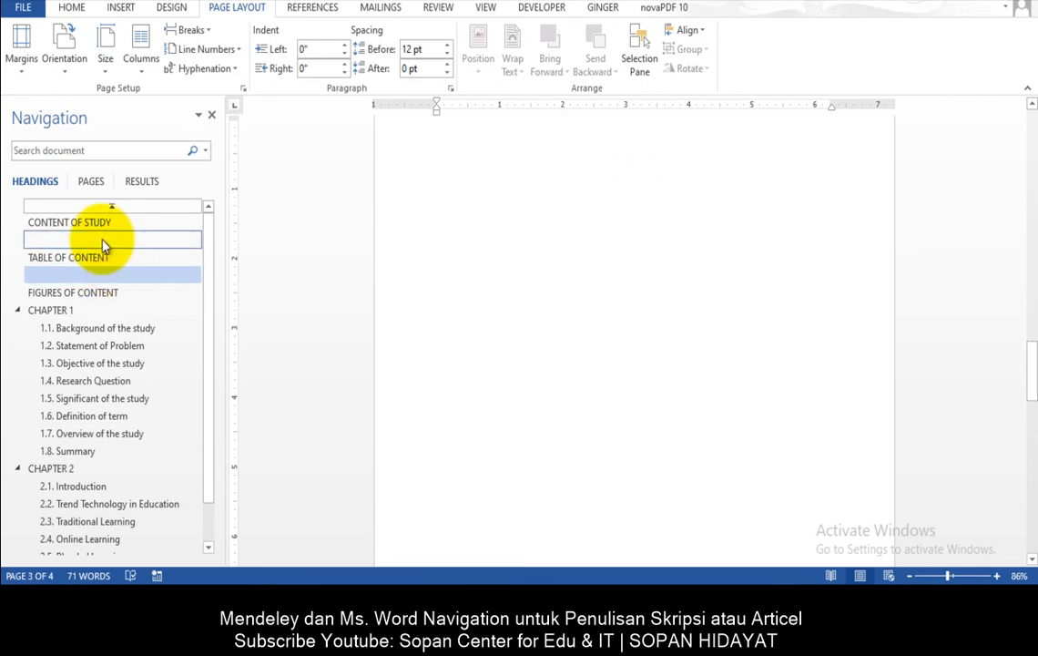
- Apply the Normal style to the blank heading lines before and after TABLE OF CONTENT
{"action": "left_click", "coordinate": [102, 241]}
{"action": "left_click", "coordinate": [71, 9]}
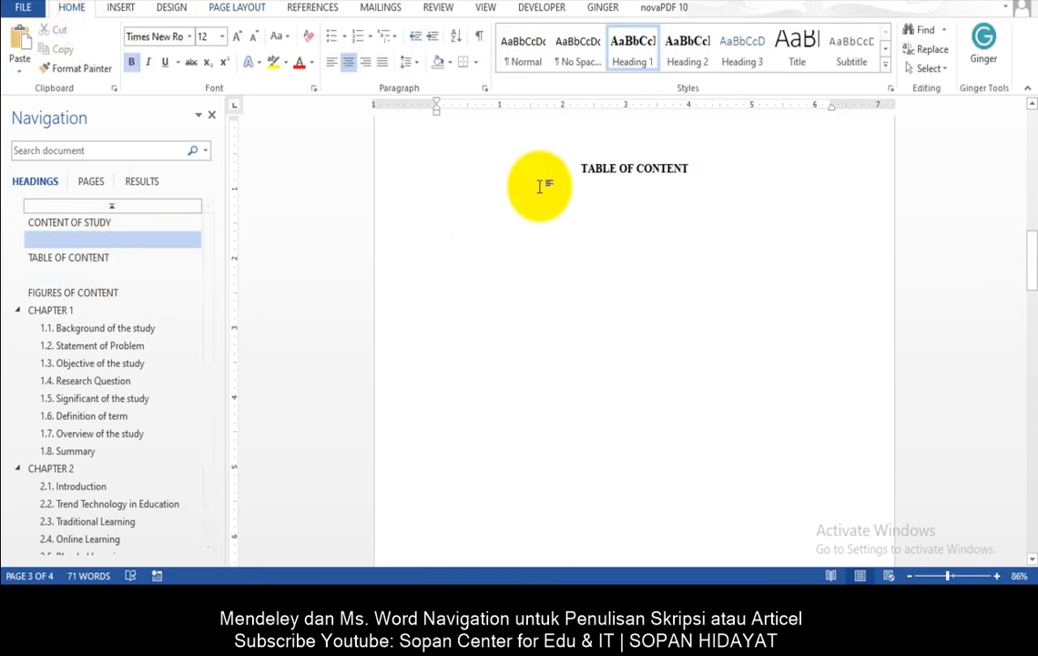
{"action": "left_click", "coordinate": [522, 48]}
{"action": "left_click", "coordinate": [156, 254]}
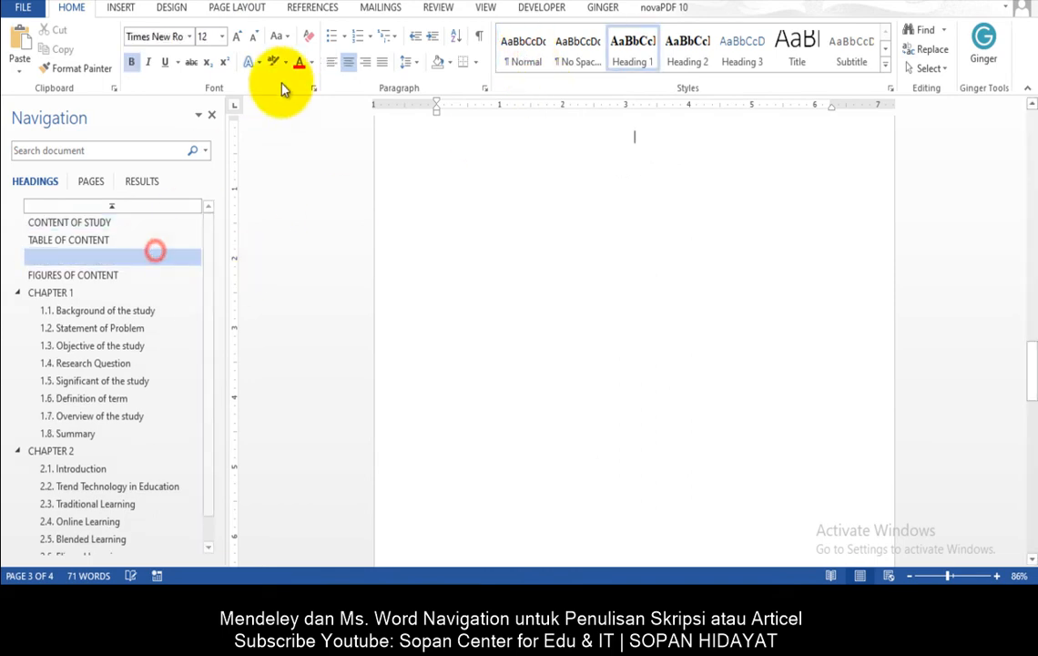
{"action": "left_click", "coordinate": [521, 57]}
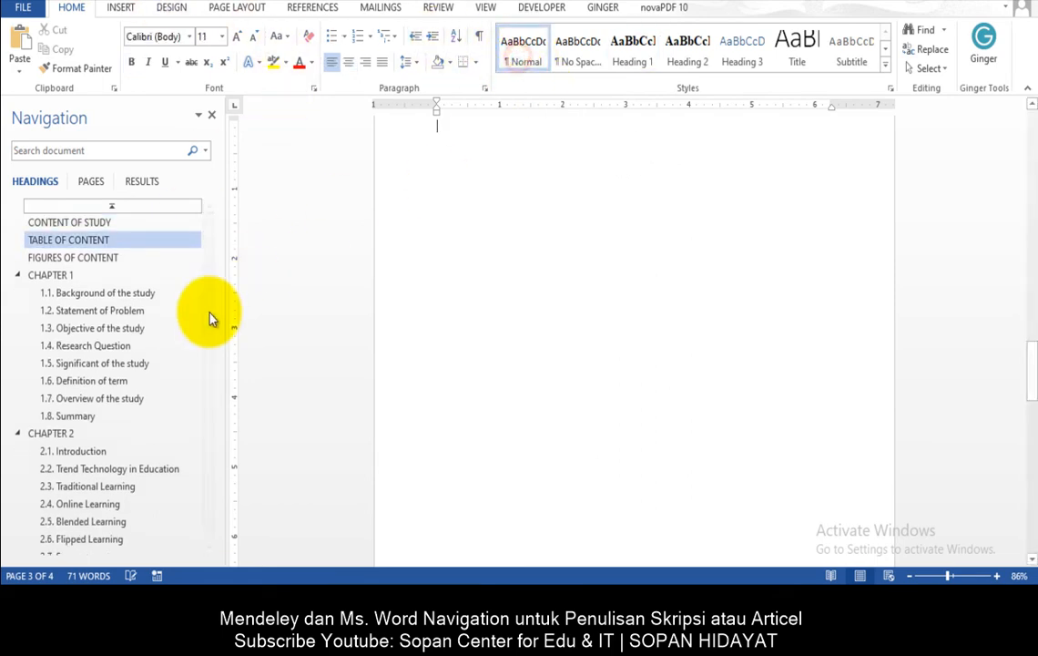
{"action": "scroll", "coordinate": [525, 312], "scroll_direction": "up", "scroll_amount": 5}
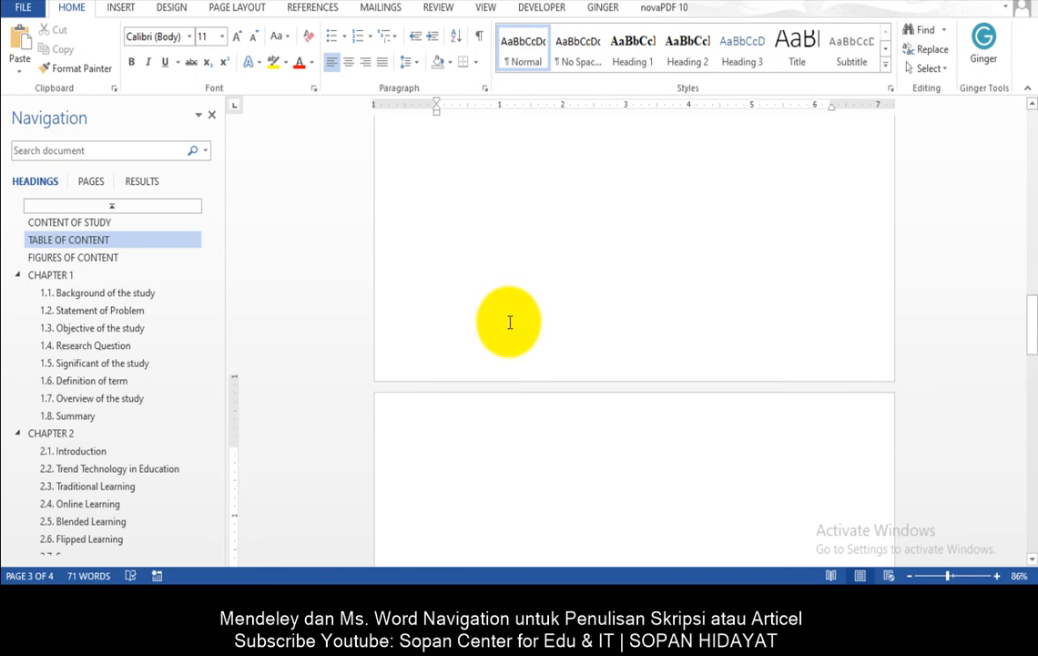
- Insert a Next Page section break after FIGURES OF CONTENT and apply the Normal style to the blank line above CHAPTER 1
{"action": "left_click", "coordinate": [130, 256]}
{"action": "scroll", "coordinate": [570, 365], "scroll_direction": "up", "scroll_amount": 3}
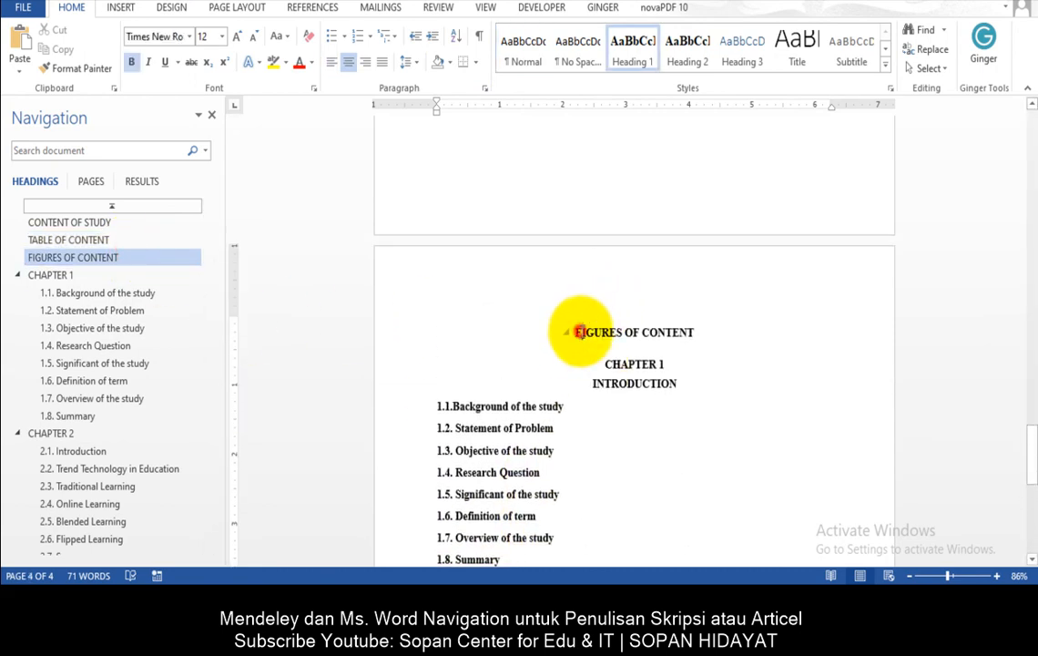
{"action": "left_click", "coordinate": [579, 332]}
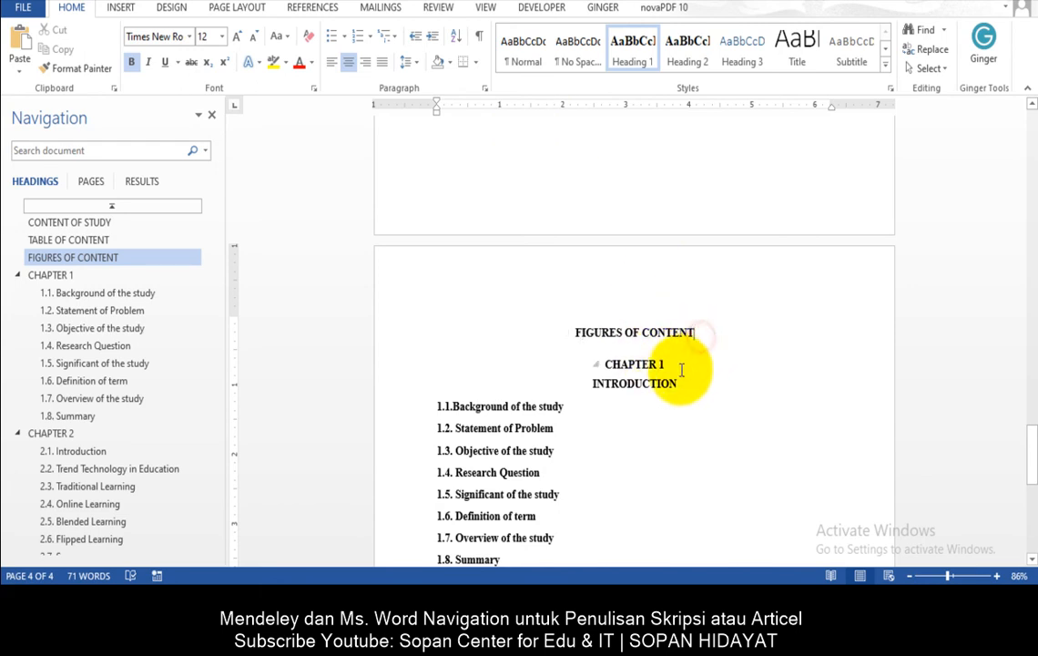
{"action": "left_click", "coordinate": [638, 355]}
{"action": "left_click", "coordinate": [720, 335]}
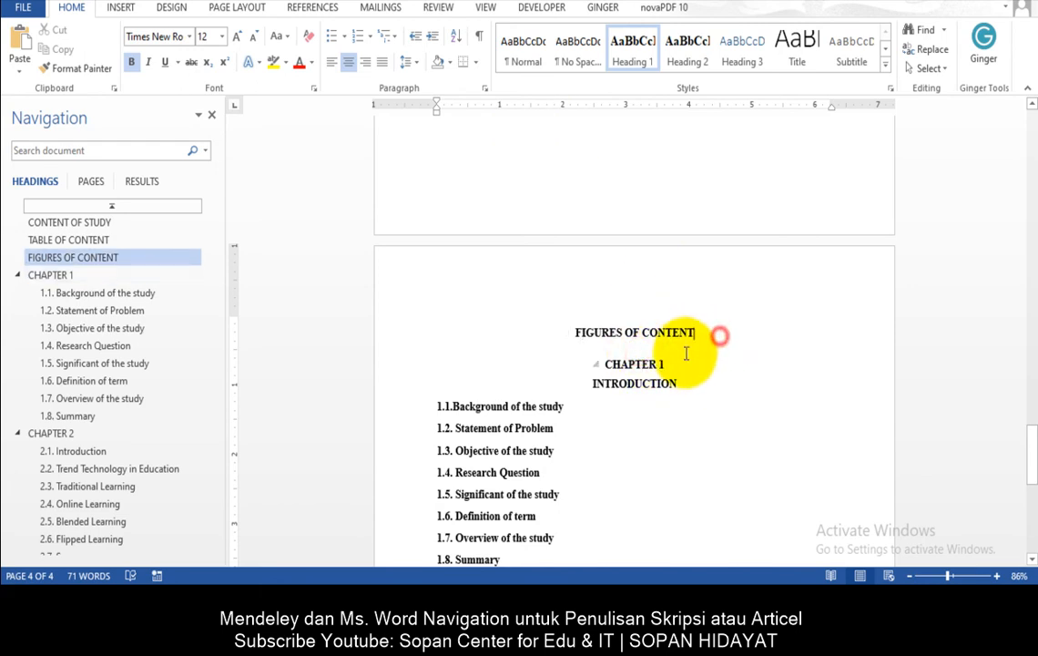
{"action": "left_click", "coordinate": [230, 9]}
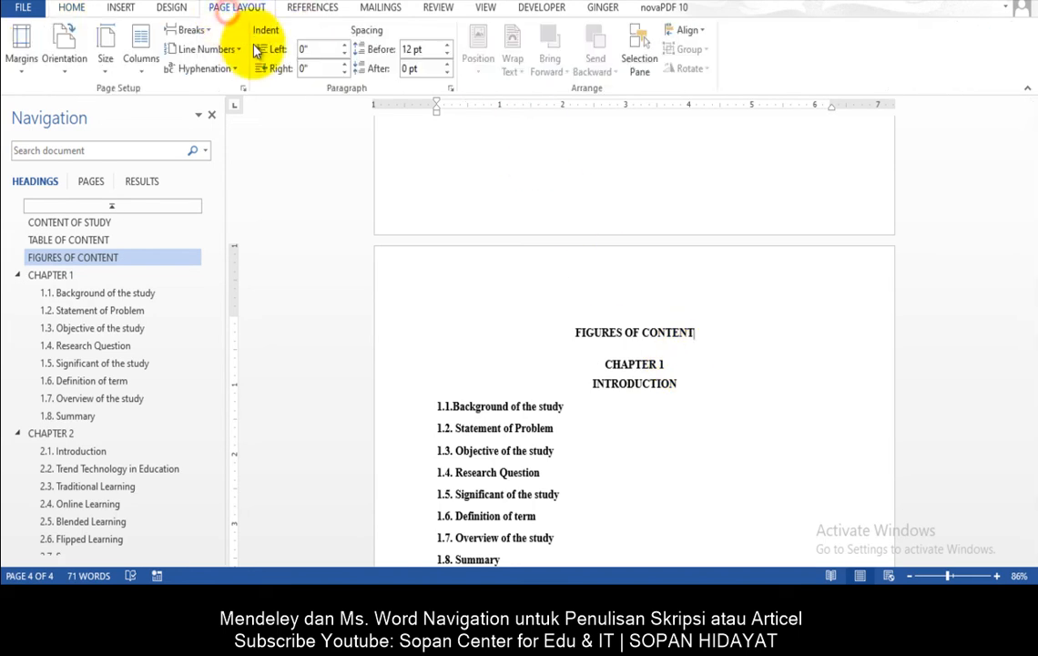
{"action": "left_click", "coordinate": [208, 36]}
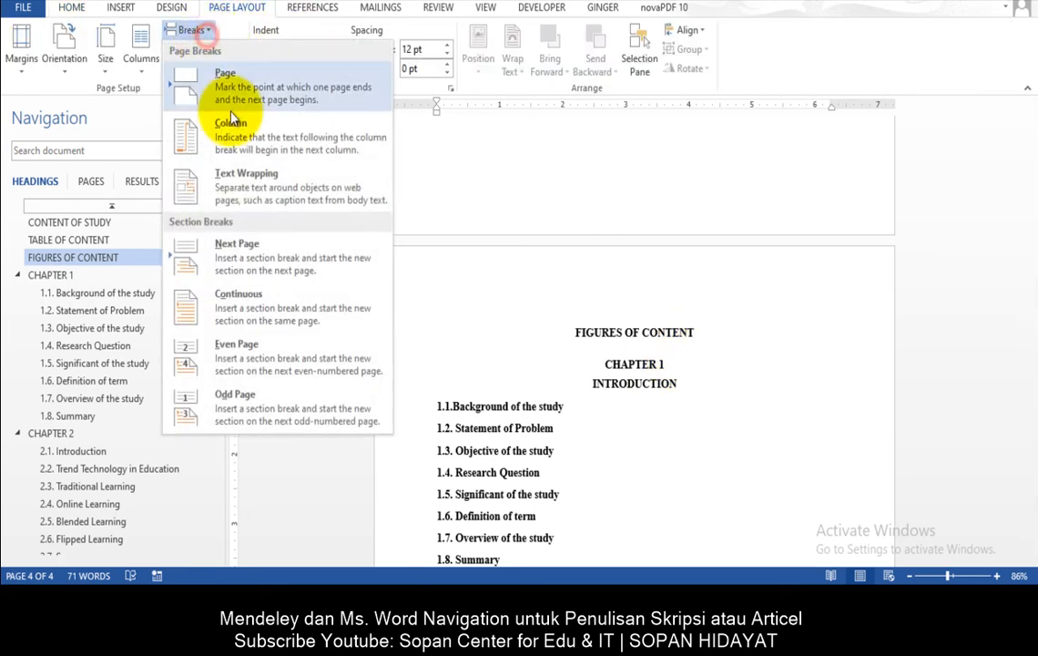
{"action": "left_click", "coordinate": [233, 256]}
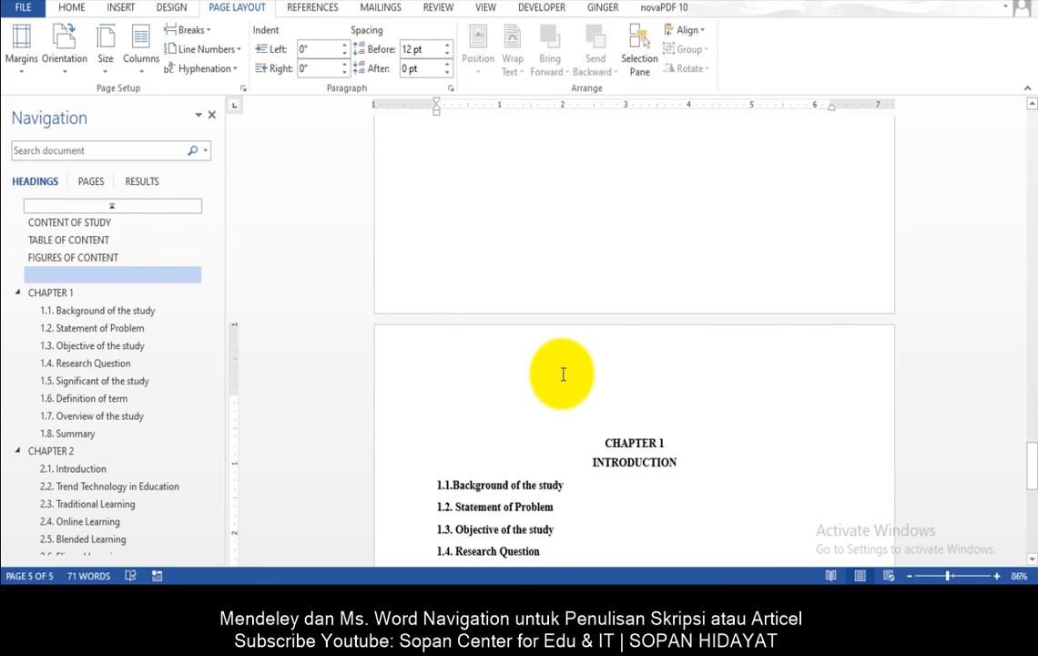
{"action": "left_click", "coordinate": [73, 8]}
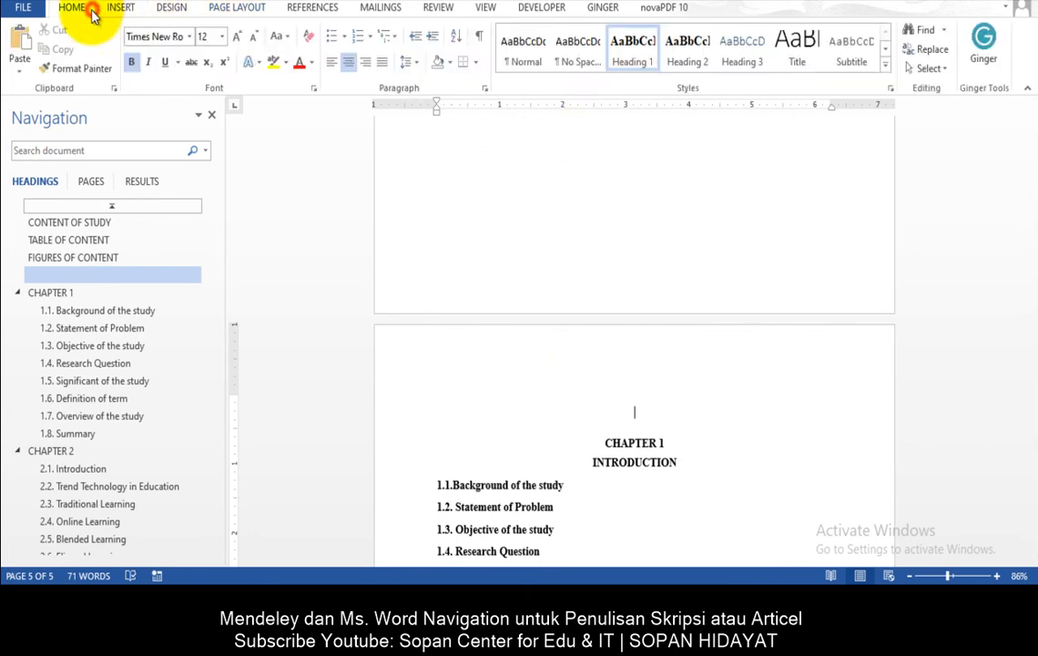
{"action": "left_click", "coordinate": [523, 45]}
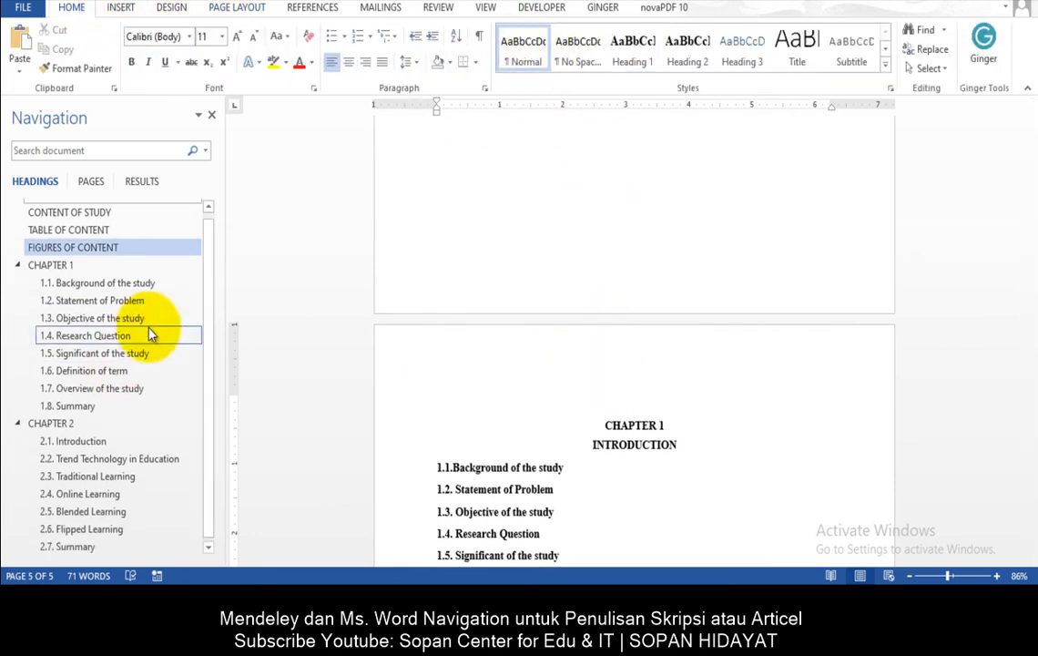
- Review the separated front-matter pages and the chapter page that follows them
{"action": "scroll", "coordinate": [579, 371], "scroll_direction": "up", "scroll_amount": 3}
{"action": "scroll", "coordinate": [583, 339], "scroll_direction": "down", "scroll_amount": 7}
{"action": "scroll", "coordinate": [619, 246], "scroll_direction": "up", "scroll_amount": 1}
{"action": "scroll", "coordinate": [551, 283], "scroll_direction": "down", "scroll_amount": 2}
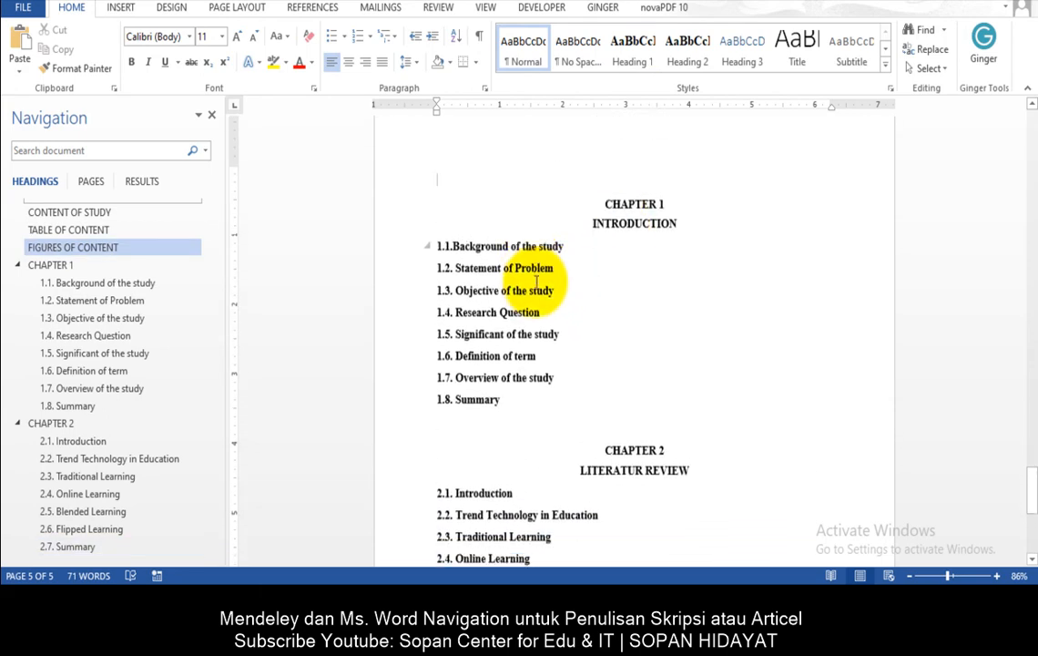
{"action": "scroll", "coordinate": [650, 262], "scroll_direction": "up", "scroll_amount": 1}
{"action": "scroll", "coordinate": [573, 272], "scroll_direction": "down", "scroll_amount": 2}
{"action": "scroll", "coordinate": [573, 271], "scroll_direction": "down", "scroll_amount": 6}
{"action": "scroll", "coordinate": [570, 270], "scroll_direction": "up", "scroll_amount": 20}
{"action": "scroll", "coordinate": [568, 268], "scroll_direction": "up", "scroll_amount": 5}
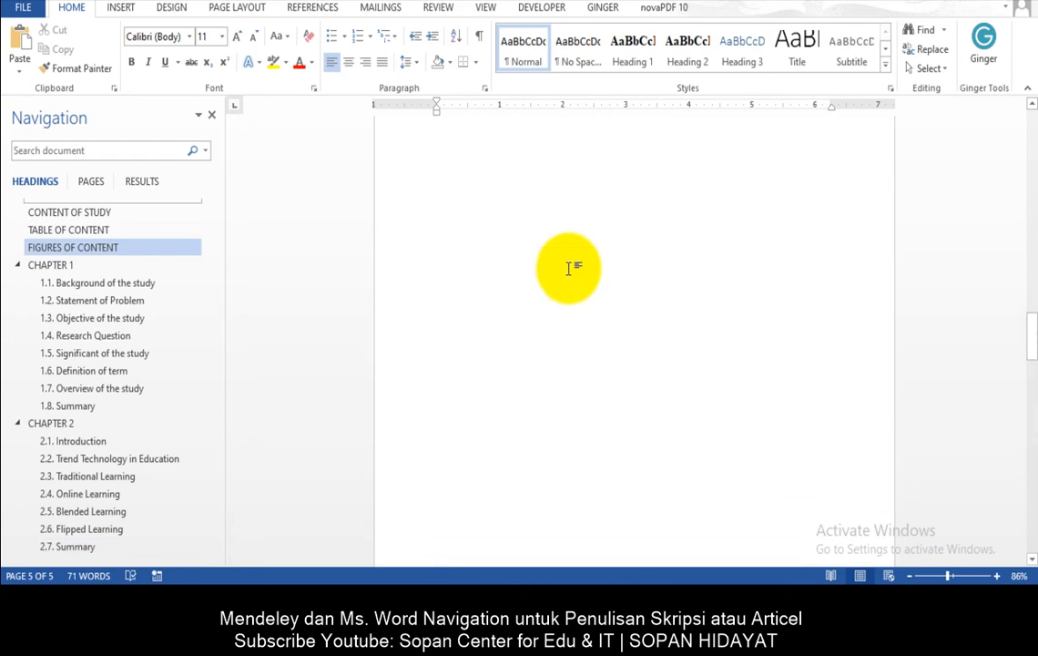
{"action": "scroll", "coordinate": [567, 251], "scroll_direction": "down", "scroll_amount": 8}
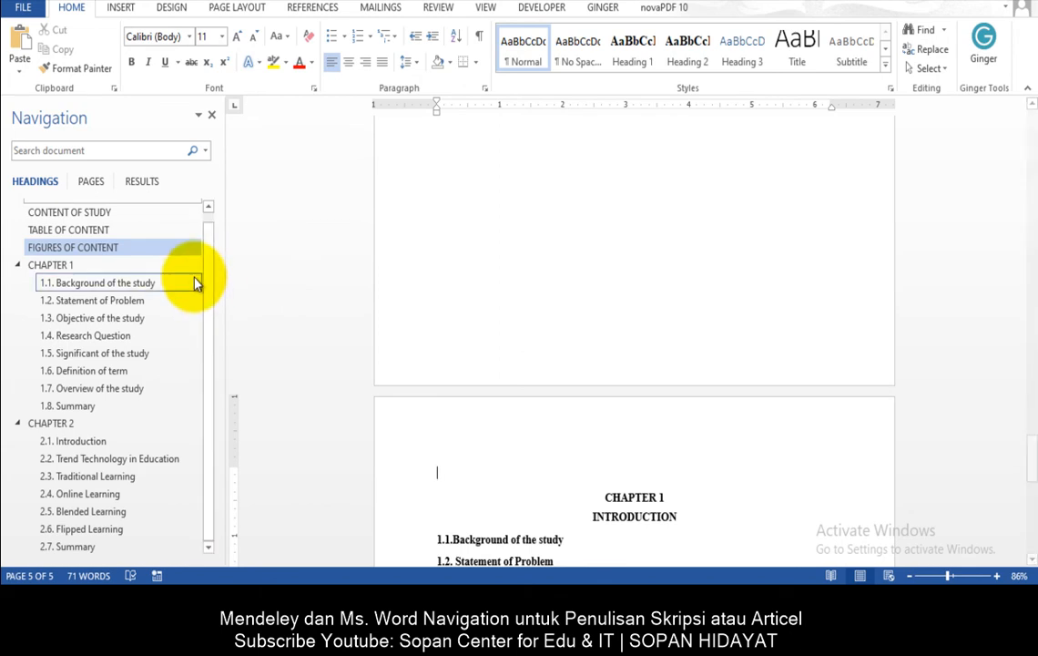
{"action": "scroll", "coordinate": [301, 456], "scroll_direction": "down", "scroll_amount": 5}
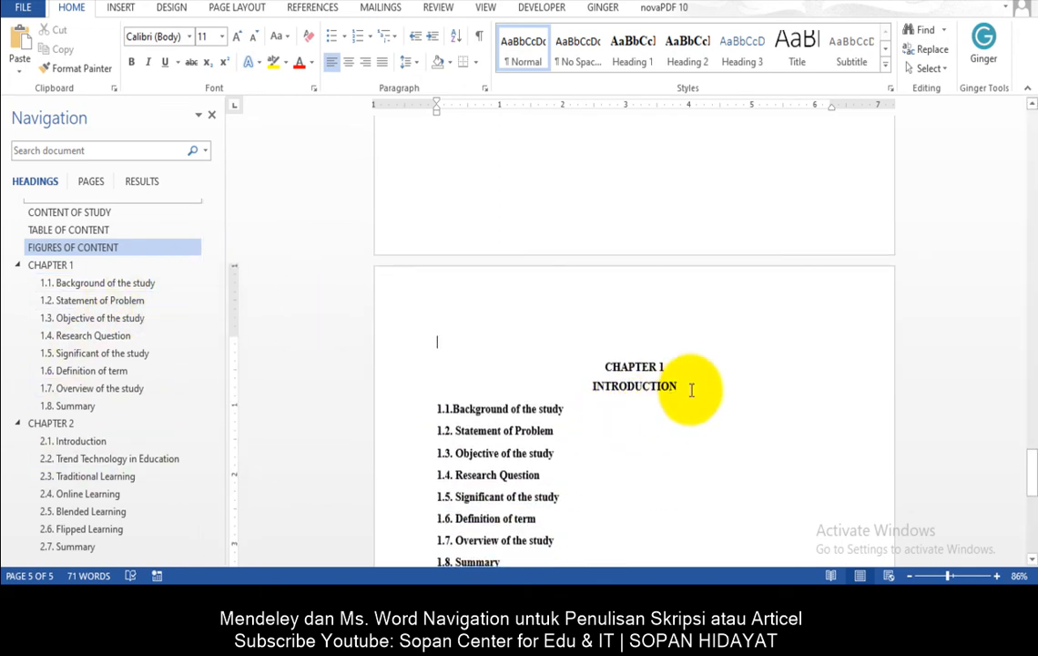
- Add a blank line between the INTRODUCTION title of Chapter 1 and subheading 1.1, and place the cursor after Background of the study
{"action": "left_click", "coordinate": [688, 386]}
{"action": "key", "text": "Return"}
{"action": "scroll", "coordinate": [520, 429], "scroll_direction": "down", "scroll_amount": 2}
{"action": "key", "text": "BackSpace"}
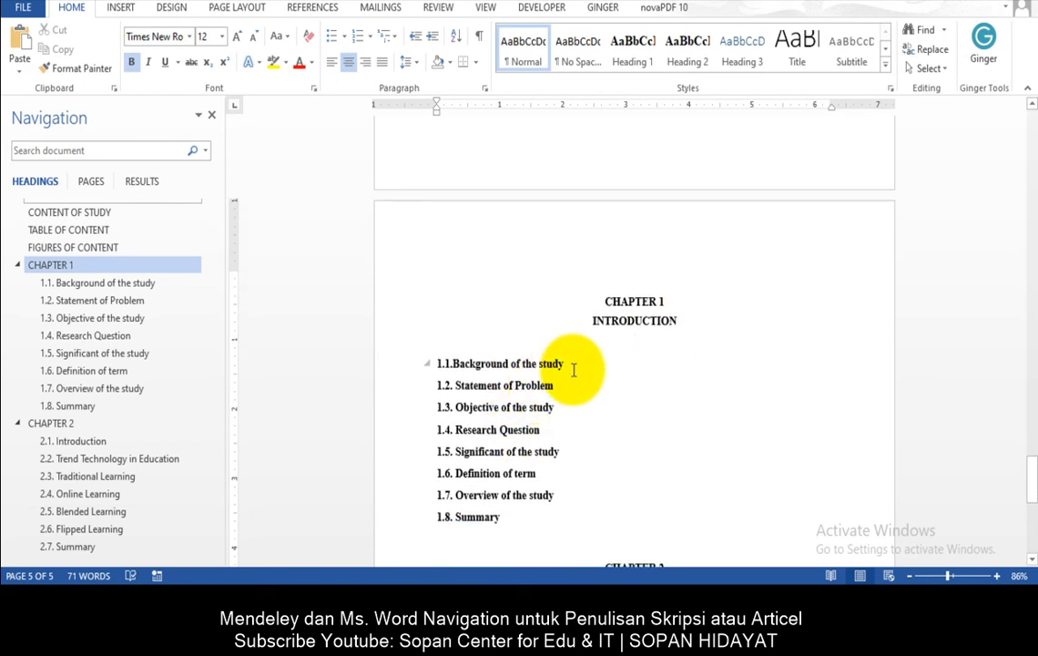
{"action": "left_click", "coordinate": [568, 365]}
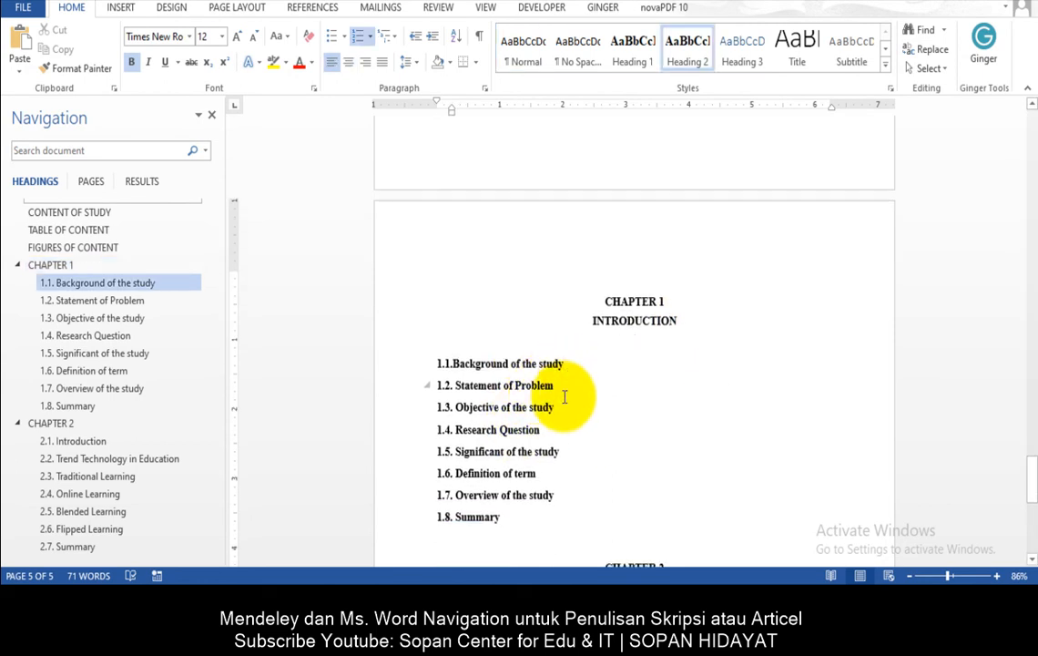
- Switch to the browser and copy the Mendeley description, including the Wikipedia link, from the Google results for "mendeley adalah"
{"action": "left_click", "coordinate": [456, 583]}
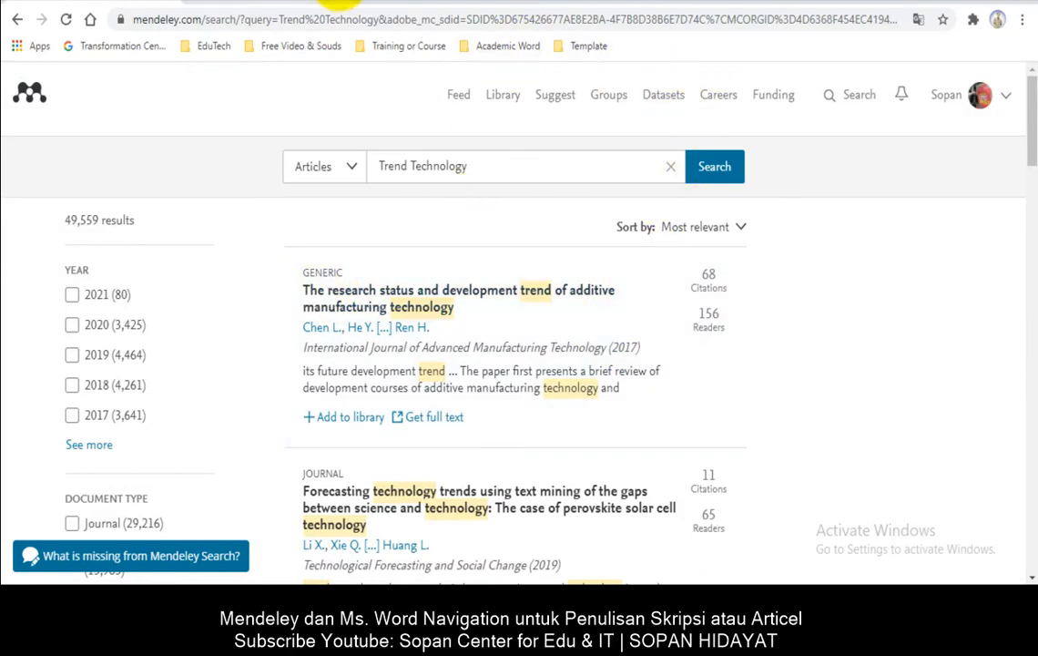
{"action": "left_click", "coordinate": [260, 4]}
{"action": "scroll", "coordinate": [410, 309], "scroll_direction": "down", "scroll_amount": 3}
{"action": "scroll", "coordinate": [625, 328], "scroll_direction": "up", "scroll_amount": 3}
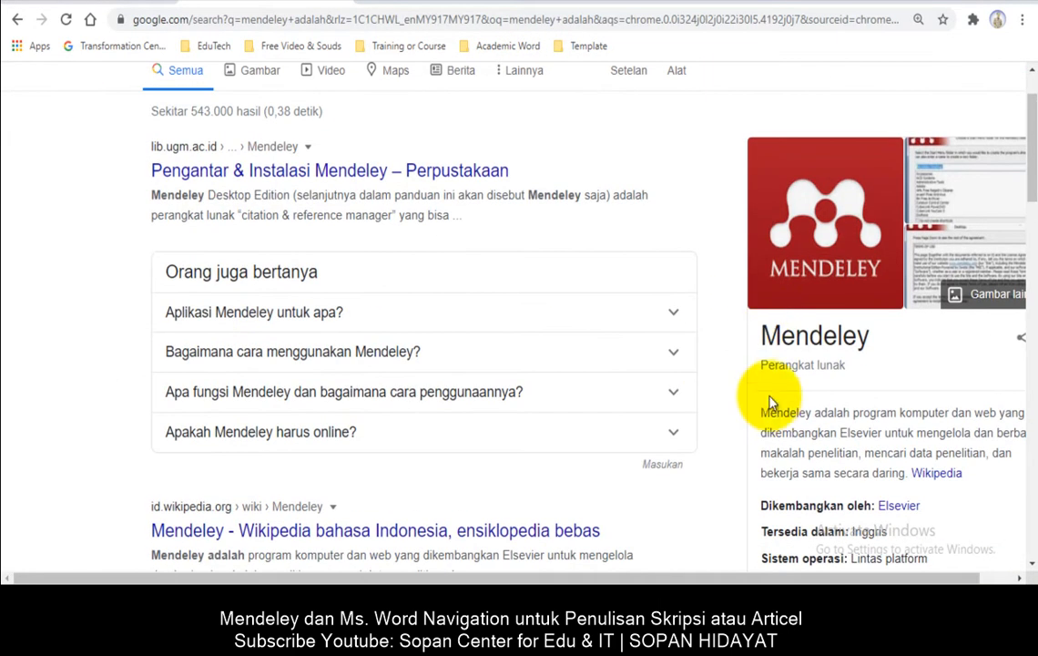
{"action": "left_click_drag", "start_coordinate": [763, 414], "coordinate": [963, 475]}
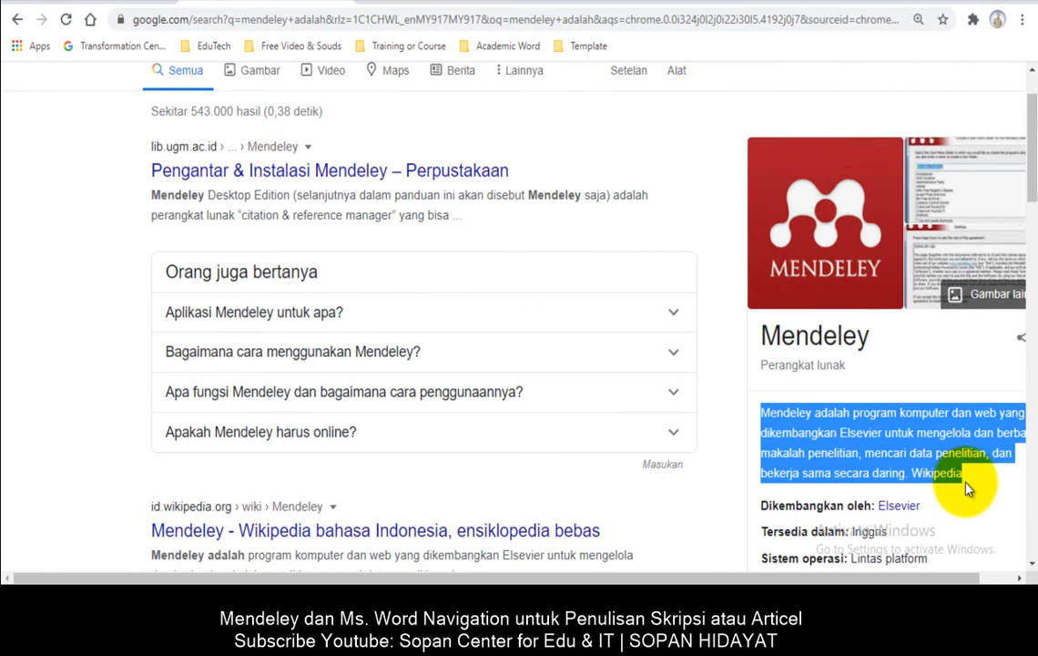
- Switch back to Word and paste the copied description under 1.1 Background of the study, leaving a blank line below the heading
{"action": "key", "text": "alt+Tab"}
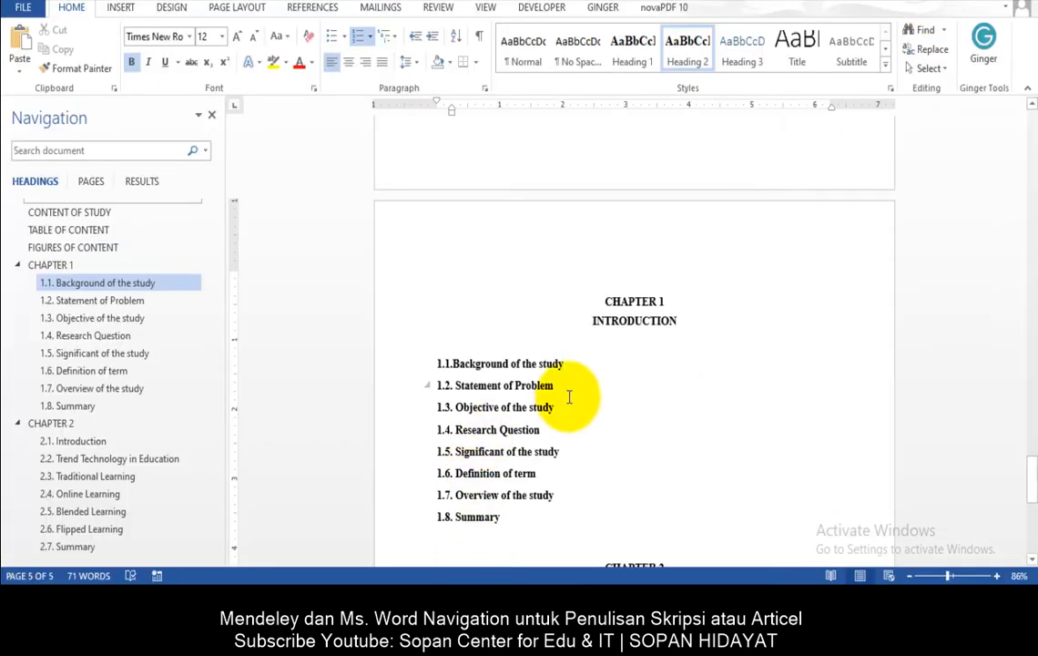
{"action": "left_click", "coordinate": [574, 365]}
{"action": "key", "text": "Return"}
{"action": "key", "text": "Return"}
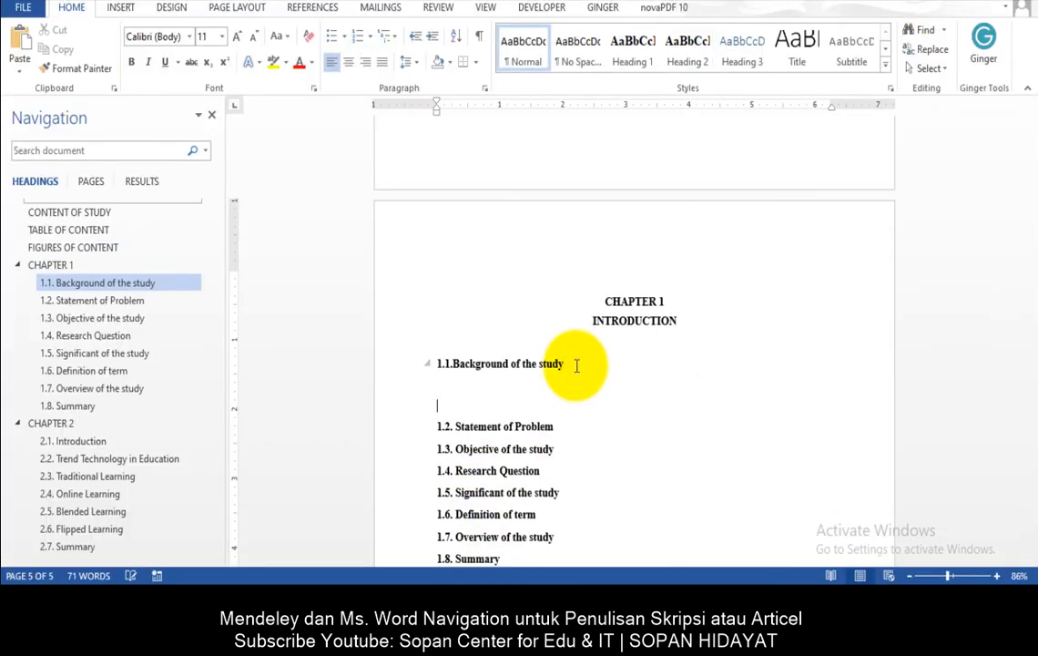
{"action": "key", "text": "ctrl+v"}
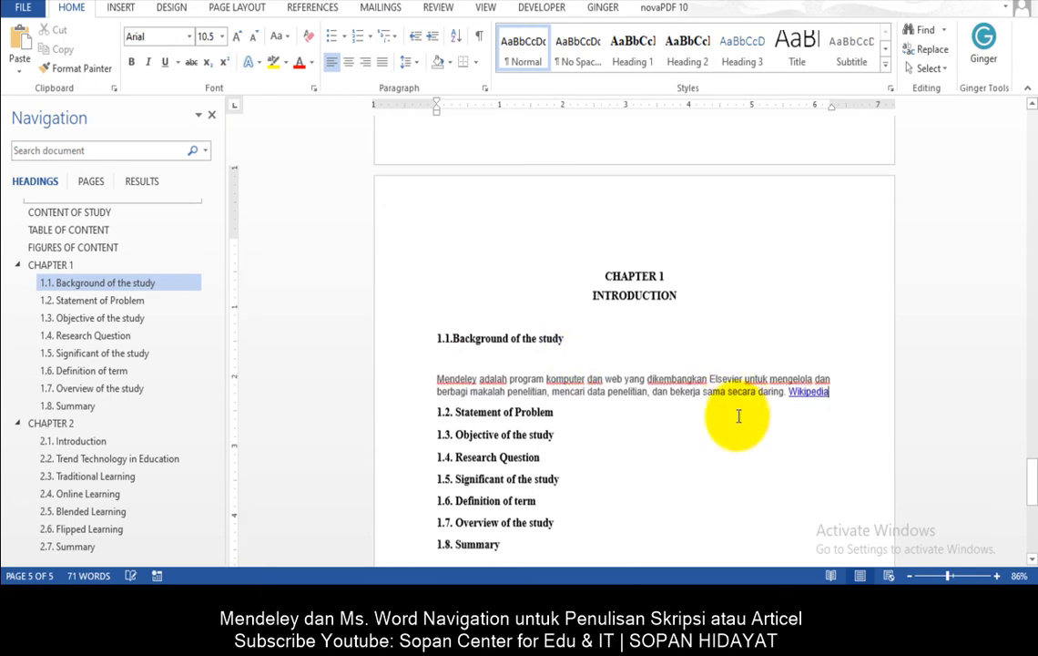
- Remove every space within the pasted paragraph using Replace All, without searching the rest of the document
{"action": "left_click_drag", "start_coordinate": [832, 384], "coordinate": [406, 378]}
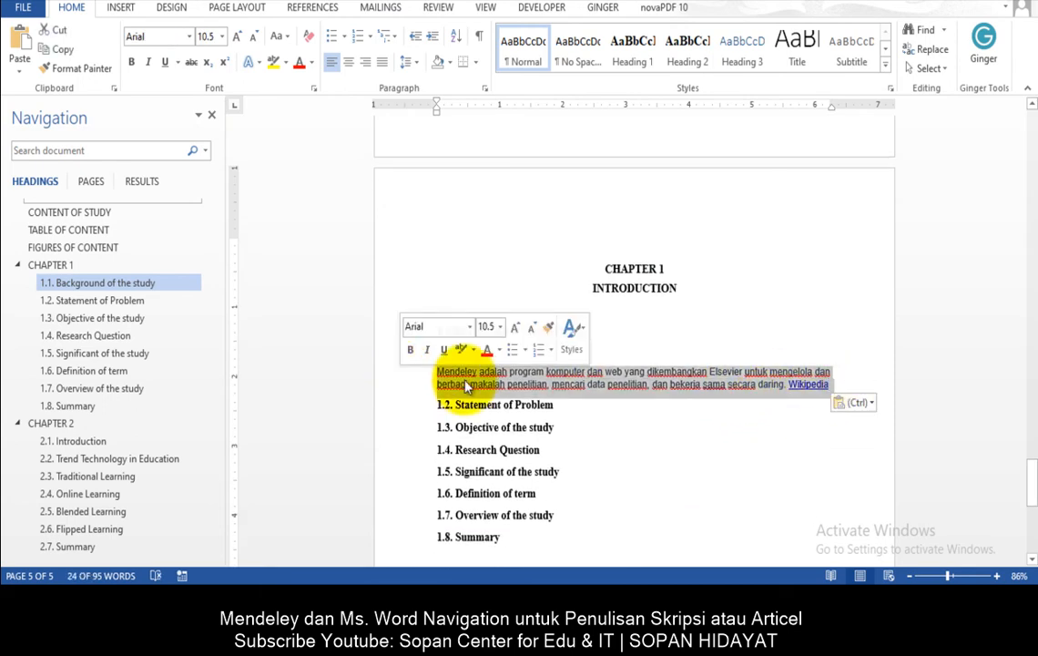
{"action": "left_click_drag", "start_coordinate": [438, 371], "coordinate": [822, 387]}
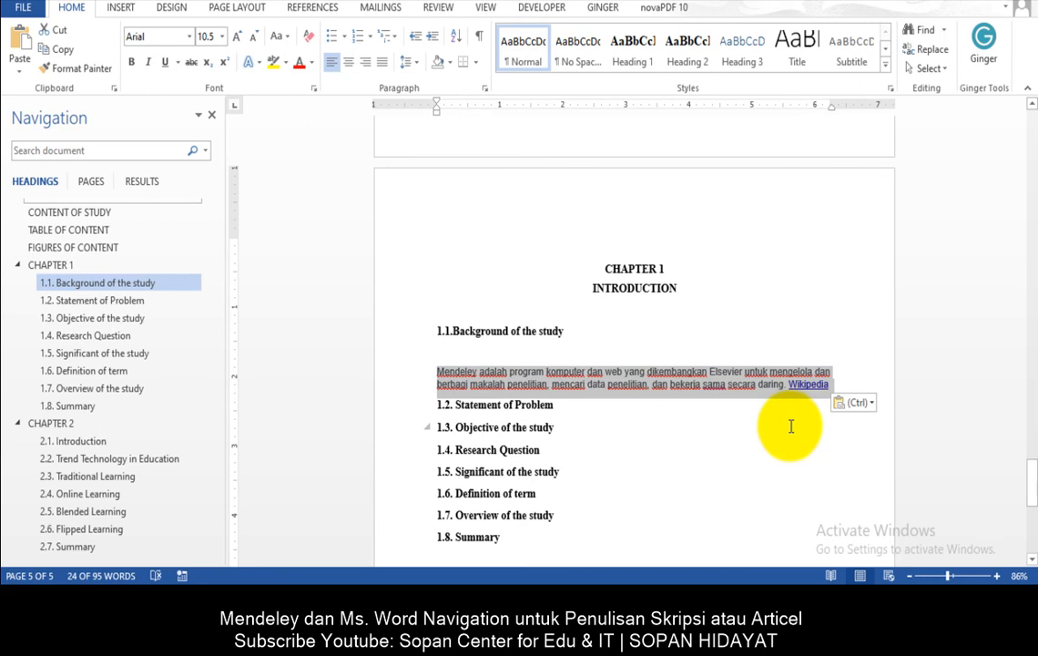
{"action": "key", "text": "ctrl+h"}
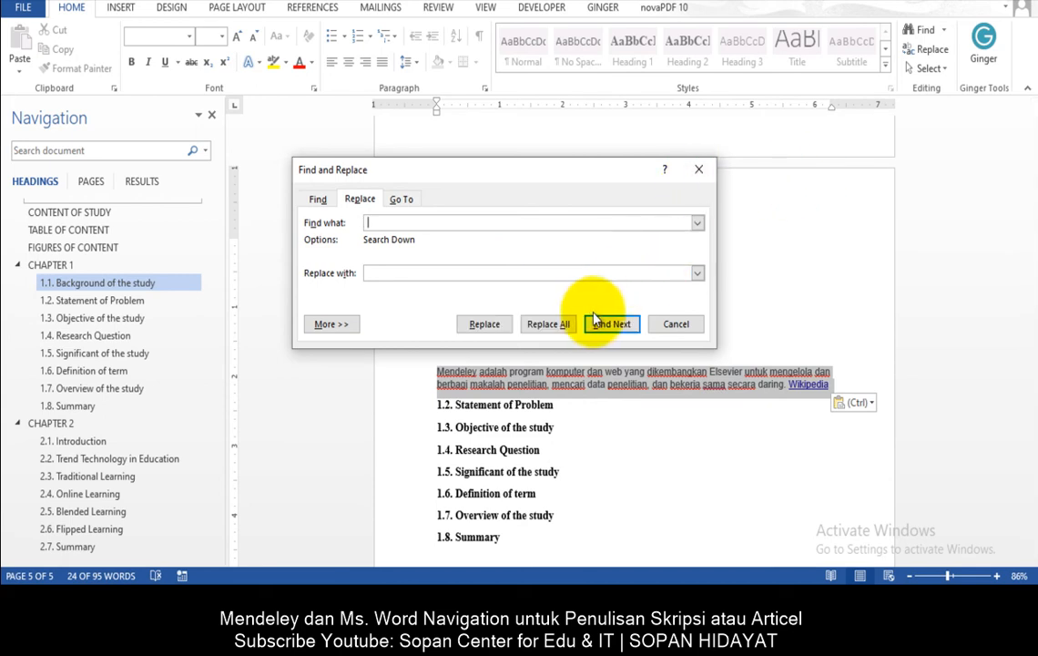
{"action": "left_click", "coordinate": [571, 328]}
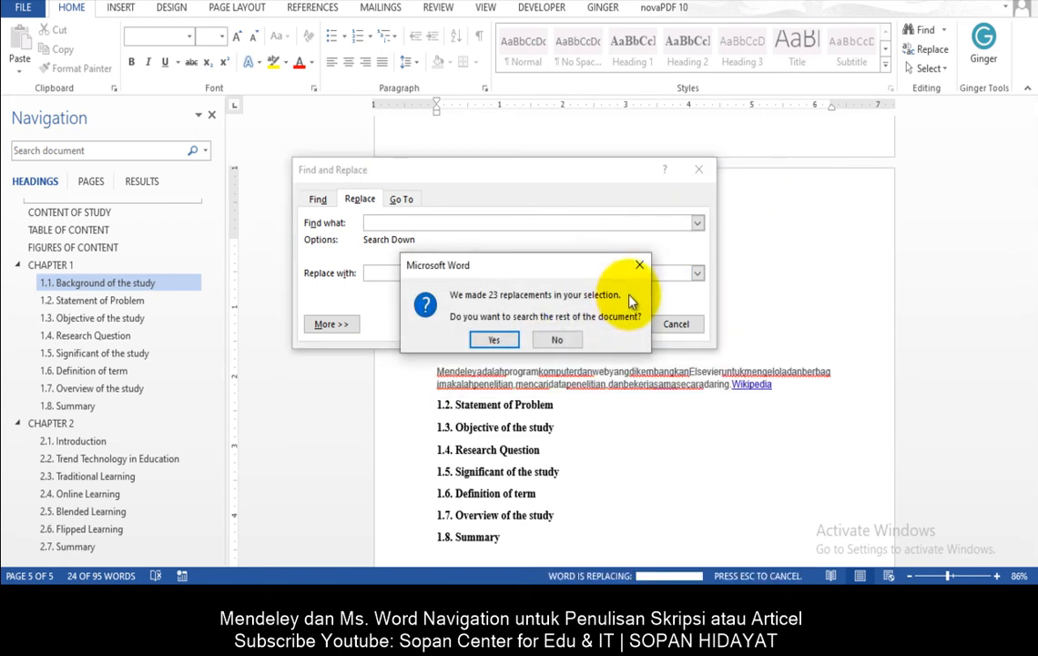
{"action": "left_click", "coordinate": [562, 339]}
{"action": "left_click", "coordinate": [700, 170]}
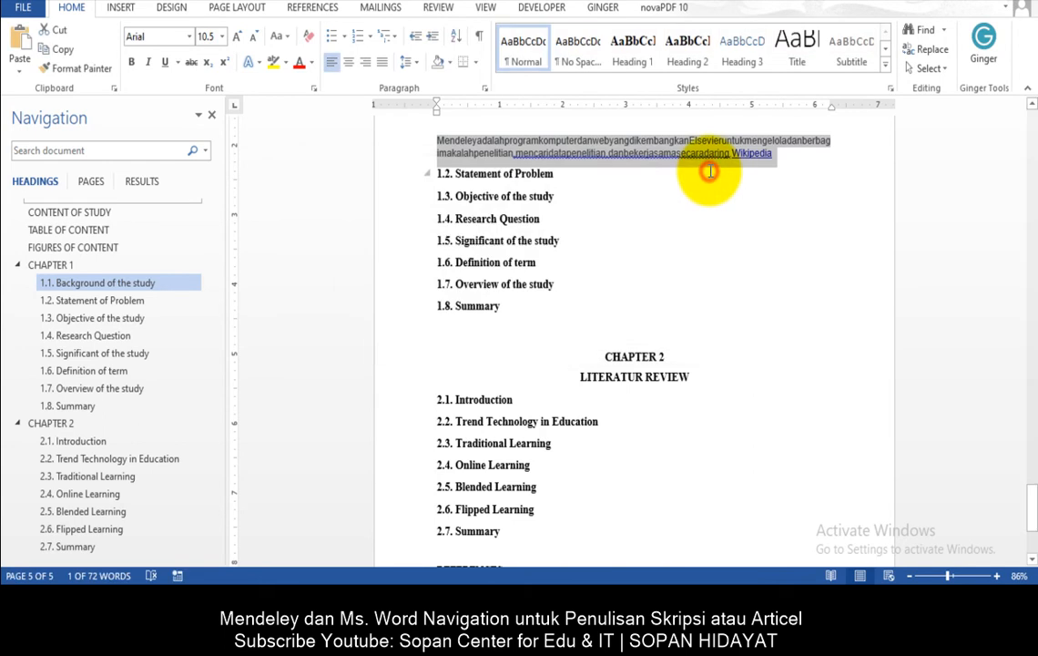
- Format the pasted paragraph as Times New Roman, size 12, with justified alignment
{"action": "scroll", "coordinate": [599, 213], "scroll_direction": "up", "scroll_amount": 2}
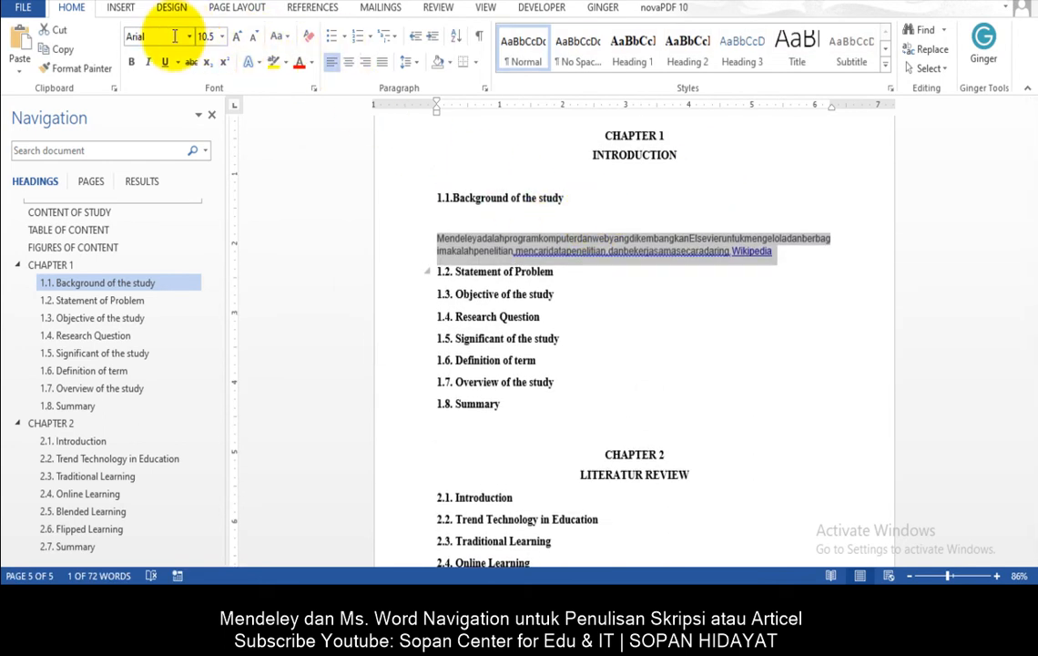
{"action": "key", "text": "Return"}
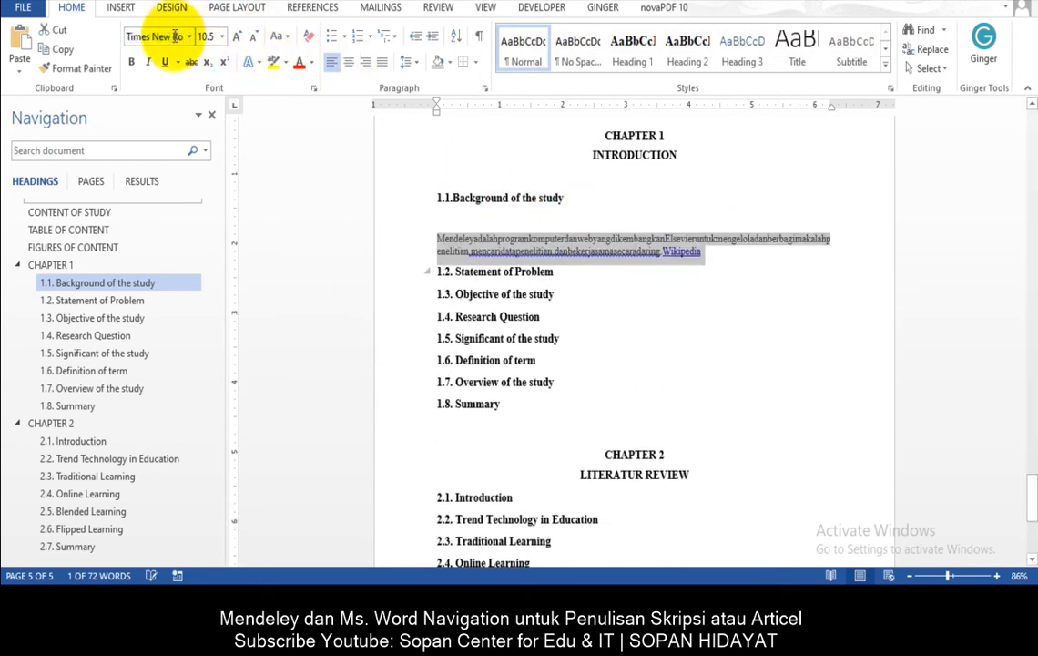
{"action": "left_click", "coordinate": [224, 43]}
{"action": "left_click", "coordinate": [182, 129]}
{"action": "left_click", "coordinate": [382, 62]}
- Set the paragraph's line spacing to 1.5 and remove the space after it
{"action": "left_click", "coordinate": [402, 65]}
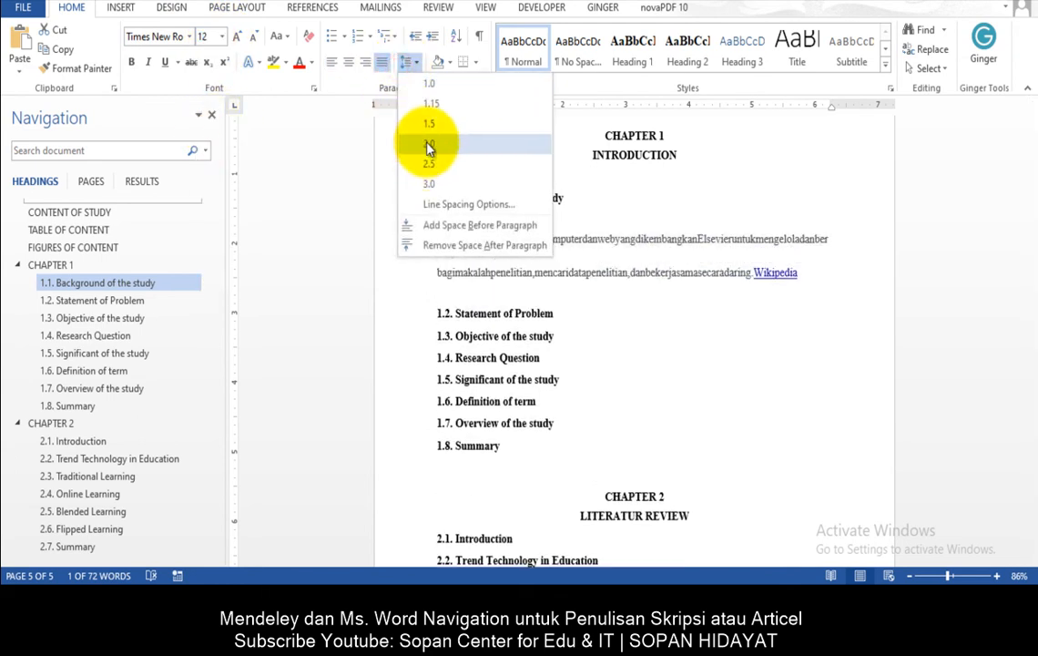
{"action": "left_click", "coordinate": [426, 148]}
{"action": "left_click", "coordinate": [407, 62]}
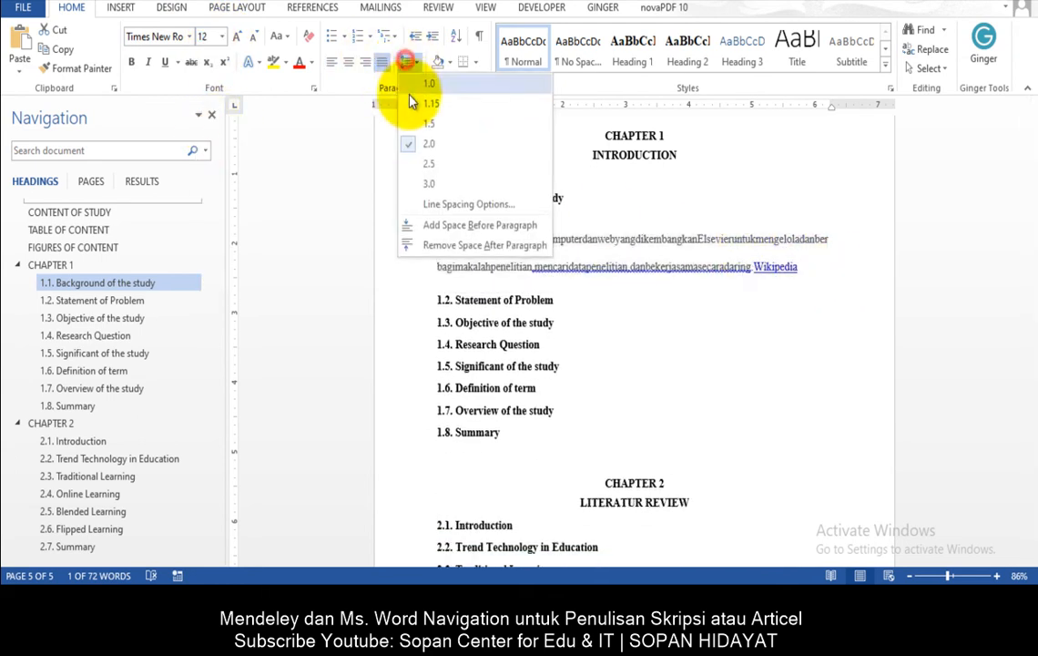
{"action": "left_click", "coordinate": [415, 126]}
{"action": "left_click", "coordinate": [407, 62]}
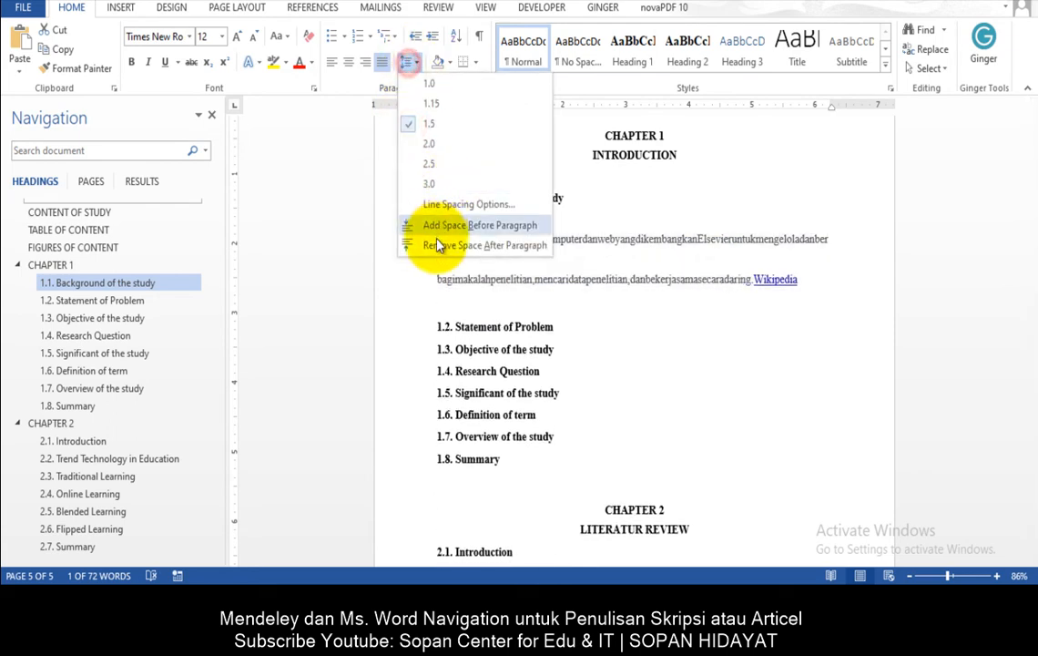
{"action": "left_click", "coordinate": [473, 245]}
- Change the font colour of the whole Mendeley paragraph, including its Wikipedia link, to black
{"action": "left_click", "coordinate": [806, 259]}
{"action": "left_click_drag", "start_coordinate": [806, 259], "coordinate": [434, 244]}
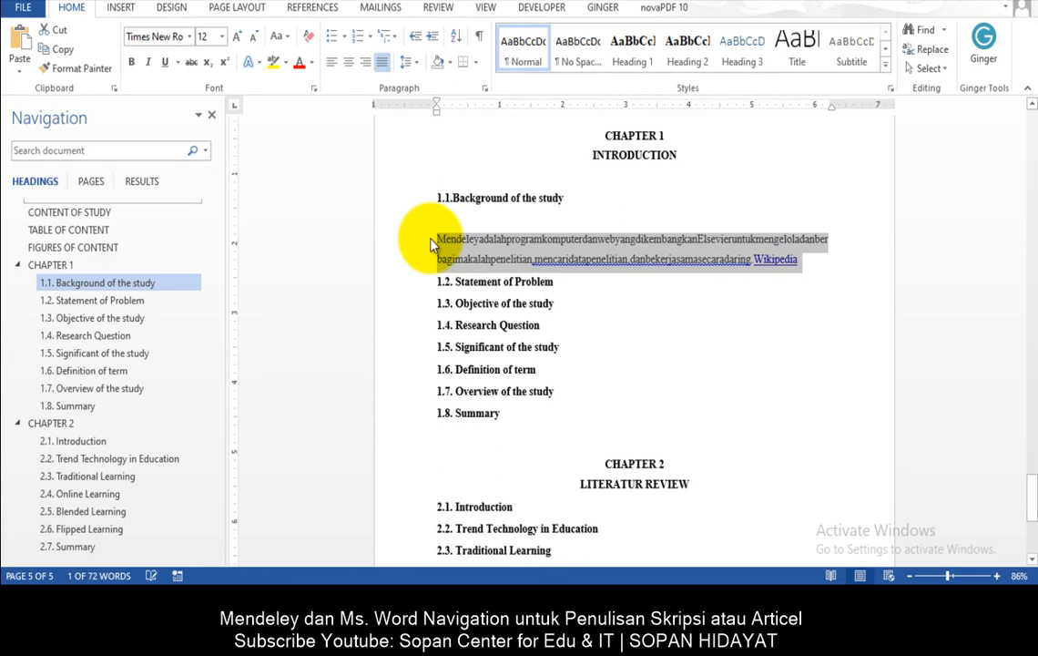
{"action": "left_click", "coordinate": [312, 70]}
{"action": "left_click", "coordinate": [271, 81]}
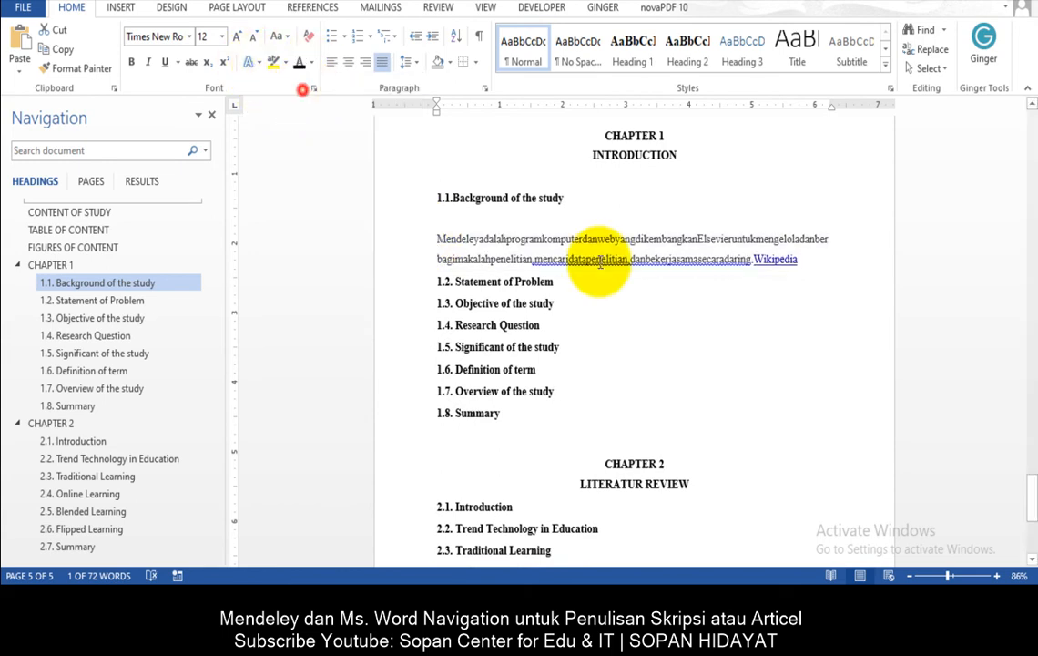
- Paste three more copies of the Mendeley paragraph below the first one under 1.1 Background of the study
{"action": "left_click", "coordinate": [815, 260]}
{"action": "key", "text": "Return"}
{"action": "type", "text": "MendeleyadalahprogramkomputerdanwebyangdikembangkanElsevieruntukmengeloladanberbagimakalahpenelitian,mencaridatapenelitian,danbekerjasamasecaradaring.Wikipedia"}
{"action": "key", "text": "ctrl+v"}
{"action": "key", "text": "ctrl+v"}
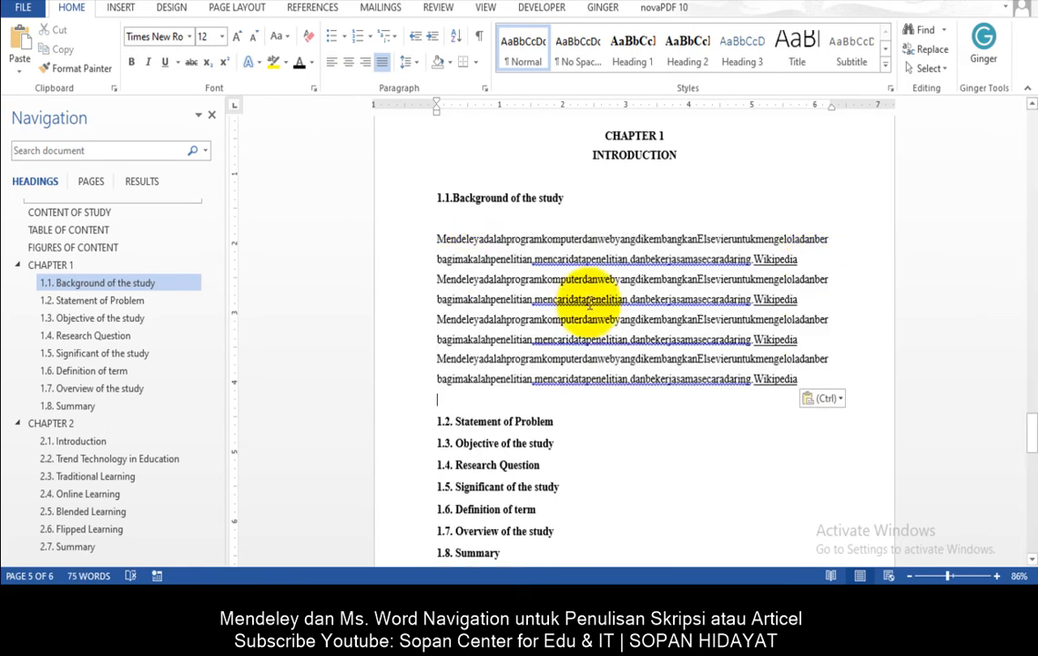
- Copy the four Mendeley paragraphs and paste them as unnumbered text under 1.2 Statement of Problem, after a blank line
{"action": "left_click_drag", "start_coordinate": [805, 382], "coordinate": [444, 240]}
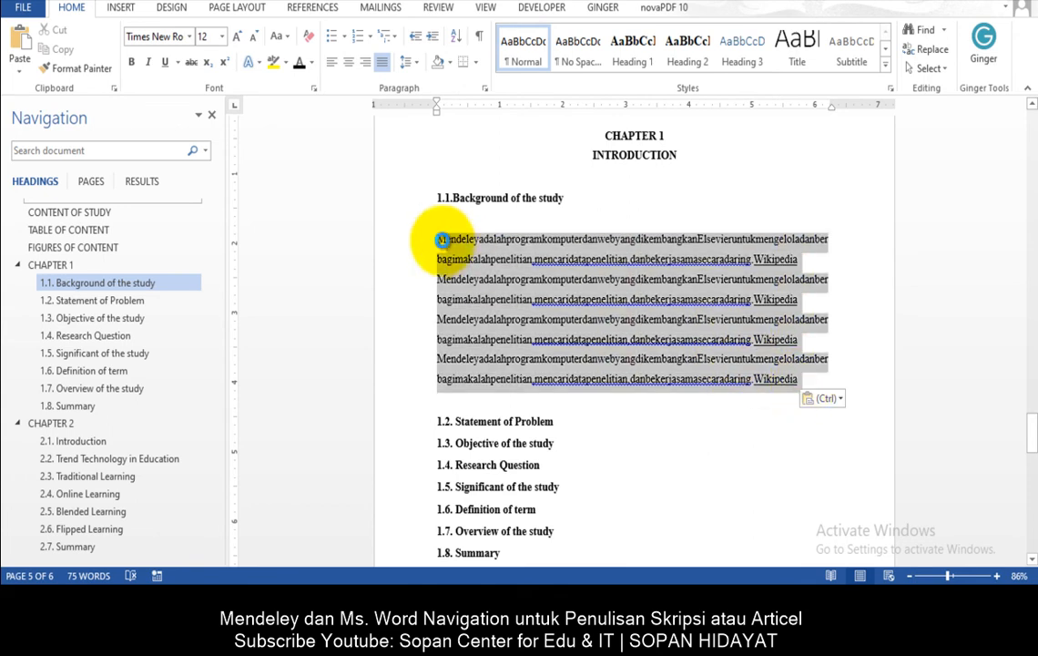
{"action": "left_click", "coordinate": [557, 421]}
{"action": "key", "text": "Return"}
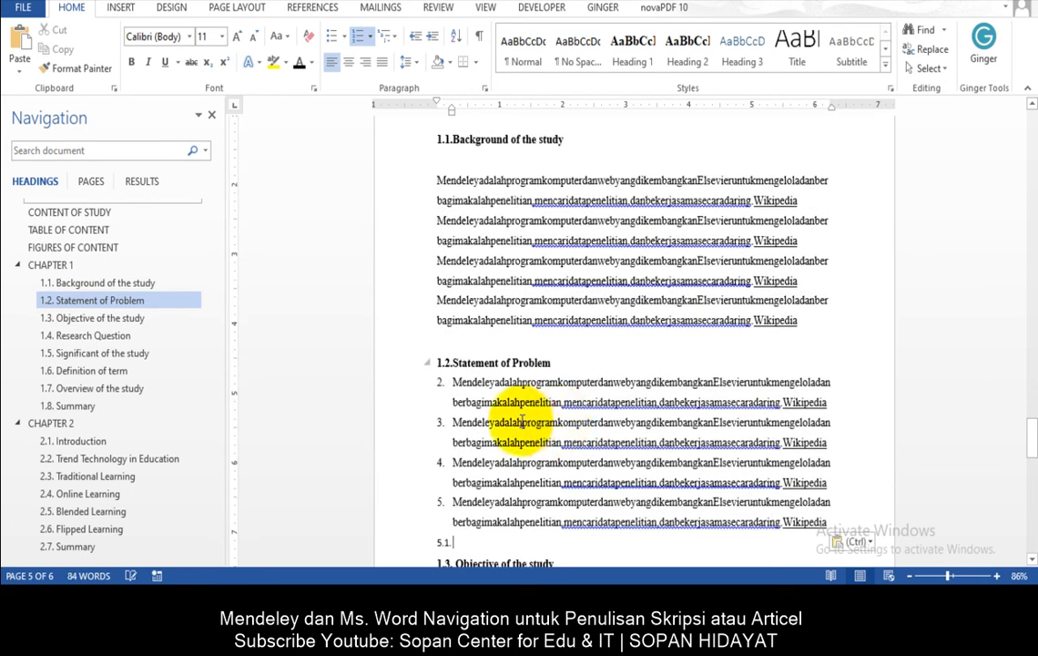
{"action": "key", "text": "ctrl+z"}
{"action": "key", "text": "ctrl+y"}
{"action": "key", "text": "ctrl+z"}
{"action": "key", "text": "Return"}
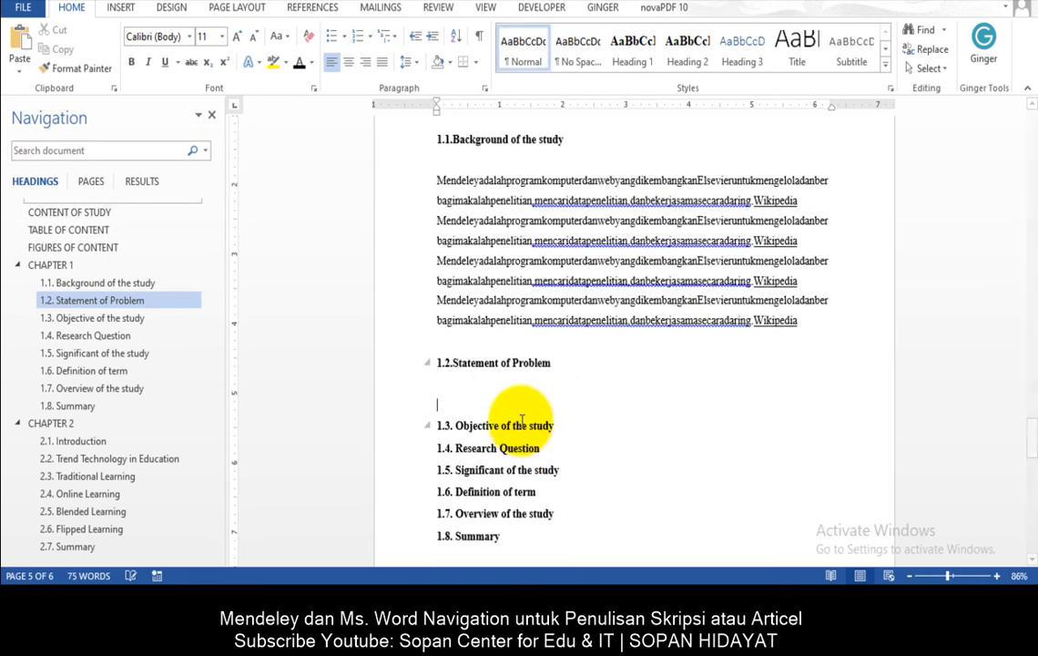
{"action": "type", "text": "MendeleyadalahprogramkomputerdanwebyangdikembangkanElsevieruntukmengeloladanberbagimakalahpenelitian,mencaridatapenelitian,danbekerjasamasecaradaring.Wikipedia MendeleyadalahprogramkomputerdanwebyangdikembangkanElsevieruntukmengeloladanberbagimakalahpenelitian,mencaridatapenelitian,danbekerjasamasecaradaring.Wikipedia MendeleyadalahprogramkomputerdanwebyangdikembangkanElsevieruntukmengeloladanberbagimakalahpenelitian,mencaridatapenelitian,danbekerjasamasecaradaring.Wikipedia MendeleyadalahprogramkomputerdanwebyangdikembangkanElsevieruntukmengeloladanberbagimakalahpenelitian,mencaridatapenelitian,danbekerjasamasecaradaring.Wikipedia"}
- Paste the four copied paragraphs under 1.3 Objective of the study, leaving a blank line below the heading
{"action": "scroll", "coordinate": [505, 439], "scroll_direction": "down", "scroll_amount": 4}
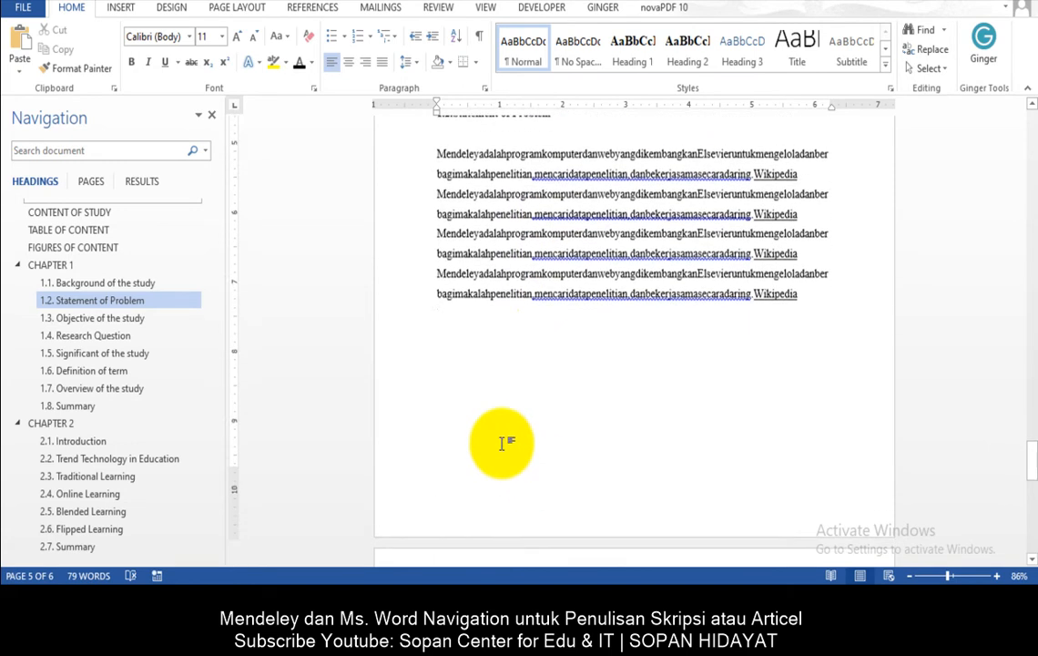
{"action": "left_click", "coordinate": [577, 494]}
{"action": "key", "text": "Return"}
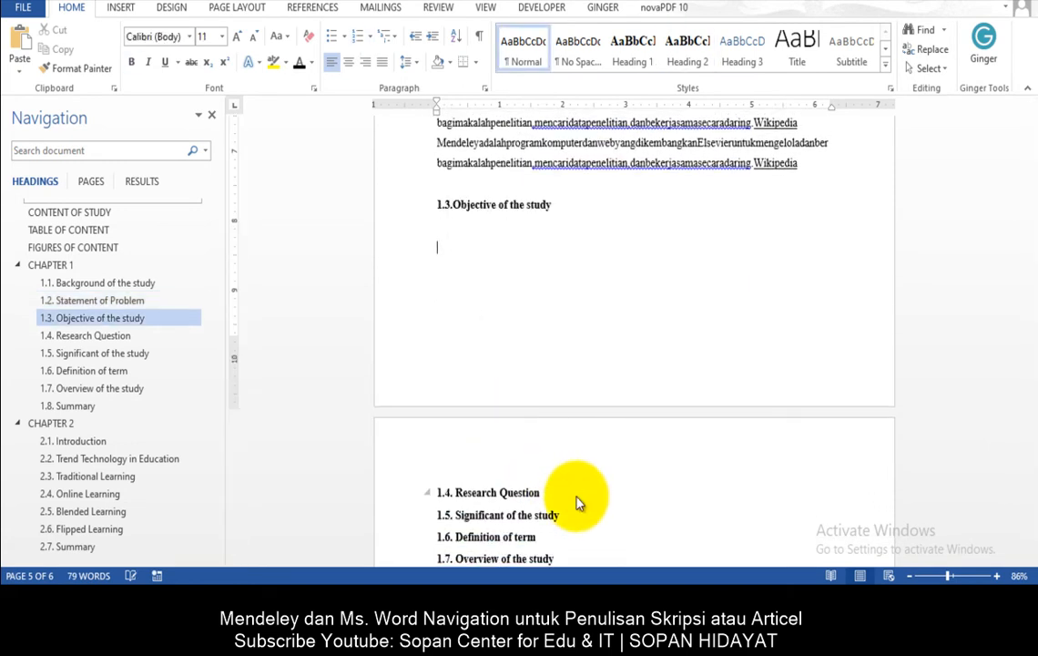
{"action": "type", "text": "MendeleyadalahprogramkomputerdanwebyangdikembangkanElsevieruntukmengeloladanber bagimakalahpenelitian,mencaridatapenelitian,danbekerjasamasecaradaring.Wikipedia MendeleyadalahprogramkomputerdanwebyangdikembangkanElsevieruntukmengeloladanber bagimakalahpenelitian,mencaridatapenelitian,danbekerjasamasecaradaring.Wikipedia"}
- Copy the four paragraphs under 1.1 Background of the study again
{"action": "scroll", "coordinate": [569, 483], "scroll_direction": "down", "scroll_amount": 4}
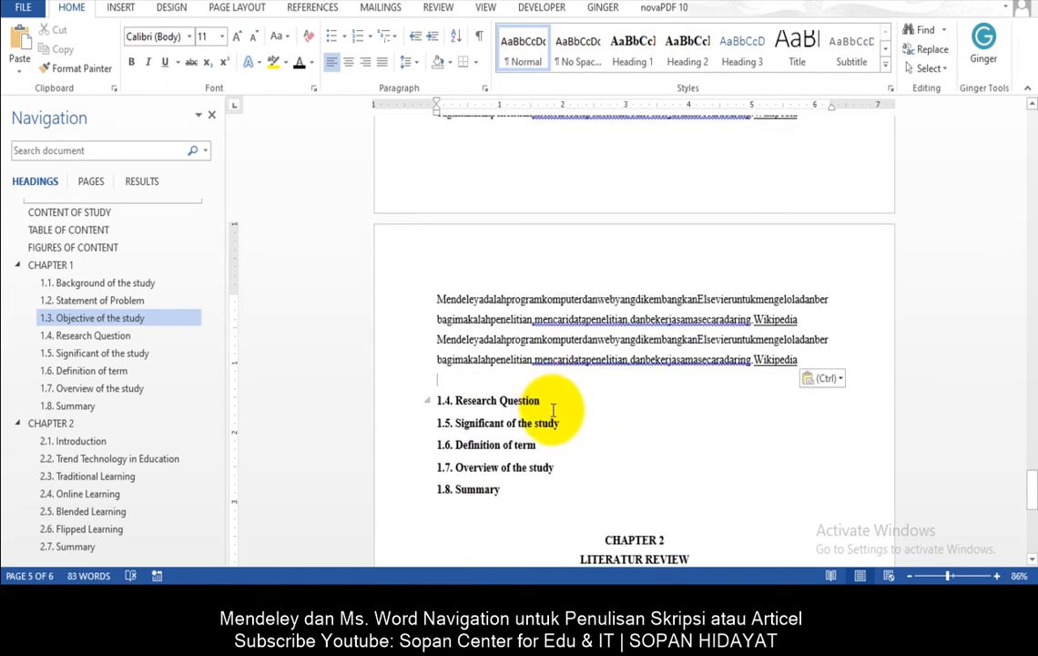
{"action": "left_click", "coordinate": [552, 410]}
{"action": "scroll", "coordinate": [556, 410], "scroll_direction": "up", "scroll_amount": 10}
{"action": "scroll", "coordinate": [565, 407], "scroll_direction": "up", "scroll_amount": 3}
{"action": "scroll", "coordinate": [565, 401], "scroll_direction": "down", "scroll_amount": 5}
{"action": "left_click_drag", "start_coordinate": [806, 335], "coordinate": [438, 194]}
{"action": "key", "text": "ctrl+c"}
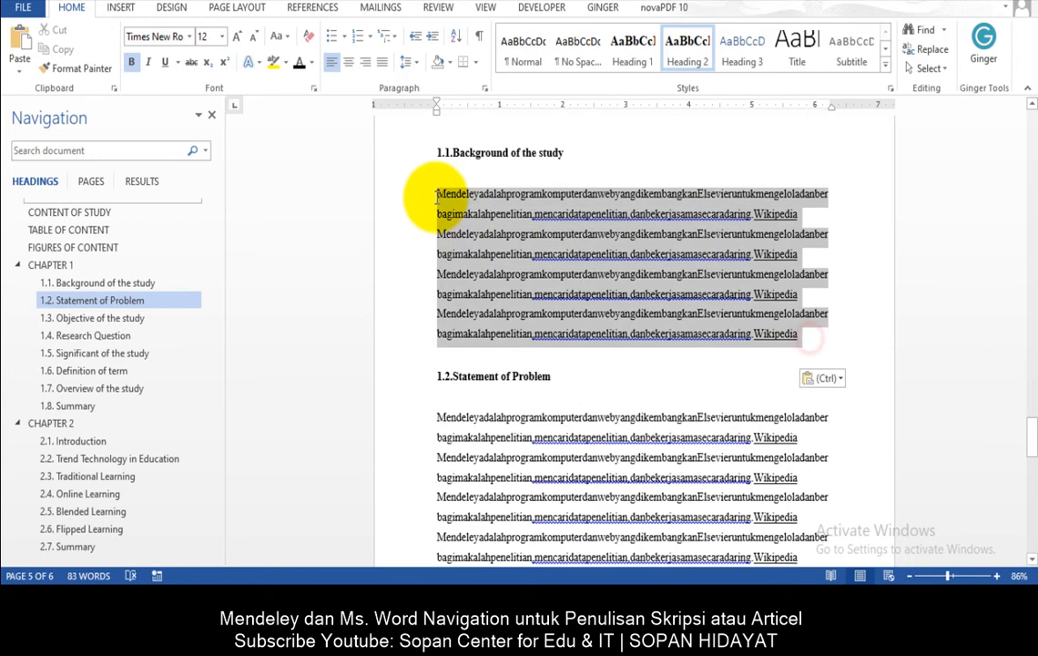
- Go to Chapter 2 and add a blank line between the LITERATUR REVIEW title and subheading 2.1
{"action": "left_click", "coordinate": [110, 441]}
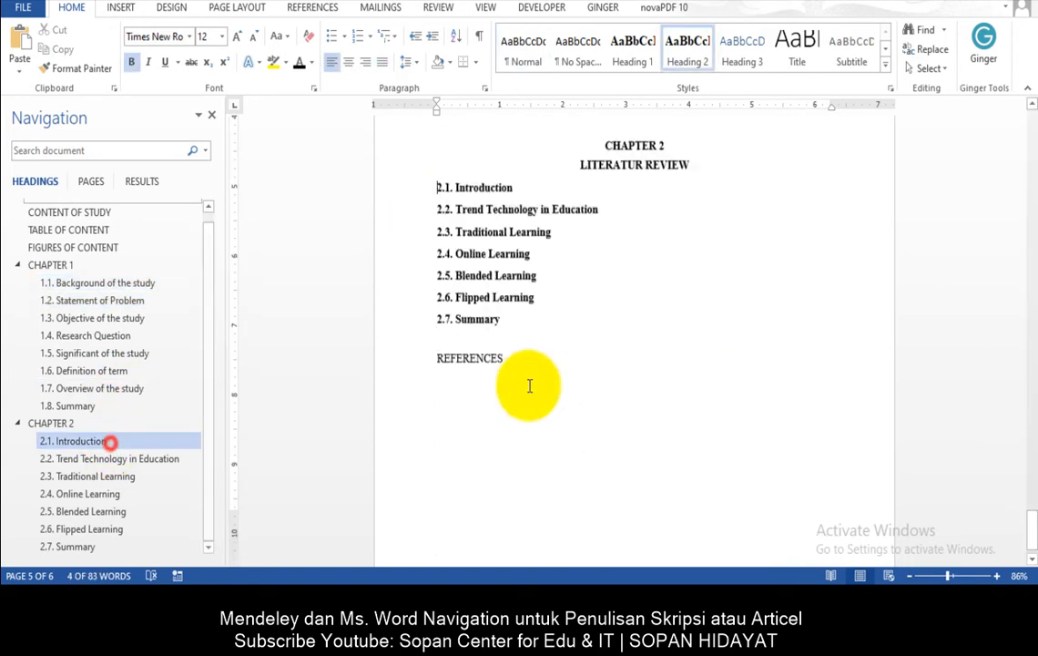
{"action": "scroll", "coordinate": [485, 406], "scroll_direction": "down", "scroll_amount": 4}
{"action": "scroll", "coordinate": [510, 210], "scroll_direction": "up", "scroll_amount": 1}
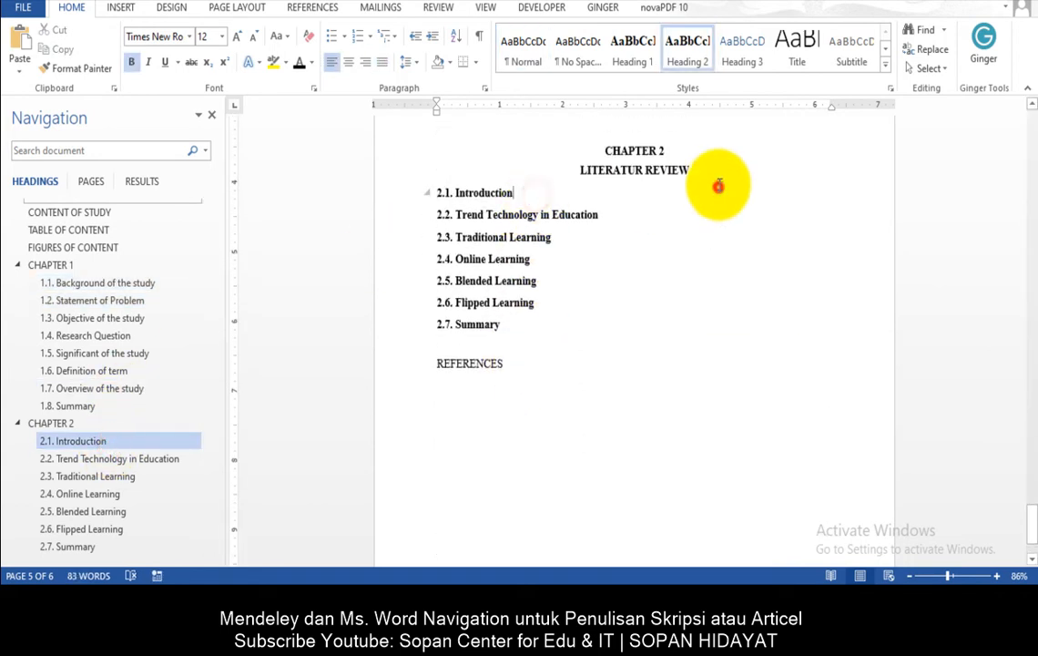
{"action": "left_click", "coordinate": [725, 173]}
{"action": "key", "text": "Return"}
- Paste the four copied paragraphs under 2.1 Introduction, leaving a blank line below the heading
{"action": "left_click", "coordinate": [536, 212]}
{"action": "key", "text": "Return"}
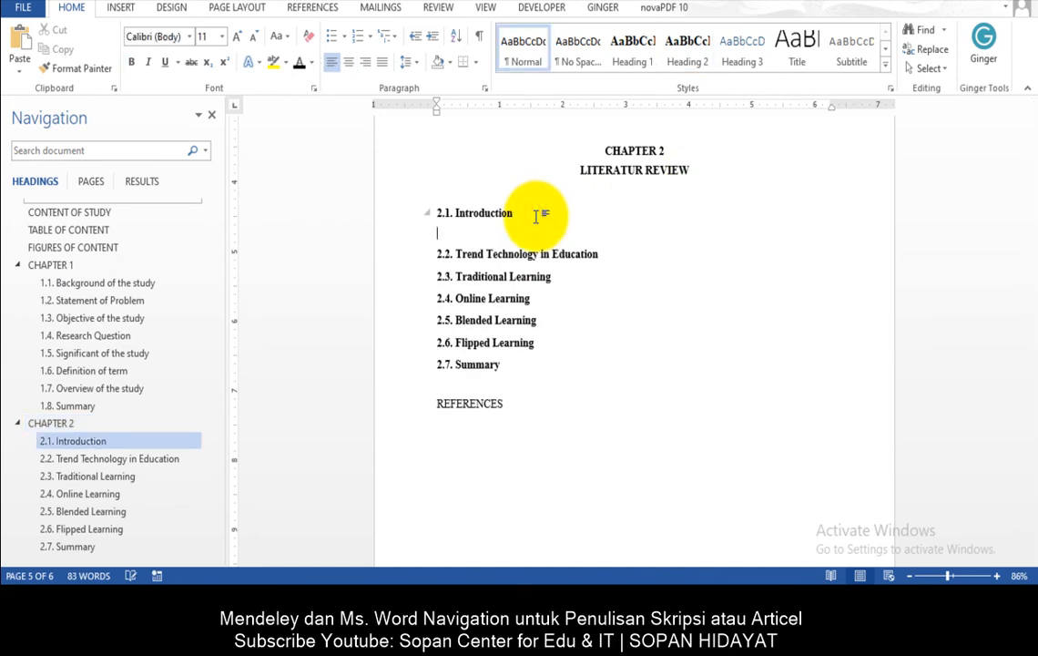
{"action": "type", "text": "Mendeleyadalahprogramkomputerdanwebyangdikembangkan Elsevieruntukmengeloladanberbagimakalahpenelitian,mencaridatapenelitian,danbekerjasamasecaradaring.Wikipedia Mendeleyadalahprogramkomputerdanwebyangdikembangkan Elsevieruntukmengeloladanberbagimakalahpenelitian,mencaridatapenelitian,danbekerjasamasecaradaring.Wikipedia Mendeleyadalahprogramkomputerdanwebyangdikembangkan Elsevieruntukmengeloladanberbagimakalahpenelitian,mencaridatapenelitian,danbekerjasamasecaradaring.Wikipedia Mendeleyadalahprogramkomputerdanwebyangdikembangkan Elsevieruntukmengeloladanberbagimakalahpenelitian,mencaridatapenelitian,danbekerjasamasecaradaring.Wikipedia"}
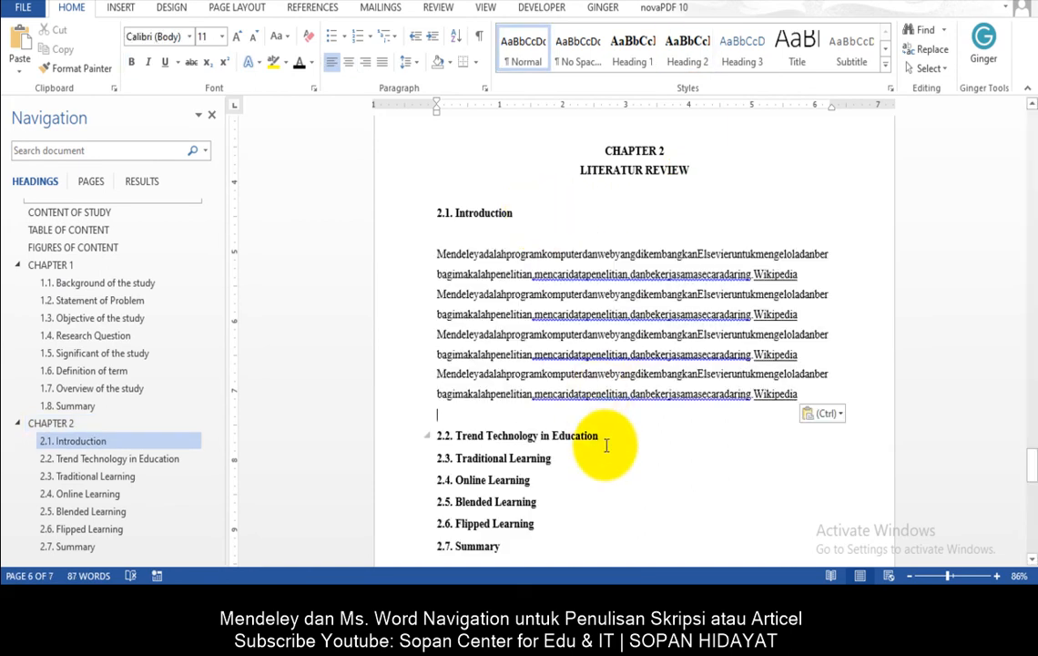
- Paste the four copied paragraphs under 2.2 Trend Technology in Education and again under the subheading that follows it
{"action": "left_click", "coordinate": [631, 436]}
{"action": "key", "text": "Return"}
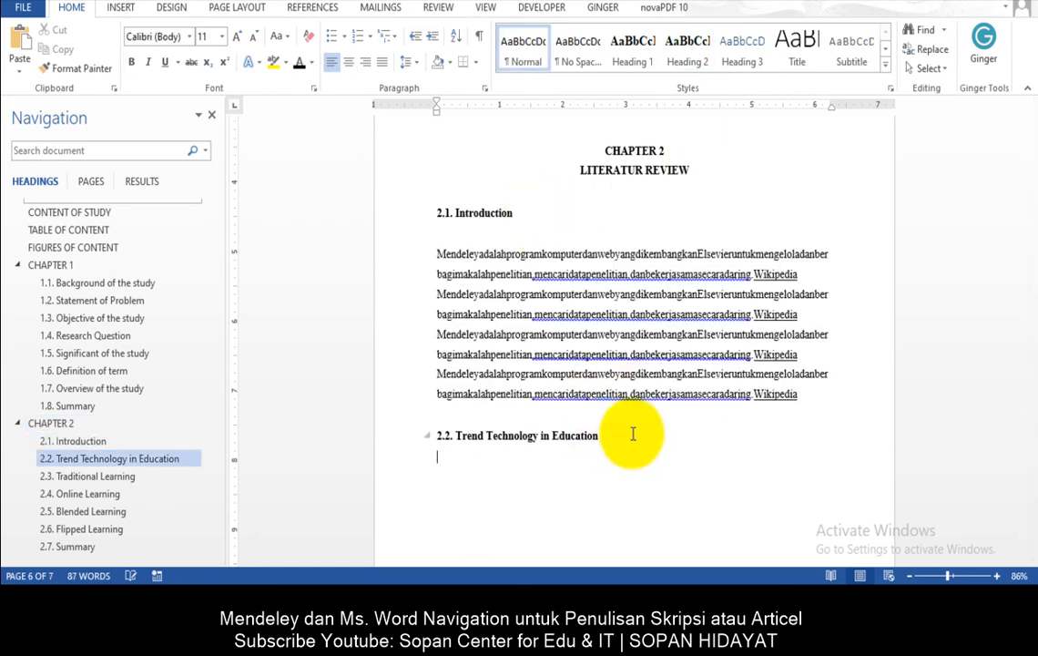
{"action": "key", "text": "ctrl+v"}
{"action": "scroll", "coordinate": [630, 437], "scroll_direction": "down", "scroll_amount": 5}
{"action": "left_click", "coordinate": [580, 403]}
{"action": "key", "text": "Return"}
{"action": "key", "text": "ctrl+v"}
{"action": "left_click", "coordinate": [568, 363]}
{"action": "key", "text": "Return"}
- Return to Chapter 1, paste the four copied paragraphs under 1.7 Overview of the study, and place the cursor below them
{"action": "scroll", "coordinate": [406, 382], "scroll_direction": "up", "scroll_amount": 15}
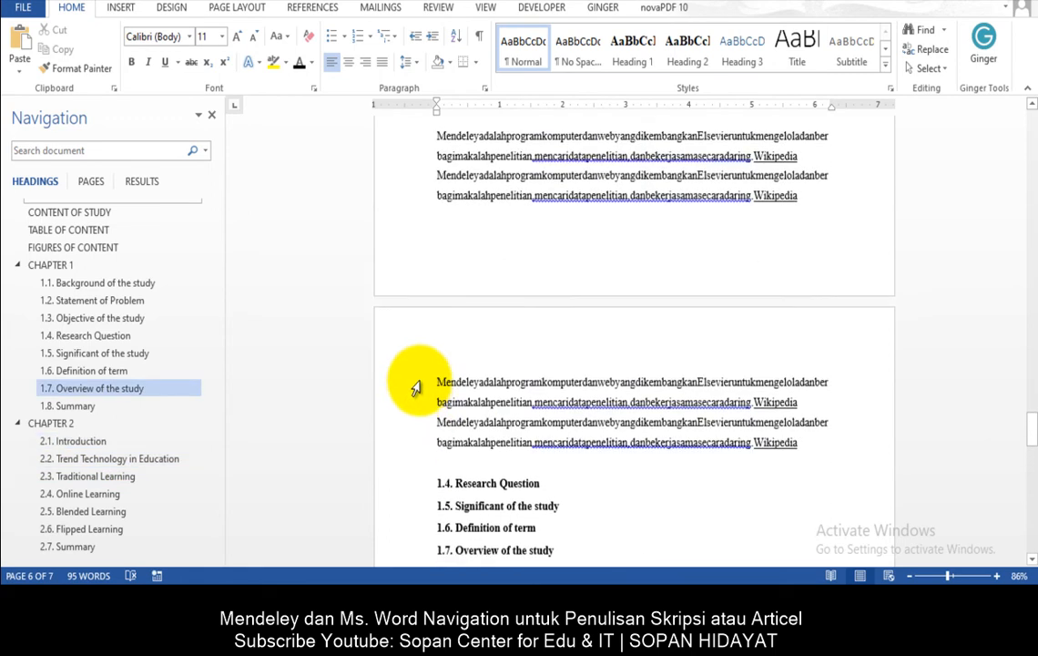
{"action": "scroll", "coordinate": [415, 387], "scroll_direction": "up", "scroll_amount": 15}
{"action": "scroll", "coordinate": [512, 337], "scroll_direction": "up", "scroll_amount": 3}
{"action": "scroll", "coordinate": [512, 342], "scroll_direction": "down", "scroll_amount": 15}
{"action": "scroll", "coordinate": [512, 355], "scroll_direction": "down", "scroll_amount": 5}
{"action": "left_click", "coordinate": [540, 355]}
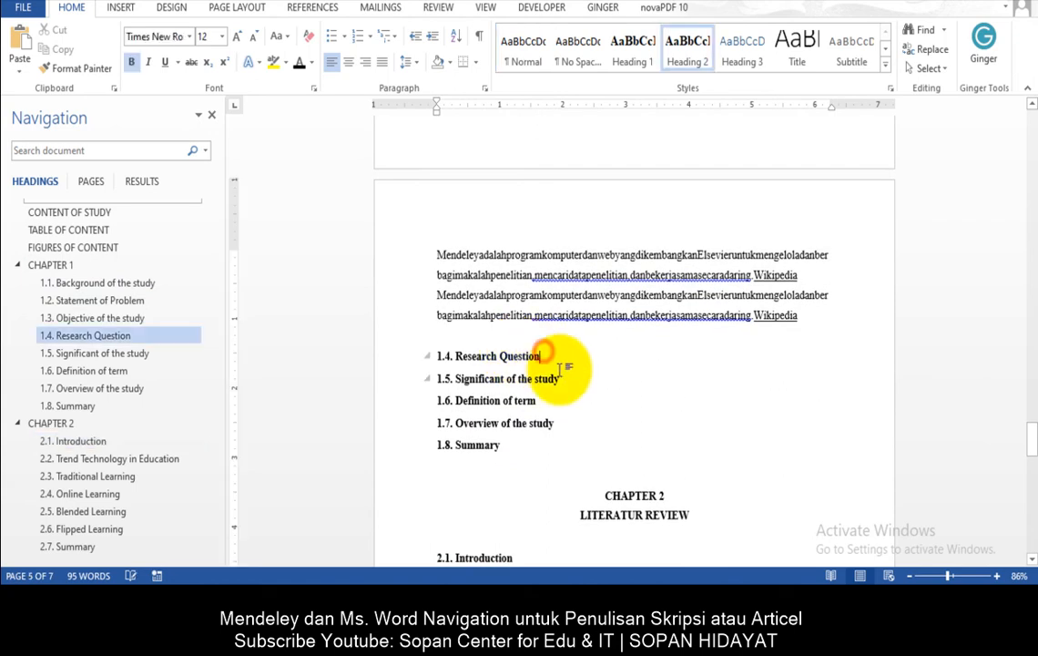
{"action": "left_click", "coordinate": [564, 423]}
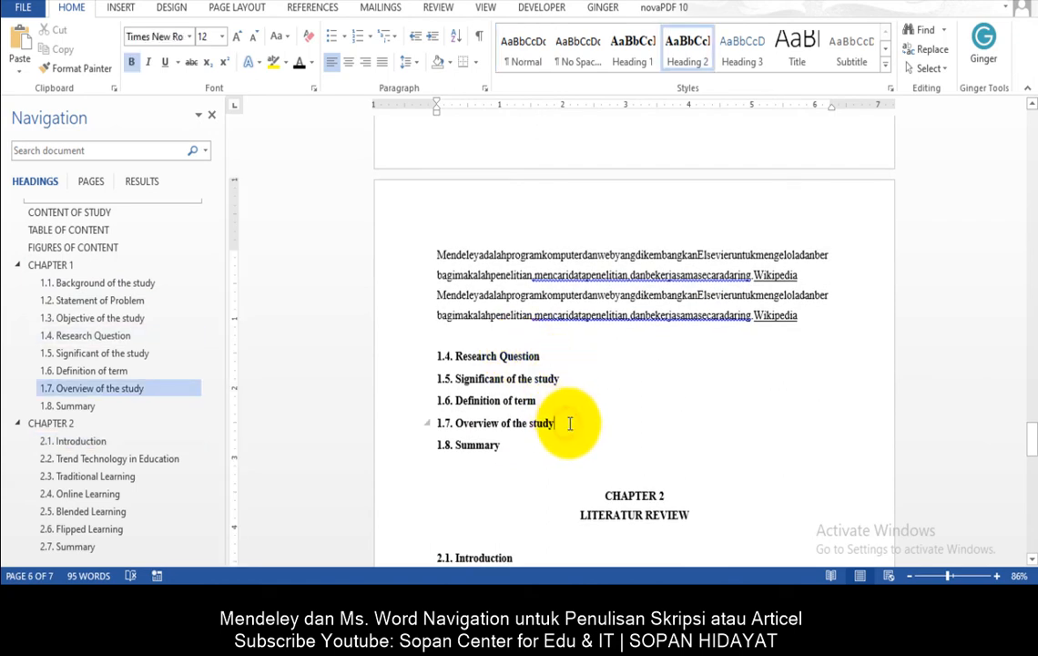
{"action": "key", "text": "Return"}
{"action": "type", "text": "MendeleyadalahprogramkomputerdanwebyangdikembangkanElsevieruntukmengeloladanberbagimakalahpenelitian, mencaridatapenelitian, danbekerjasamasecaradaring. Wikipedia MendeleyadalahprogramkomputerdanwebyangdikembangkanElsevieruntukmengeloladanberbagimakalahpenelitian, mencaridatapenelitian, danbekerjasamasecaradaring. Wikipedia MendeleyadalahprogramkomputerdanwebyangdikembangkanElsevieruntukmengeloladanberbagimakalahpenelitian, mencaridatapenelitian, danbekerjasamasecaradaring. Wikipedia MendeleyadalahprogramkomputerdanwebyangdikembangkanElsevieruntukmengeloladanberbagimakalahpenelitian, mencaridatapenelitian, danbekerjasamasecaradaring. Wikipedia"}
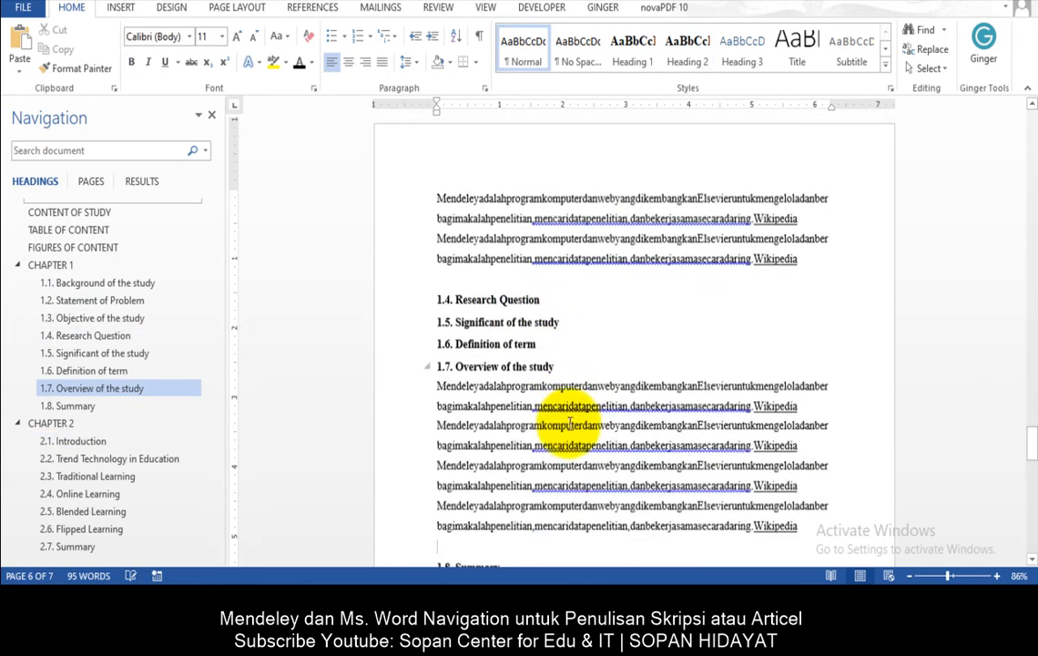
{"action": "left_click", "coordinate": [465, 539]}
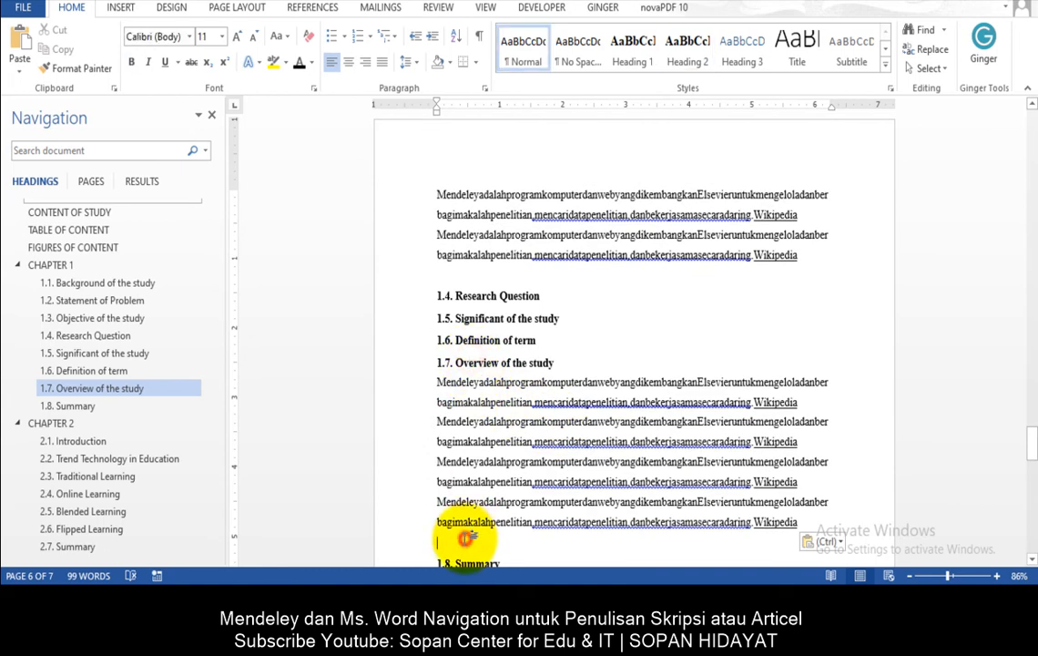
{"action": "scroll", "coordinate": [464, 539], "scroll_direction": "down", "scroll_amount": 1}
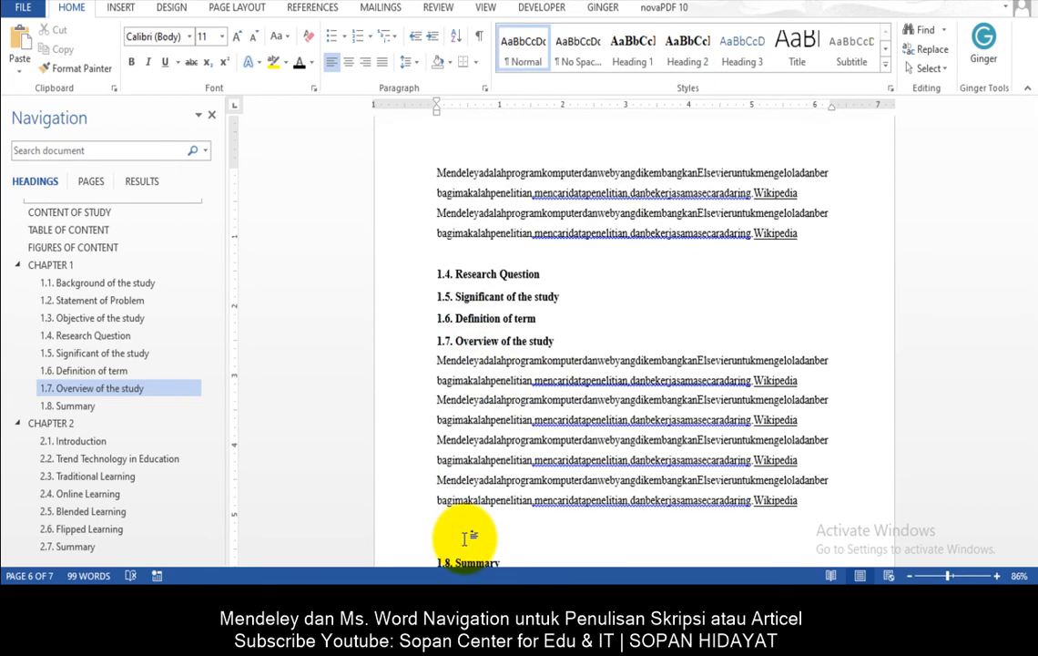
- Add the lines "1.7.1 higdif;gh[rgjr[ghh[" and "1.7.2 jkgbdrughpdrgh" below the section 1.7 text, followed by an empty line
{"action": "scroll", "coordinate": [485, 346], "scroll_direction": "down", "scroll_amount": 1}
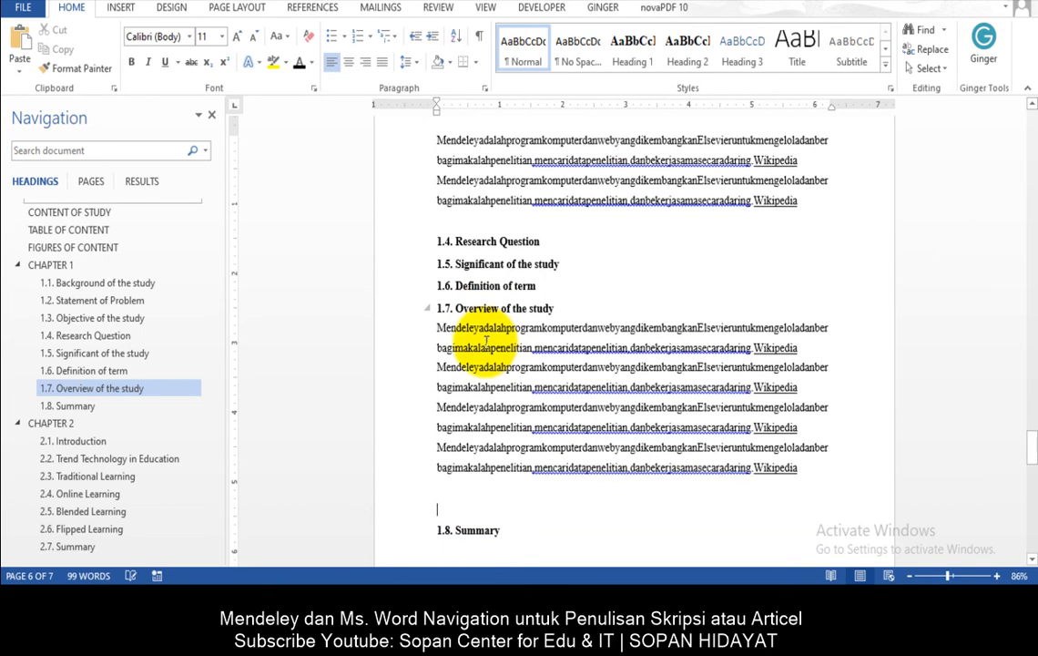
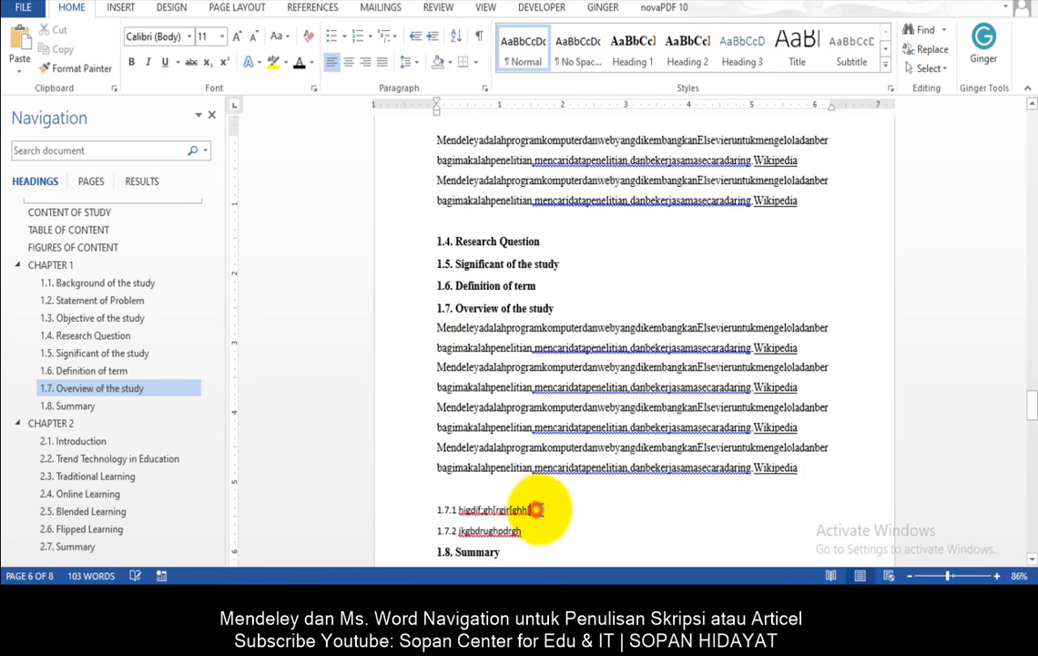
{"action": "scroll", "coordinate": [536, 496], "scroll_direction": "down", "scroll_amount": 2}
{"action": "key", "text": "Return"}
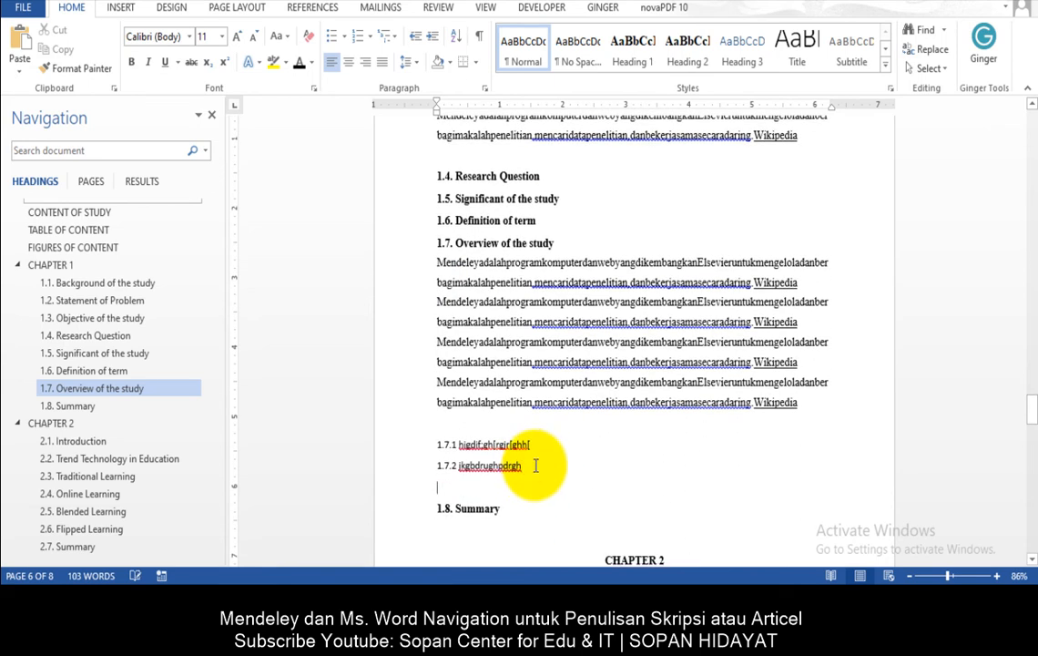
- With the cursor on the 1.7.1 line, modify the Heading 3 style to use the Times New Roman font
{"action": "left_click_drag", "start_coordinate": [534, 466], "coordinate": [424, 435]}
{"action": "left_click", "coordinate": [506, 445]}
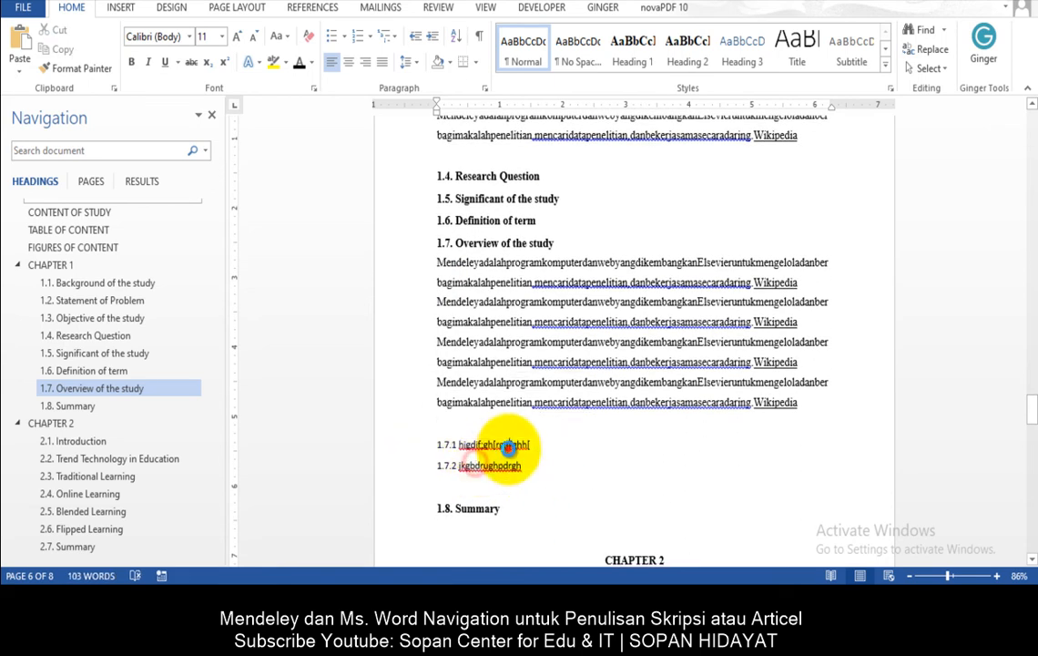
{"action": "left_click", "coordinate": [525, 452]}
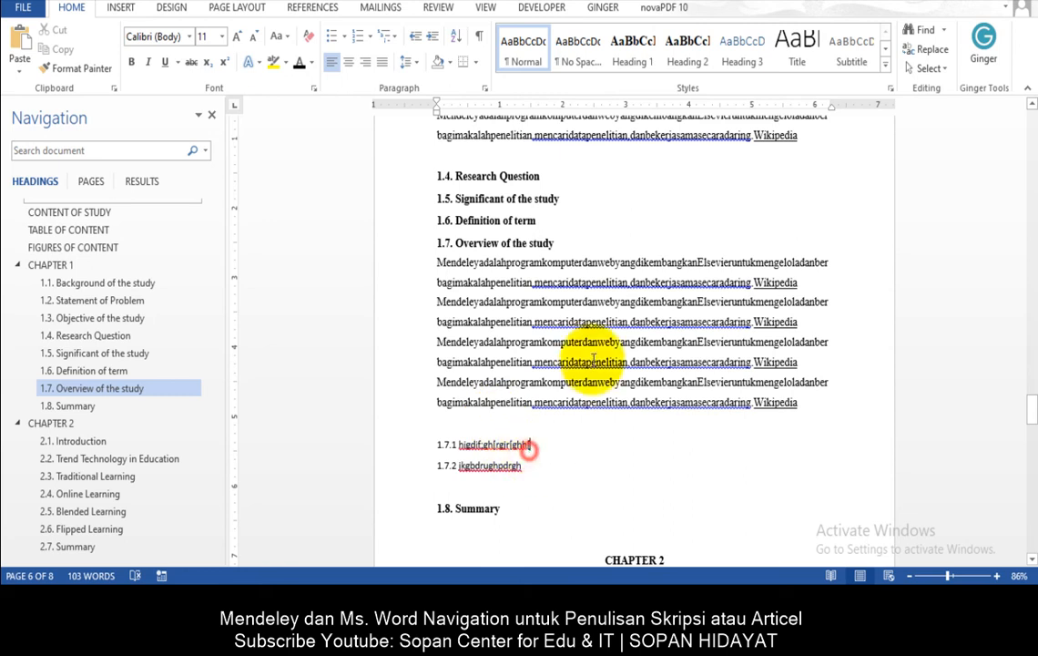
{"action": "left_click", "coordinate": [537, 446]}
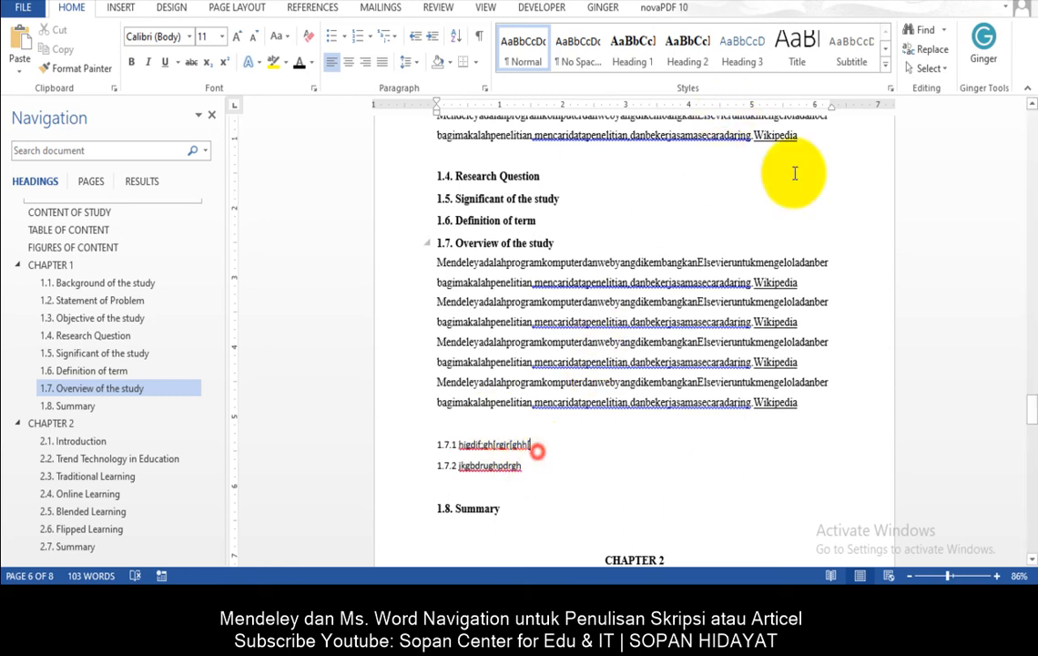
{"action": "right_click", "coordinate": [752, 57]}
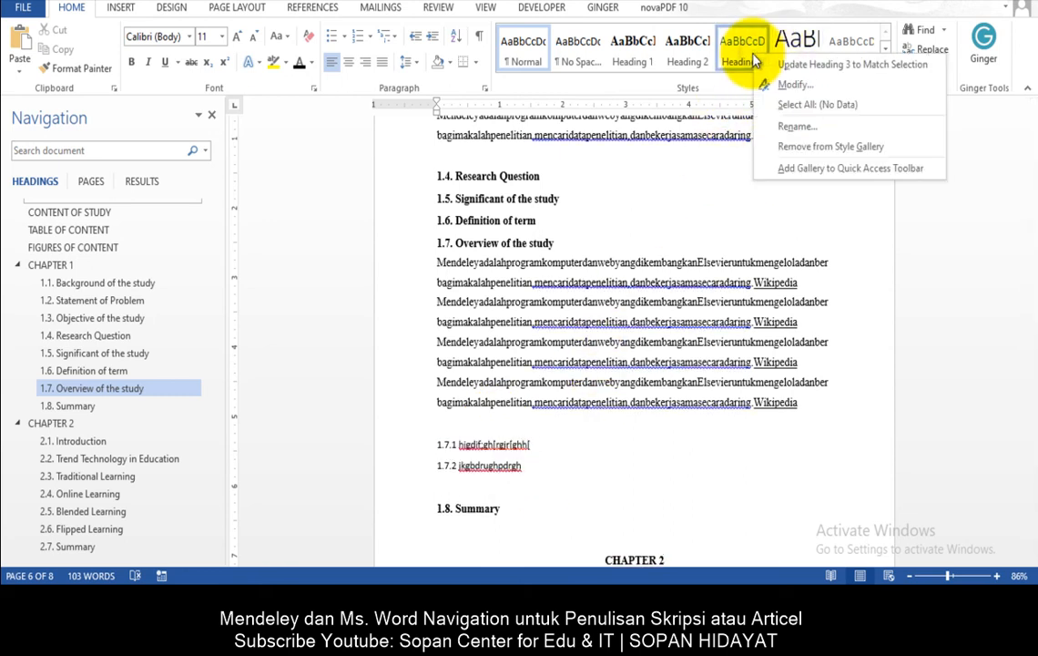
{"action": "left_click", "coordinate": [547, 444]}
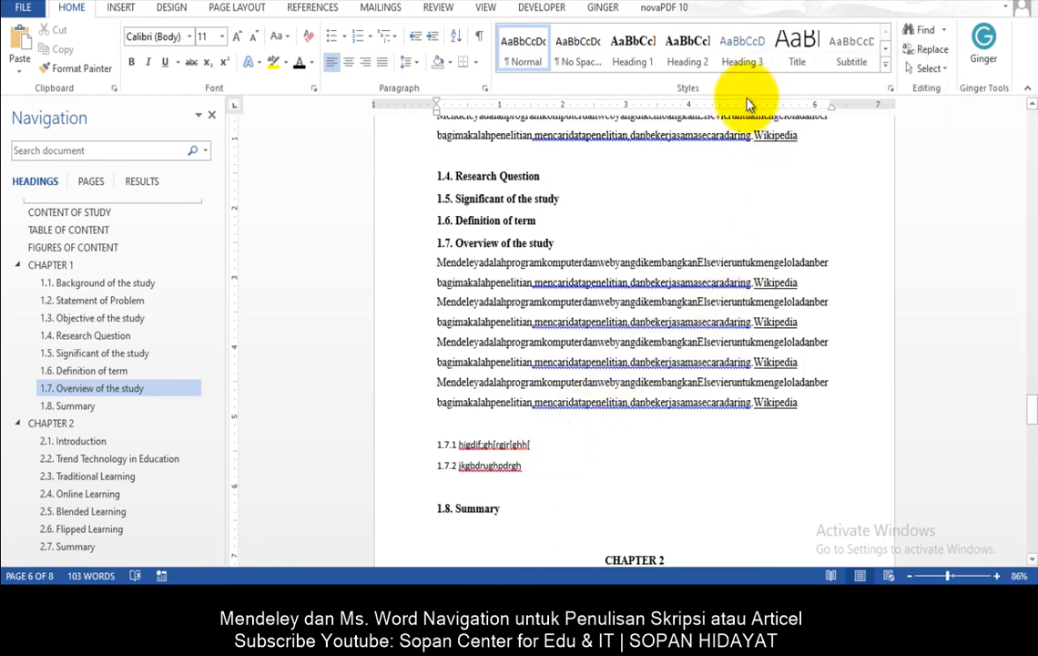
{"action": "left_click", "coordinate": [744, 59]}
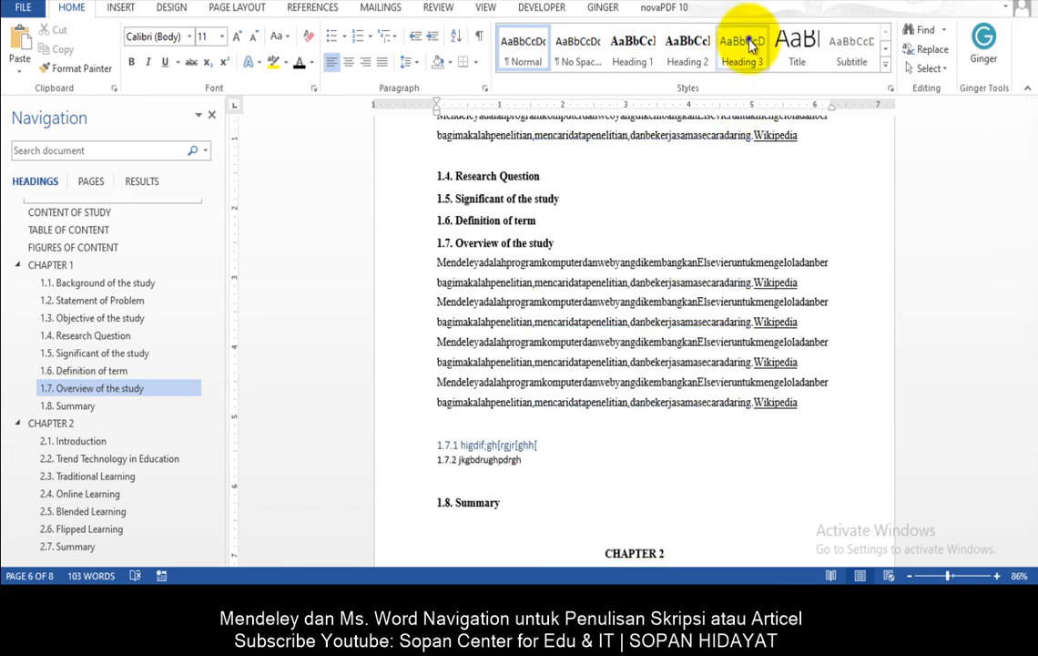
{"action": "right_click", "coordinate": [751, 48]}
{"action": "left_click", "coordinate": [774, 74]}
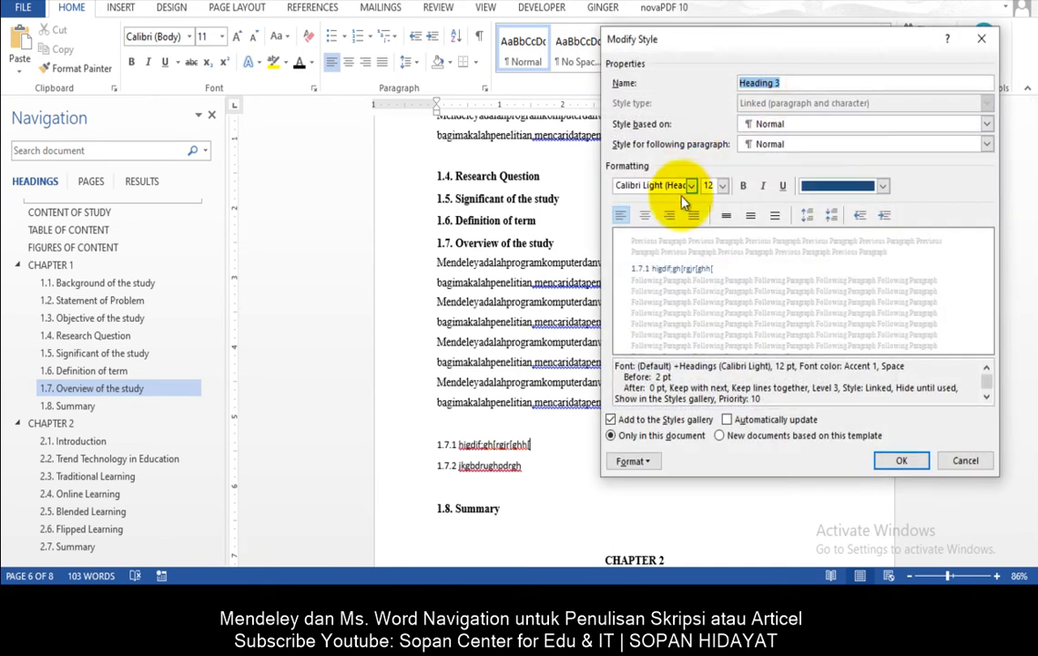
{"action": "left_click", "coordinate": [692, 186]}
{"action": "left_click", "coordinate": [686, 239]}
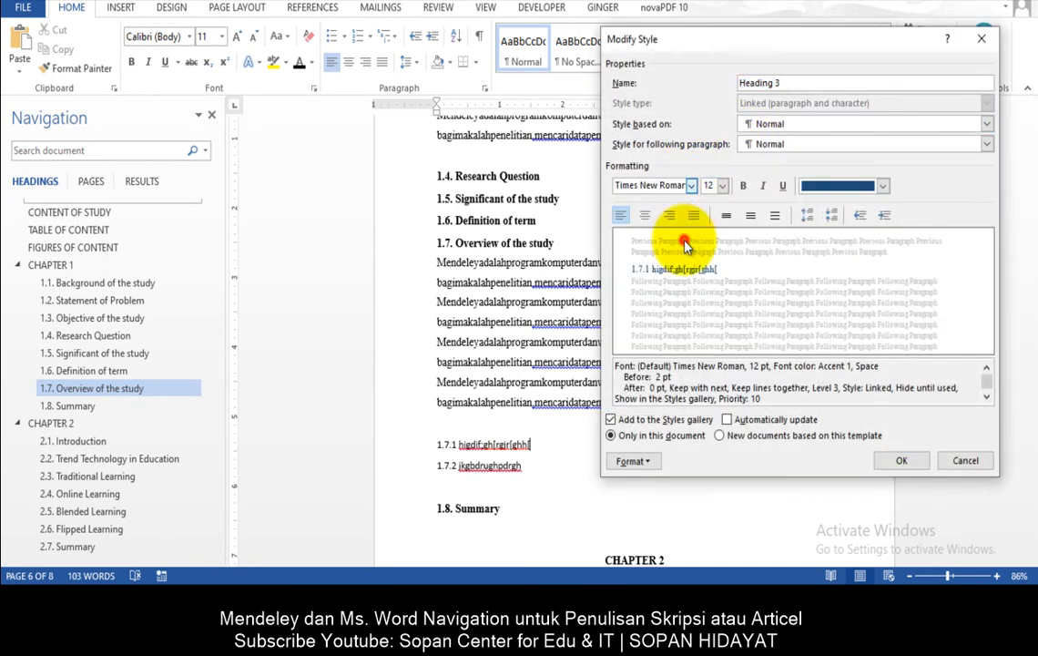
- Make the Heading 3 style bold with the Automatic font colour, turn on automatic updating and save the style
{"action": "left_click", "coordinate": [743, 186]}
{"action": "left_click", "coordinate": [820, 187]}
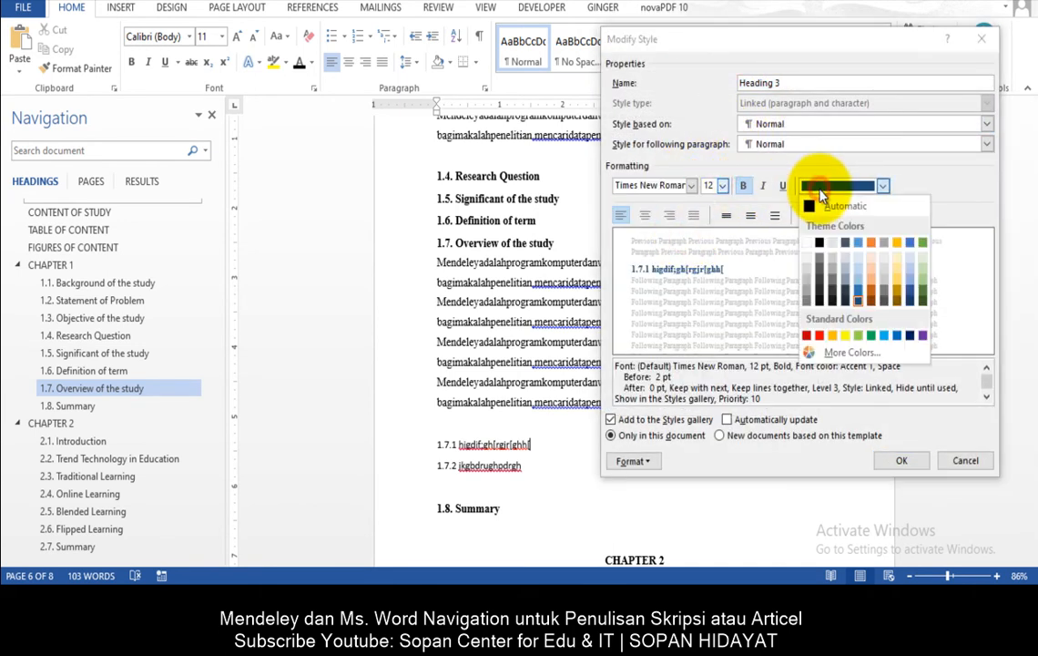
{"action": "left_click", "coordinate": [829, 208]}
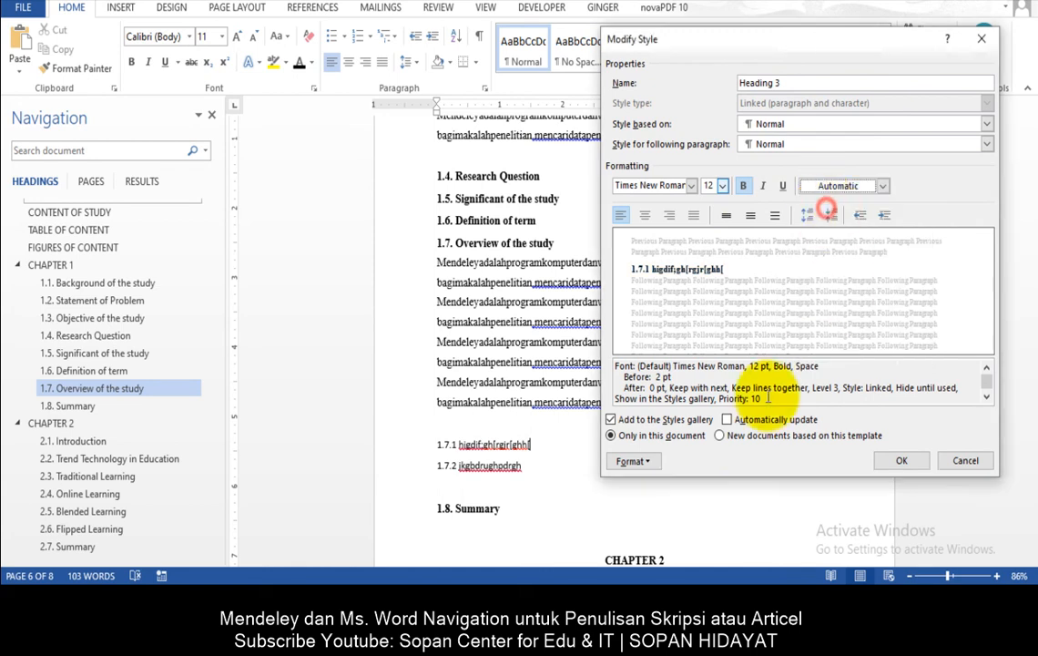
{"action": "left_click", "coordinate": [727, 420]}
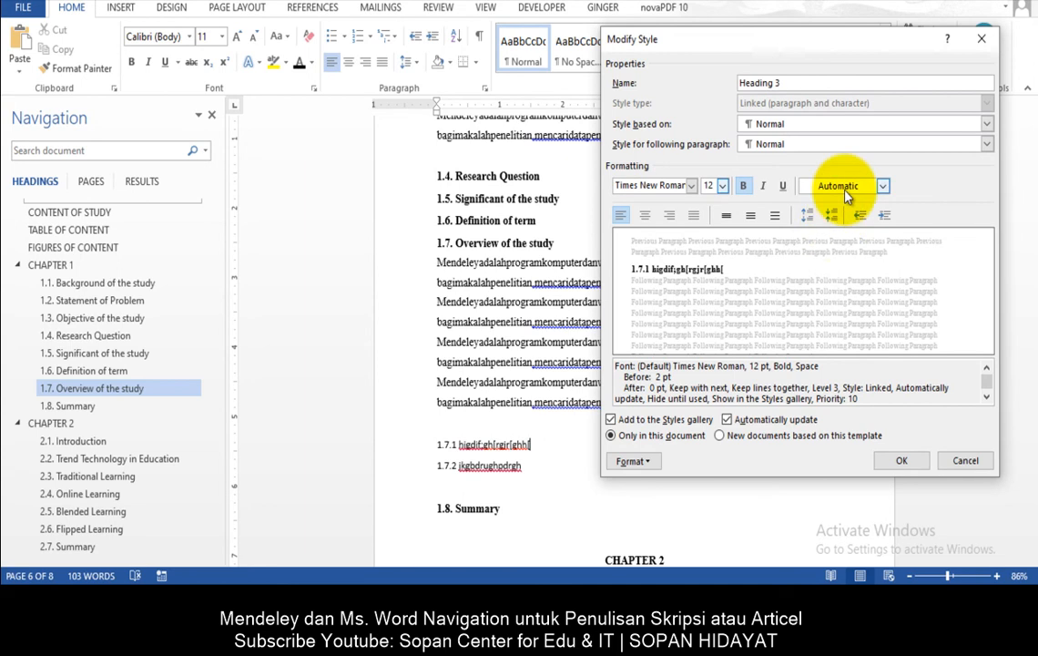
{"action": "left_click", "coordinate": [902, 463]}
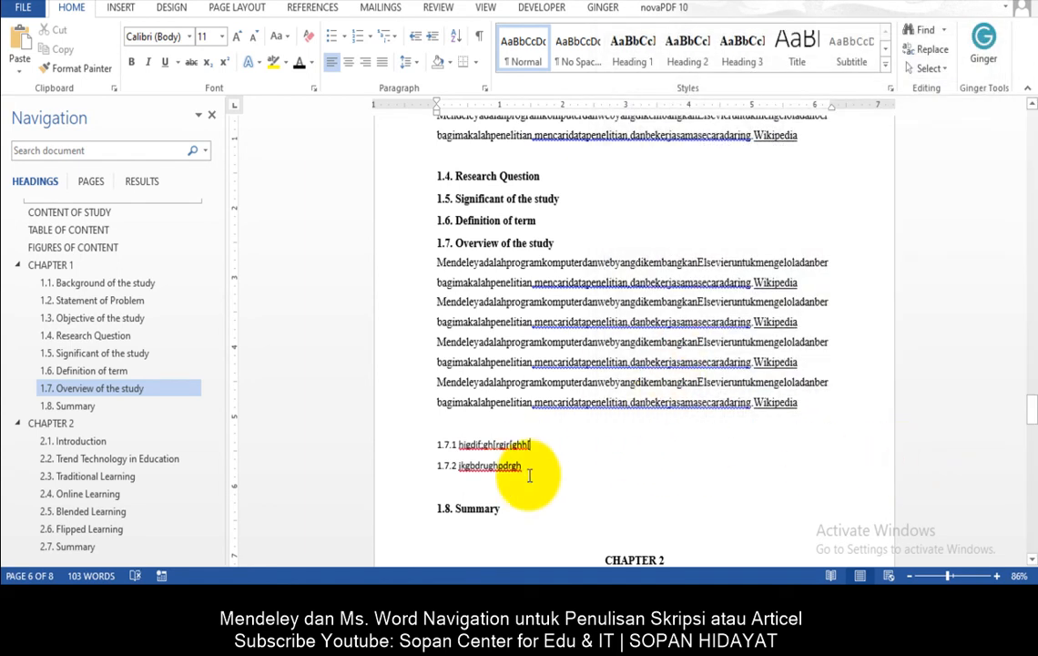
- Apply the Heading 3 style to the 1.7.1 and 1.7.2 lines, with an empty line between them
{"action": "left_click", "coordinate": [743, 50]}
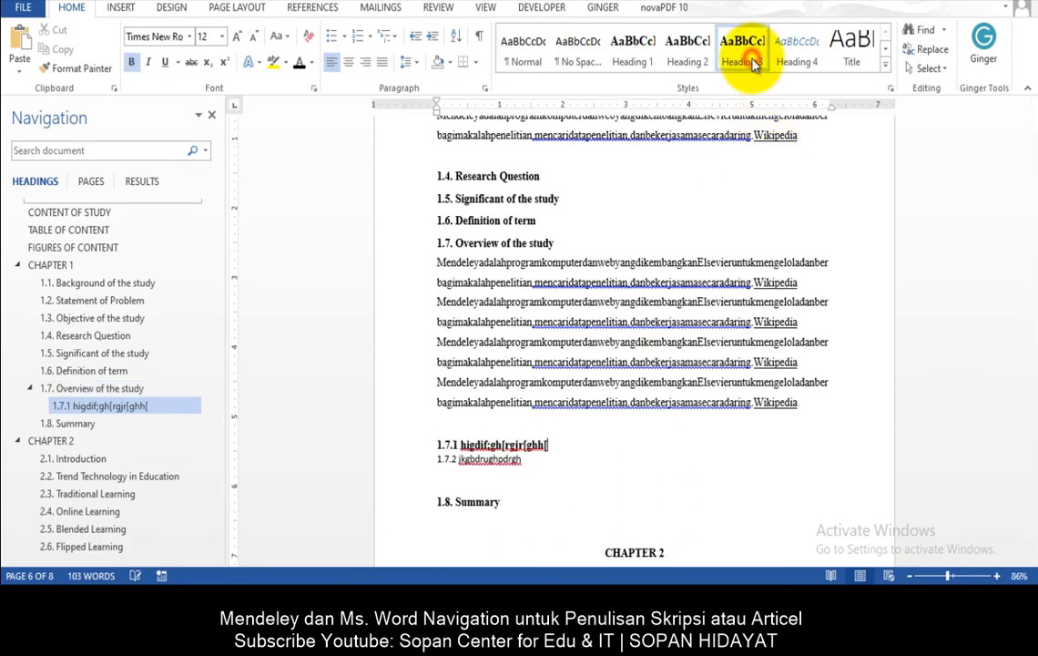
{"action": "key", "text": "Return"}
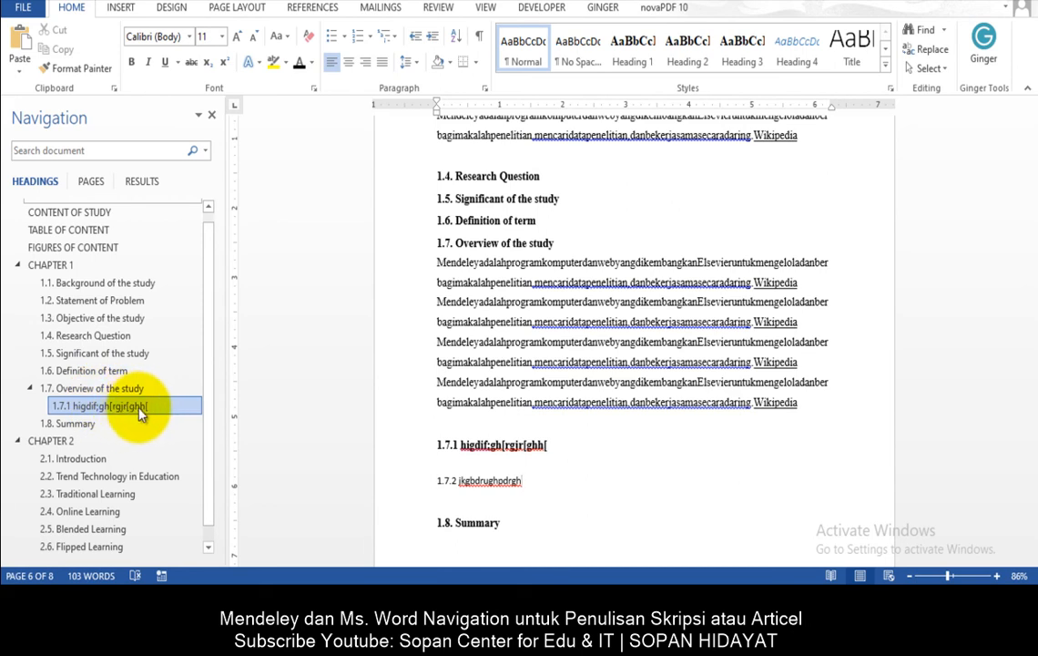
{"action": "left_click", "coordinate": [764, 55]}
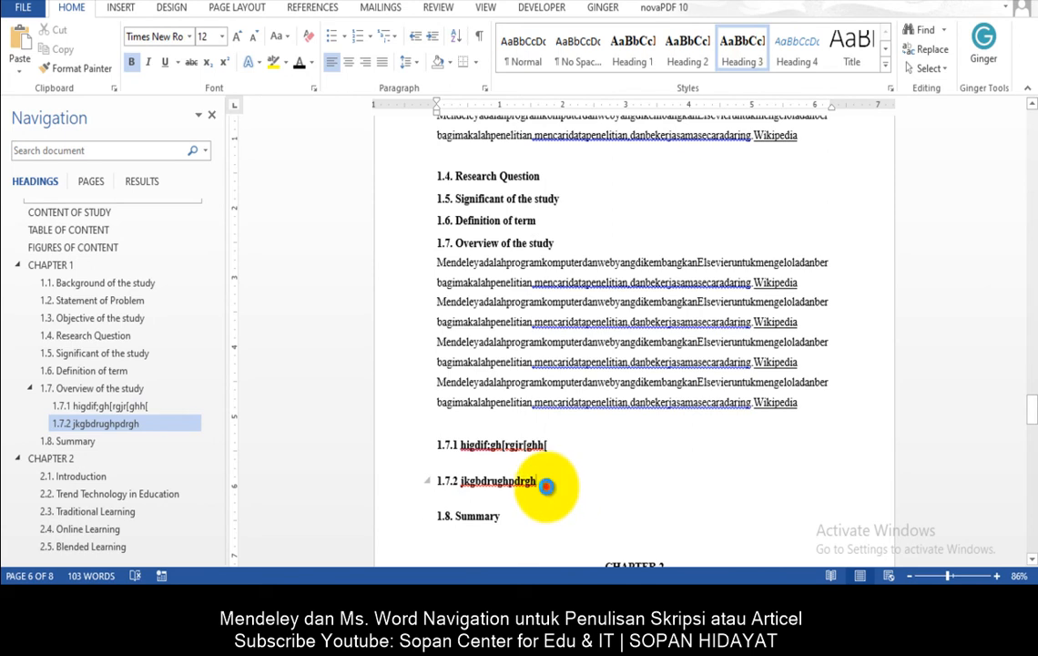
- Copy the Mendeley placeholder paragraphs from section 1.7 and paste them below the 1.7.1 heading after an empty line
{"action": "scroll", "coordinate": [583, 428], "scroll_direction": "down", "scroll_amount": 1}
{"action": "left_click_drag", "start_coordinate": [809, 371], "coordinate": [441, 227]}
{"action": "key", "text": "ctrl+c"}
{"action": "left_click", "coordinate": [660, 212]}
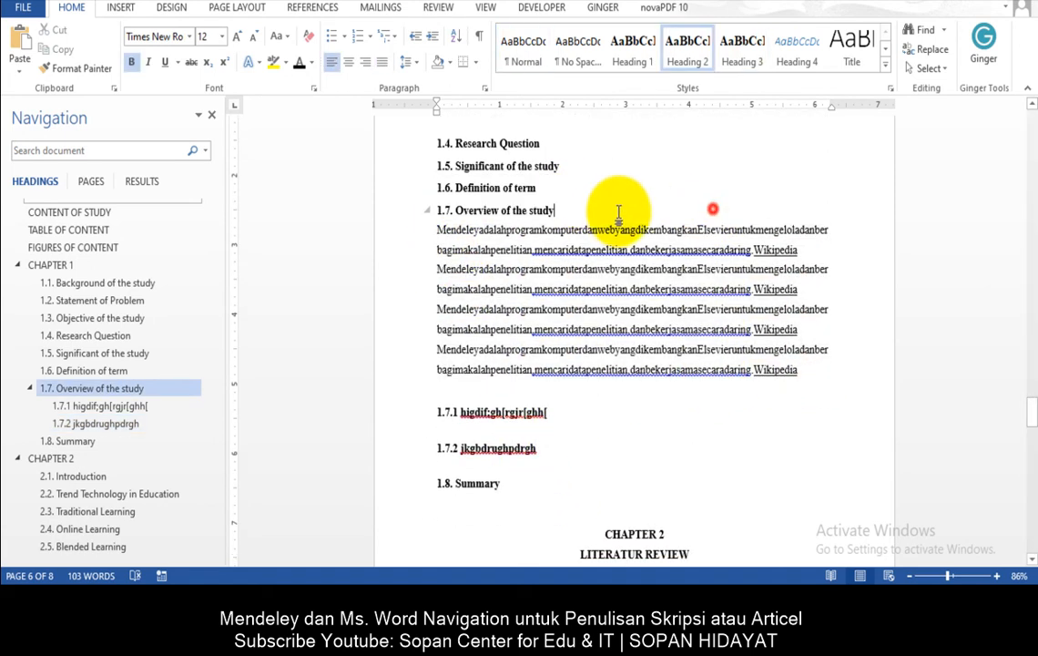
{"action": "left_click", "coordinate": [423, 231]}
{"action": "left_click", "coordinate": [799, 369], "text": "shift"}
{"action": "left_click", "coordinate": [588, 413]}
{"action": "key", "text": "Return"}
{"action": "key", "text": "Return"}
{"action": "key", "text": "ctrl+v"}
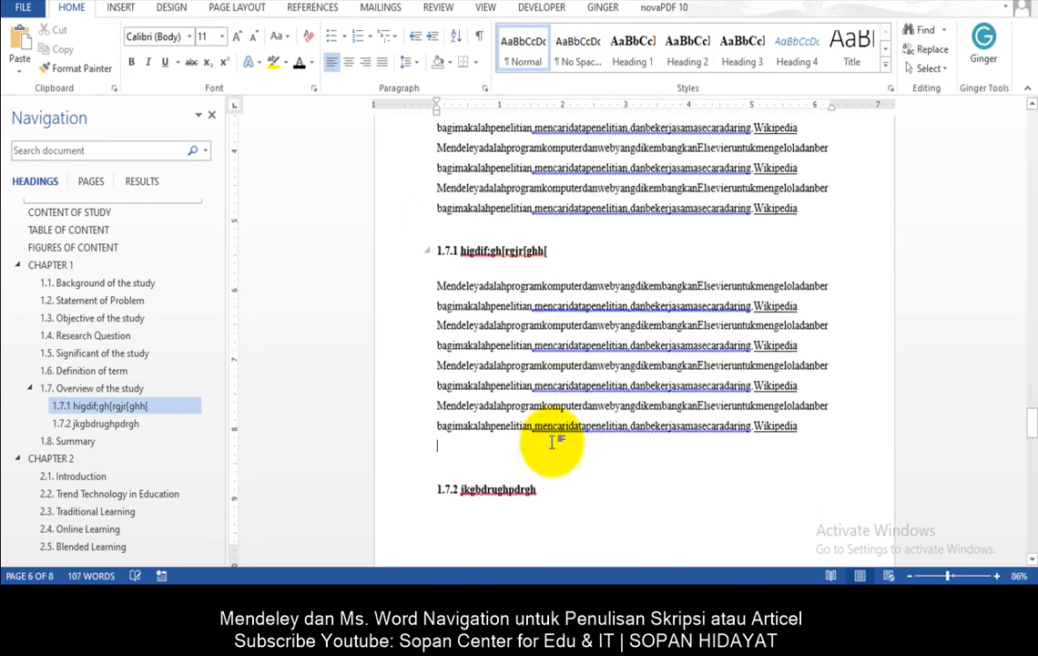
- Paste the same placeholder paragraphs on a new line below the 1.7.2 heading
{"action": "left_click", "coordinate": [563, 484]}
{"action": "key", "text": "Return"}
{"action": "key", "text": "ctrl+v"}
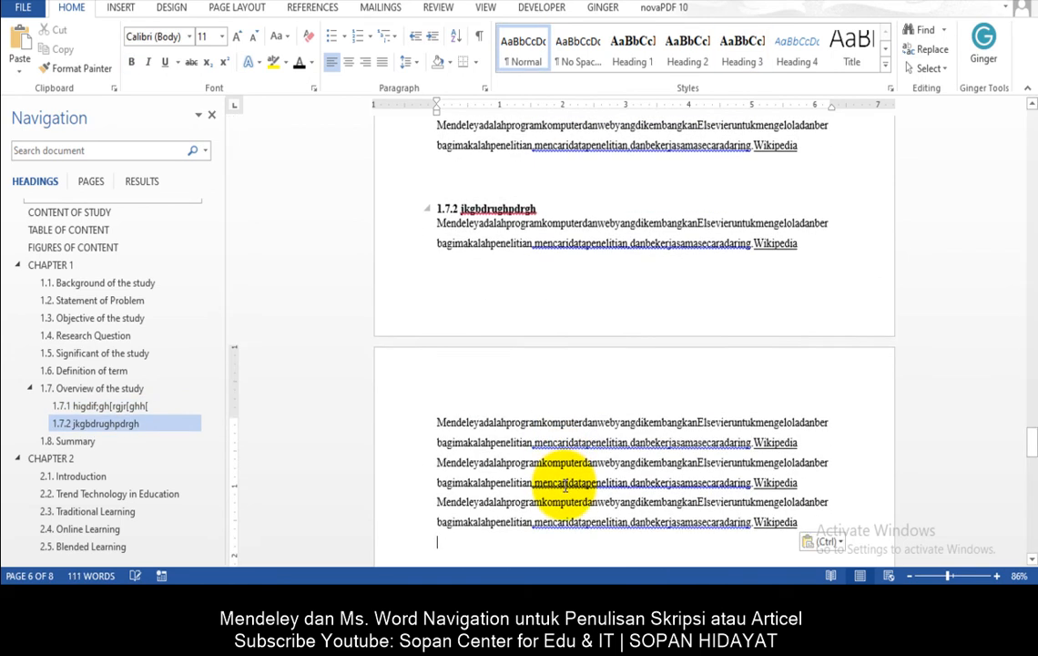
- Look through the document from subsection 1.7.2 through Chapter 2 to REFERENCES, comparing it with the heading outline
{"action": "scroll", "coordinate": [565, 485], "scroll_direction": "up", "scroll_amount": 3}
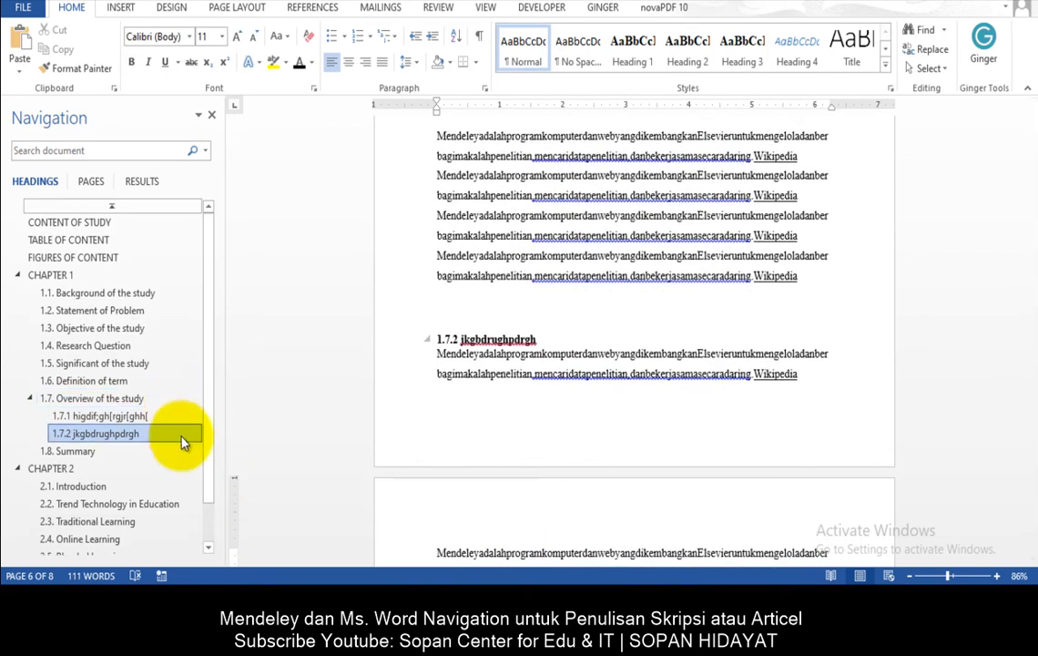
{"action": "scroll", "coordinate": [86, 325], "scroll_direction": "down", "scroll_amount": 1}
{"action": "scroll", "coordinate": [106, 329], "scroll_direction": "up", "scroll_amount": 1}
{"action": "scroll", "coordinate": [132, 374], "scroll_direction": "down", "scroll_amount": 1}
{"action": "scroll", "coordinate": [135, 383], "scroll_direction": "up", "scroll_amount": 1}
{"action": "scroll", "coordinate": [135, 383], "scroll_direction": "down", "scroll_amount": 1}
{"action": "scroll", "coordinate": [601, 429], "scroll_direction": "down", "scroll_amount": 10}
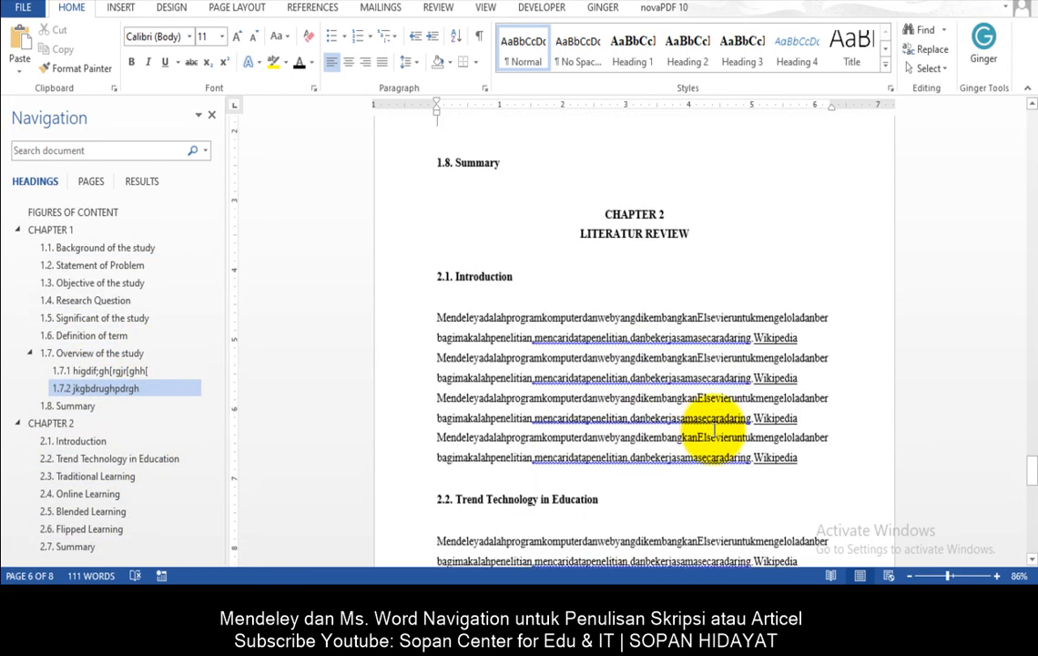
{"action": "scroll", "coordinate": [715, 428], "scroll_direction": "down", "scroll_amount": 8}
{"action": "scroll", "coordinate": [715, 428], "scroll_direction": "down", "scroll_amount": 6}
{"action": "scroll", "coordinate": [456, 410], "scroll_direction": "up", "scroll_amount": 1}
{"action": "left_click", "coordinate": [541, 376]}
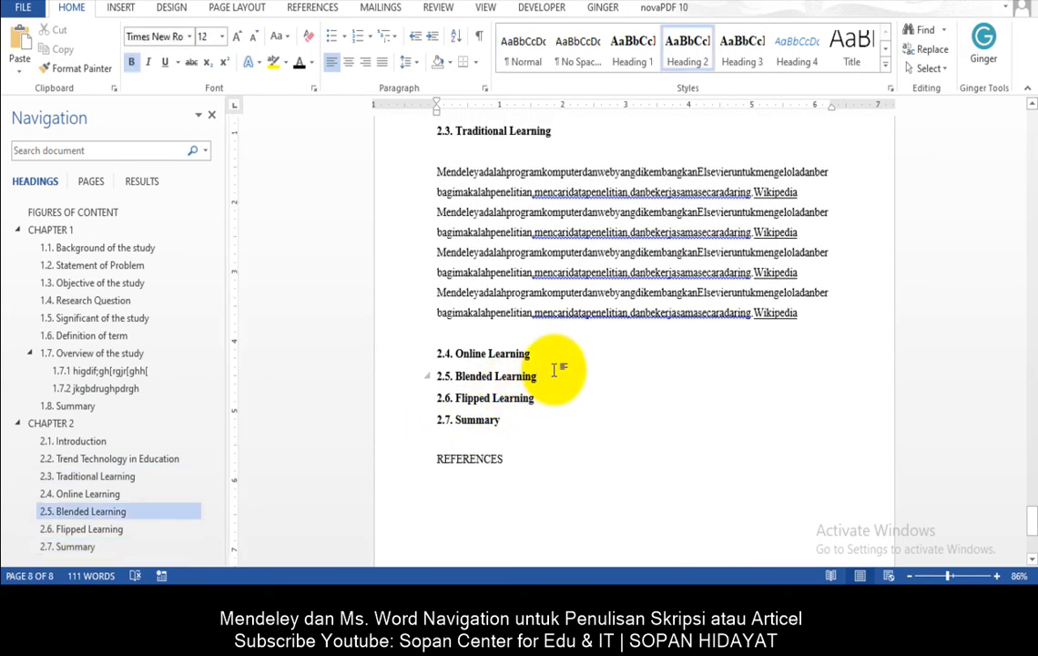
{"action": "scroll", "coordinate": [570, 354], "scroll_direction": "down", "scroll_amount": 5}
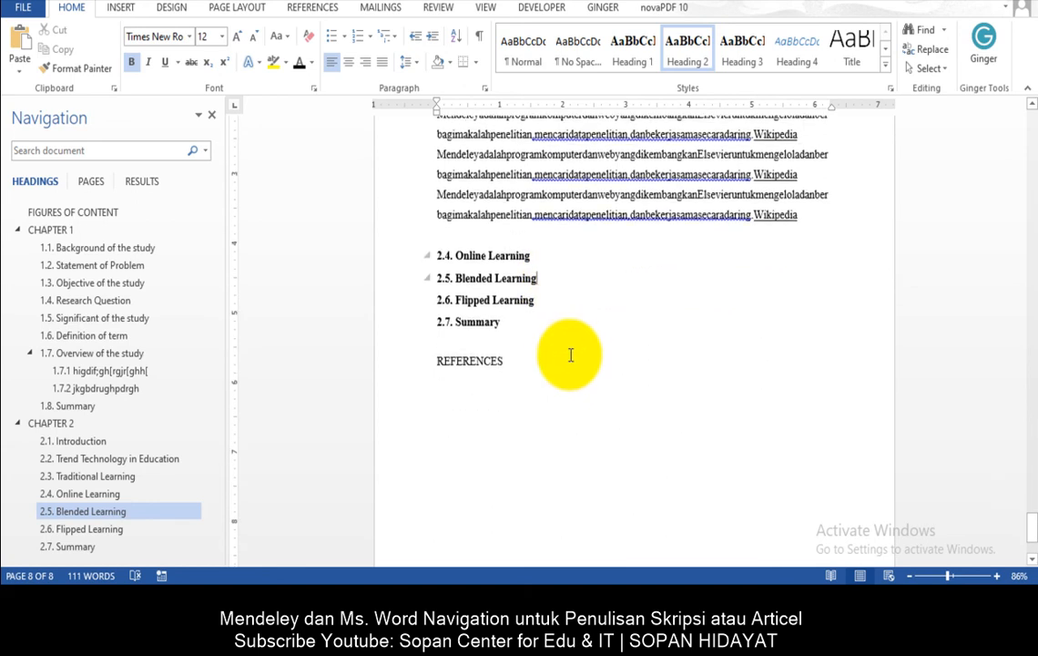
{"action": "scroll", "coordinate": [574, 341], "scroll_direction": "up", "scroll_amount": 5}
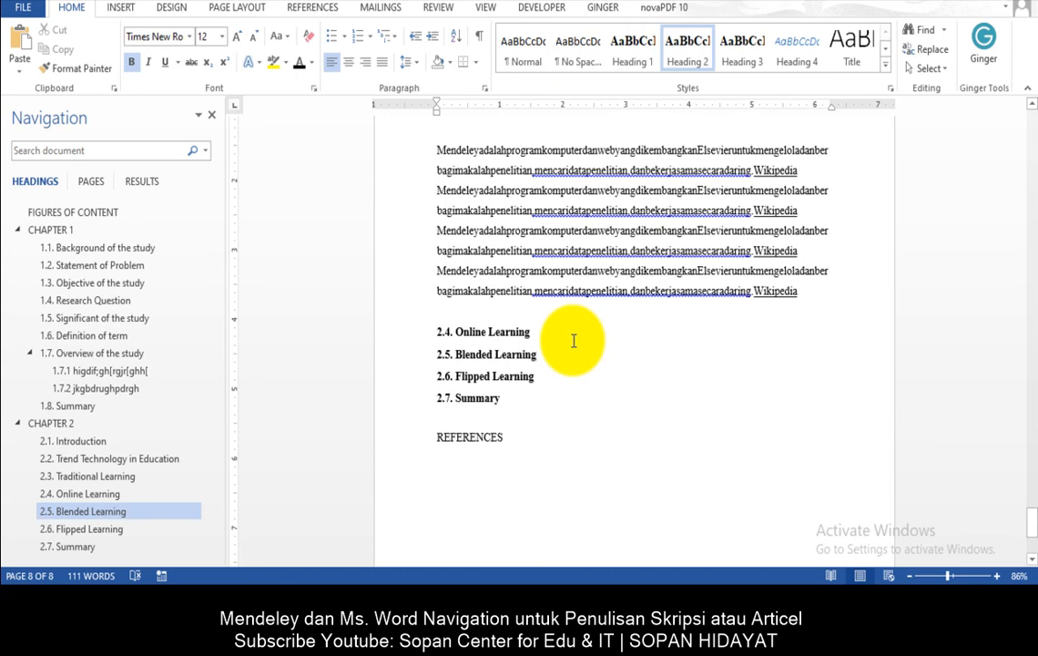
{"action": "scroll", "coordinate": [574, 341], "scroll_direction": "up", "scroll_amount": 4}
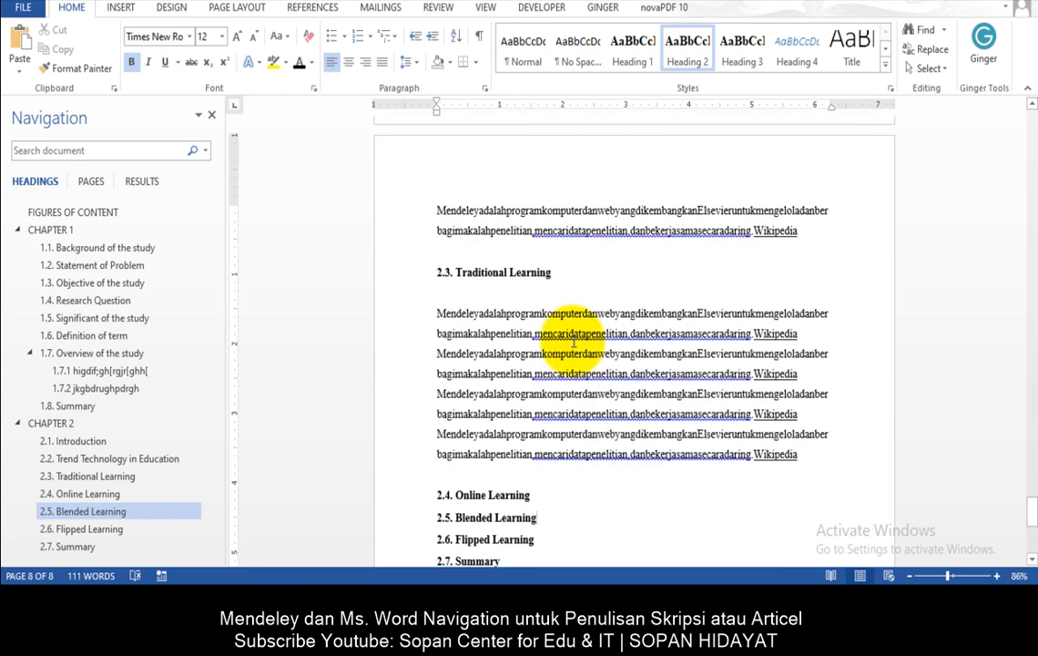
{"action": "scroll", "coordinate": [707, 204], "scroll_direction": "down", "scroll_amount": 1}
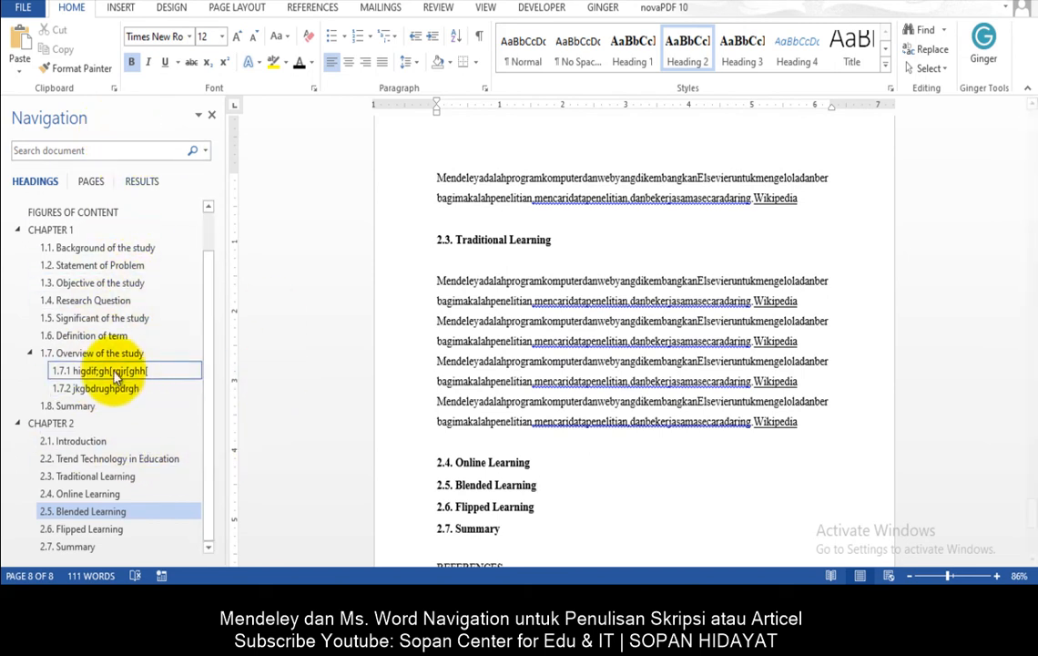
{"action": "scroll", "coordinate": [609, 435], "scroll_direction": "down", "scroll_amount": 3}
{"action": "left_click_drag", "start_coordinate": [1027, 511], "coordinate": [1032, 538]}
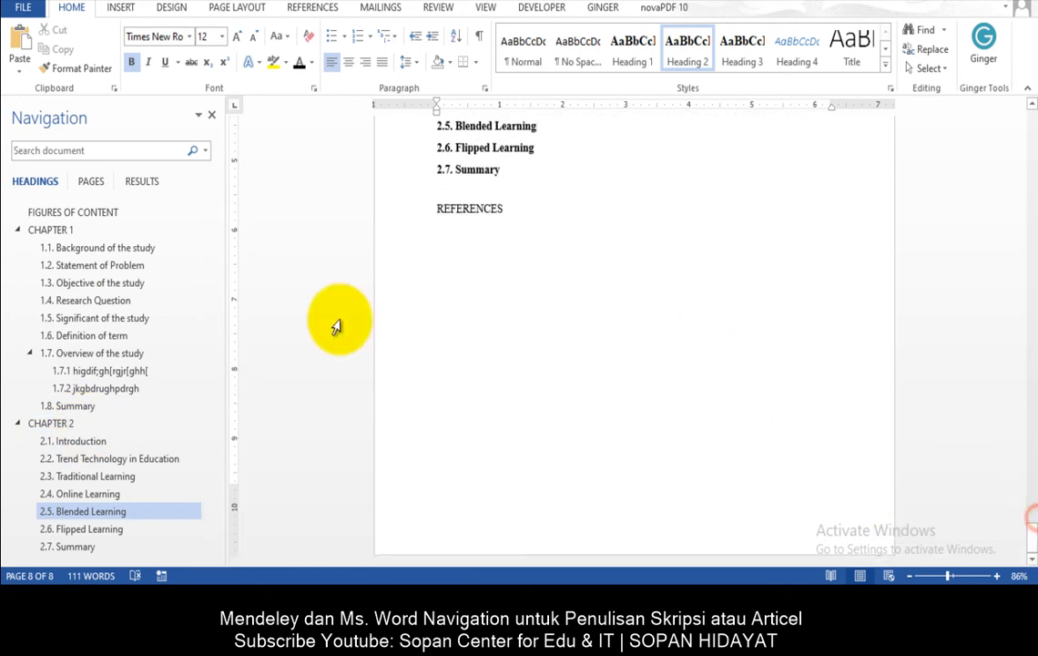
- Use the heading outline to jump to subsection 1.7.1 and to 1.1 Background of the study
{"action": "left_click", "coordinate": [95, 372]}
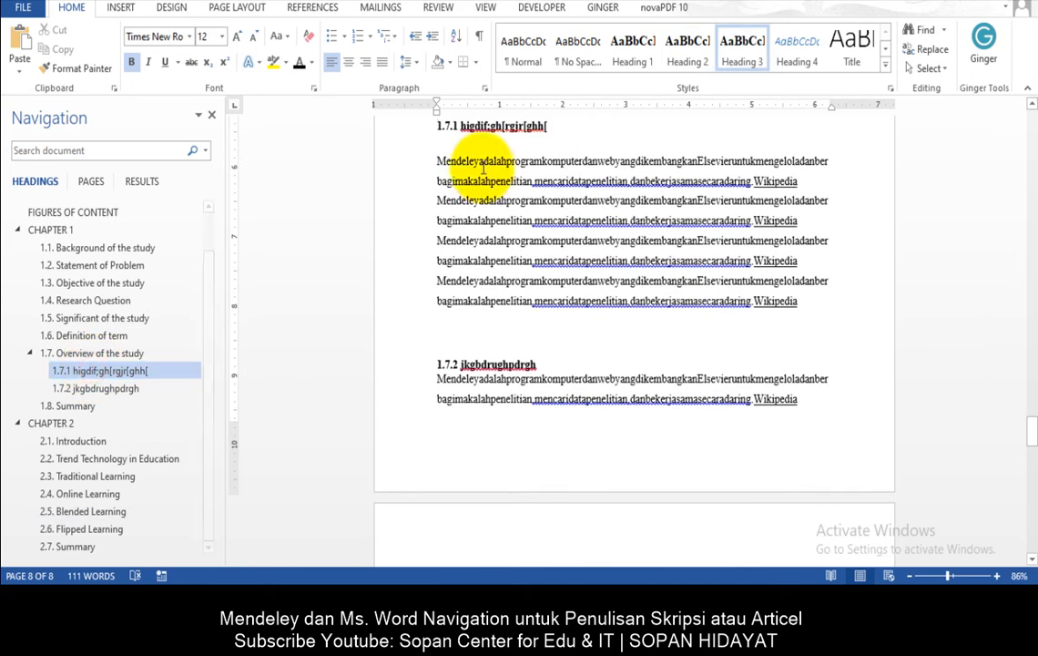
{"action": "left_click", "coordinate": [102, 248]}
{"action": "scroll", "coordinate": [529, 239], "scroll_direction": "up", "scroll_amount": 2}
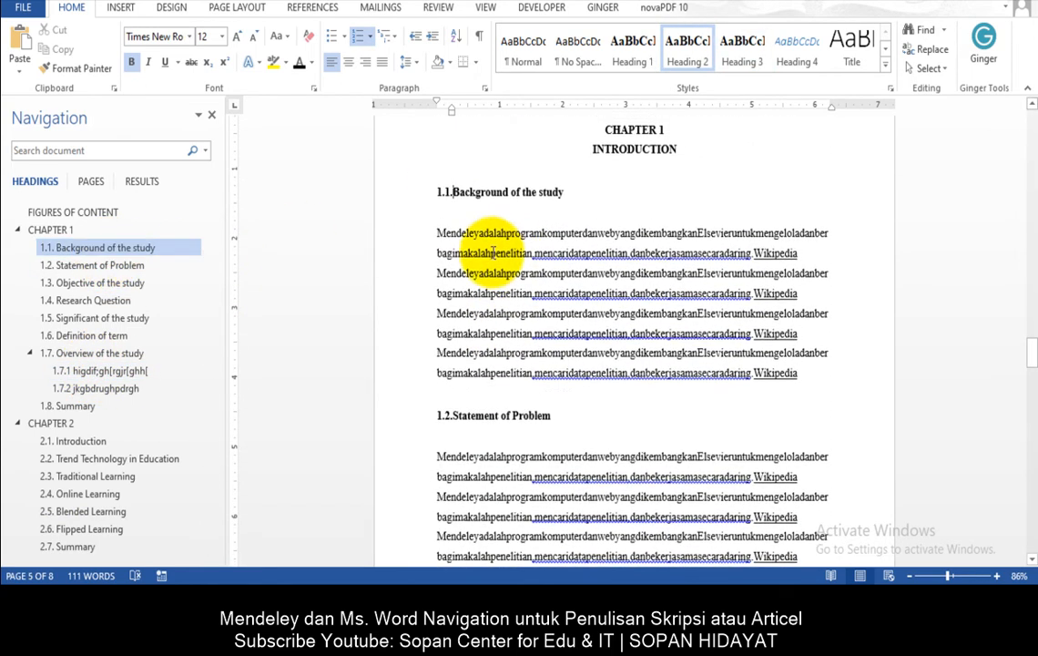
{"action": "scroll", "coordinate": [111, 224], "scroll_direction": "up", "scroll_amount": 1}
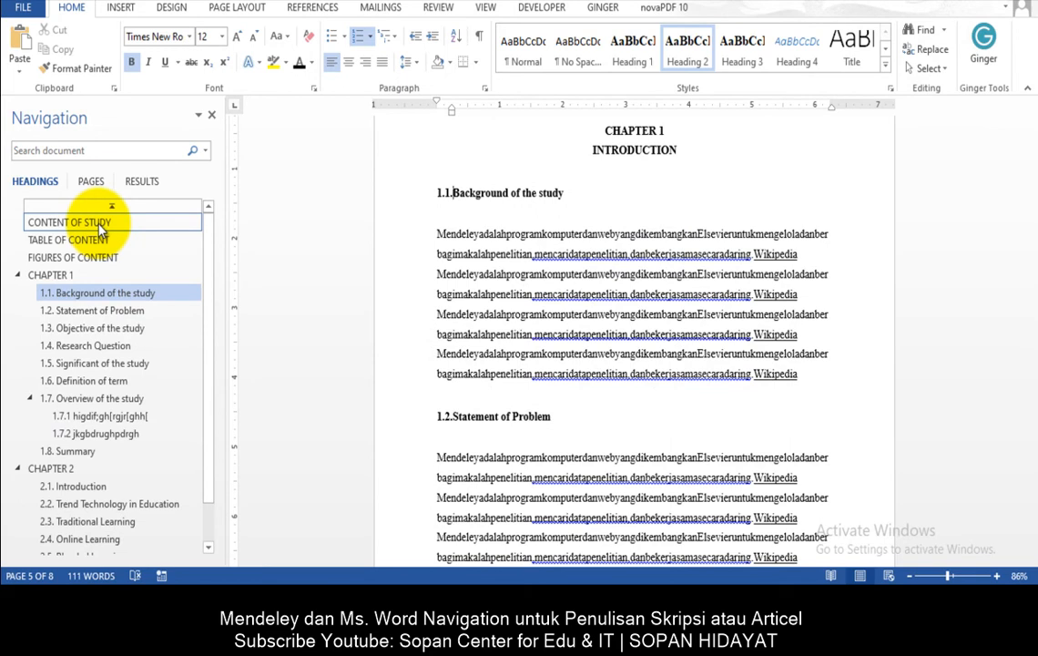
- Go to the CONTENT OF STUDY heading and start a new line below it
{"action": "left_click", "coordinate": [100, 228]}
{"action": "left_click", "coordinate": [701, 244]}
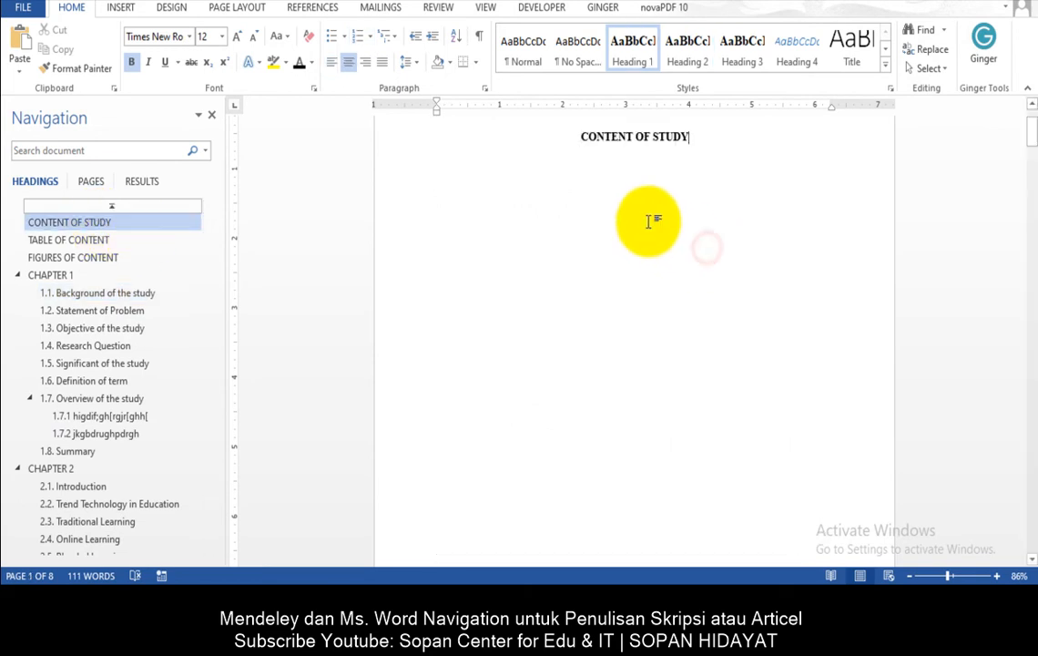
{"action": "key", "text": "Return"}
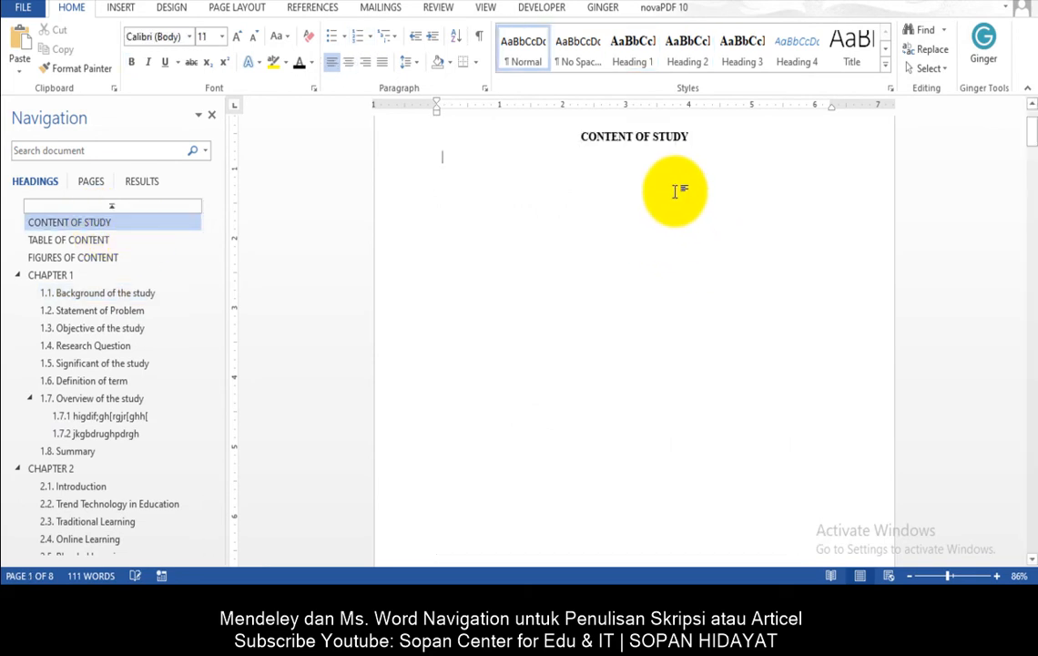
- Insert page numbers at the top of the page in the Plain Number 3 style and leave header editing
{"action": "left_click", "coordinate": [242, 7]}
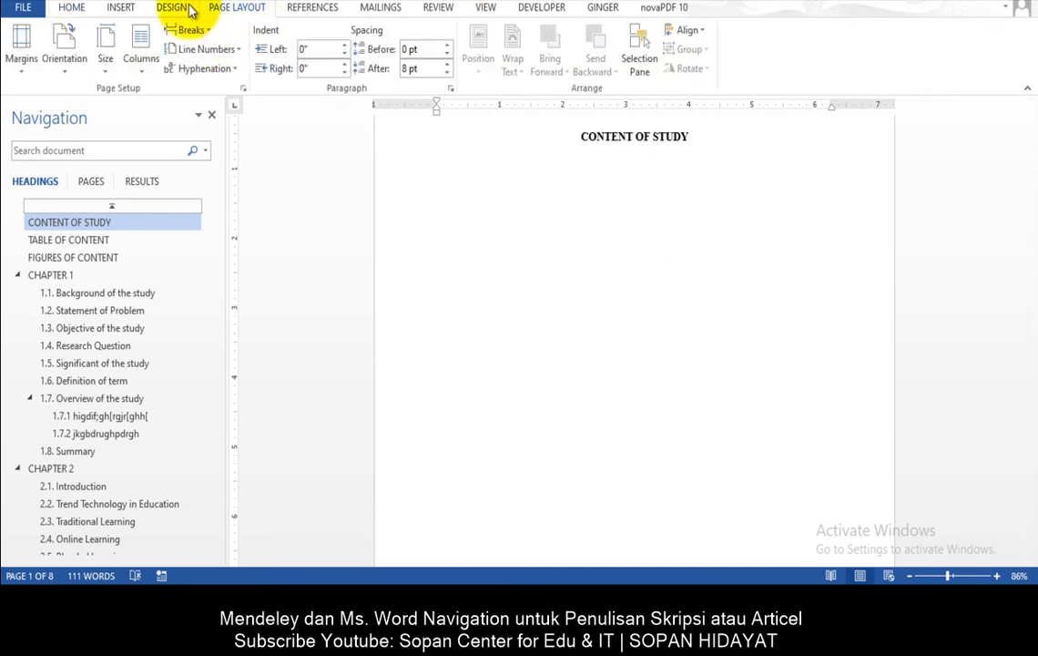
{"action": "left_click", "coordinate": [112, 11]}
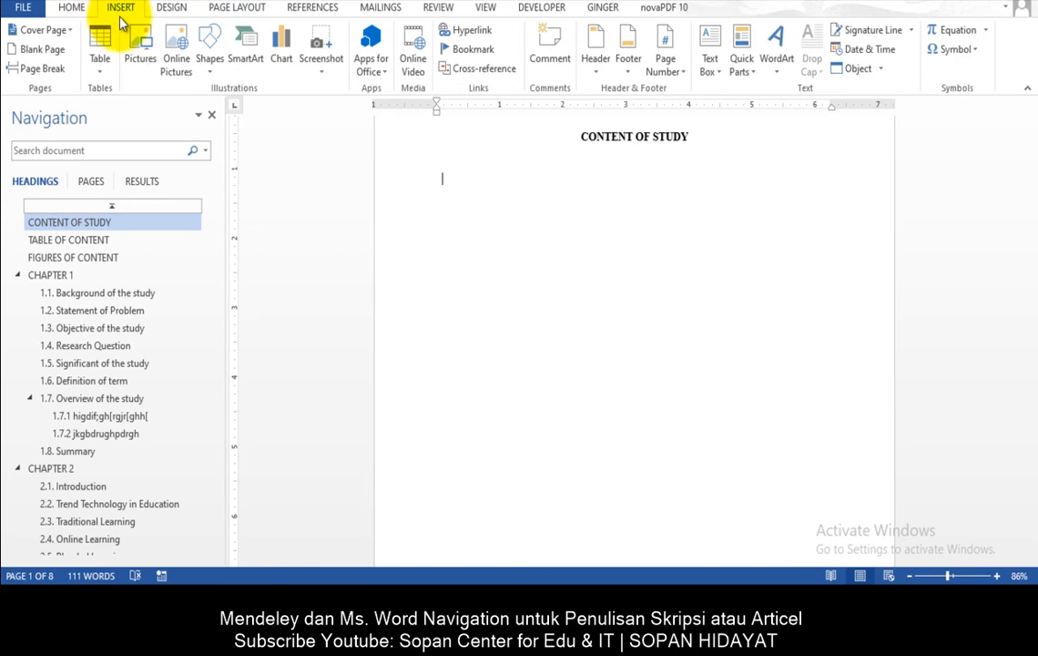
{"action": "left_click", "coordinate": [675, 70]}
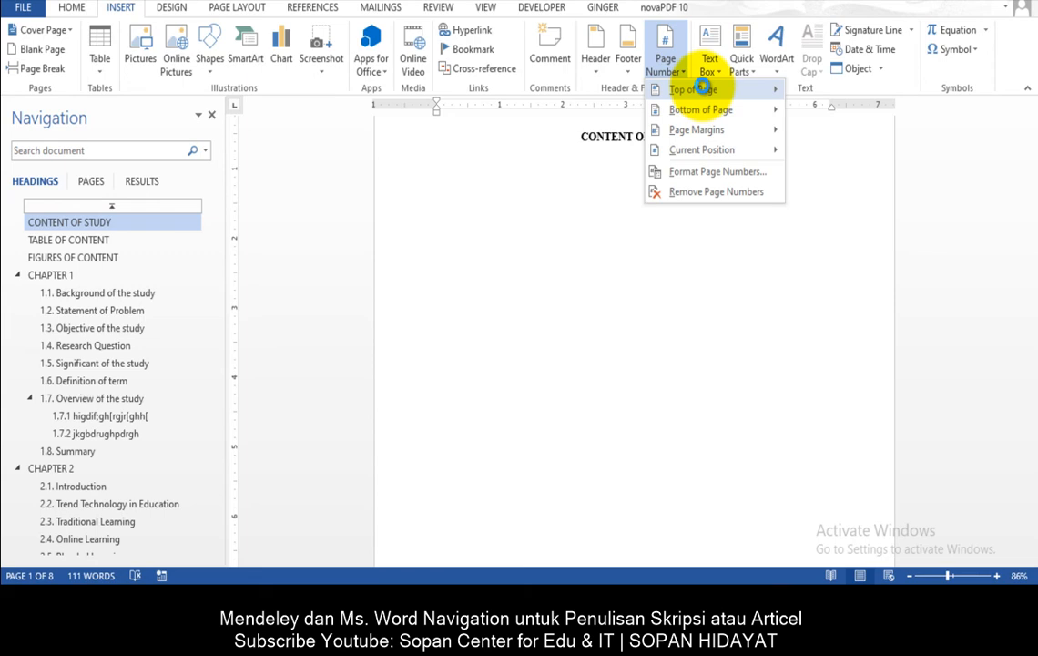
{"action": "left_click", "coordinate": [702, 87]}
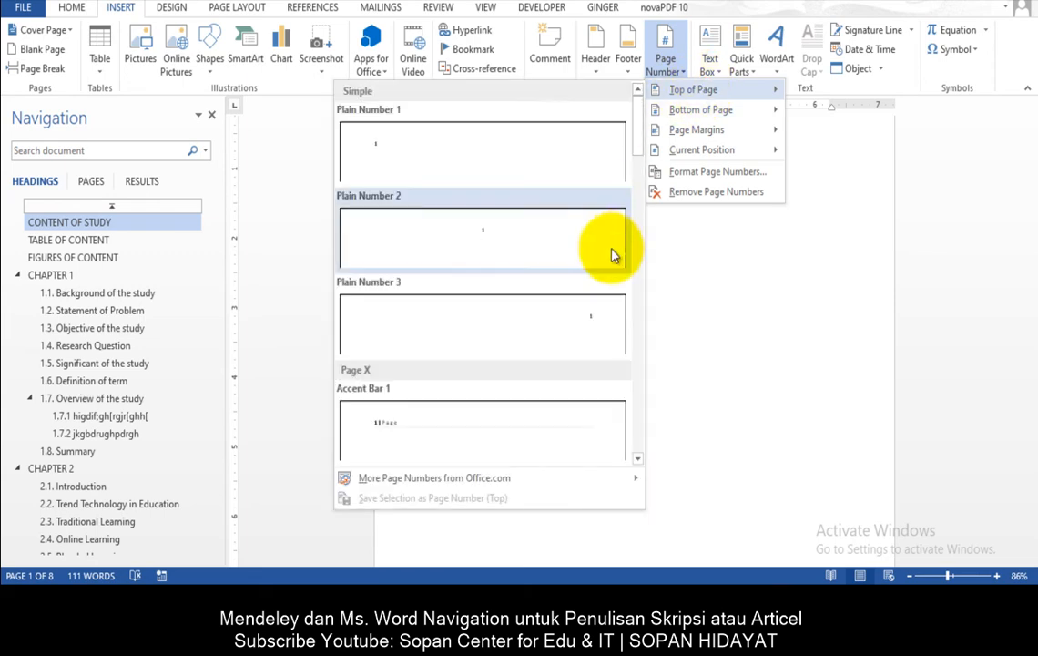
{"action": "left_click", "coordinate": [598, 310]}
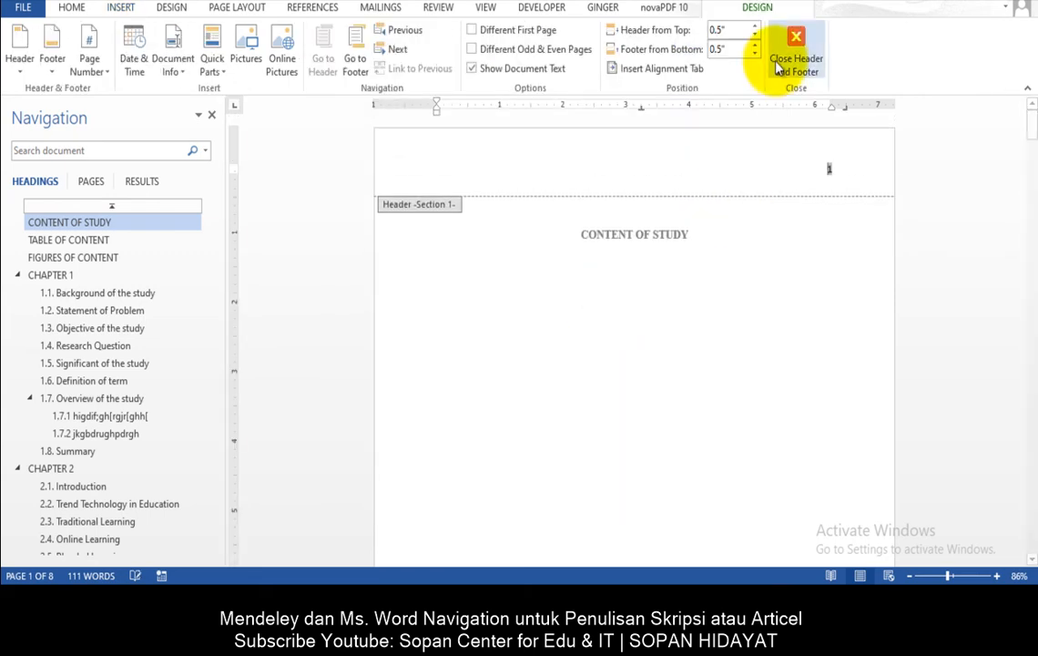
{"action": "left_click", "coordinate": [777, 68]}
- Jump to section 2.1 Introduction and look back through the pages up to the CONTENT OF STUDY page
{"action": "scroll", "coordinate": [178, 414], "scroll_direction": "down", "scroll_amount": 1}
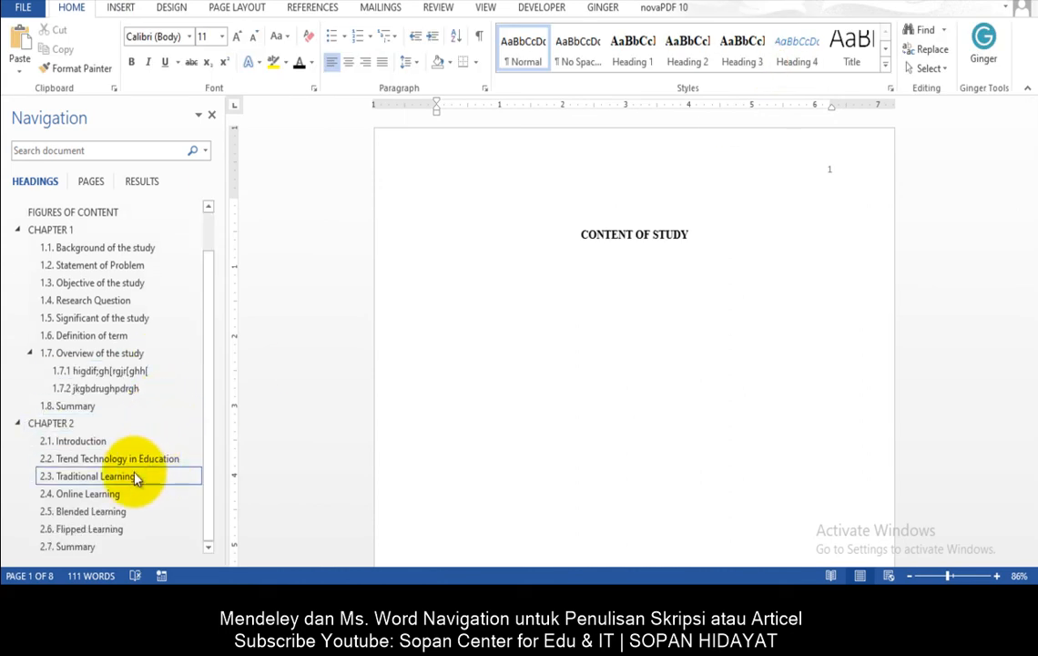
{"action": "left_click", "coordinate": [121, 444]}
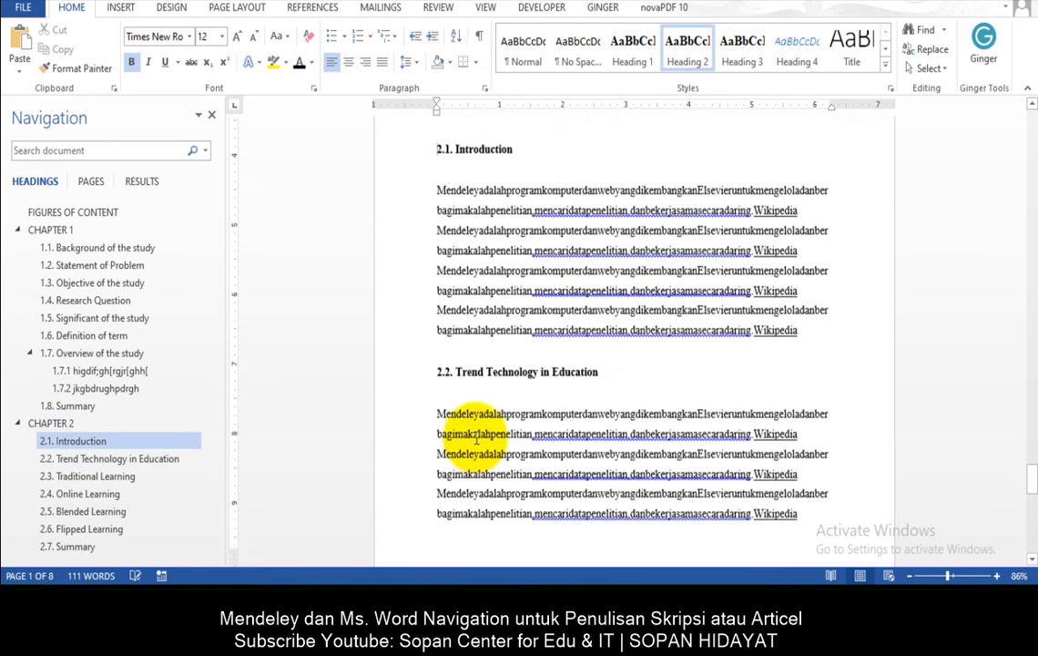
{"action": "scroll", "coordinate": [476, 439], "scroll_direction": "up", "scroll_amount": 5}
{"action": "left_click_drag", "start_coordinate": [1032, 423], "coordinate": [1032, 117]}
{"action": "left_click", "coordinate": [567, 308]}
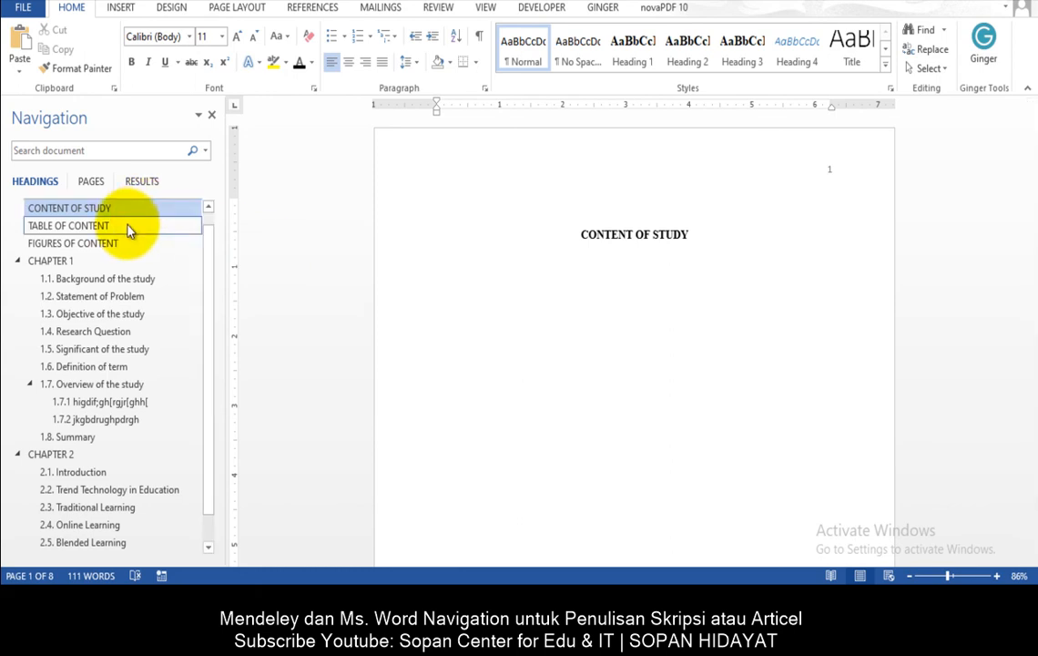
- Try the Automatic Table 1 table of contents below the CONTENT OF STUDY heading, look it over and undo it
{"action": "left_click", "coordinate": [495, 278]}
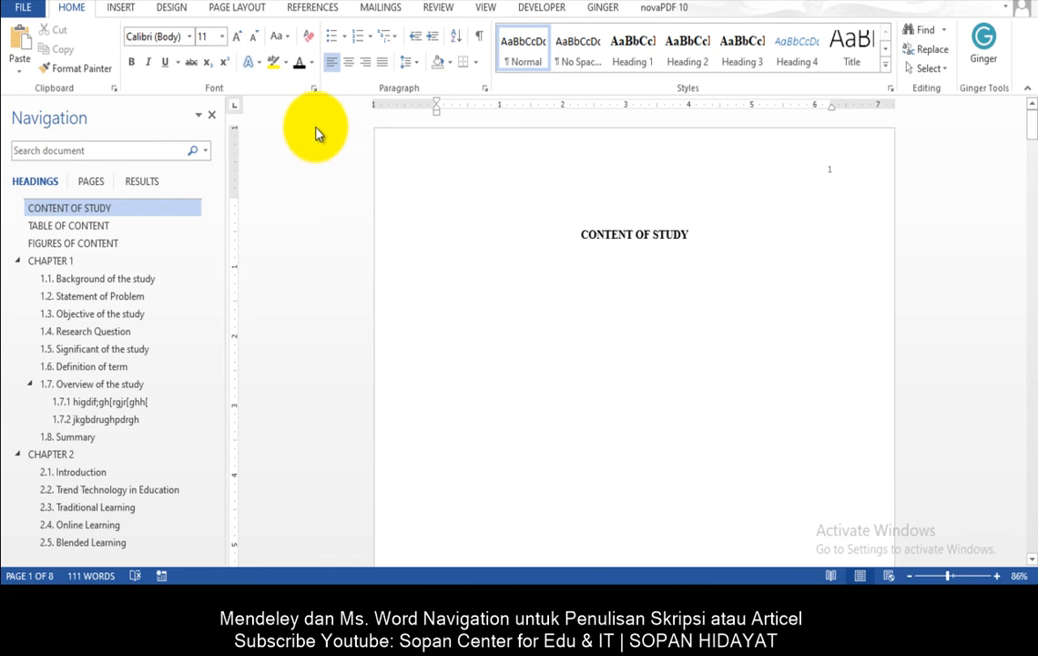
{"action": "left_click", "coordinate": [490, 294]}
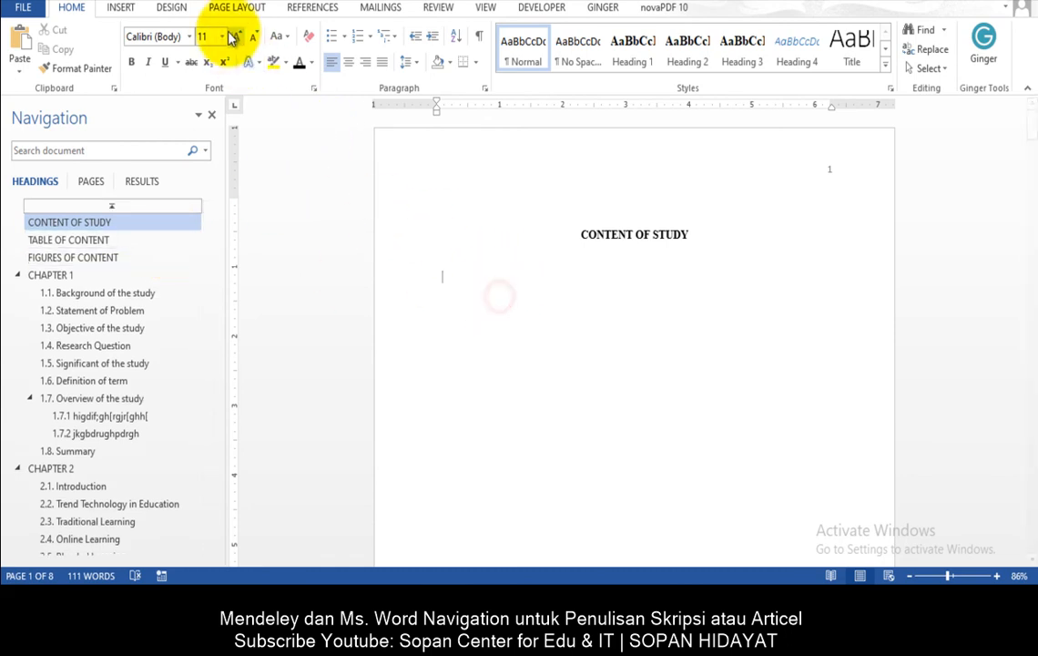
{"action": "left_click", "coordinate": [310, 8]}
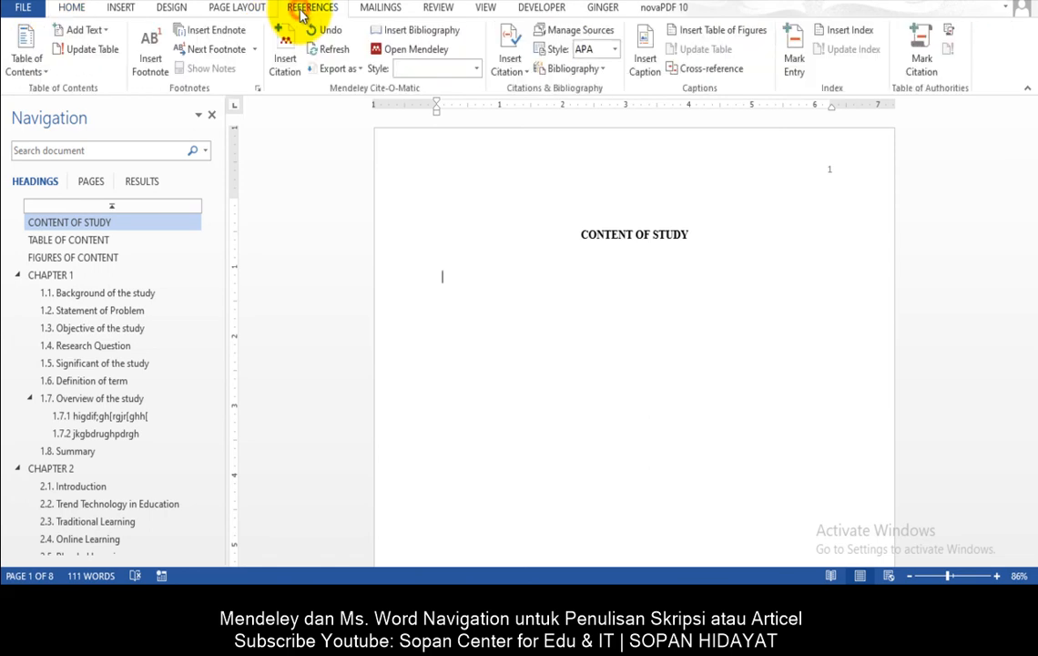
{"action": "left_click", "coordinate": [38, 69]}
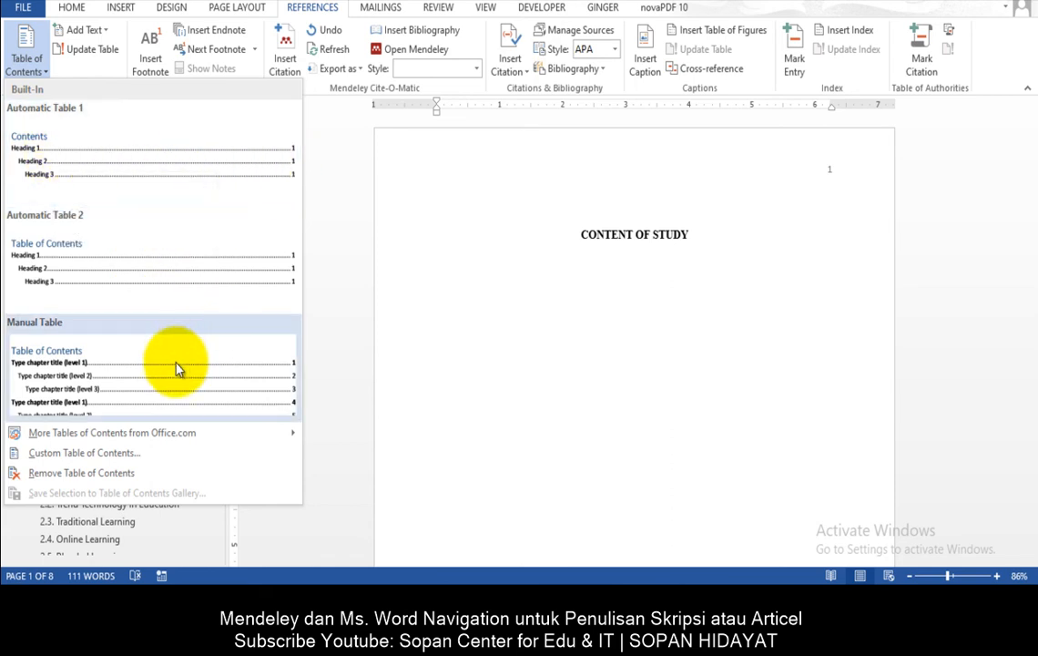
{"action": "left_click", "coordinate": [131, 155]}
{"action": "scroll", "coordinate": [546, 308], "scroll_direction": "up", "scroll_amount": 5}
{"action": "scroll", "coordinate": [548, 311], "scroll_direction": "up", "scroll_amount": 4}
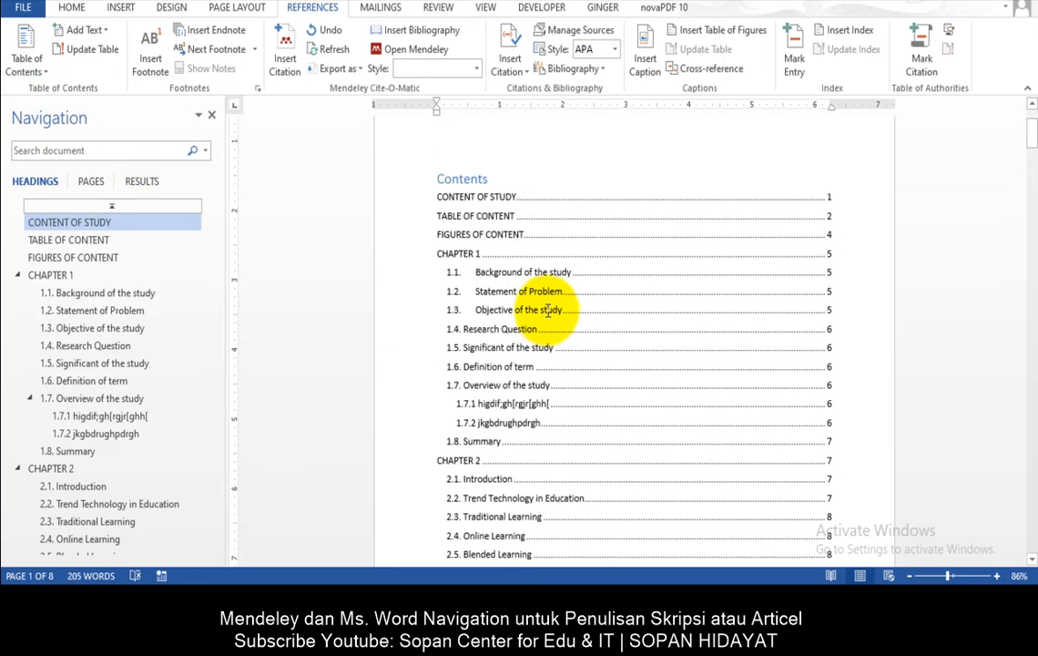
{"action": "scroll", "coordinate": [548, 310], "scroll_direction": "up", "scroll_amount": 2}
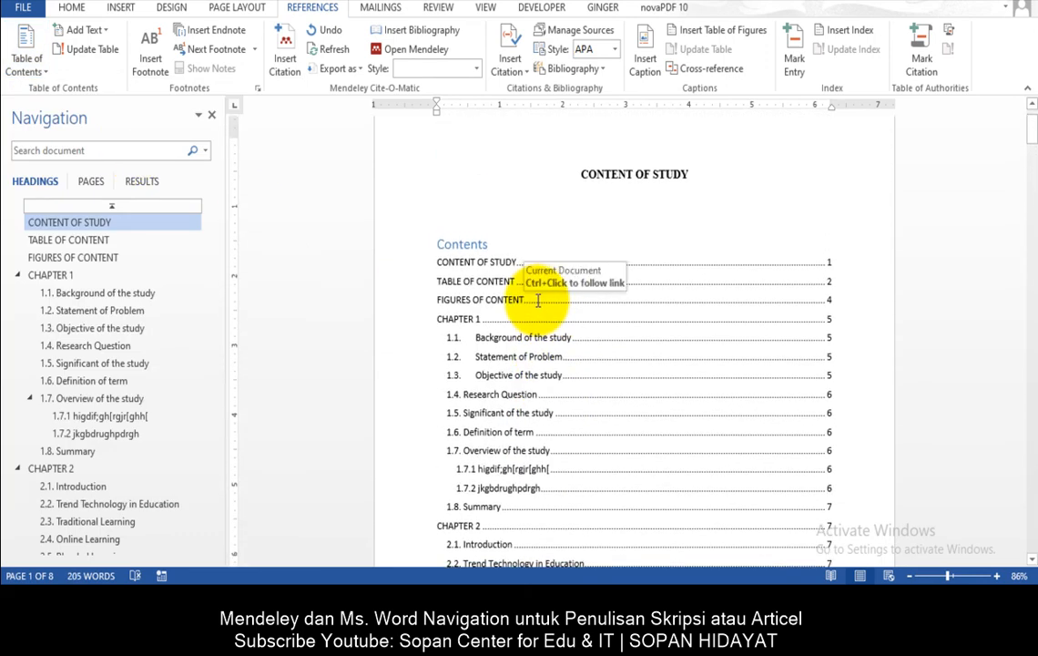
{"action": "key", "text": "ctrl+z"}
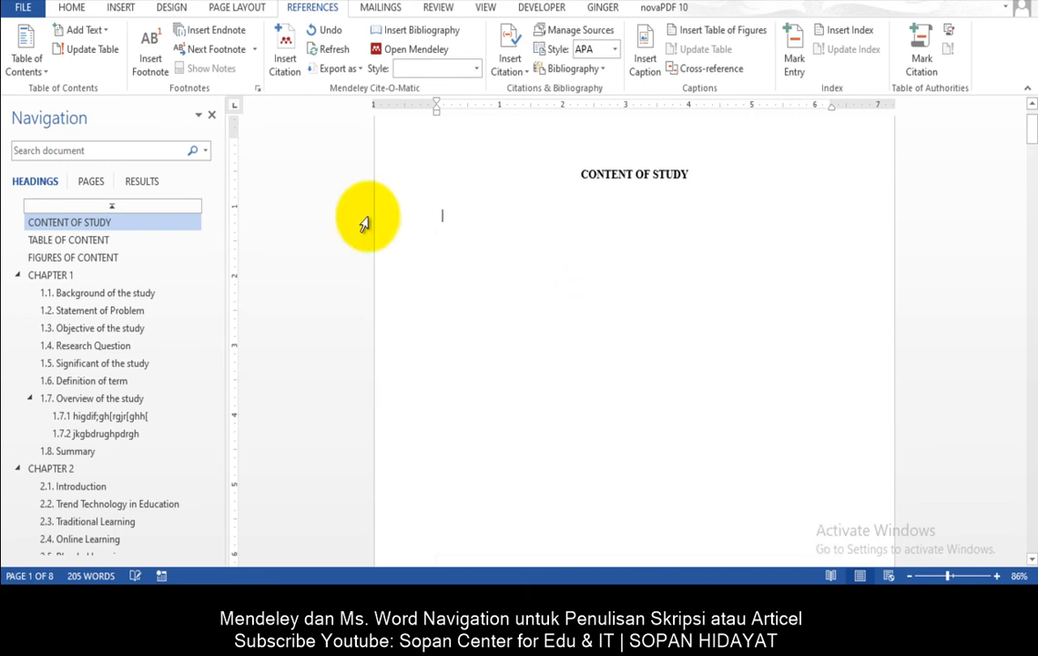
- Start a custom table of contents and set its TOC 1 style to Times New Roman, 12 pt
{"action": "left_click", "coordinate": [43, 73]}
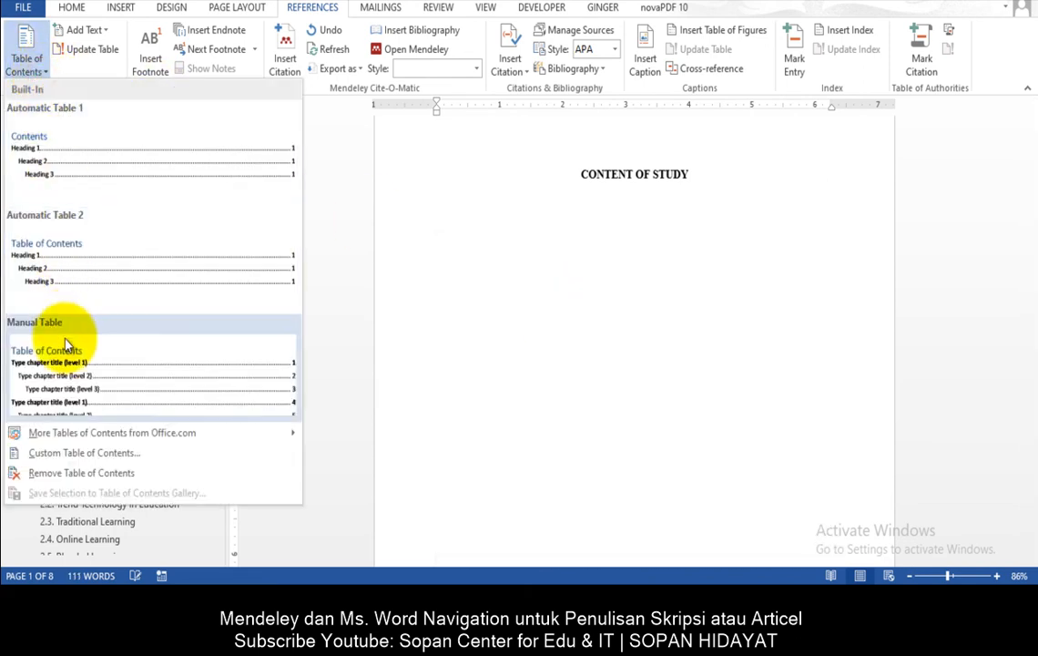
{"action": "left_click", "coordinate": [84, 452]}
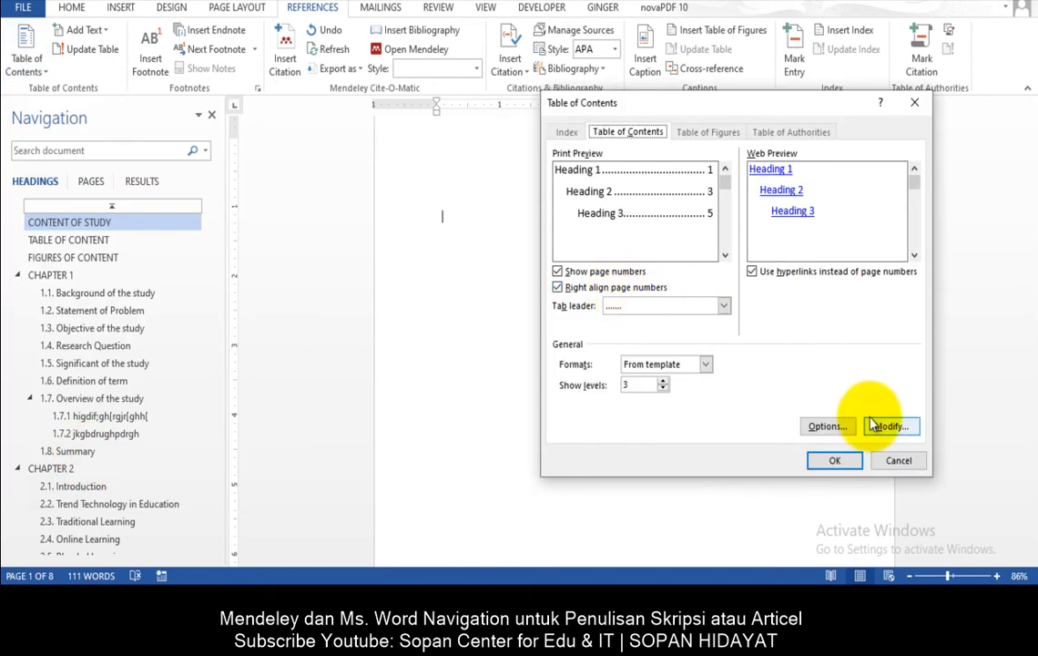
{"action": "left_click", "coordinate": [888, 427]}
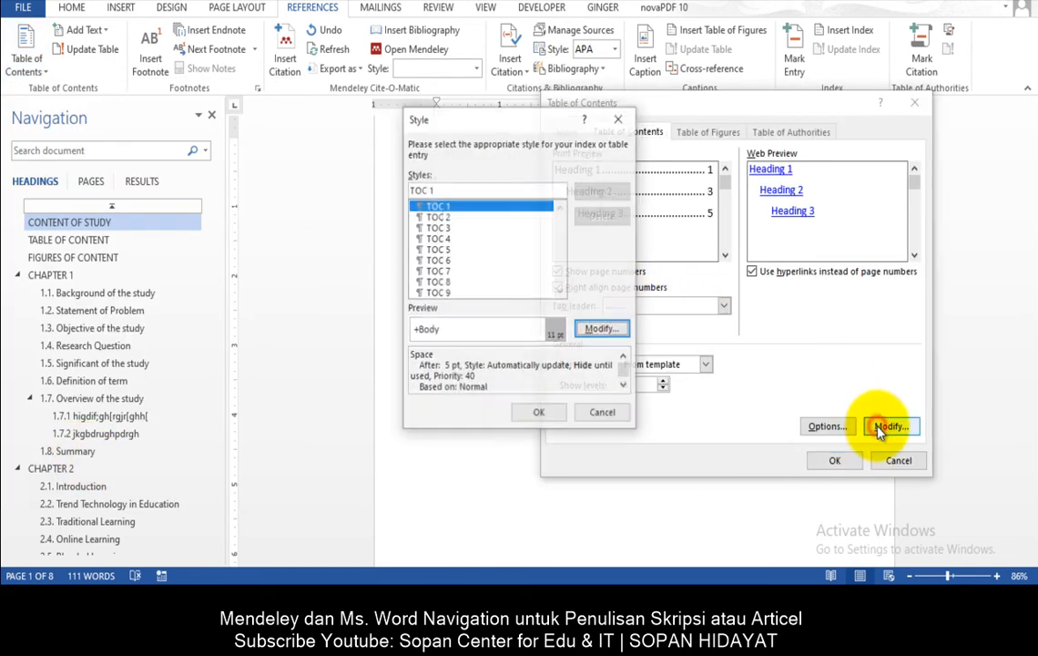
{"action": "left_click", "coordinate": [627, 123]}
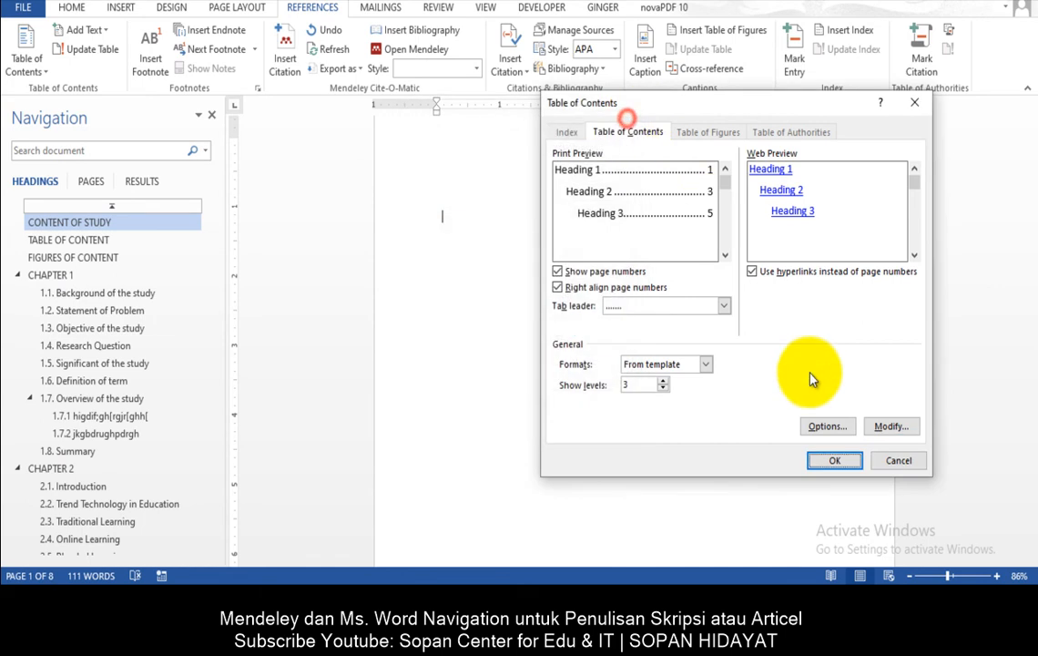
{"action": "left_click", "coordinate": [888, 427]}
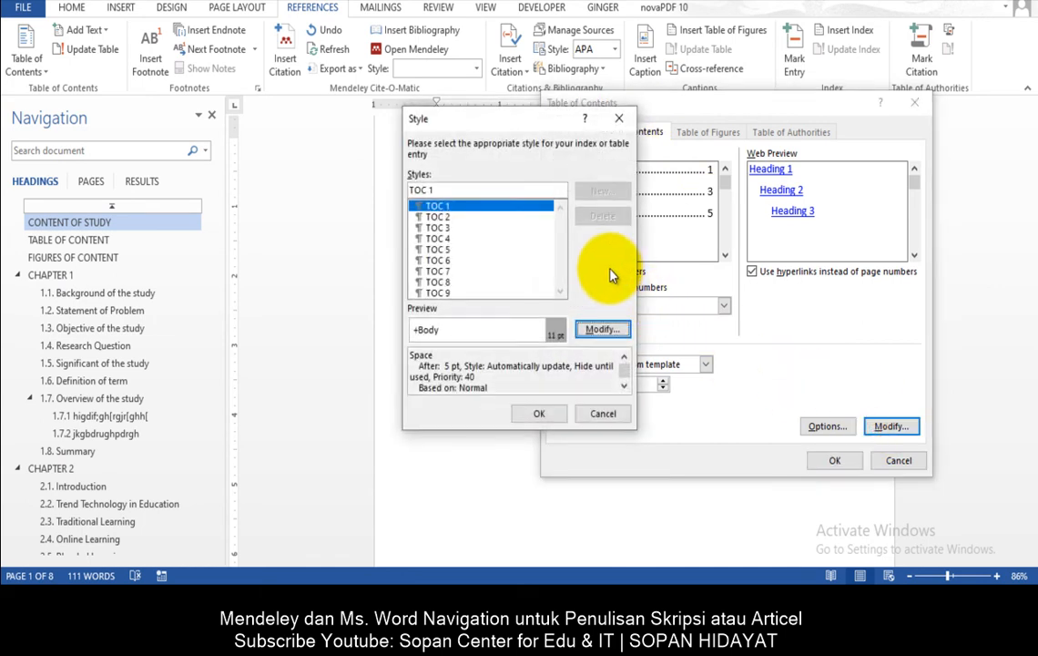
{"action": "left_click", "coordinate": [599, 330]}
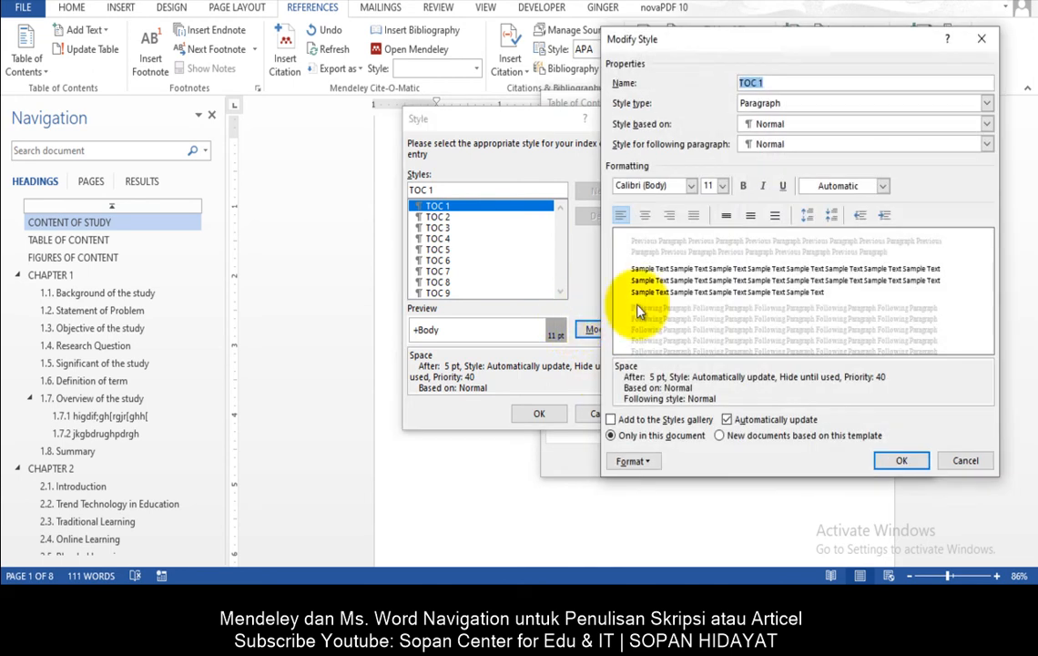
{"action": "left_click", "coordinate": [689, 186]}
{"action": "left_click", "coordinate": [678, 240]}
{"action": "left_click", "coordinate": [722, 186]}
{"action": "left_click", "coordinate": [709, 242]}
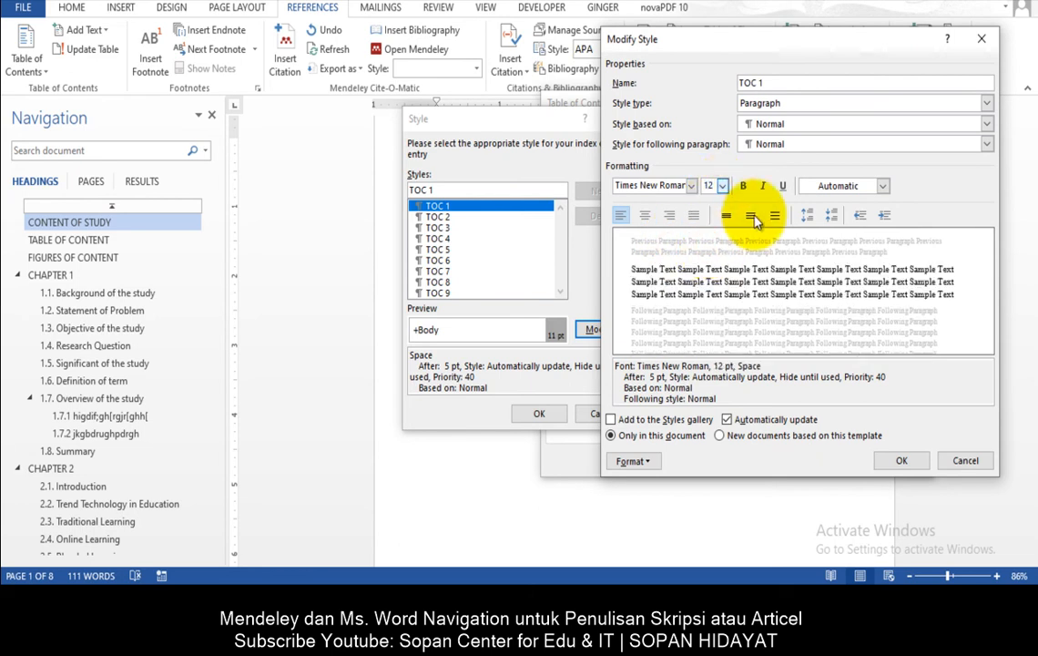
- Give the TOC 1 style 1.5 line spacing and the Automatic font colour, keep Automatically update on, and accept the style changes
{"action": "left_click", "coordinate": [752, 216]}
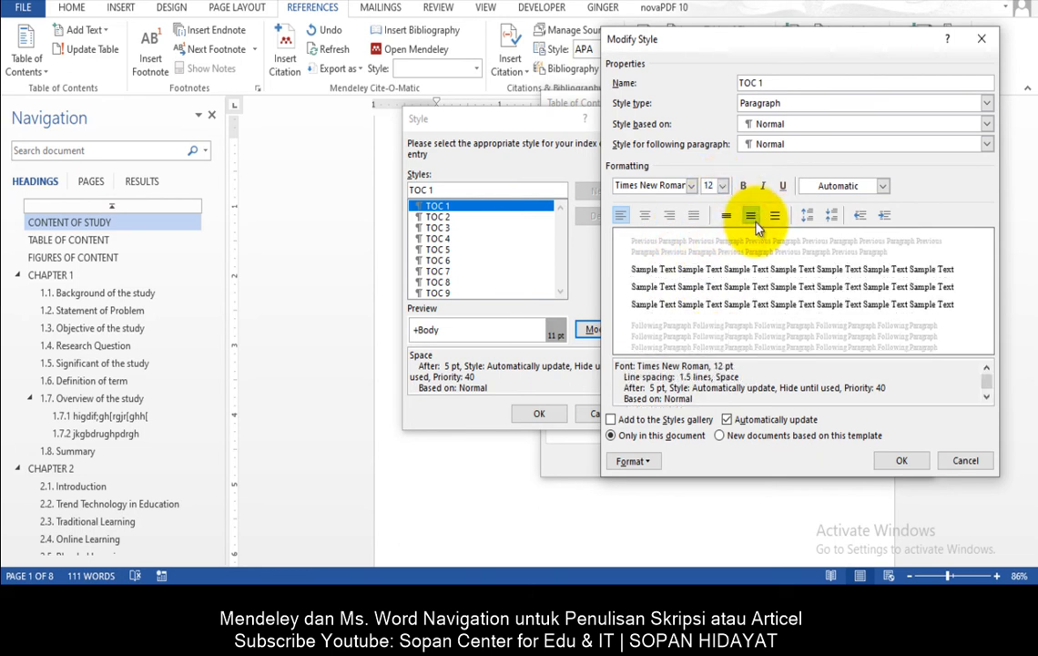
{"action": "left_click", "coordinate": [884, 186]}
{"action": "left_click", "coordinate": [845, 207]}
{"action": "double_click", "coordinate": [765, 420]}
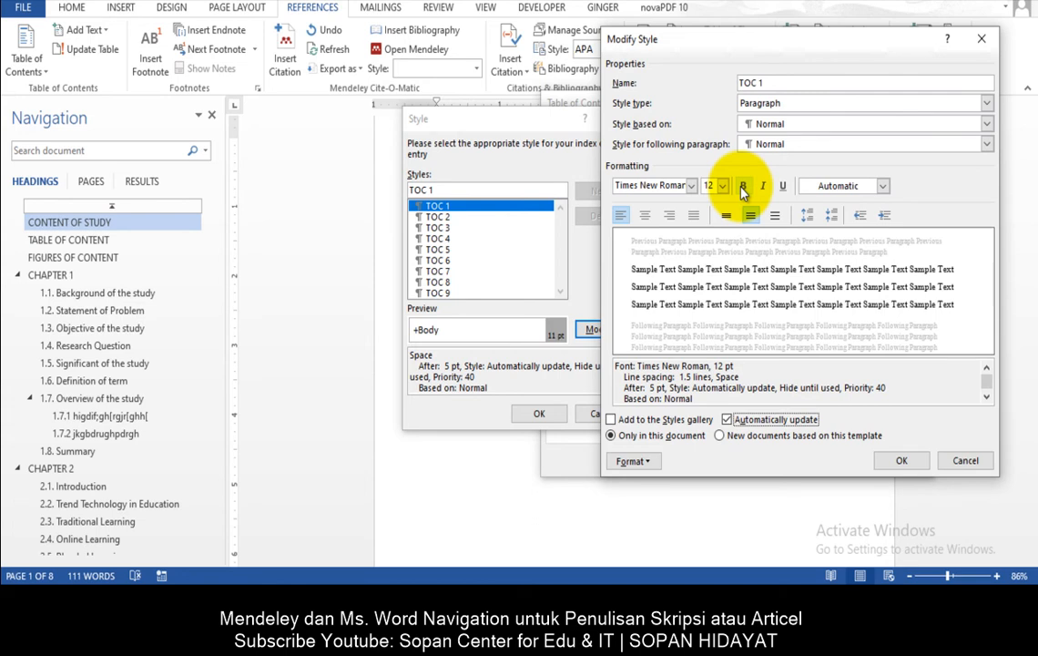
{"action": "left_click", "coordinate": [905, 461]}
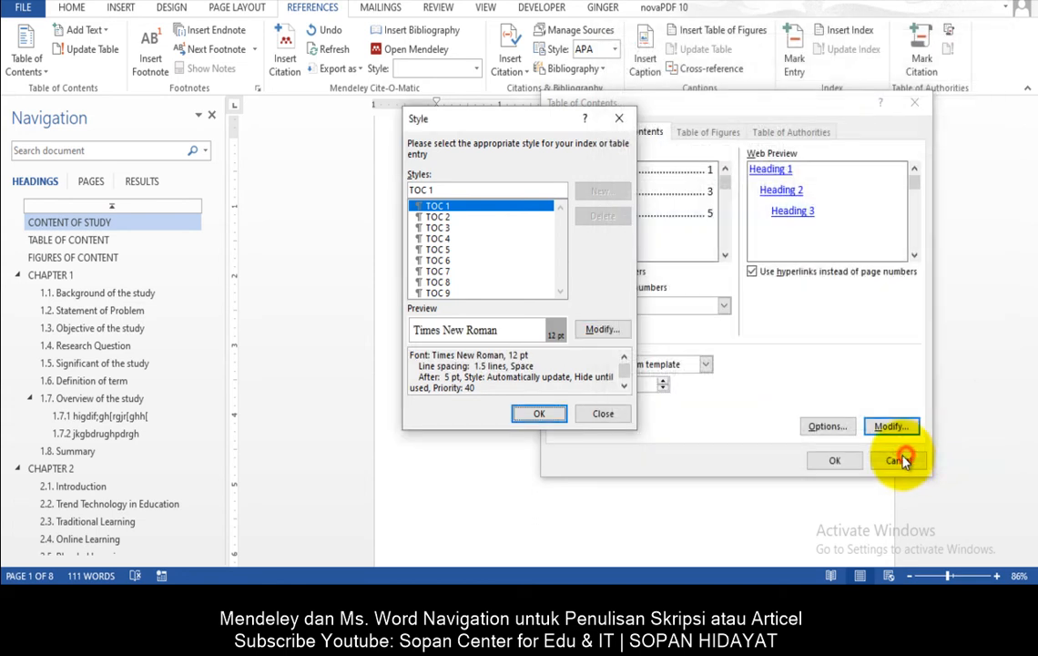
{"action": "left_click", "coordinate": [539, 414]}
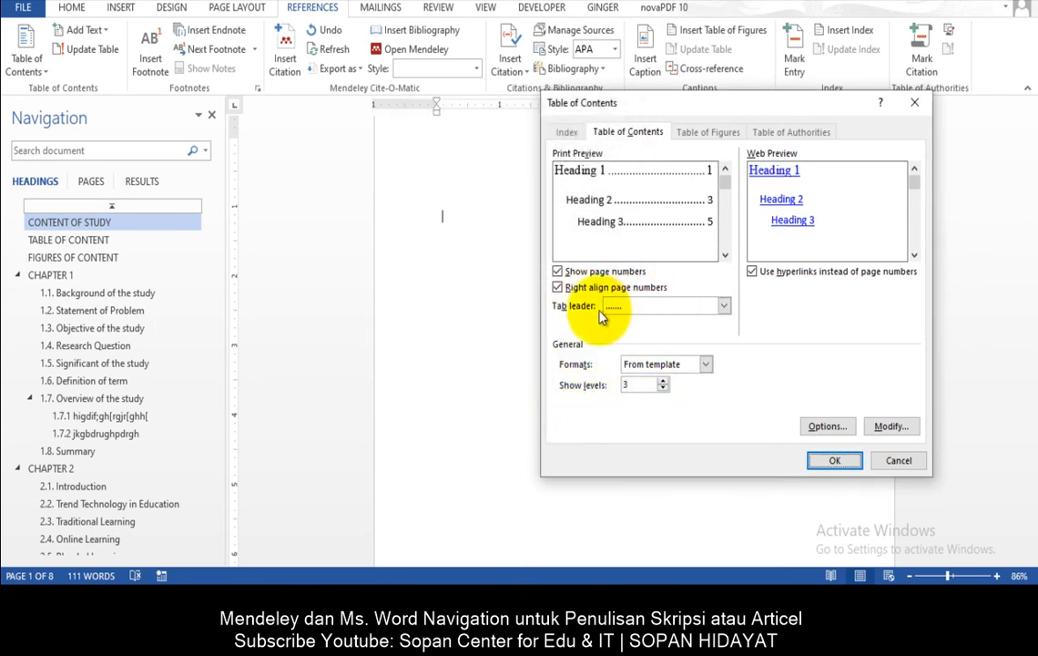
- Keep the dotted tab leader and insert the custom table of contents with three heading levels
{"action": "left_click", "coordinate": [636, 305]}
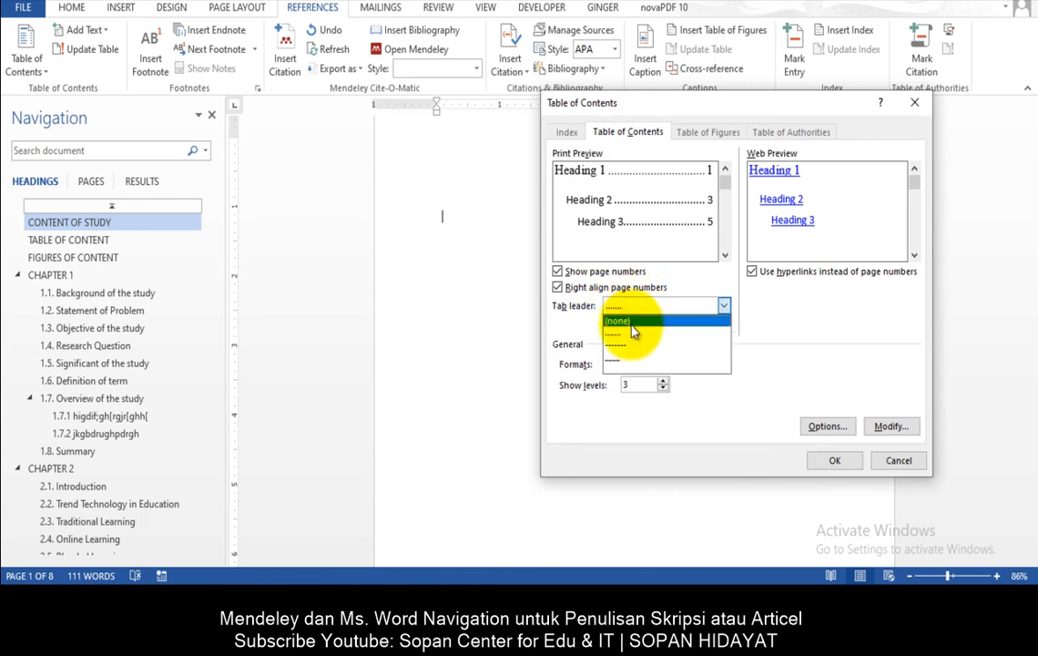
{"action": "left_click", "coordinate": [646, 310]}
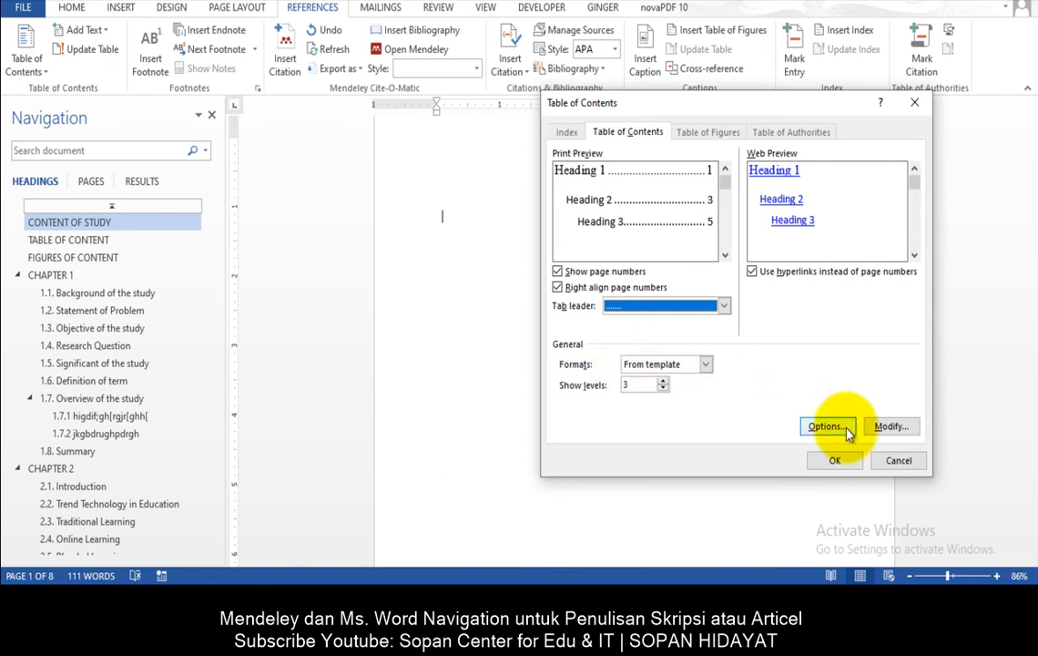
{"action": "left_click", "coordinate": [846, 461]}
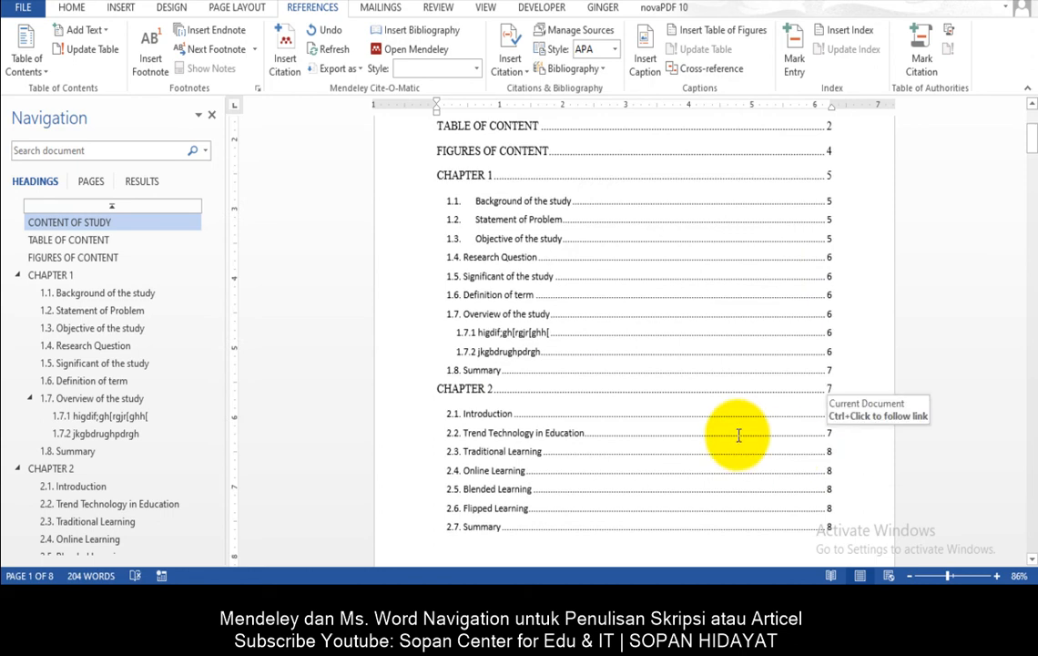
- Look through the inserted table of contents, comparing it with the heading outline, and jump to CHAPTER 1
{"action": "scroll", "coordinate": [765, 478], "scroll_direction": "up", "scroll_amount": 2}
{"action": "scroll", "coordinate": [537, 282], "scroll_direction": "down", "scroll_amount": 9}
{"action": "scroll", "coordinate": [588, 264], "scroll_direction": "up", "scroll_amount": 9}
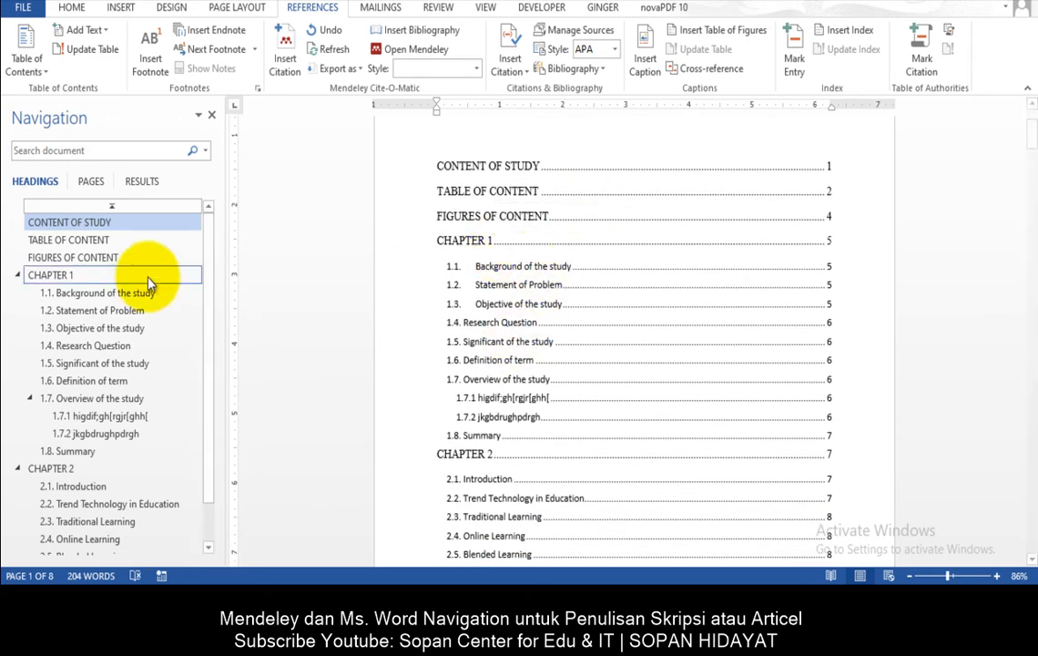
{"action": "scroll", "coordinate": [656, 373], "scroll_direction": "up", "scroll_amount": 2}
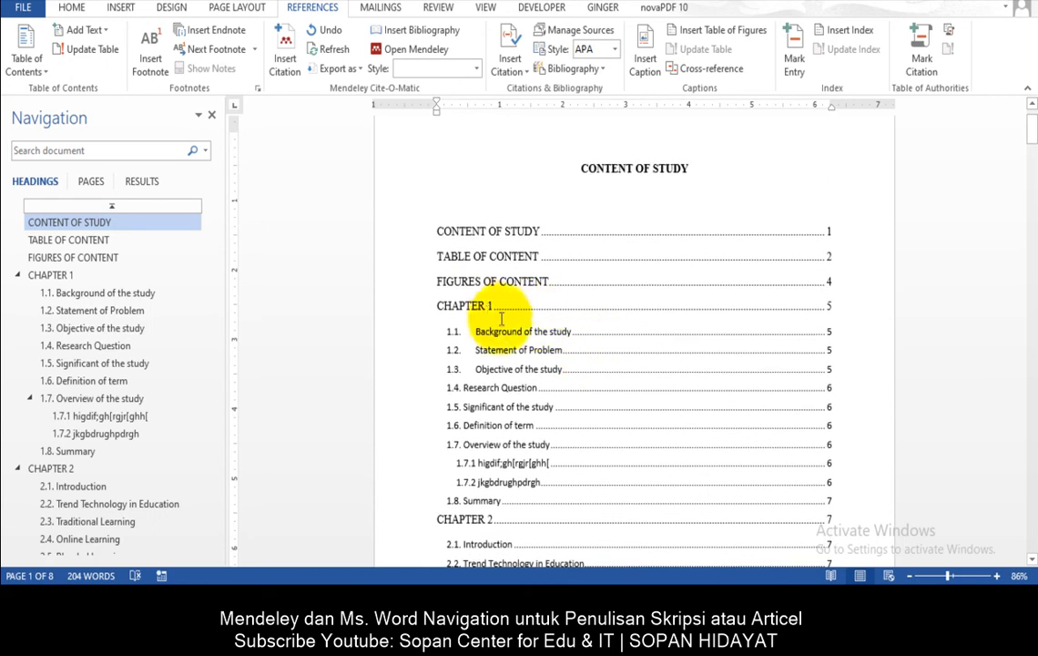
{"action": "left_click", "coordinate": [492, 309]}
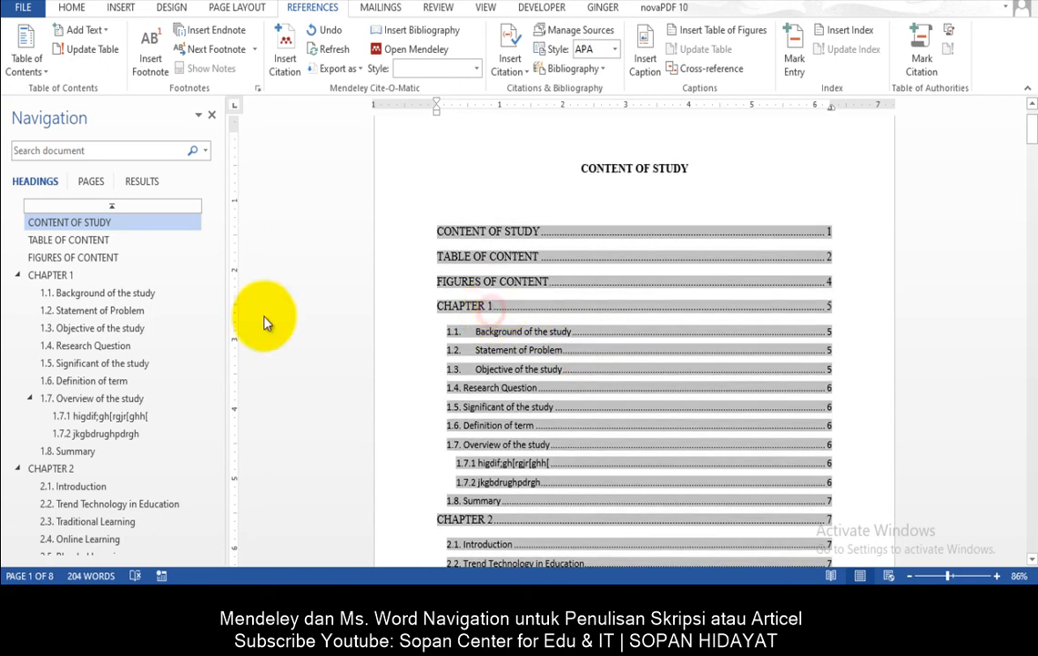
{"action": "left_click", "coordinate": [116, 278]}
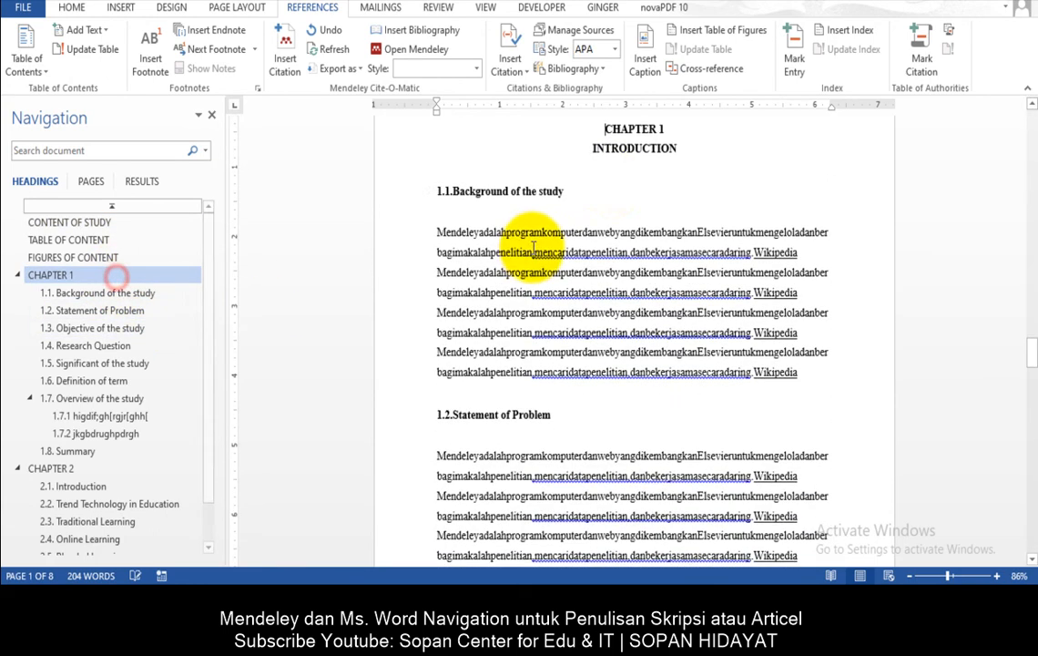
- Return to the CONTENT OF STUDY page and place the cursor in the CHAPTER 1 entry of its table of contents
{"action": "left_click", "coordinate": [608, 154]}
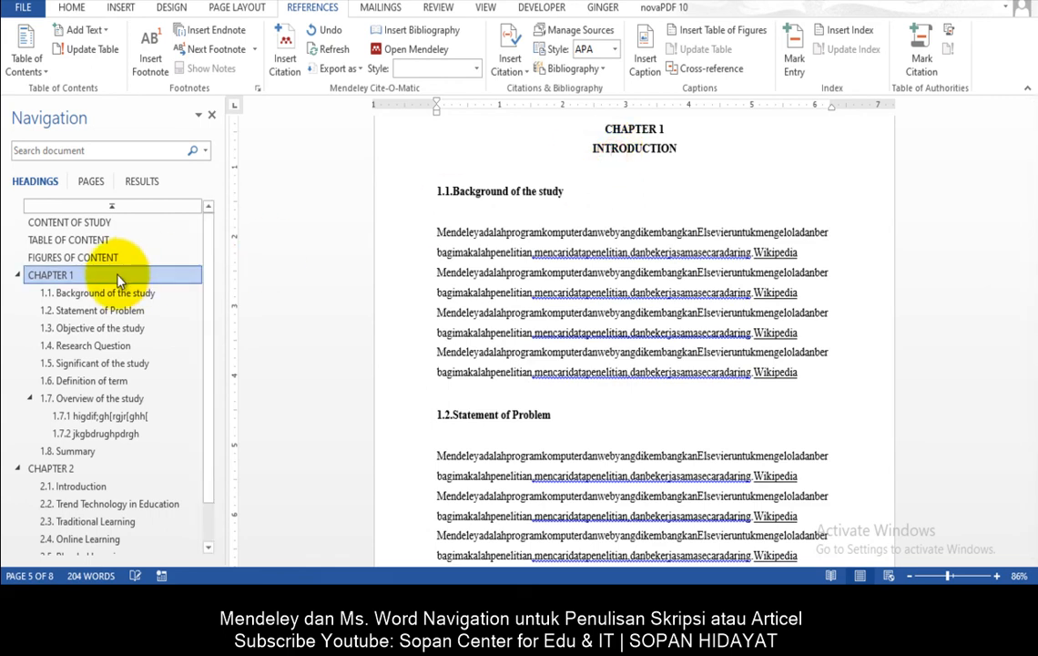
{"action": "left_click", "coordinate": [74, 240]}
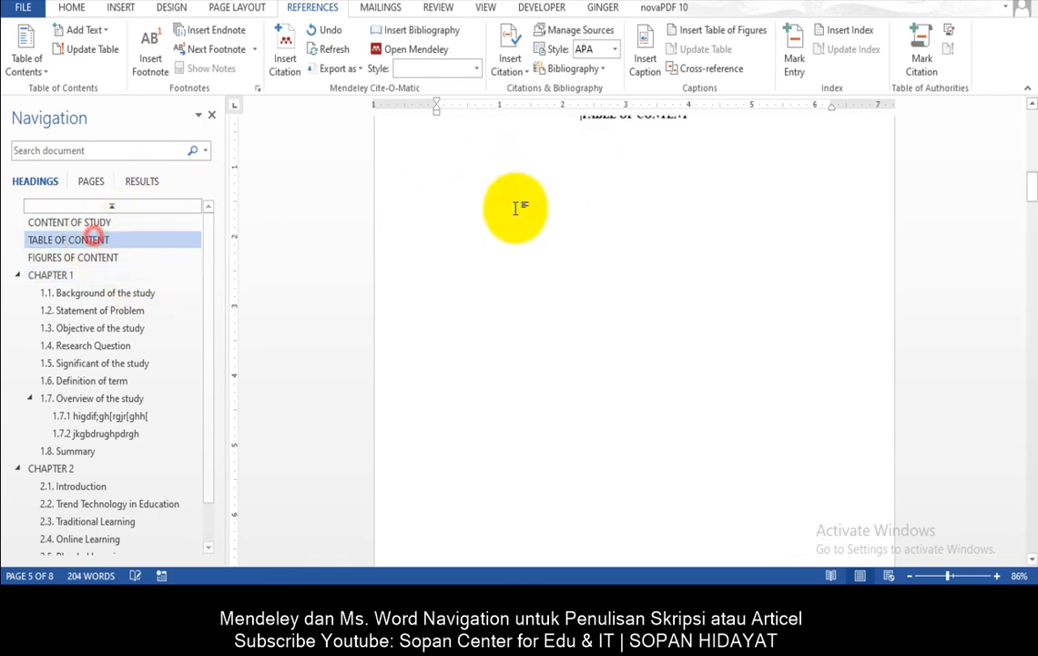
{"action": "left_click", "coordinate": [69, 223]}
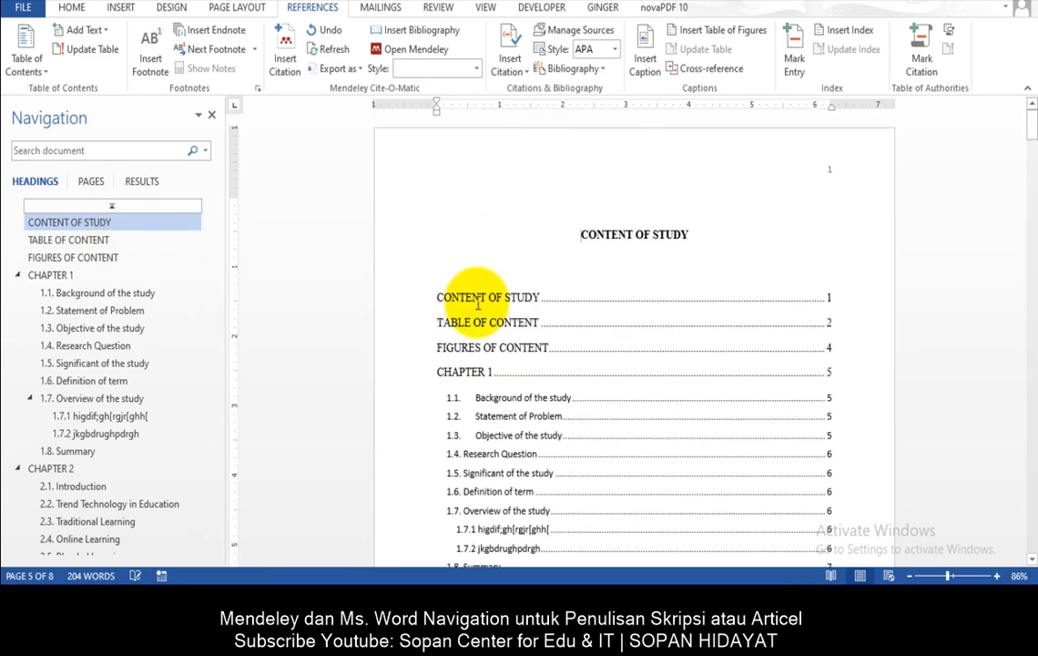
{"action": "left_click", "coordinate": [491, 369]}
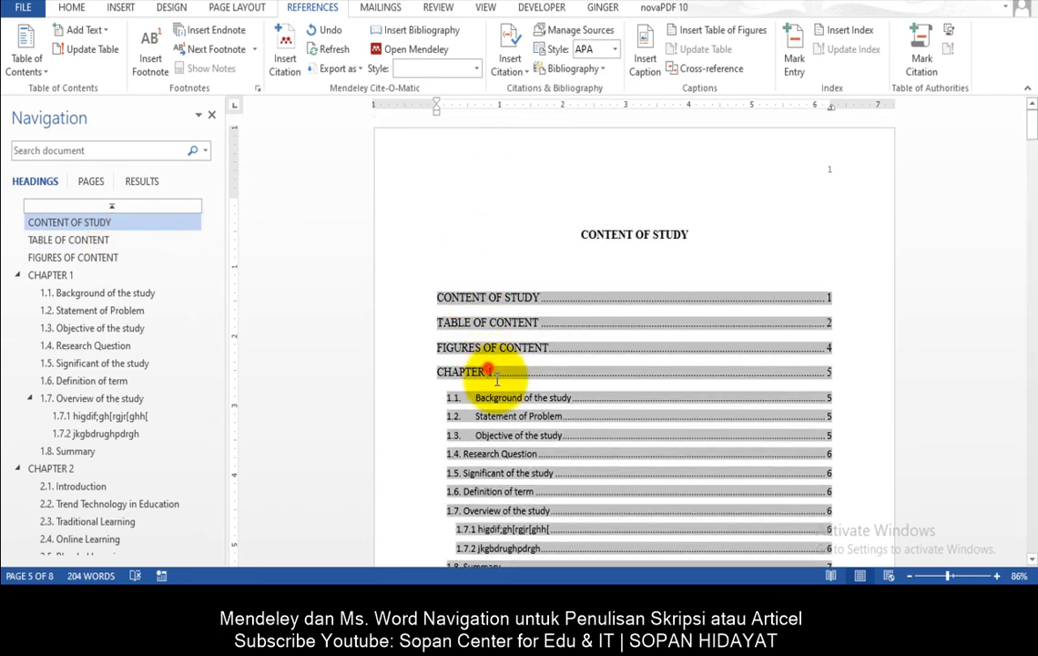
{"action": "type", "text": "INTR"}
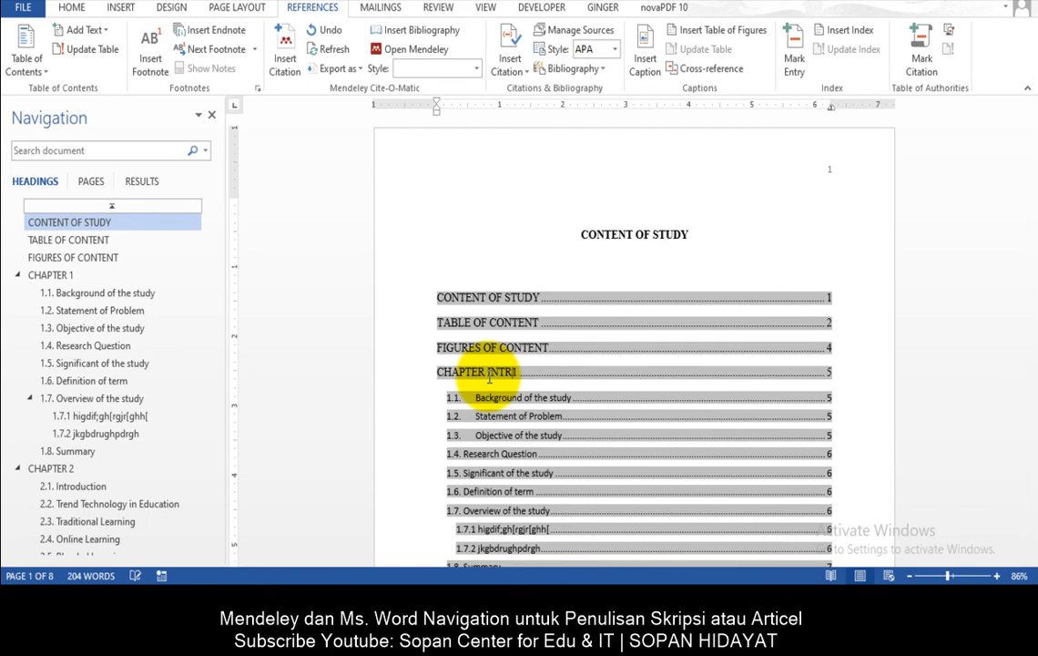
{"action": "type", "text": "ODUCTION"}
{"action": "key", "text": "Return"}
{"action": "key", "text": "ctrl+z"}
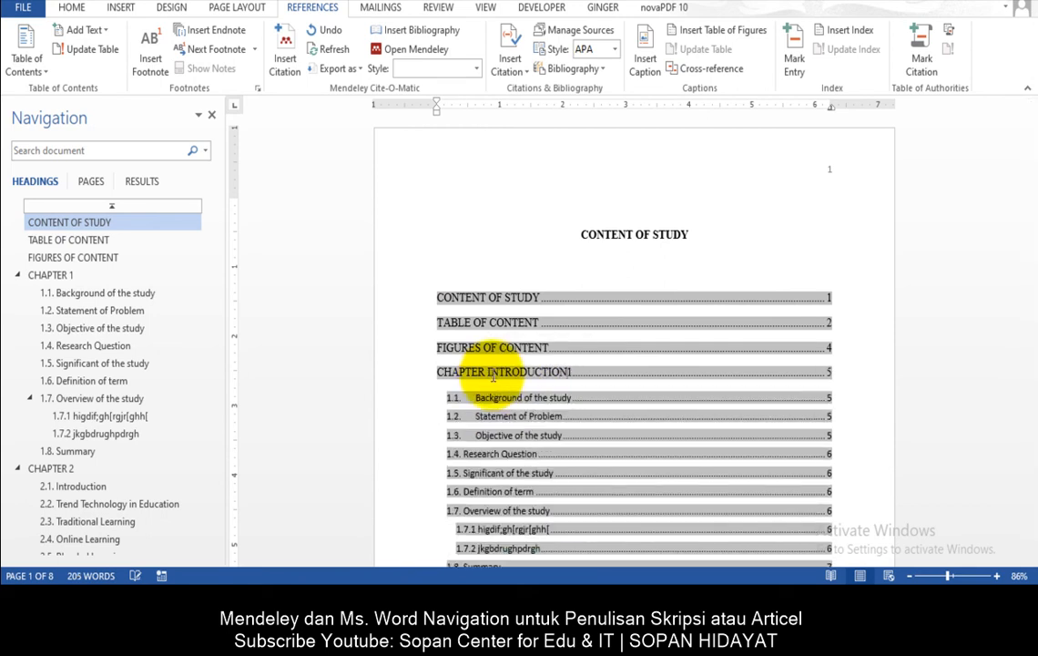
{"action": "key", "text": "ctrl+z"}
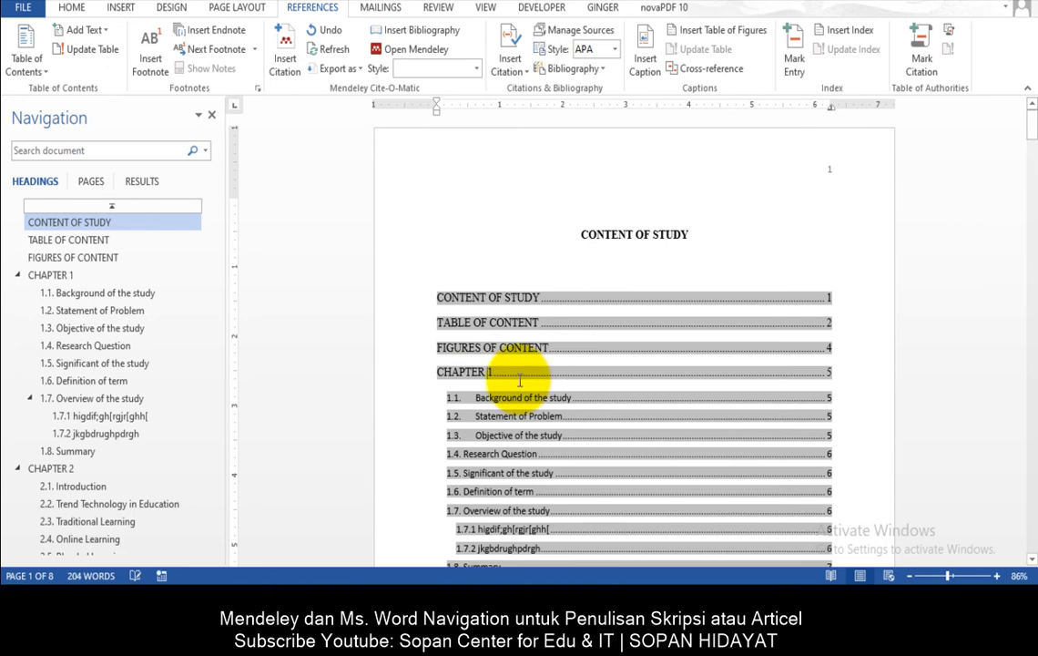
{"action": "key", "text": "ctrl+z"}
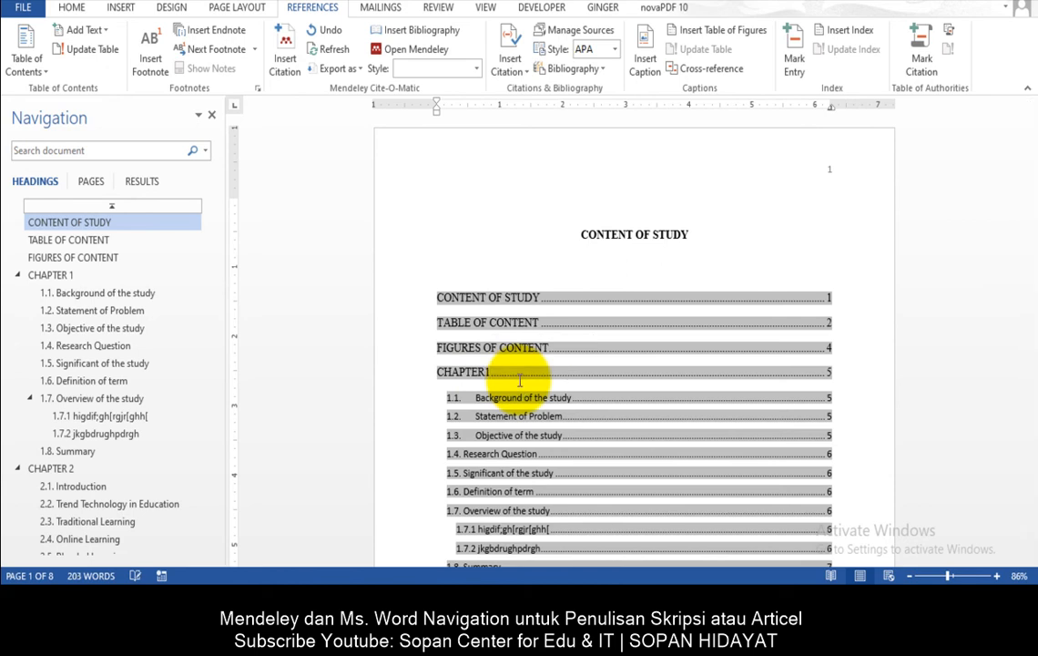
{"action": "key", "text": "ctrl+z"}
{"action": "key", "text": "ctrl+z"}
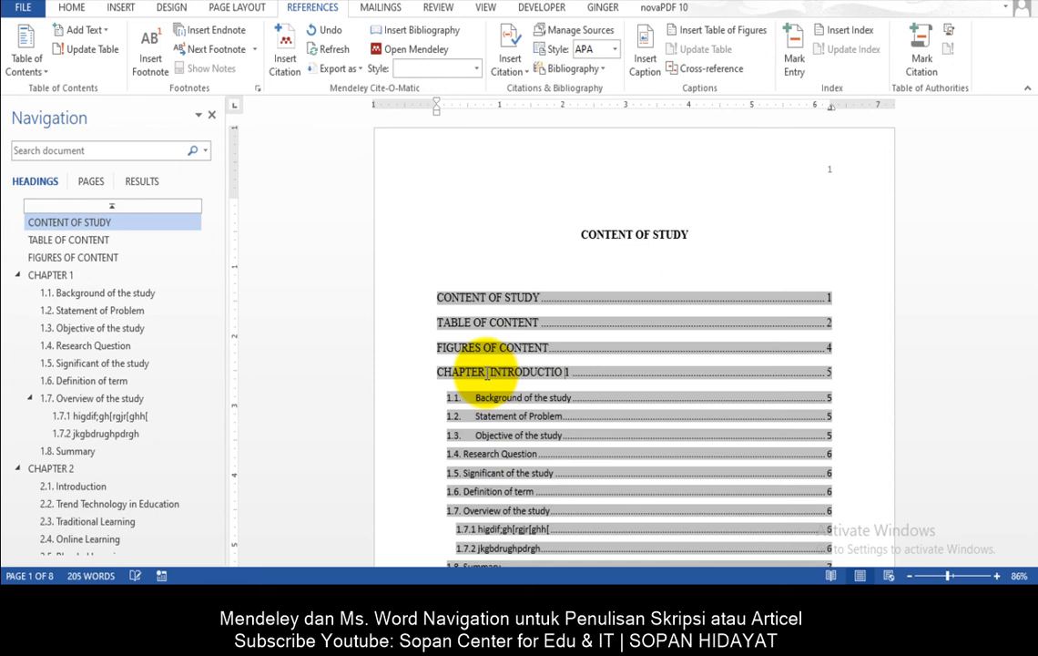
{"action": "key", "text": "Return"}
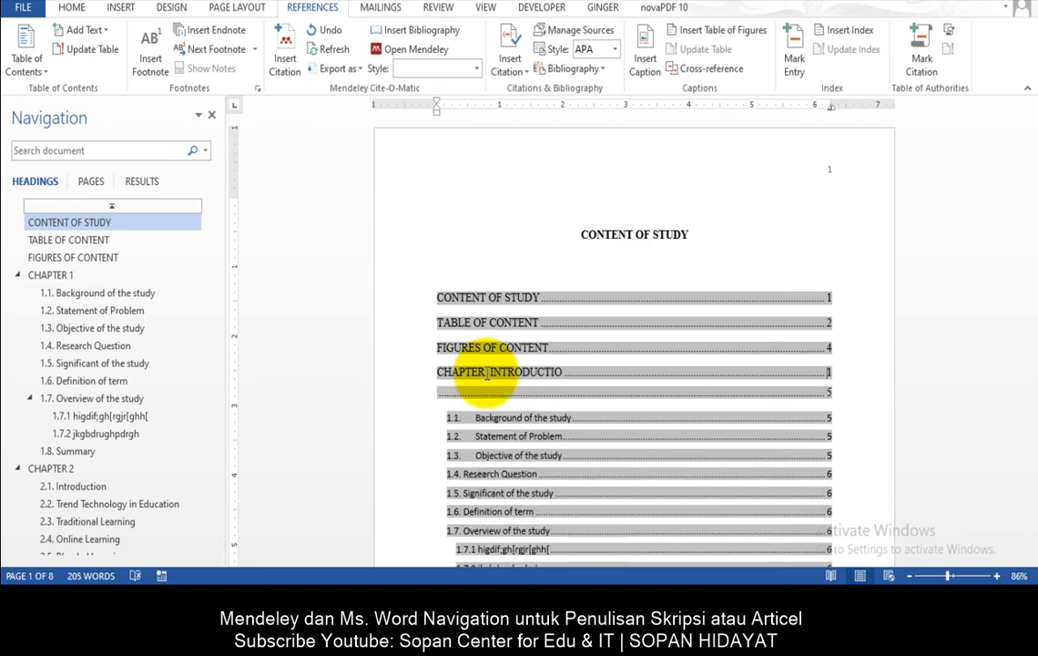
{"action": "key", "text": "BackSpace"}
{"action": "key", "text": "ctrl+z"}
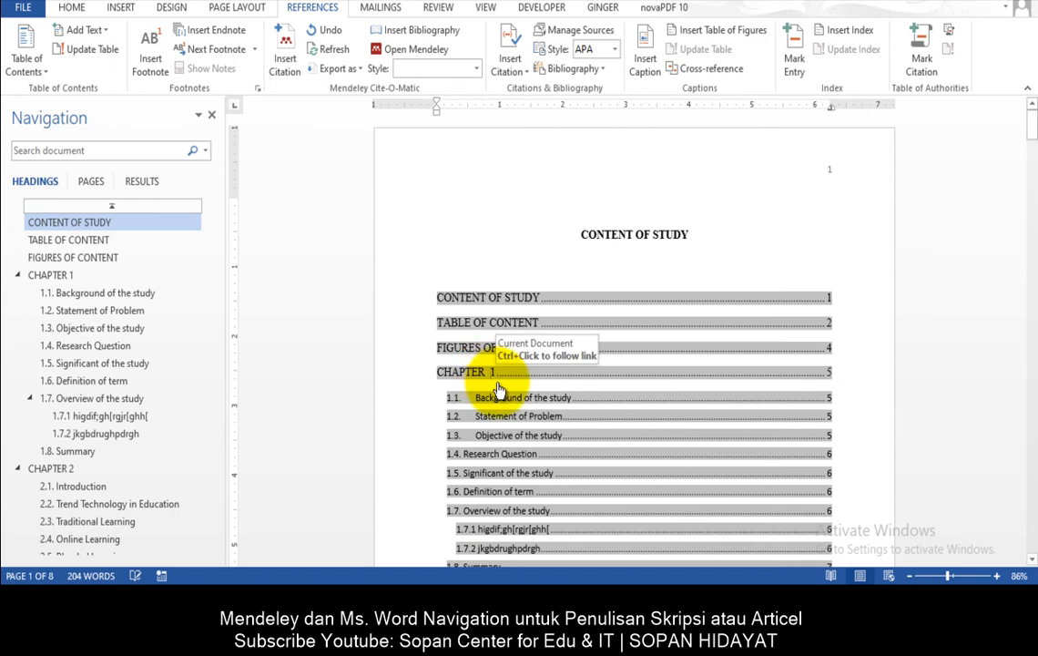
- Add INTRODUCTION after the chapter number in the CHAPTER 1 entry of the table of contents
{"action": "left_click", "coordinate": [495, 373]}
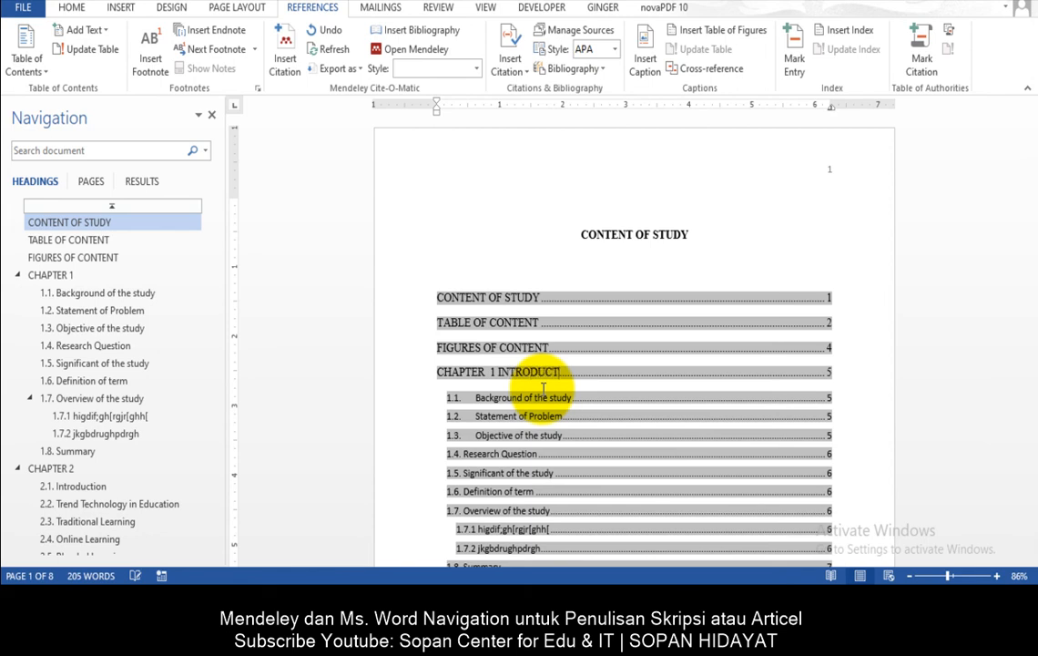
{"action": "scroll", "coordinate": [582, 383], "scroll_direction": "down", "scroll_amount": 2}
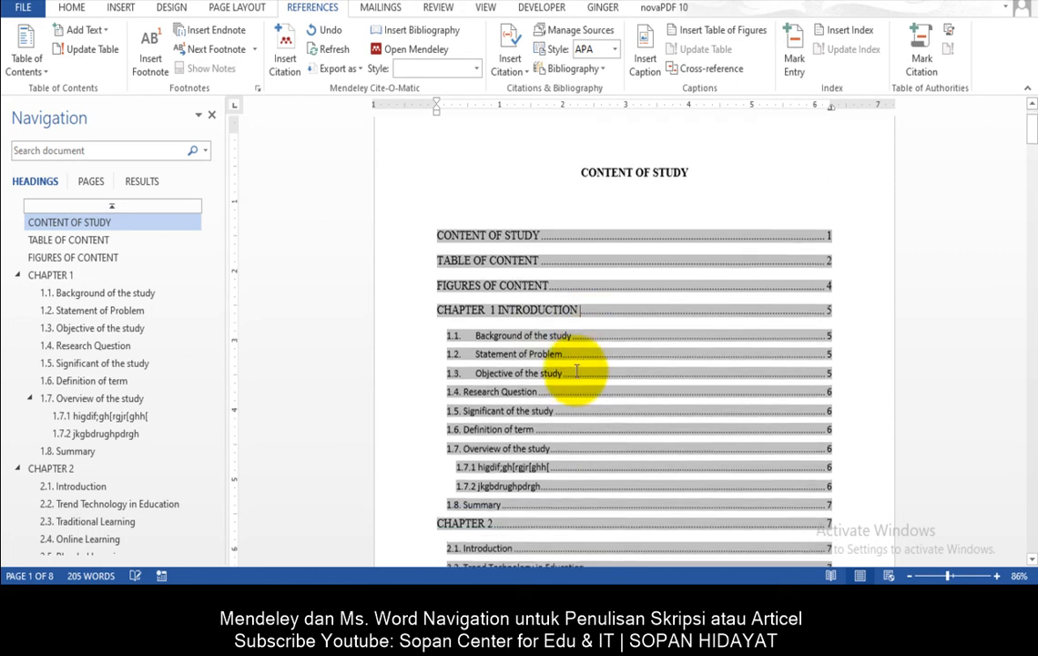
{"action": "scroll", "coordinate": [492, 314], "scroll_direction": "down", "scroll_amount": 2}
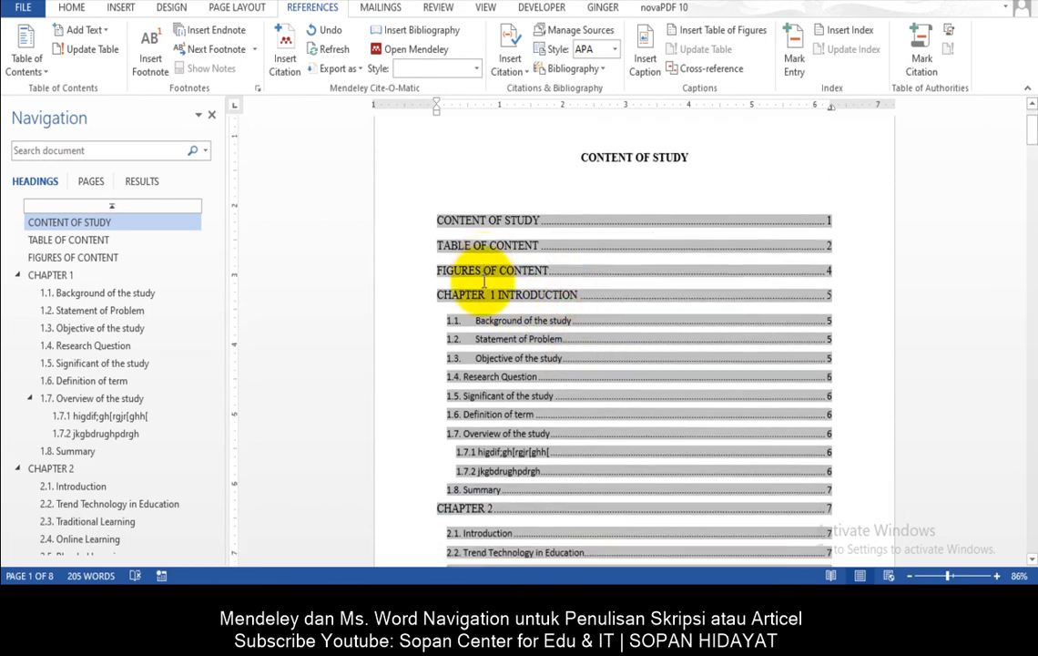
- Check the table of contents entries against the heading outline, from the front pages through both chapters
{"action": "scroll", "coordinate": [621, 463], "scroll_direction": "up", "scroll_amount": 3}
{"action": "scroll", "coordinate": [621, 463], "scroll_direction": "down", "scroll_amount": 6}
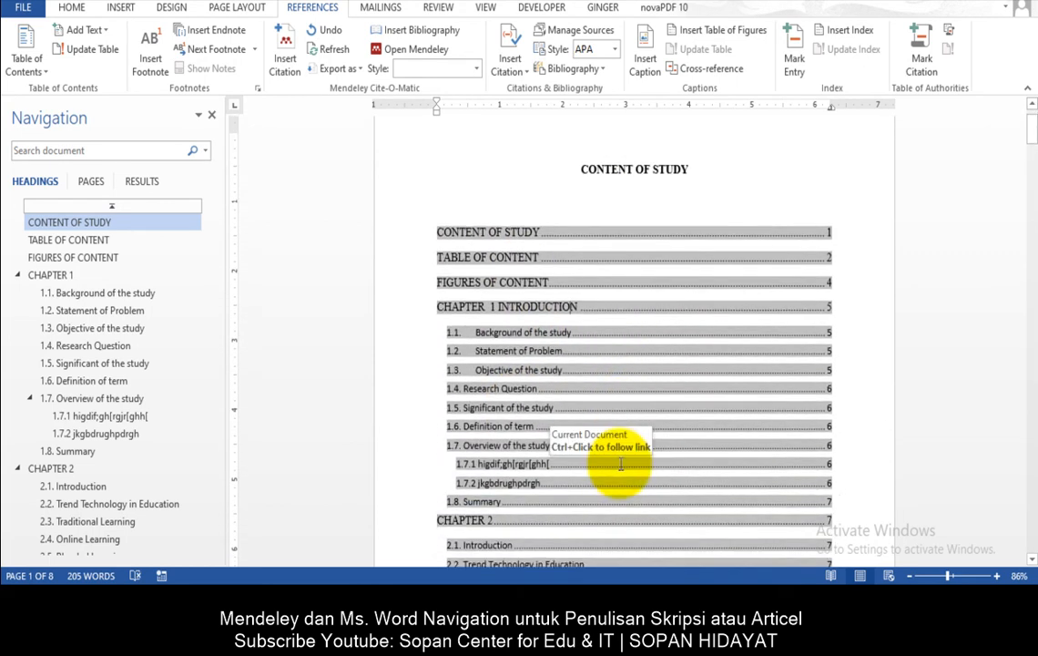
{"action": "scroll", "coordinate": [565, 396], "scroll_direction": "up", "scroll_amount": 3}
{"action": "scroll", "coordinate": [542, 401], "scroll_direction": "down", "scroll_amount": 5}
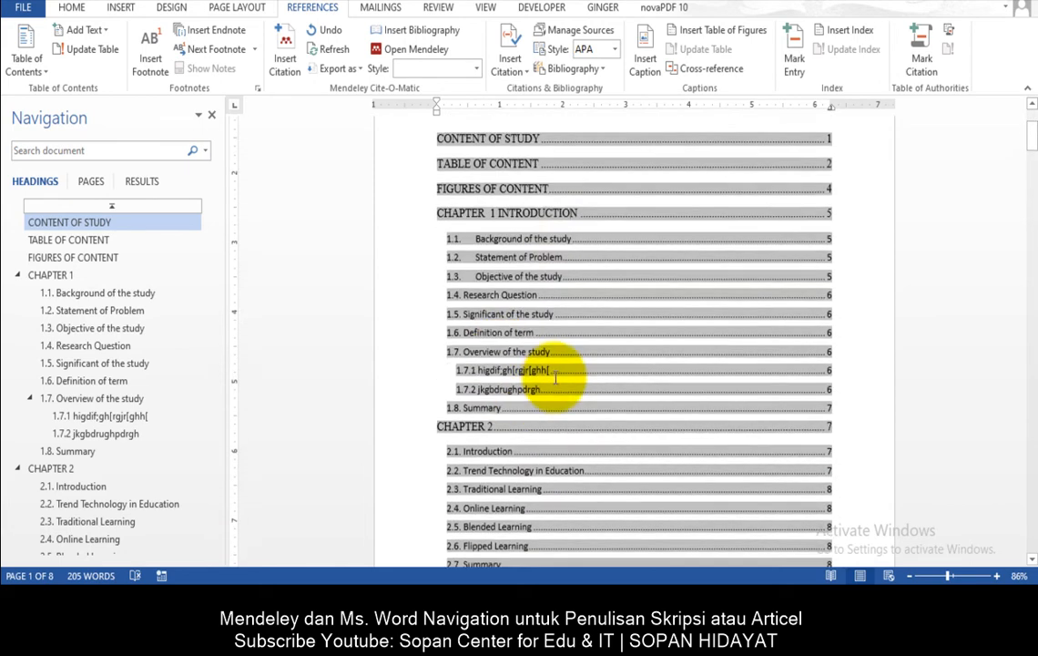
{"action": "scroll", "coordinate": [547, 378], "scroll_direction": "up", "scroll_amount": 3}
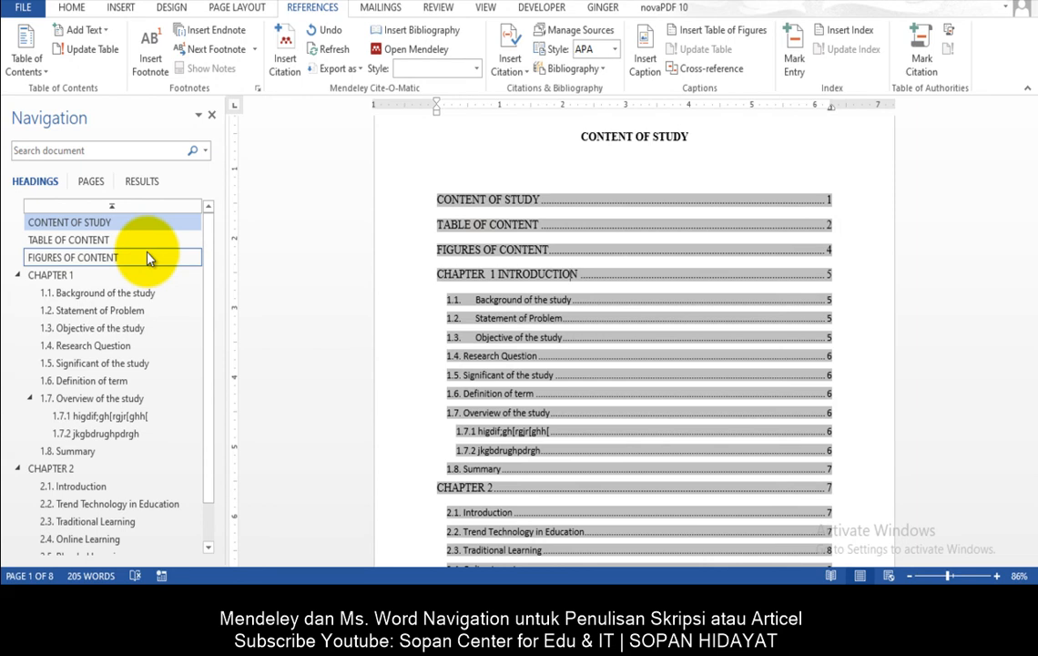
{"action": "scroll", "coordinate": [69, 392], "scroll_direction": "down", "scroll_amount": 1}
{"action": "scroll", "coordinate": [68, 394], "scroll_direction": "up", "scroll_amount": 1}
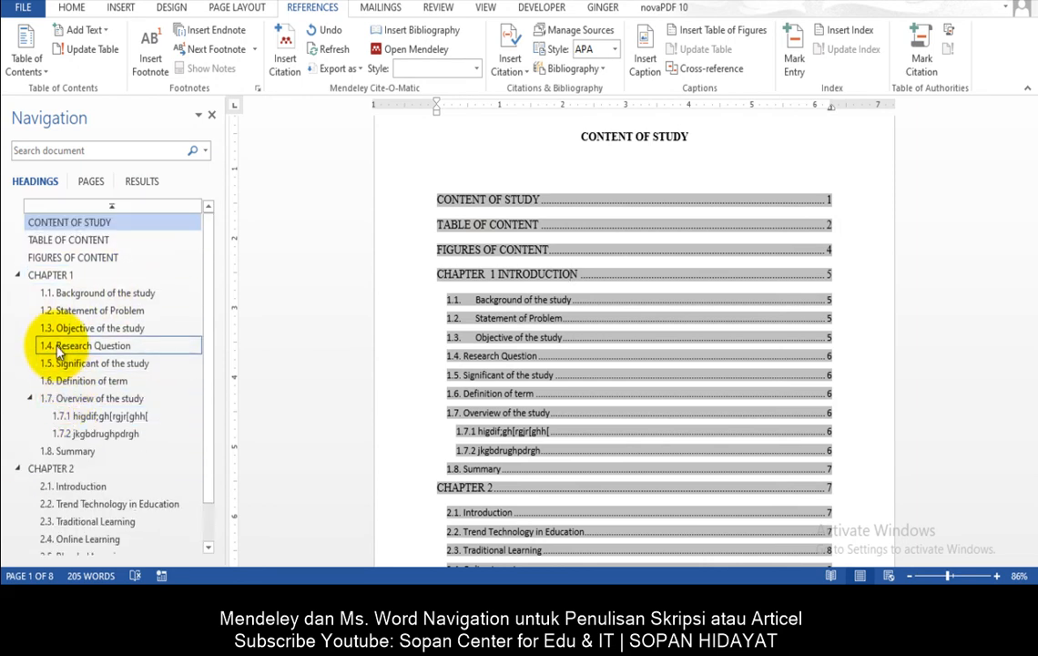
{"action": "scroll", "coordinate": [59, 350], "scroll_direction": "down", "scroll_amount": 1}
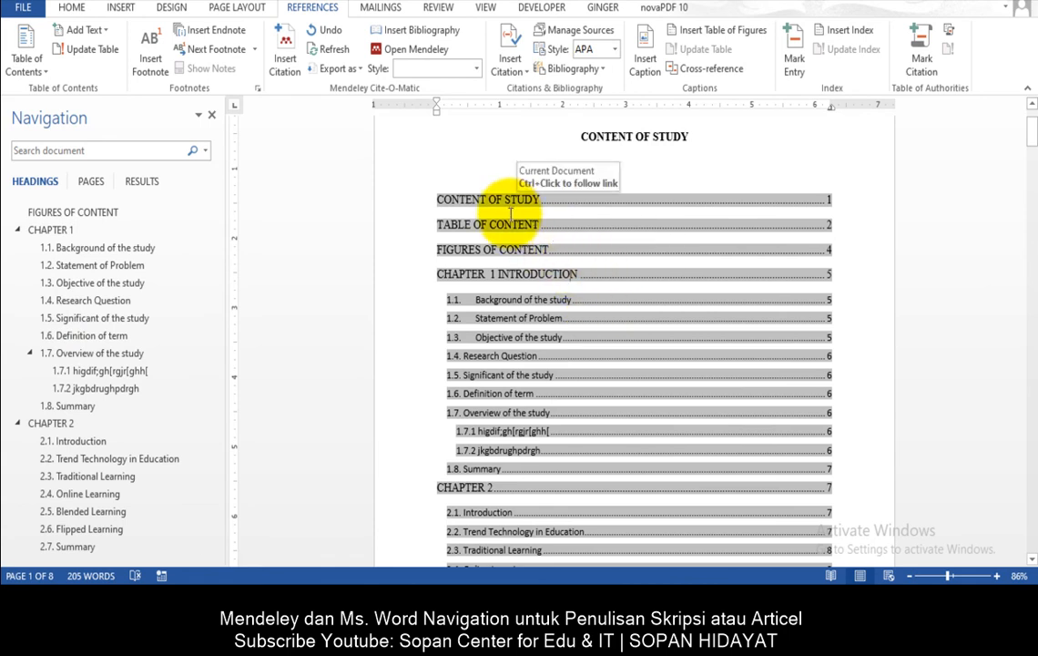
{"action": "scroll", "coordinate": [492, 237], "scroll_direction": "down", "scroll_amount": 1}
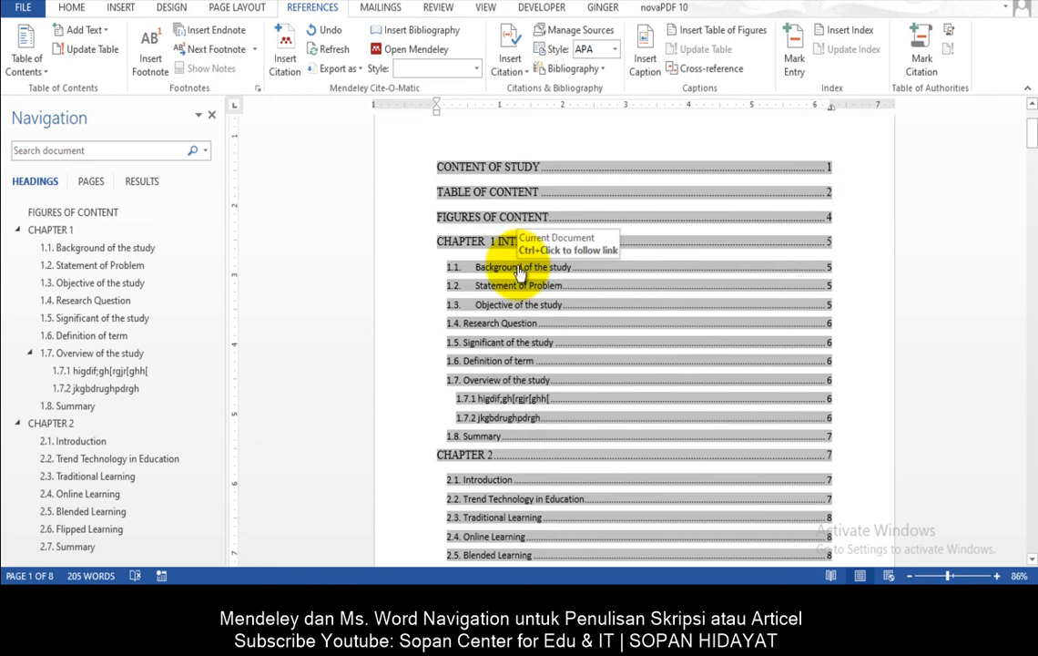
- Follow the table of contents link to 1.1 Background of the study, and return to the CONTENT OF STUDY page
{"action": "left_click", "coordinate": [521, 273], "text": "ctrl"}
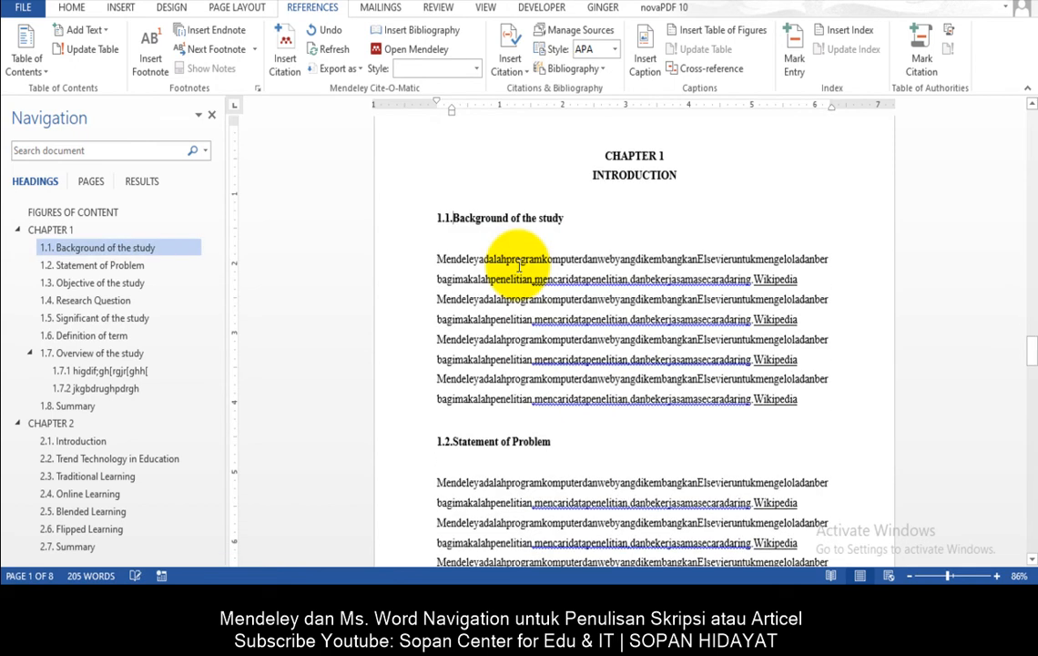
{"action": "left_click", "coordinate": [114, 212]}
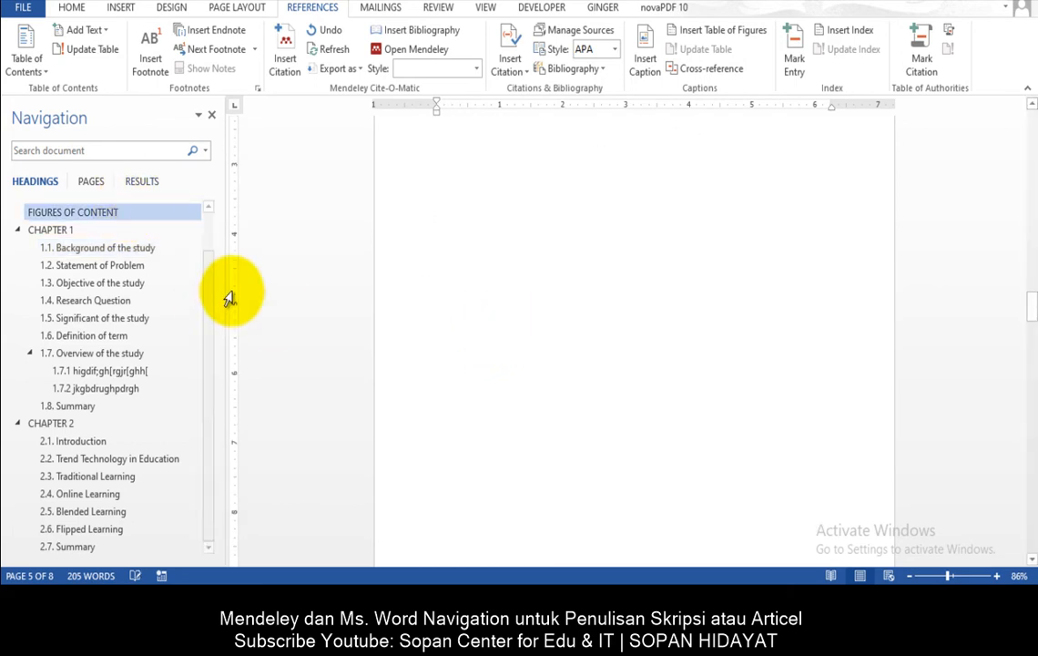
{"action": "scroll", "coordinate": [128, 223], "scroll_direction": "up", "scroll_amount": 1}
{"action": "left_click", "coordinate": [121, 222]}
{"action": "scroll", "coordinate": [622, 316], "scroll_direction": "down", "scroll_amount": 3}
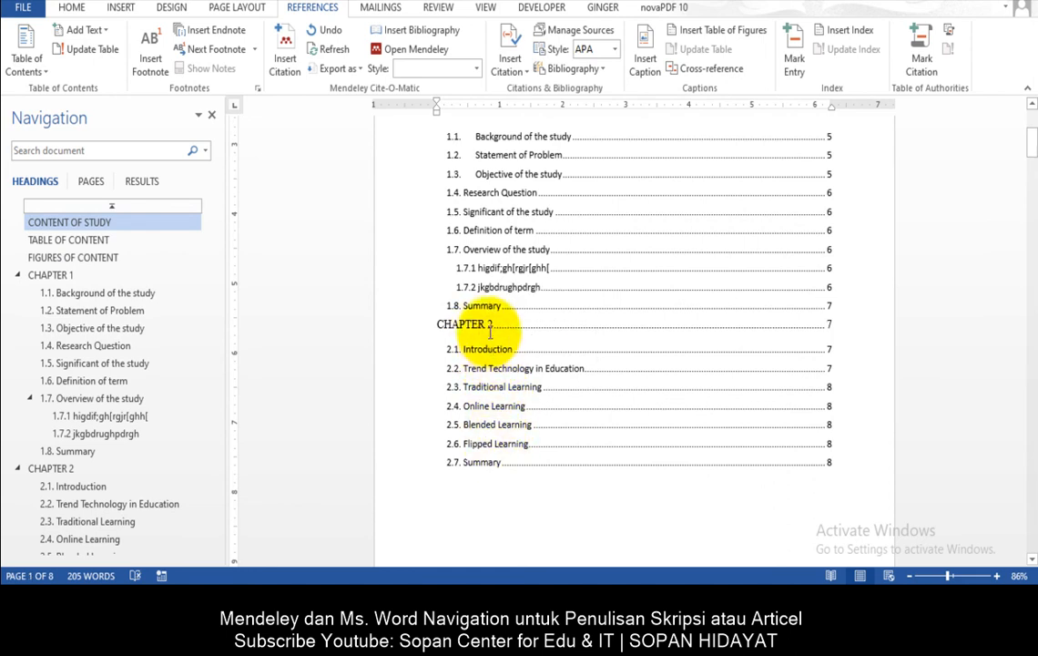
- Follow the table of contents link to 2.2 Trend Technology in Education, and go back to the contents page
{"action": "left_click", "coordinate": [492, 369], "text": "ctrl"}
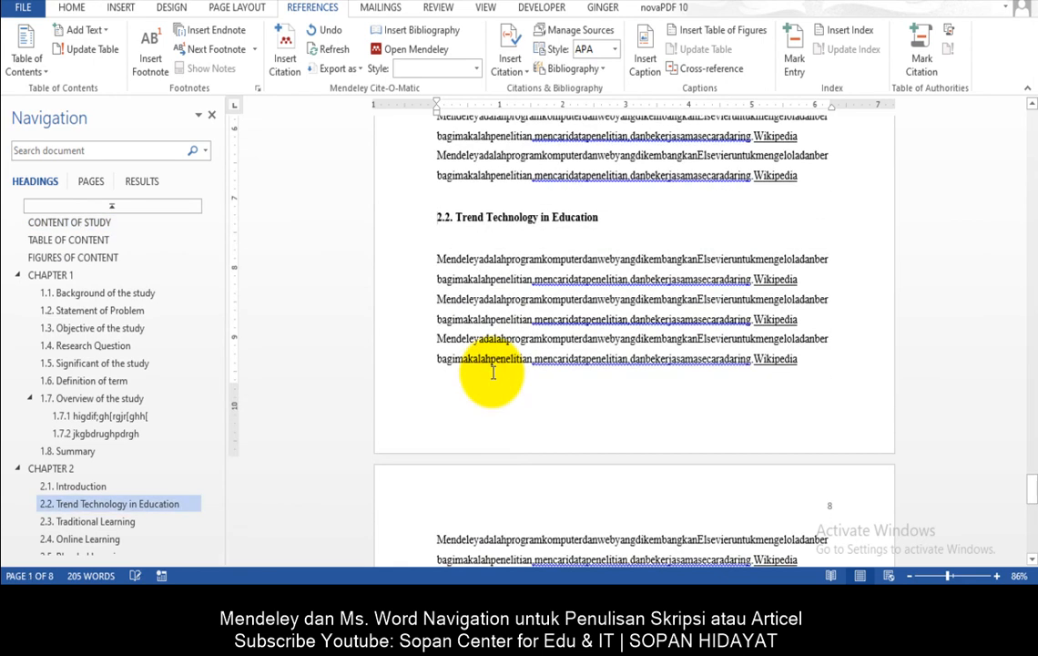
{"action": "scroll", "coordinate": [93, 440], "scroll_direction": "down", "scroll_amount": 1}
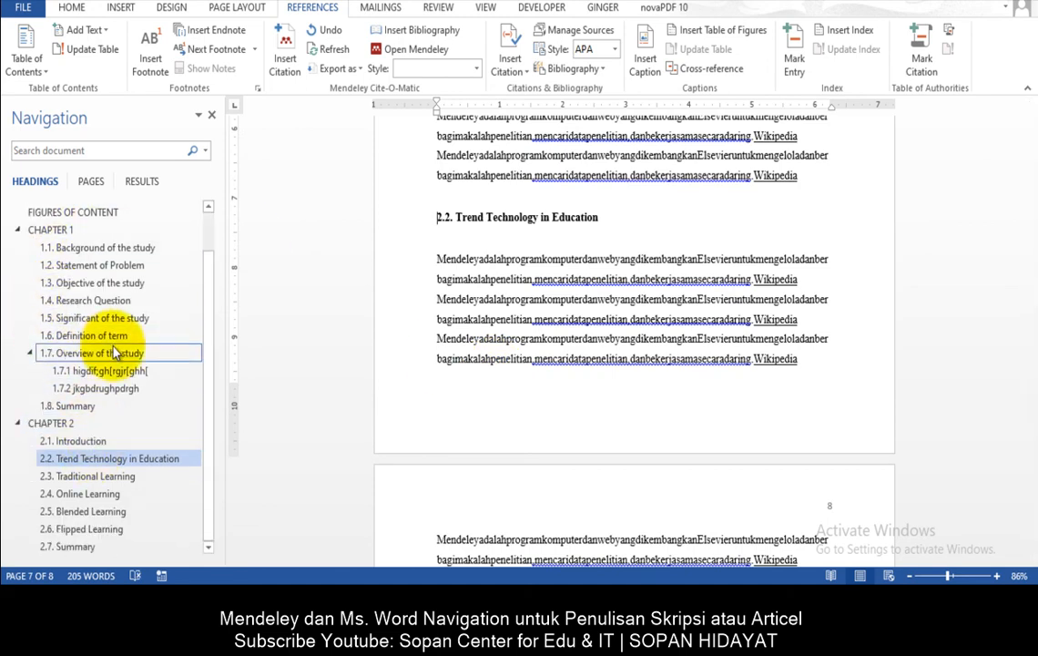
{"action": "scroll", "coordinate": [81, 352], "scroll_direction": "up", "scroll_amount": 1}
{"action": "scroll", "coordinate": [695, 348], "scroll_direction": "up", "scroll_amount": 10}
{"action": "left_click_drag", "start_coordinate": [1030, 420], "coordinate": [1035, 131]}
{"action": "scroll", "coordinate": [561, 299], "scroll_direction": "down", "scroll_amount": 12}
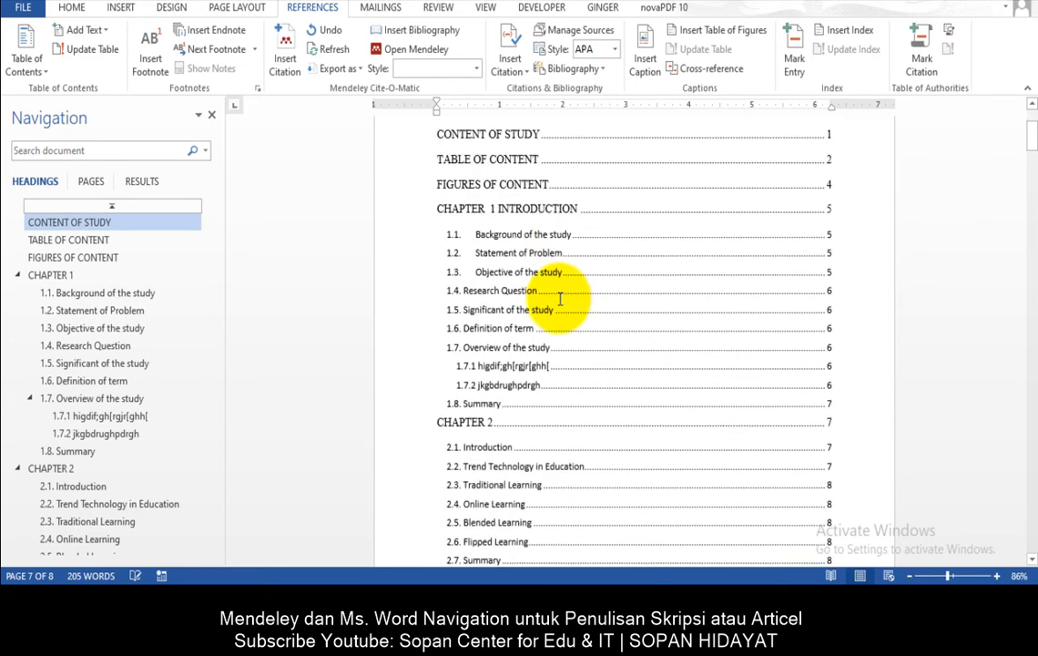
- Remove the blank page between the TABLE OF CONTENT page and the FIGURES OF CONTENT page
{"action": "scroll", "coordinate": [561, 301], "scroll_direction": "down", "scroll_amount": 3}
{"action": "scroll", "coordinate": [562, 302], "scroll_direction": "up", "scroll_amount": 3}
{"action": "left_click", "coordinate": [562, 304]}
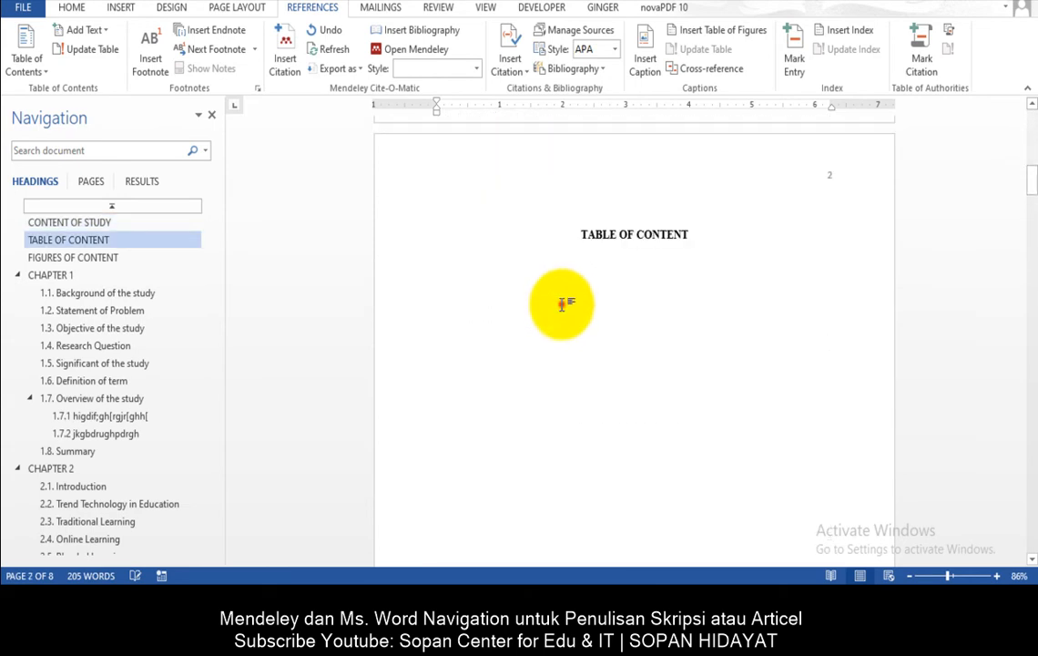
{"action": "left_click", "coordinate": [620, 262]}
{"action": "left_click", "coordinate": [716, 232]}
{"action": "scroll", "coordinate": [684, 288], "scroll_direction": "down", "scroll_amount": 1}
{"action": "scroll", "coordinate": [678, 292], "scroll_direction": "down", "scroll_amount": 5}
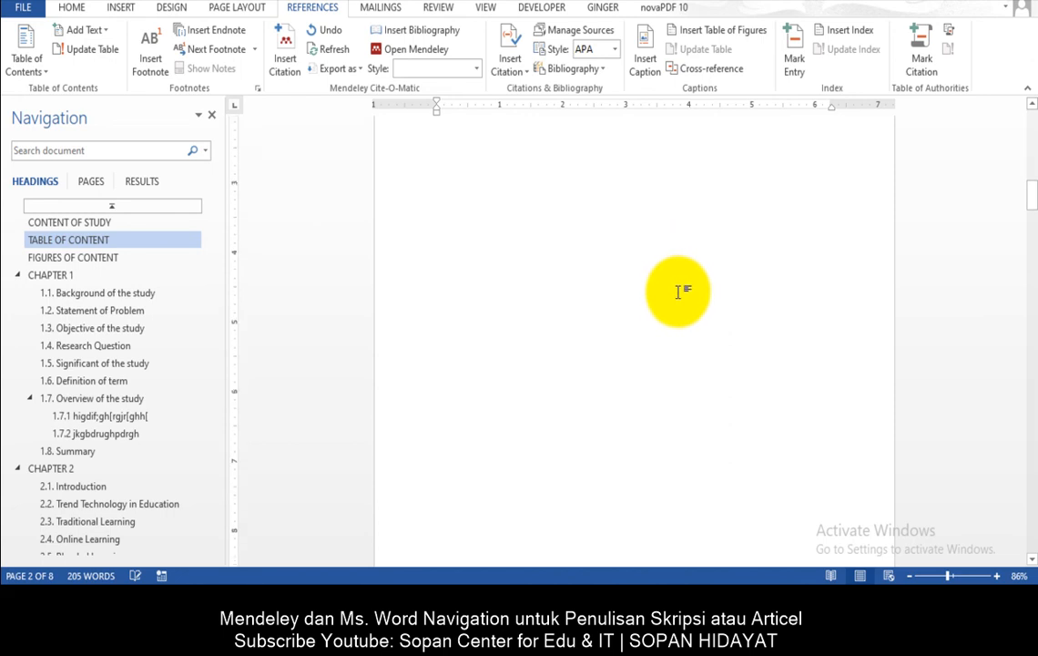
{"action": "scroll", "coordinate": [680, 305], "scroll_direction": "up", "scroll_amount": 5}
{"action": "scroll", "coordinate": [674, 318], "scroll_direction": "down", "scroll_amount": 10}
{"action": "scroll", "coordinate": [592, 282], "scroll_direction": "down", "scroll_amount": 3}
{"action": "left_click", "coordinate": [567, 290]}
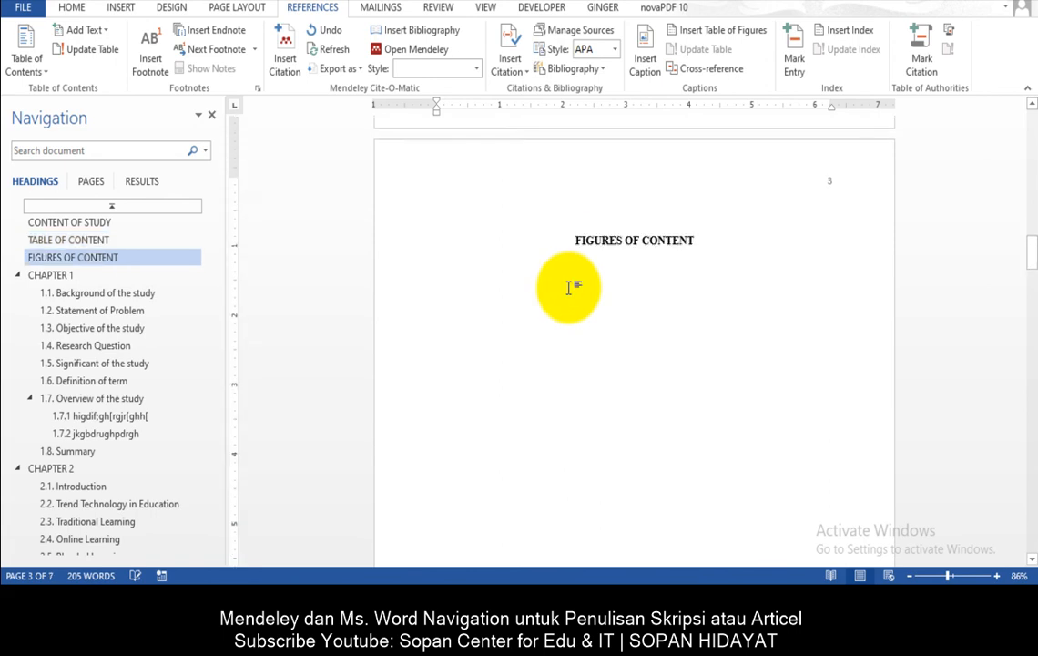
- Insert a table of four columns and two rows below the 1.2 Statement of Problem heading, with an empty line above the table
{"action": "scroll", "coordinate": [568, 290], "scroll_direction": "down", "scroll_amount": 10}
{"action": "scroll", "coordinate": [557, 439], "scroll_direction": "down", "scroll_amount": 13}
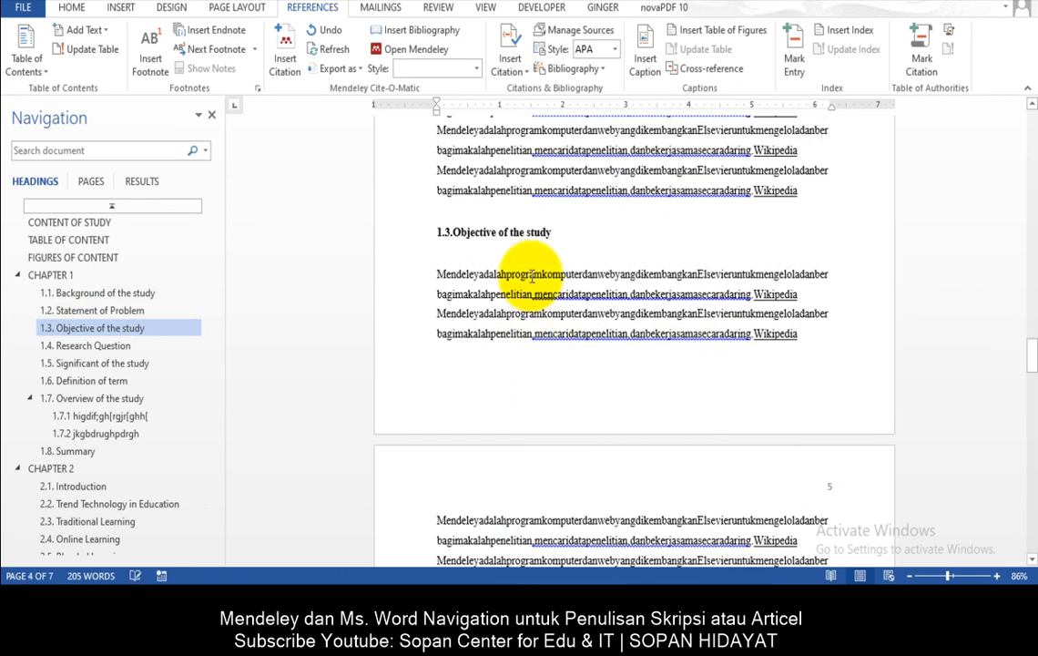
{"action": "scroll", "coordinate": [532, 277], "scroll_direction": "up", "scroll_amount": 6}
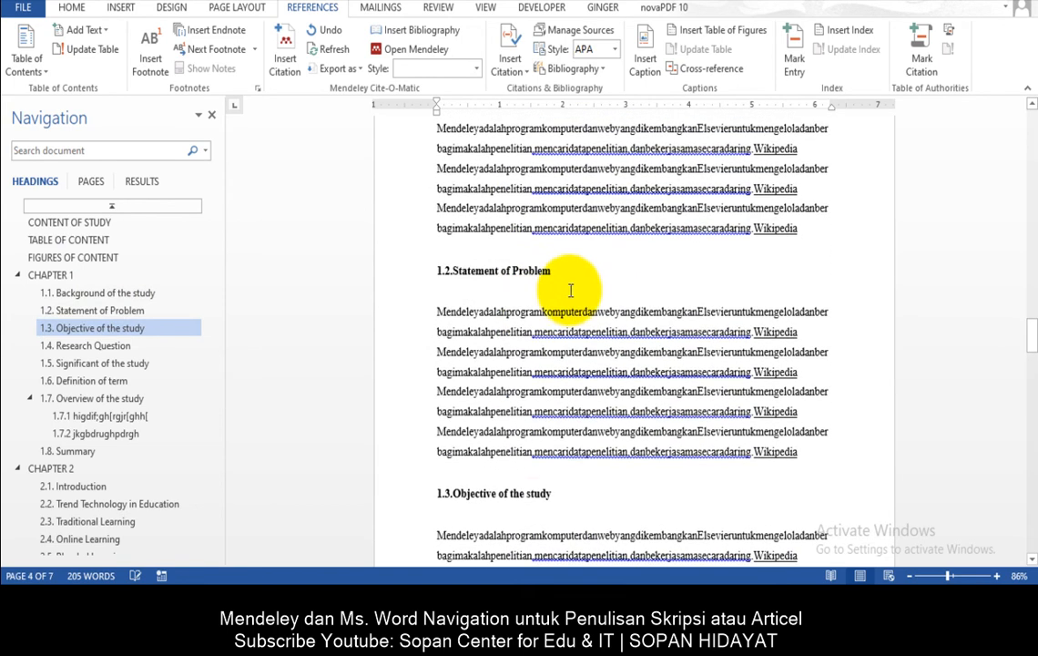
{"action": "left_click", "coordinate": [575, 281]}
{"action": "key", "text": "Return"}
{"action": "key", "text": "Return"}
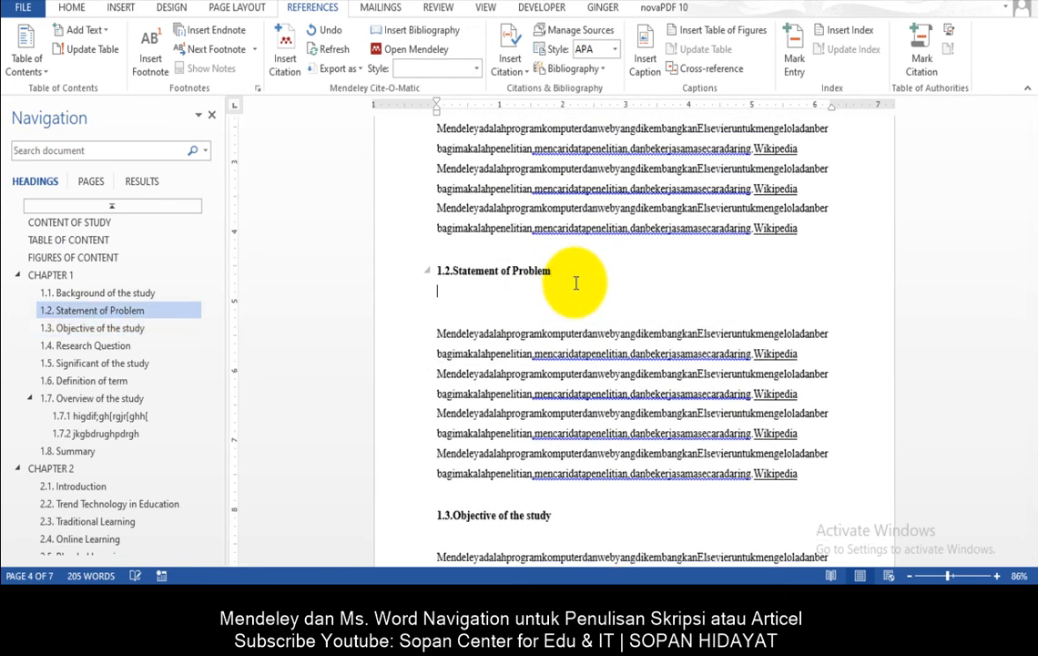
{"action": "left_click", "coordinate": [121, 7]}
{"action": "left_click", "coordinate": [102, 55]}
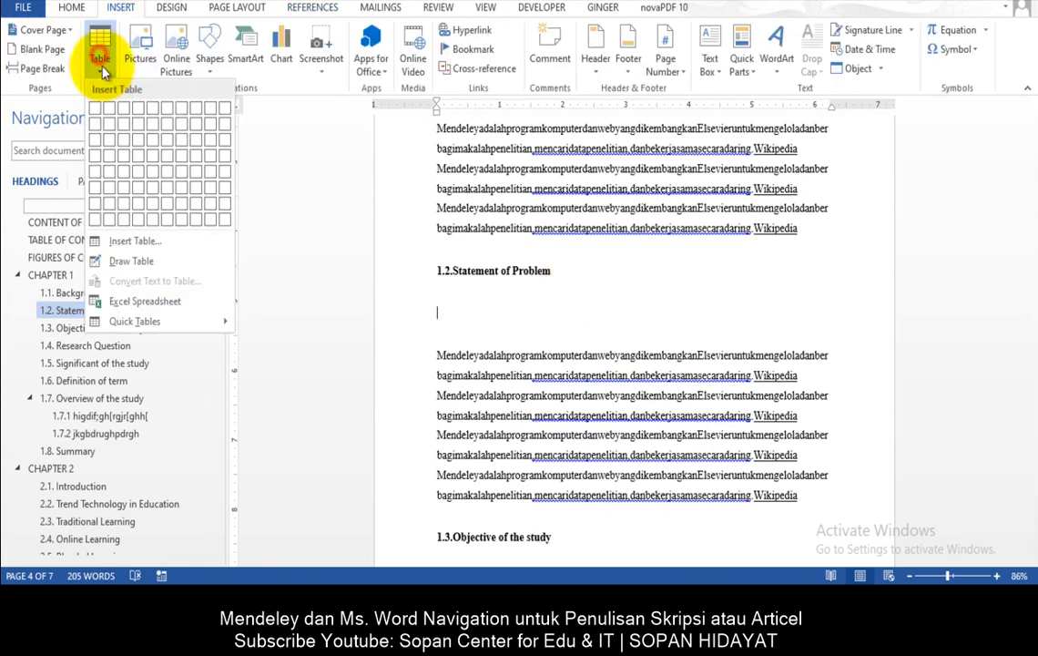
{"action": "left_click", "coordinate": [139, 129]}
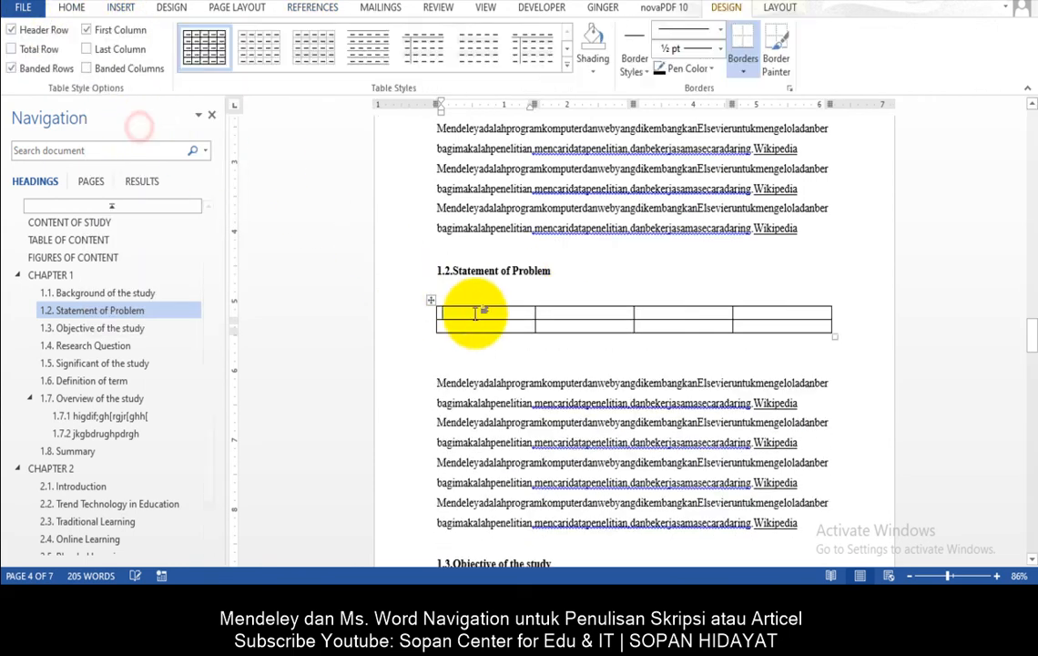
{"action": "key", "text": "Return"}
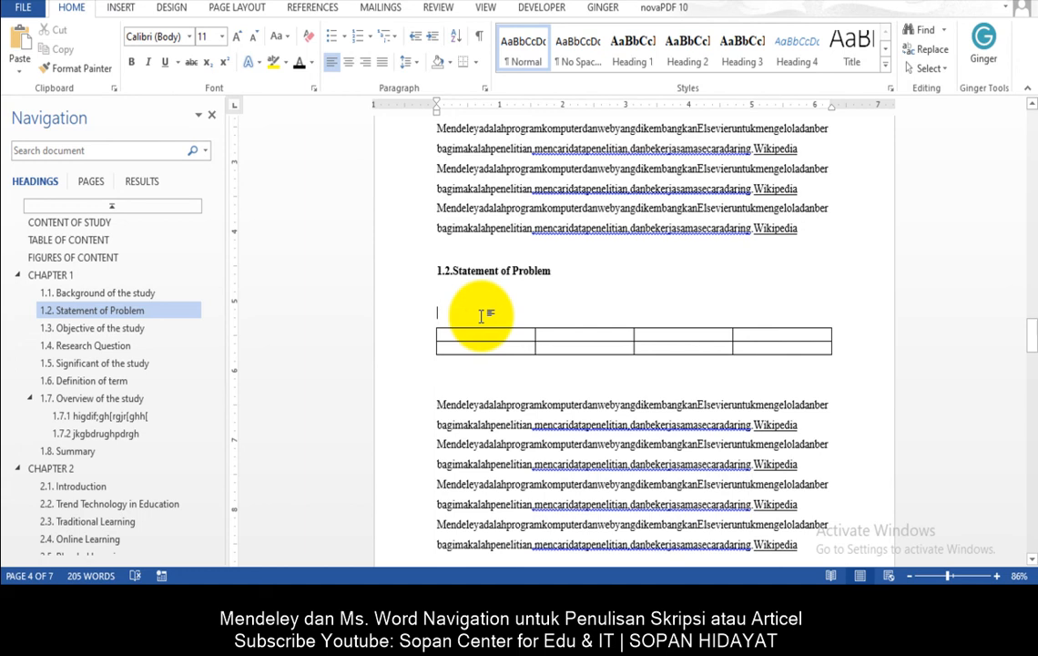
{"action": "scroll", "coordinate": [481, 315], "scroll_direction": "up", "scroll_amount": 5}
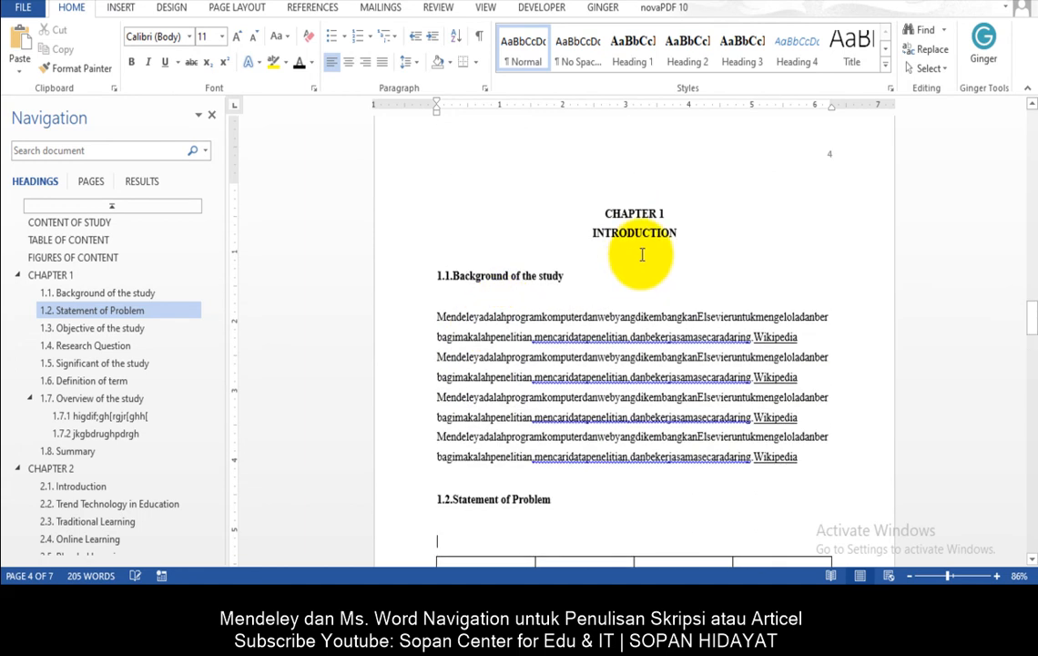
{"action": "scroll", "coordinate": [633, 264], "scroll_direction": "down", "scroll_amount": 2}
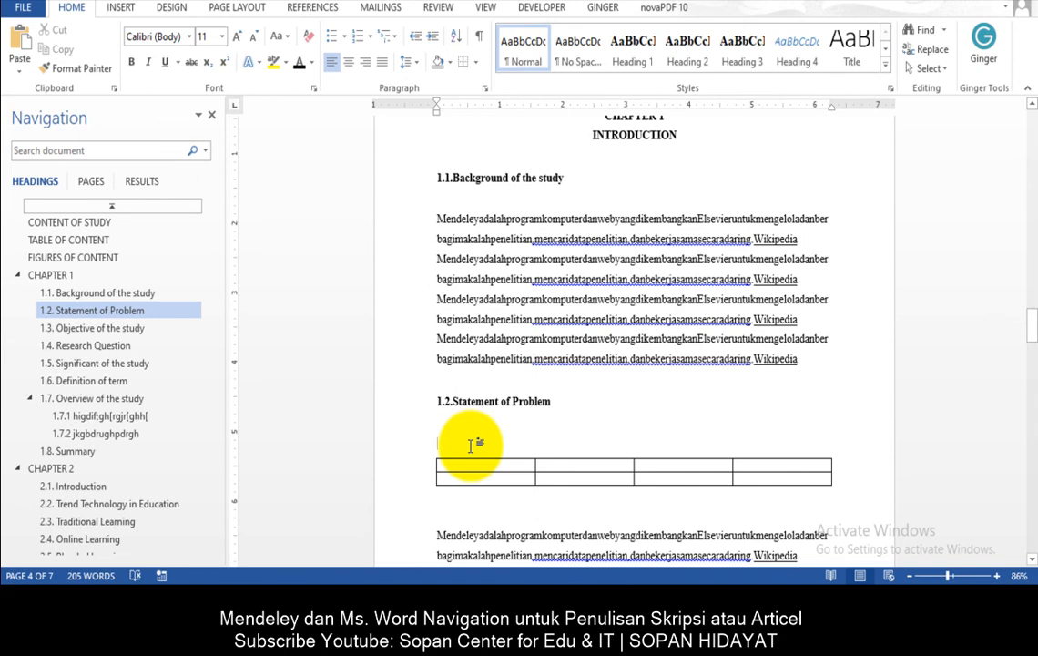
{"action": "left_click", "coordinate": [471, 446]}
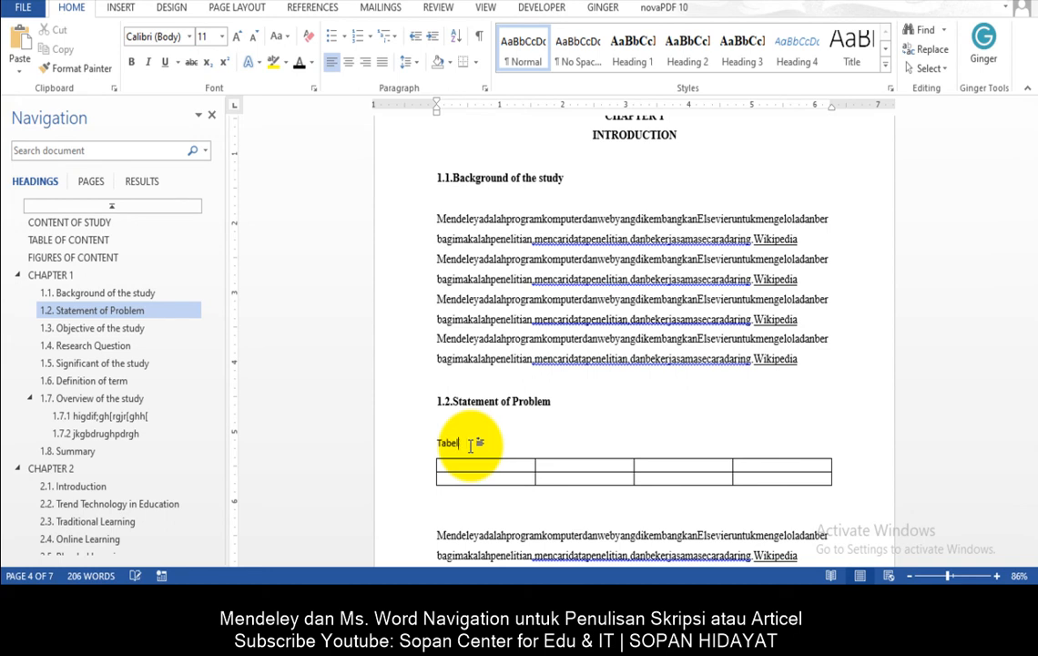
{"action": "left_click", "coordinate": [476, 453]}
{"action": "left_click", "coordinate": [471, 450]}
{"action": "left_click", "coordinate": [465, 448]}
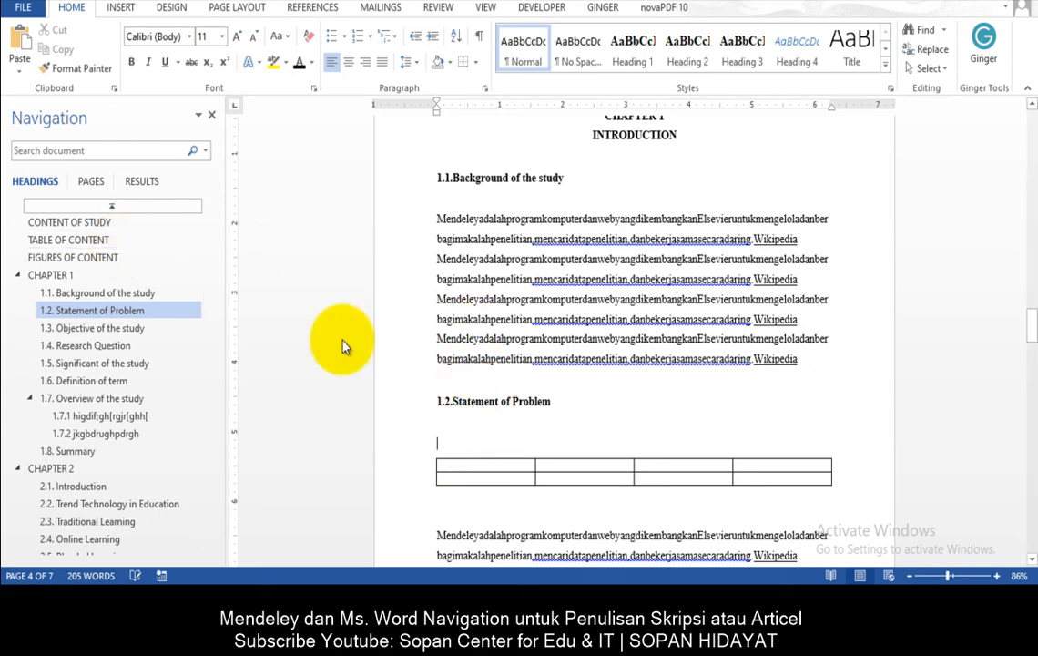
{"action": "left_click", "coordinate": [34, 242]}
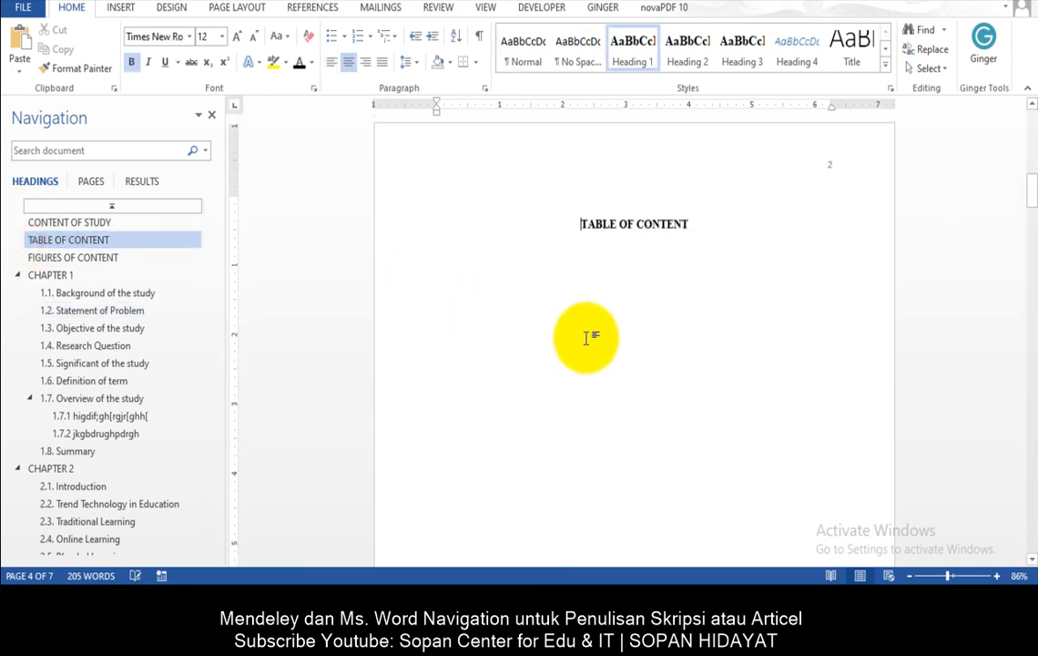
{"action": "left_click", "coordinate": [127, 292]}
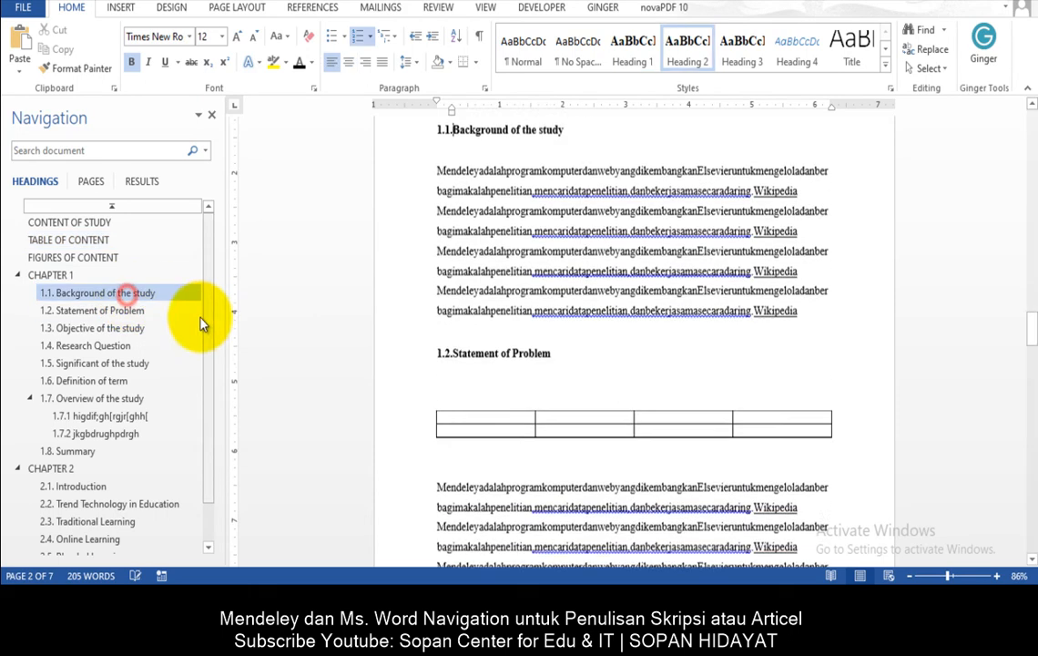
- Start a caption with the Table label on the empty line above the table under 1.2 Statement of Problem
{"action": "left_click", "coordinate": [494, 397]}
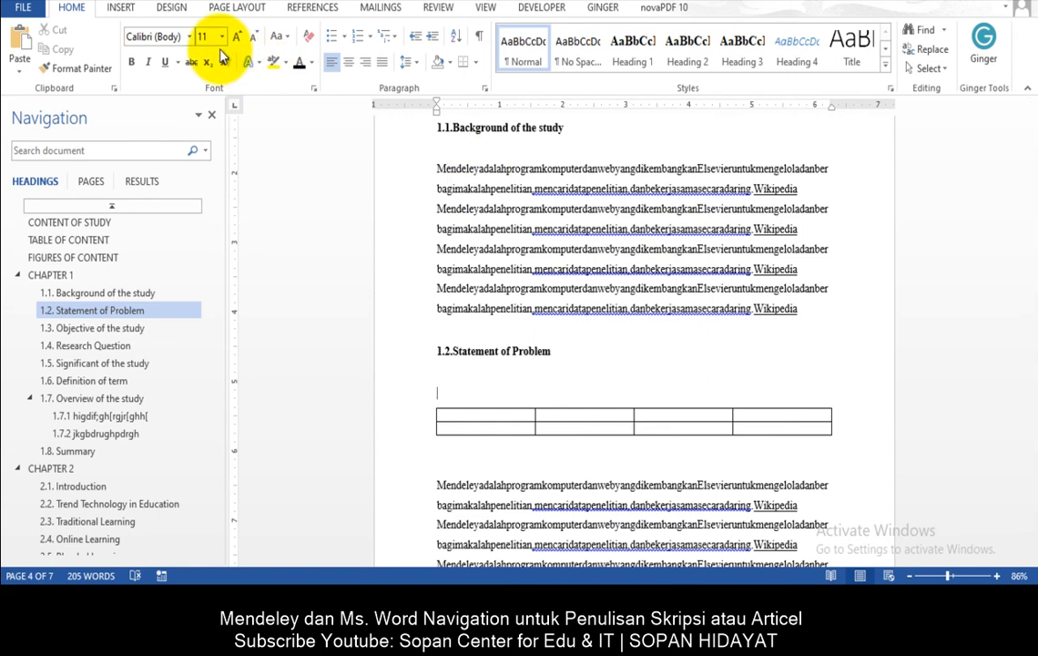
{"action": "left_click", "coordinate": [311, 8]}
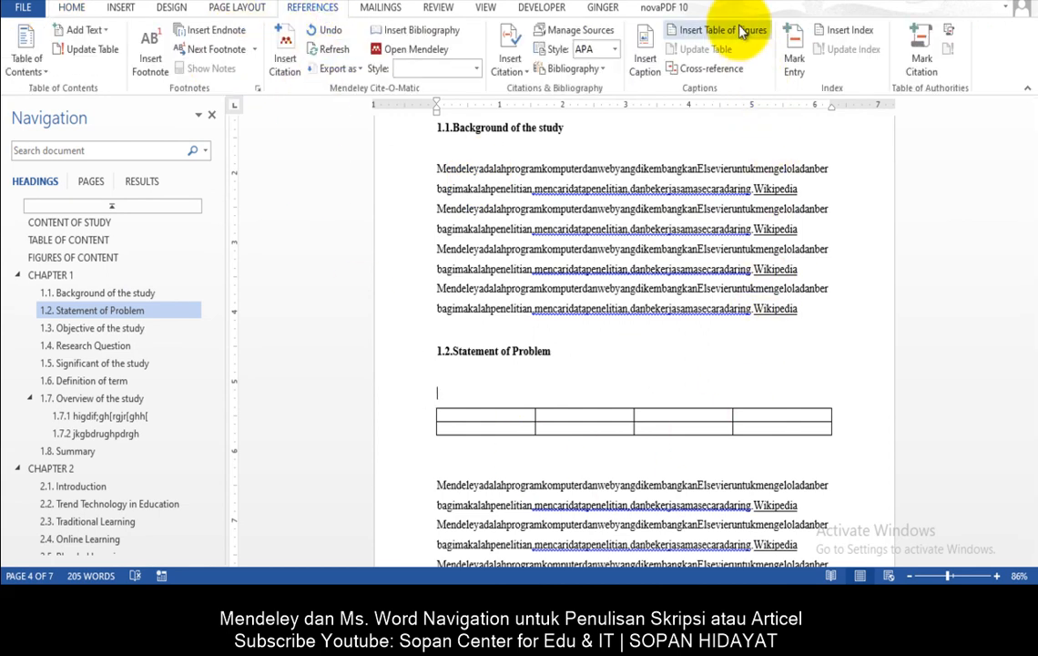
{"action": "left_click", "coordinate": [647, 73]}
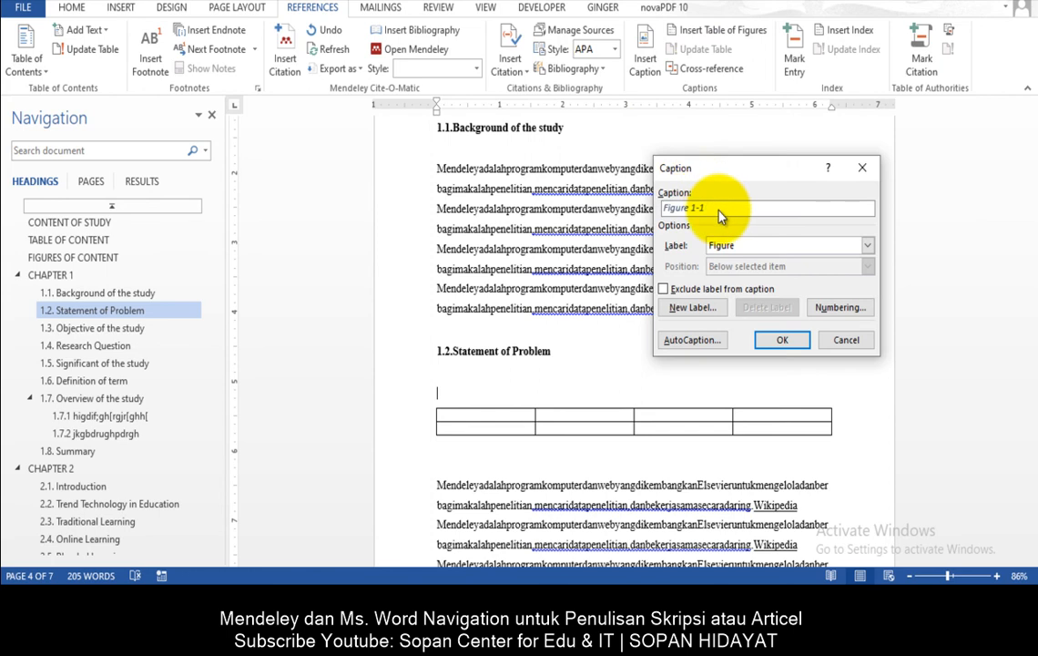
{"action": "left_click", "coordinate": [731, 246]}
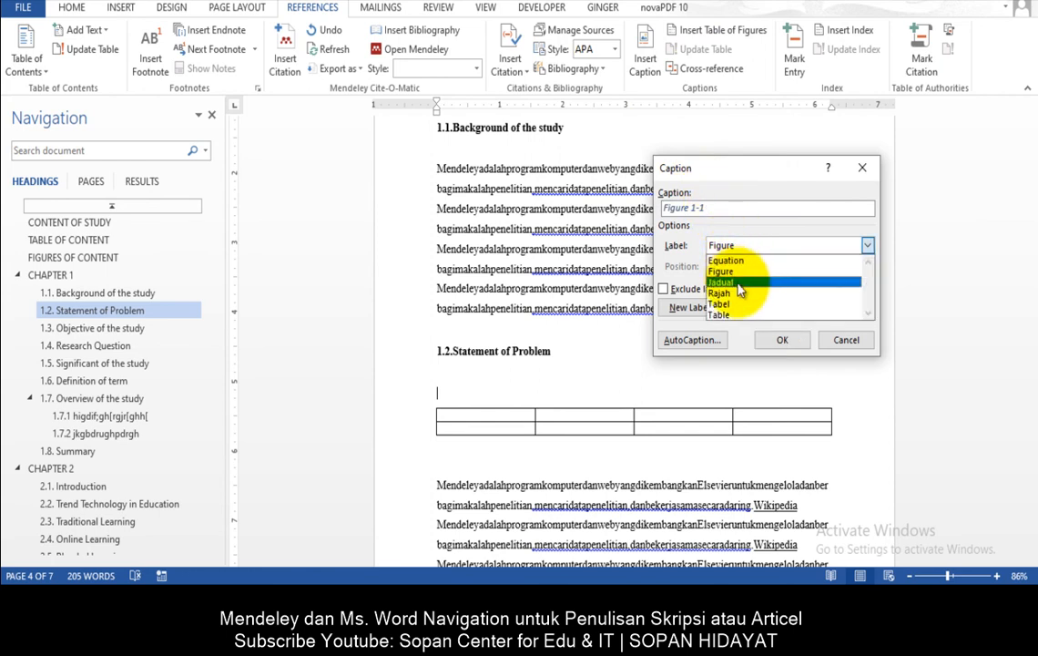
{"action": "left_click", "coordinate": [724, 314]}
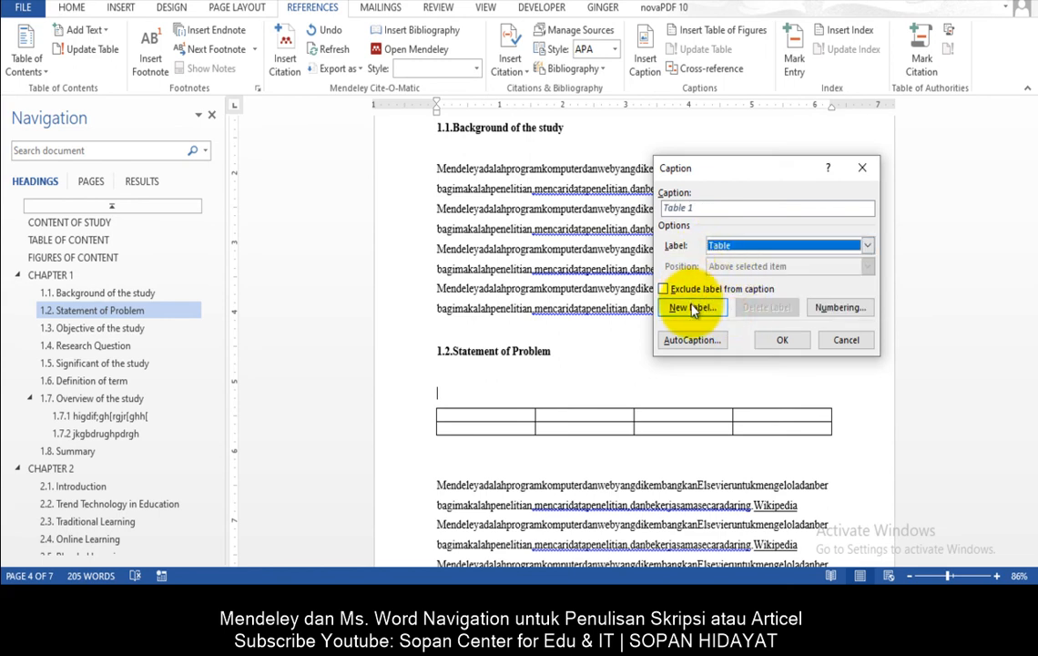
{"action": "left_click", "coordinate": [694, 310]}
{"action": "type", "text": "Ta"}
{"action": "key", "text": "BackSpace"}
{"action": "key", "text": "BackSpace"}
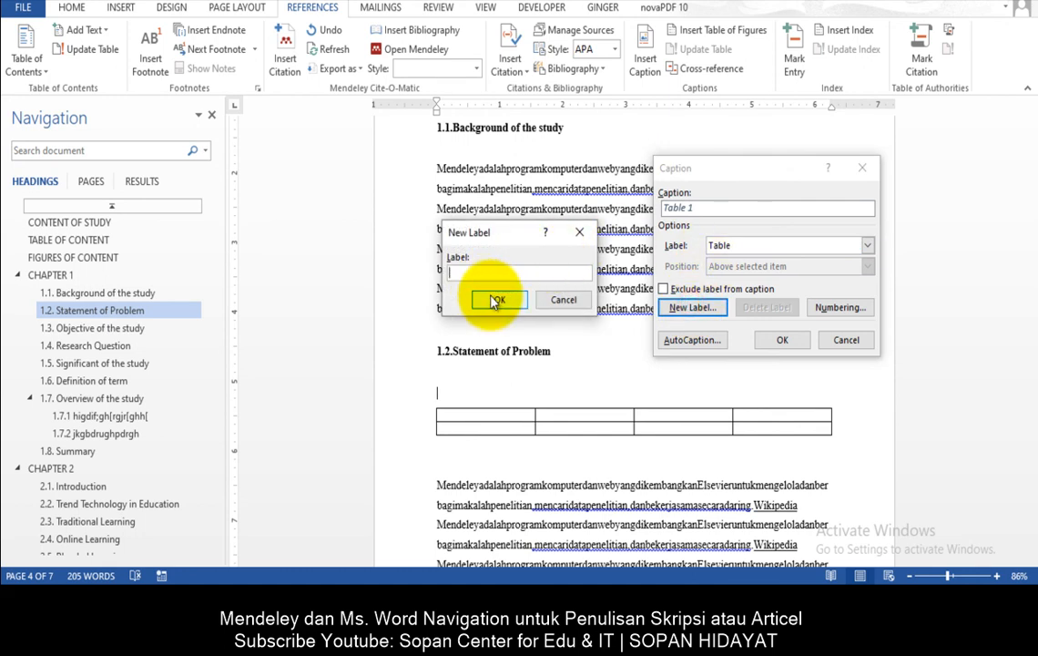
{"action": "left_click", "coordinate": [544, 303]}
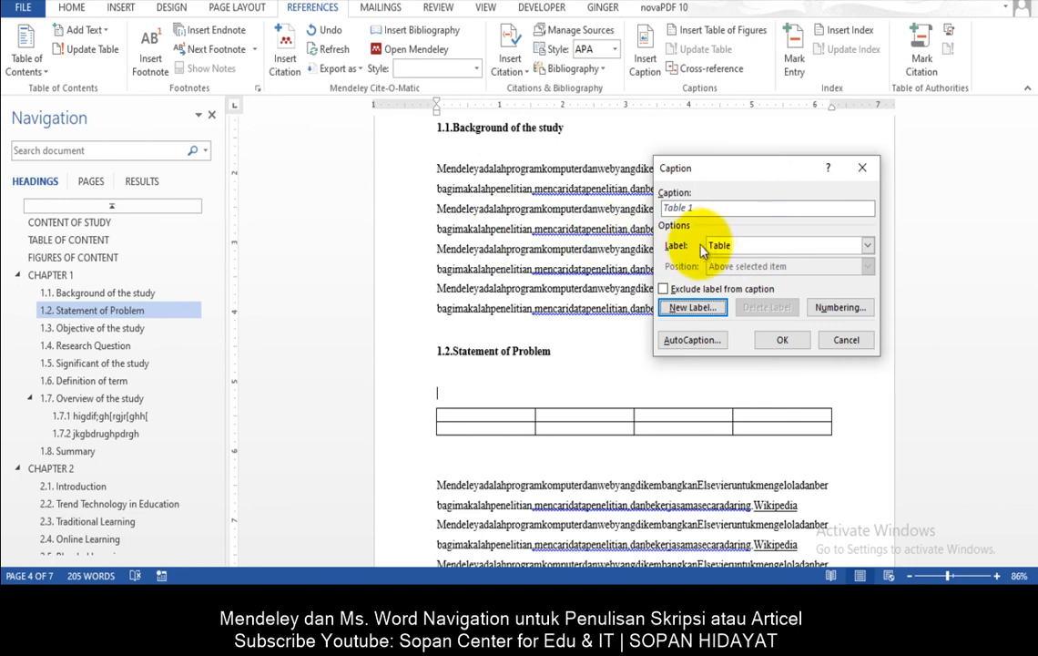
- Add the text Dafar kelulusan after Table 1 and insert the caption above the table
{"action": "left_click", "coordinate": [719, 213]}
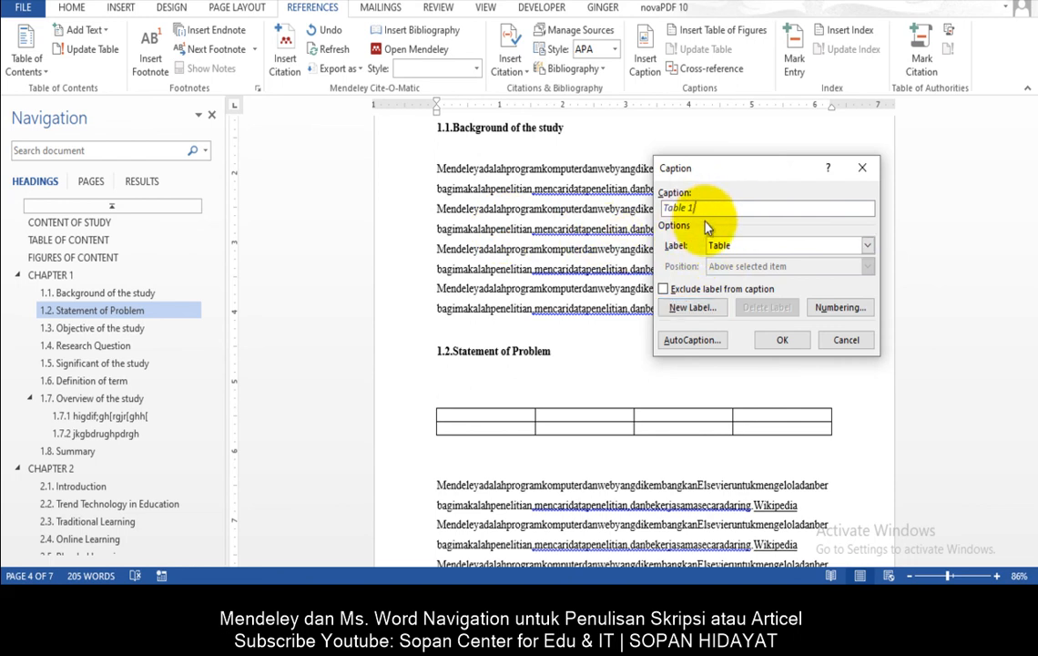
{"action": "left_click", "coordinate": [779, 342]}
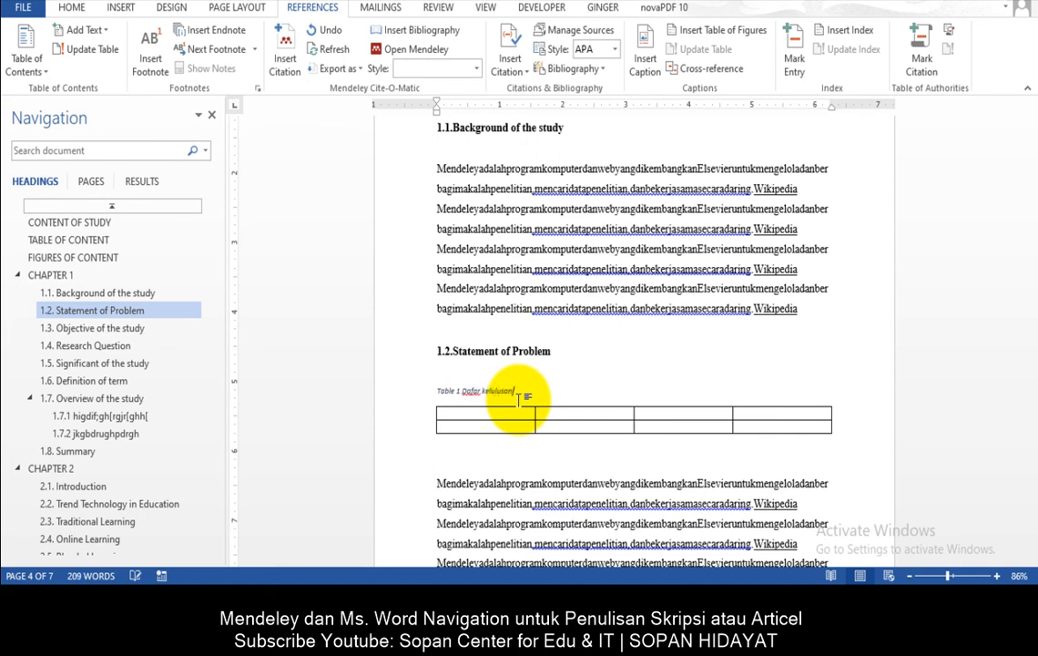
- Start a new style named Table based on the formatting of the Table 1 caption
{"action": "scroll", "coordinate": [515, 392], "scroll_direction": "down", "scroll_amount": 1}
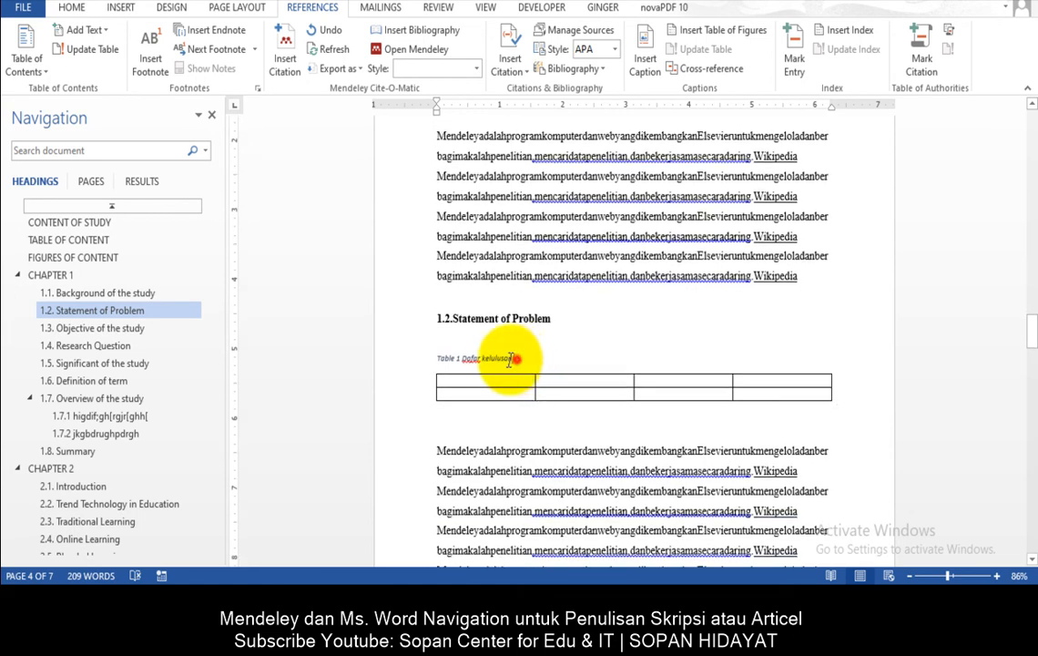
{"action": "left_click_drag", "start_coordinate": [515, 360], "coordinate": [430, 351]}
{"action": "scroll", "coordinate": [451, 369], "scroll_direction": "up", "scroll_amount": 1}
{"action": "scroll", "coordinate": [455, 364], "scroll_direction": "up", "scroll_amount": 1}
{"action": "left_click_drag", "start_coordinate": [487, 359], "coordinate": [392, 364]}
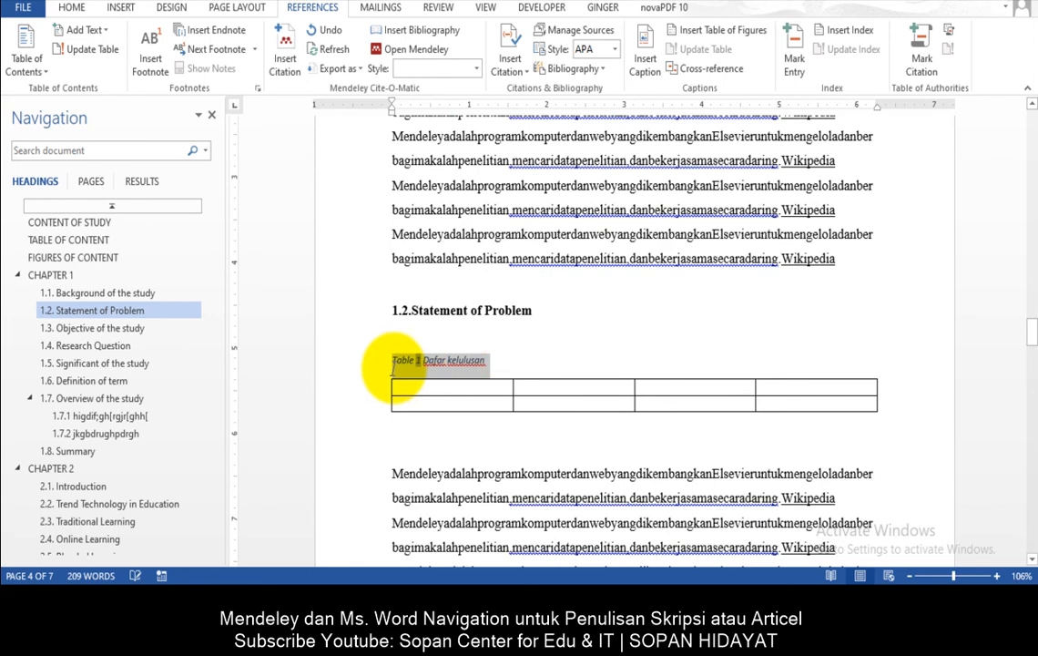
{"action": "left_click", "coordinate": [72, 7]}
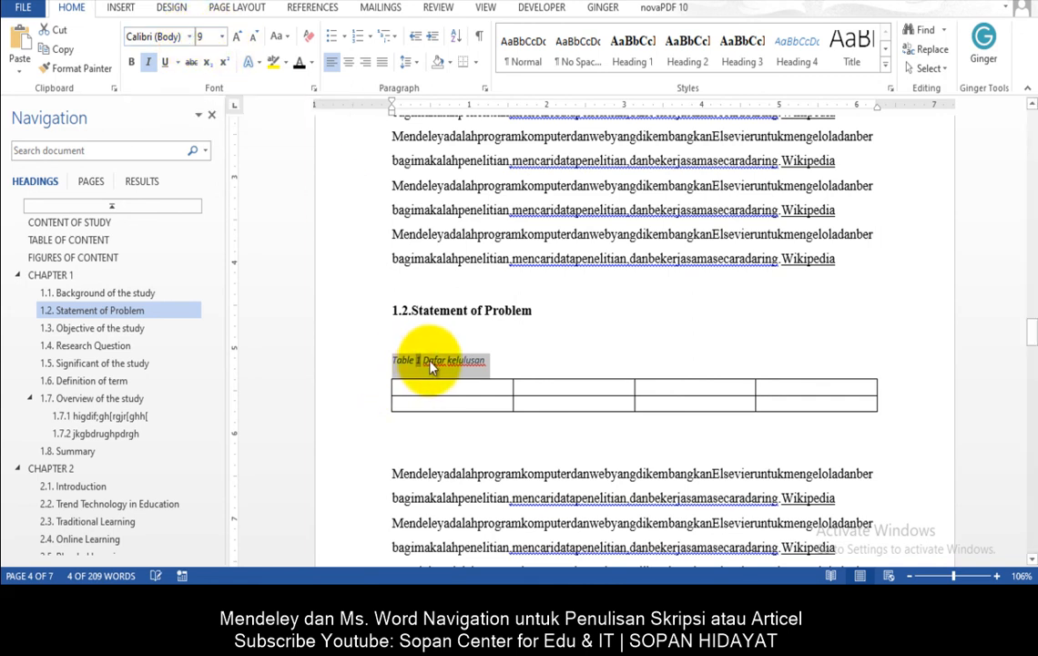
{"action": "left_click", "coordinate": [492, 355]}
{"action": "scroll", "coordinate": [496, 355], "scroll_direction": "down", "scroll_amount": 2}
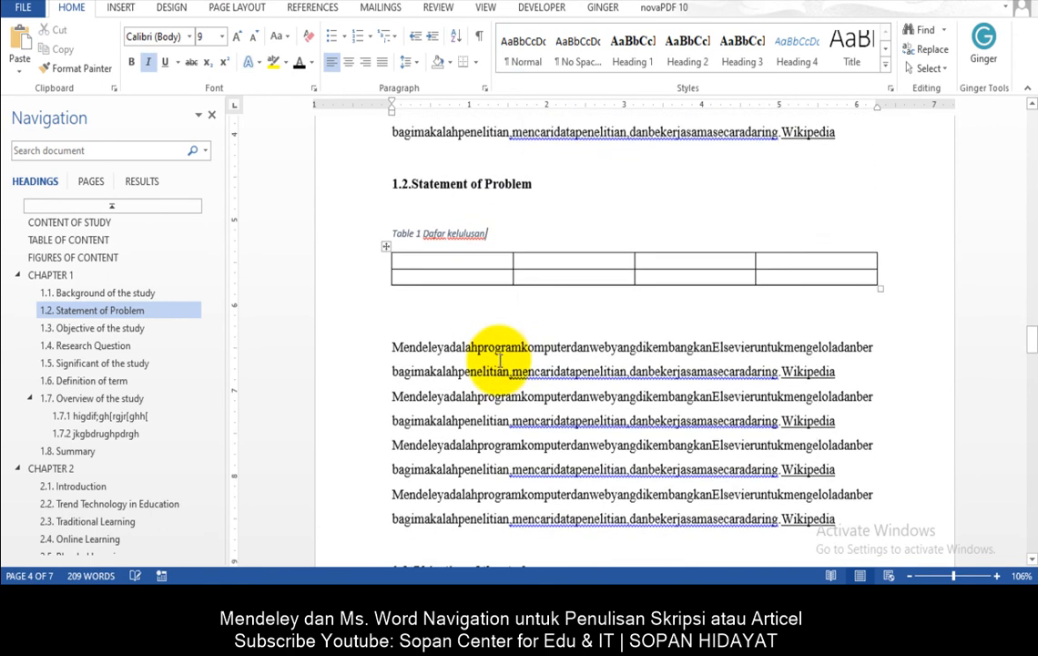
{"action": "left_click", "coordinate": [515, 224]}
{"action": "scroll", "coordinate": [515, 227], "scroll_direction": "up", "scroll_amount": 1}
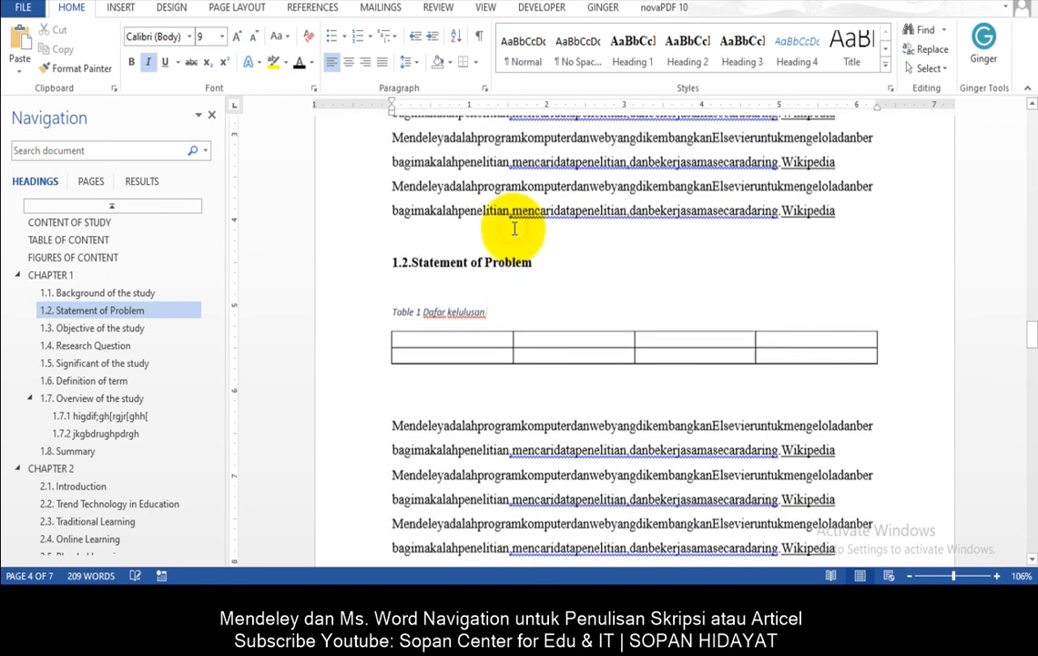
{"action": "left_click", "coordinate": [889, 72]}
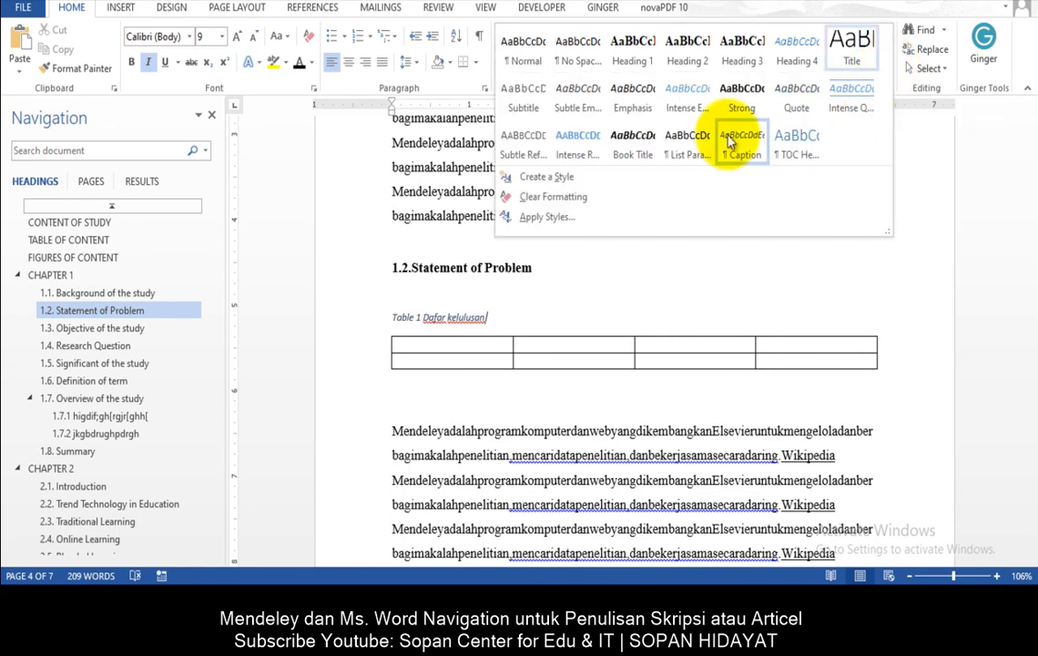
{"action": "left_click", "coordinate": [598, 185]}
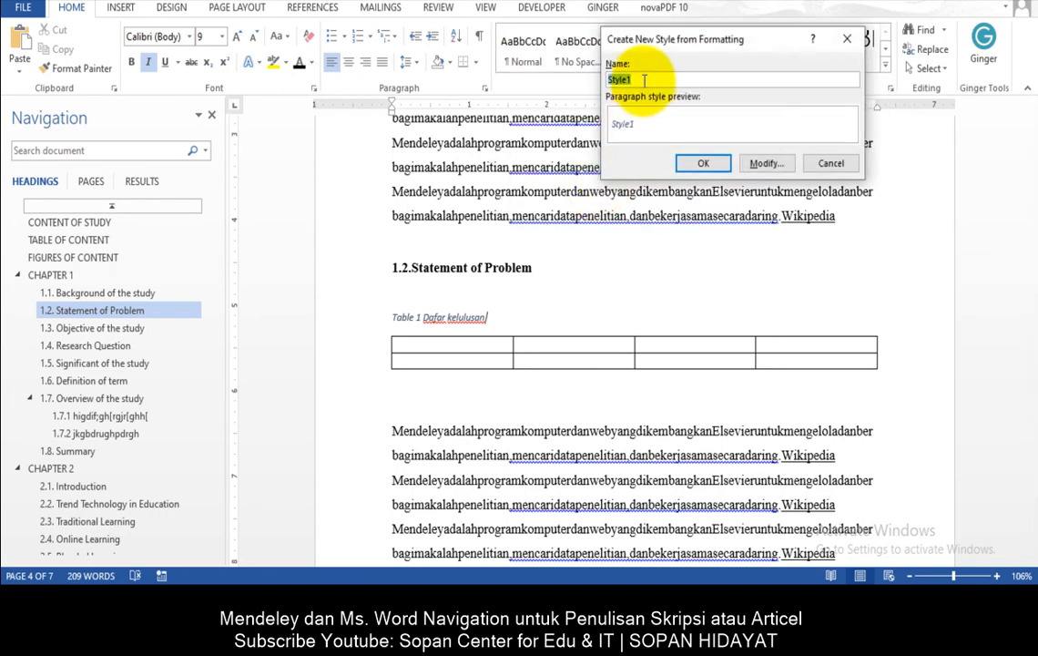
{"action": "type", "text": "Table"}
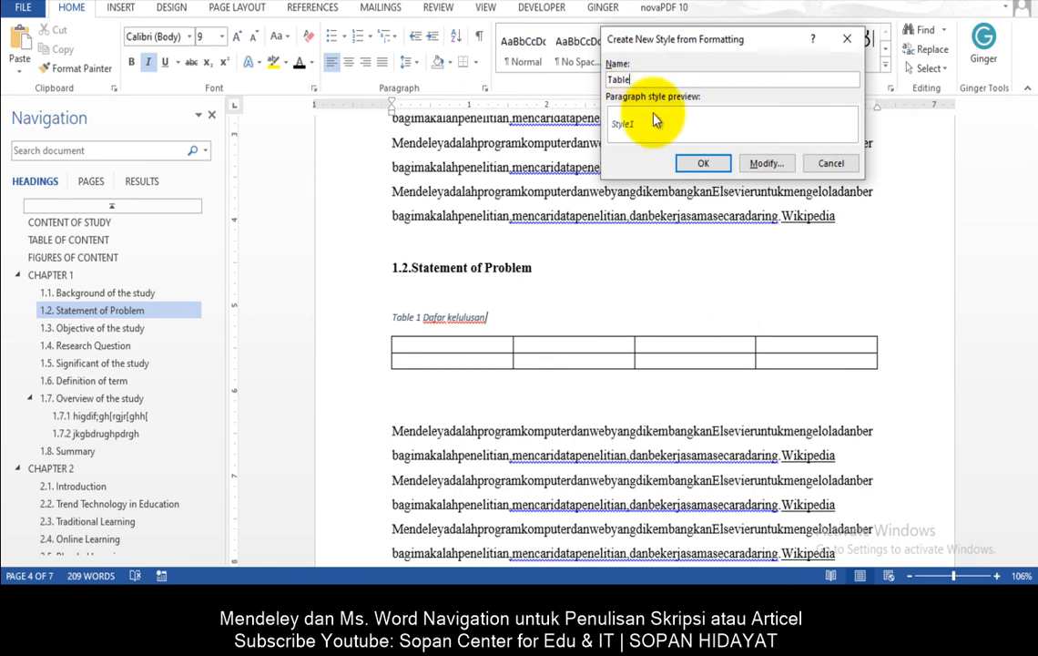
- Set the new style's font to Times New Roman, 11 pt, with the Automatic font colour
{"action": "left_click", "coordinate": [764, 163]}
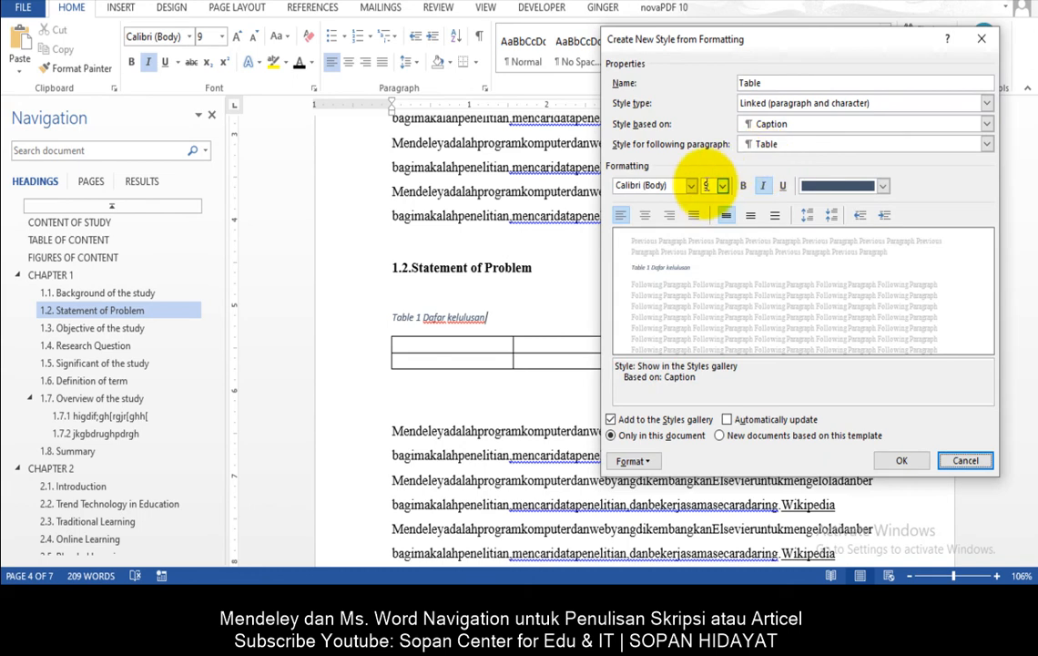
{"action": "left_click", "coordinate": [692, 185]}
{"action": "left_click", "coordinate": [670, 240]}
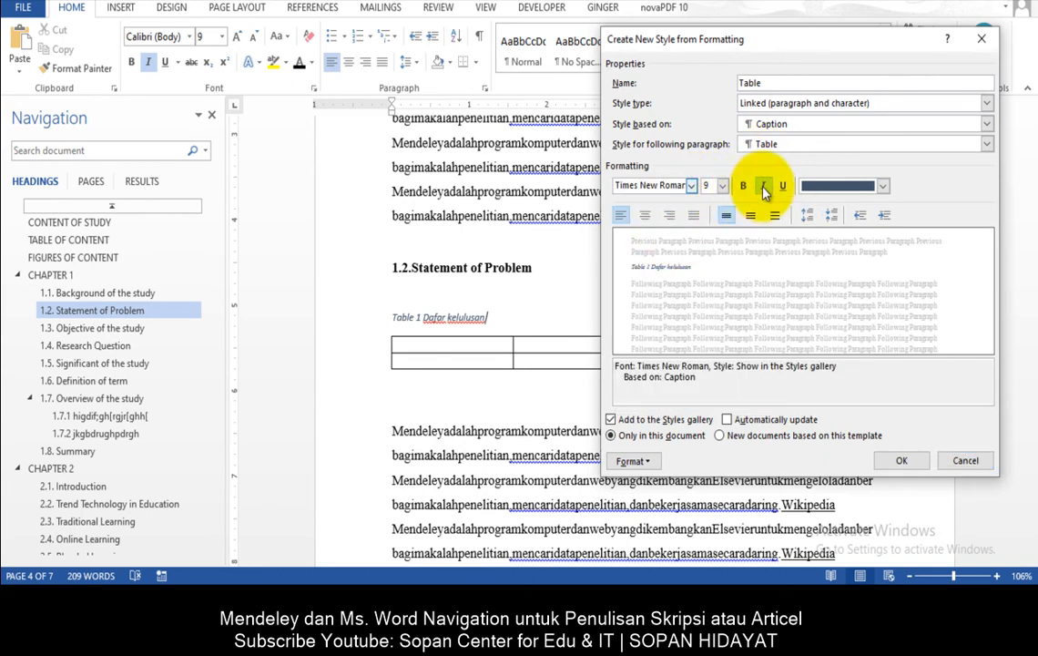
{"action": "left_click", "coordinate": [722, 185]}
{"action": "left_click", "coordinate": [708, 234]}
{"action": "left_click", "coordinate": [816, 186]}
{"action": "left_click", "coordinate": [819, 210]}
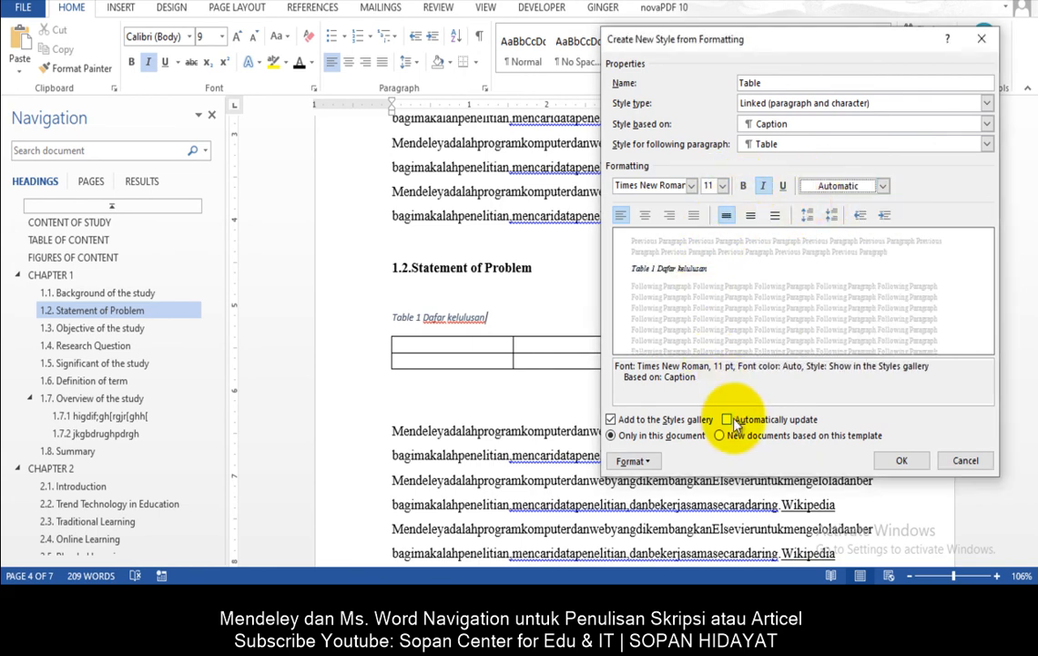
- Enable automatic updating for the style and create it with italic on and bold off
{"action": "left_click", "coordinate": [728, 420]}
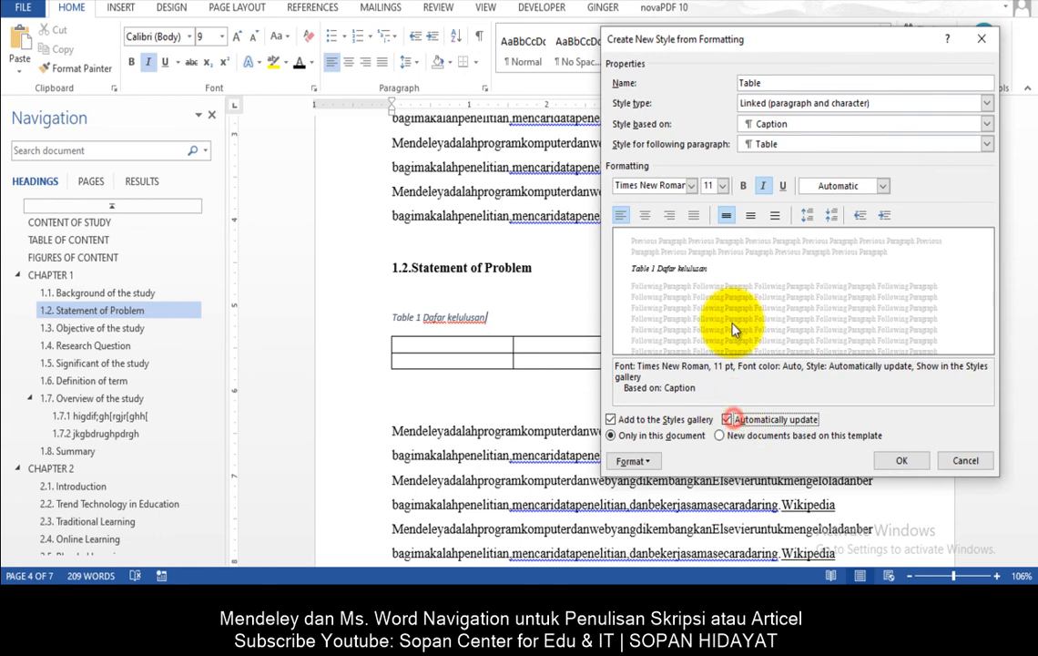
{"action": "left_click", "coordinate": [761, 185]}
{"action": "left_click", "coordinate": [761, 187]}
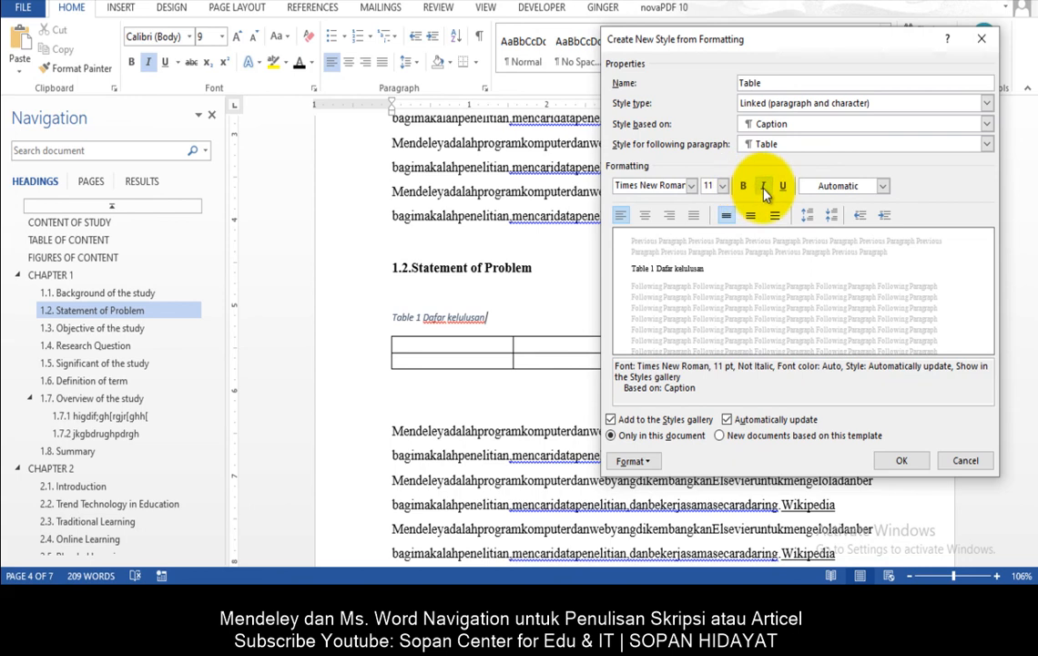
{"action": "left_click", "coordinate": [743, 187]}
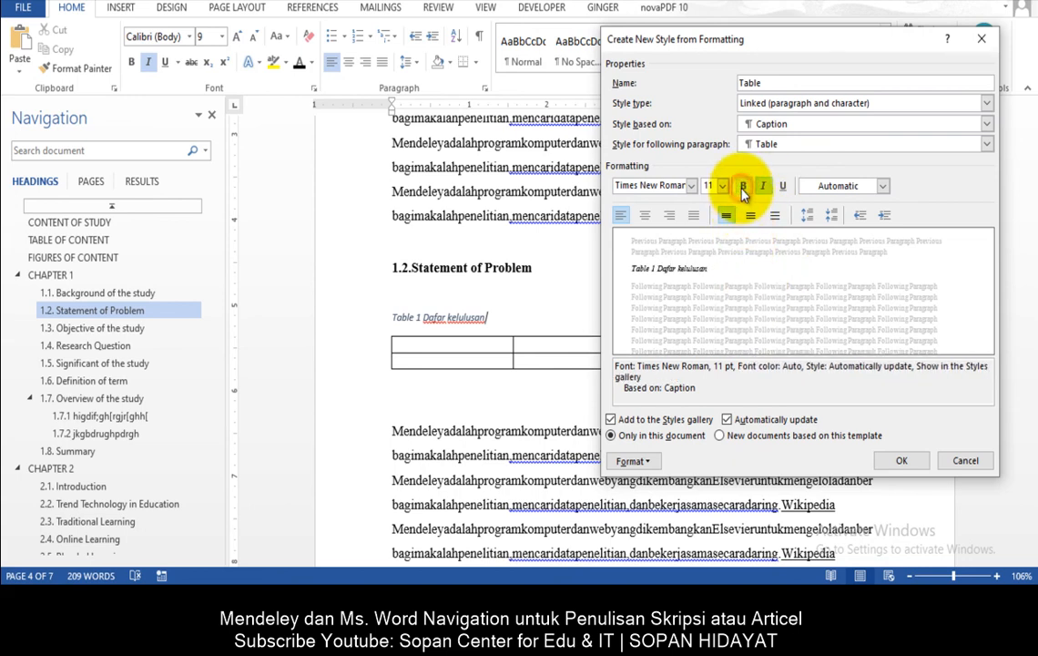
{"action": "left_click", "coordinate": [743, 188]}
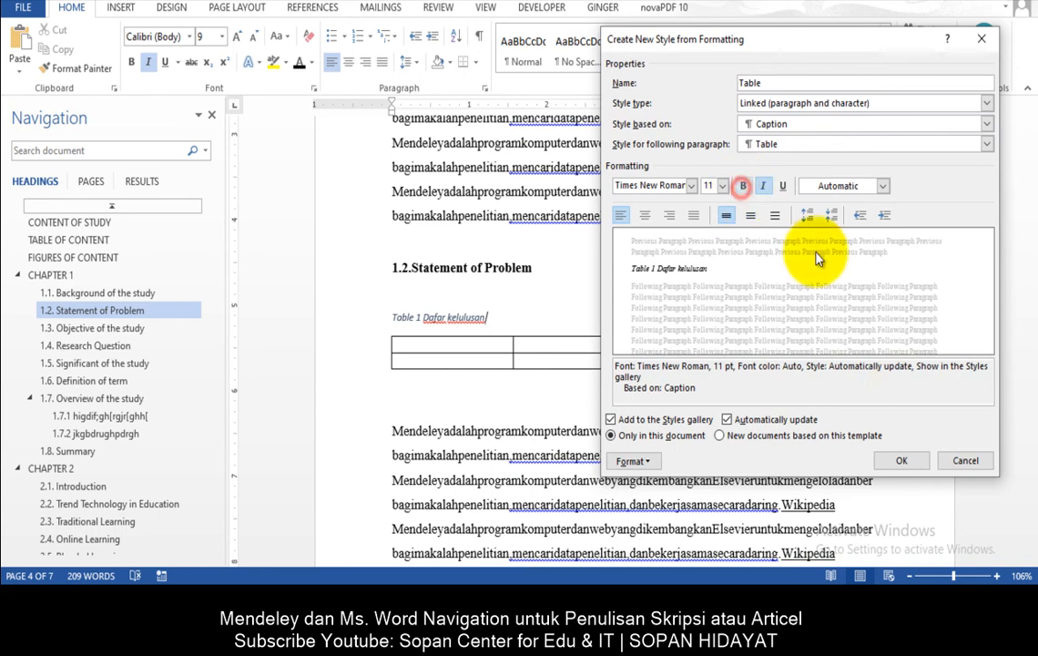
{"action": "left_click", "coordinate": [903, 464]}
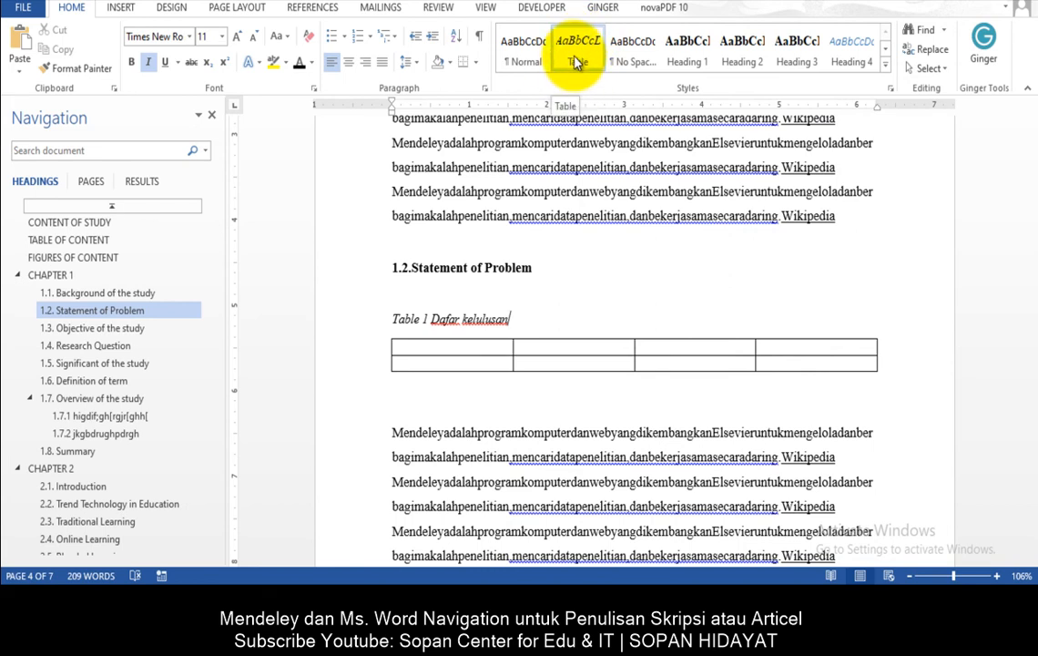
- Correct the misspelled word Dafar to Daftar in the Table 1 caption
{"action": "left_click", "coordinate": [506, 320]}
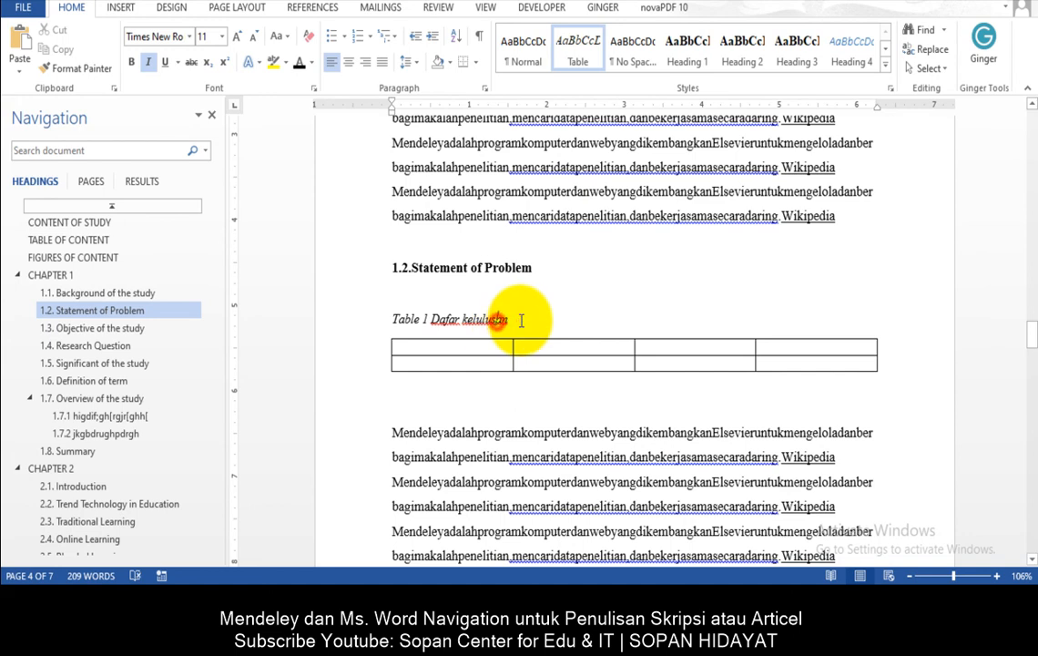
{"action": "left_click", "coordinate": [446, 319]}
{"action": "type", "text": "t"}
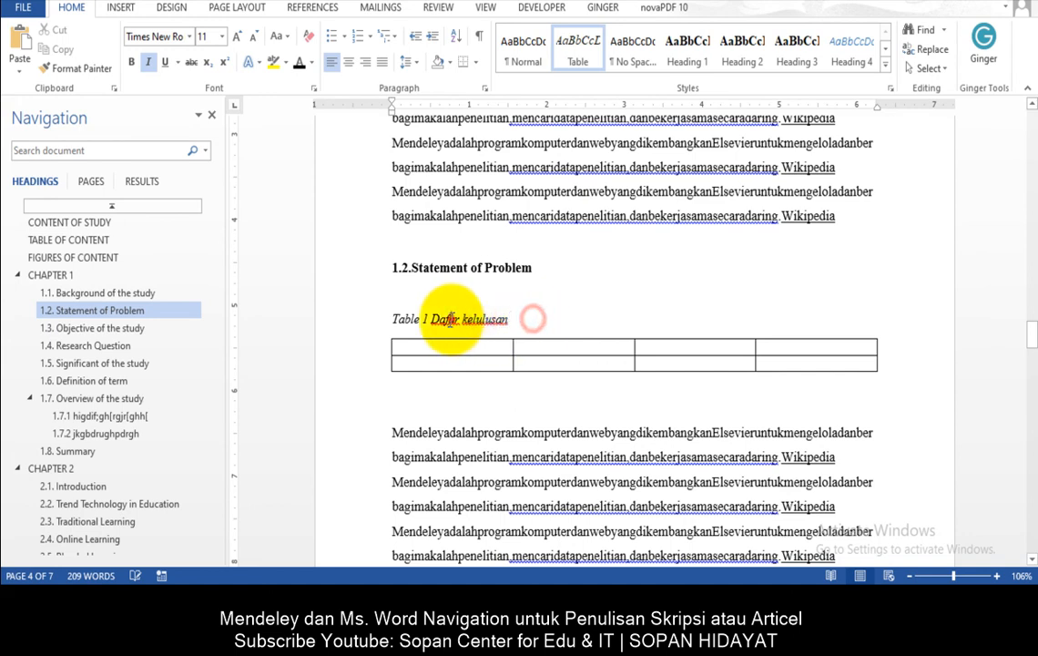
- Add two empty lines below the 1.6 Definition of term heading
{"action": "scroll", "coordinate": [545, 313], "scroll_direction": "down", "scroll_amount": 5}
{"action": "scroll", "coordinate": [543, 305], "scroll_direction": "down", "scroll_amount": 10}
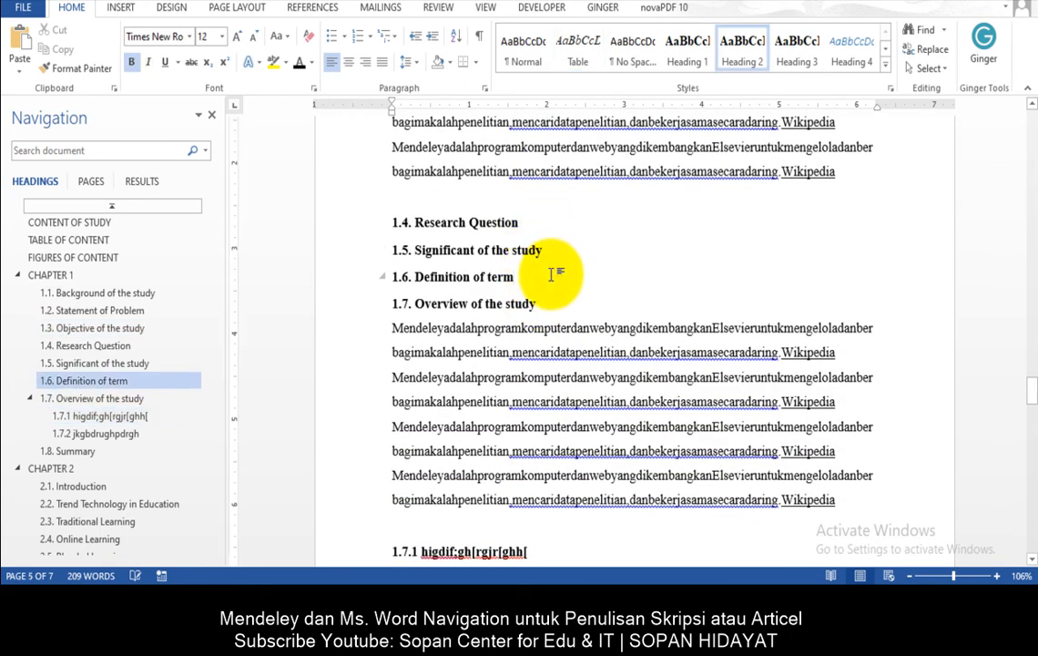
{"action": "key", "text": "Return"}
{"action": "key", "text": "Return"}
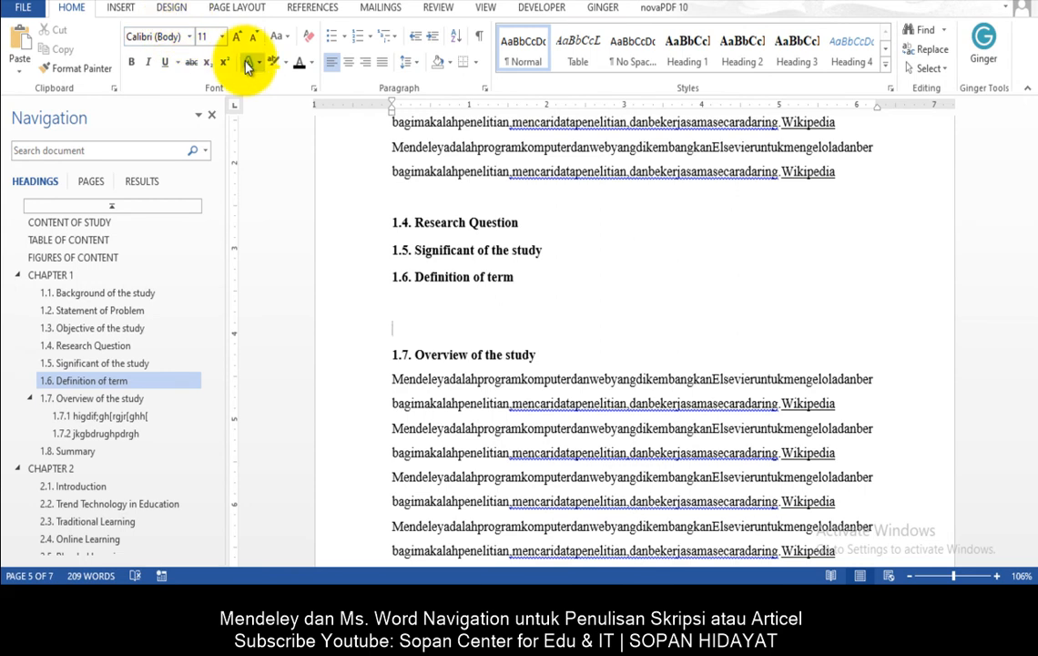
- Delete the two empty lines below the 1.6 Definition of term heading
{"action": "key", "text": "BackSpace"}
{"action": "key", "text": "BackSpace"}
- Insert a table of five columns and three rows at the end of section 2.2, with an empty line above it
{"action": "scroll", "coordinate": [430, 337], "scroll_direction": "down", "scroll_amount": 10}
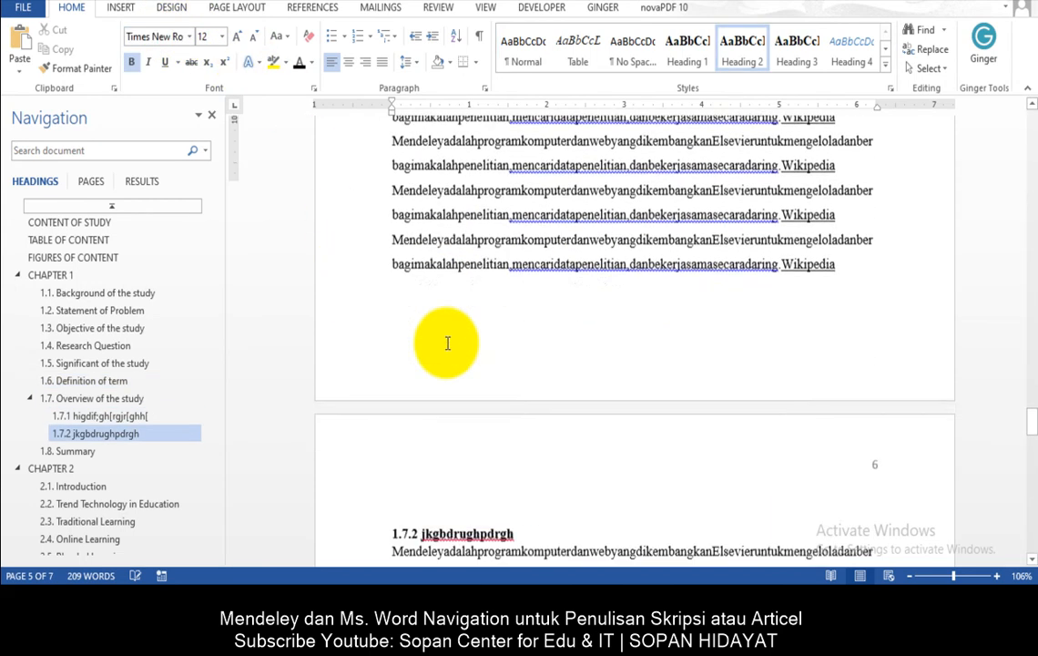
{"action": "left_click", "coordinate": [108, 504]}
{"action": "scroll", "coordinate": [514, 364], "scroll_direction": "down", "scroll_amount": 5}
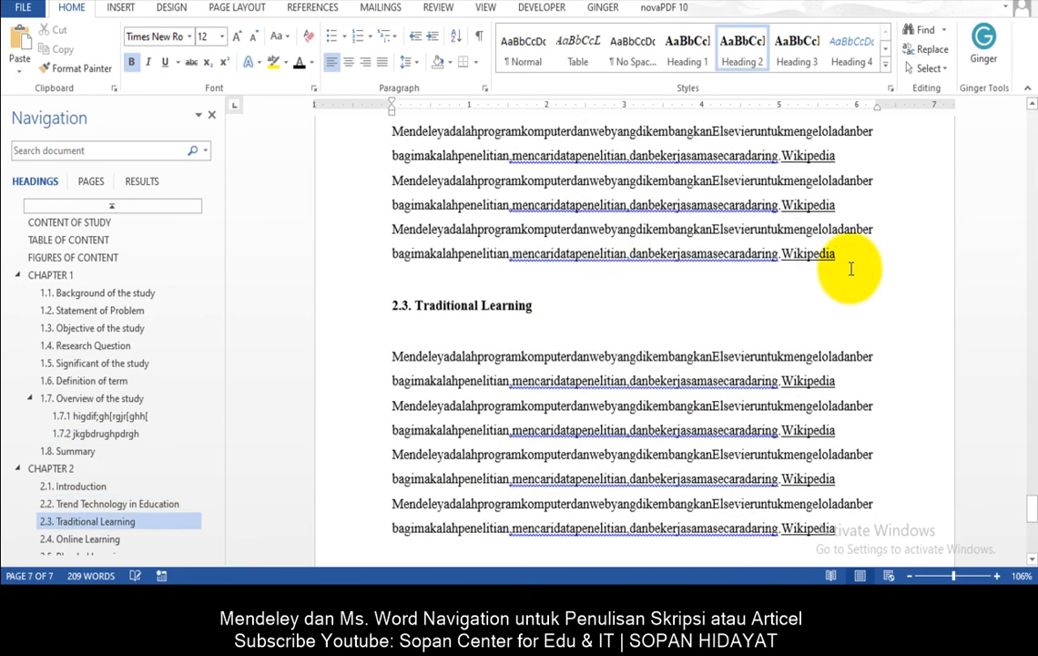
{"action": "left_click", "coordinate": [847, 265]}
{"action": "key", "text": "Return"}
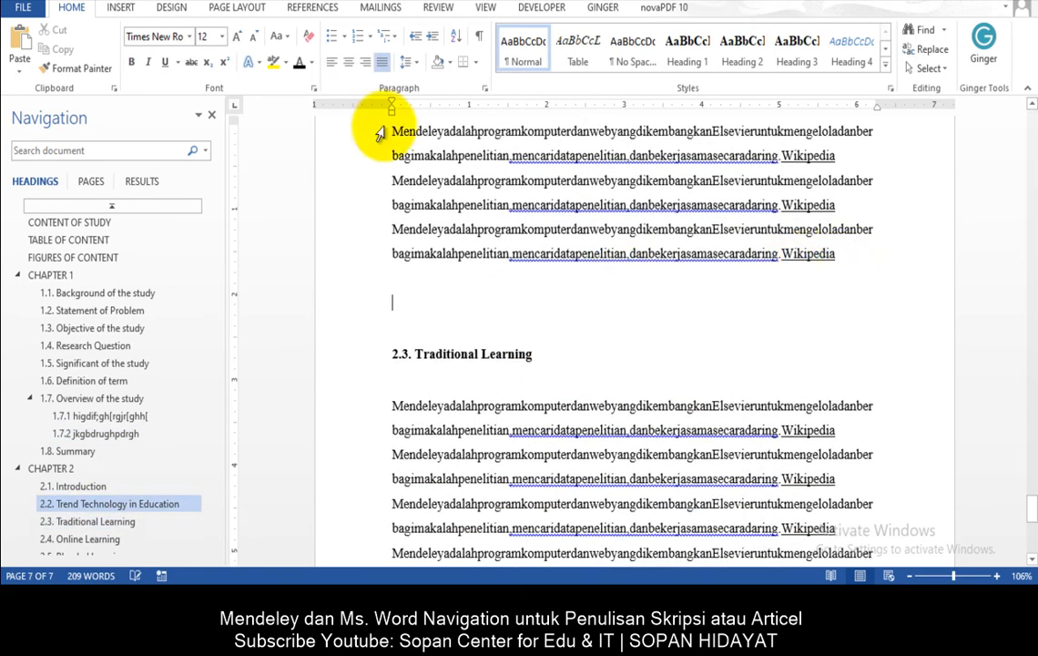
{"action": "left_click", "coordinate": [120, 9]}
{"action": "left_click", "coordinate": [108, 54]}
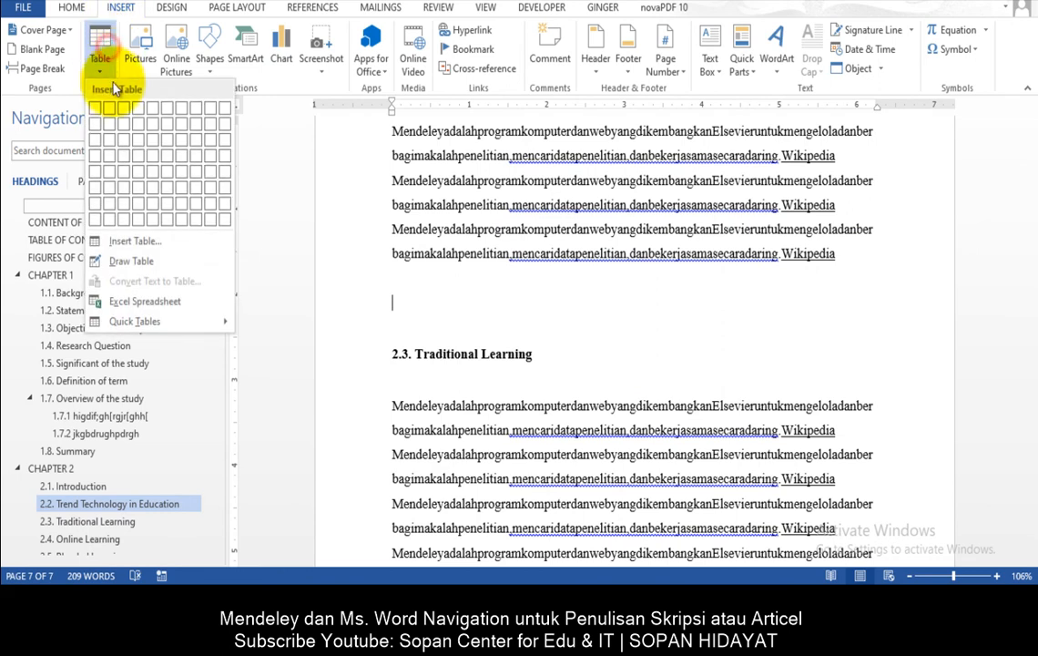
{"action": "left_click", "coordinate": [160, 137]}
{"action": "left_click", "coordinate": [431, 282]}
{"action": "key", "text": "Return"}
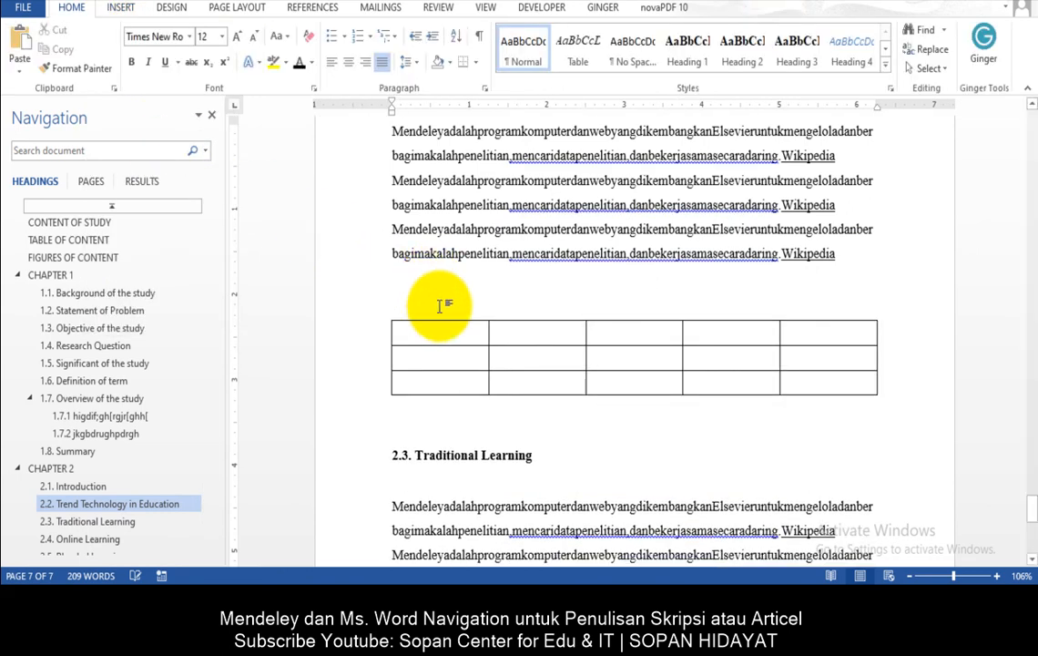
- Insert the caption "Table 2 daftar trend teknolgijojfbjo" above the new table, using the Table label
{"action": "scroll", "coordinate": [439, 306], "scroll_direction": "up", "scroll_amount": 3}
{"action": "scroll", "coordinate": [440, 307], "scroll_direction": "down", "scroll_amount": 2}
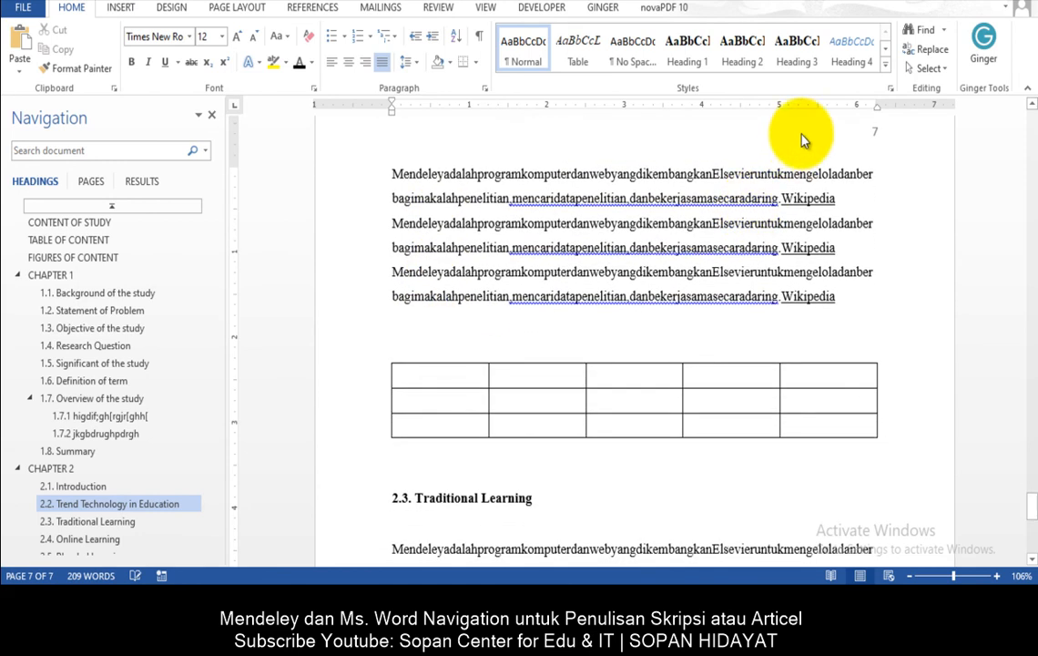
{"action": "left_click", "coordinate": [308, 8]}
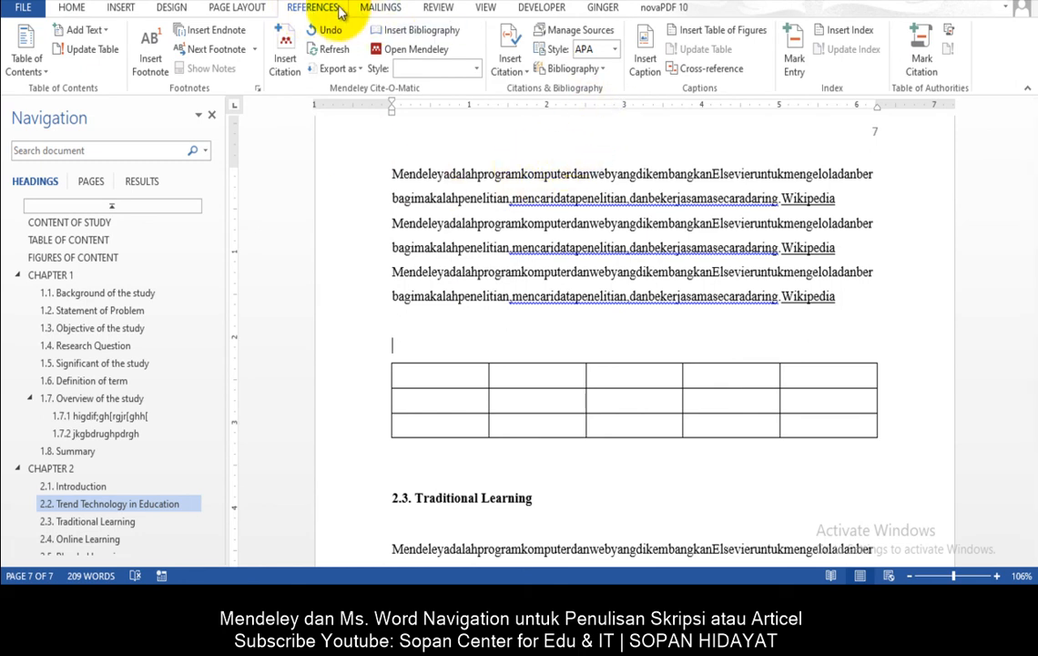
{"action": "left_click", "coordinate": [648, 73]}
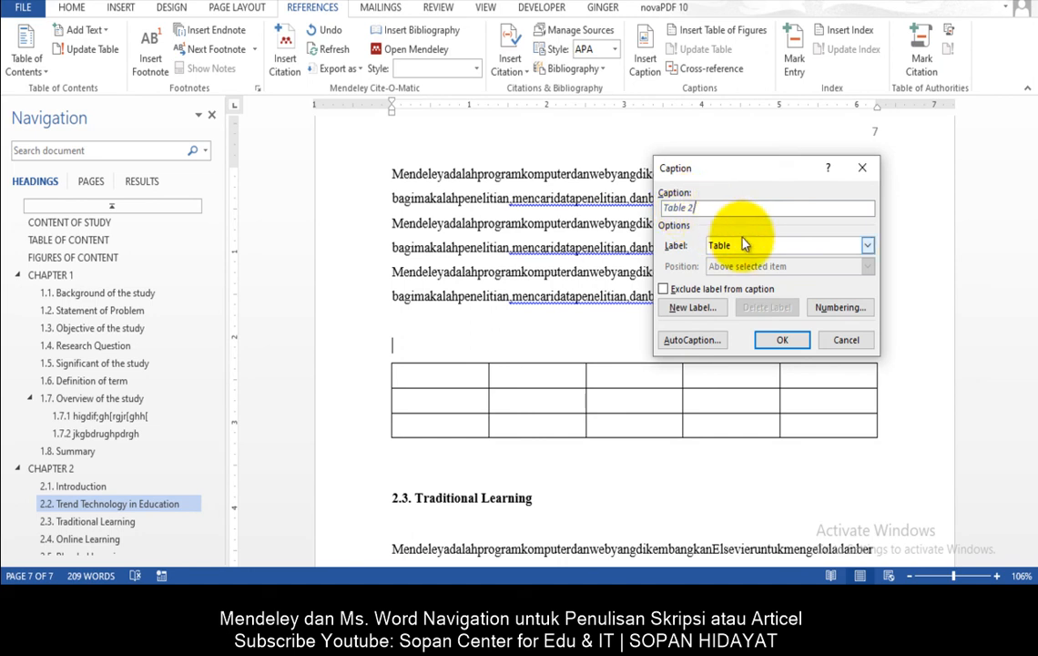
{"action": "left_click", "coordinate": [781, 341]}
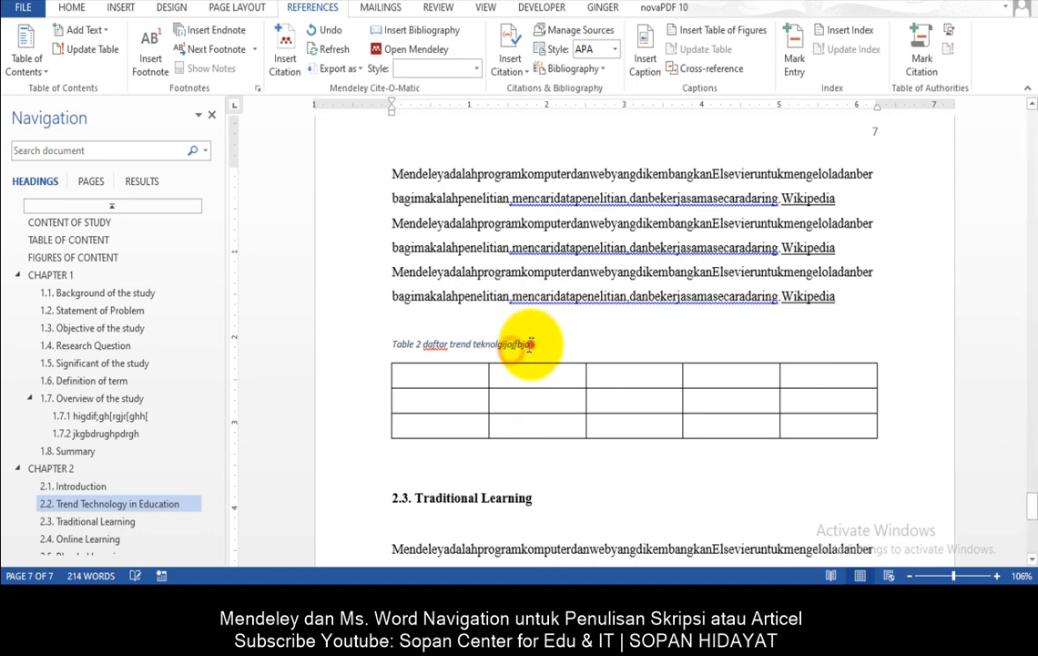
- Extend the new caption's number to 2.1 and apply the Table style to the caption
{"action": "left_click", "coordinate": [529, 344]}
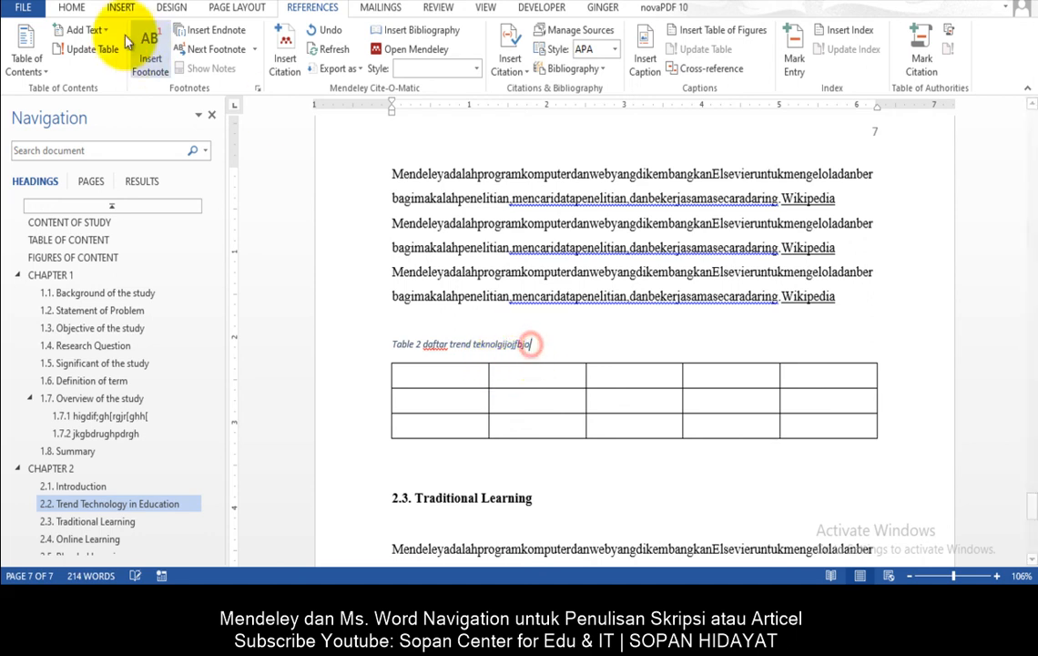
{"action": "left_click", "coordinate": [422, 344]}
{"action": "type", "text": ".1"}
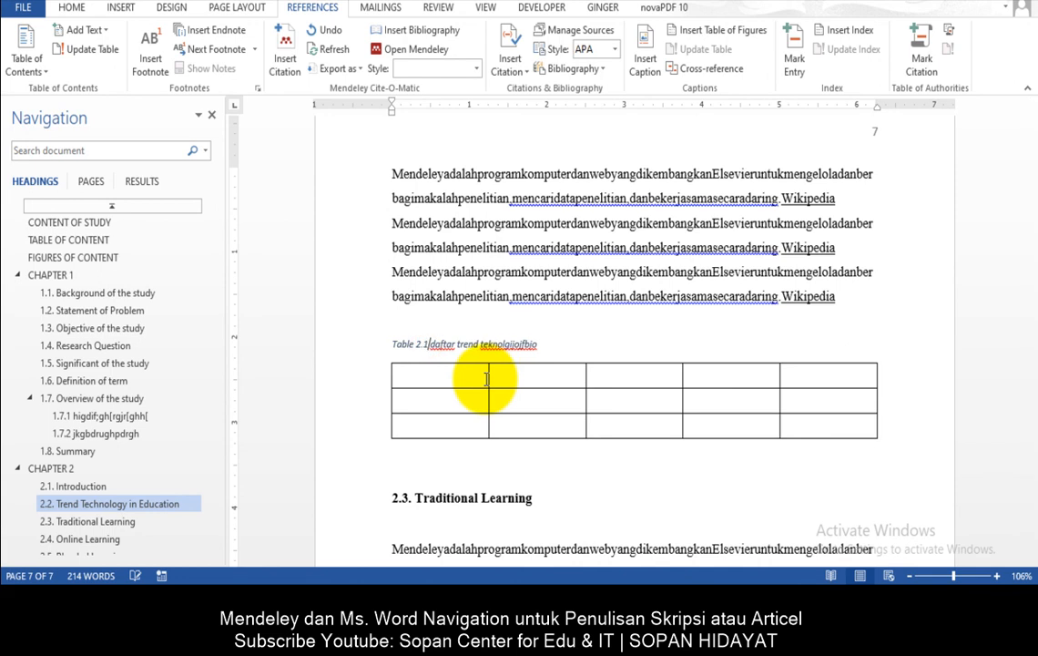
{"action": "left_click", "coordinate": [555, 349]}
{"action": "left_click", "coordinate": [73, 7]}
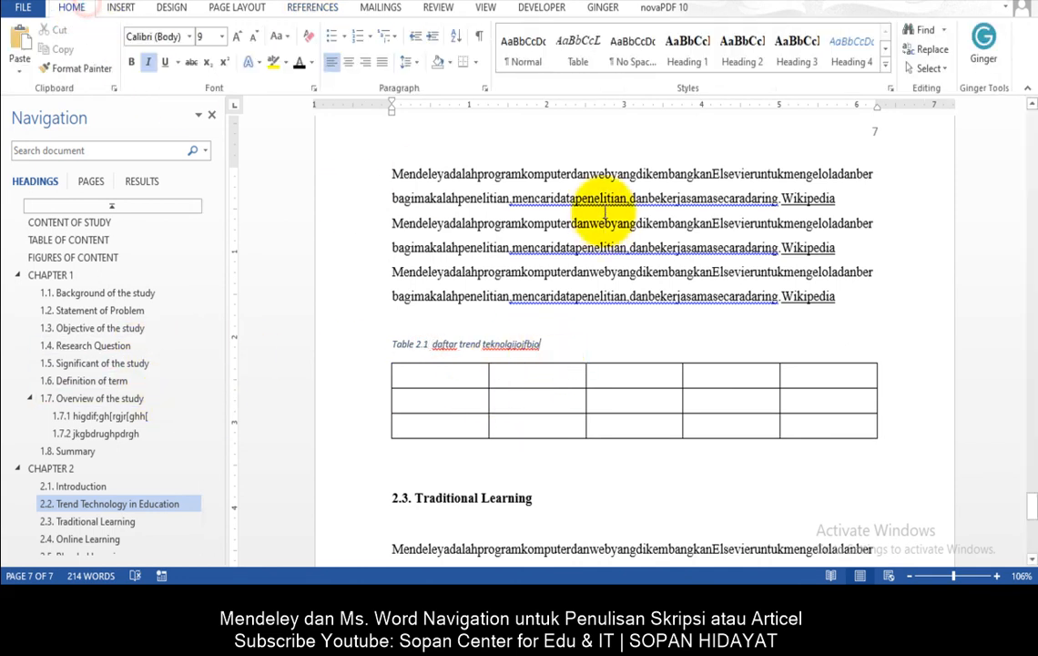
{"action": "left_click", "coordinate": [581, 62]}
- Check the style of the Table 1 caption under 1.2 Statement of Problem and look through the following pages
{"action": "scroll", "coordinate": [475, 320], "scroll_direction": "up", "scroll_amount": 5}
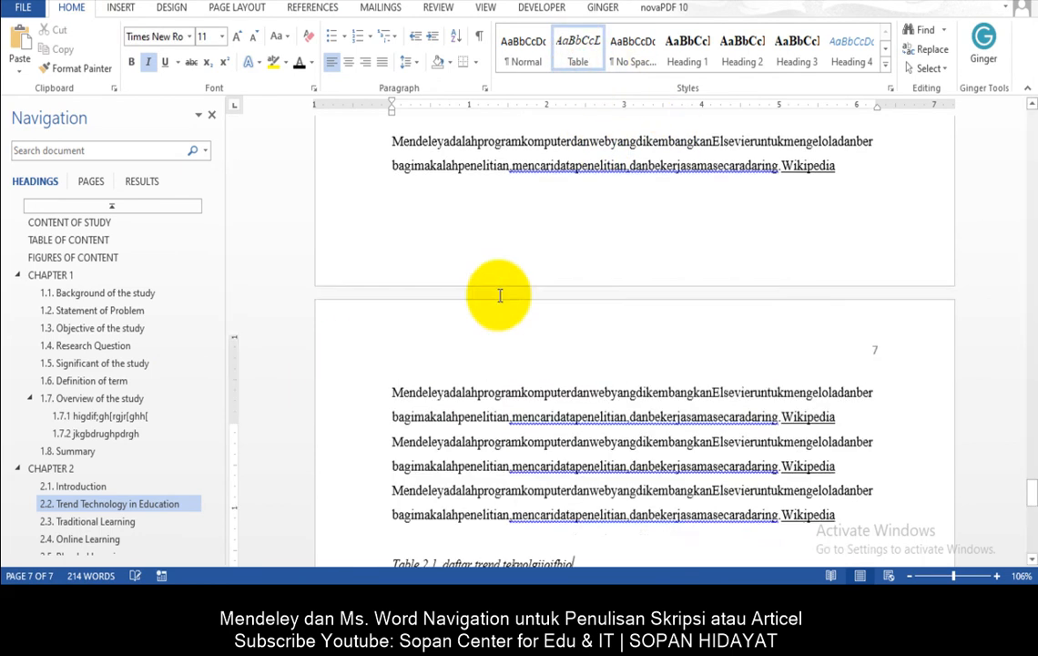
{"action": "scroll", "coordinate": [483, 304], "scroll_direction": "up", "scroll_amount": 15}
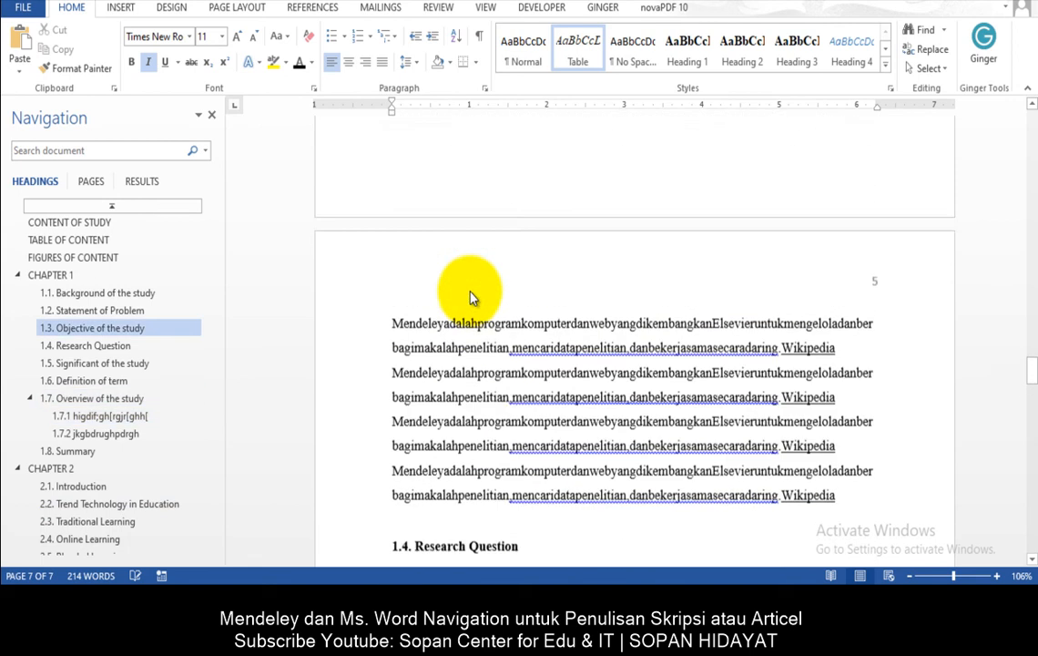
{"action": "left_click", "coordinate": [93, 311]}
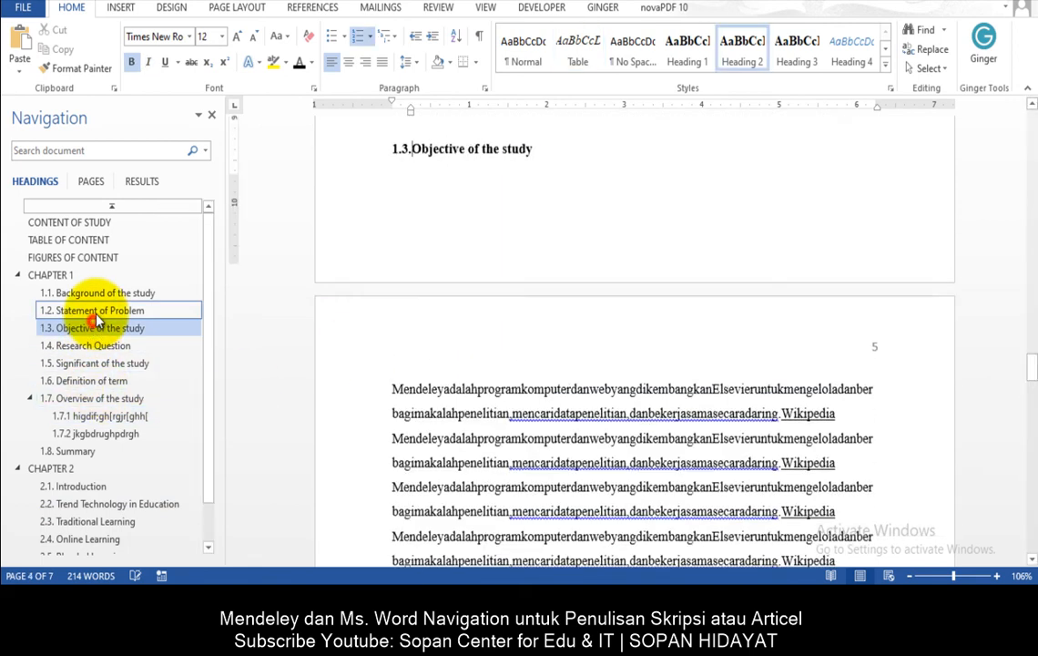
{"action": "left_click", "coordinate": [442, 185]}
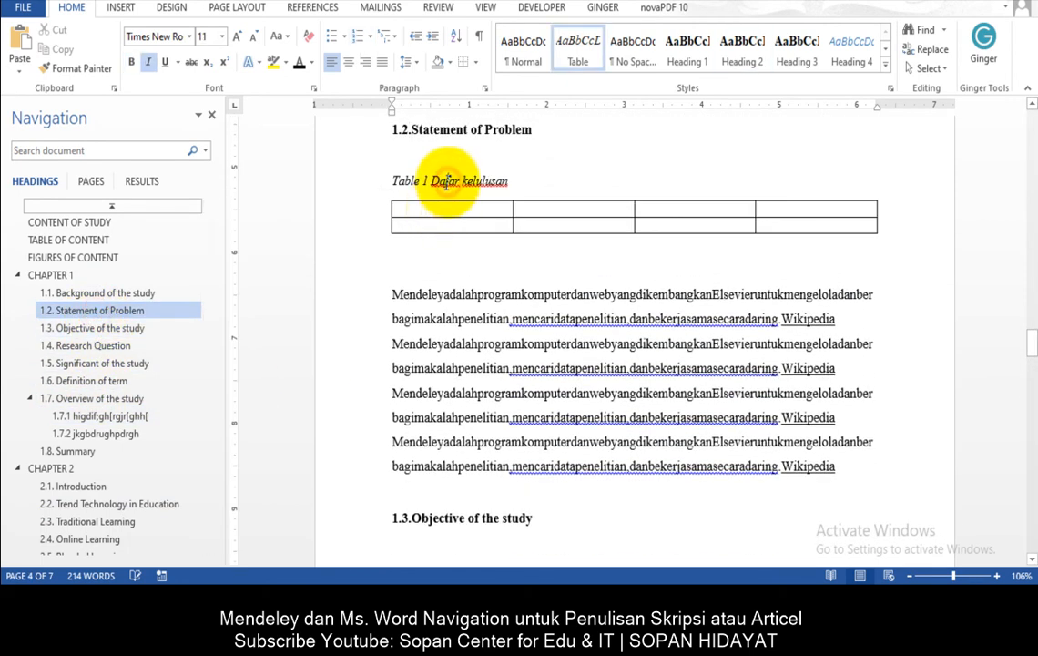
{"action": "left_click", "coordinate": [508, 182]}
{"action": "scroll", "coordinate": [533, 182], "scroll_direction": "down", "scroll_amount": 10}
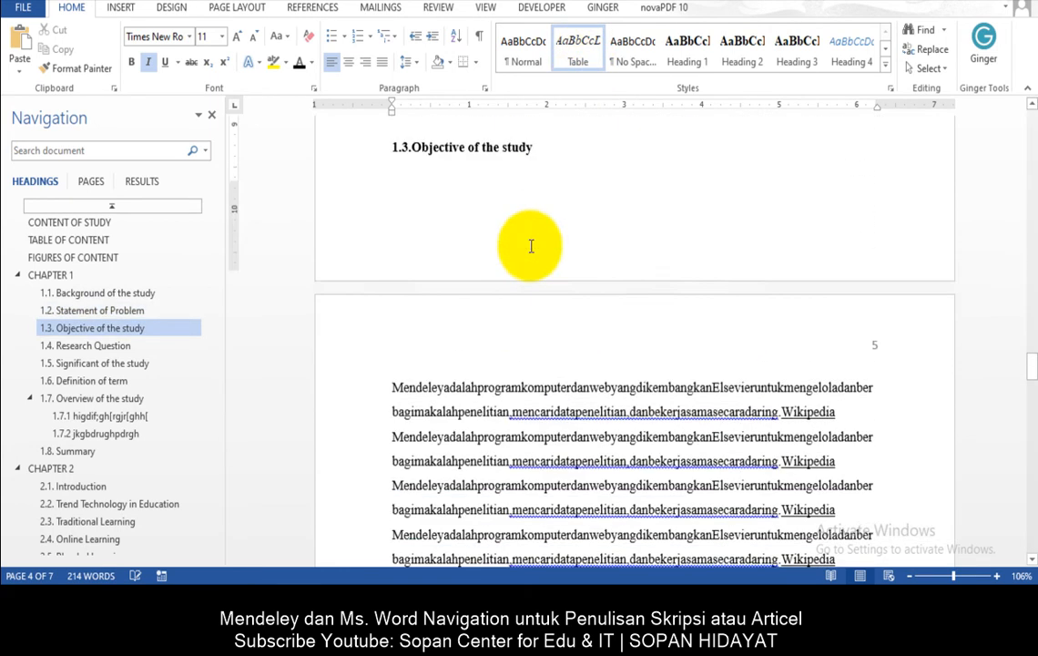
{"action": "scroll", "coordinate": [521, 263], "scroll_direction": "down", "scroll_amount": 15}
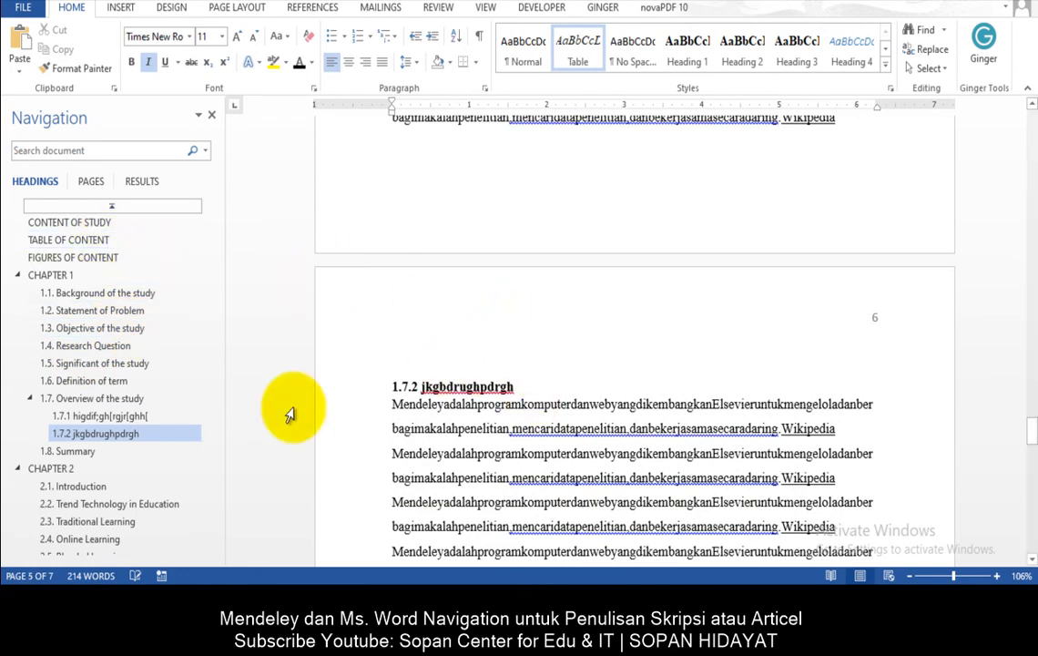
- Open the Table of Figures settings for a list placed on the blank line below the TABLE OF CONTENT heading
{"action": "left_click", "coordinate": [120, 244]}
{"action": "scroll", "coordinate": [592, 364], "scroll_direction": "up", "scroll_amount": 3}
{"action": "left_click", "coordinate": [623, 367]}
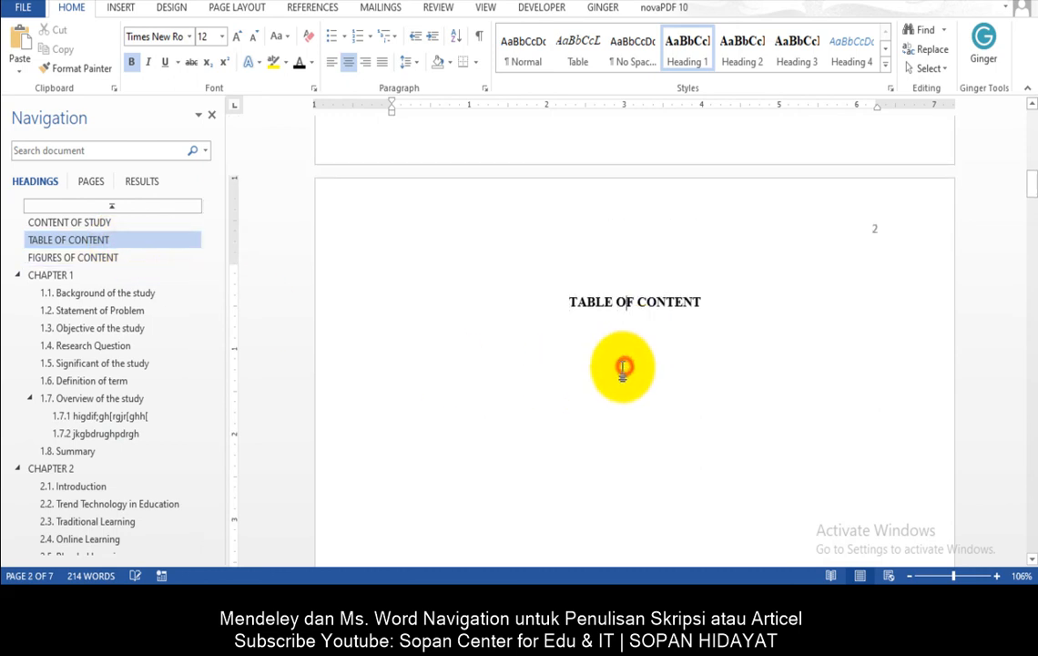
{"action": "left_click", "coordinate": [725, 308]}
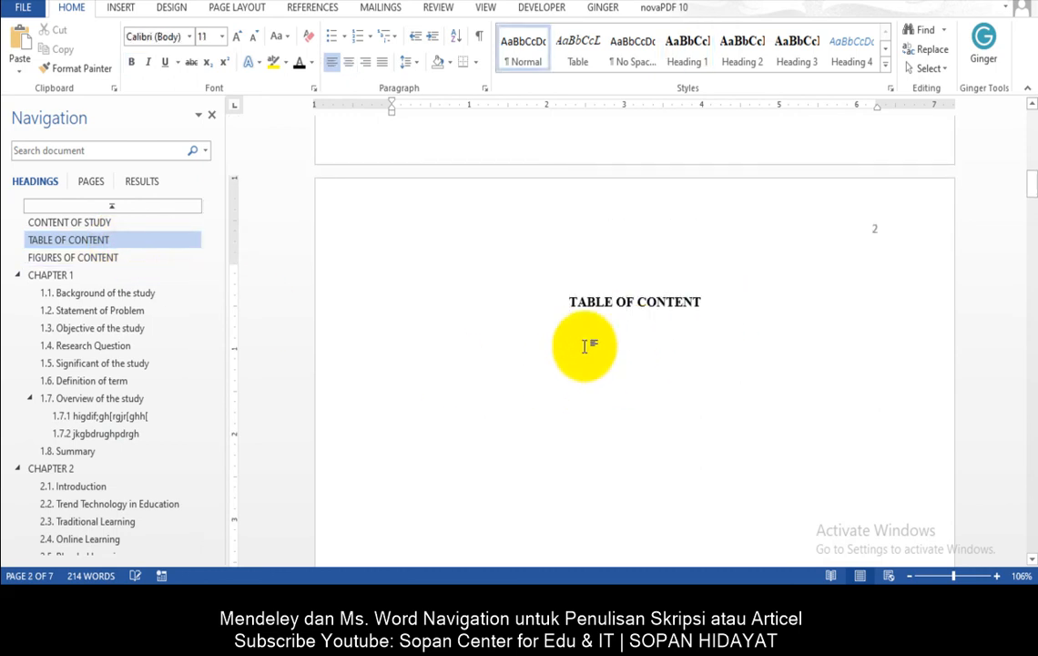
{"action": "left_click", "coordinate": [415, 359]}
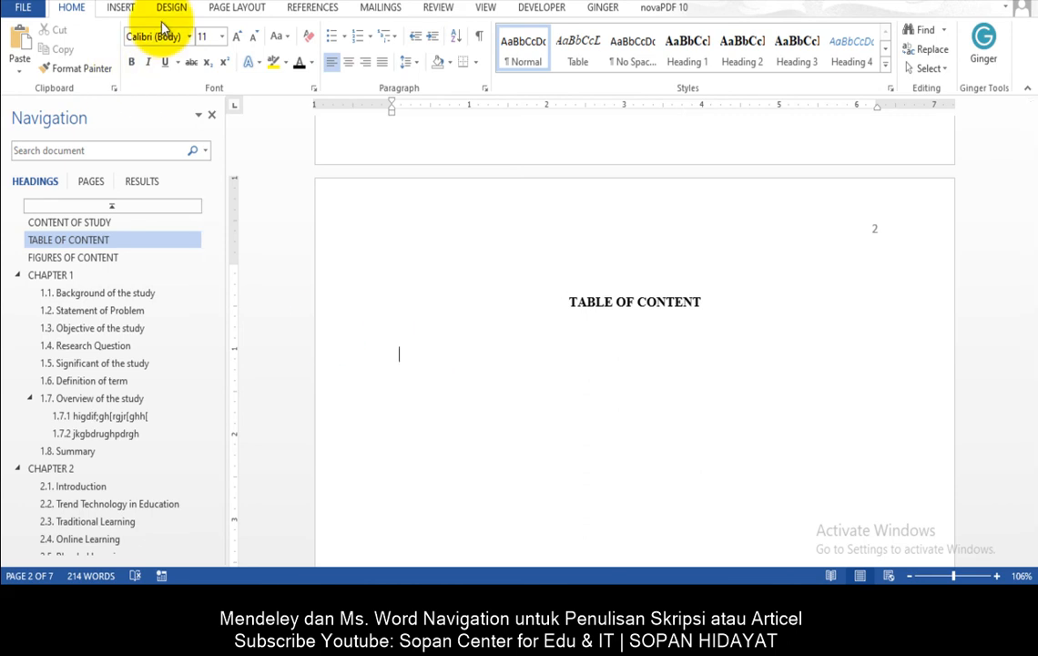
{"action": "left_click", "coordinate": [310, 8]}
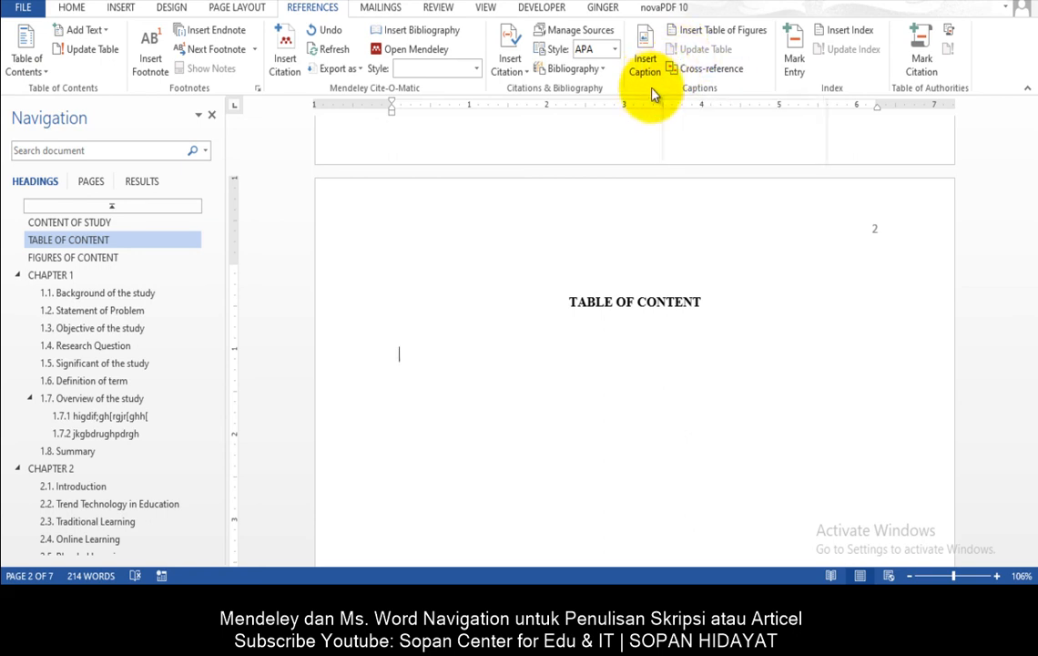
{"action": "left_click", "coordinate": [685, 35]}
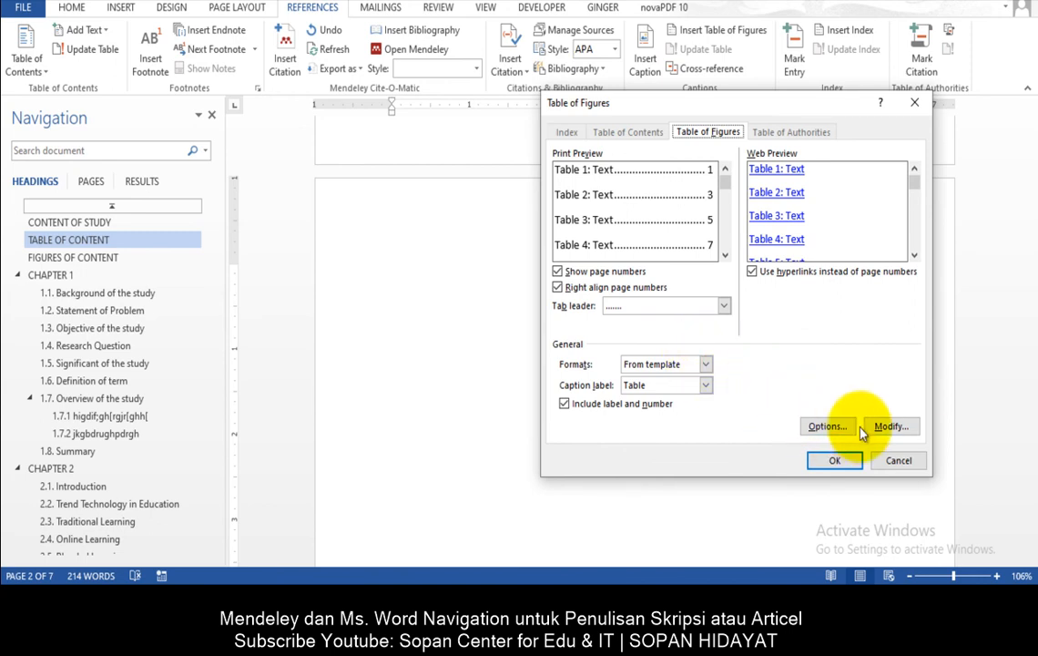
- Set the Table of Figures style to Times New Roman with automatic updating, and insert the list of tables with the Table caption label
{"action": "left_click", "coordinate": [888, 426]}
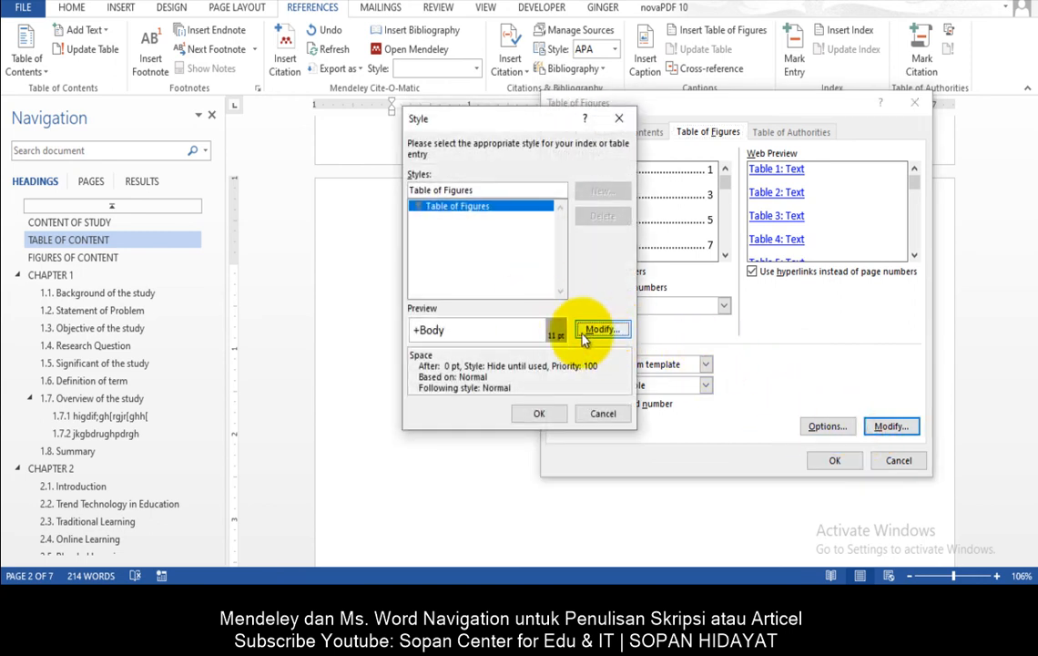
{"action": "left_click", "coordinate": [606, 330]}
{"action": "left_click", "coordinate": [668, 186]}
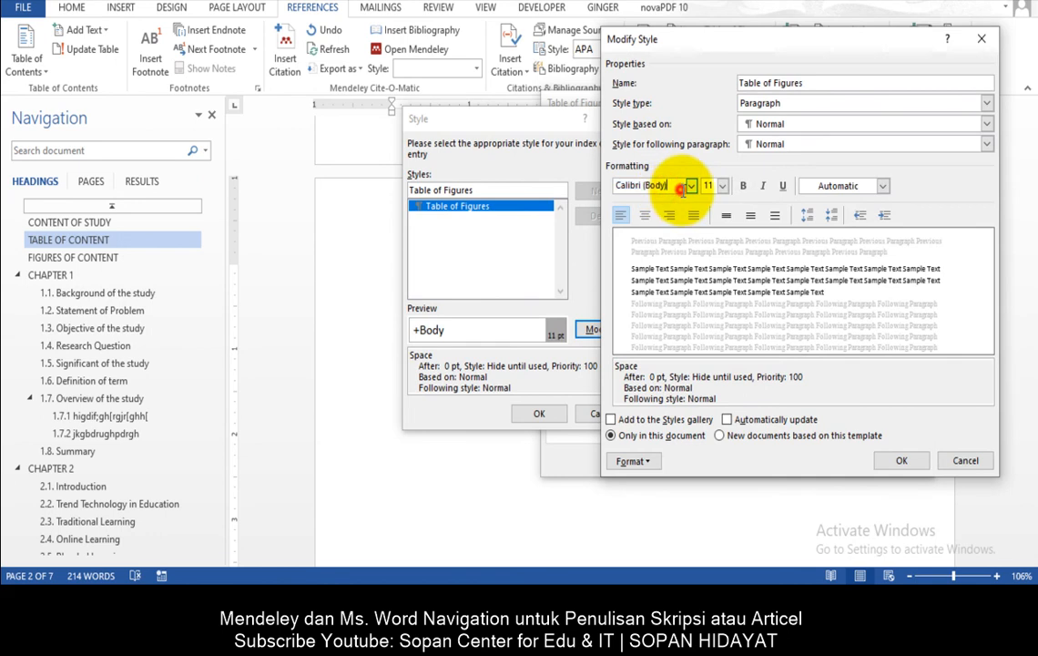
{"action": "left_click", "coordinate": [692, 186]}
{"action": "left_click", "coordinate": [679, 243]}
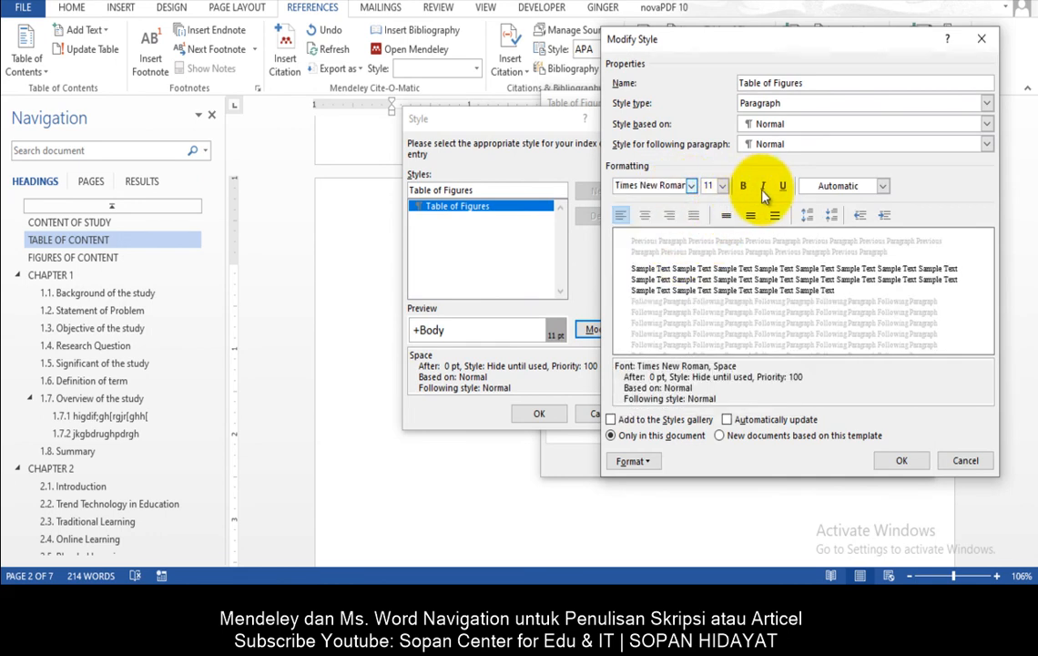
{"action": "left_click", "coordinate": [760, 422]}
{"action": "left_click", "coordinate": [900, 460]}
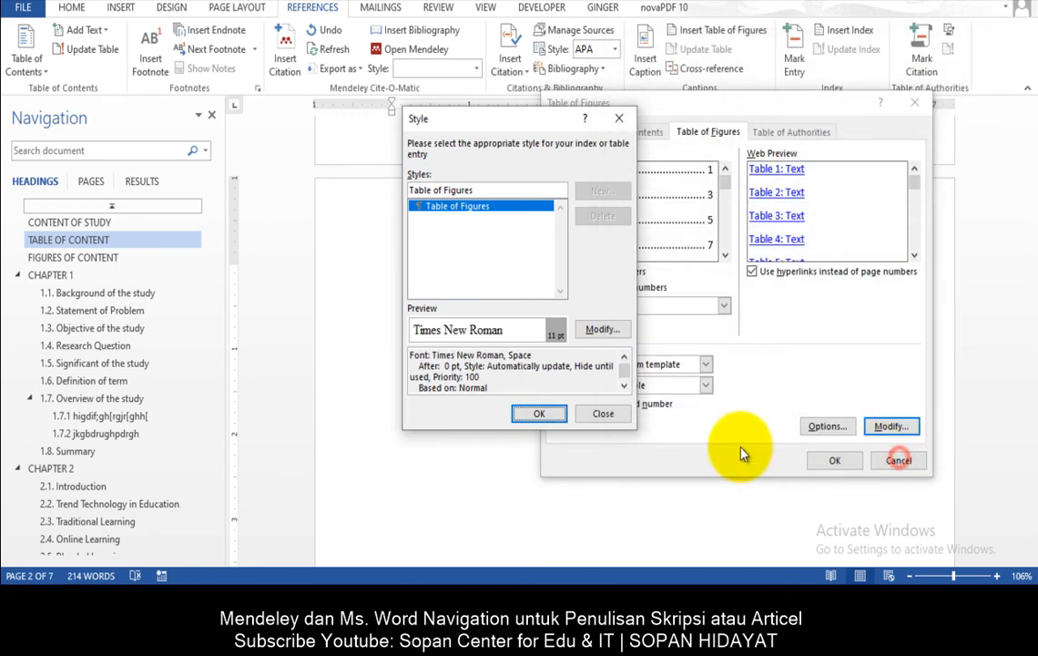
{"action": "left_click", "coordinate": [539, 414]}
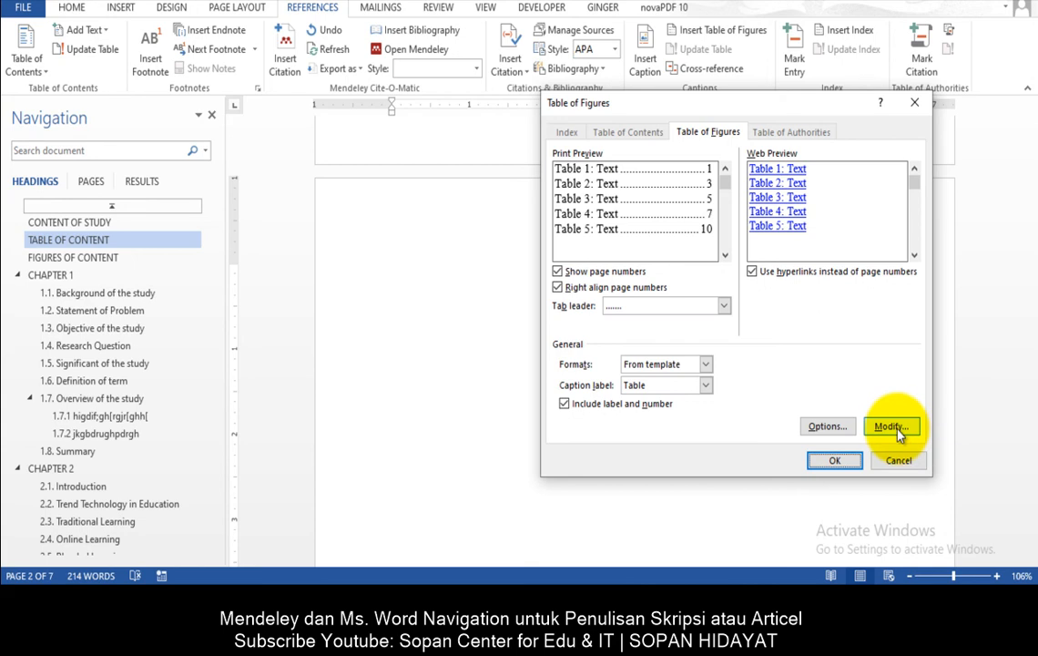
{"action": "left_click", "coordinate": [842, 461]}
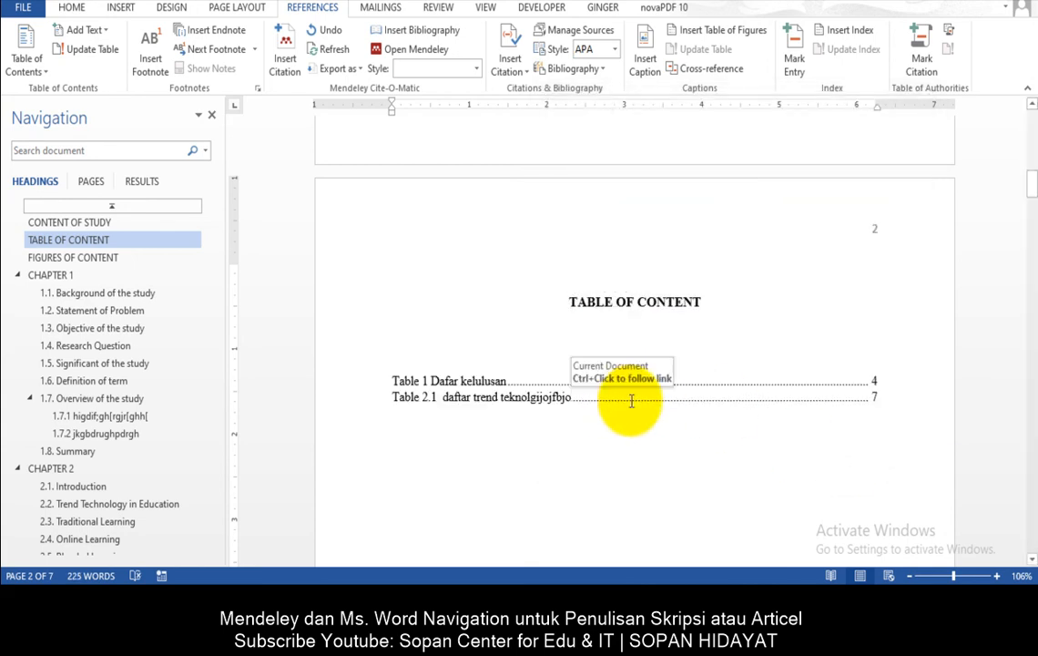
- Follow the Table 1 entry in the list of tables to its caption
{"action": "scroll", "coordinate": [579, 417], "scroll_direction": "up", "scroll_amount": 1, "text": "ctrl"}
{"action": "left_click", "coordinate": [411, 391]}
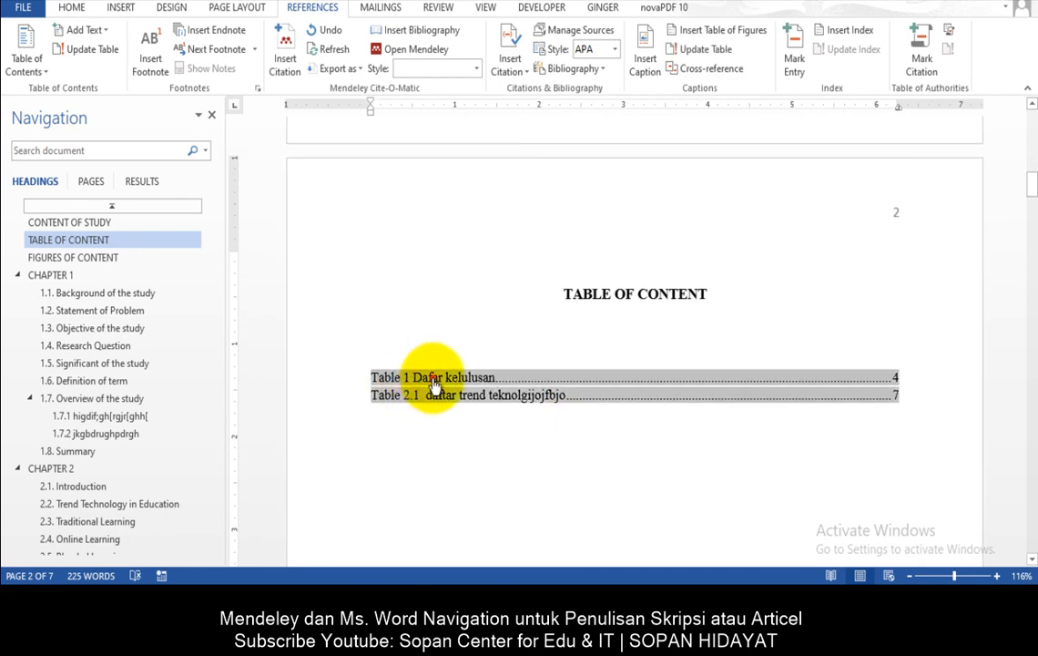
{"action": "left_click", "coordinate": [434, 379], "text": "ctrl"}
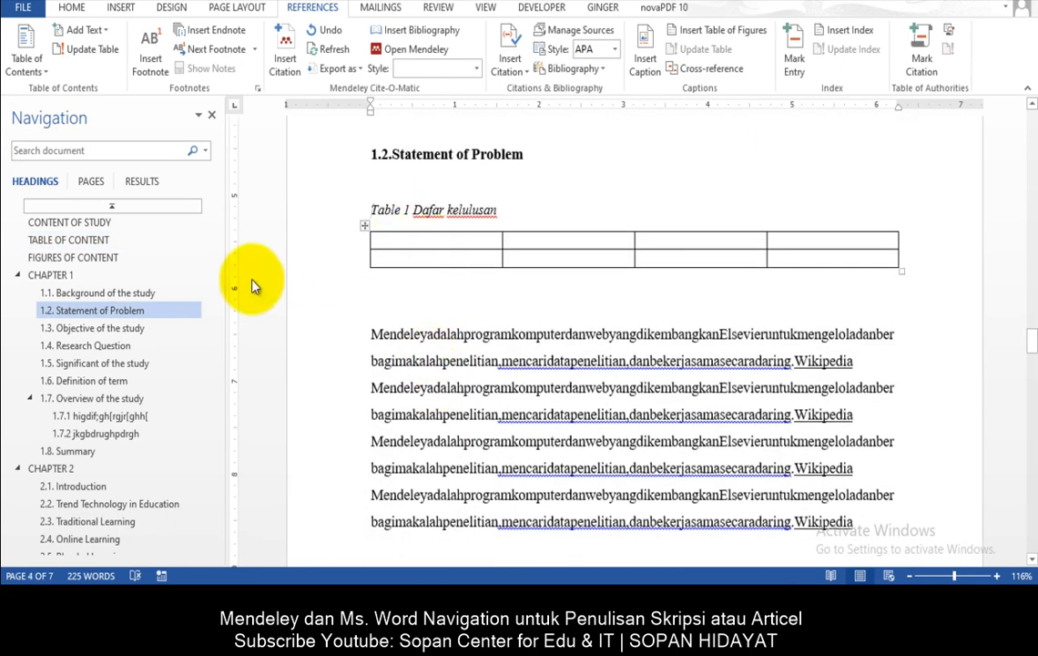
- Extend the number of the Table 1 caption in section 1.2 to 1.1 and return to the list of tables
{"action": "left_click", "coordinate": [102, 241]}
{"action": "left_click", "coordinate": [407, 221]}
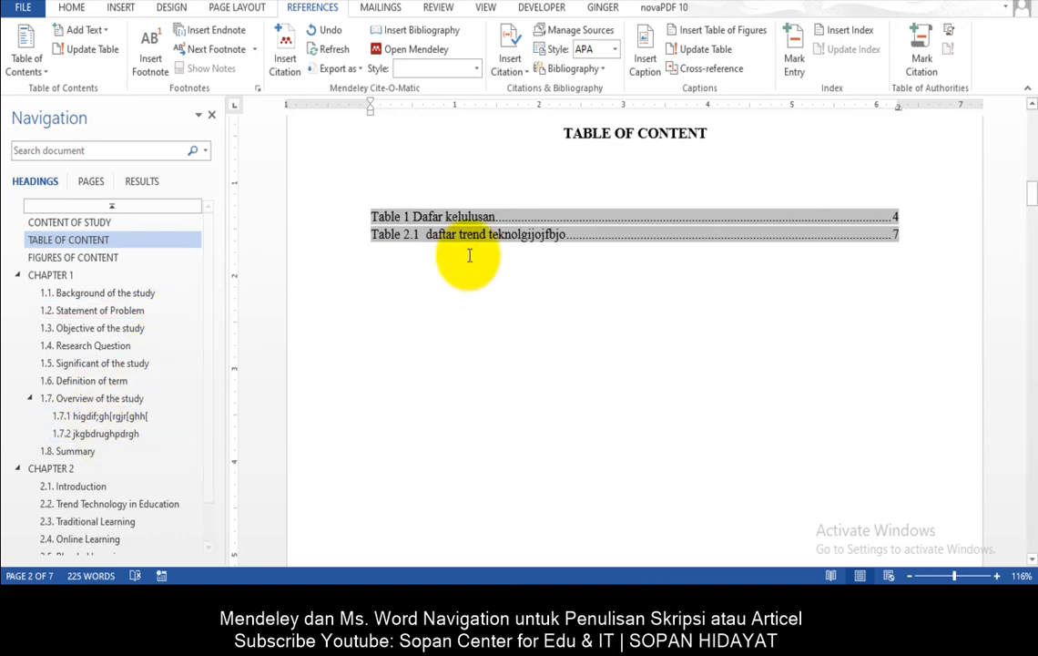
{"action": "left_click", "coordinate": [460, 221], "text": "ctrl"}
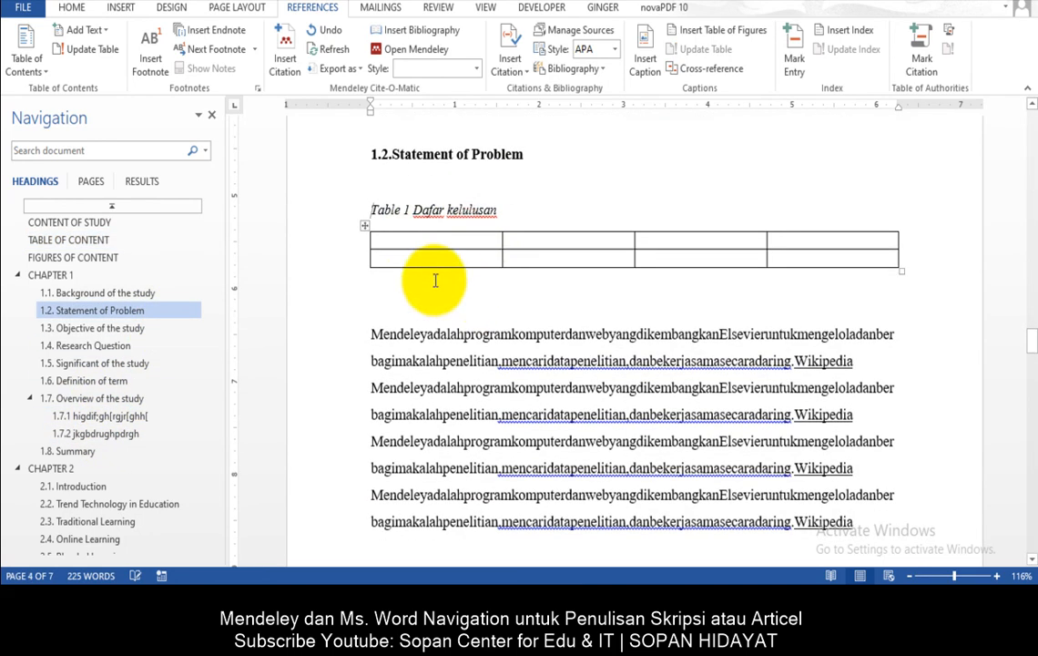
{"action": "left_click", "coordinate": [407, 213]}
{"action": "type", "text": ".1"}
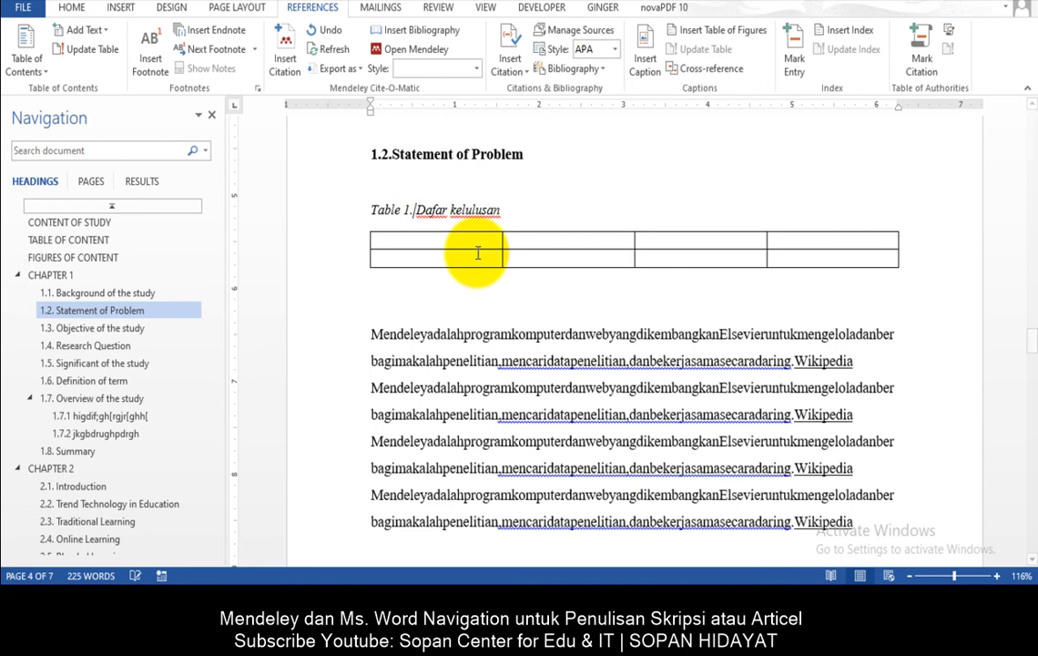
{"action": "left_click", "coordinate": [124, 244]}
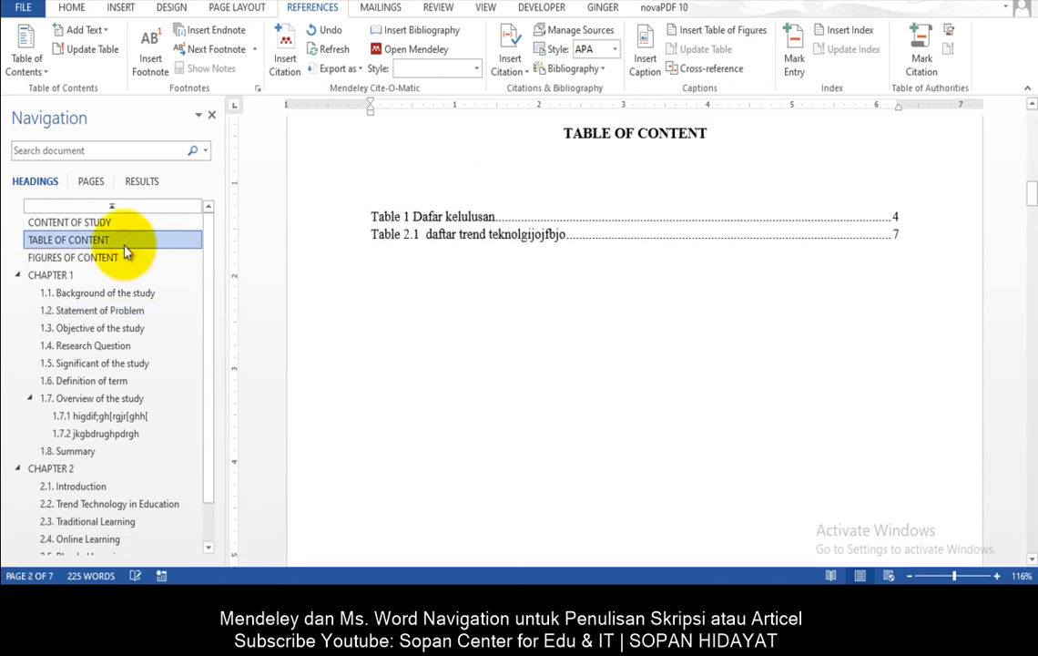
- Update the entire list of tables under the TABLE OF CONTENT heading
{"action": "left_click", "coordinate": [412, 216]}
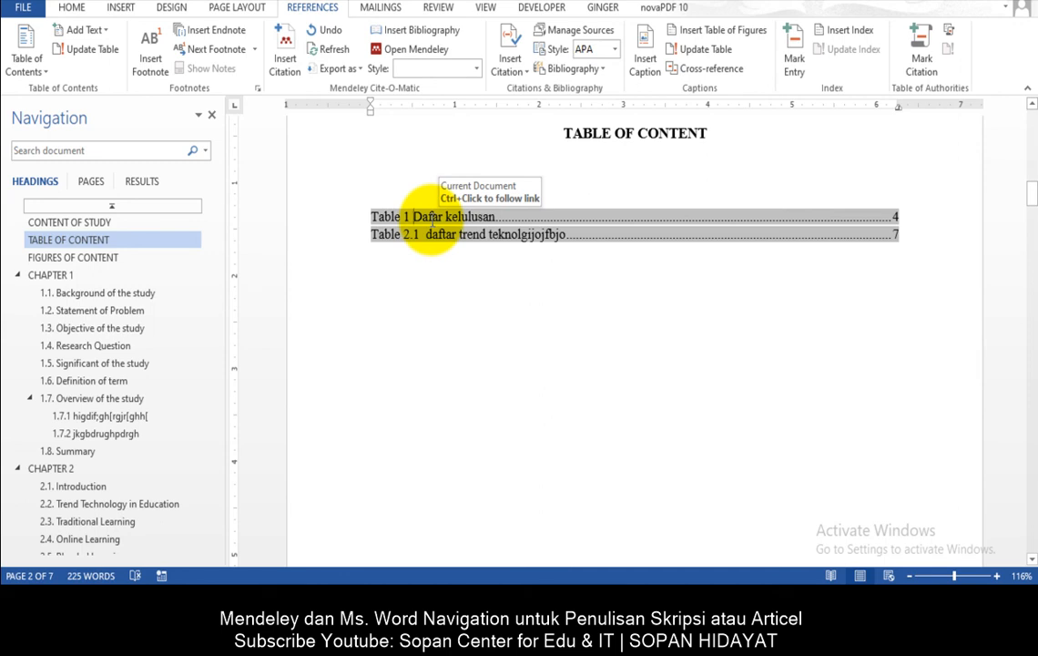
{"action": "right_click", "coordinate": [432, 222]}
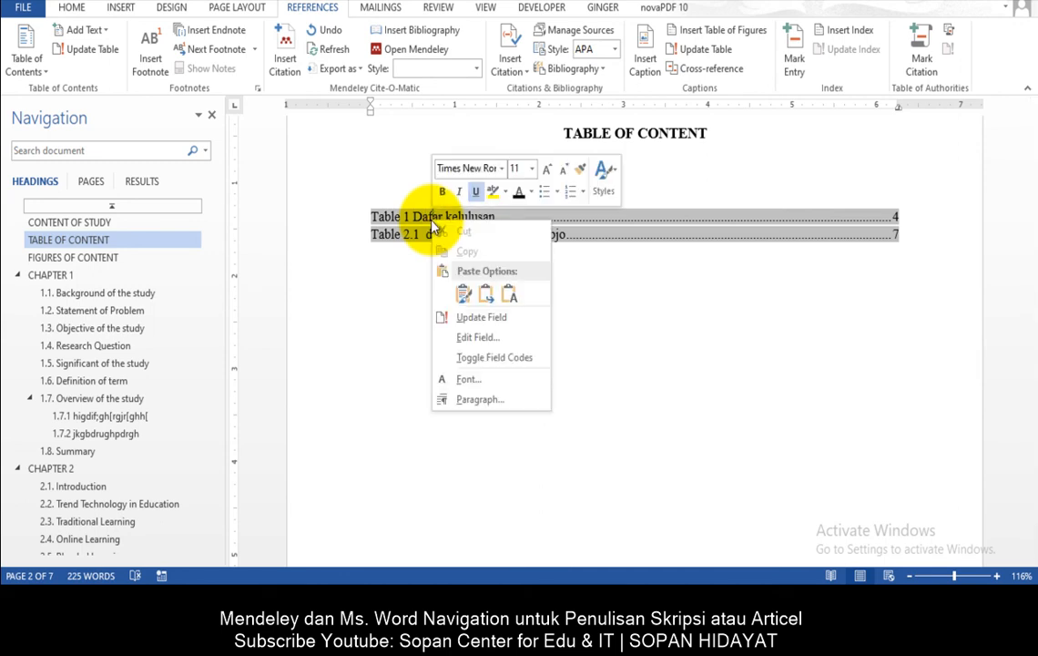
{"action": "left_click", "coordinate": [493, 323]}
{"action": "left_click", "coordinate": [478, 288]}
{"action": "left_click", "coordinate": [526, 313]}
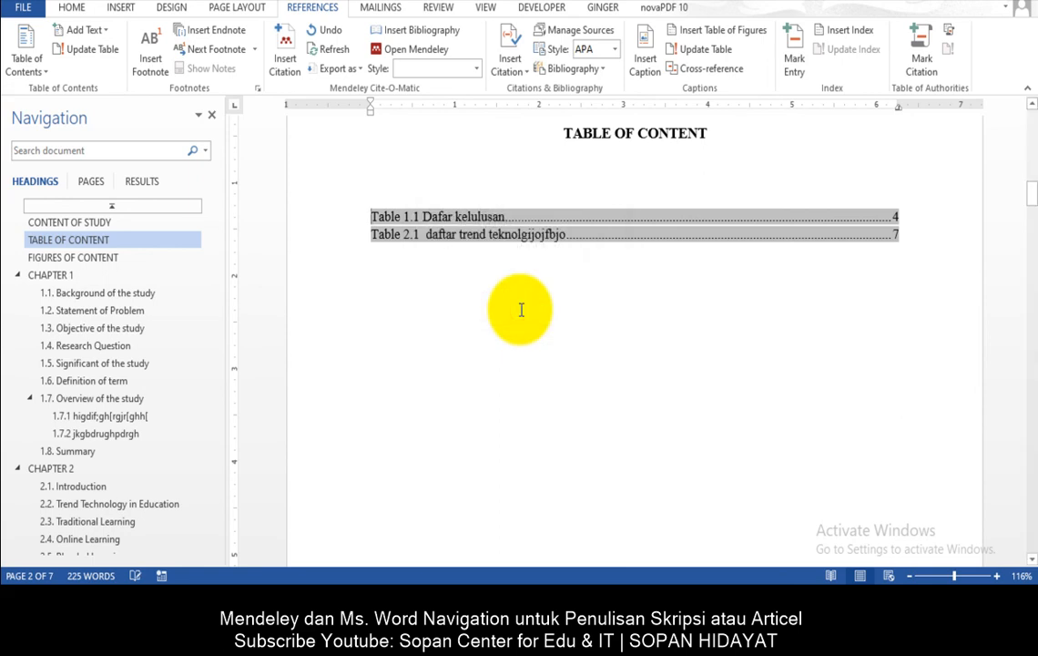
{"action": "right_click", "coordinate": [493, 240]}
{"action": "left_click", "coordinate": [462, 233]}
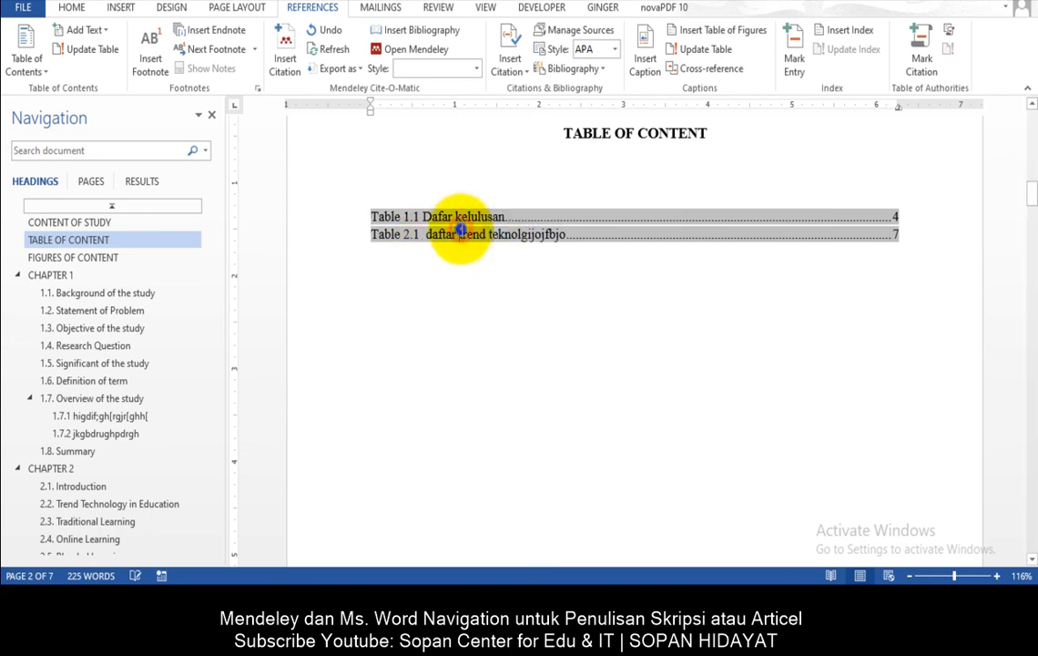
{"action": "right_click", "coordinate": [462, 232]}
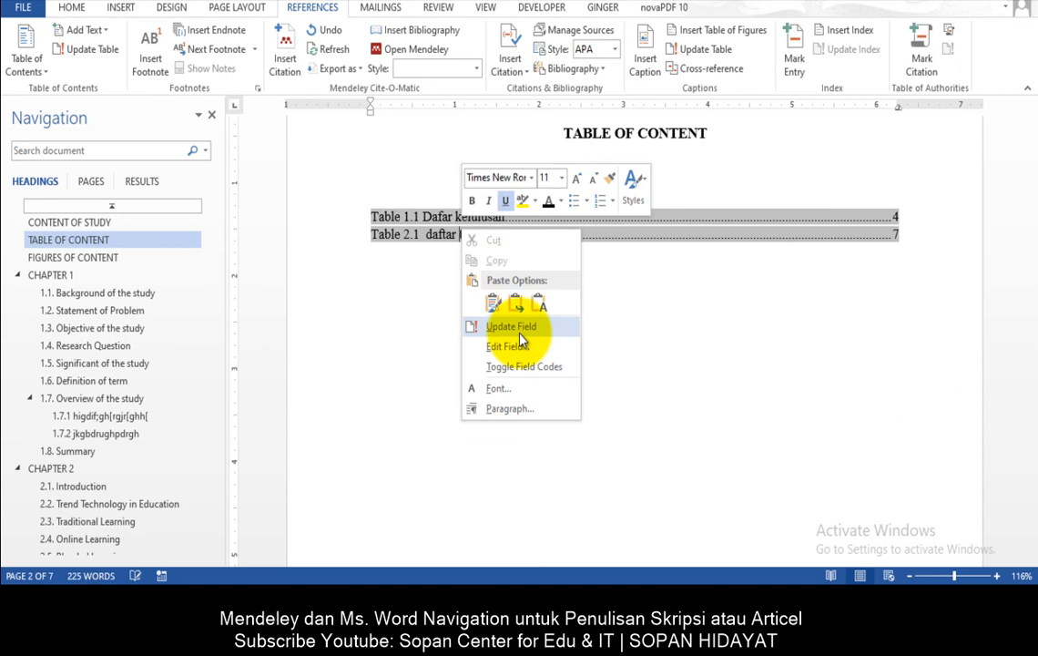
{"action": "left_click", "coordinate": [336, 281]}
- Try the update options for the table of contents under CONTENT OF STUDY, for the entire table and for page numbers only
{"action": "left_click", "coordinate": [78, 223]}
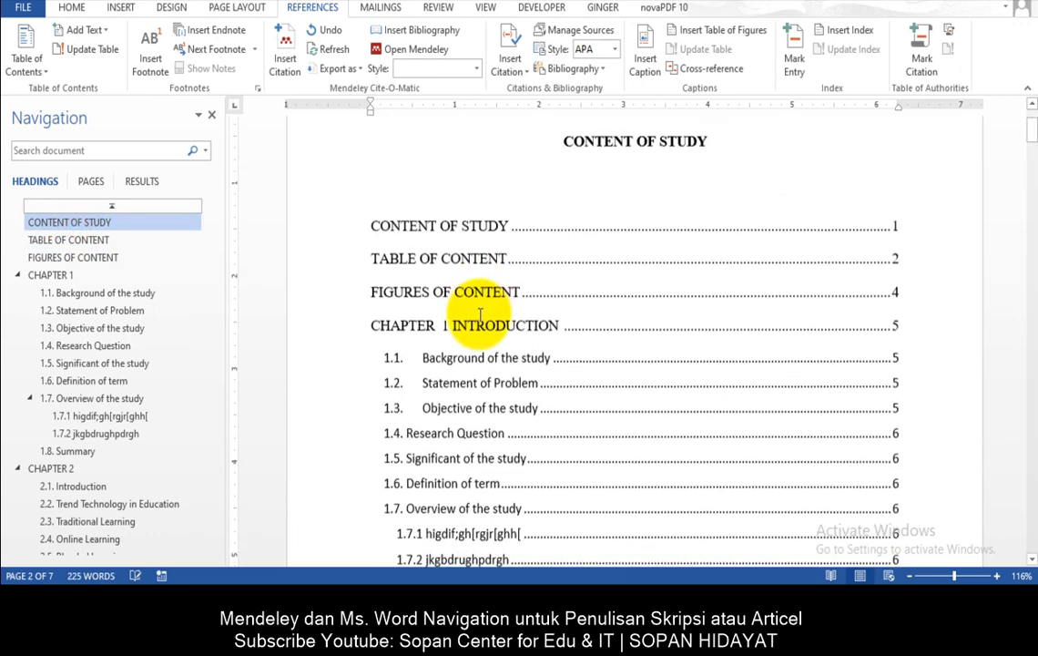
{"action": "scroll", "coordinate": [480, 315], "scroll_direction": "down", "scroll_amount": 4}
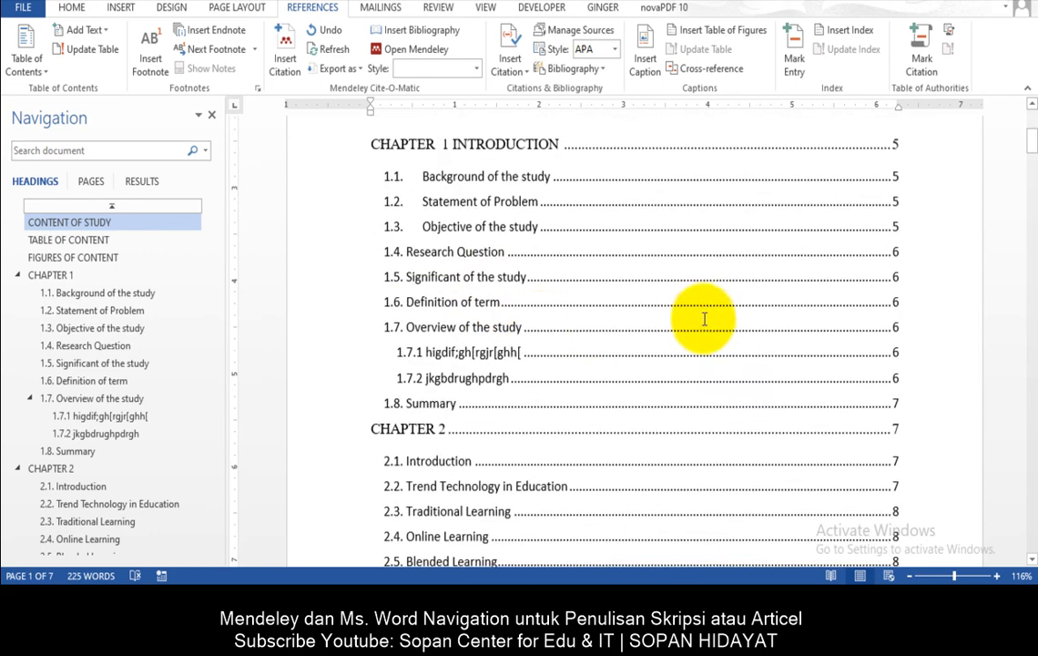
{"action": "scroll", "coordinate": [900, 319], "scroll_direction": "up", "scroll_amount": 3}
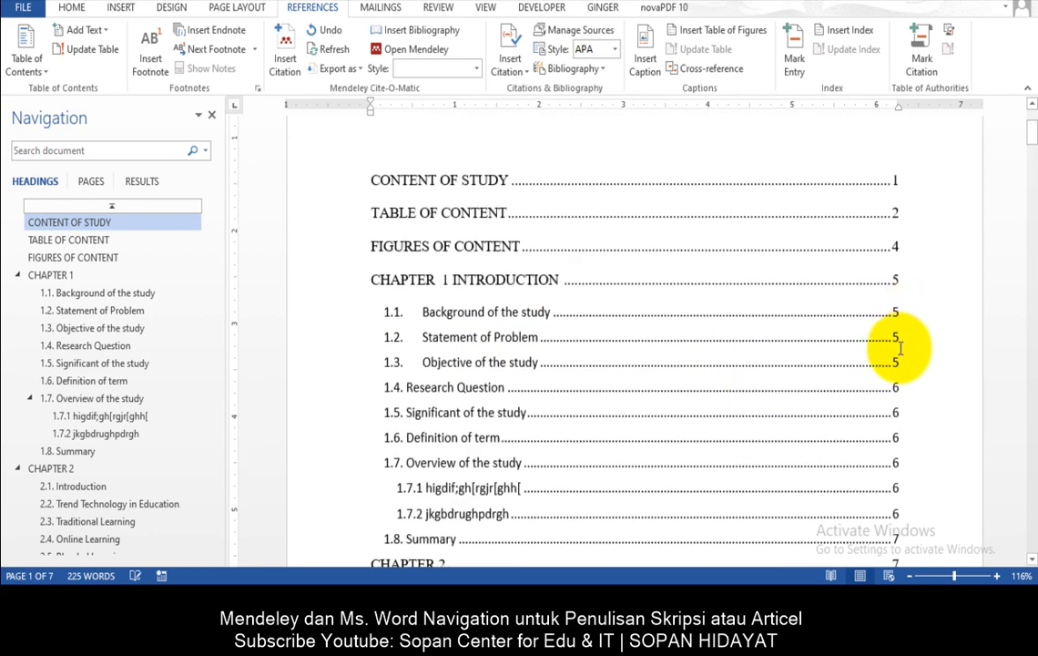
{"action": "scroll", "coordinate": [690, 325], "scroll_direction": "down", "scroll_amount": 3}
{"action": "right_click", "coordinate": [483, 246]}
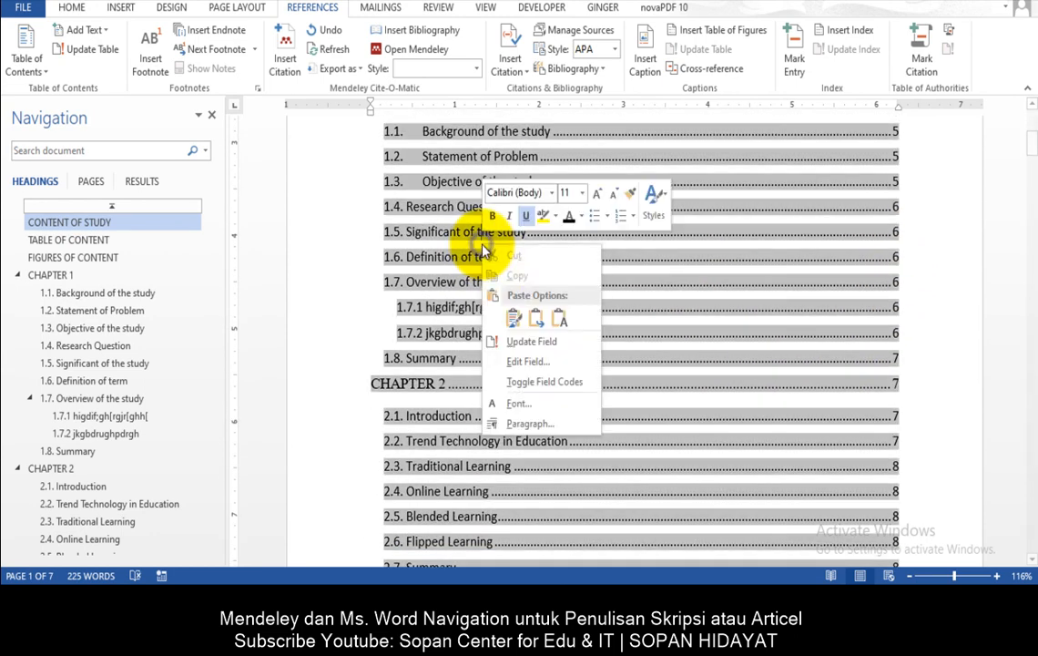
{"action": "left_click", "coordinate": [529, 339]}
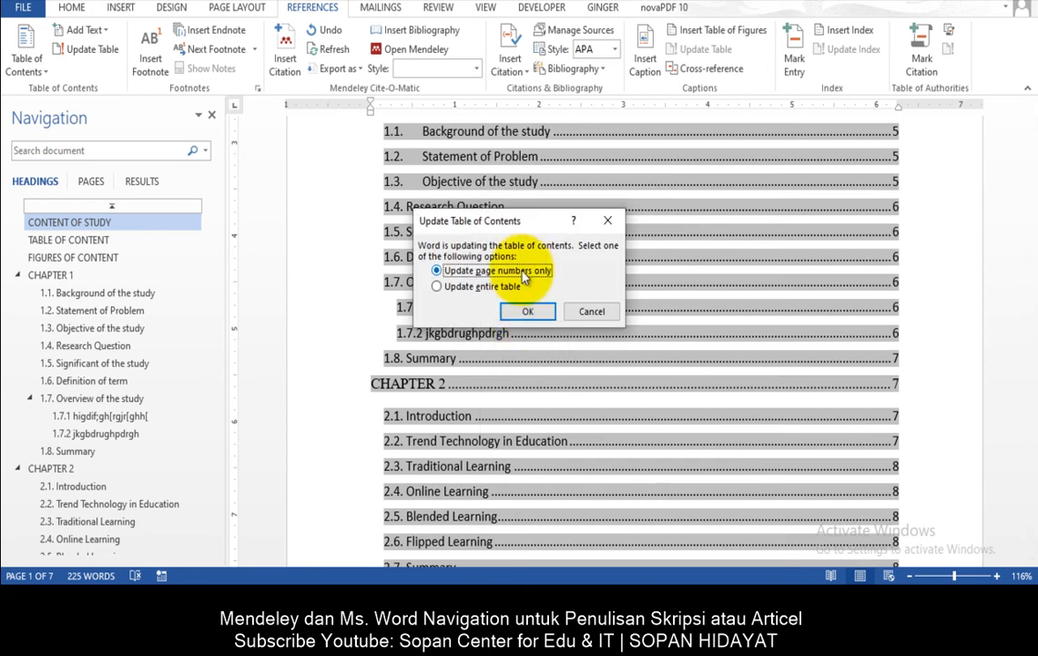
{"action": "left_click", "coordinate": [475, 286]}
{"action": "left_click", "coordinate": [474, 287]}
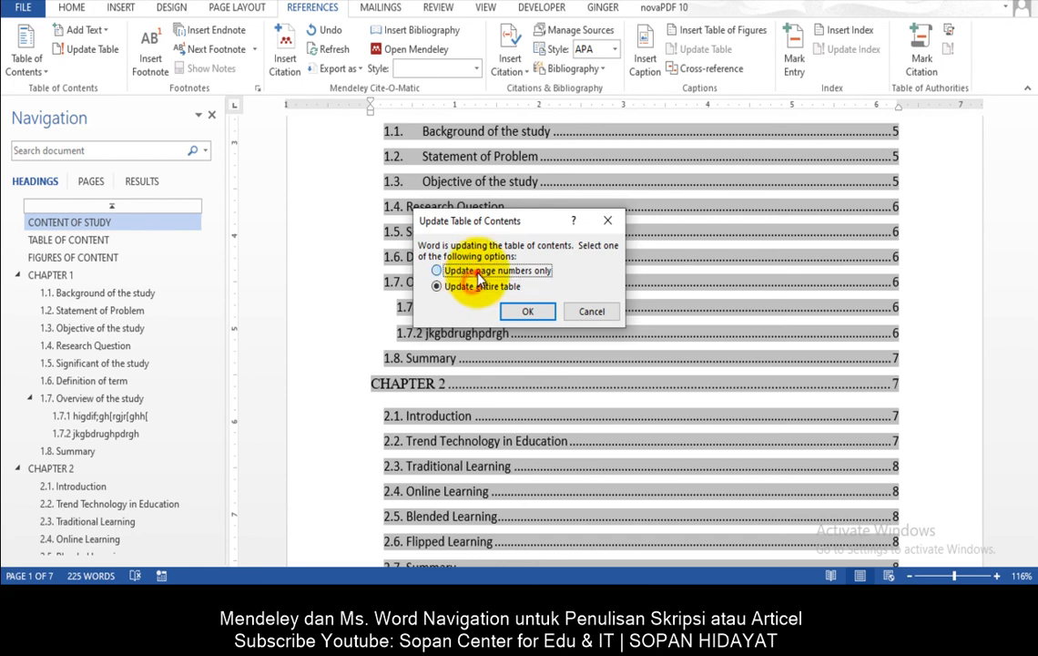
{"action": "left_click", "coordinate": [474, 271]}
{"action": "left_click", "coordinate": [601, 225]}
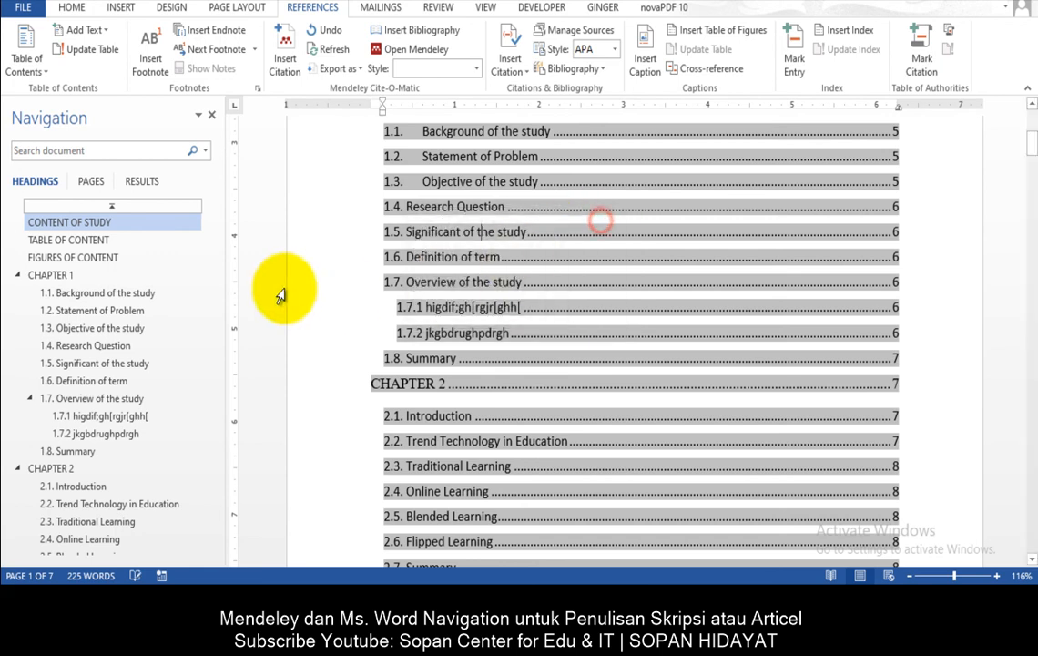
- Review the CONTENT OF STUDY, TABLE OF CONTENT and FIGURES OF CONTENT pages
{"action": "scroll", "coordinate": [606, 412], "scroll_direction": "up", "scroll_amount": 2}
{"action": "scroll", "coordinate": [606, 414], "scroll_direction": "up", "scroll_amount": 3}
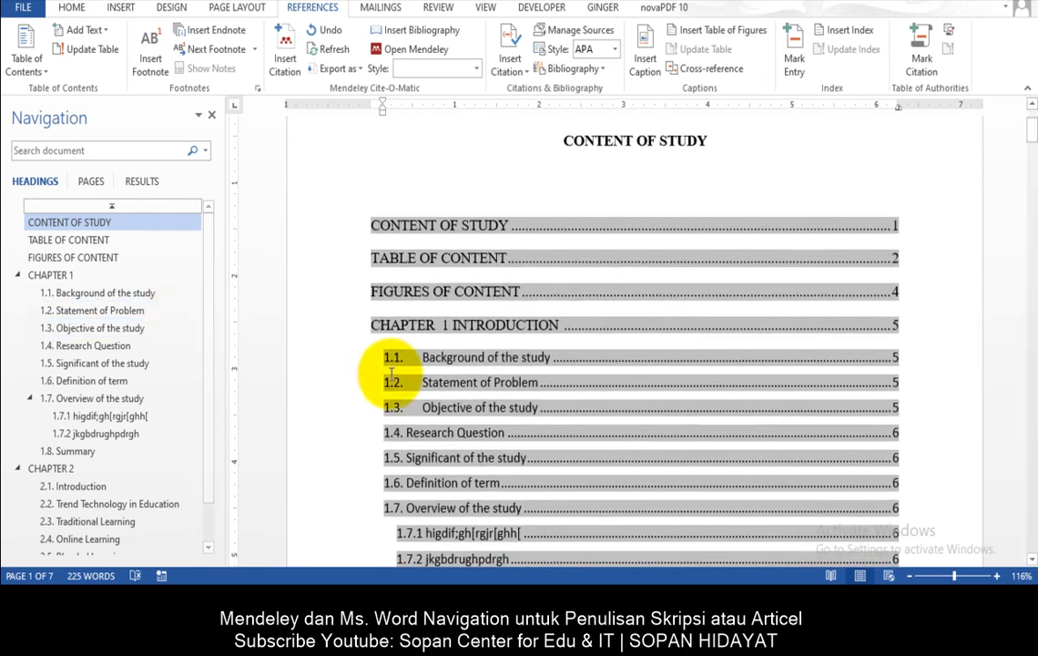
{"action": "left_click", "coordinate": [42, 244]}
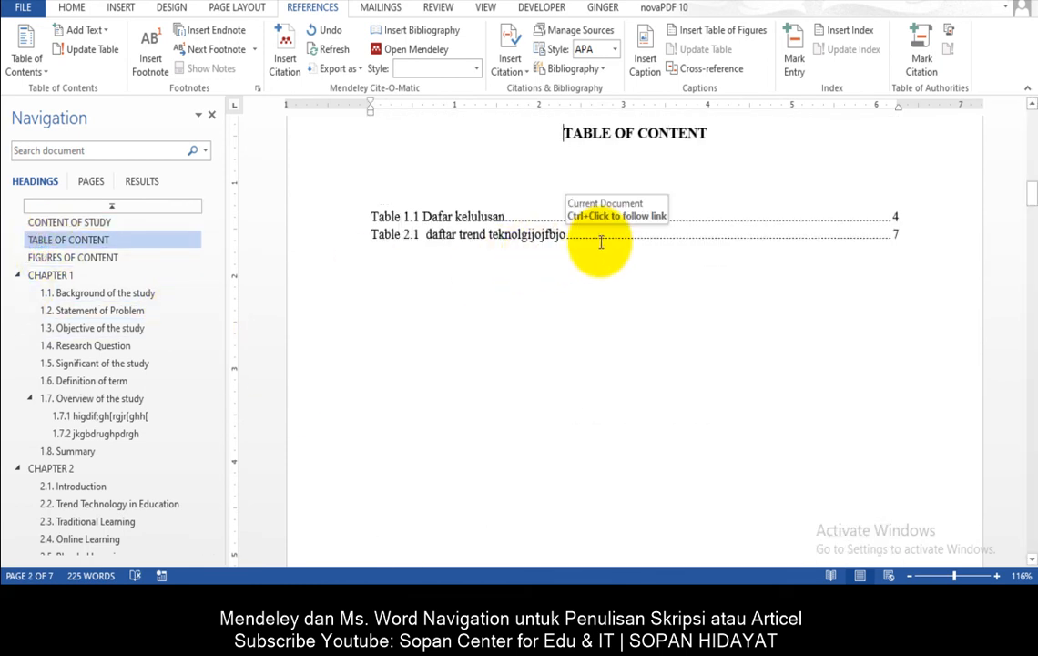
{"action": "left_click", "coordinate": [115, 259]}
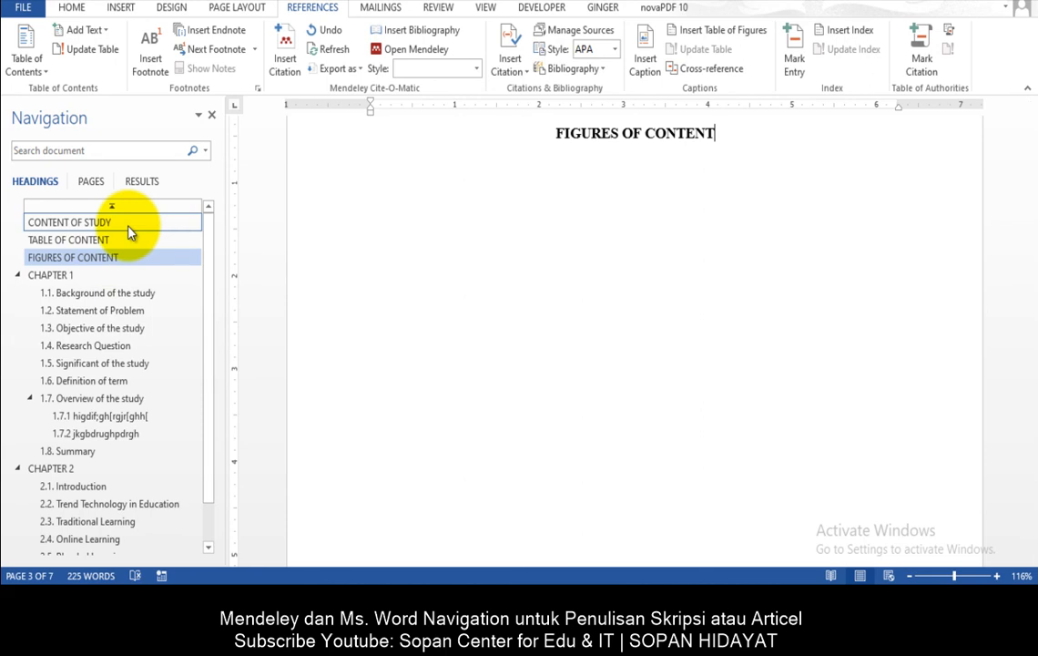
{"action": "left_click", "coordinate": [133, 247]}
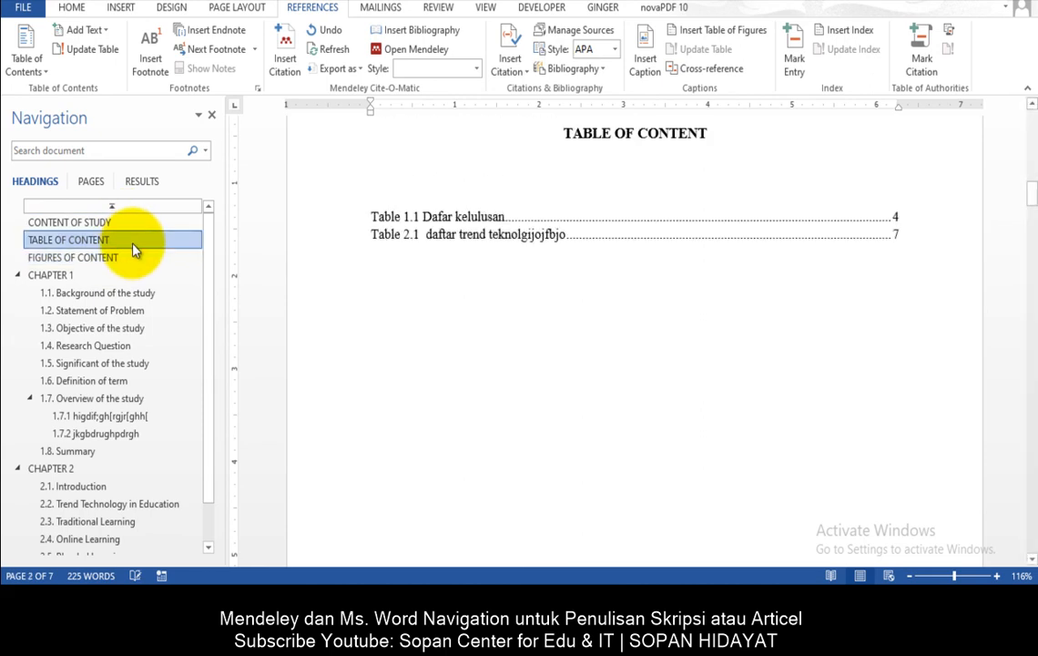
{"action": "left_click", "coordinate": [495, 255]}
{"action": "scroll", "coordinate": [497, 256], "scroll_direction": "up", "scroll_amount": 1}
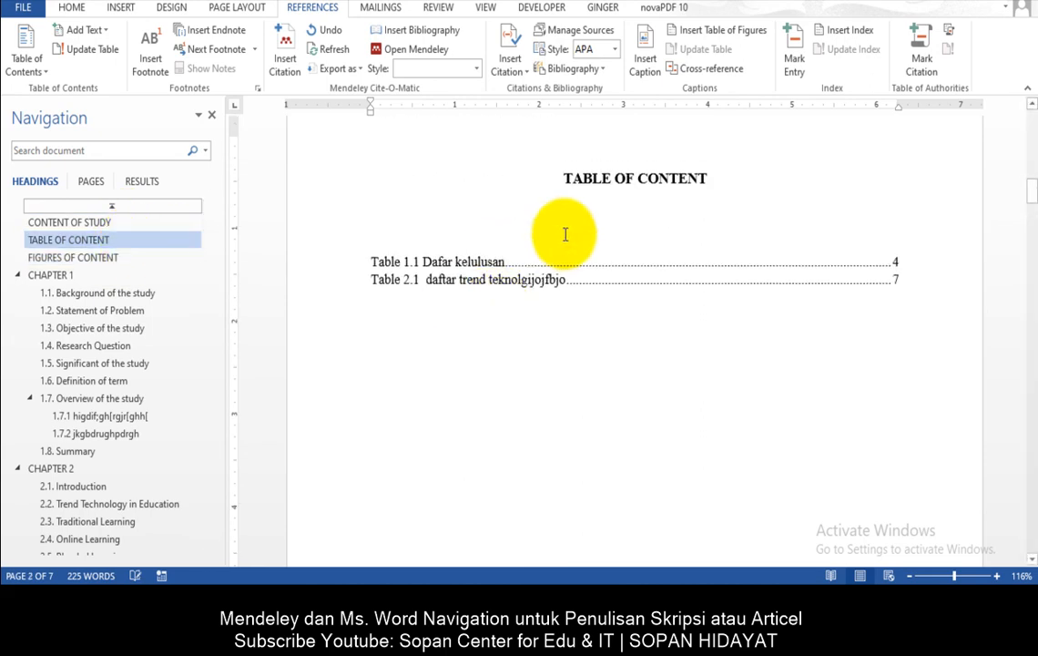
{"action": "left_click", "coordinate": [519, 254]}
{"action": "left_click", "coordinate": [525, 328]}
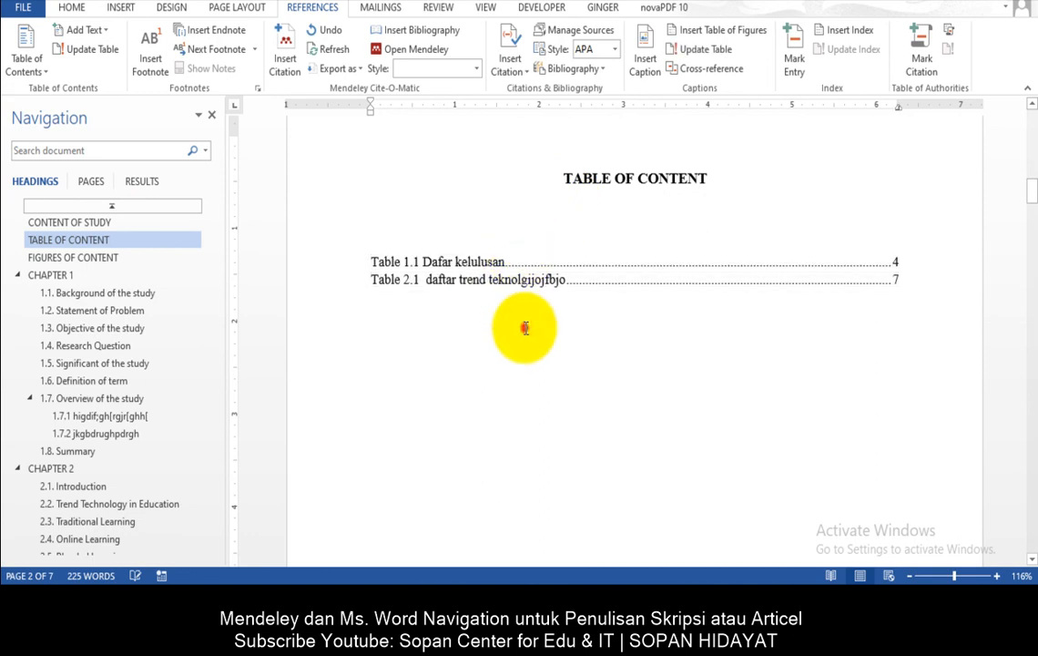
{"action": "scroll", "coordinate": [526, 328], "scroll_direction": "down", "scroll_amount": 5}
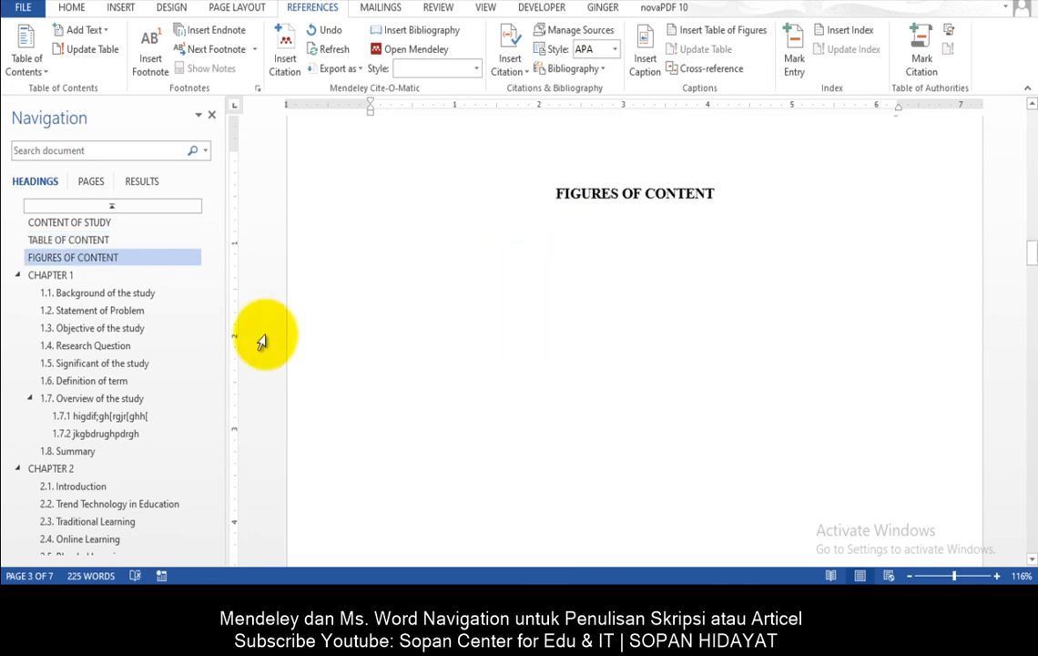
{"action": "scroll", "coordinate": [208, 440], "scroll_direction": "down", "scroll_amount": 1}
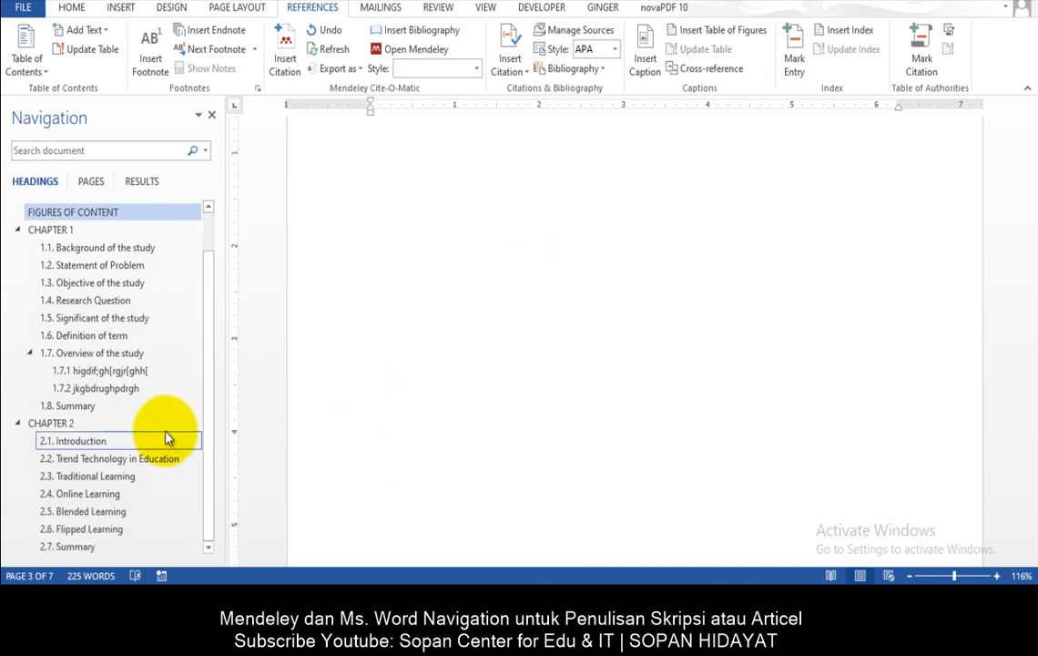
- Insert two blank lines below the 2.4. Online Learning heading in Chapter 2
{"action": "left_click", "coordinate": [116, 443]}
{"action": "scroll", "coordinate": [336, 424], "scroll_direction": "down", "scroll_amount": 15}
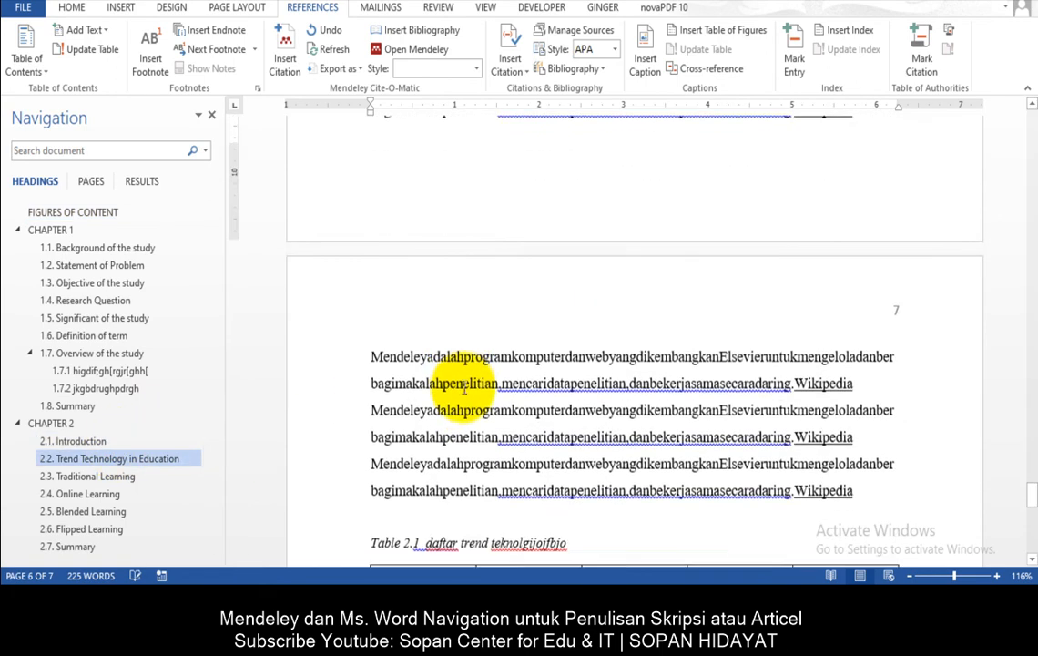
{"action": "scroll", "coordinate": [466, 389], "scroll_direction": "up", "scroll_amount": 8}
{"action": "scroll", "coordinate": [465, 395], "scroll_direction": "down", "scroll_amount": 7}
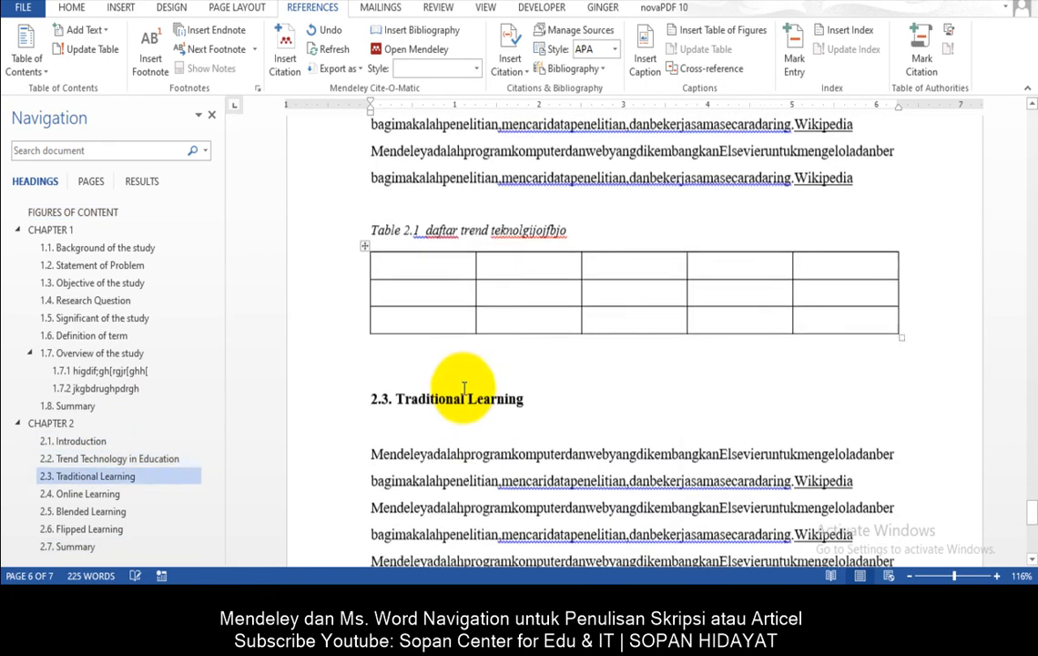
{"action": "scroll", "coordinate": [466, 389], "scroll_direction": "up", "scroll_amount": 2}
{"action": "scroll", "coordinate": [463, 273], "scroll_direction": "down", "scroll_amount": 4}
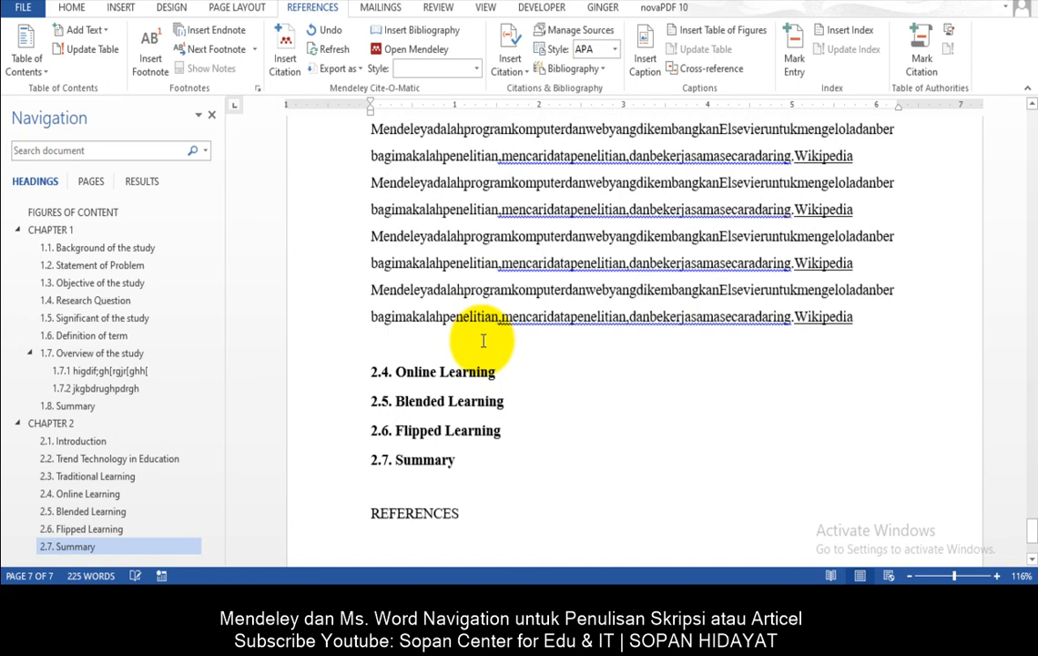
{"action": "left_click", "coordinate": [504, 372]}
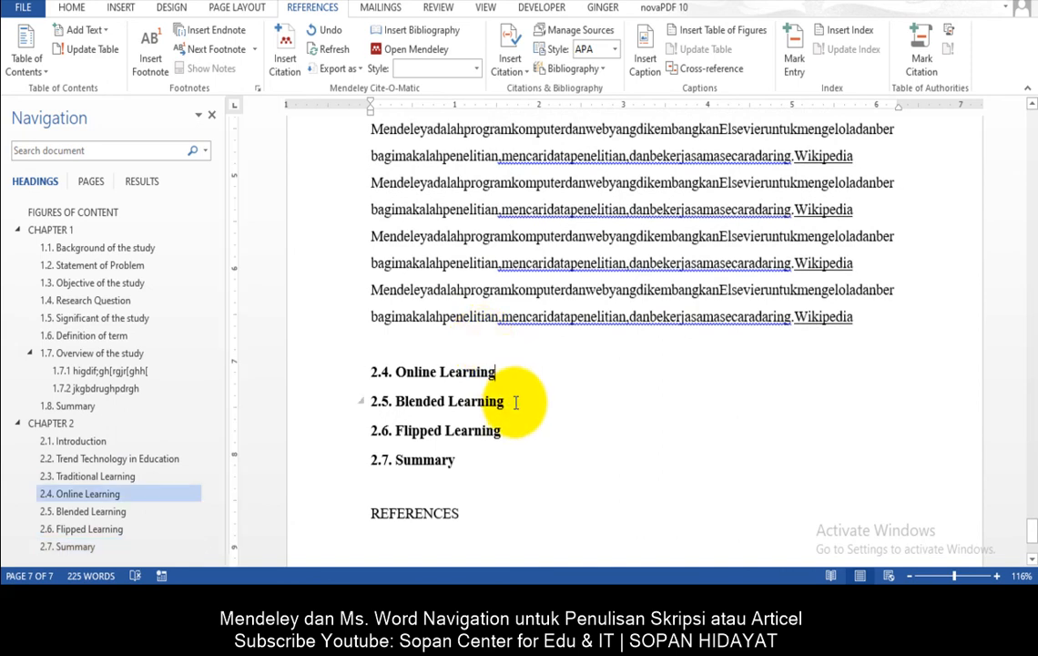
{"action": "key", "text": "Return"}
{"action": "key", "text": "Return"}
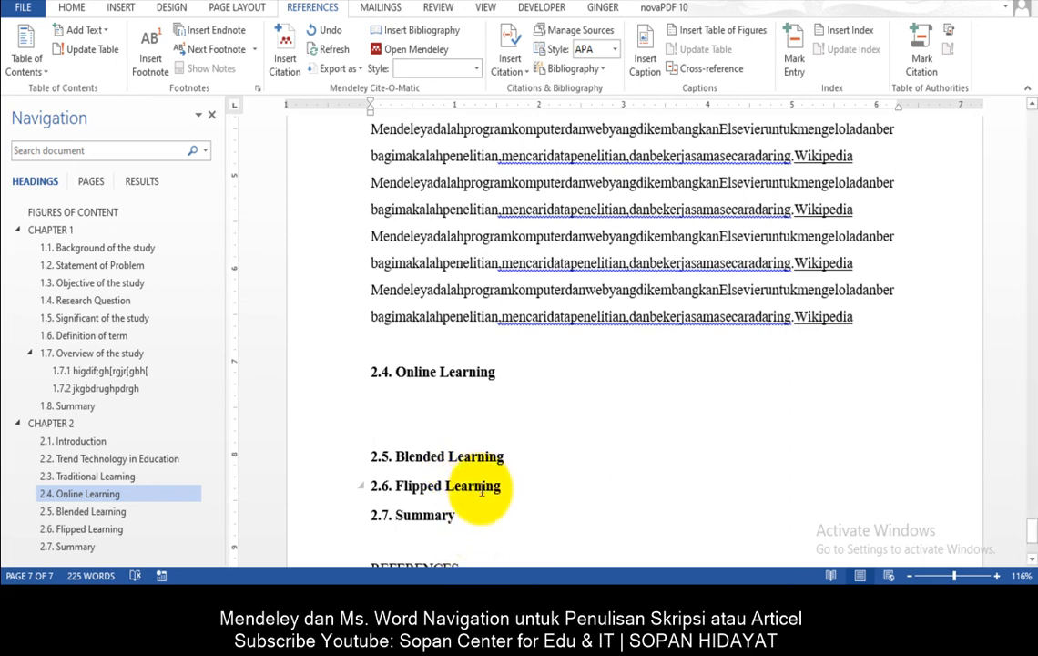
- Switch to Mendeley Desktop and search the literature for Online Learning
{"action": "left_click", "coordinate": [492, 579]}
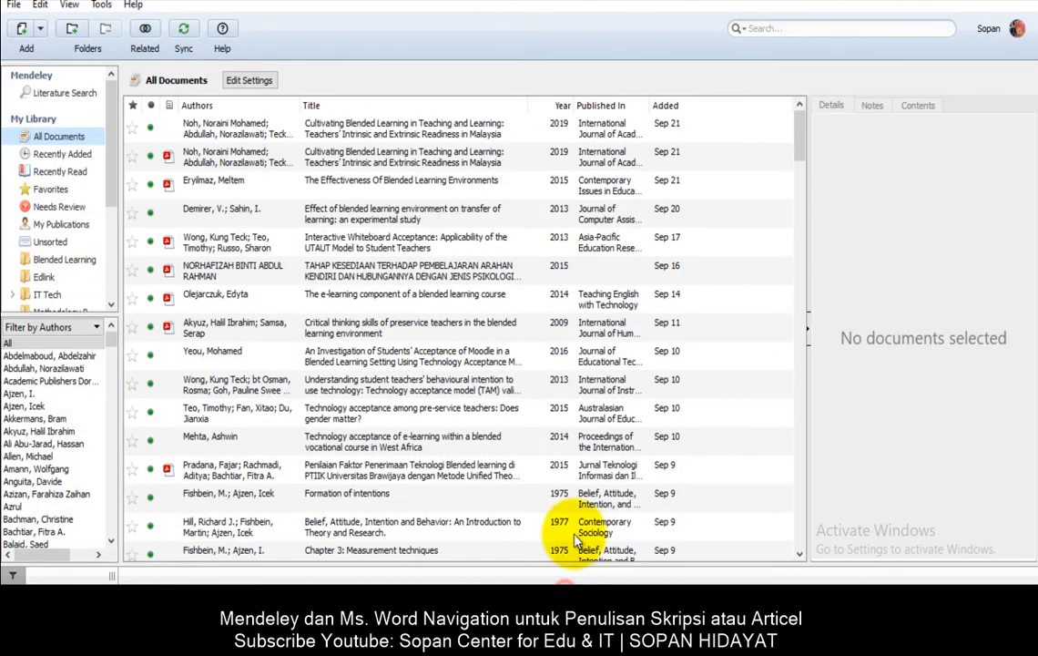
{"action": "left_click", "coordinate": [805, 31]}
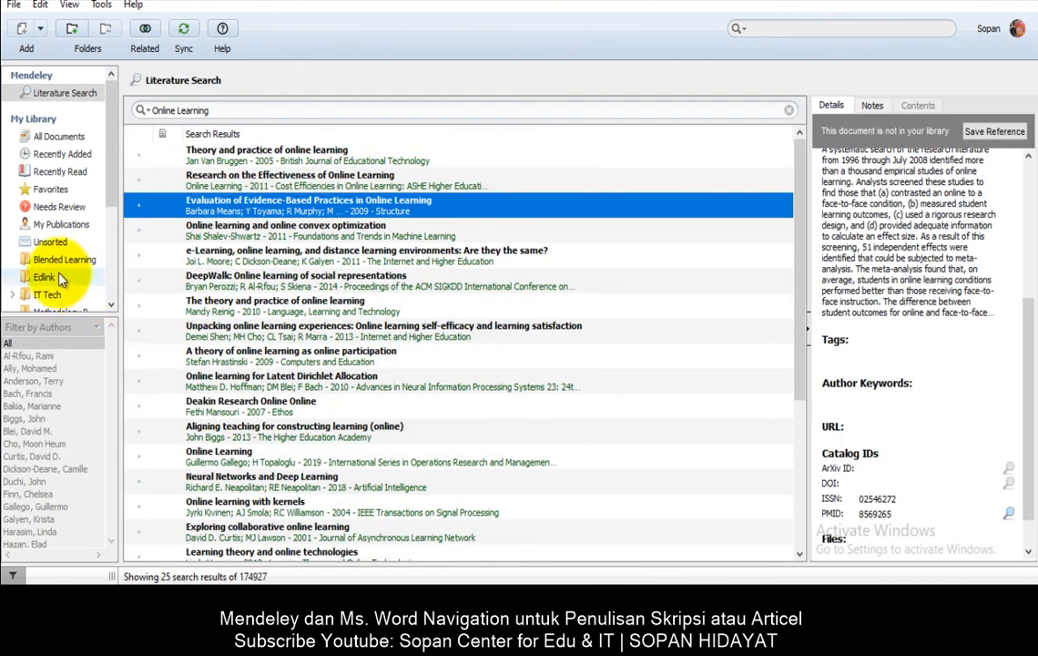
- Open The Blended Learning Book from the Blended Learning folder for reading, checking its reference details
{"action": "scroll", "coordinate": [52, 239], "scroll_direction": "down", "scroll_amount": 3}
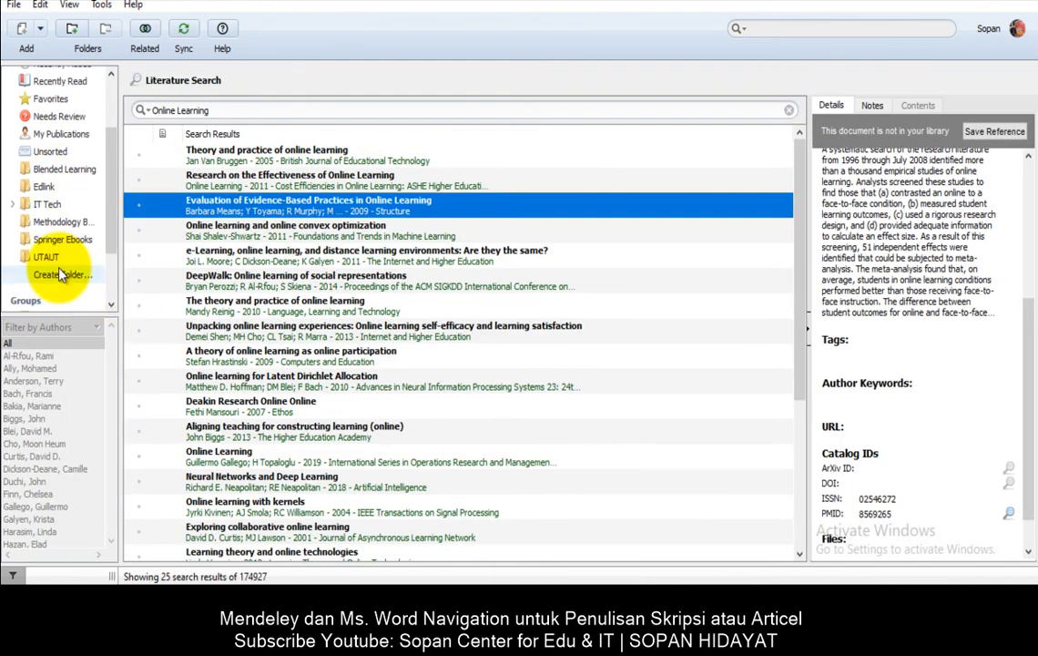
{"action": "left_click", "coordinate": [60, 170]}
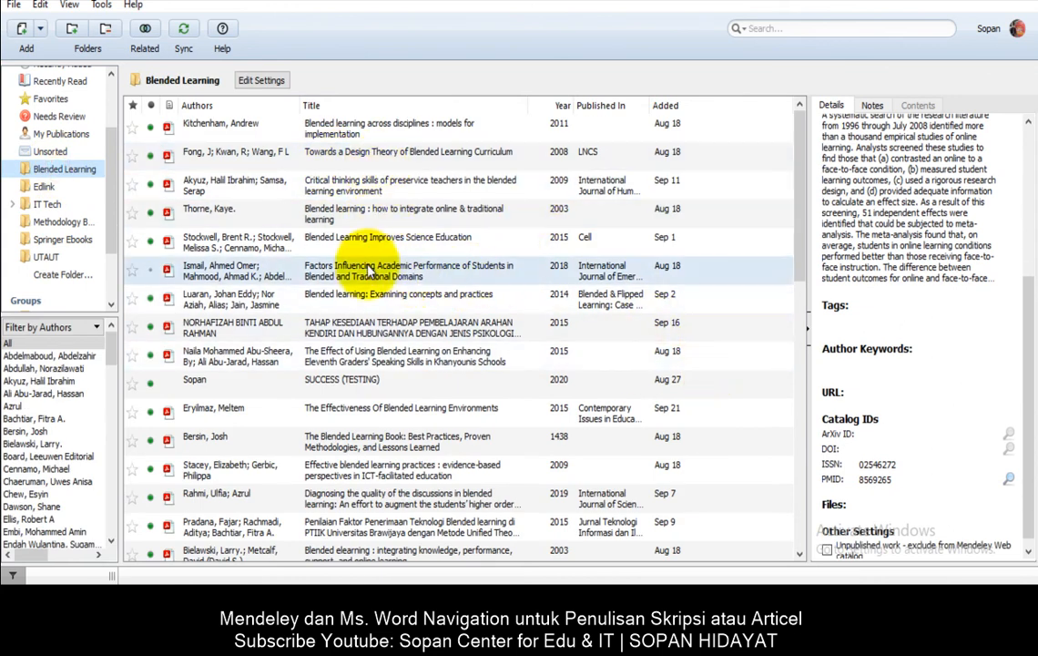
{"action": "left_click", "coordinate": [350, 444]}
{"action": "scroll", "coordinate": [839, 191], "scroll_direction": "up", "scroll_amount": 1}
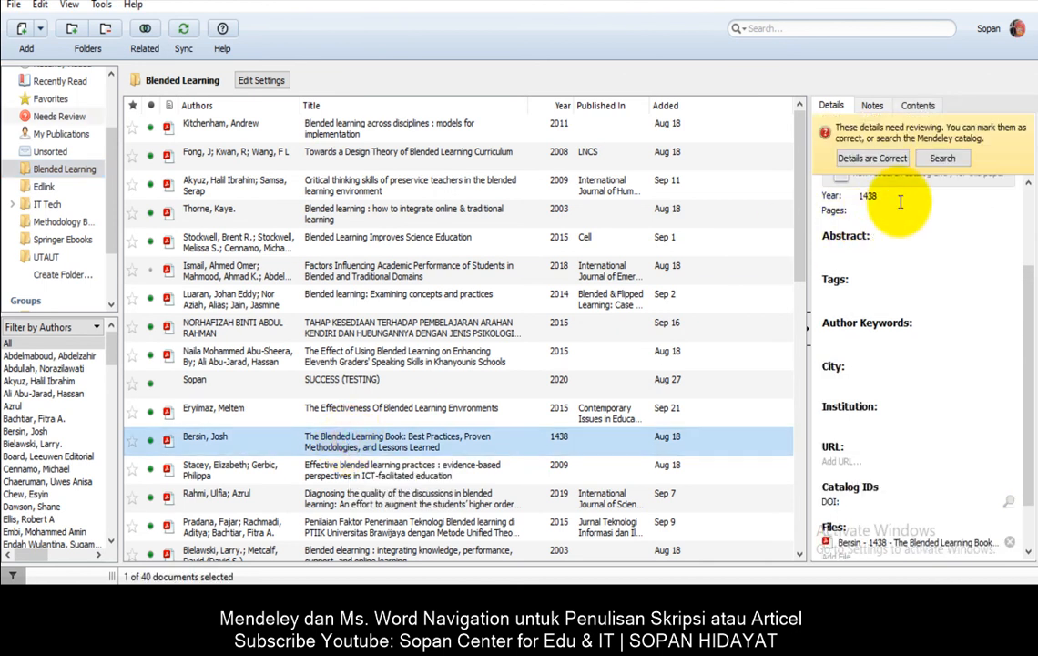
{"action": "scroll", "coordinate": [902, 255], "scroll_direction": "down", "scroll_amount": 1}
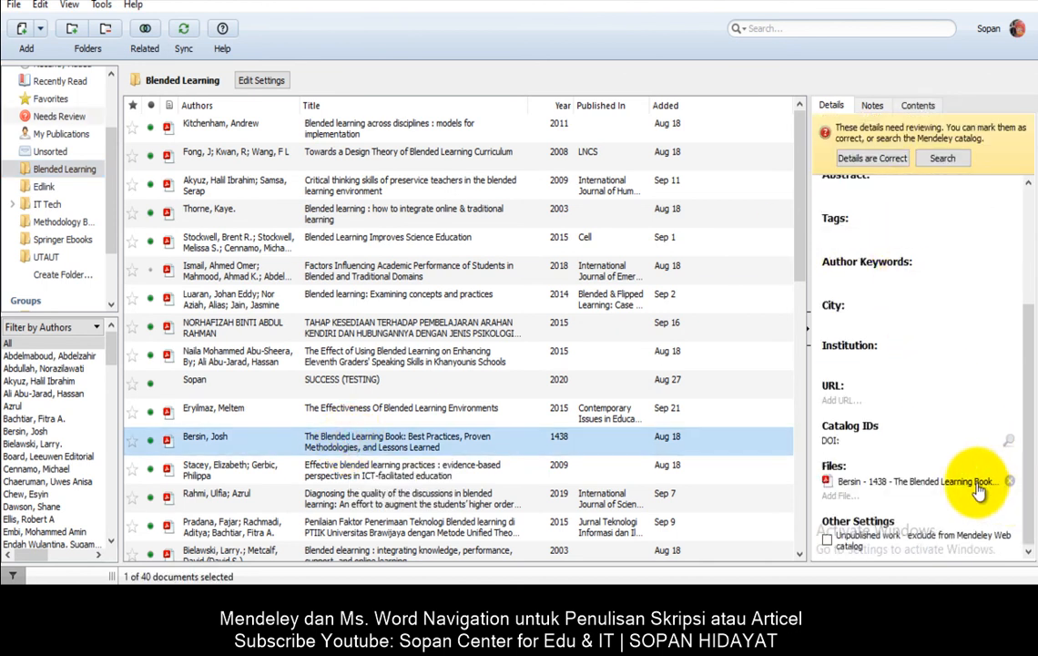
{"action": "double_click", "coordinate": [477, 444]}
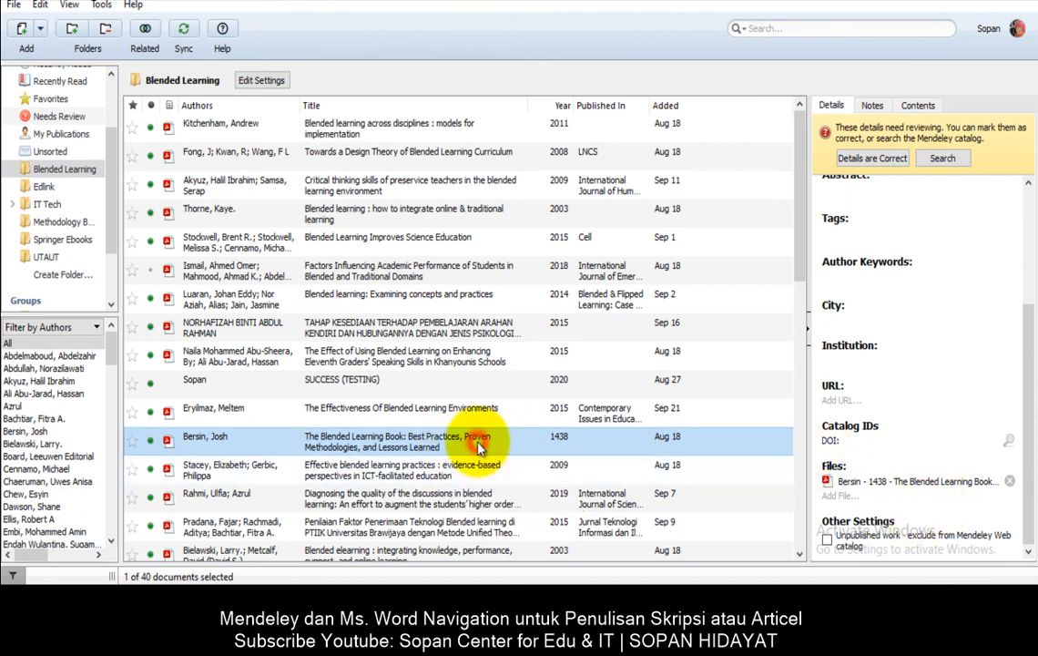
- Skim The Blended Learning Book from its title page to page 151 of the PDF
{"action": "scroll", "coordinate": [412, 308], "scroll_direction": "down", "scroll_amount": 10}
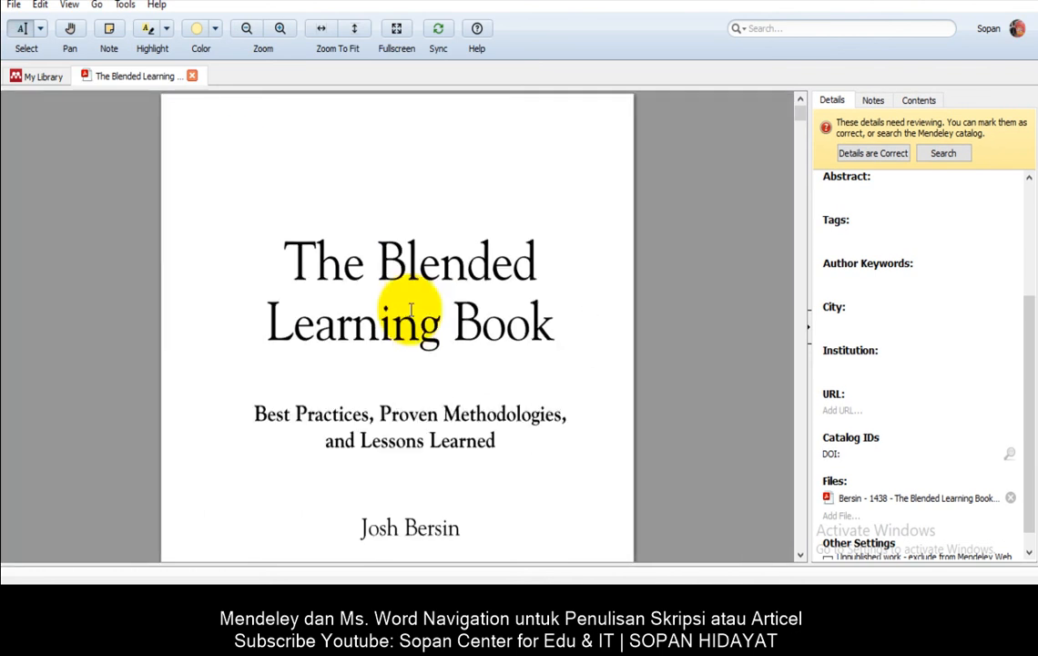
{"action": "scroll", "coordinate": [412, 307], "scroll_direction": "down", "scroll_amount": 15}
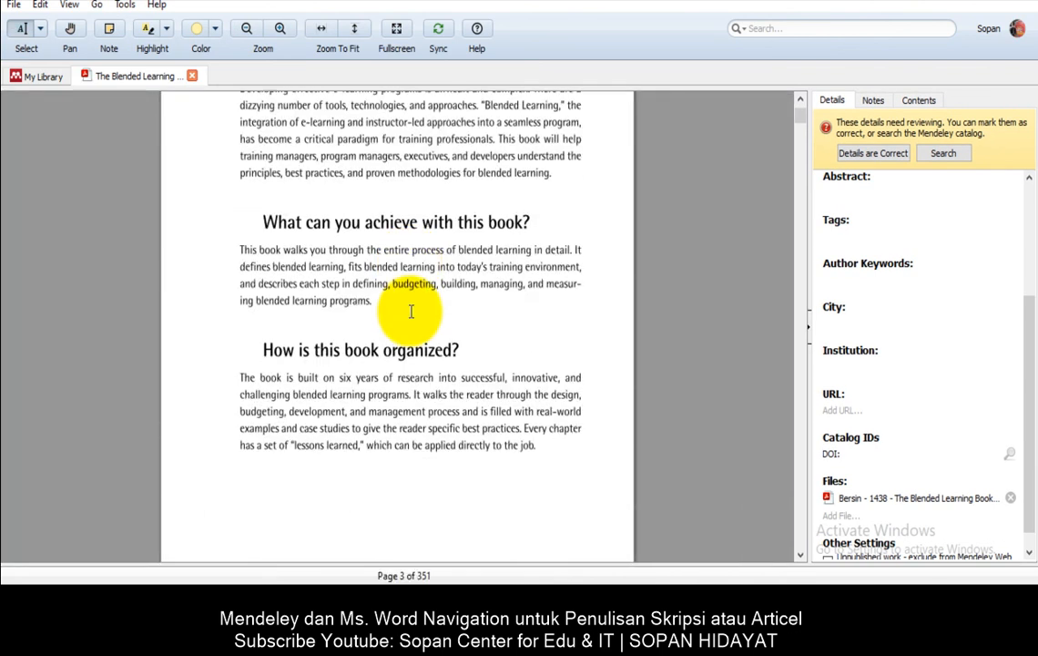
{"action": "left_click_drag", "start_coordinate": [800, 115], "coordinate": [800, 297]}
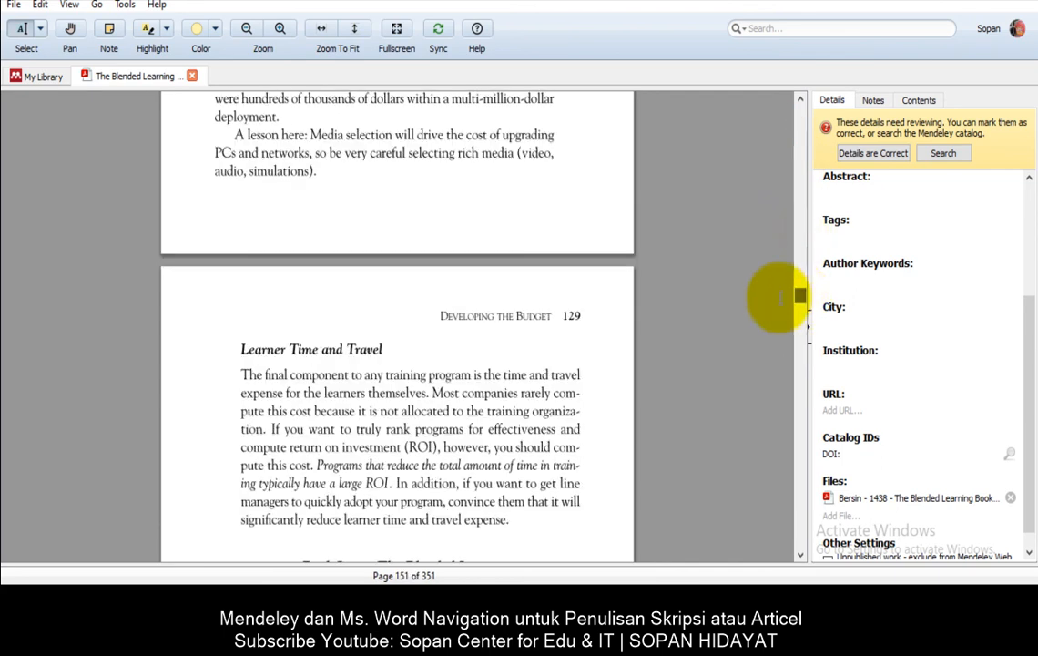
- Copy the Learner Time and Travel passage, ending at "large ROI.", from page 129 and paste it into the Word document under 2.4. Online Learning
{"action": "scroll", "coordinate": [406, 310], "scroll_direction": "down", "scroll_amount": 1}
{"action": "left_click_drag", "start_coordinate": [242, 325], "coordinate": [394, 433]}
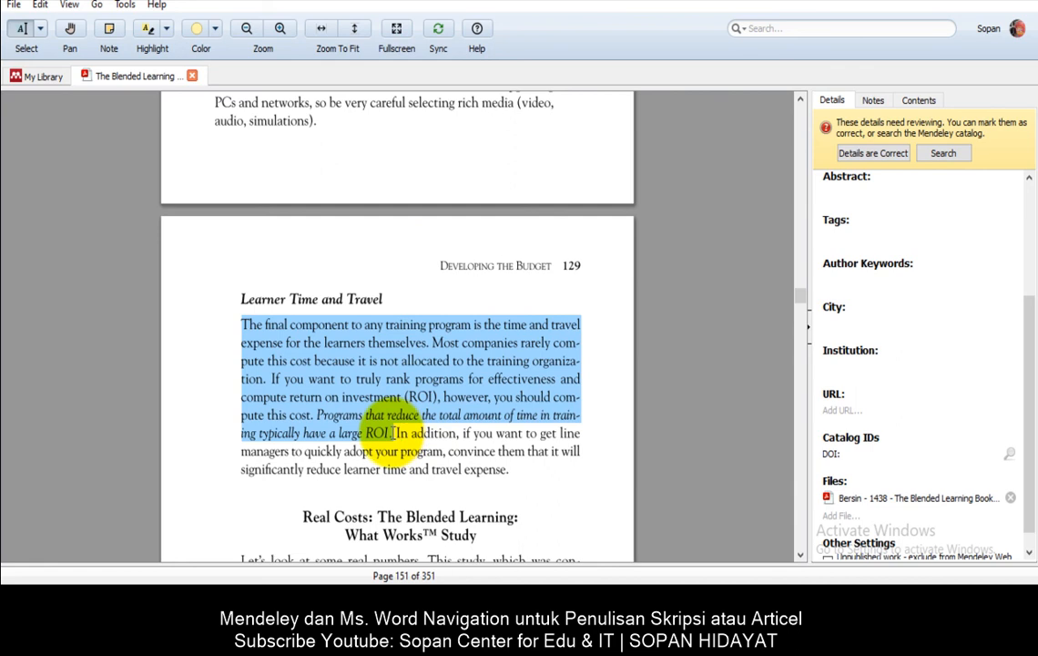
{"action": "right_click", "coordinate": [396, 401]}
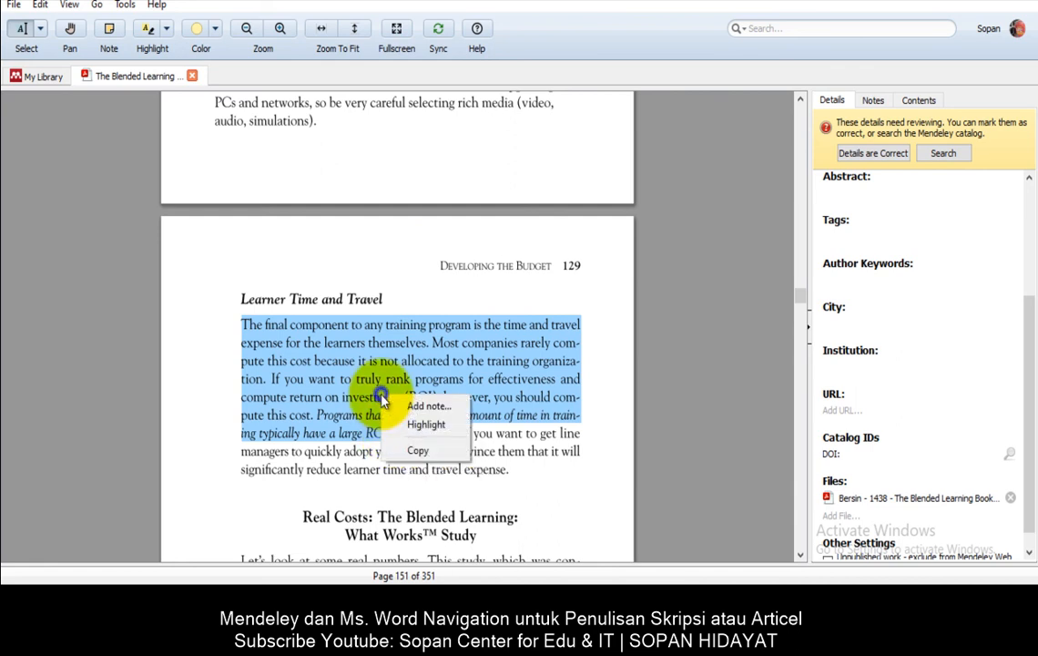
{"action": "left_click", "coordinate": [418, 454]}
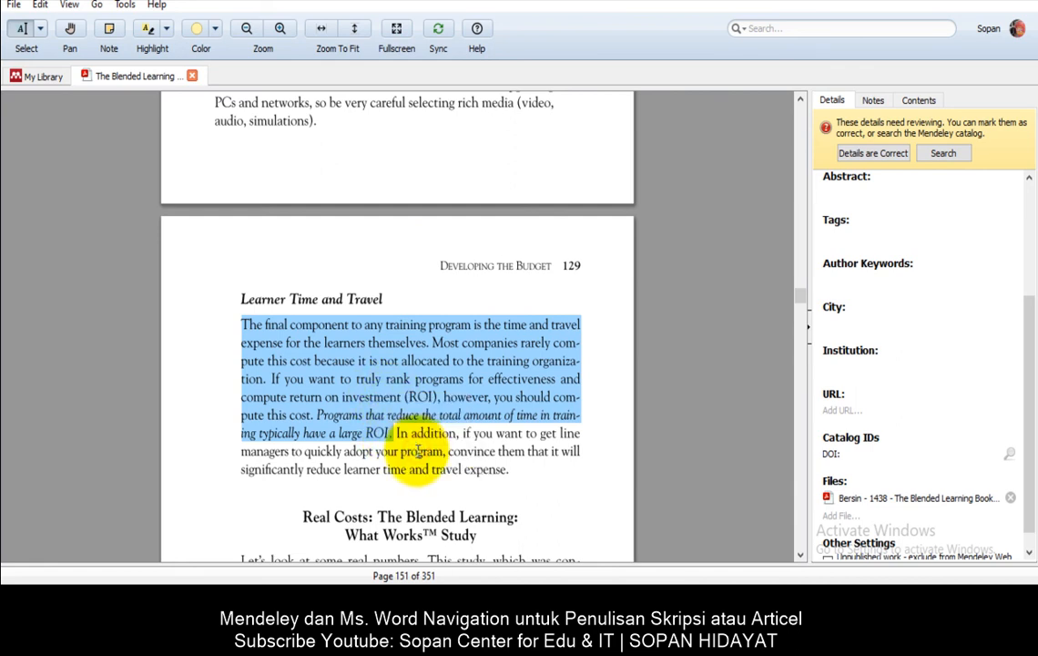
{"action": "key", "text": "alt+Tab"}
{"action": "left_click", "coordinate": [419, 429]}
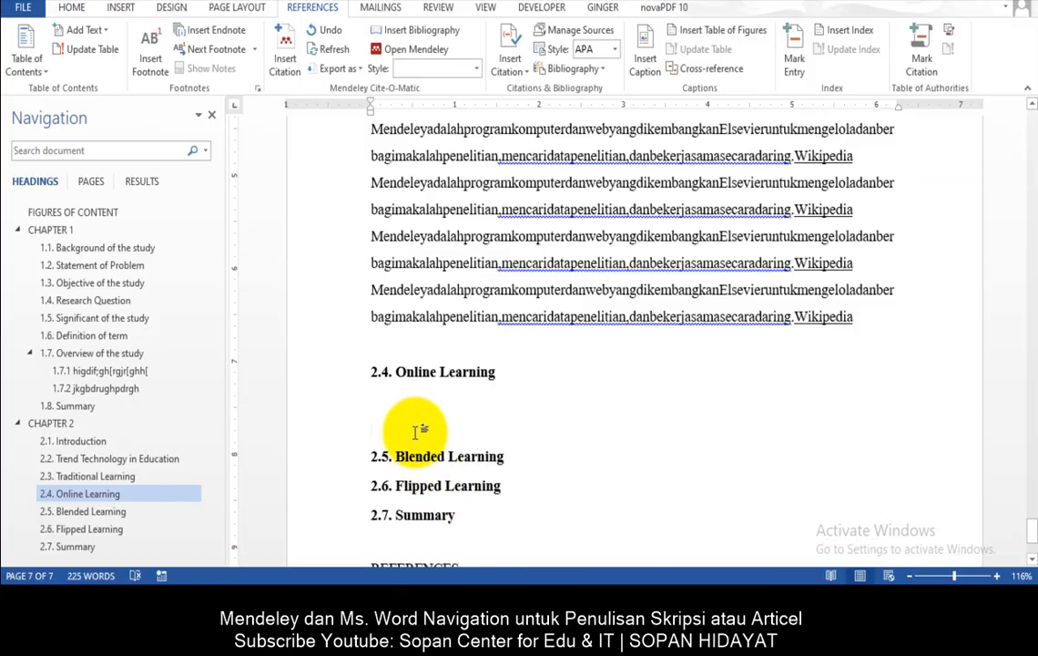
{"action": "key", "text": "Return"}
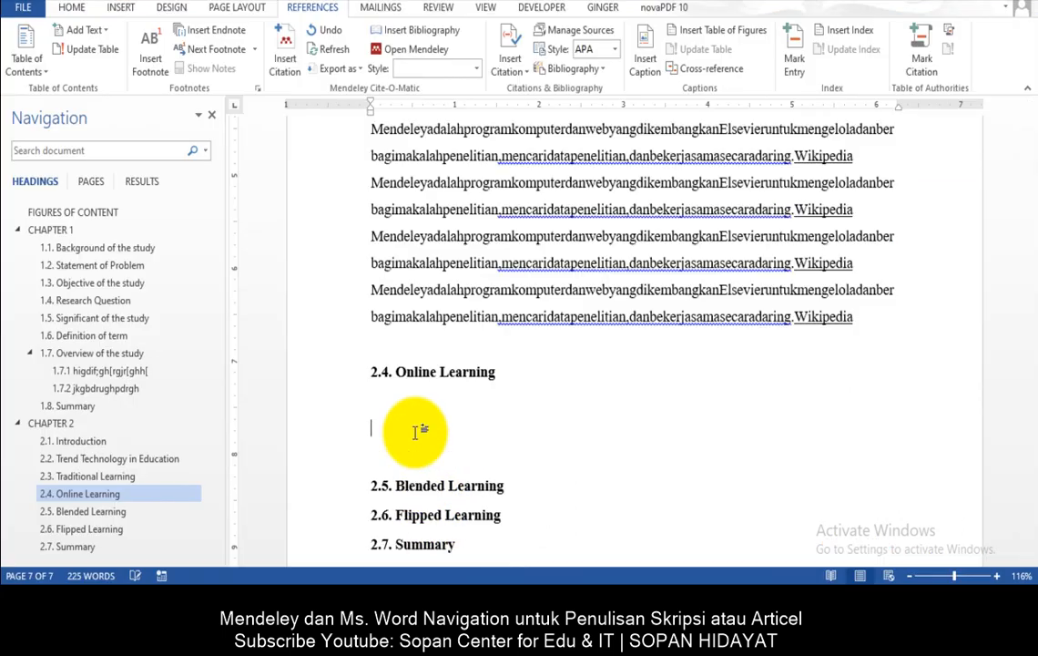
{"action": "key", "text": "ctrl+v"}
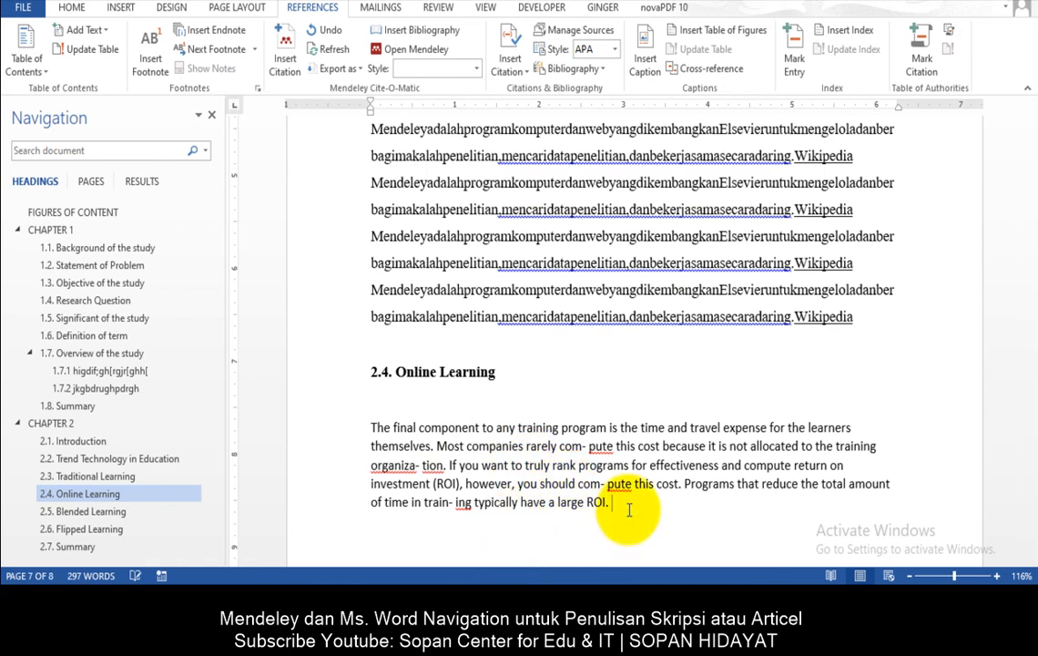
- Justify the pasted paragraph under the 2.4. Online Learning heading
{"action": "left_click_drag", "start_coordinate": [621, 505], "coordinate": [371, 426]}
{"action": "left_click", "coordinate": [72, 7]}
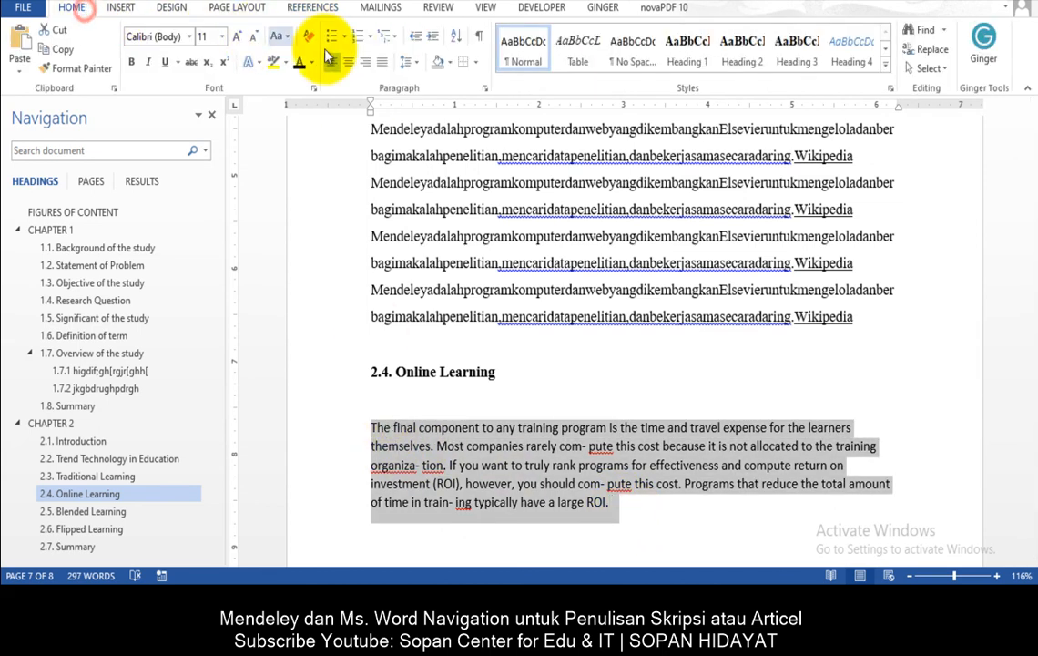
{"action": "left_click", "coordinate": [379, 61]}
{"action": "left_click", "coordinate": [603, 507]}
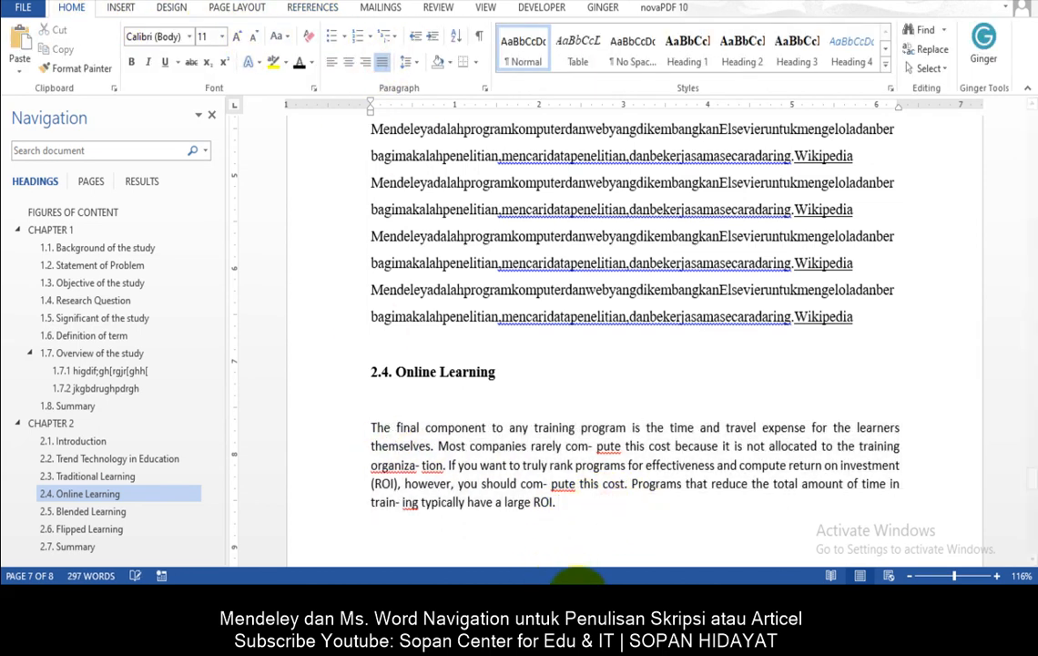
- Switch back to Mendeley and check the book's author, year and title in its reference details and on its title page
{"action": "key", "text": "alt+Tab"}
{"action": "left_click", "coordinate": [460, 373]}
{"action": "scroll", "coordinate": [501, 309], "scroll_direction": "up", "scroll_amount": 5}
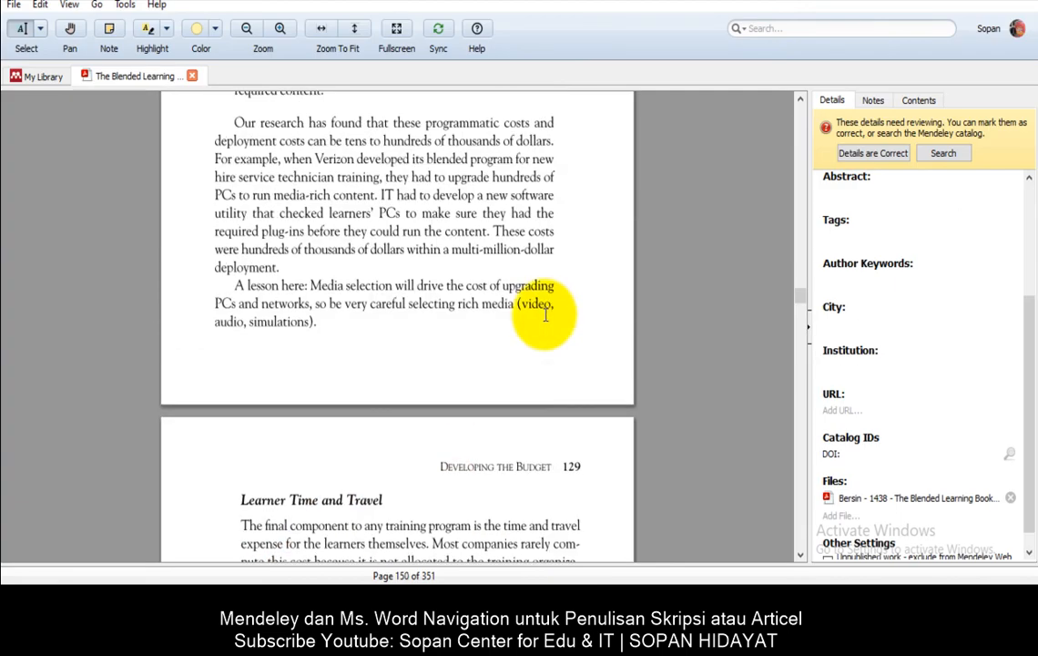
{"action": "scroll", "coordinate": [881, 362], "scroll_direction": "up", "scroll_amount": 3}
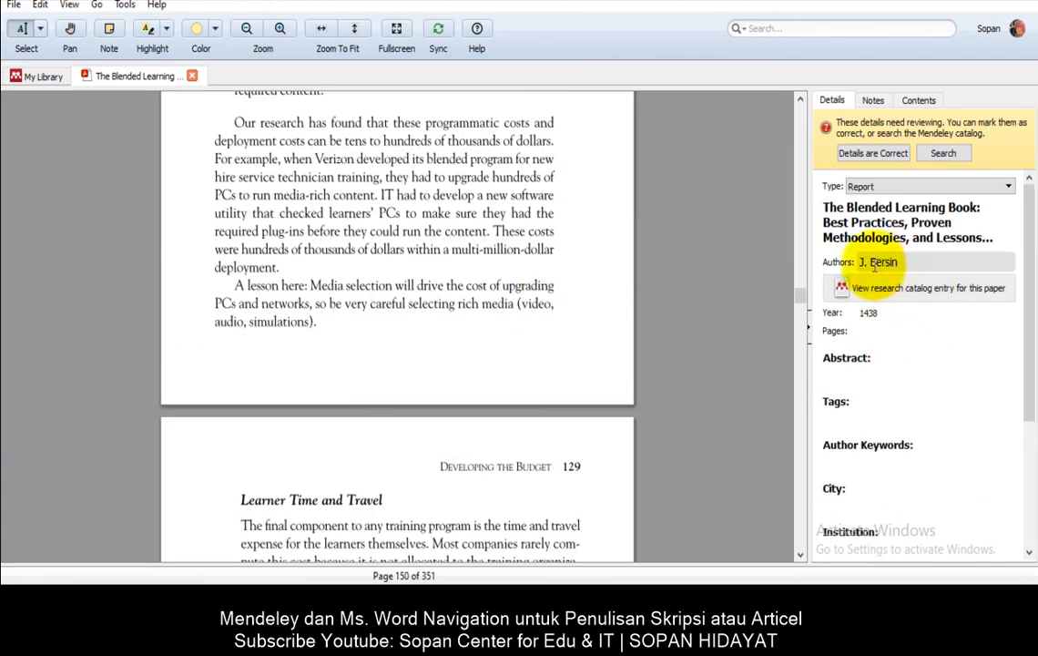
{"action": "scroll", "coordinate": [865, 346], "scroll_direction": "down", "scroll_amount": 3}
{"action": "scroll", "coordinate": [867, 360], "scroll_direction": "up", "scroll_amount": 2}
{"action": "scroll", "coordinate": [865, 364], "scroll_direction": "down", "scroll_amount": 3}
{"action": "scroll", "coordinate": [866, 364], "scroll_direction": "up", "scroll_amount": 3}
{"action": "scroll", "coordinate": [683, 329], "scroll_direction": "up", "scroll_amount": 3}
{"action": "mouse_move", "coordinate": [428, 642]}
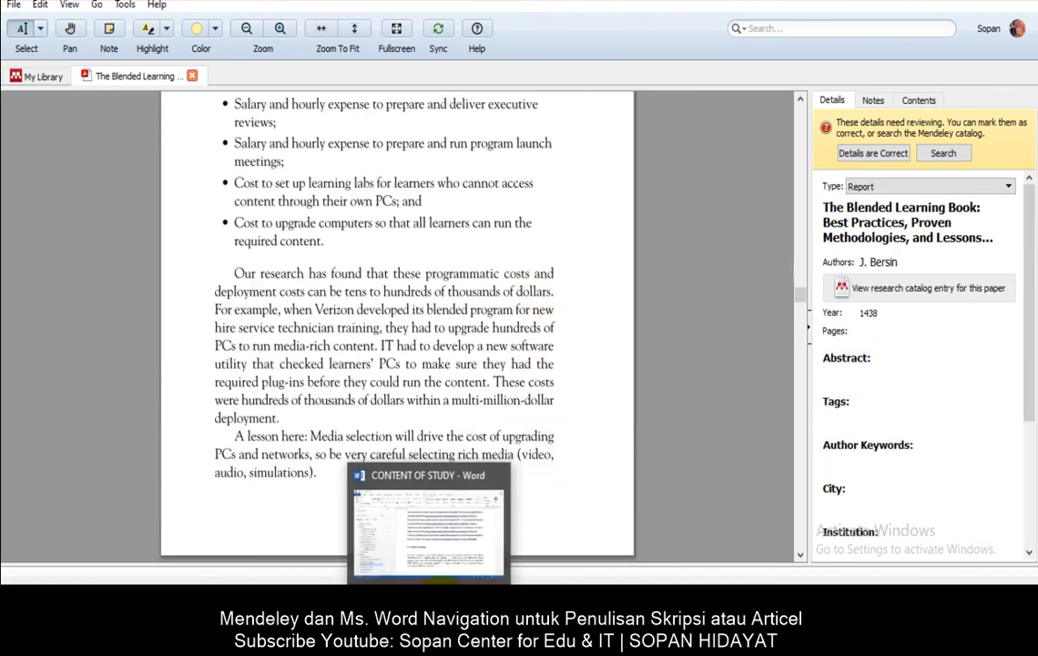
{"action": "scroll", "coordinate": [629, 394], "scroll_direction": "up", "scroll_amount": 5}
{"action": "left_click_drag", "start_coordinate": [802, 304], "coordinate": [802, 91]}
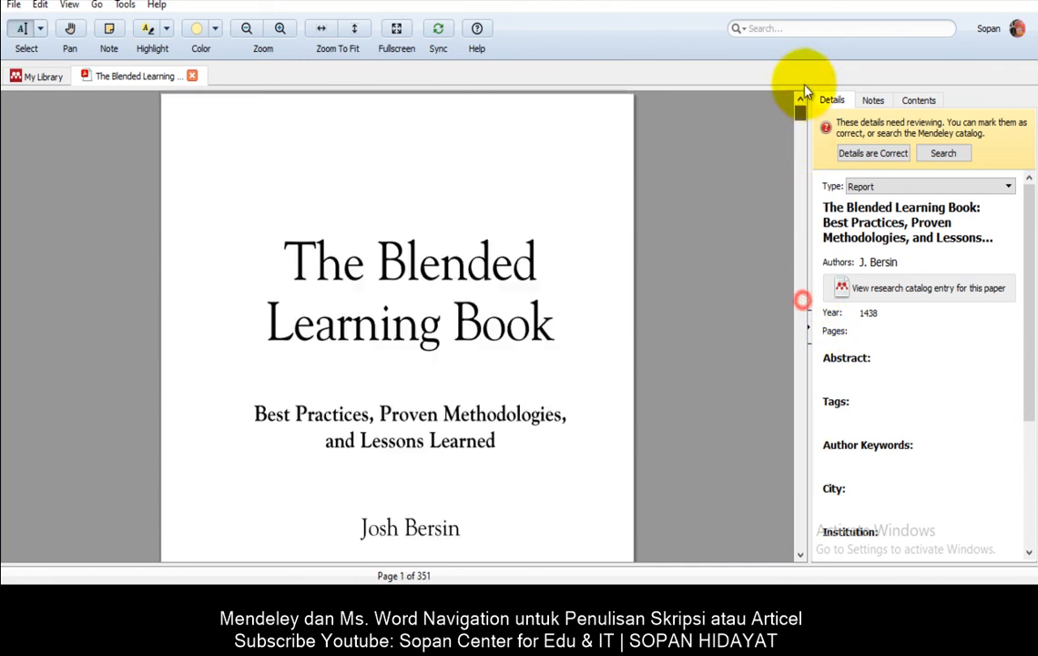
{"action": "left_click_drag", "start_coordinate": [287, 258], "coordinate": [538, 314]}
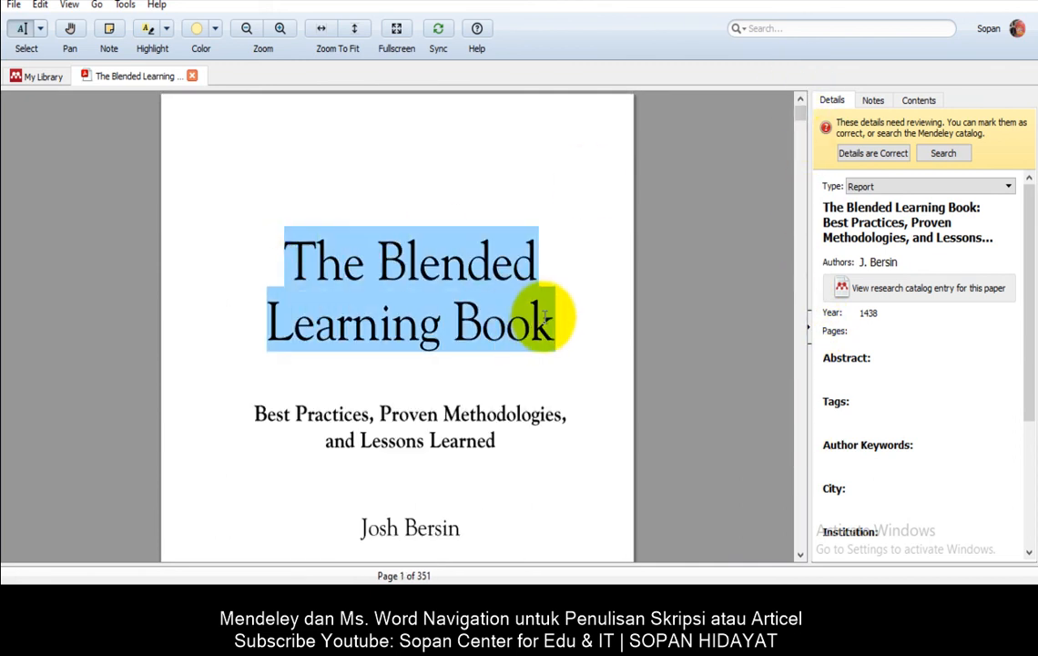
{"action": "left_click", "coordinate": [504, 429]}
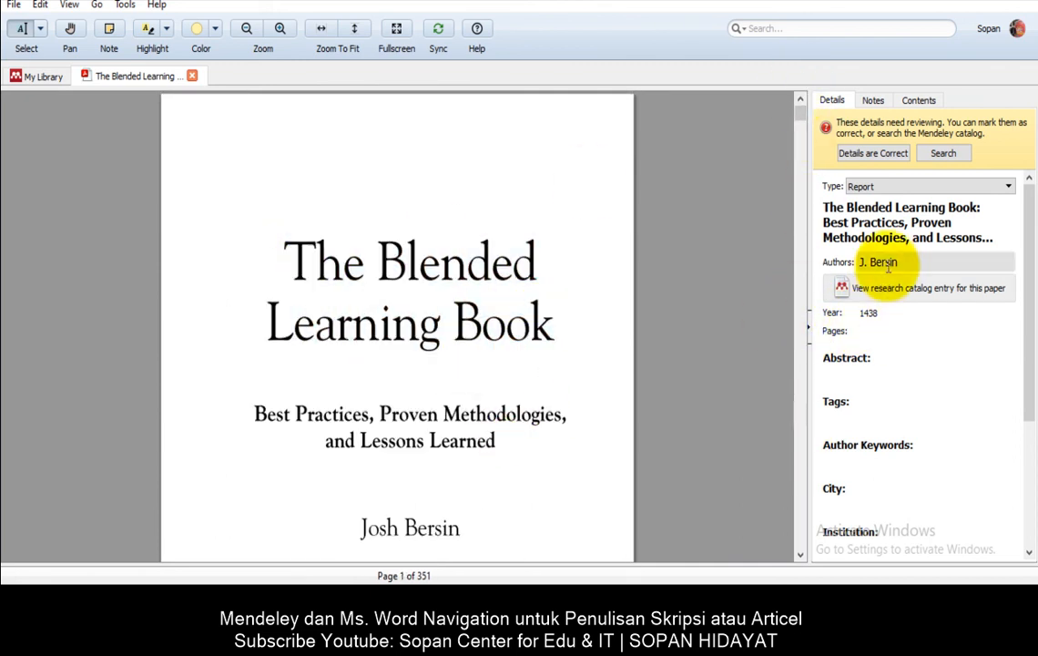
{"action": "mouse_move", "coordinate": [475, 582]}
- Return to Word and insert a Mendeley citation for The Blended Learning Book at the paragraph's end, finding it by the author's surname
{"action": "left_click", "coordinate": [447, 530]}
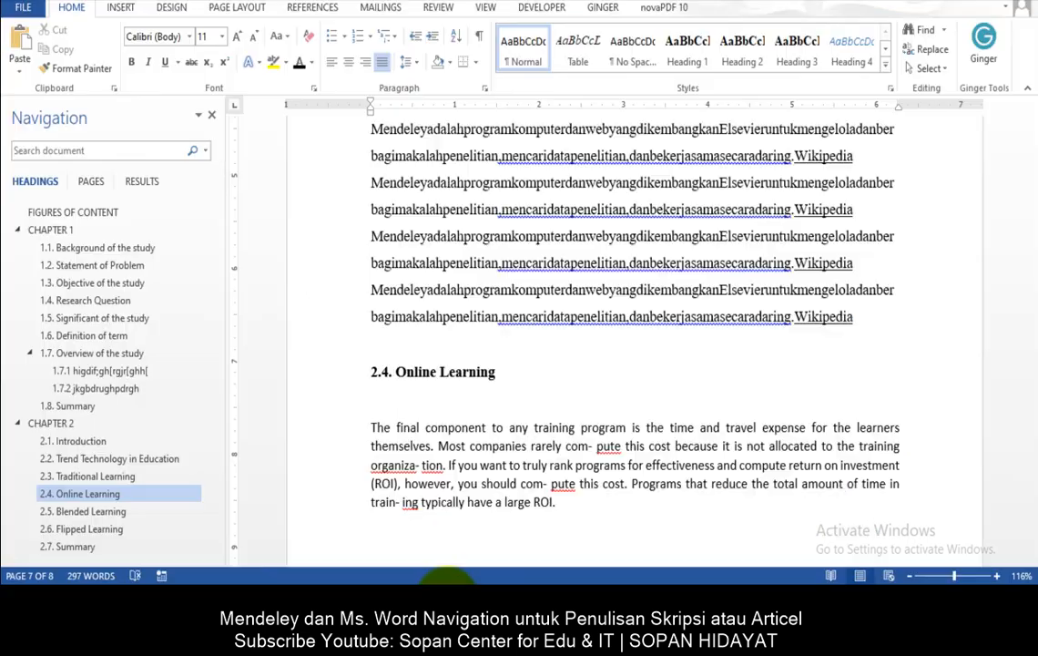
{"action": "left_click", "coordinate": [583, 515]}
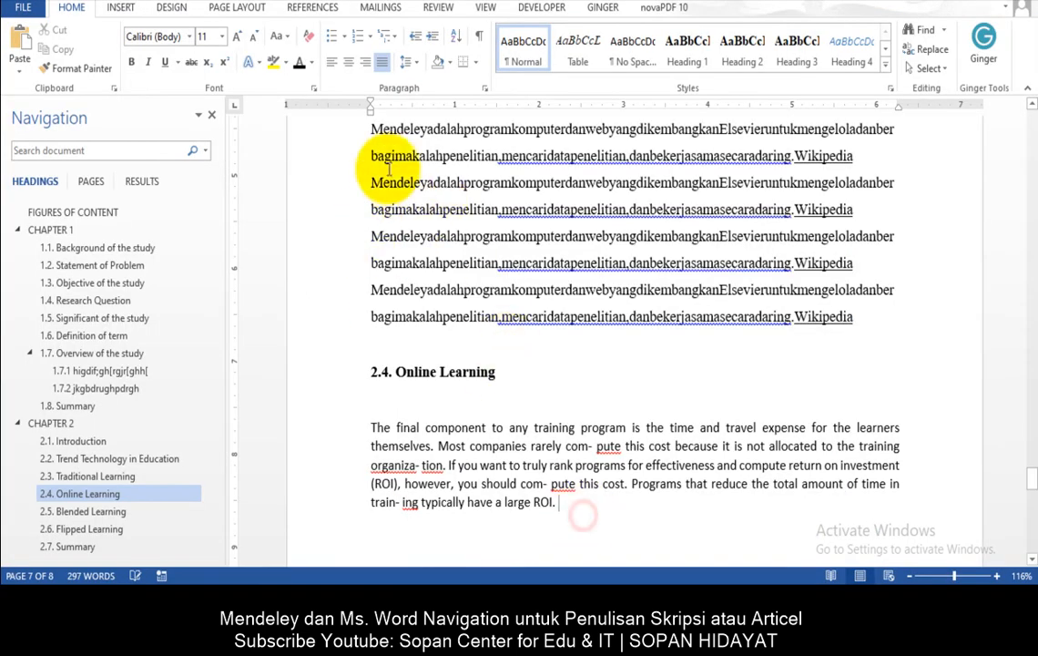
{"action": "left_click", "coordinate": [305, 8]}
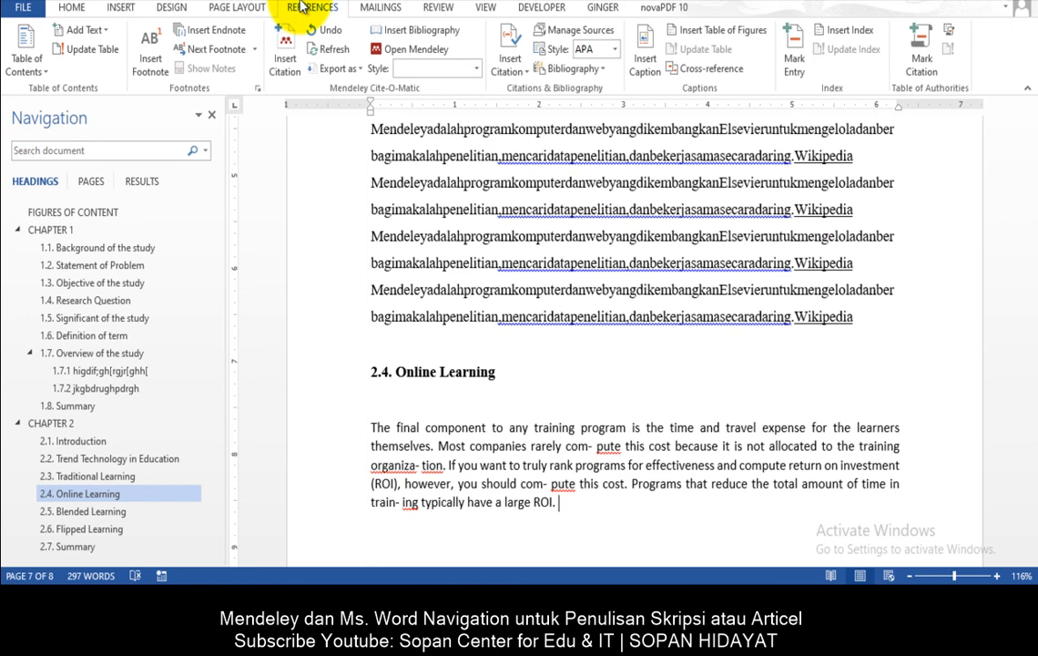
{"action": "left_click", "coordinate": [286, 64]}
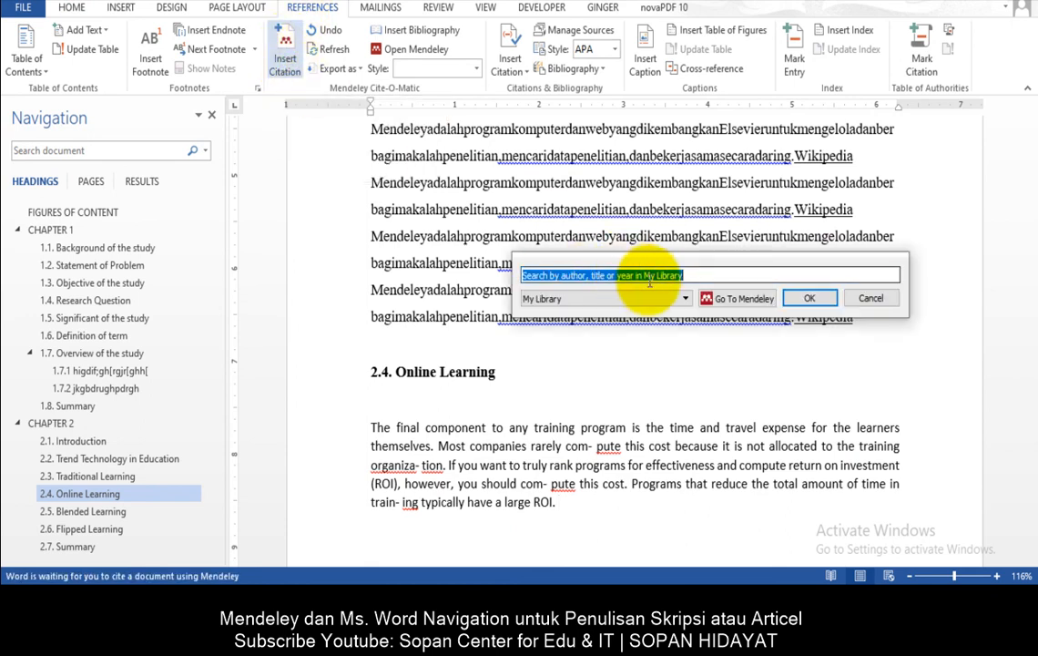
{"action": "type", "text": "B"}
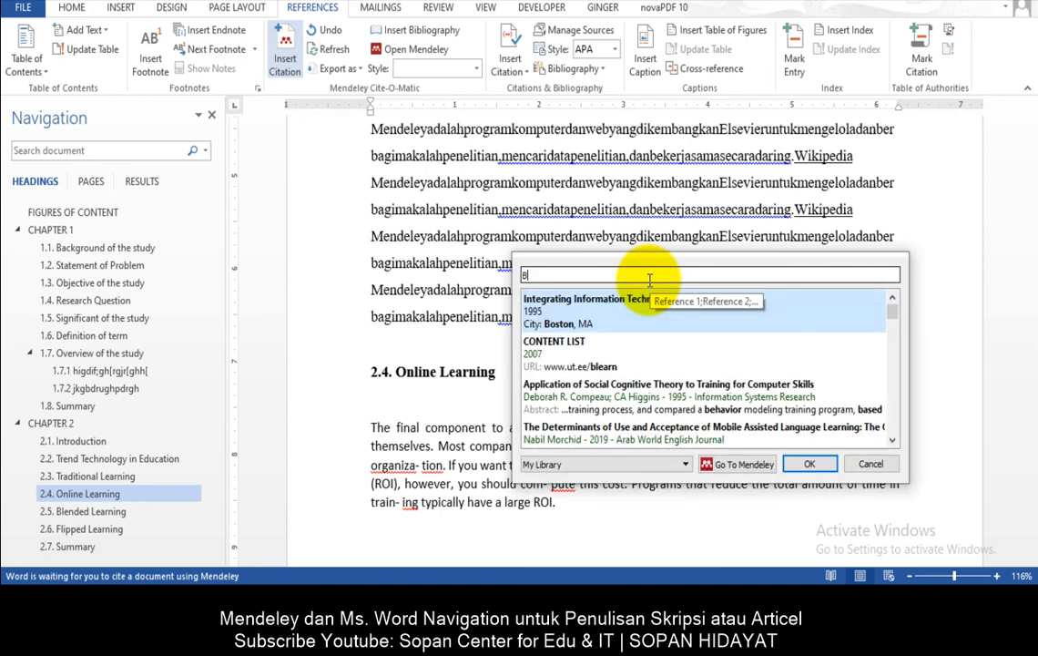
{"action": "type", "text": "ersin"}
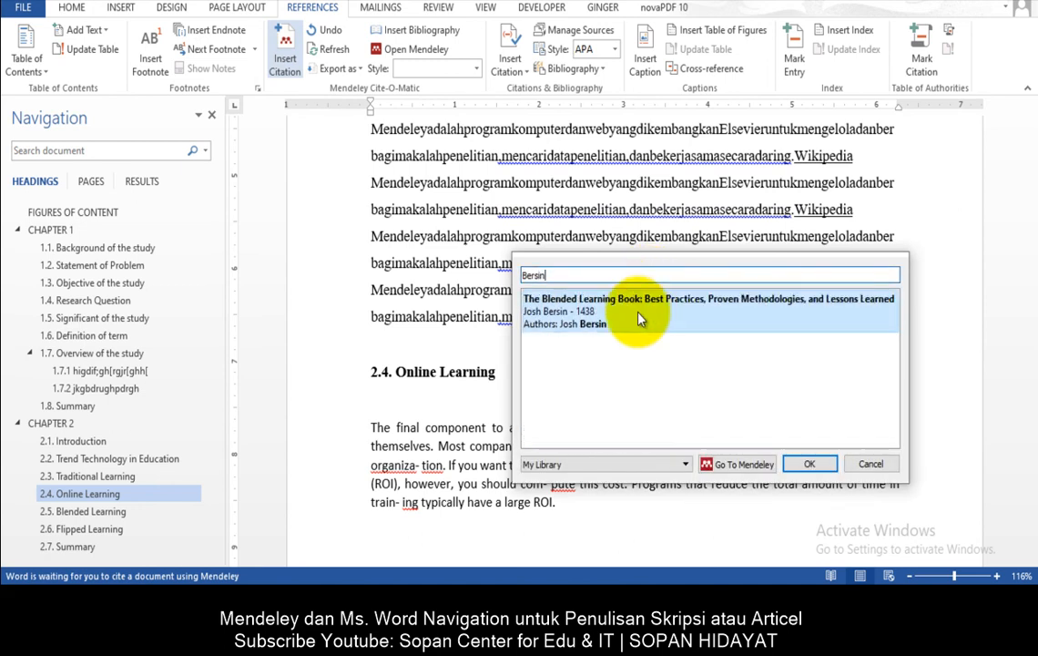
{"action": "double_click", "coordinate": [641, 318]}
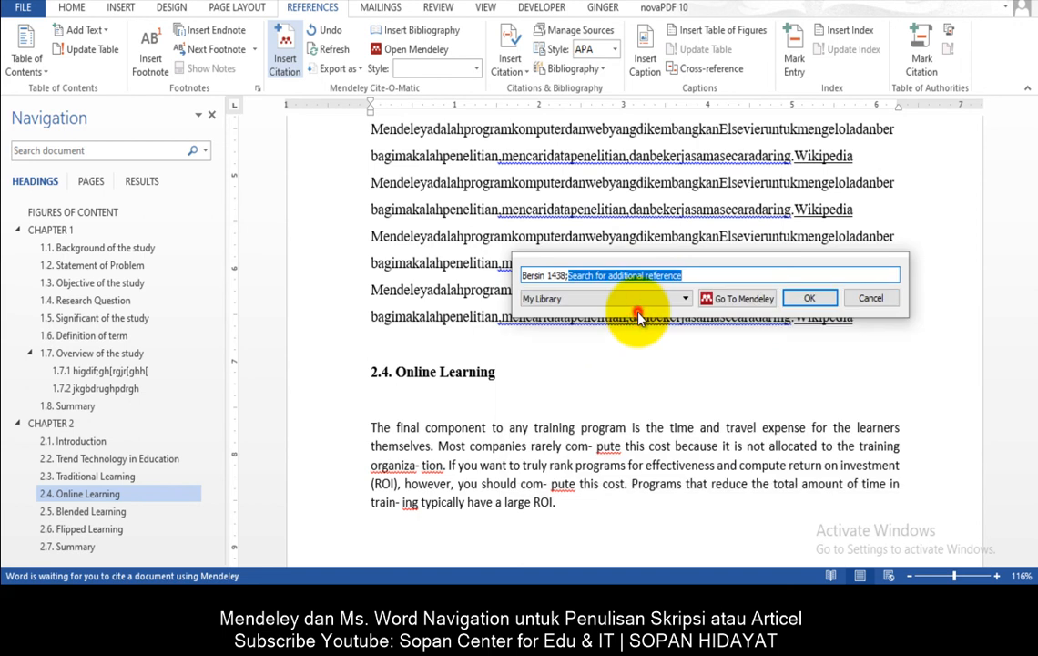
{"action": "left_click", "coordinate": [811, 301]}
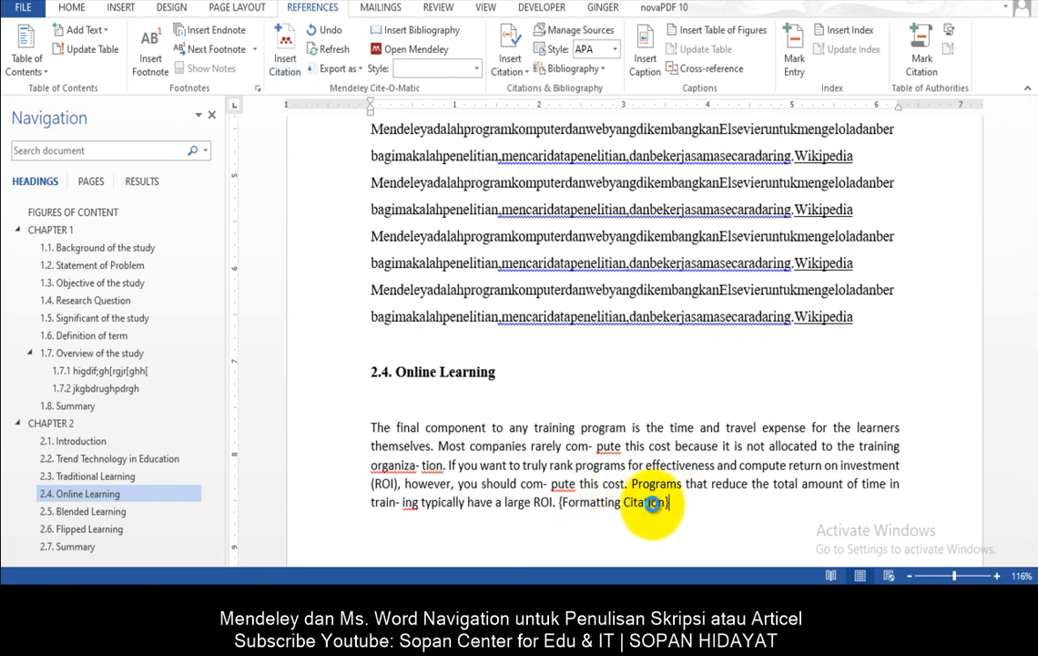
{"action": "scroll", "coordinate": [620, 478], "scroll_direction": "down", "scroll_amount": 1}
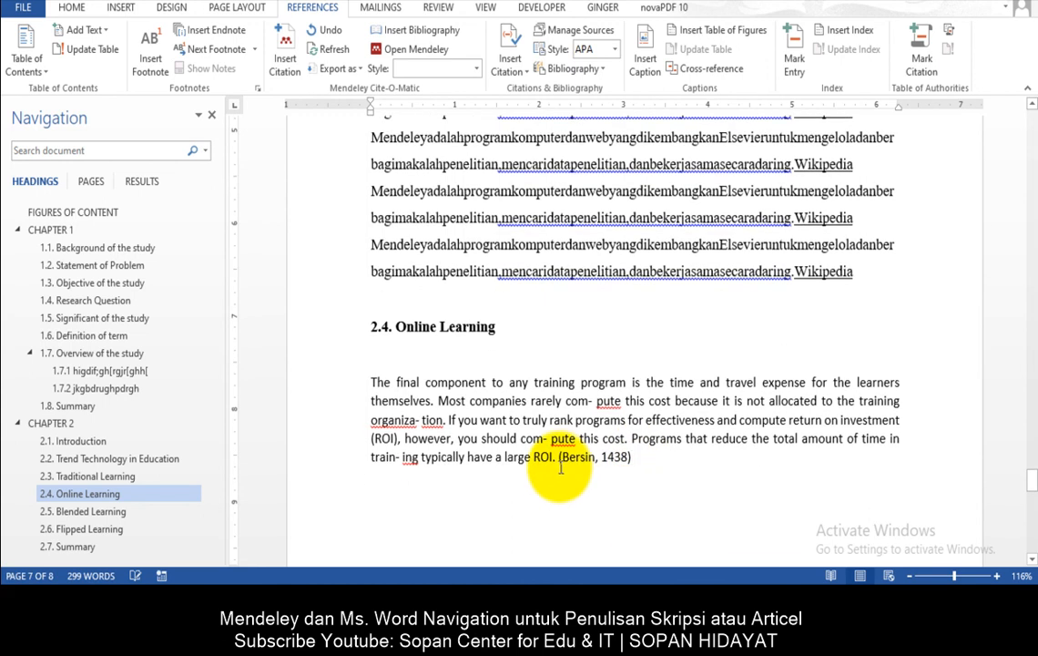
- Insert the Mendeley bibliography after the citation in section 2.4 and move its entry onto a separate line
{"action": "left_click", "coordinate": [583, 460]}
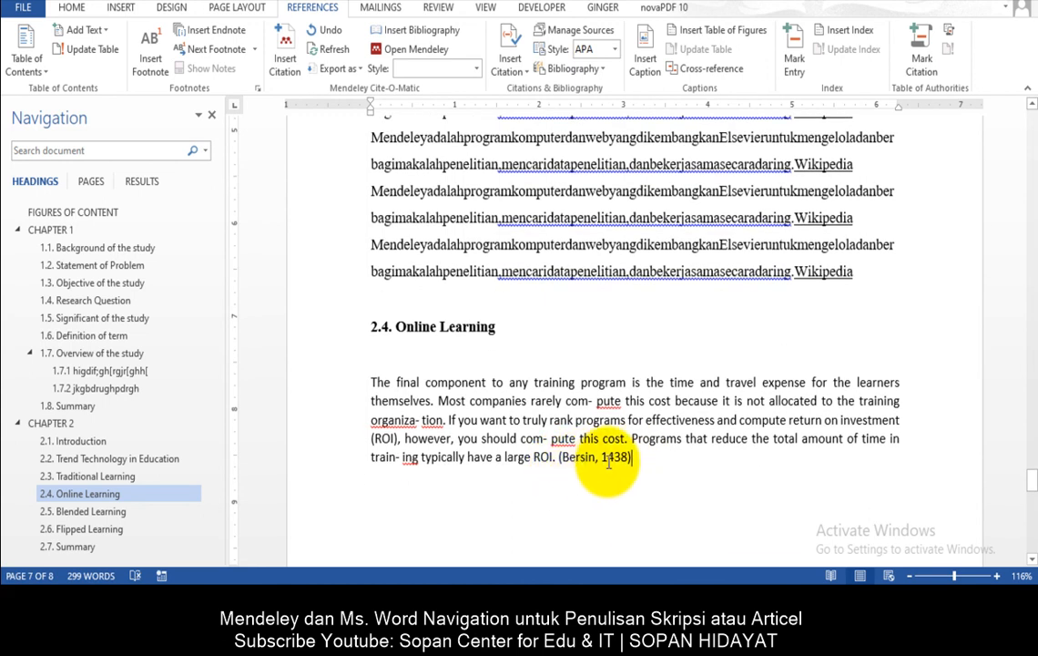
{"action": "left_click", "coordinate": [631, 460]}
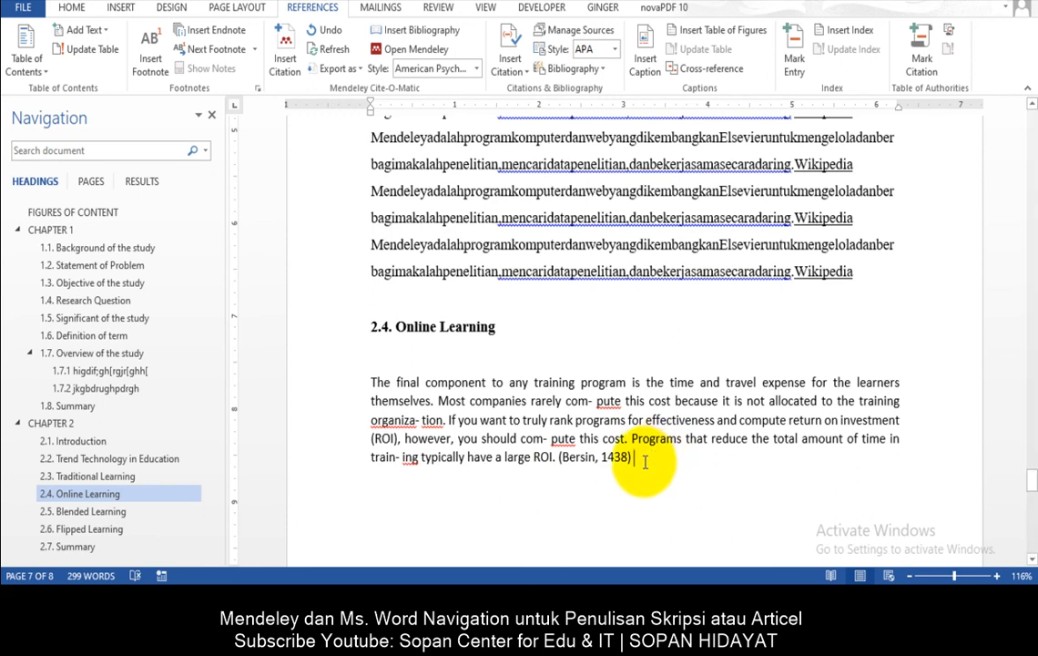
{"action": "triple_click", "coordinate": [644, 460]}
{"action": "left_click", "coordinate": [649, 458]}
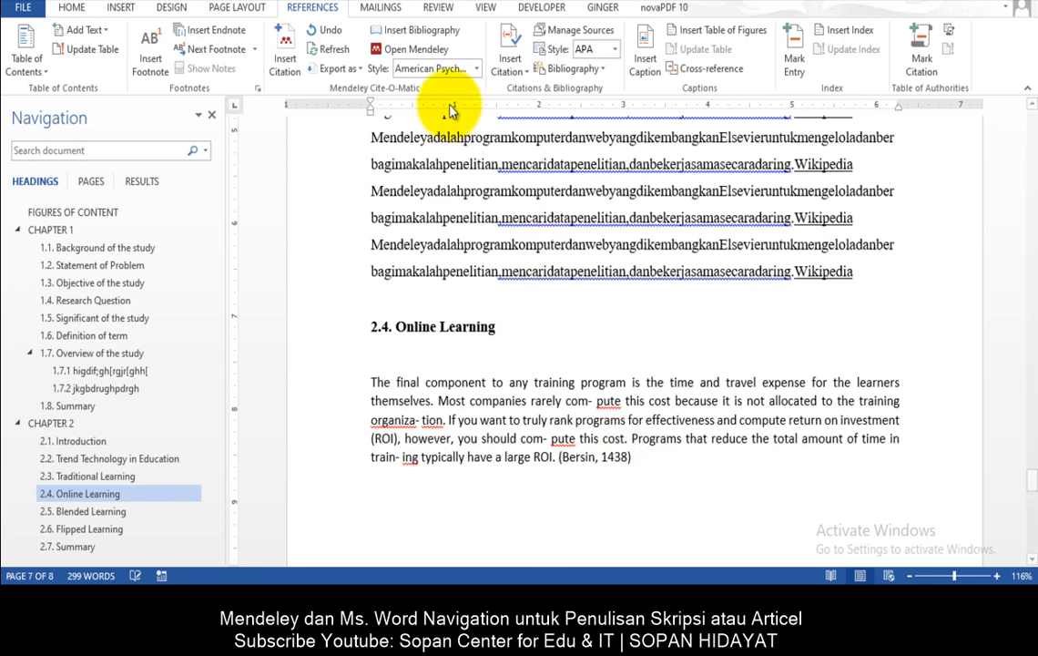
{"action": "left_click", "coordinate": [425, 33]}
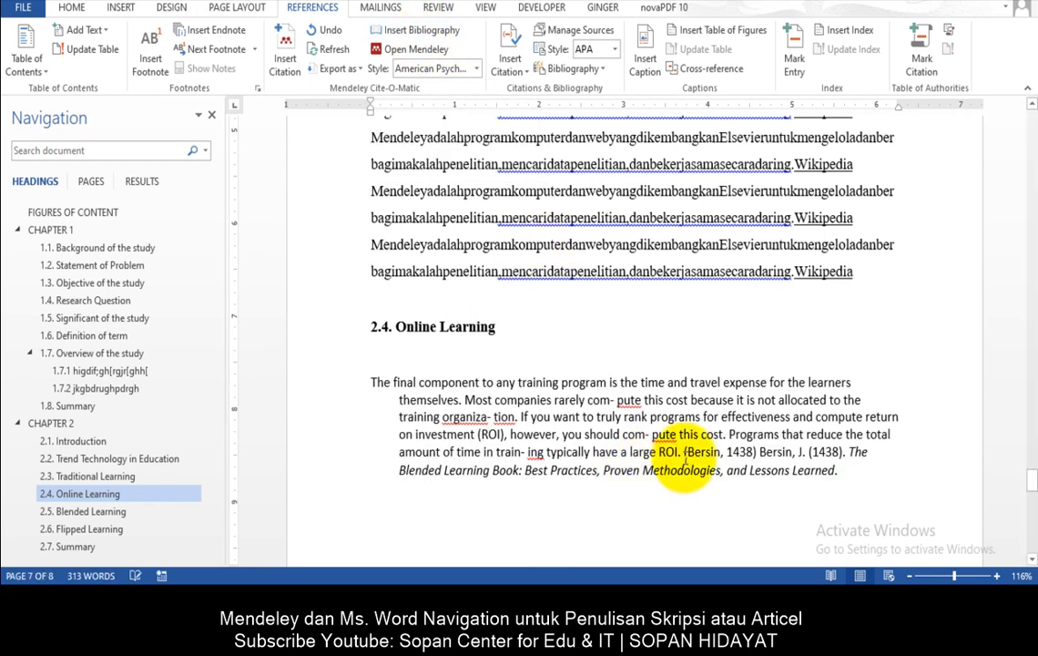
{"action": "left_click", "coordinate": [763, 460]}
{"action": "key", "text": "Return"}
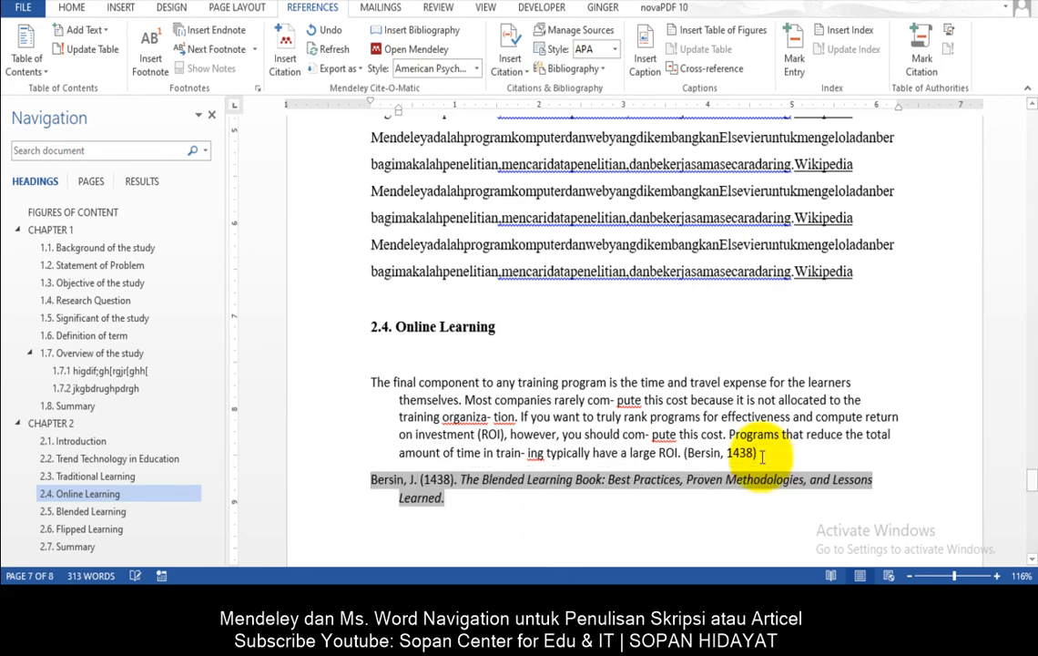
- Examine the inserted bibliography entry and the citation styles available for it in Mendeley
{"action": "scroll", "coordinate": [461, 505], "scroll_direction": "down", "scroll_amount": 1}
{"action": "left_click", "coordinate": [464, 458]}
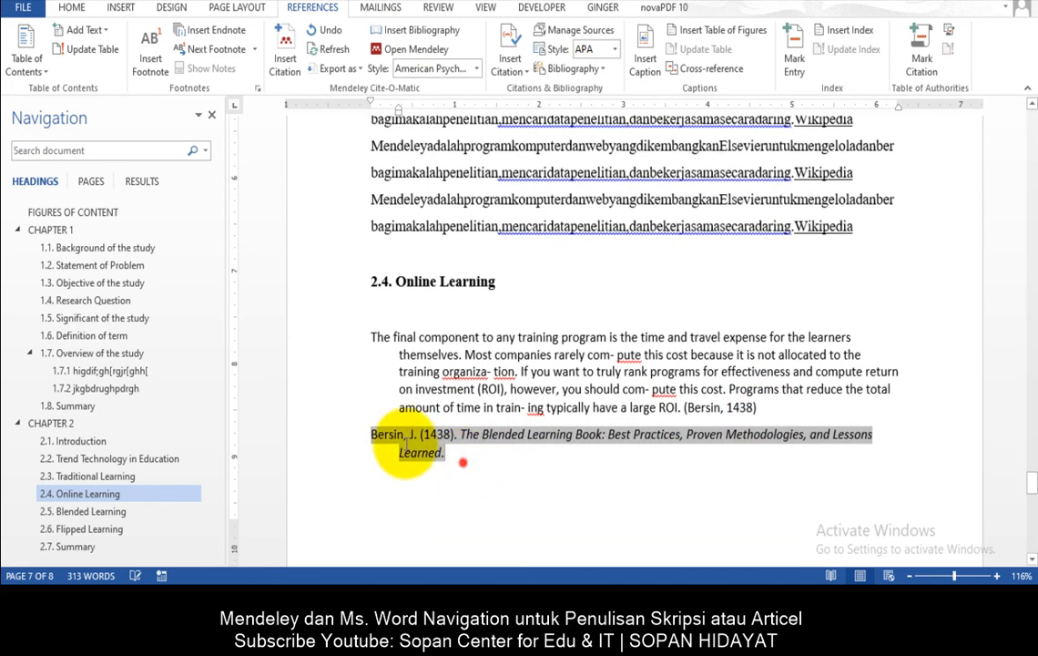
{"action": "left_click", "coordinate": [460, 68]}
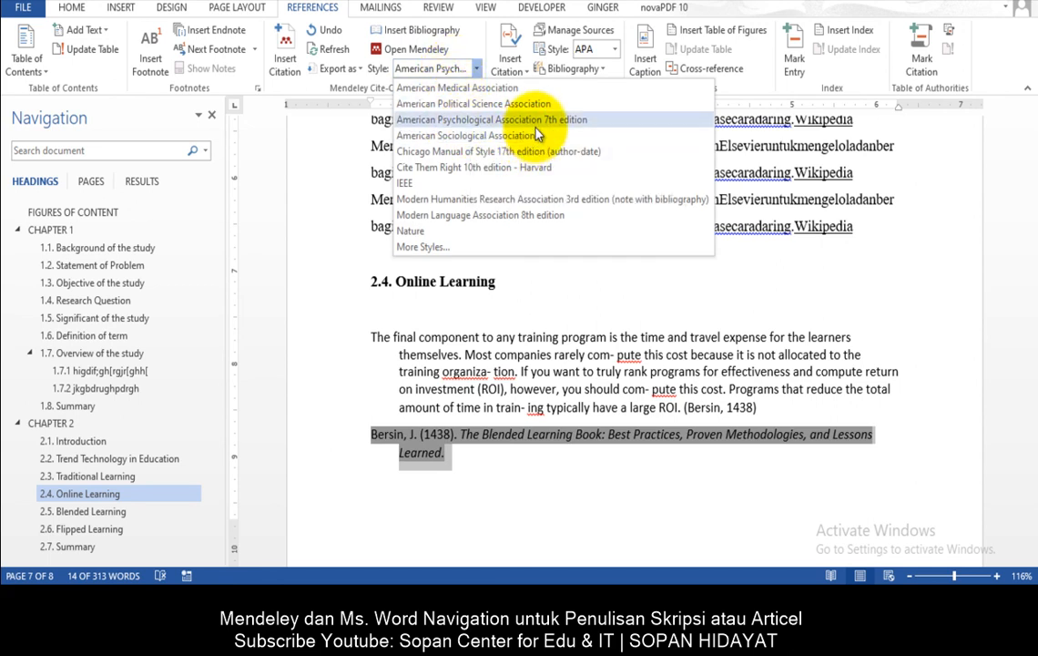
{"action": "left_click", "coordinate": [424, 461]}
{"action": "left_click", "coordinate": [465, 452]}
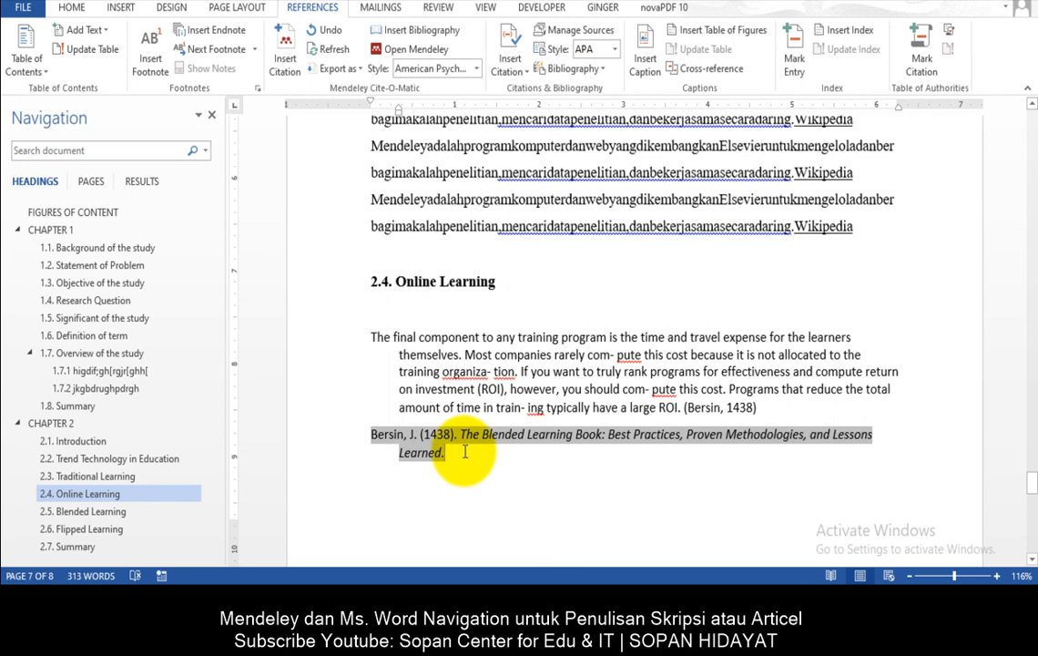
{"action": "left_click", "coordinate": [476, 69]}
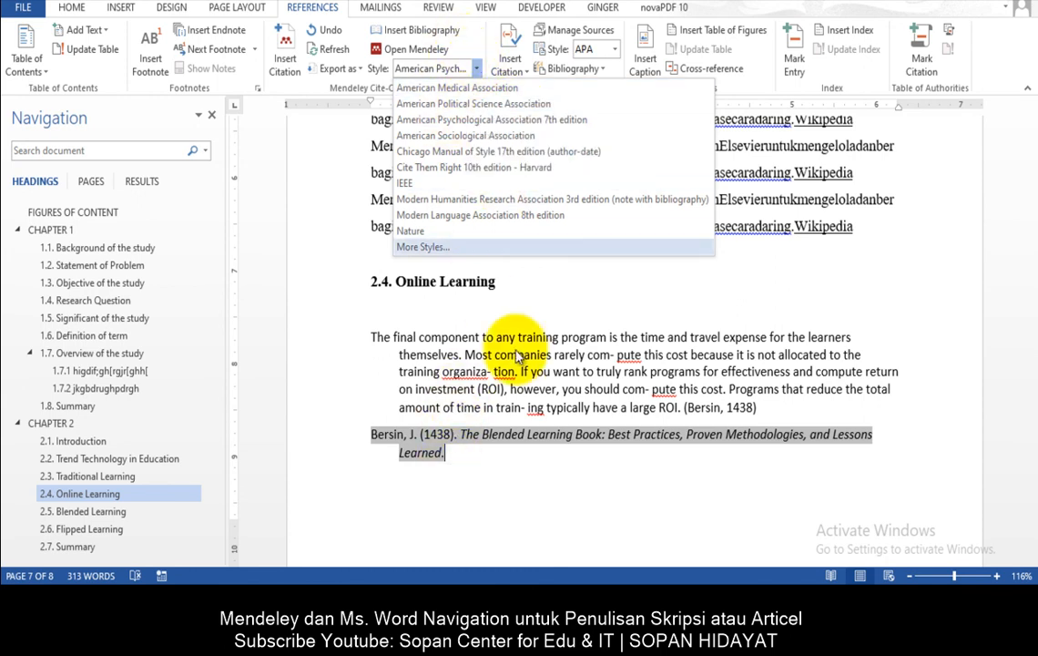
{"action": "left_click", "coordinate": [480, 448]}
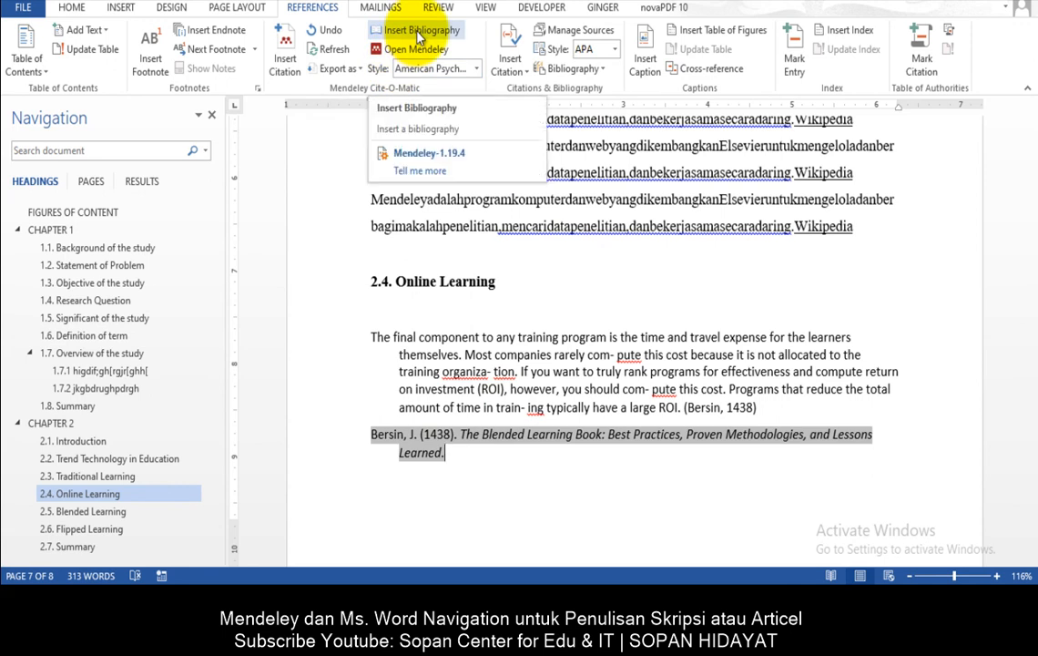
{"action": "left_click", "coordinate": [489, 473]}
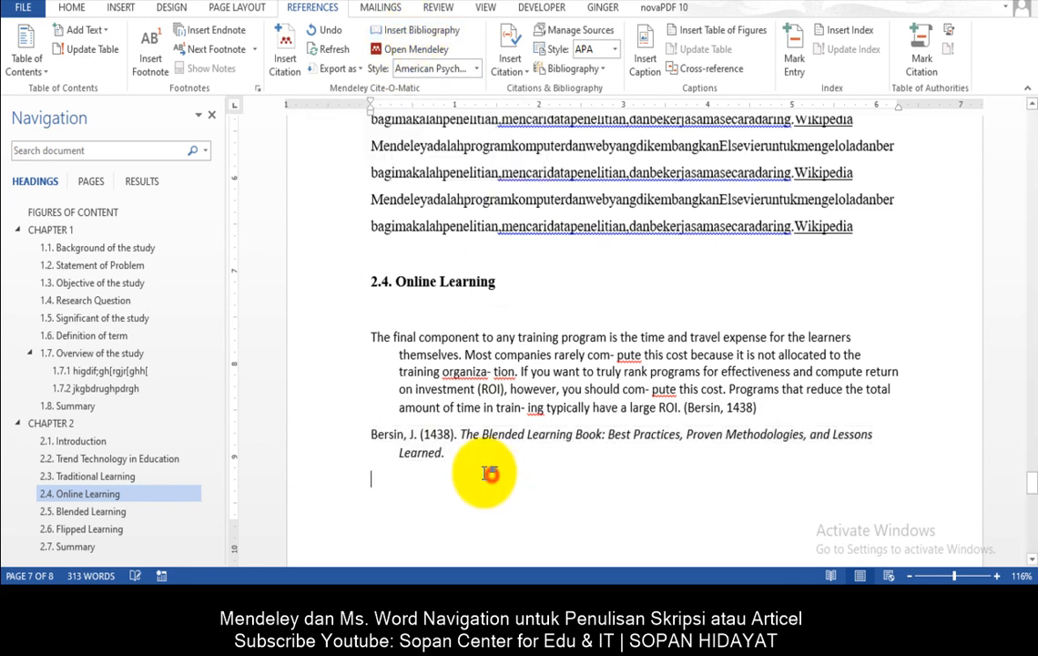
{"action": "left_click", "coordinate": [476, 463]}
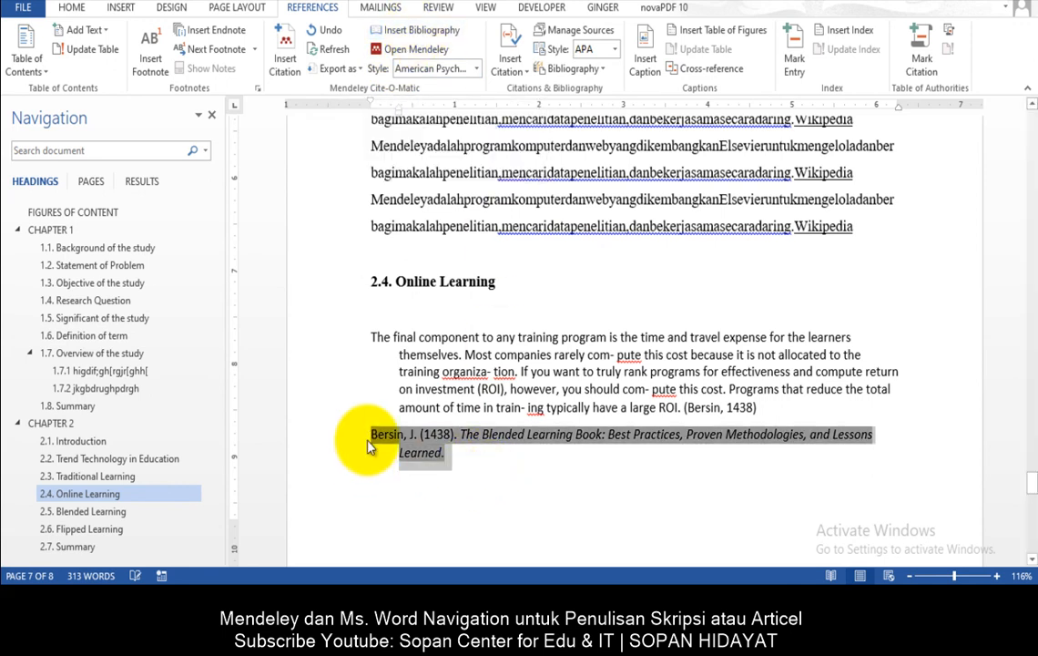
- Cut the Mendeley bibliography entry out of section 2.4
{"action": "key", "text": "Delete"}
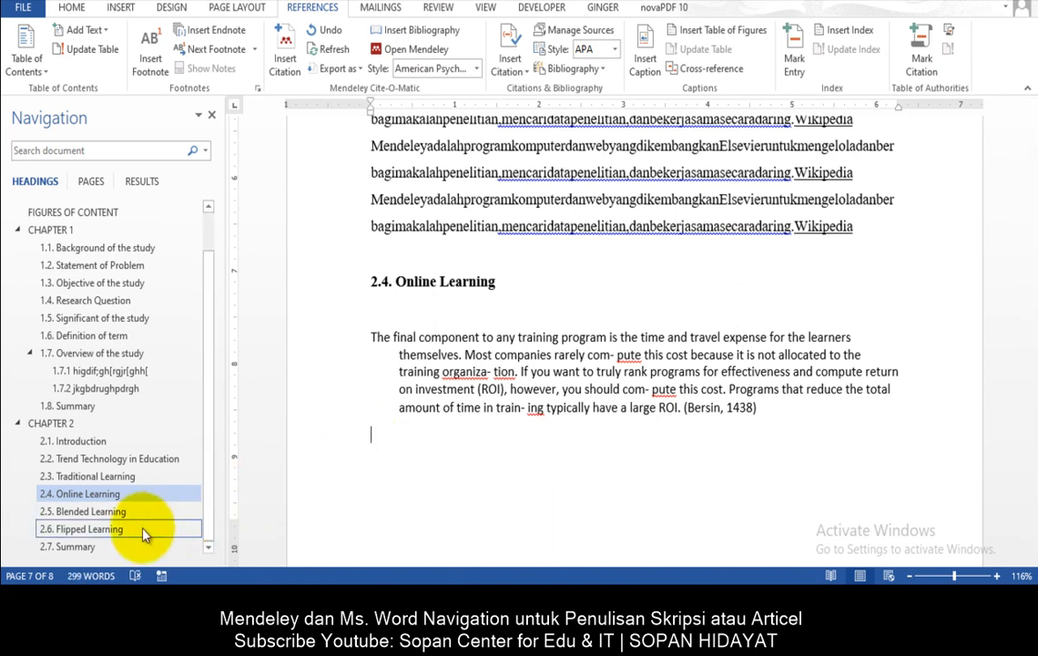
{"action": "scroll", "coordinate": [205, 369], "scroll_direction": "up", "scroll_amount": 1}
{"action": "scroll", "coordinate": [204, 367], "scroll_direction": "down", "scroll_amount": 1}
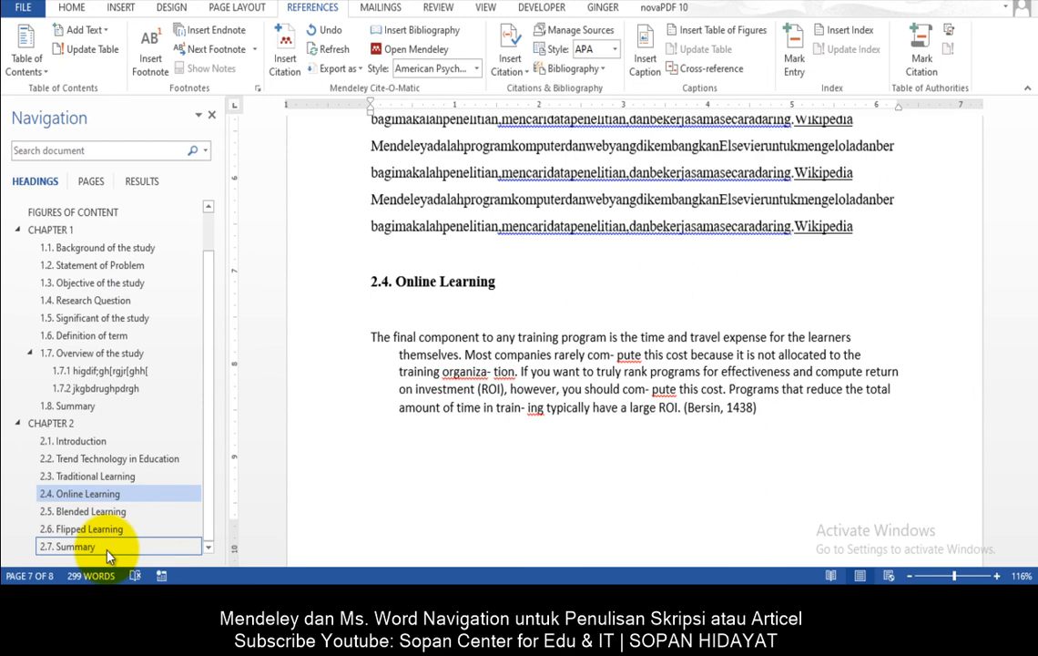
- Insert a Next Page section break before REFERENCES, below the 2.7 Summary heading
{"action": "left_click", "coordinate": [75, 547]}
{"action": "left_click", "coordinate": [371, 178]}
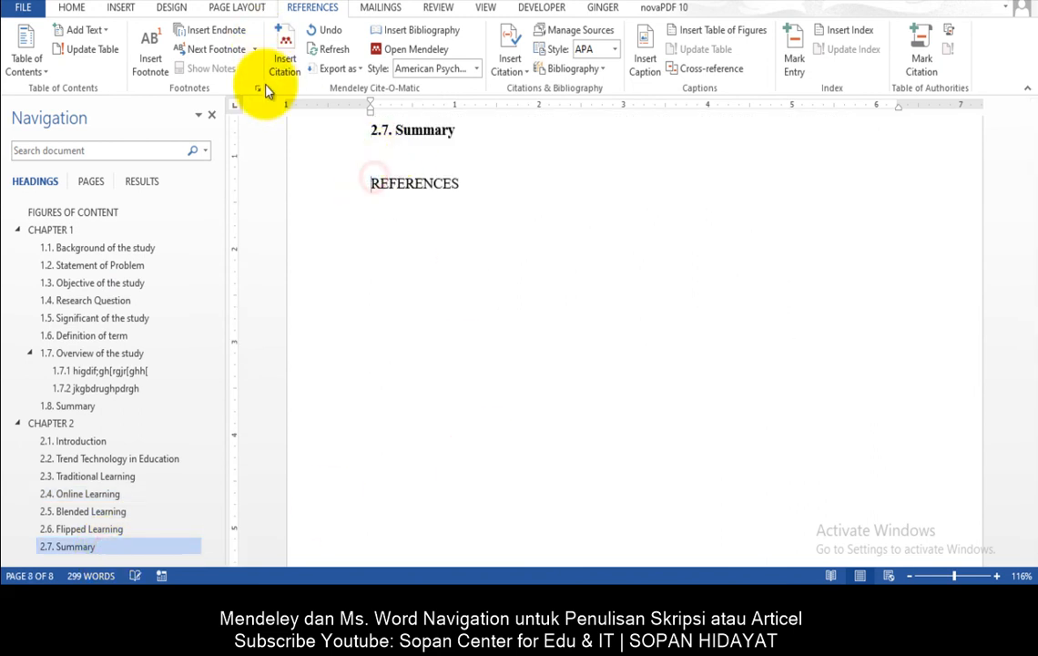
{"action": "left_click", "coordinate": [240, 9]}
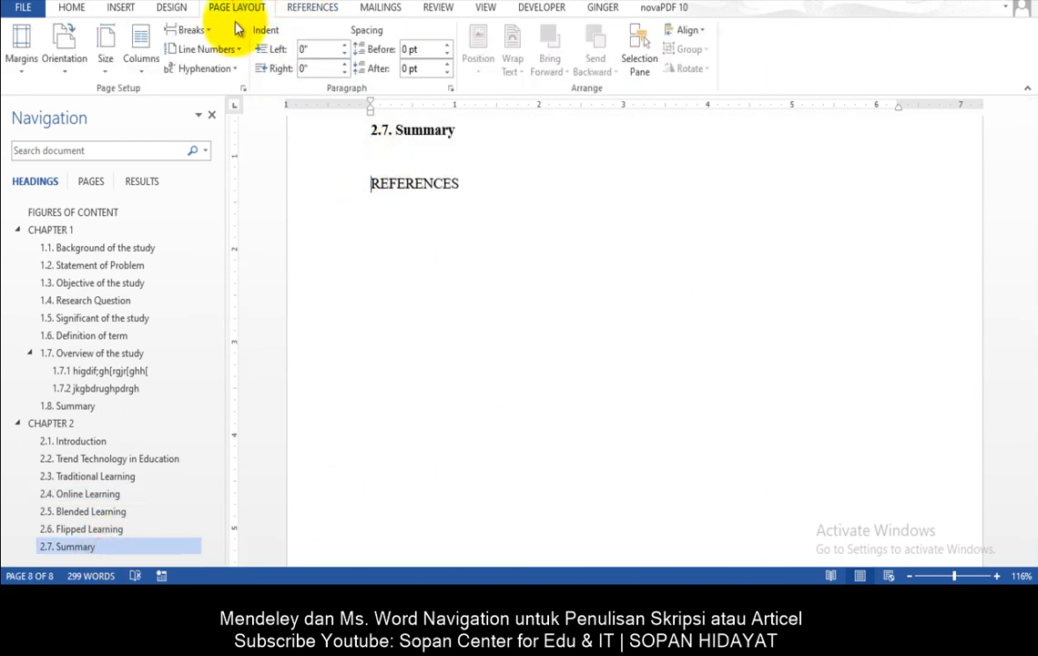
{"action": "left_click", "coordinate": [186, 29]}
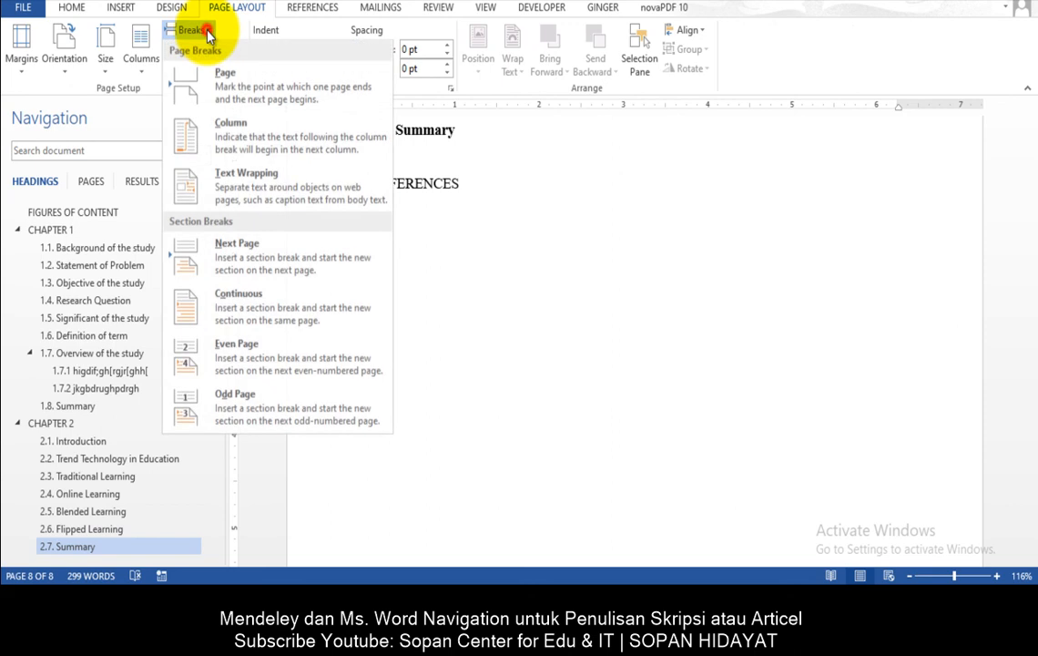
{"action": "left_click", "coordinate": [232, 246]}
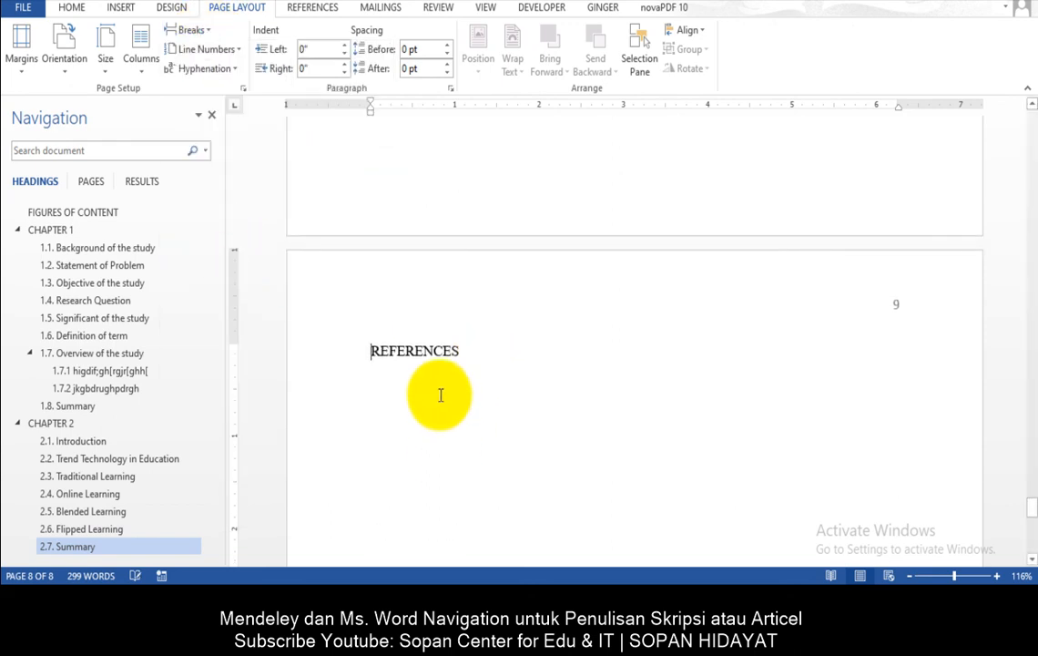
- Format REFERENCES as Heading 1 and paste the cut bibliography entry on a new line beneath it
{"action": "left_click", "coordinate": [72, 9]}
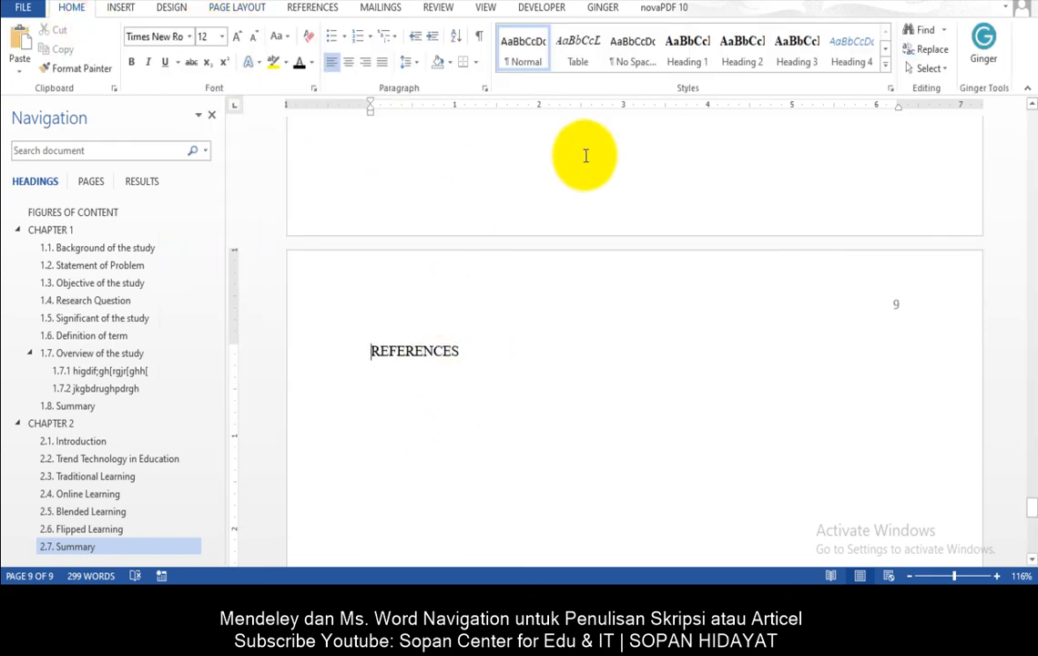
{"action": "left_click", "coordinate": [685, 53]}
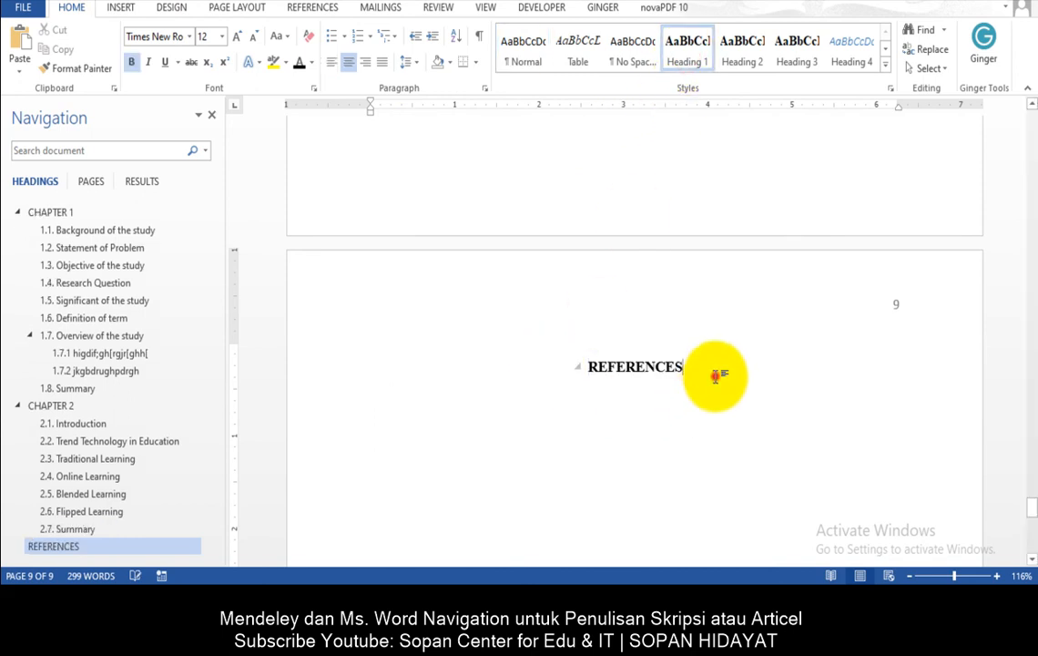
{"action": "key", "text": "Return"}
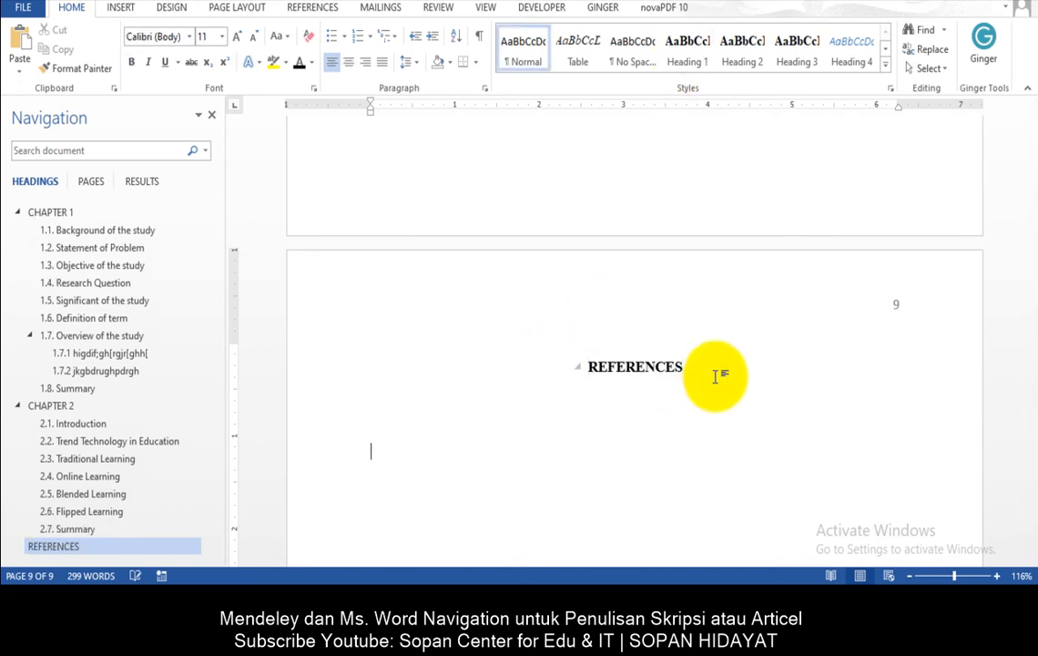
{"action": "type", "text": "Bersin, J. (1438). The Blended Learning Book: Best Practices, Proven Methodologies, and Lessons Learned."}
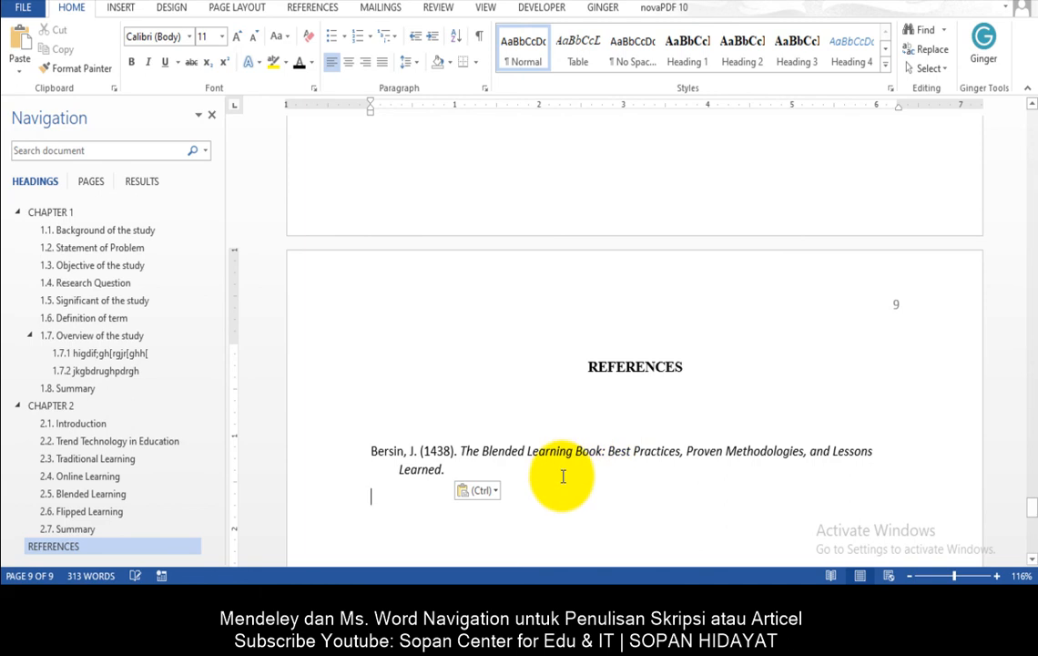
{"action": "scroll", "coordinate": [567, 471], "scroll_direction": "up", "scroll_amount": 8}
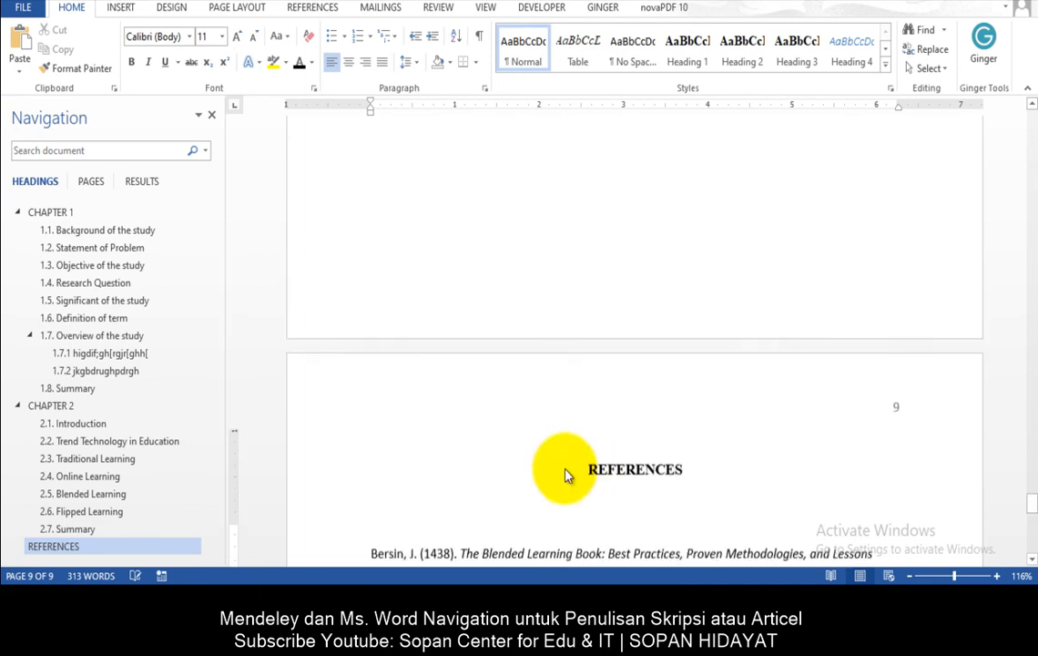
{"action": "scroll", "coordinate": [566, 470], "scroll_direction": "down", "scroll_amount": 7}
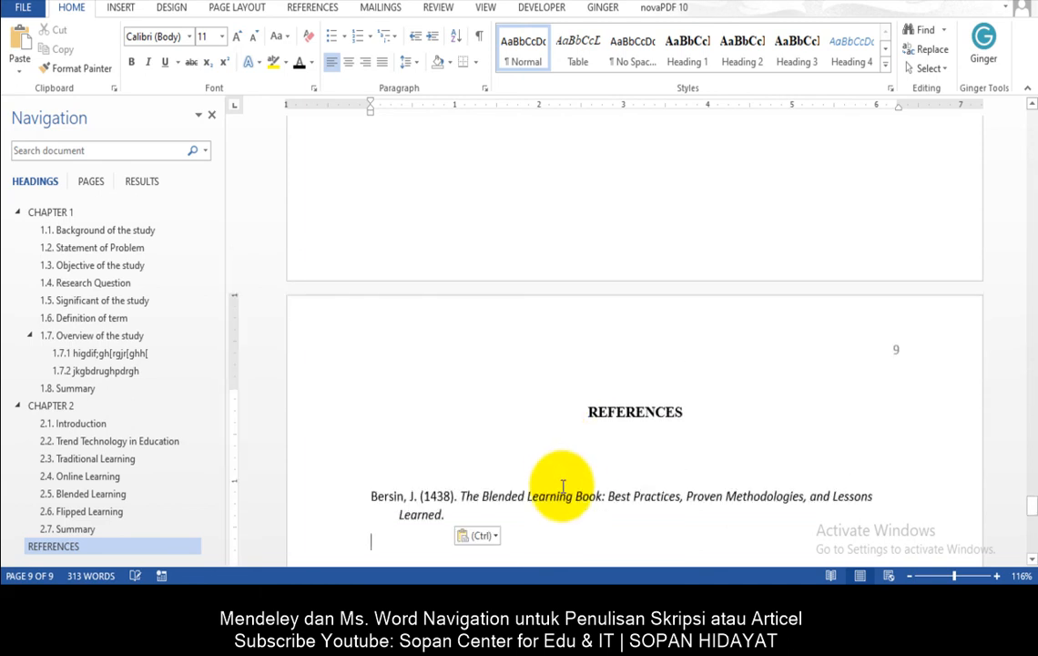
{"action": "left_click", "coordinate": [610, 577]}
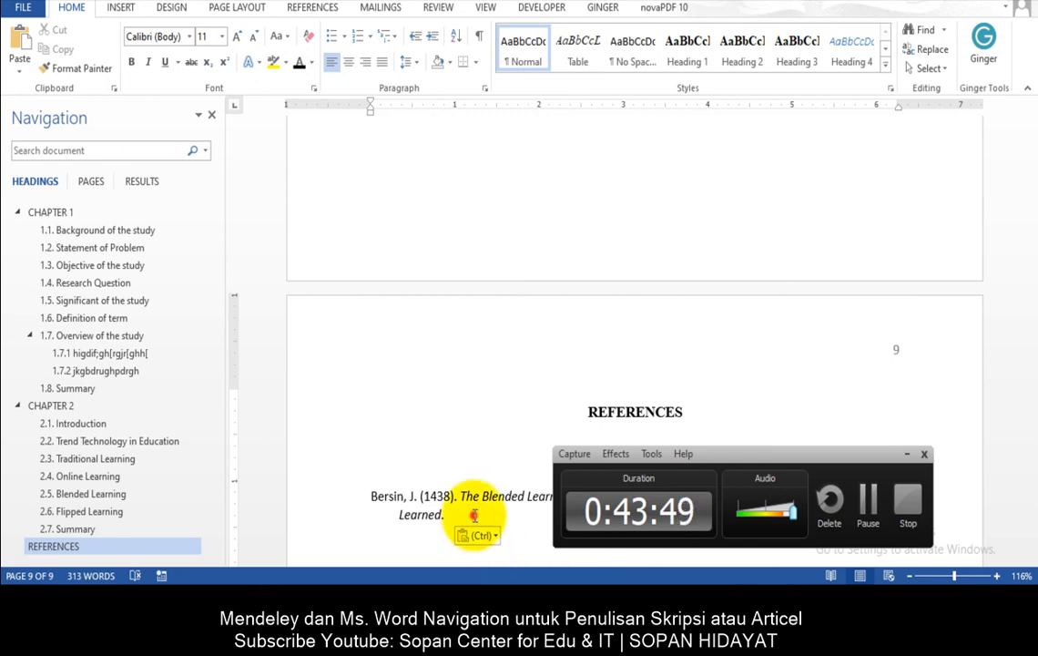
{"action": "scroll", "coordinate": [477, 513], "scroll_direction": "down", "scroll_amount": 2}
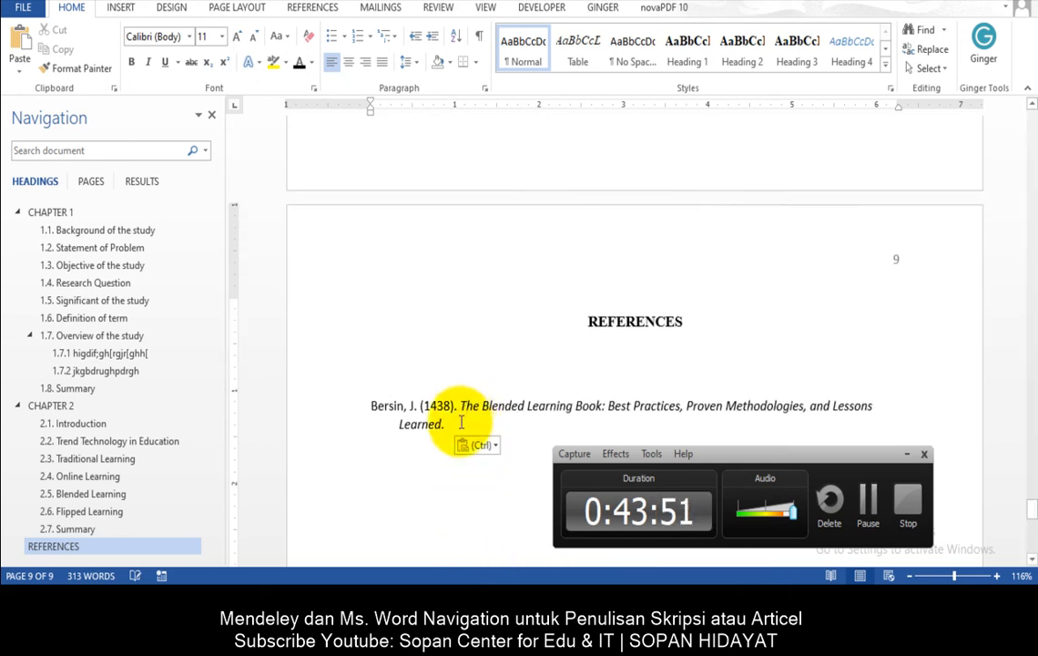
{"action": "left_click_drag", "start_coordinate": [465, 420], "coordinate": [356, 401]}
{"action": "left_click", "coordinate": [464, 425]}
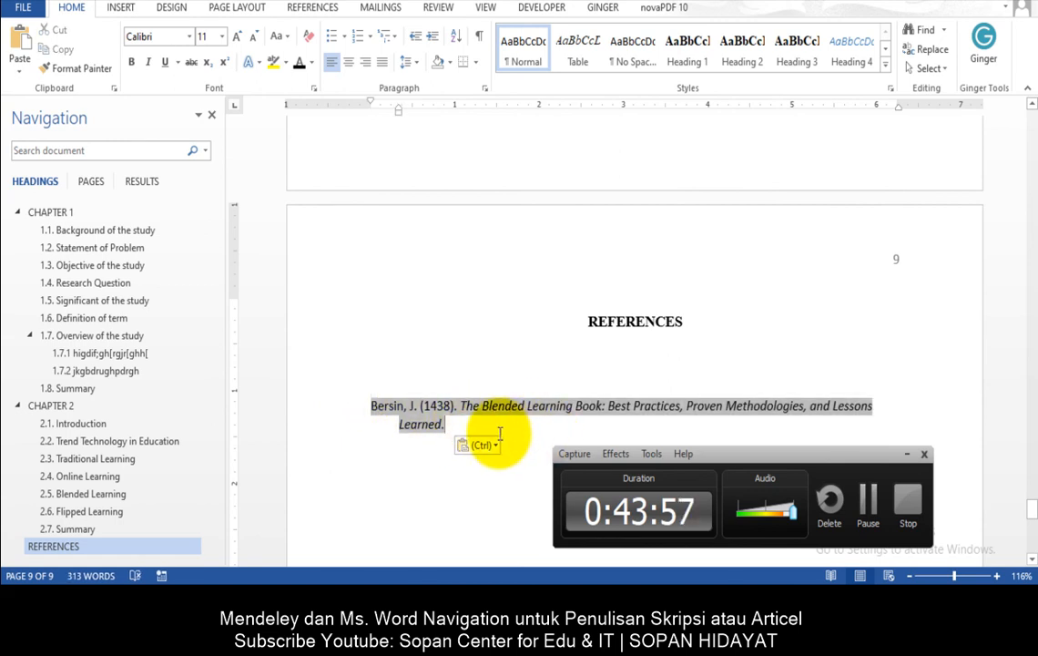
{"action": "mouse_move", "coordinate": [492, 574]}
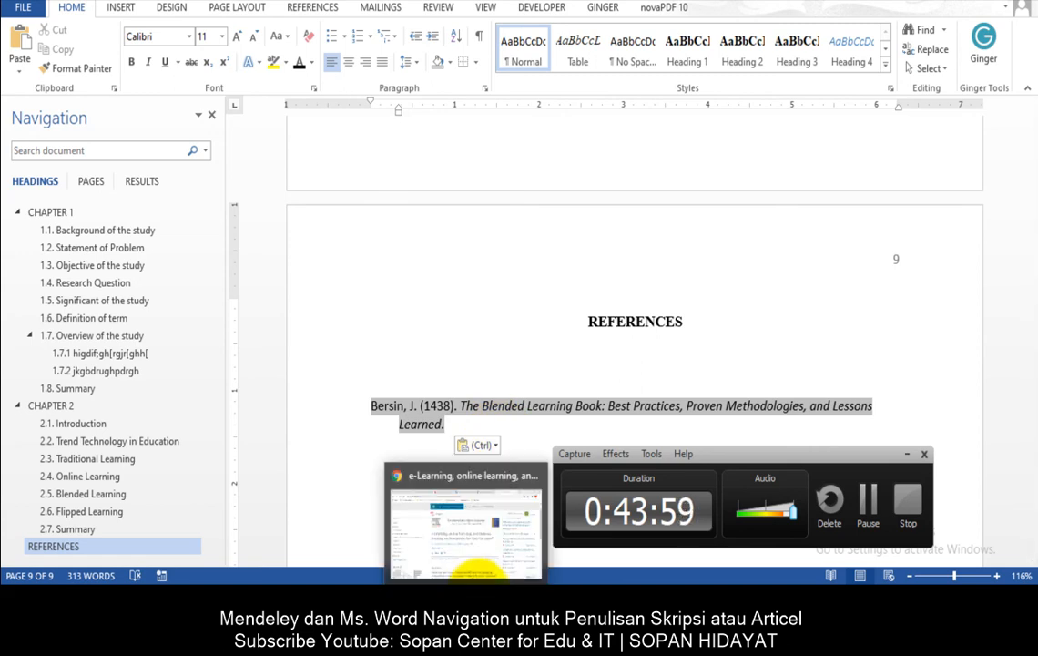
{"action": "left_click", "coordinate": [526, 430]}
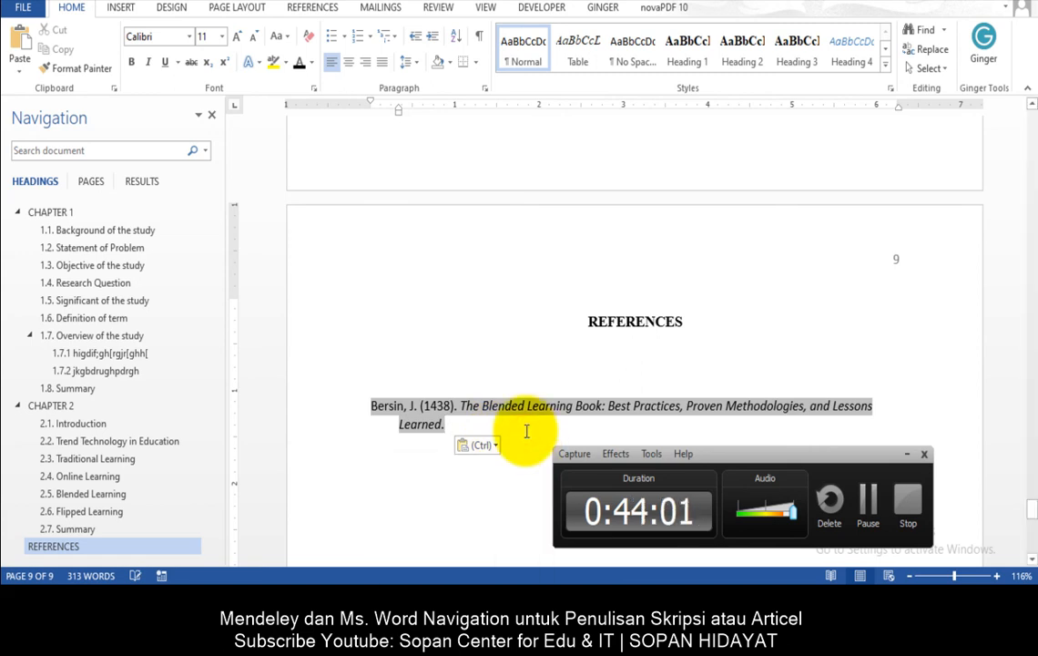
- Switch to Chrome and view the home page of the SOPAN CENTER FOR EDU & IT YouTube channel
{"action": "left_click", "coordinate": [477, 588]}
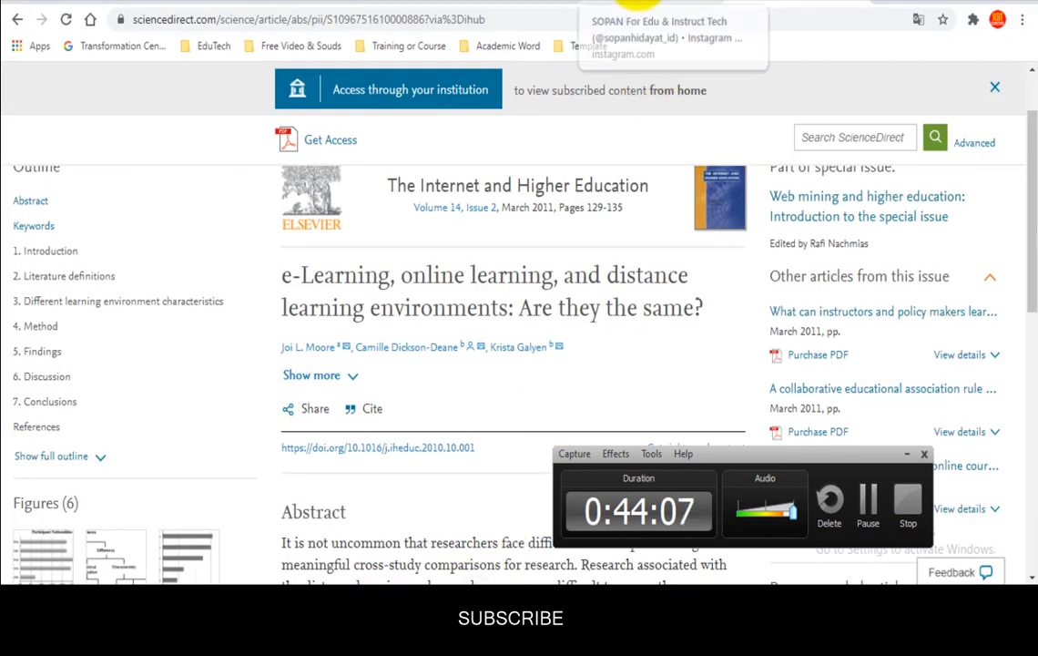
{"action": "left_click", "coordinate": [350, 4]}
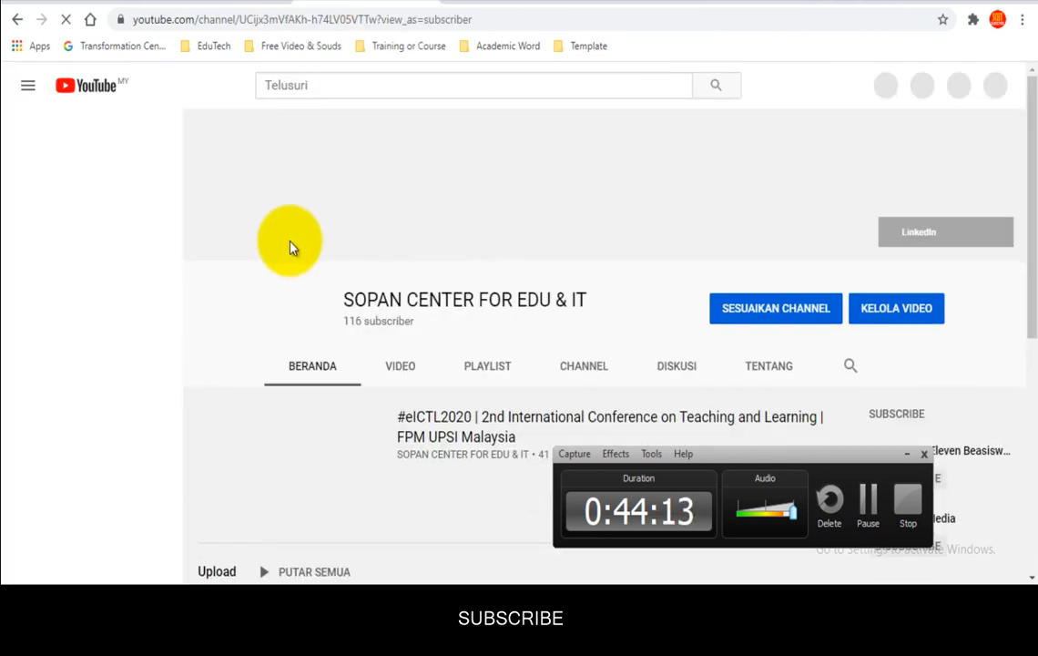
{"action": "scroll", "coordinate": [423, 347], "scroll_direction": "down", "scroll_amount": 3}
{"action": "scroll", "coordinate": [431, 331], "scroll_direction": "up", "scroll_amount": 2}
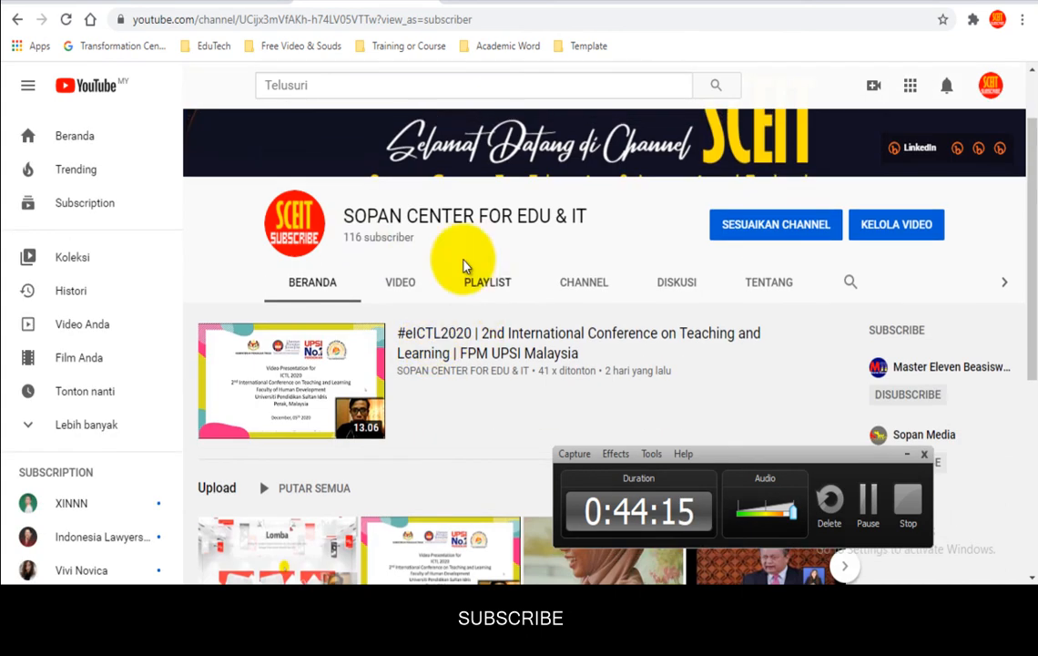
{"action": "scroll", "coordinate": [410, 274], "scroll_direction": "up", "scroll_amount": 1}
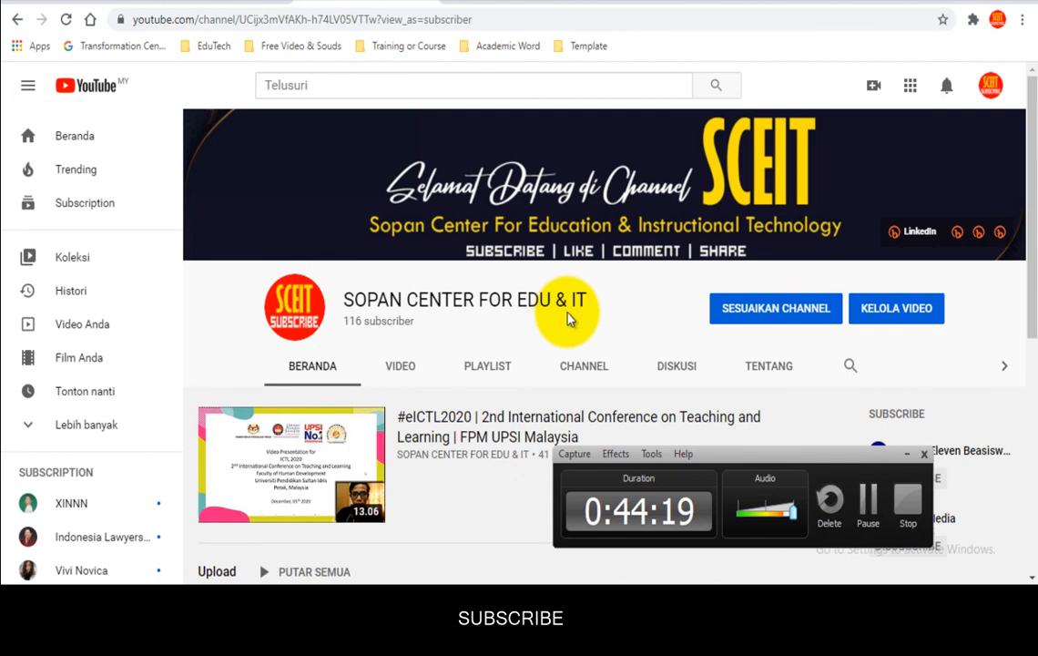
- Show the channel owner's Instagram profile and its web address
{"action": "left_click", "coordinate": [593, 144]}
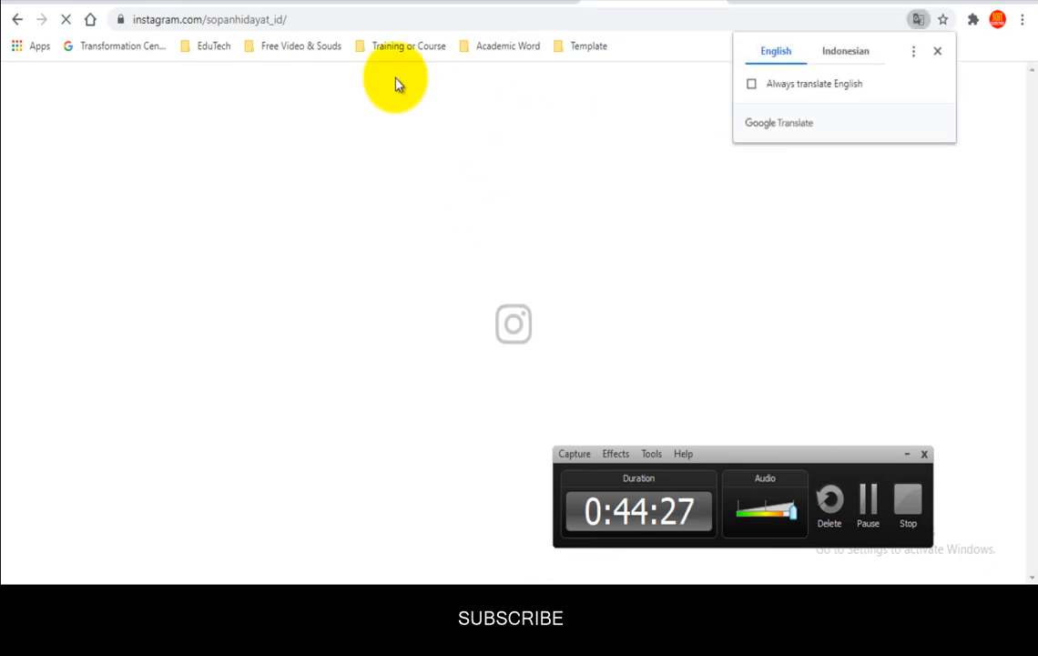
{"action": "left_click", "coordinate": [288, 19]}
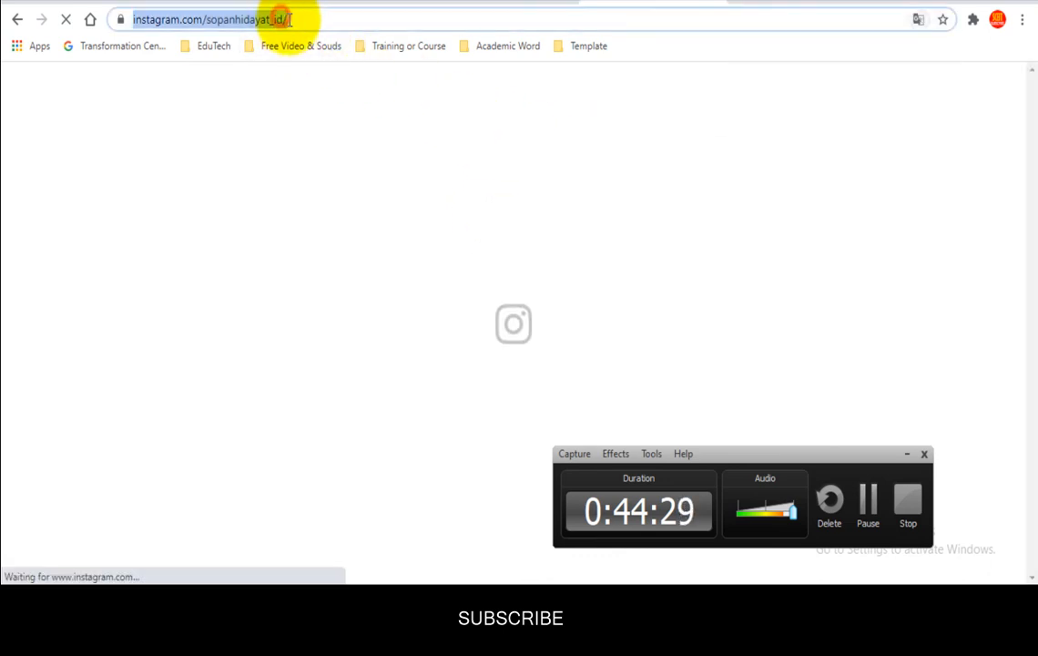
{"action": "left_click", "coordinate": [290, 19]}
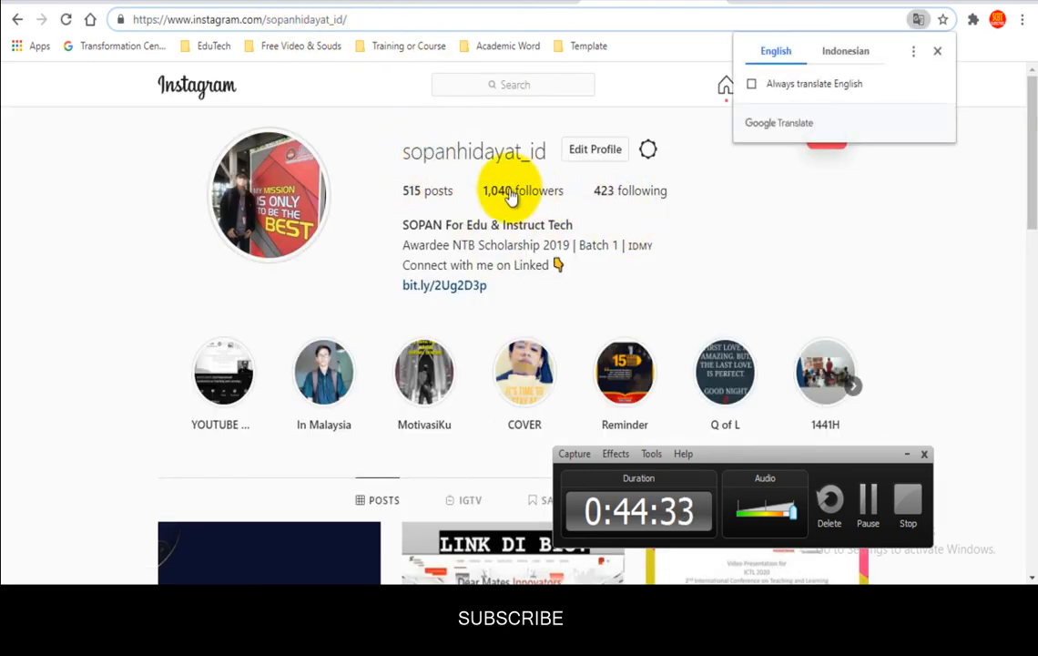
- Look over the channel owner's Facebook page and return to the REFERENCES page in Word
{"action": "left_click", "coordinate": [481, 4]}
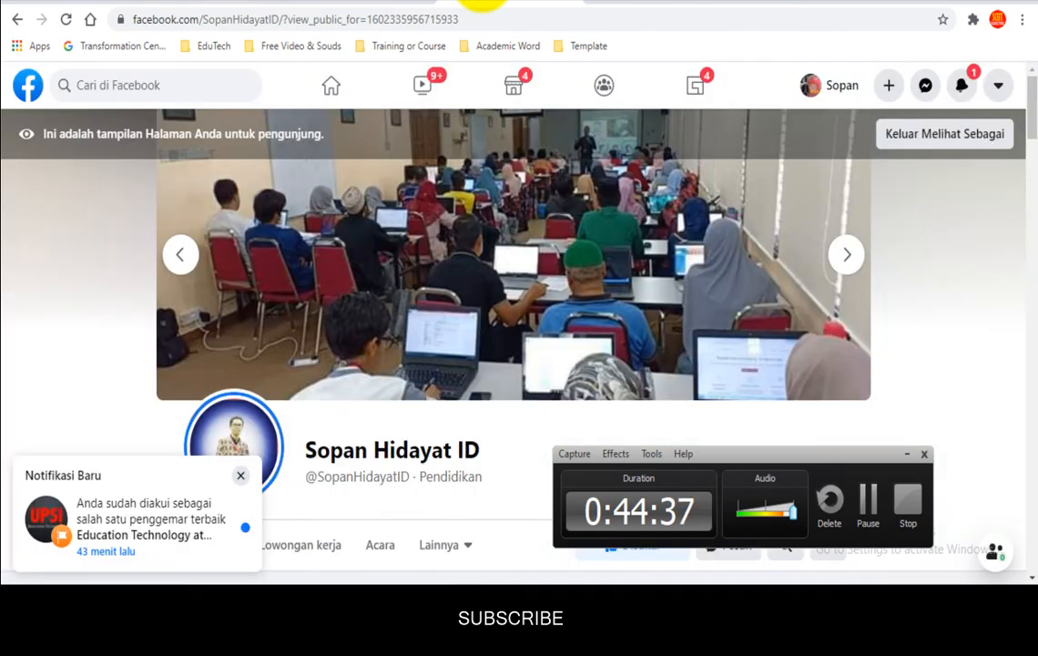
{"action": "scroll", "coordinate": [378, 364], "scroll_direction": "down", "scroll_amount": 2}
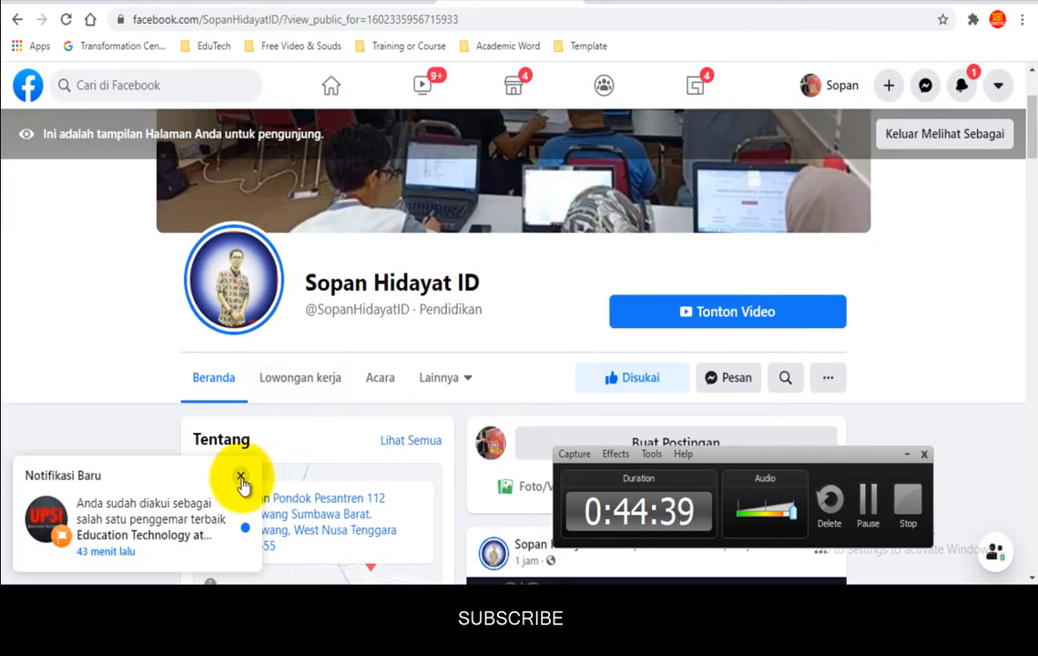
{"action": "scroll", "coordinate": [454, 343], "scroll_direction": "down", "scroll_amount": 3}
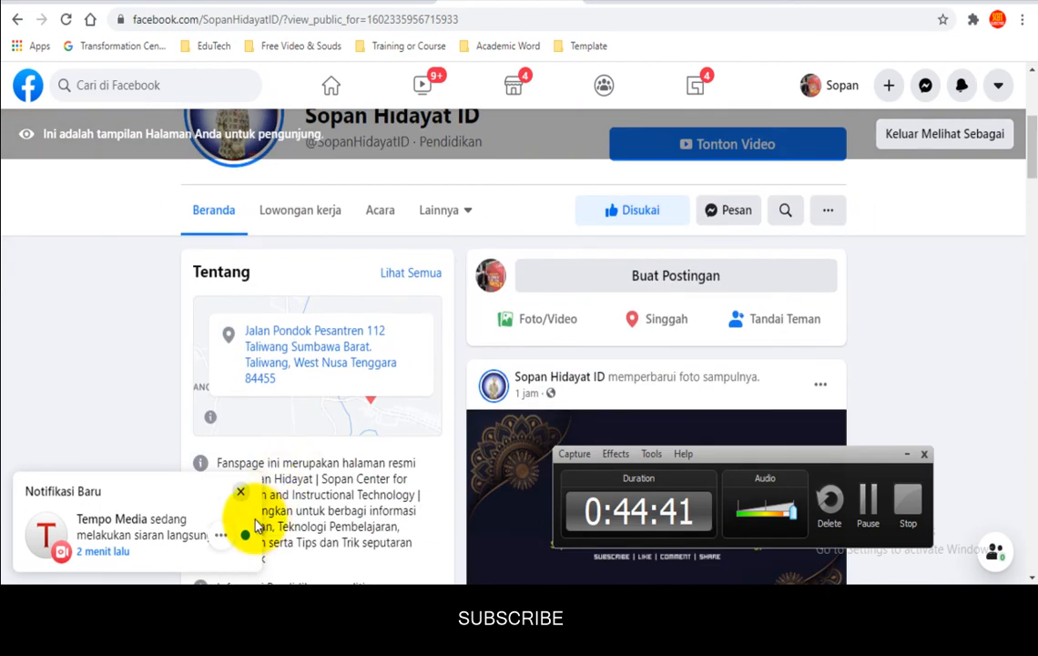
{"action": "scroll", "coordinate": [544, 388], "scroll_direction": "down", "scroll_amount": 2}
{"action": "scroll", "coordinate": [543, 374], "scroll_direction": "up", "scroll_amount": 7}
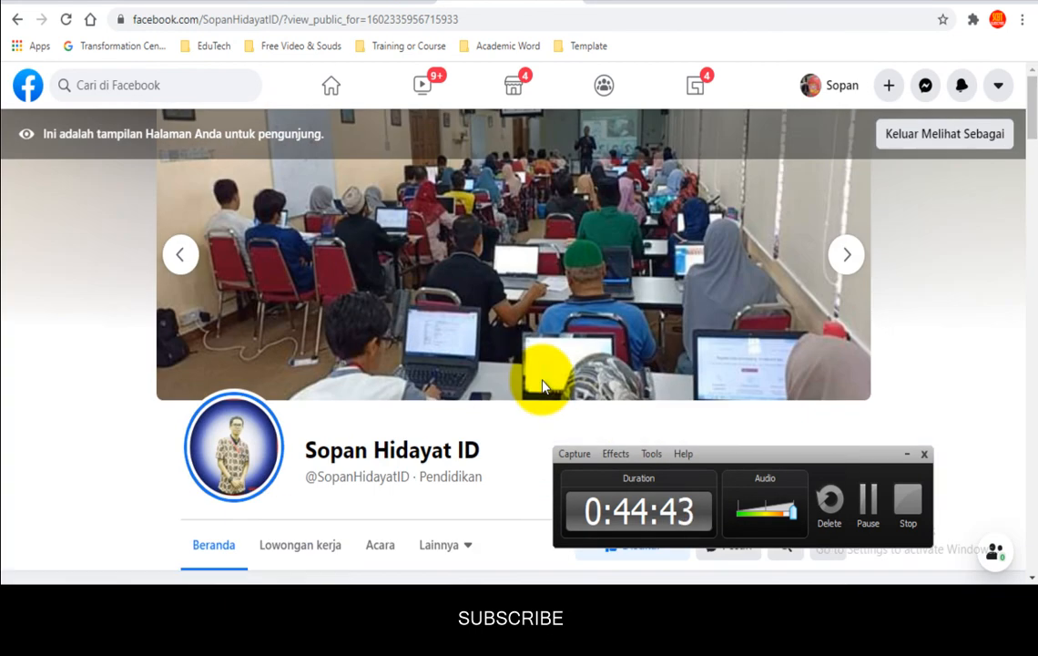
{"action": "left_click", "coordinate": [947, 4]}
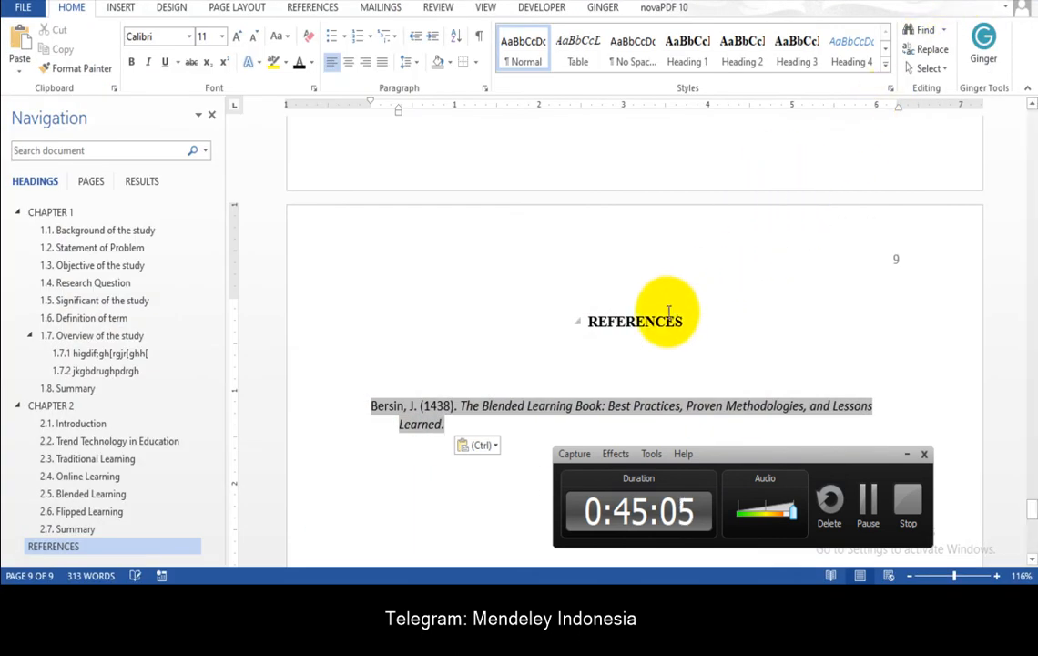
{"action": "left_click", "coordinate": [671, 349]}
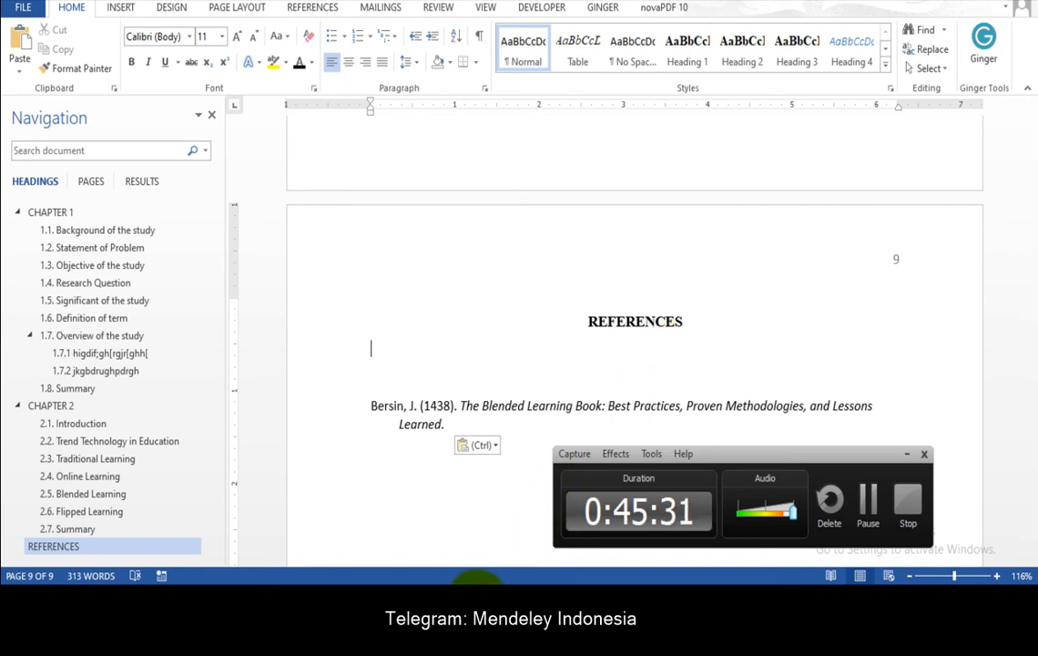
- Switch back to Chrome and look through the YouTube channel's home page and uploaded videos
{"action": "left_click", "coordinate": [475, 583]}
{"action": "left_click", "coordinate": [337, 4]}
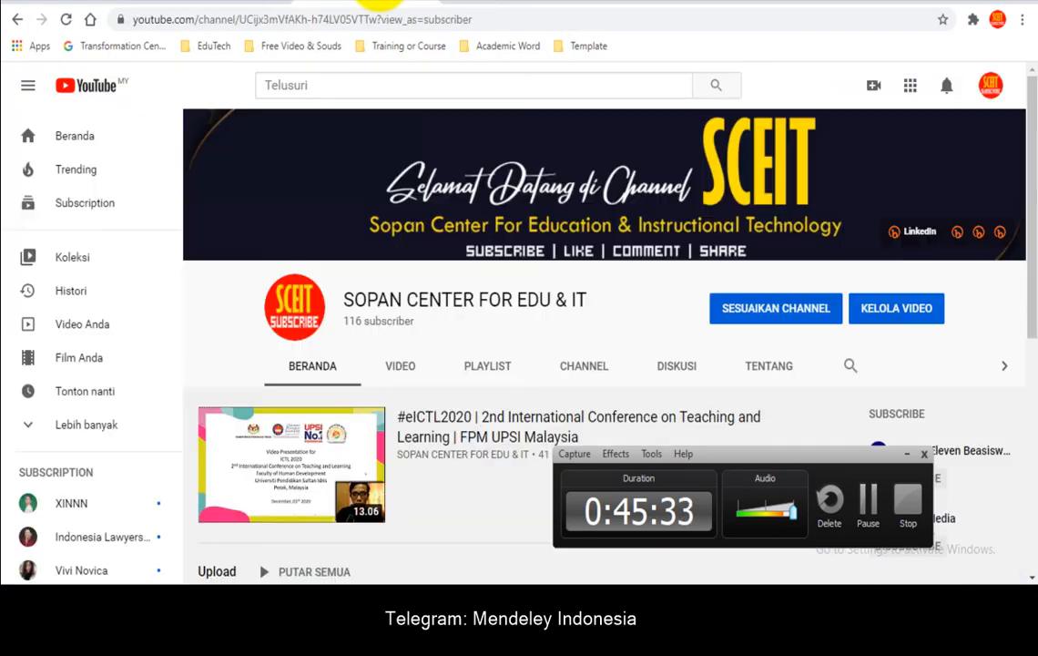
{"action": "scroll", "coordinate": [649, 366], "scroll_direction": "down", "scroll_amount": 3}
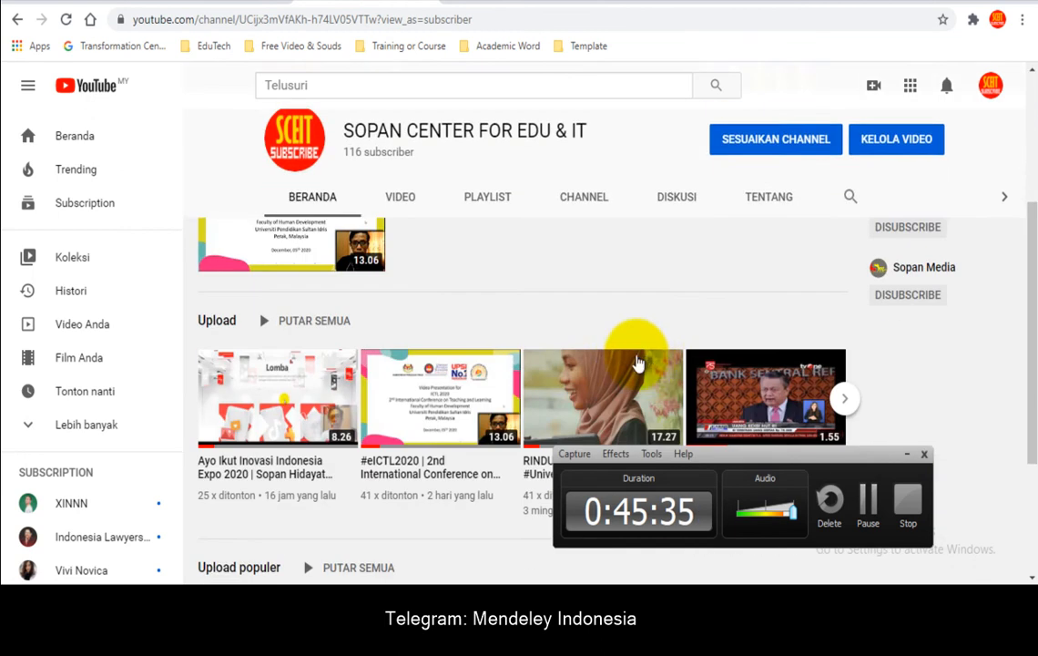
{"action": "scroll", "coordinate": [626, 361], "scroll_direction": "up", "scroll_amount": 2}
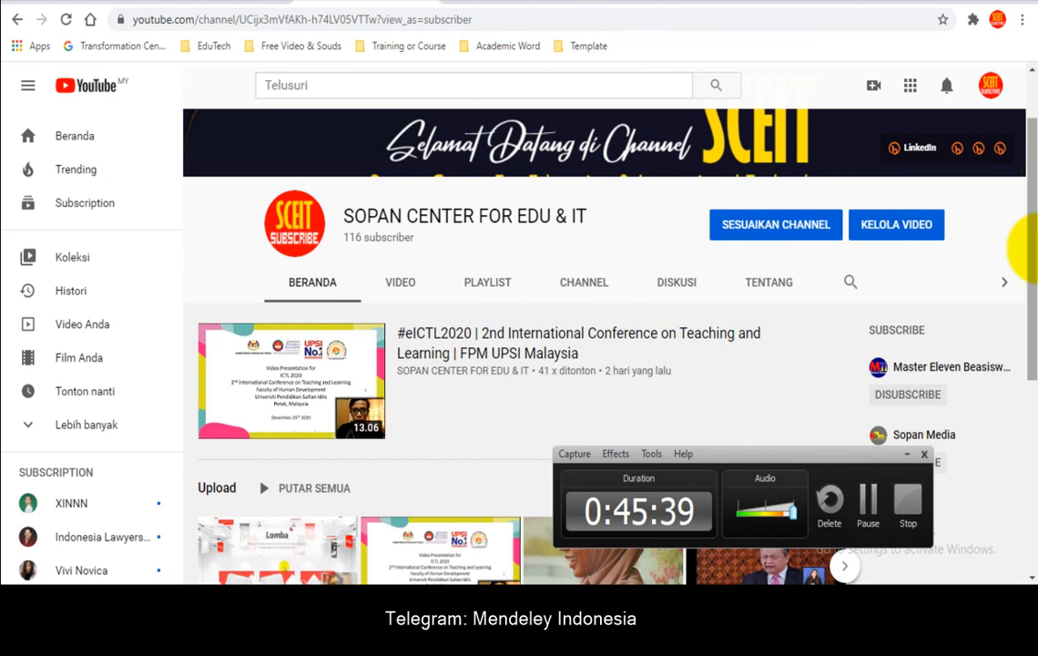
{"action": "mouse_move", "coordinate": [1027, 246]}
{"action": "left_mouse_down"}
{"action": "mouse_move", "coordinate": [1027, 350]}
{"action": "mouse_move", "coordinate": [1026, 225]}
{"action": "left_mouse_up"}
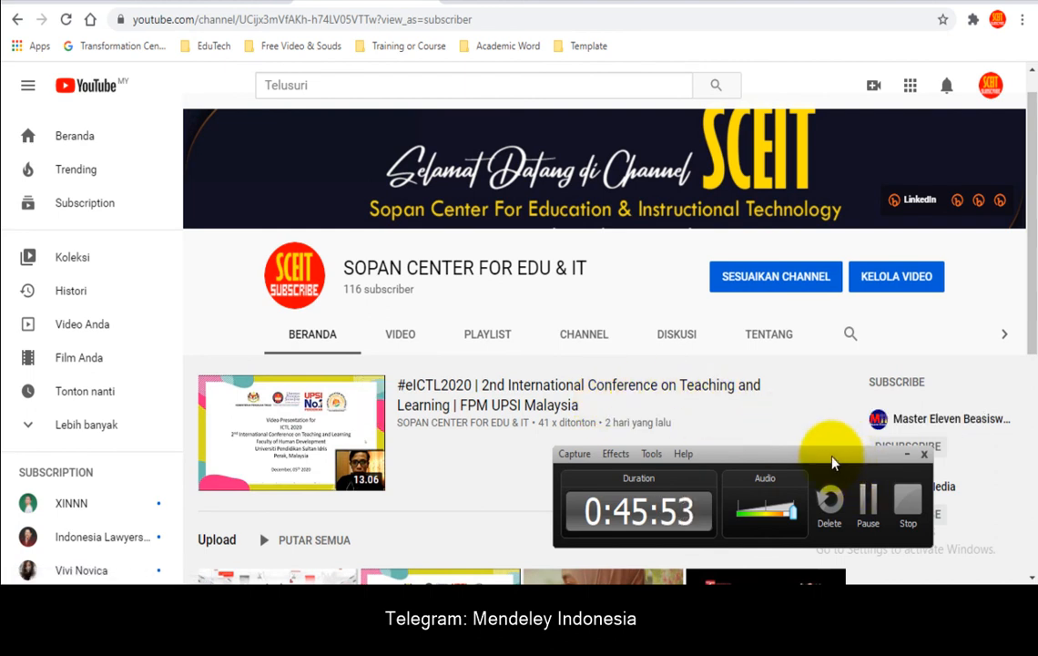
{"action": "left_click_drag", "start_coordinate": [838, 467], "coordinate": [908, 454]}
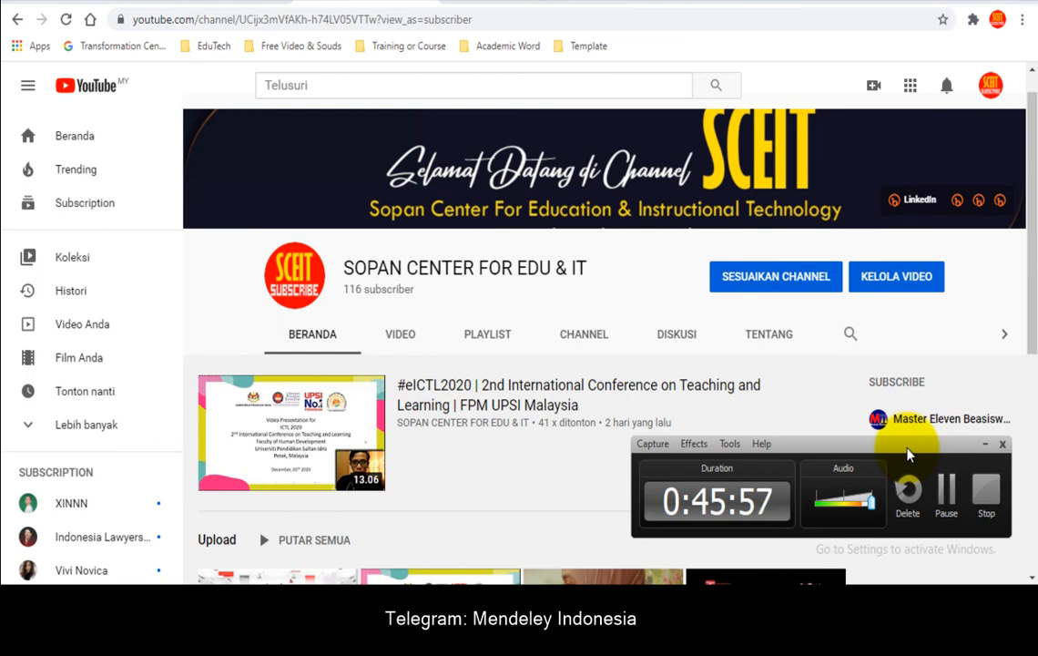
{"action": "left_click_drag", "start_coordinate": [908, 453], "coordinate": [909, 446]}
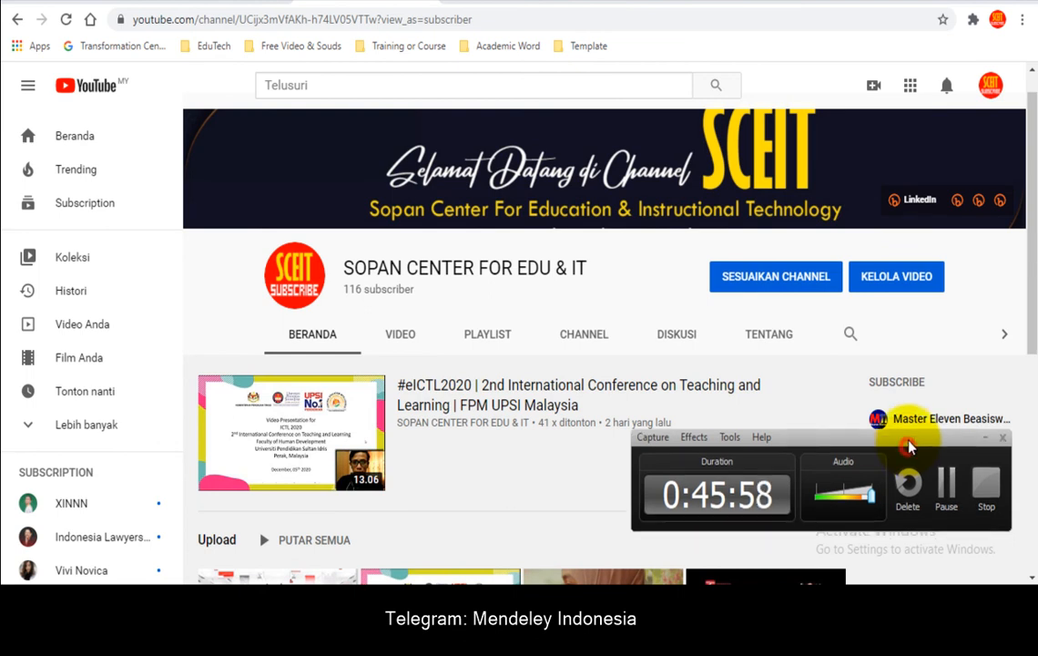